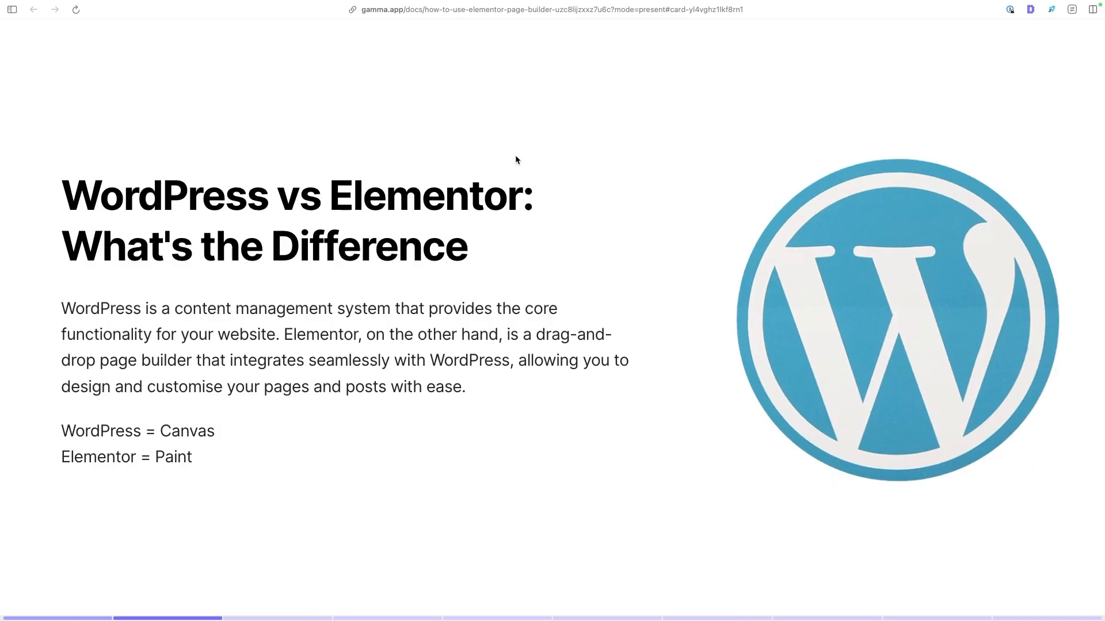
pyautogui.press('Right')
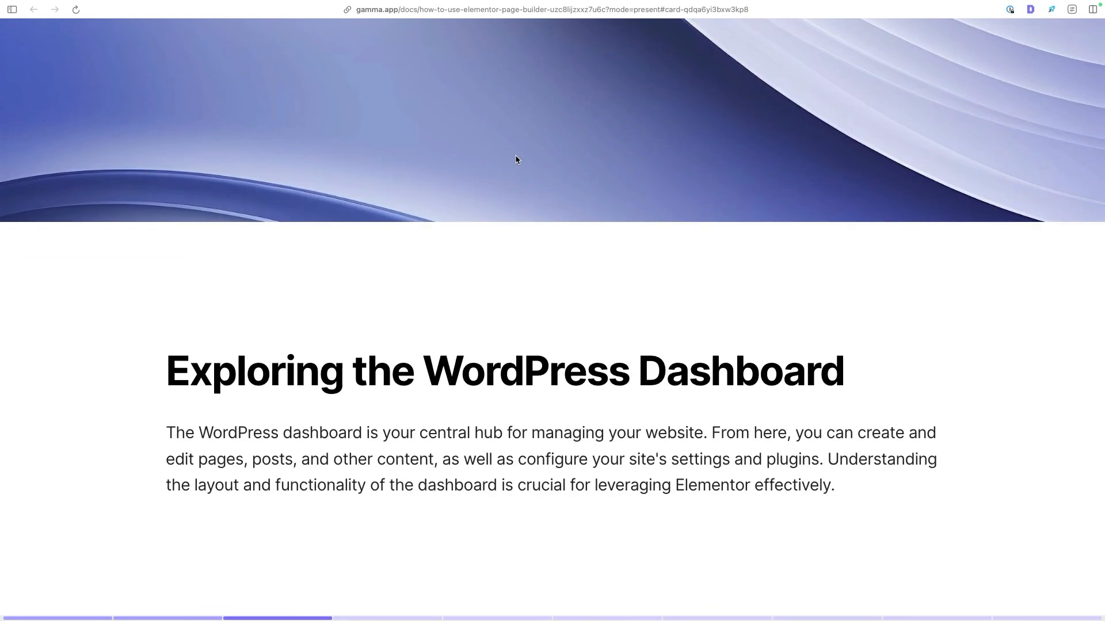
pyautogui.press('Right')
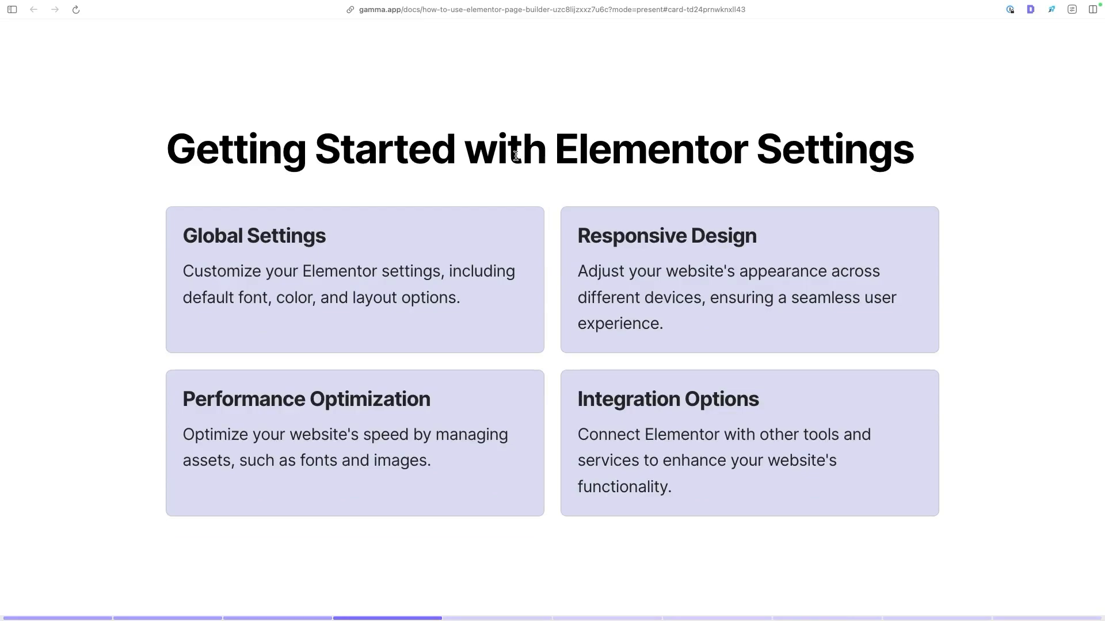
pyautogui.press('Right')
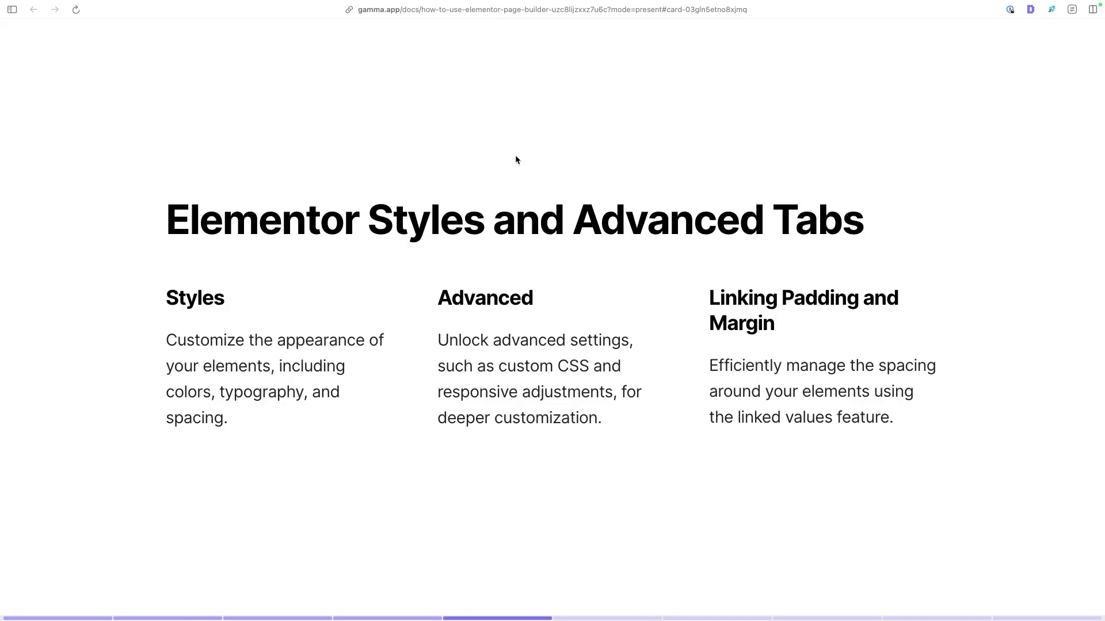
pyautogui.press('Right')
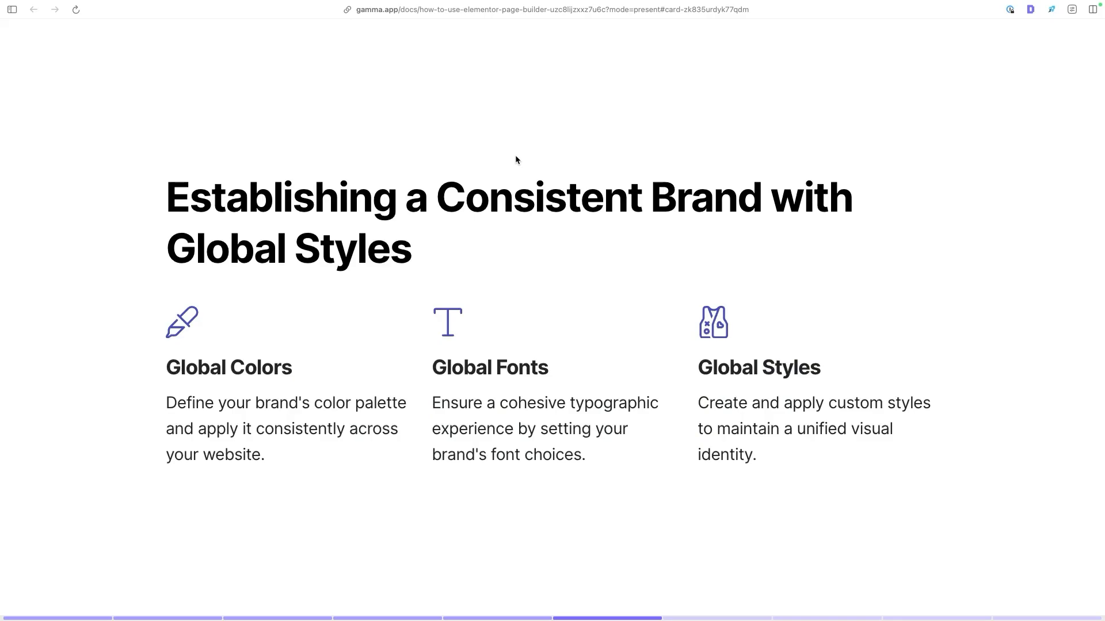
pyautogui.press('Right')
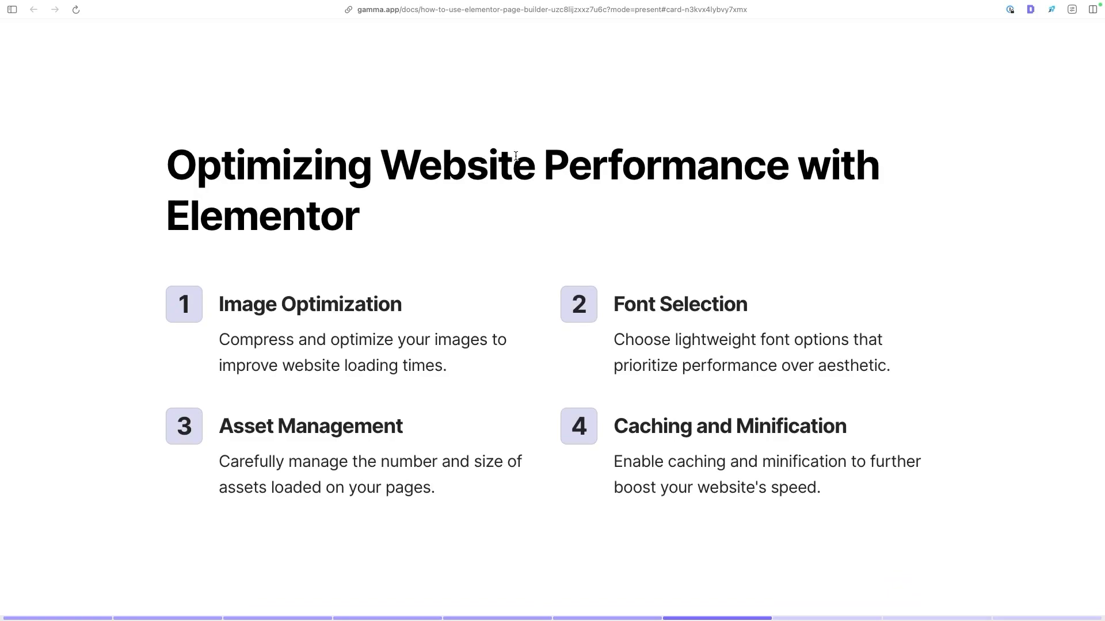
pyautogui.press('Right')
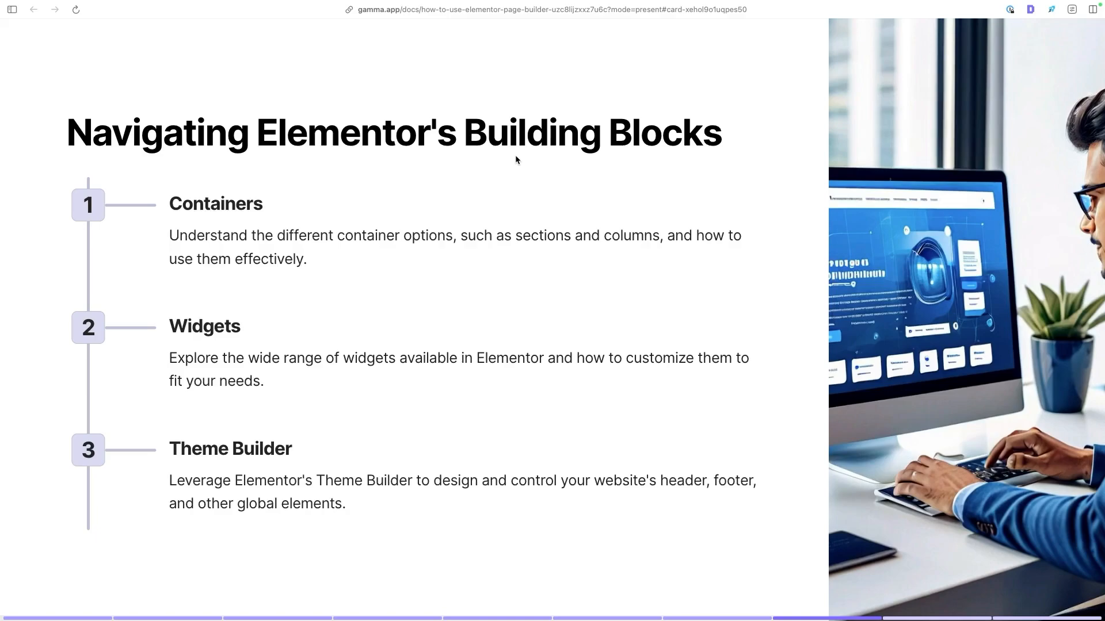
pyautogui.press('Right')
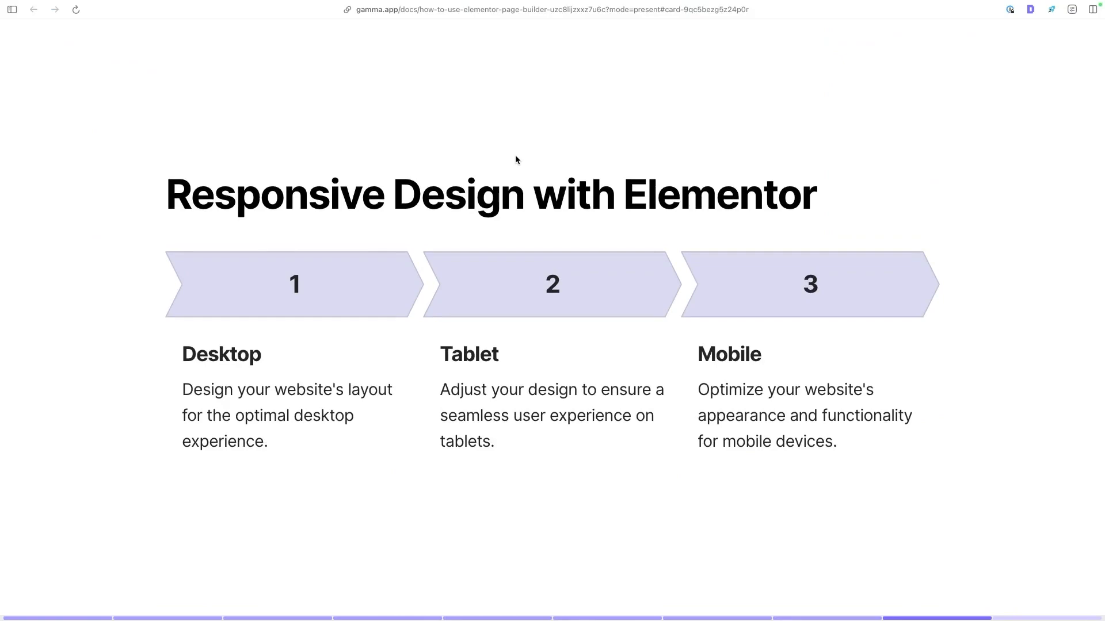
pyautogui.press('Right')
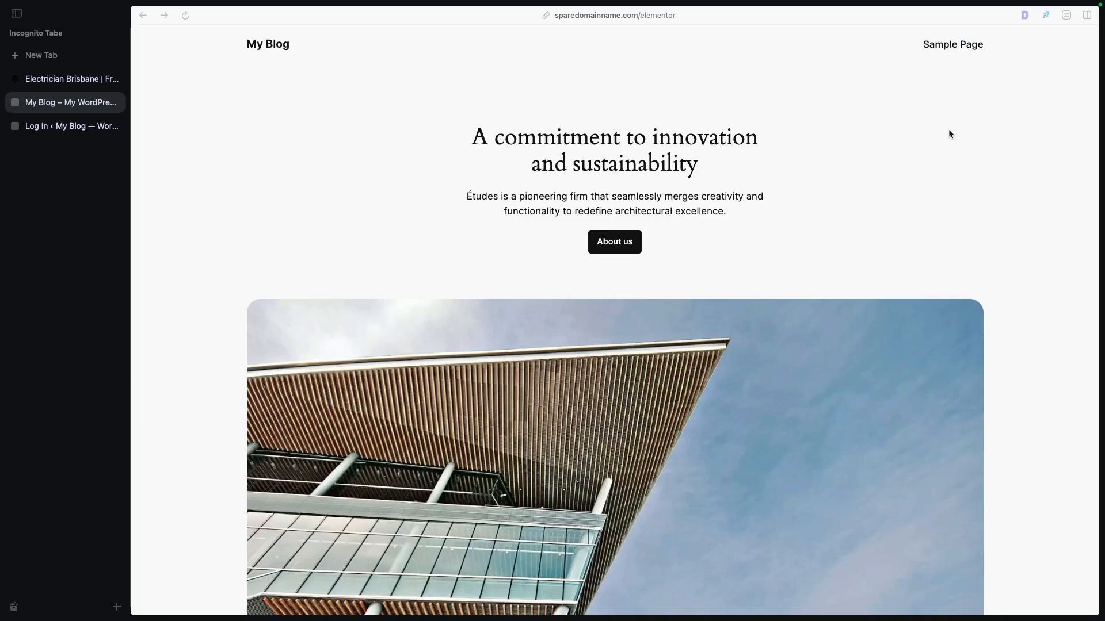
# - Look over the blog's demo homepage from the opening banner down to the resources section
pyautogui.scroll(-2, 918, 123)
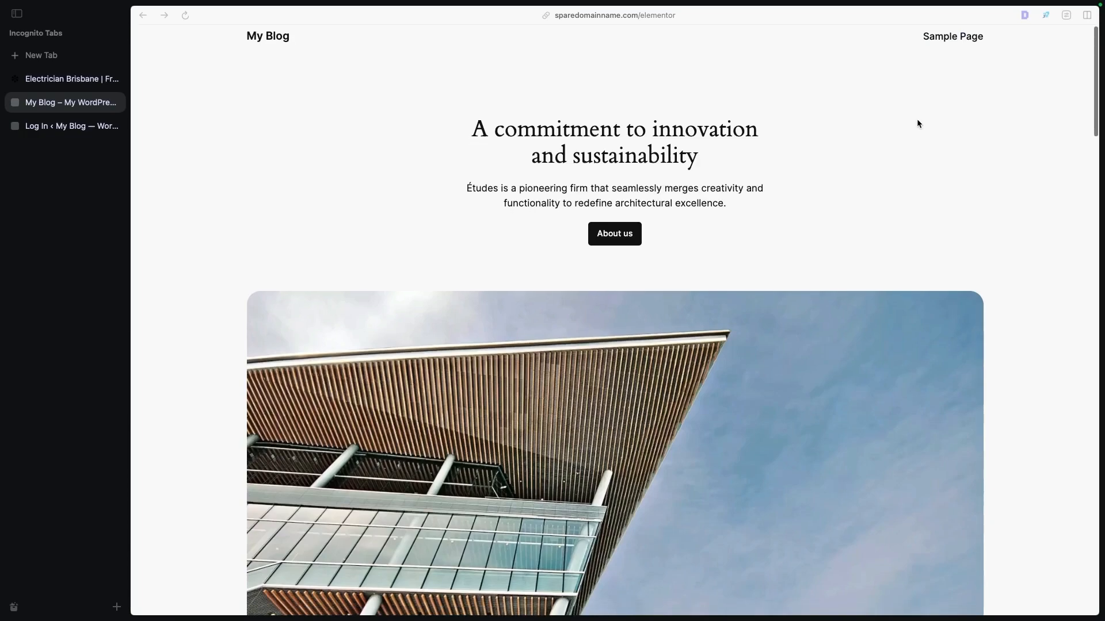
pyautogui.scroll(2, 918, 123)
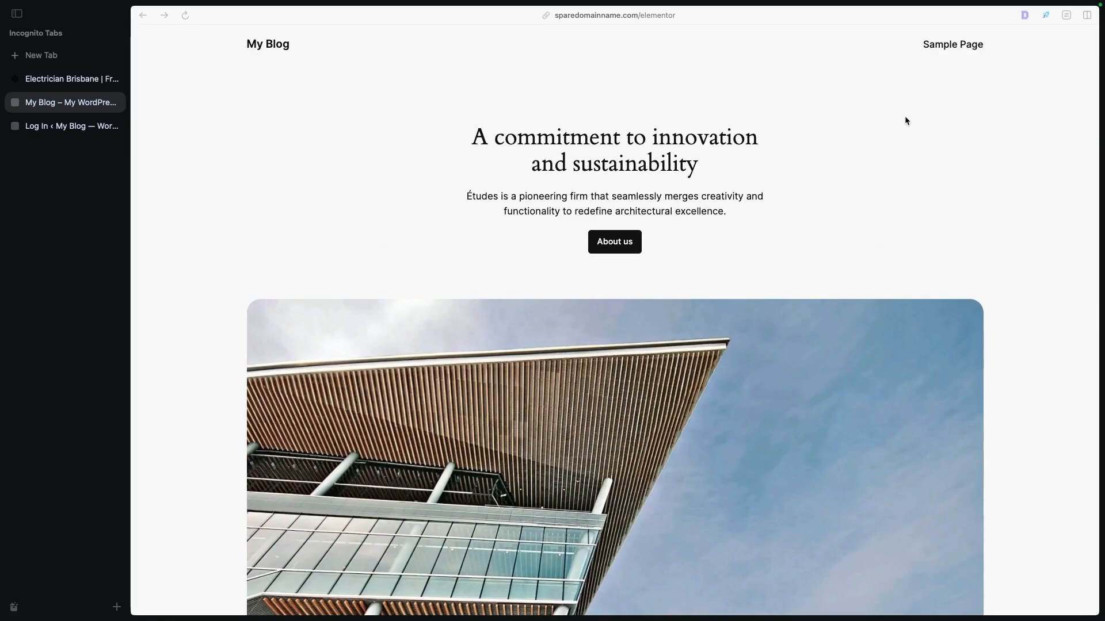
pyautogui.scroll(-20, 790, 102)
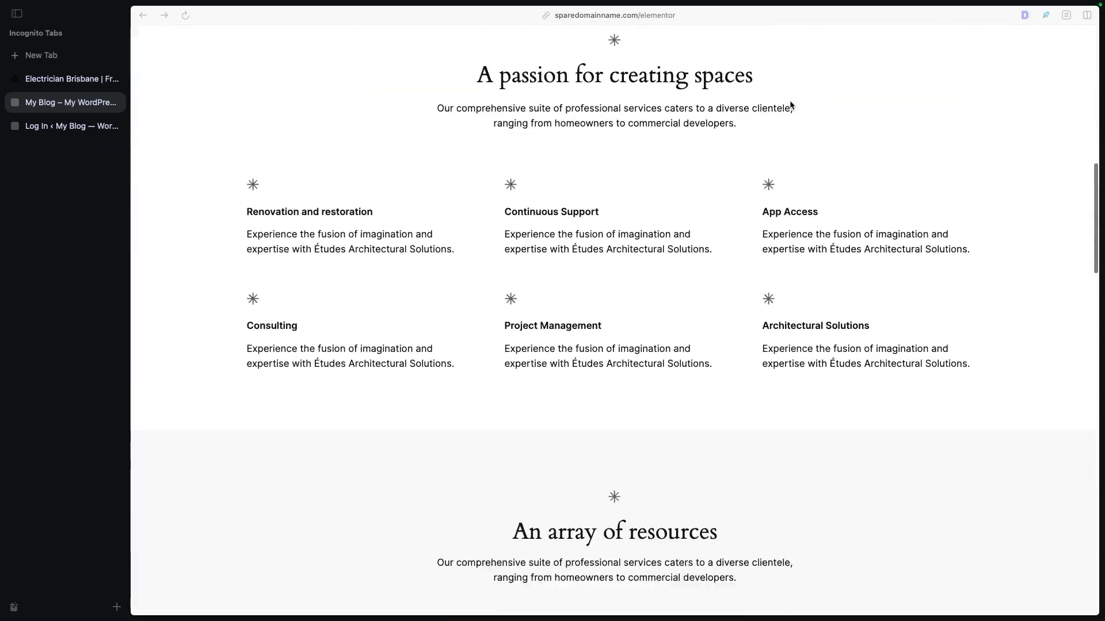
pyautogui.scroll(-7, 790, 104)
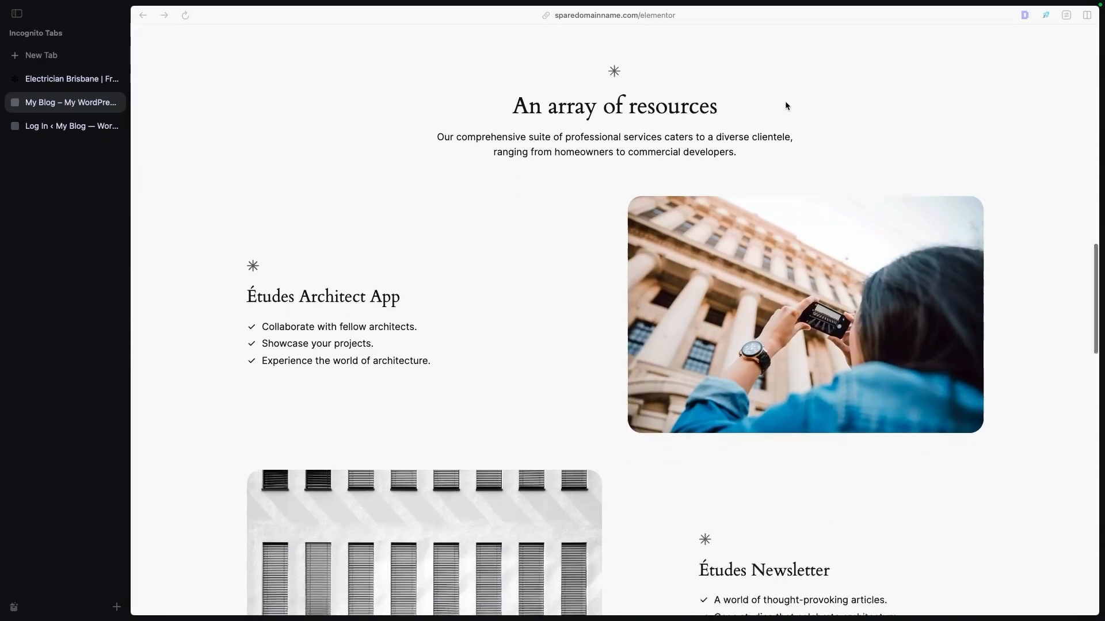
pyautogui.scroll(20, 787, 105)
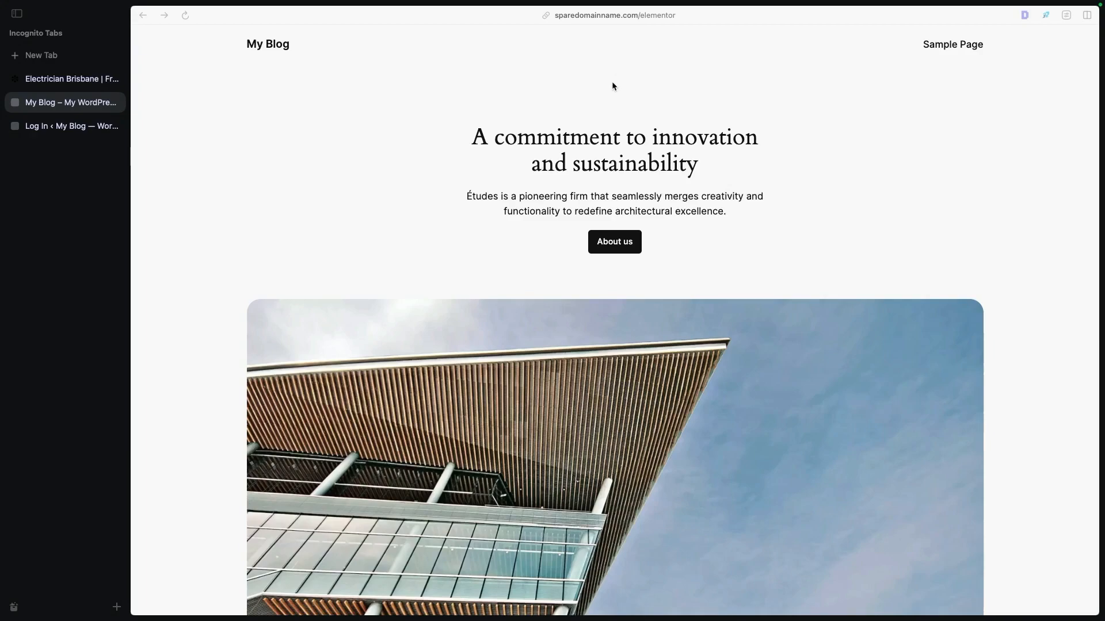
# - Inspect the blog's web address and copy it in full
pyautogui.click(581, 17)
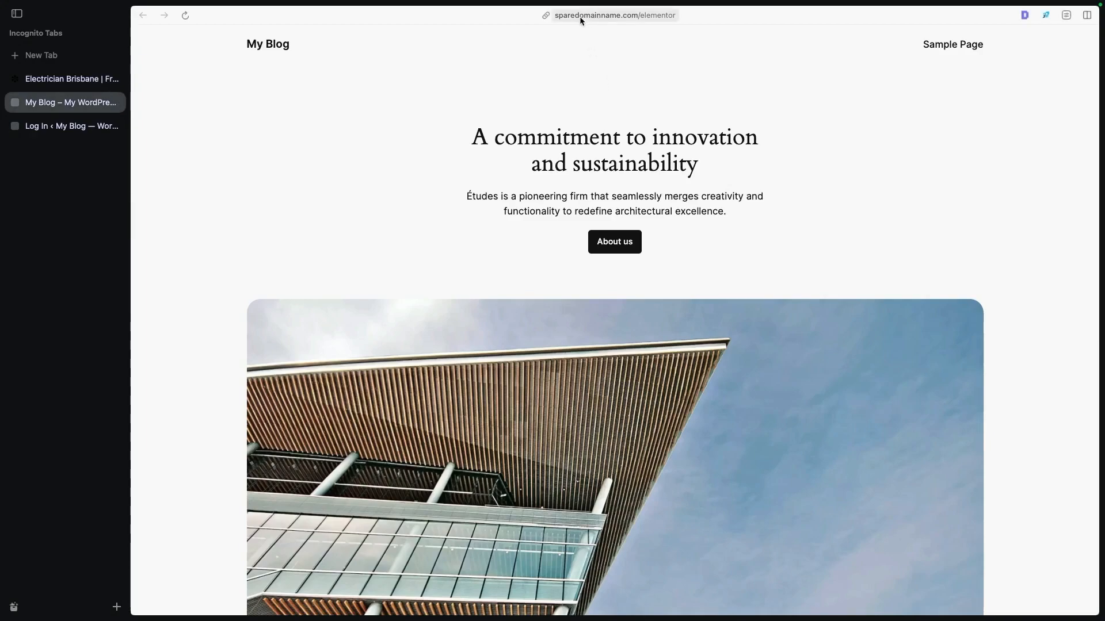
pyautogui.click(597, 17)
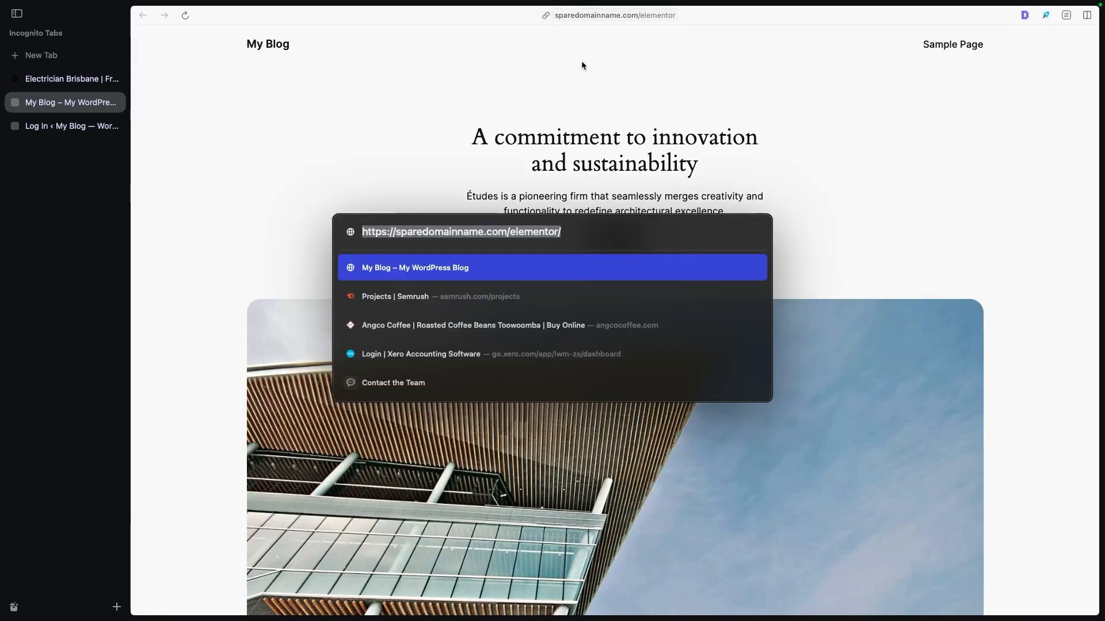
pyautogui.click(507, 232)
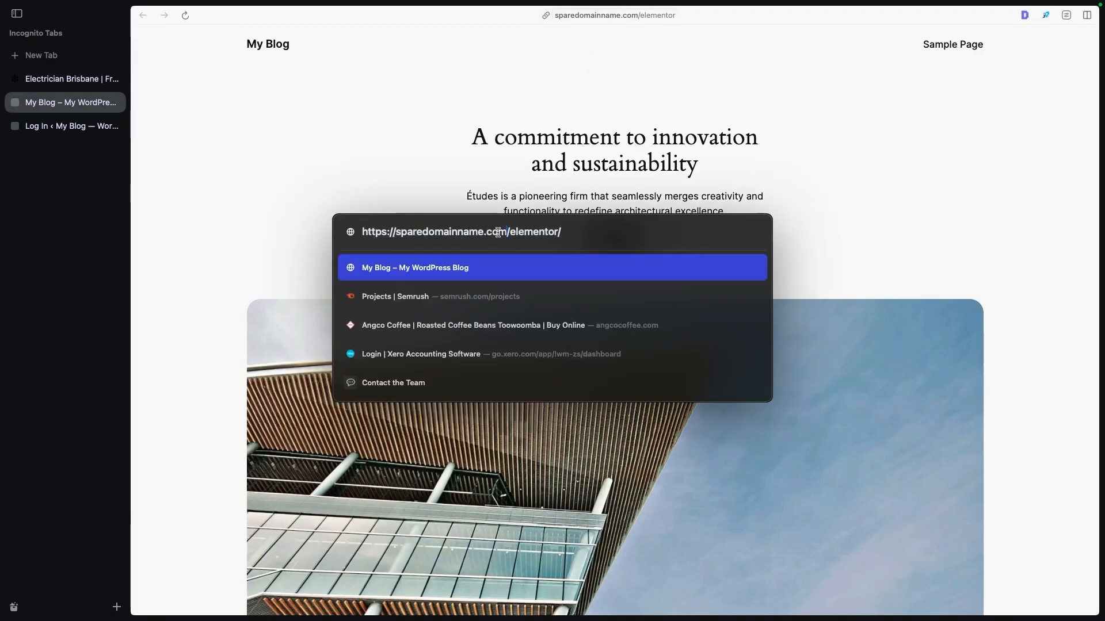
pyautogui.moveTo(397, 233); pyautogui.dragTo(509, 232)
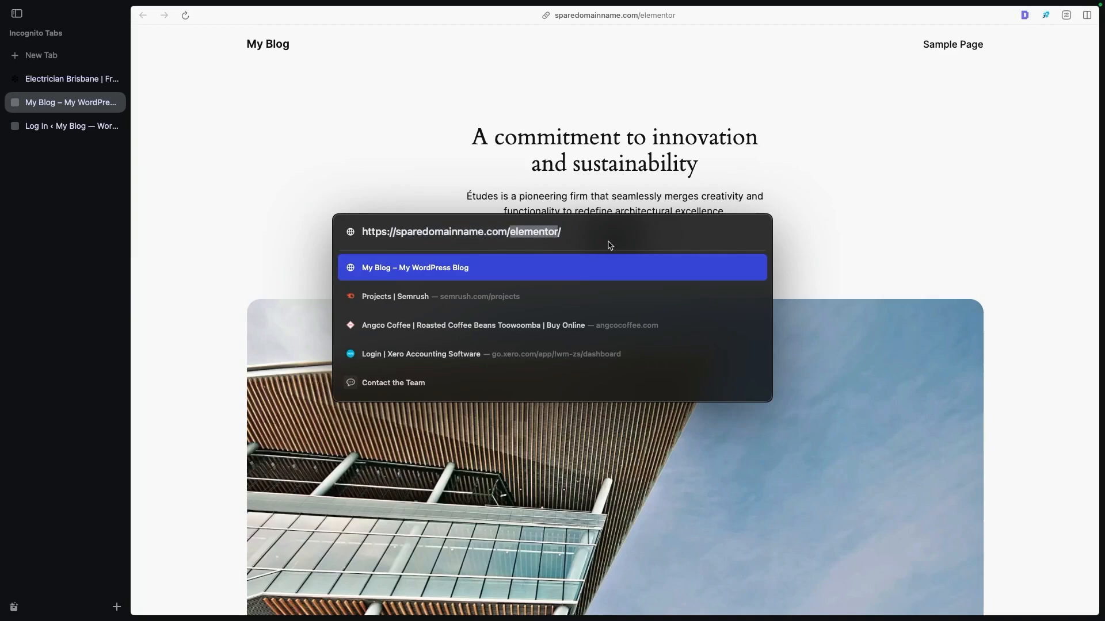
pyautogui.press('super+a')
pyautogui.press('super+c')
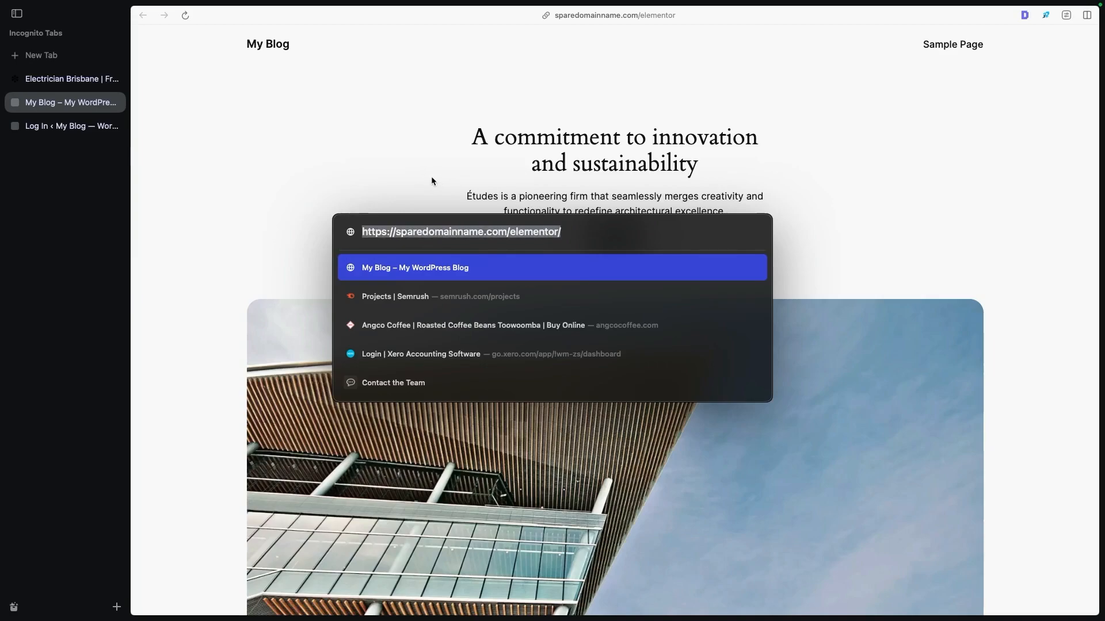
pyautogui.click(376, 155)
pyautogui.click(81, 130)
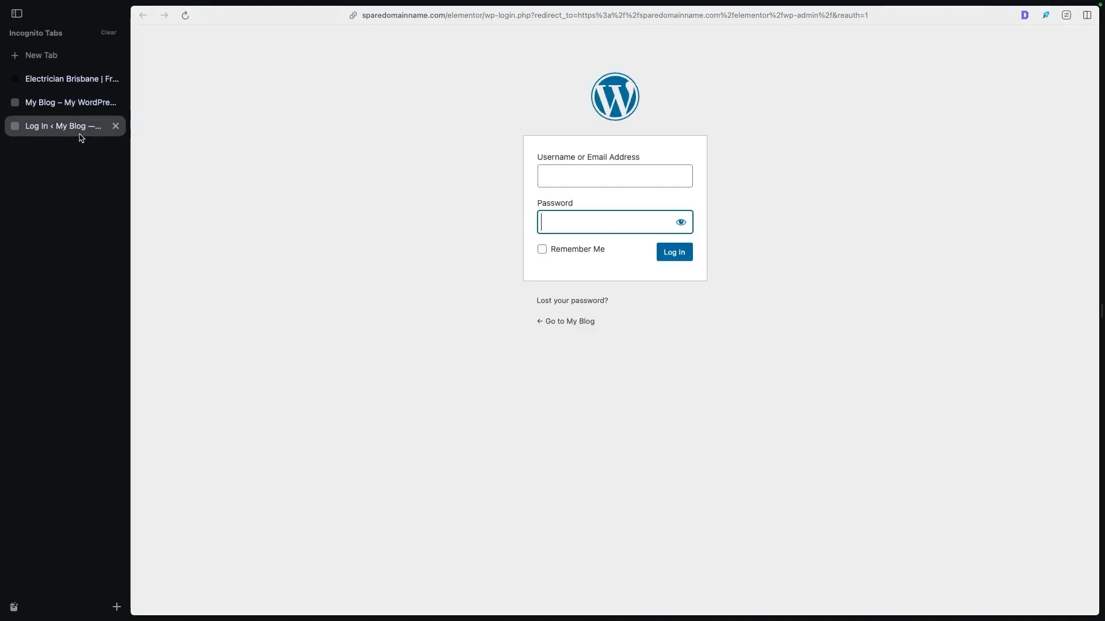
pyautogui.click(467, 15)
pyautogui.press('super+v')
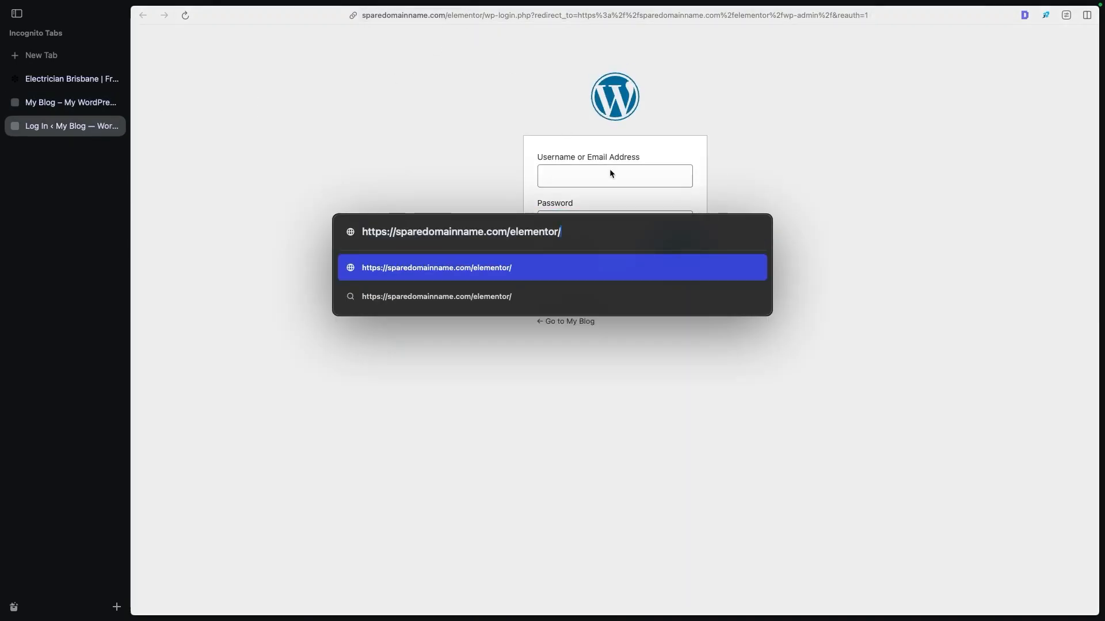
pyautogui.moveTo(567, 231); pyautogui.dragTo(556, 232)
pyautogui.write('/wp')
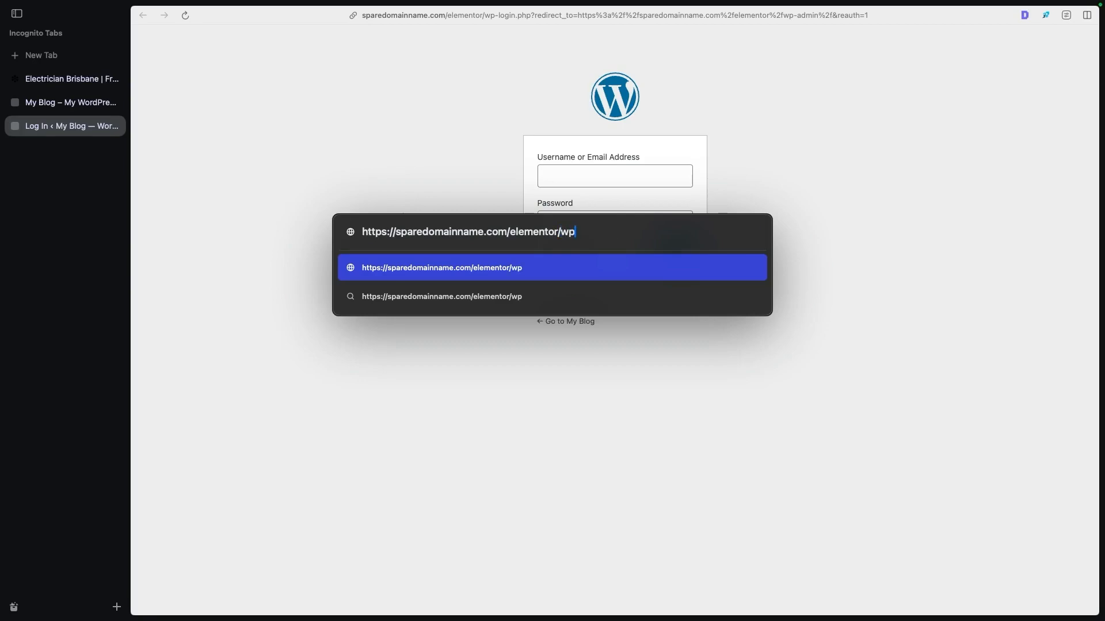
pyautogui.write('-admin')
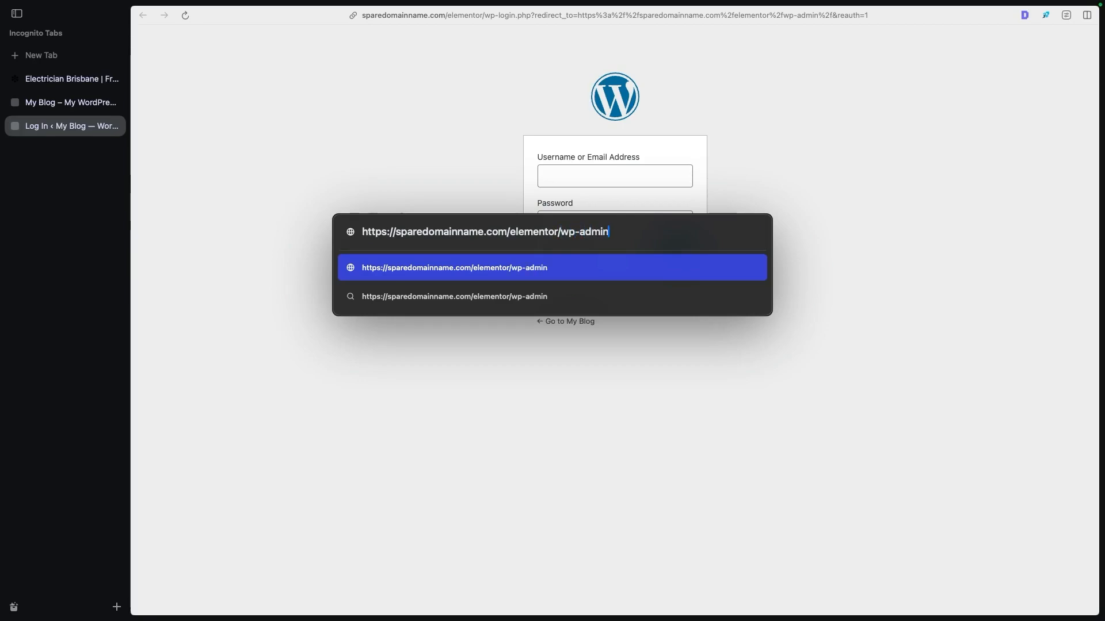
pyautogui.press('Return')
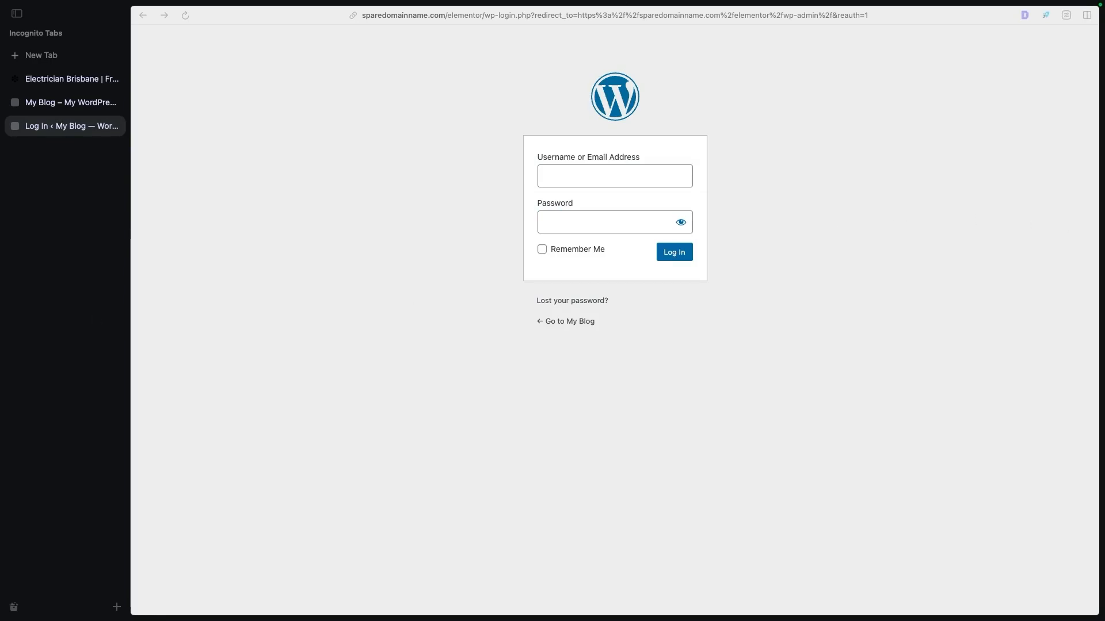
# - Log in to the WordPress admin with the username elementordemo and the account password
pyautogui.click(586, 167)
pyautogui.write('elementordemo')
pyautogui.click(613, 217)
pyautogui.press('super+v')
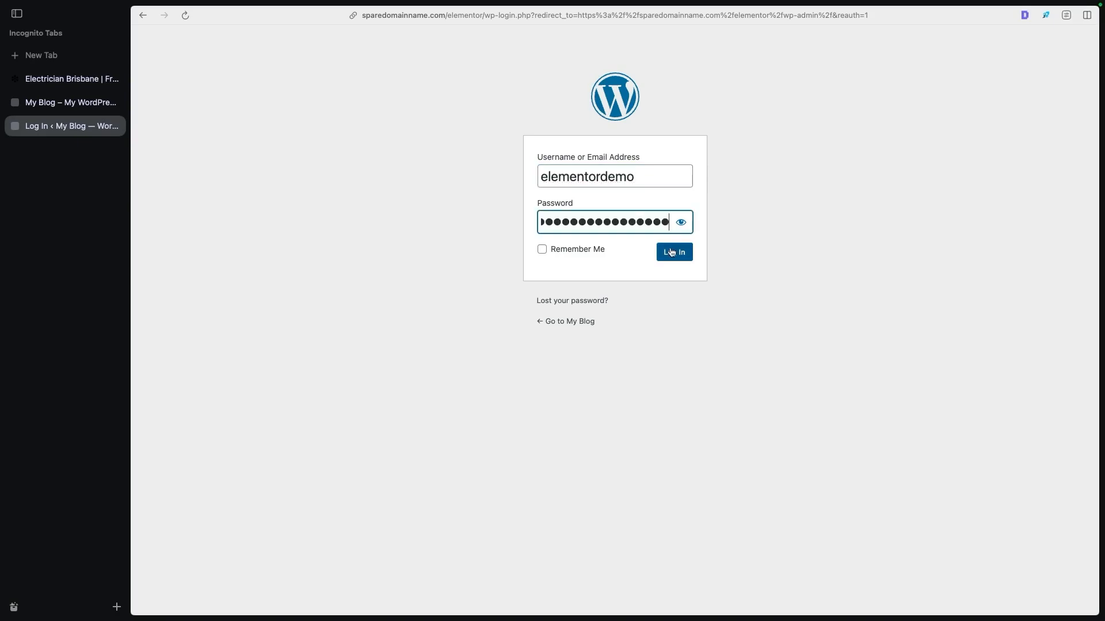
pyautogui.click(677, 253)
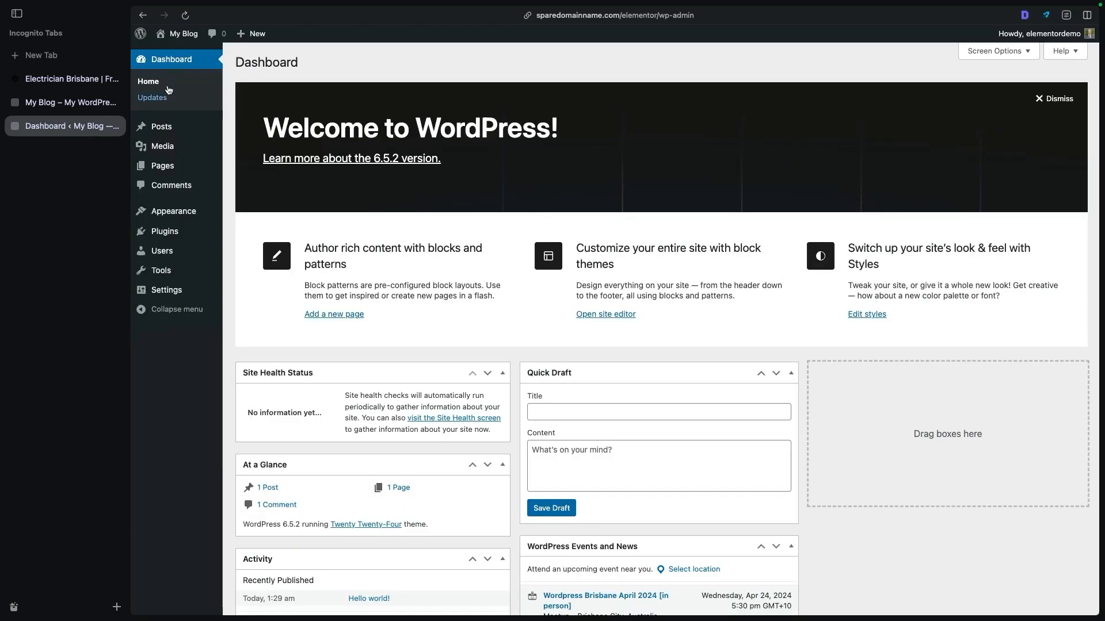
# - Hide the browser's list of open tabs and examine the dashboard's admin sections from Posts and Media through Tools and Settings
pyautogui.click(16, 14)
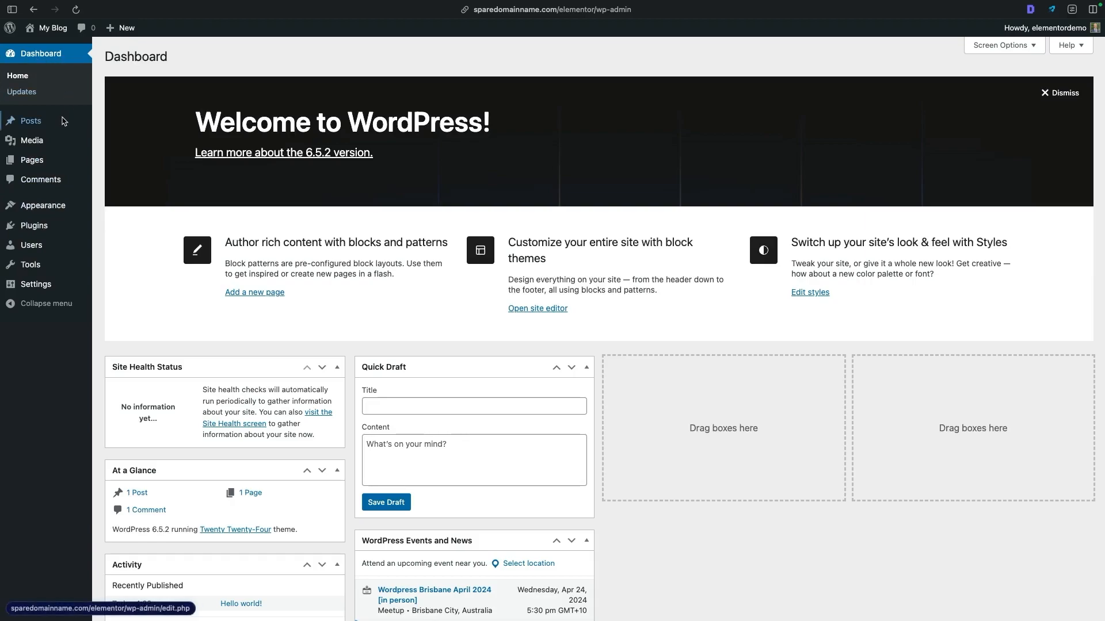
pyautogui.moveTo(58, 124)
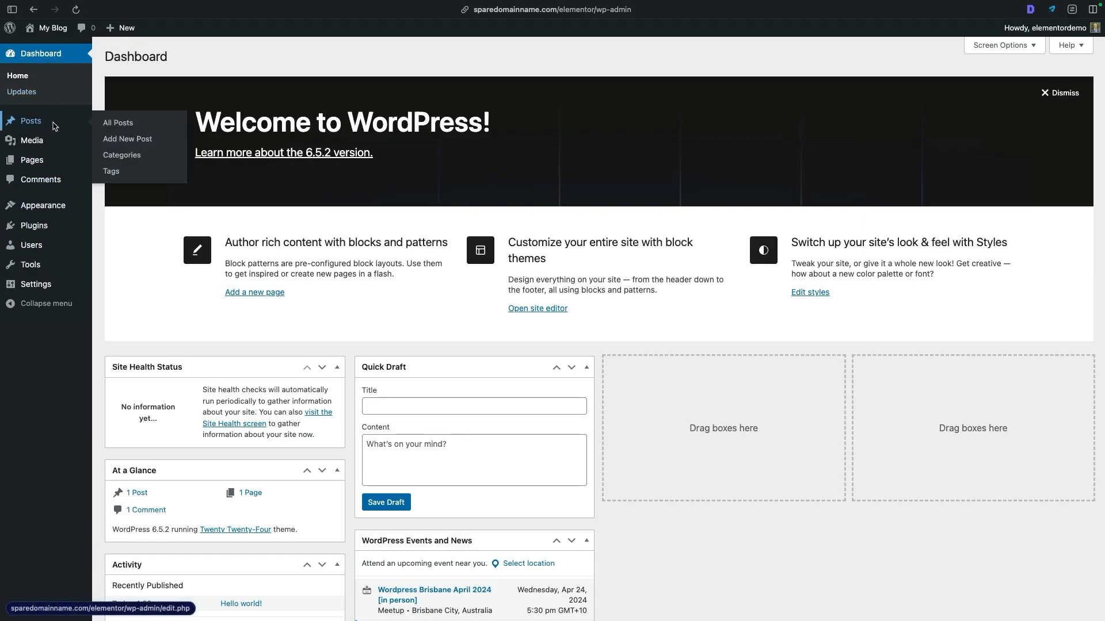
pyautogui.moveTo(40, 145)
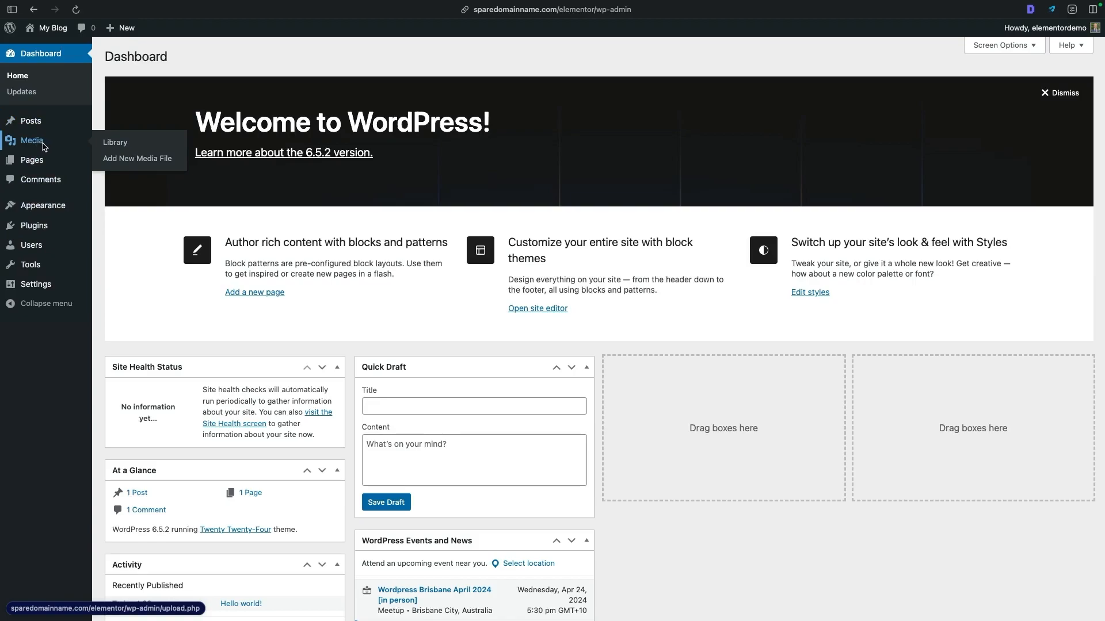
pyautogui.moveTo(38, 166)
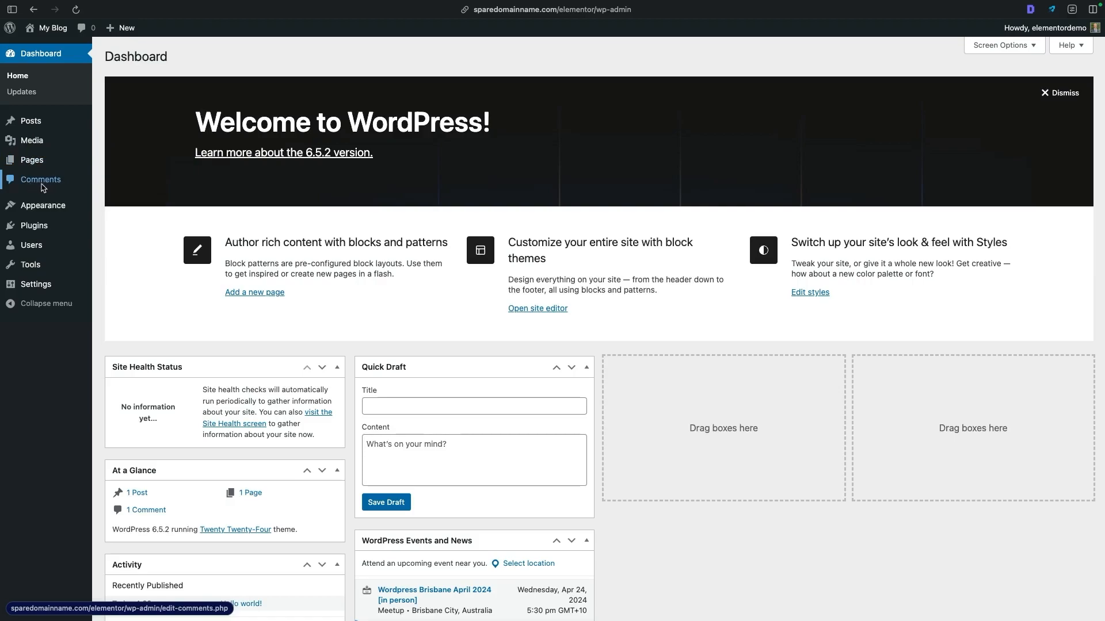
pyautogui.moveTo(42, 205)
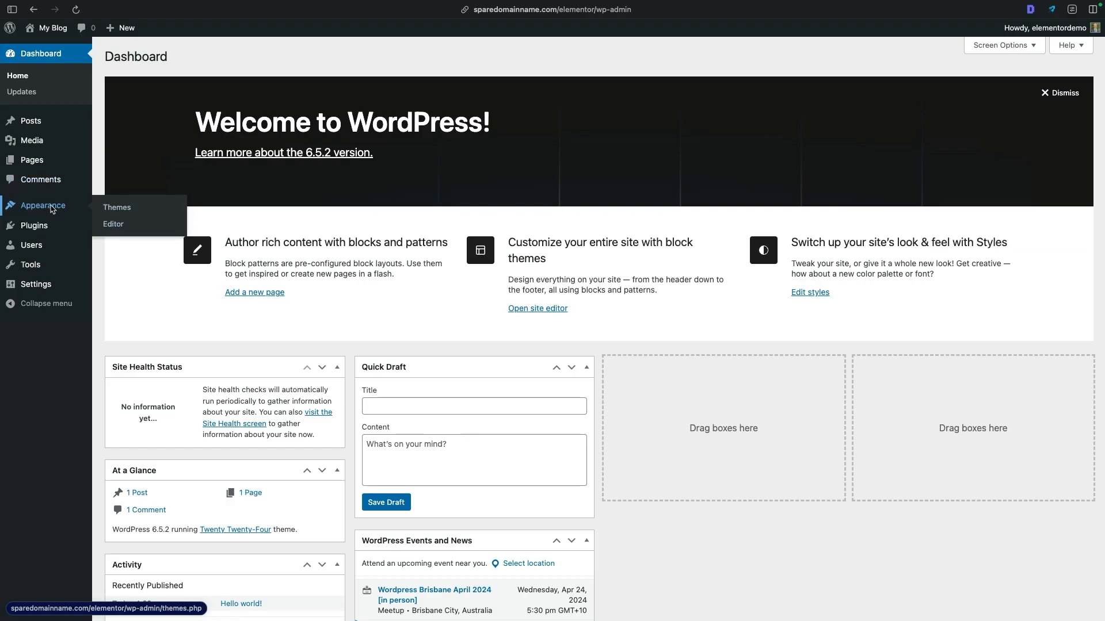
pyautogui.moveTo(47, 226)
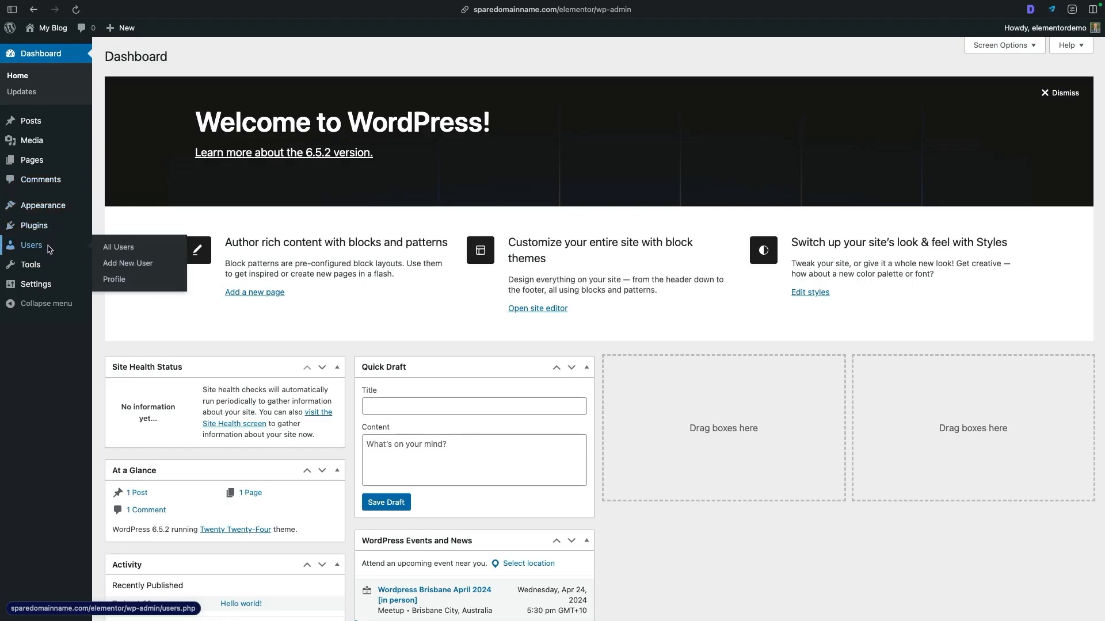
pyautogui.moveTo(58, 265)
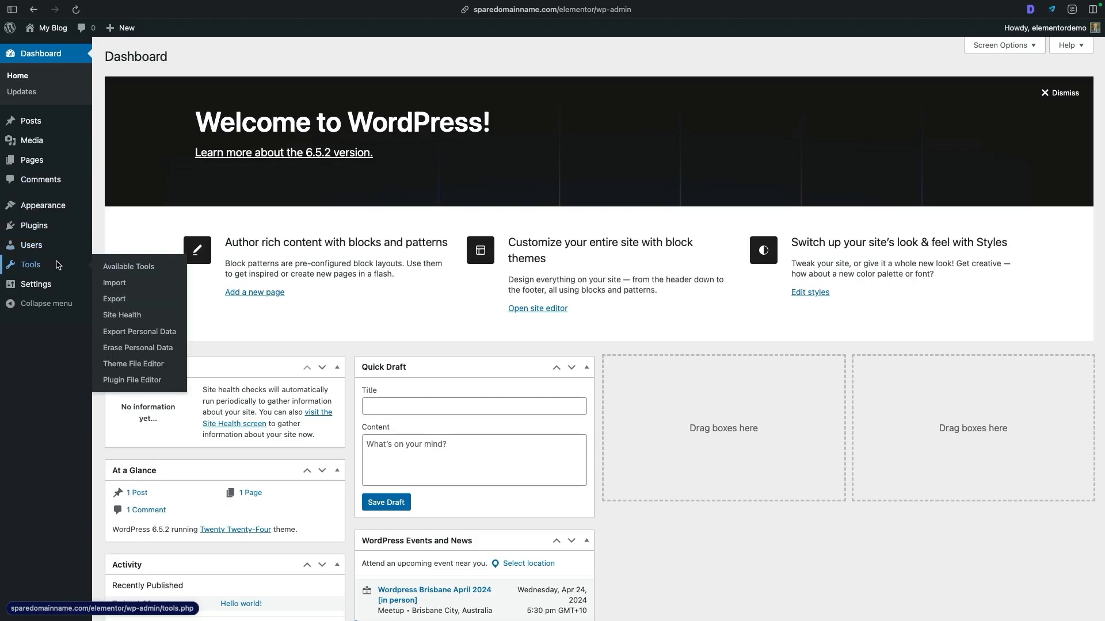
pyautogui.moveTo(50, 288)
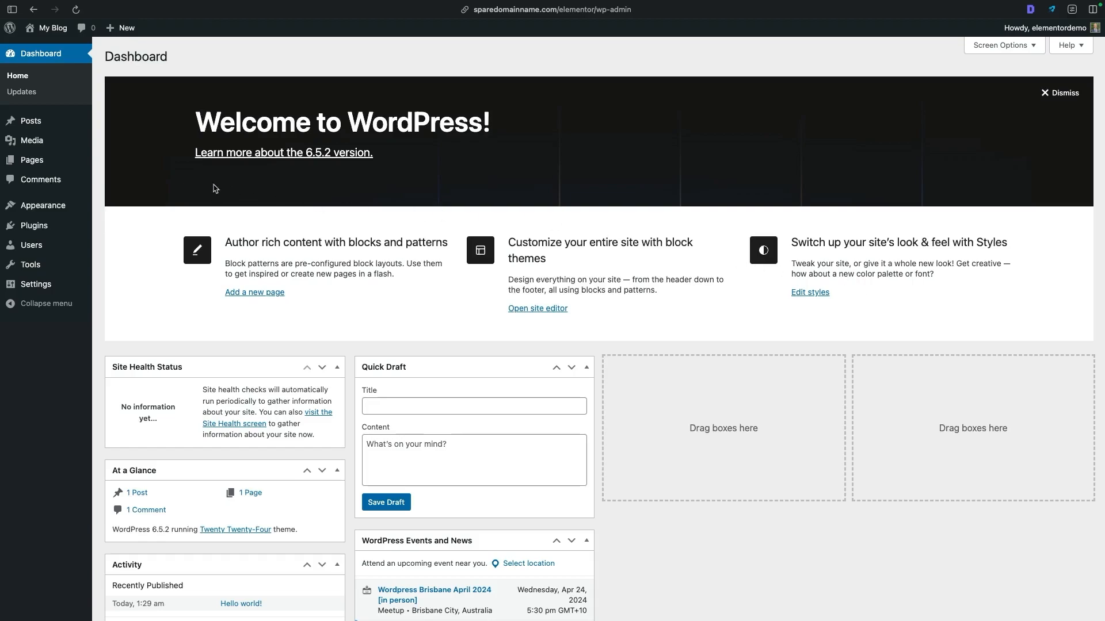
# - Open the site's list of installed plugins
pyautogui.moveTo(45, 161)
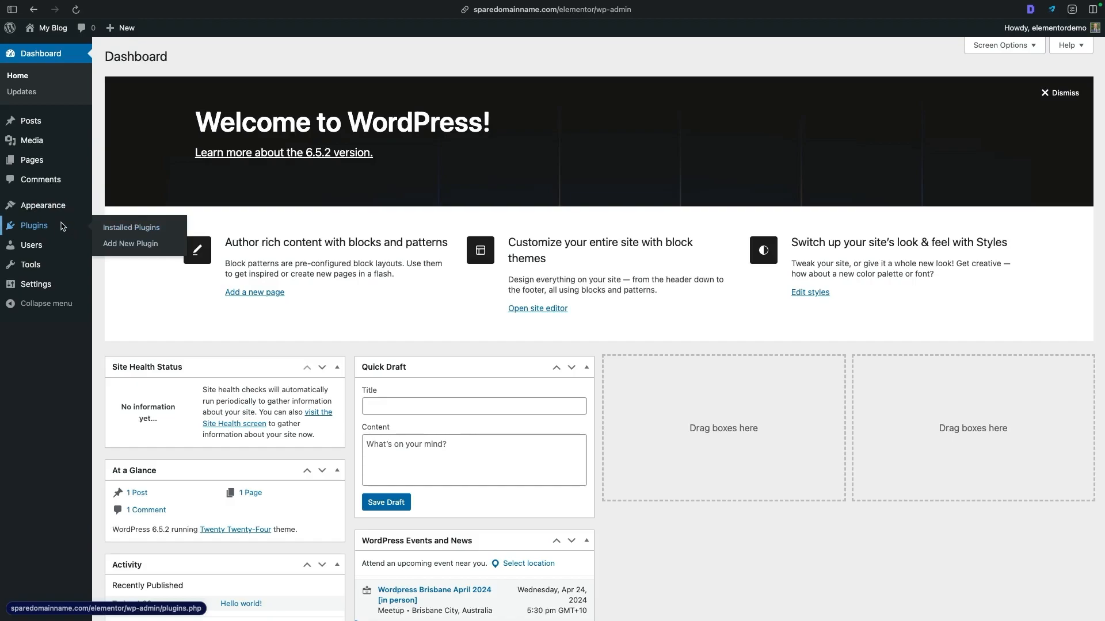
pyautogui.click(35, 232)
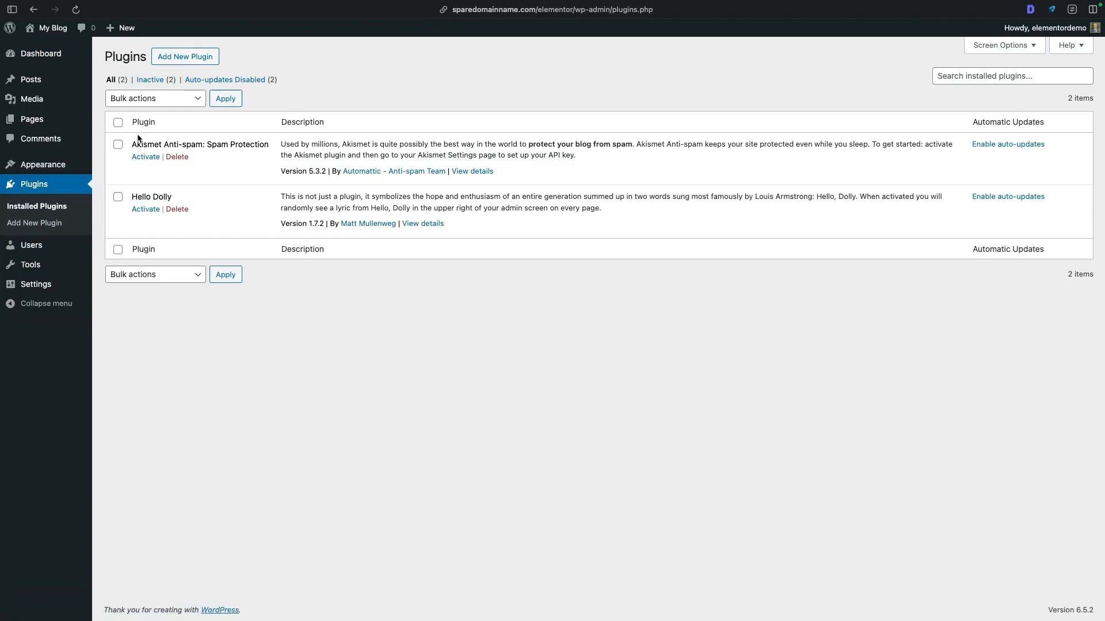
# - Search the plugin directory for "elementor", and install and activate the Elementor Website Builder plugin
pyautogui.click(166, 61)
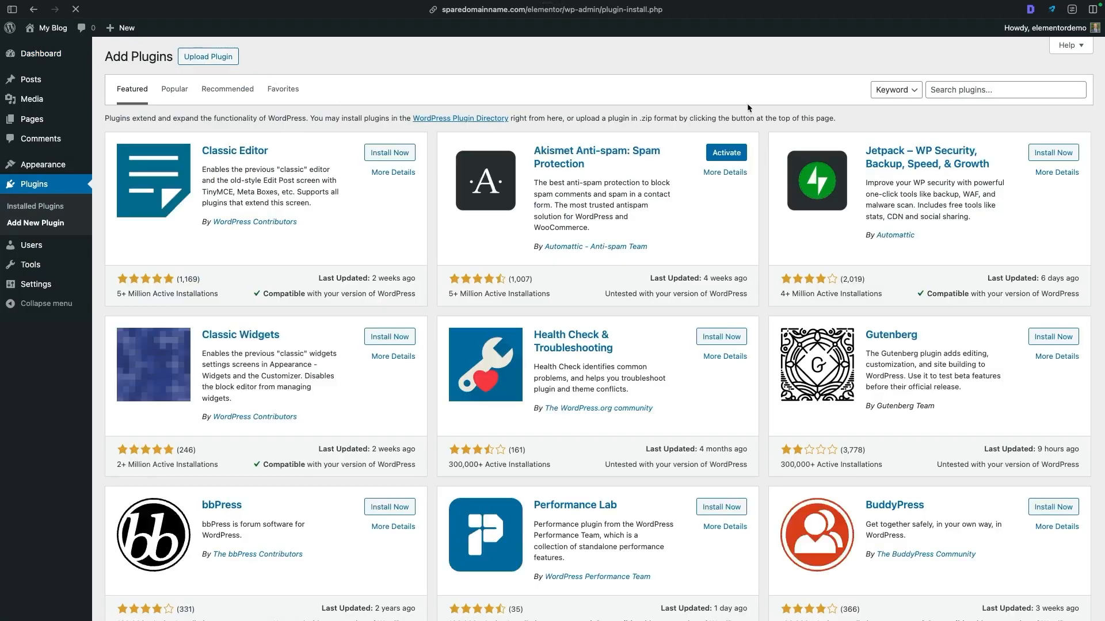
pyautogui.click(962, 89)
pyautogui.write('elementor')
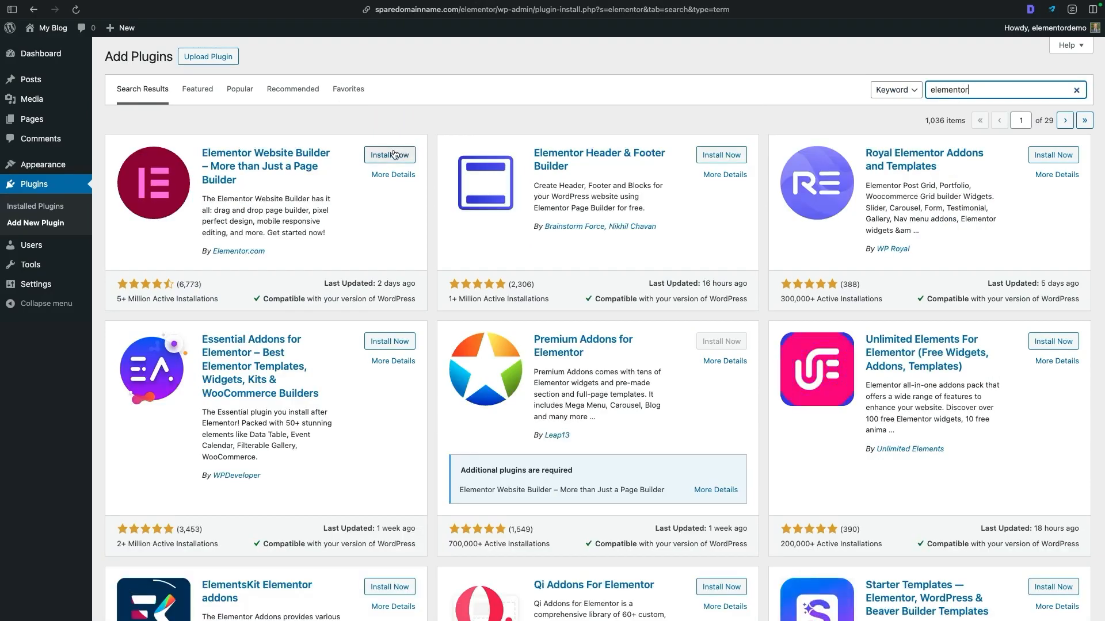
pyautogui.click(368, 155)
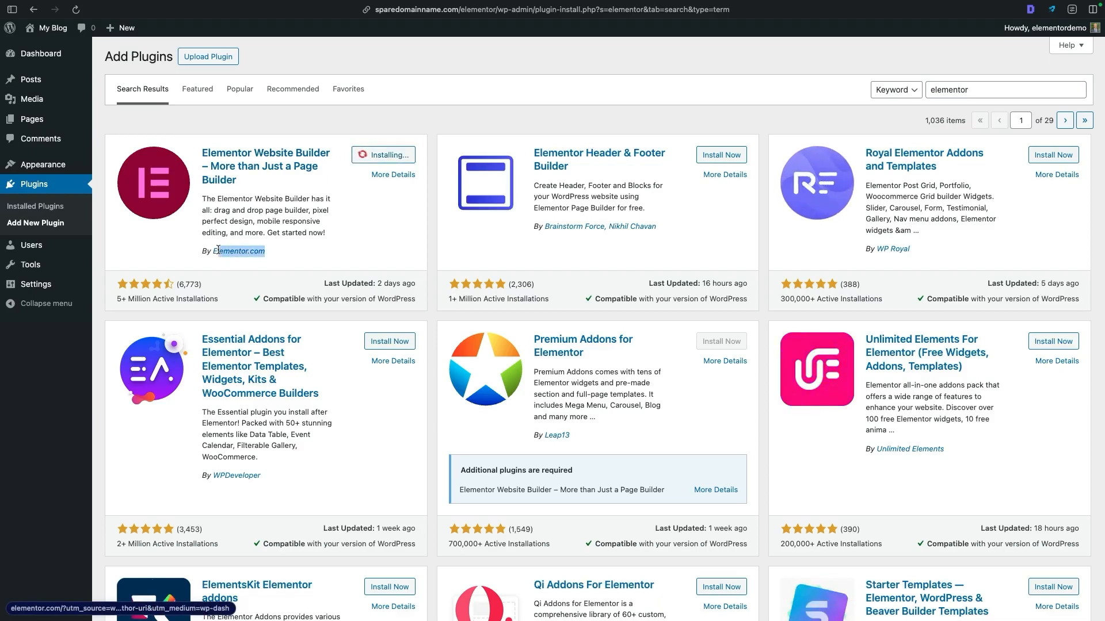
pyautogui.click(395, 160)
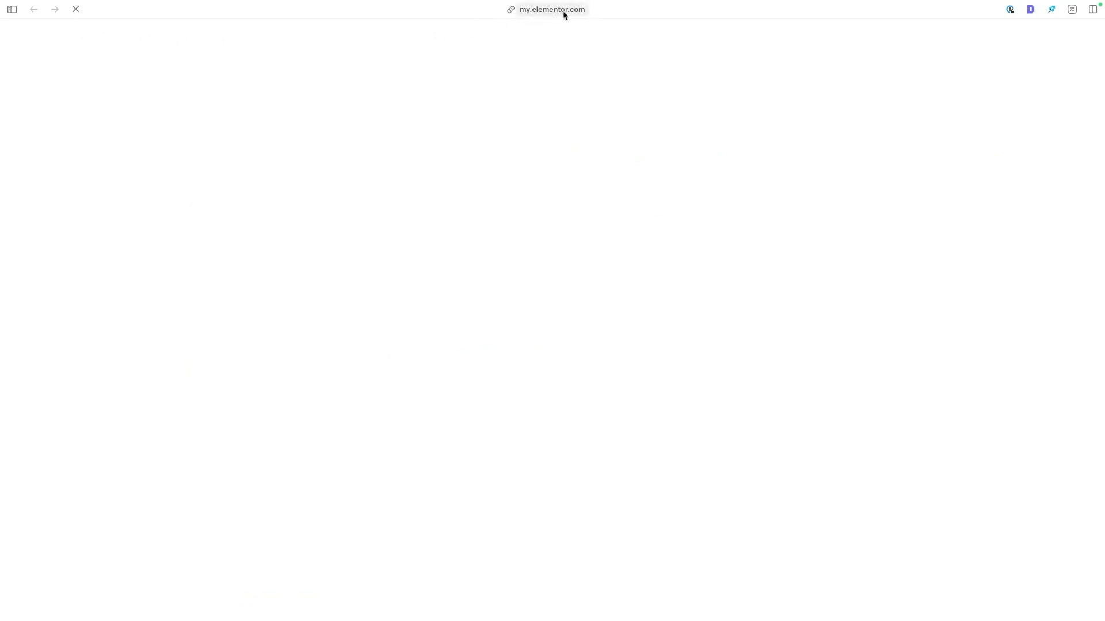
# - Check the my.elementor.com address, and upload, install and activate the Elementor Pro plugin from 3.21.0.zip on the WordPress site
pyautogui.click(542, 10)
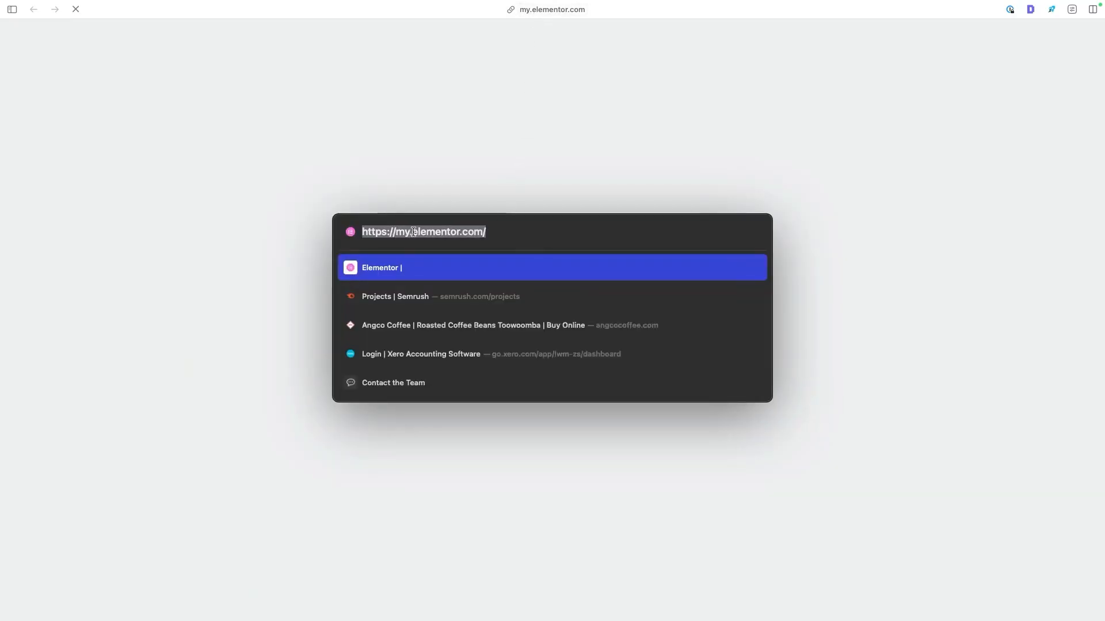
pyautogui.click(512, 163)
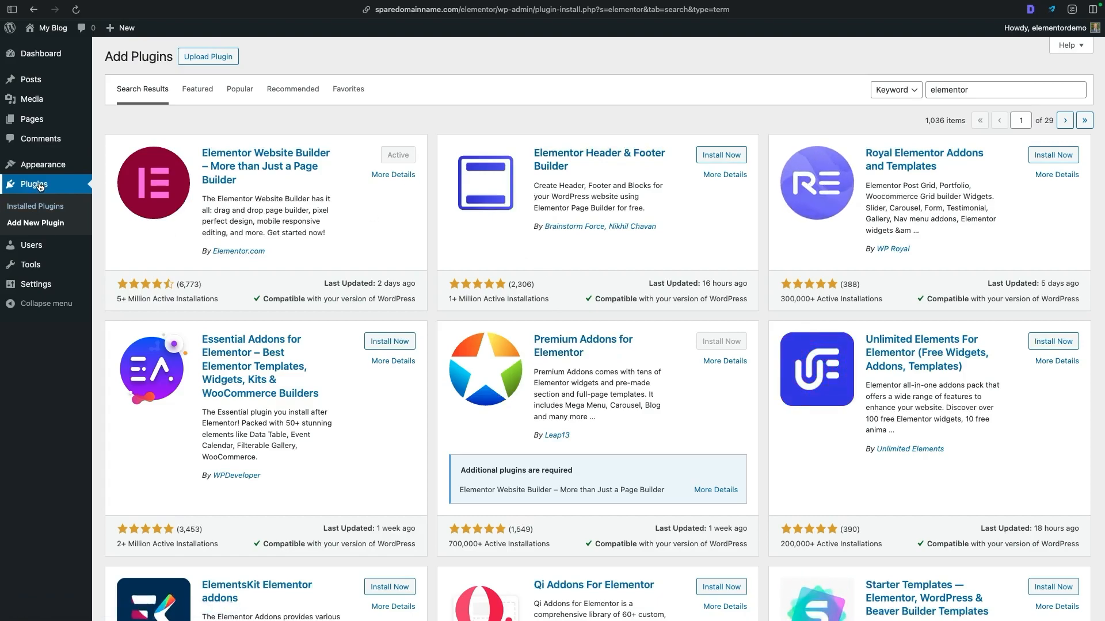
pyautogui.click(202, 57)
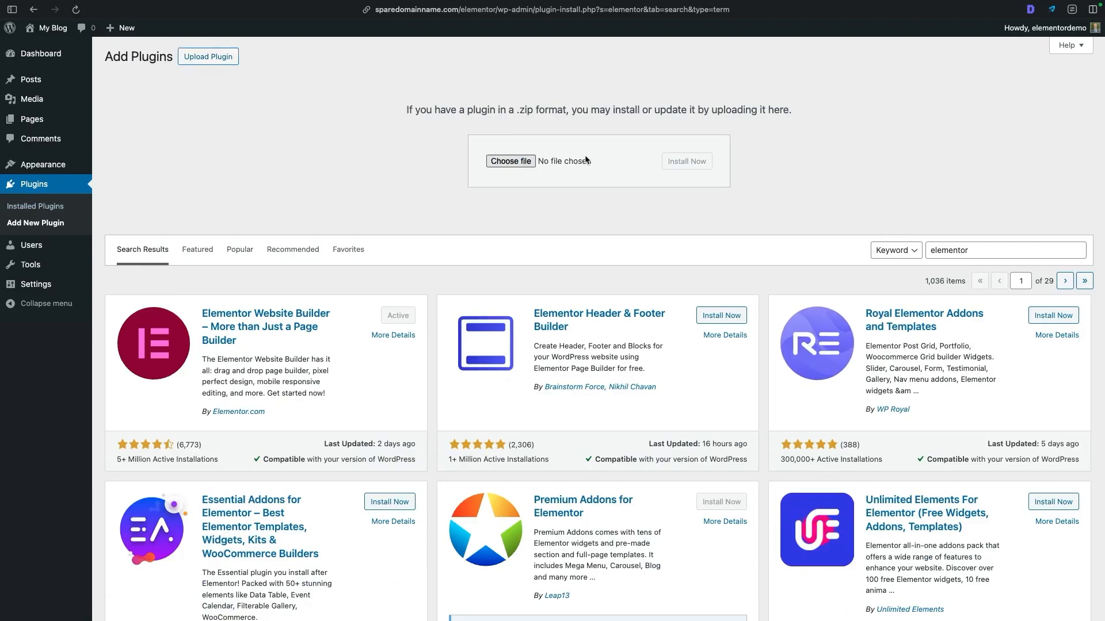
pyautogui.click(510, 162)
pyautogui.click(431, 262)
pyautogui.click(750, 422)
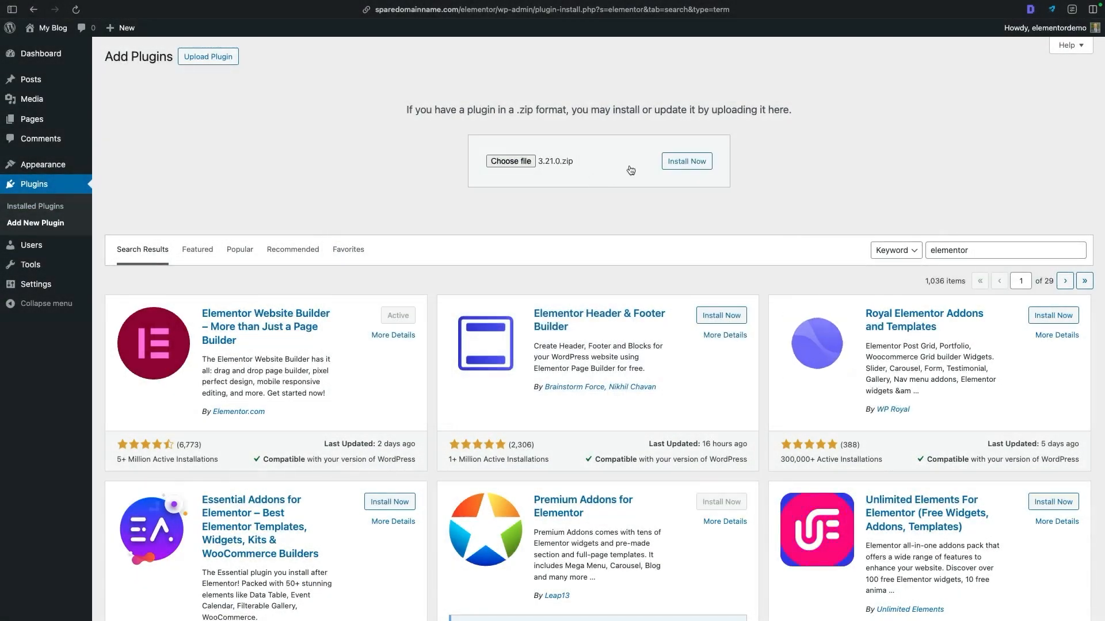
pyautogui.click(687, 167)
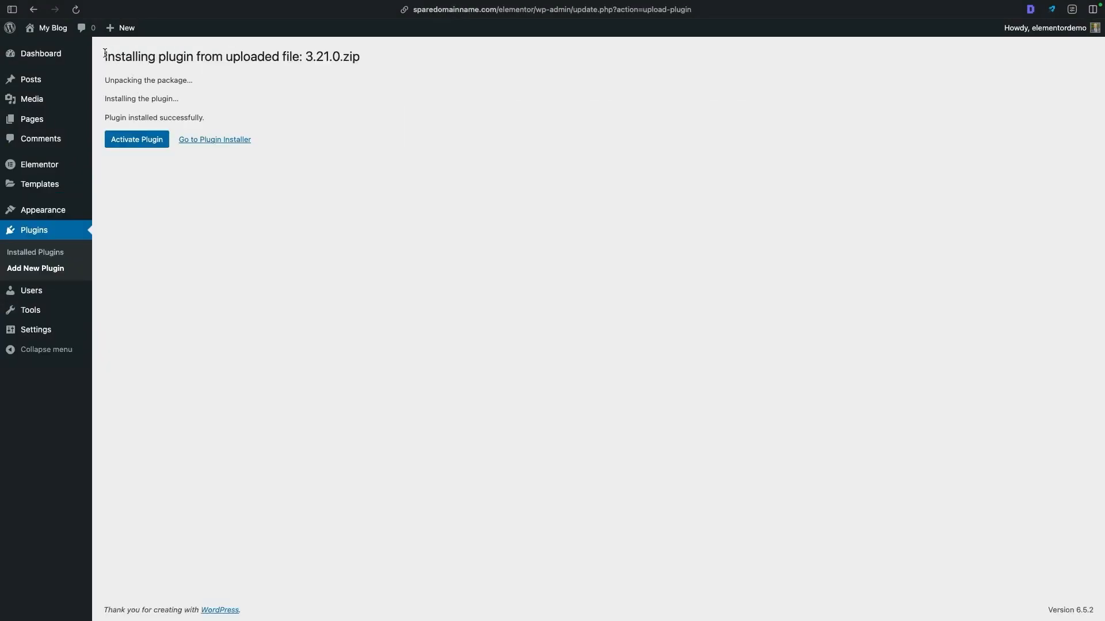
pyautogui.click(134, 140)
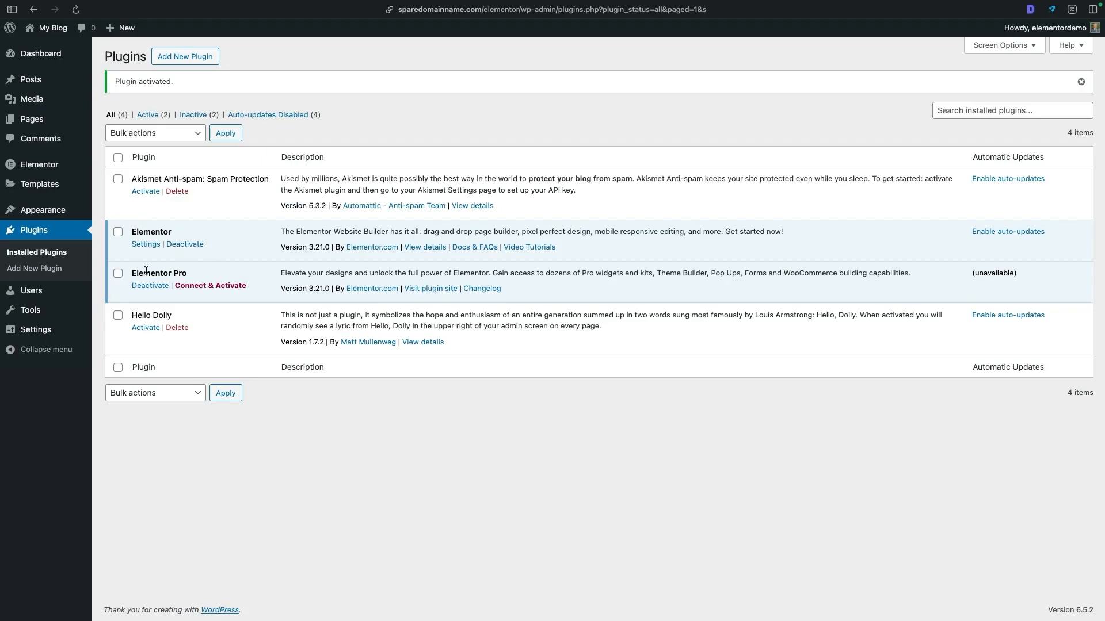
# - Connect Elementor Pro to the Elementor account and activate its license for the site
pyautogui.click(203, 287)
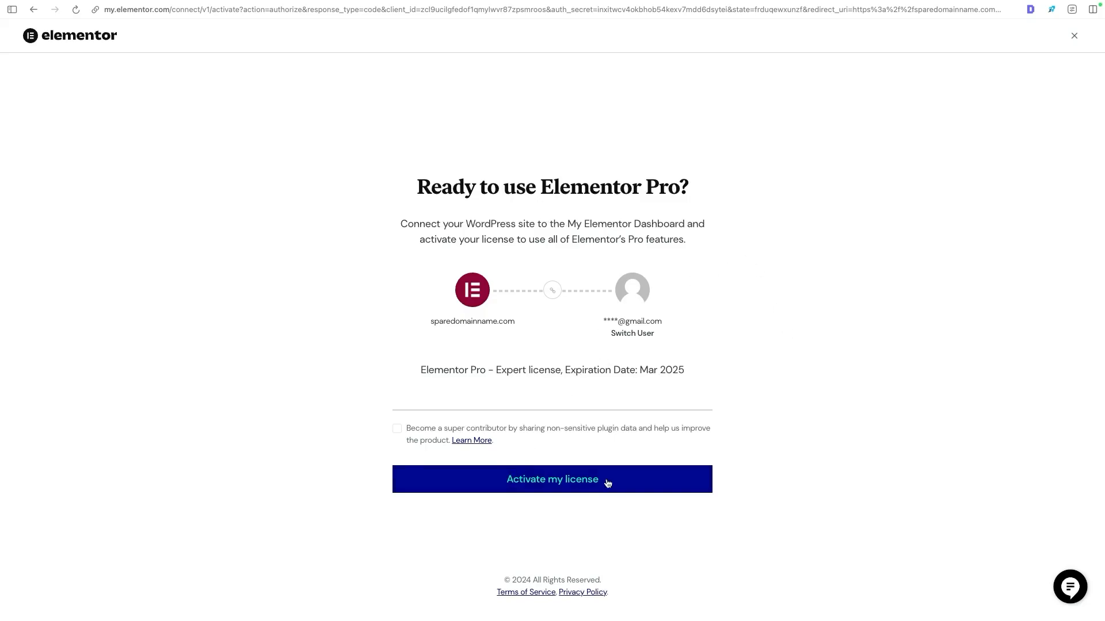
pyautogui.click(579, 485)
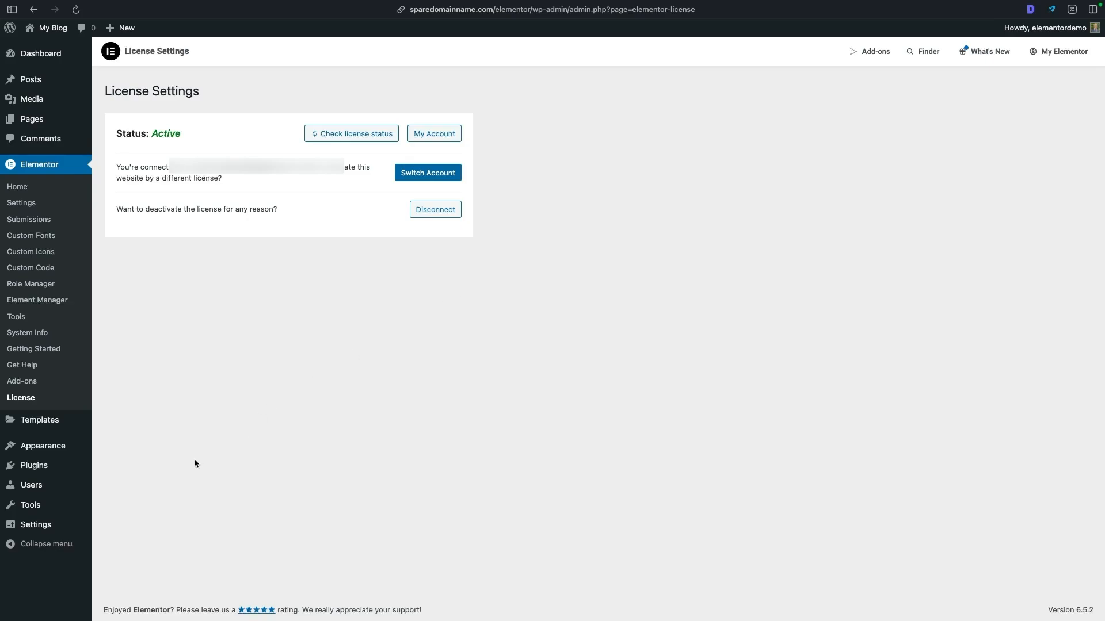
# - Set the site title to "Elementor Demo" and the tagline to "Demo site" in the general settings, and save them
pyautogui.moveTo(38, 525)
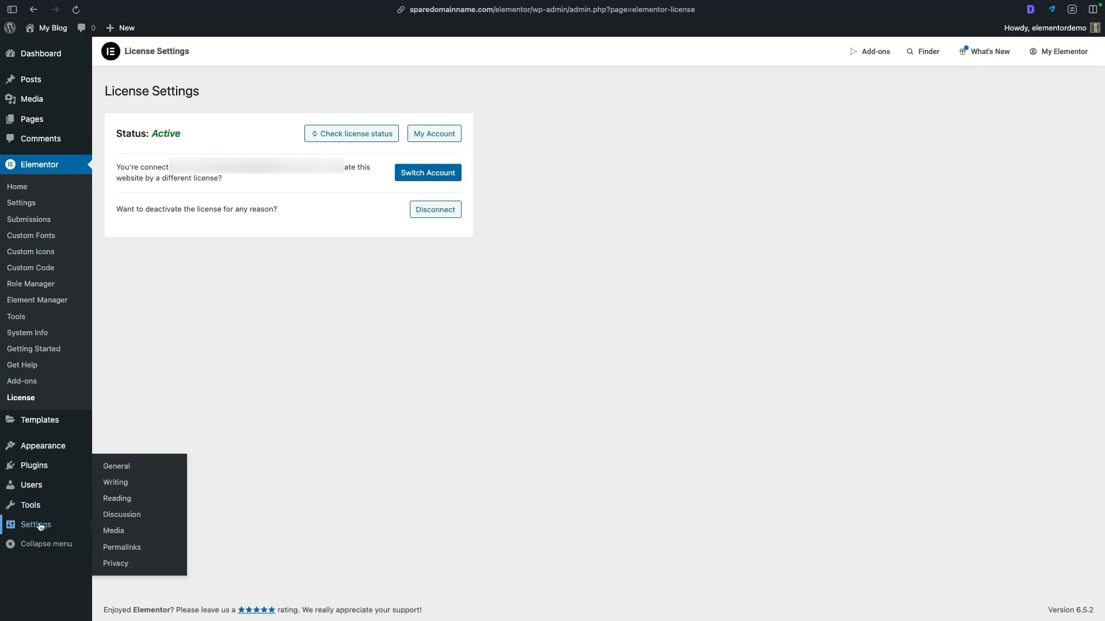
pyautogui.click(36, 527)
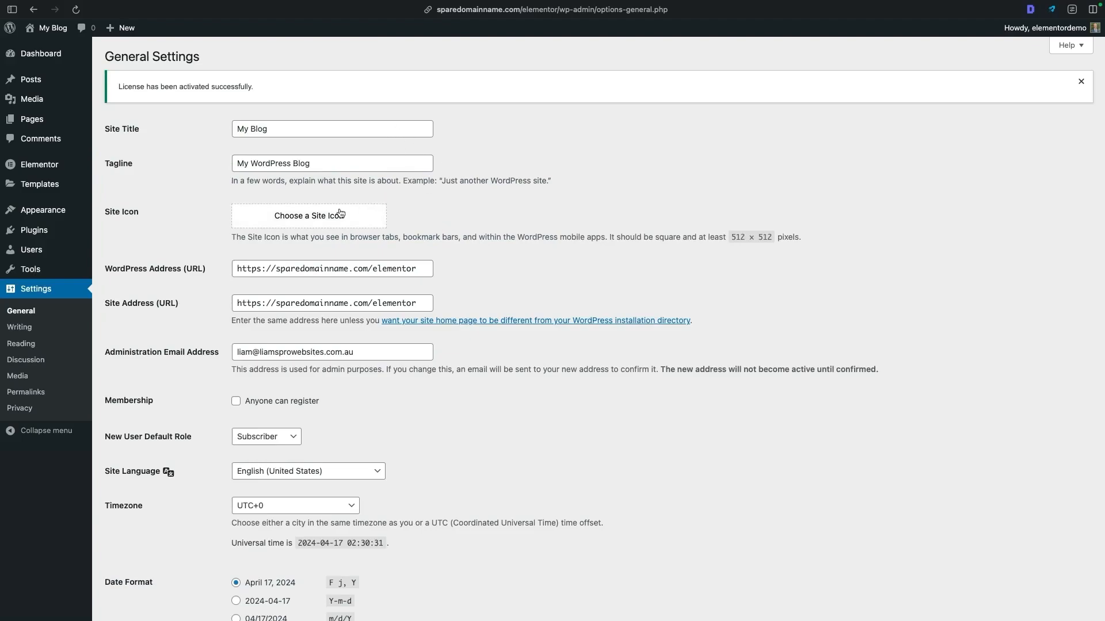
pyautogui.scroll(-3, 389, 397)
pyautogui.scroll(-4, 414, 363)
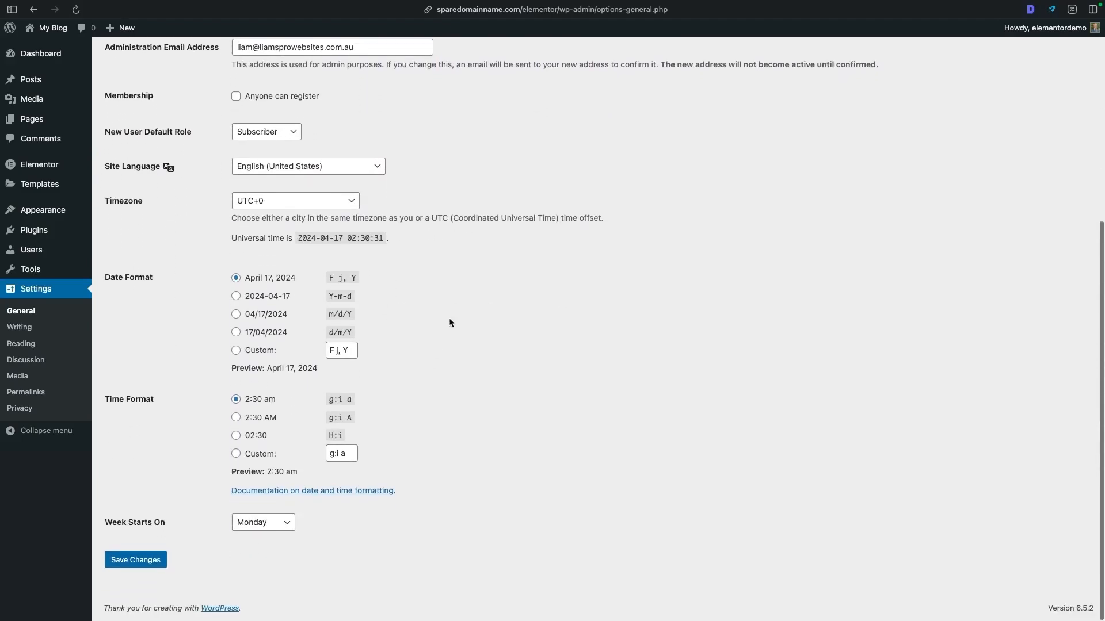
pyautogui.scroll(6, 467, 291)
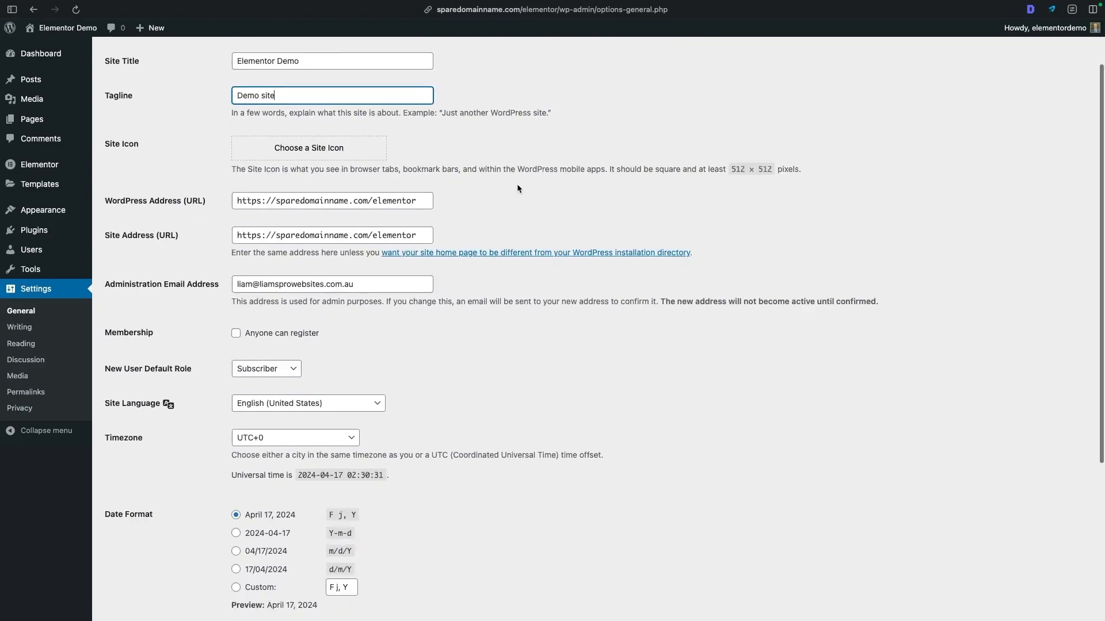
pyautogui.scroll(-5, 517, 184)
pyautogui.click(148, 563)
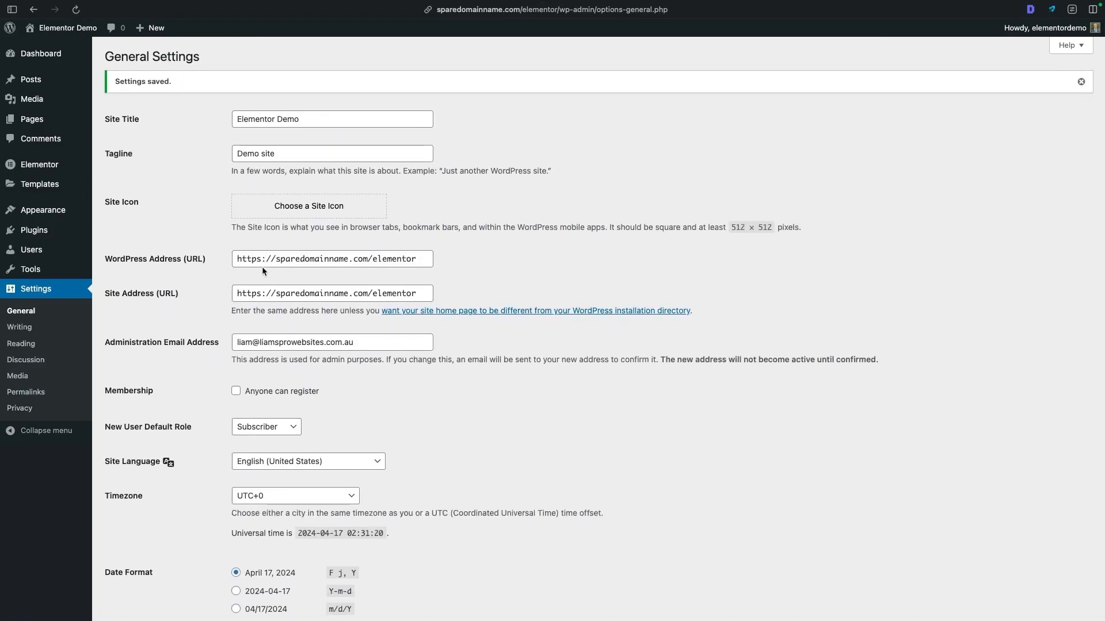
# - Add the Hello Elementor theme to the site from the popular themes and activate it
pyautogui.moveTo(68, 237)
pyautogui.moveTo(79, 210)
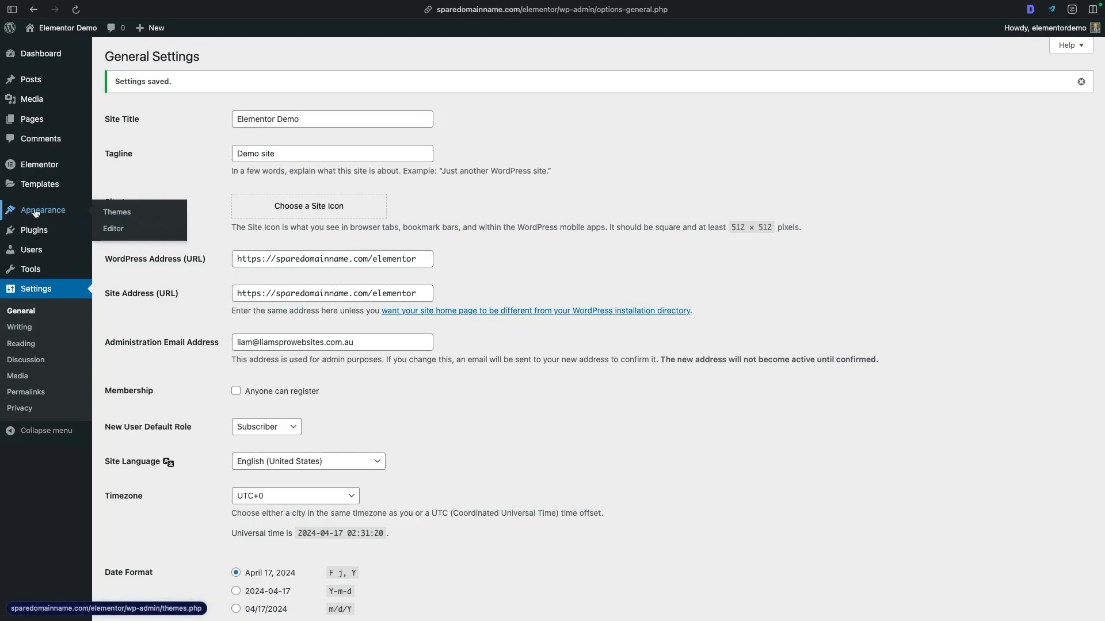
pyautogui.click(56, 214)
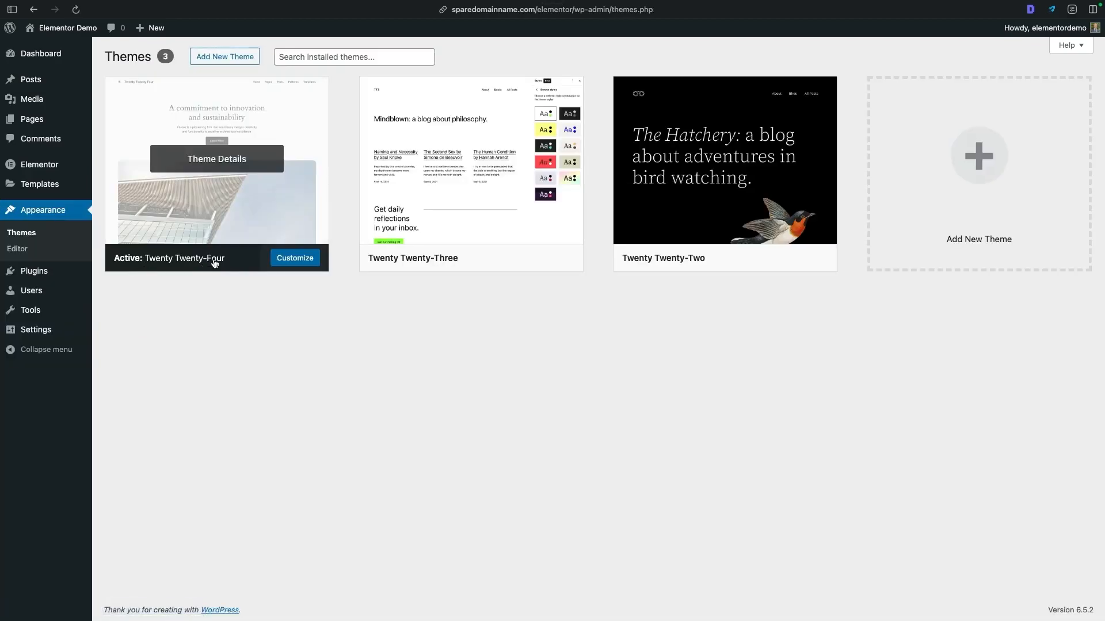
pyautogui.click(223, 59)
pyautogui.click(957, 91)
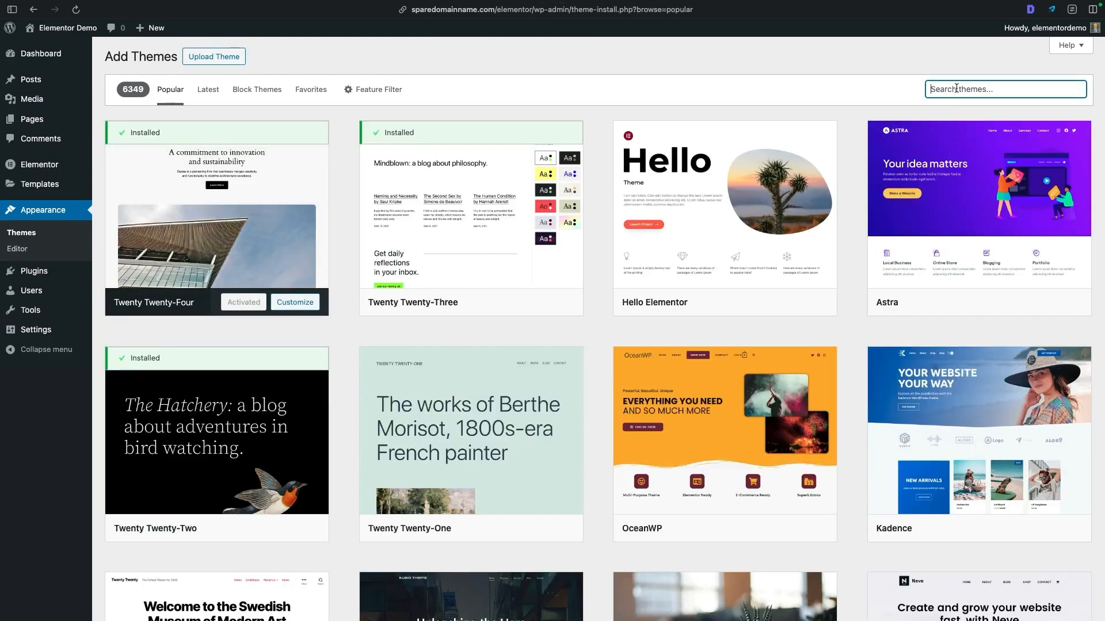
pyautogui.moveTo(670, 308)
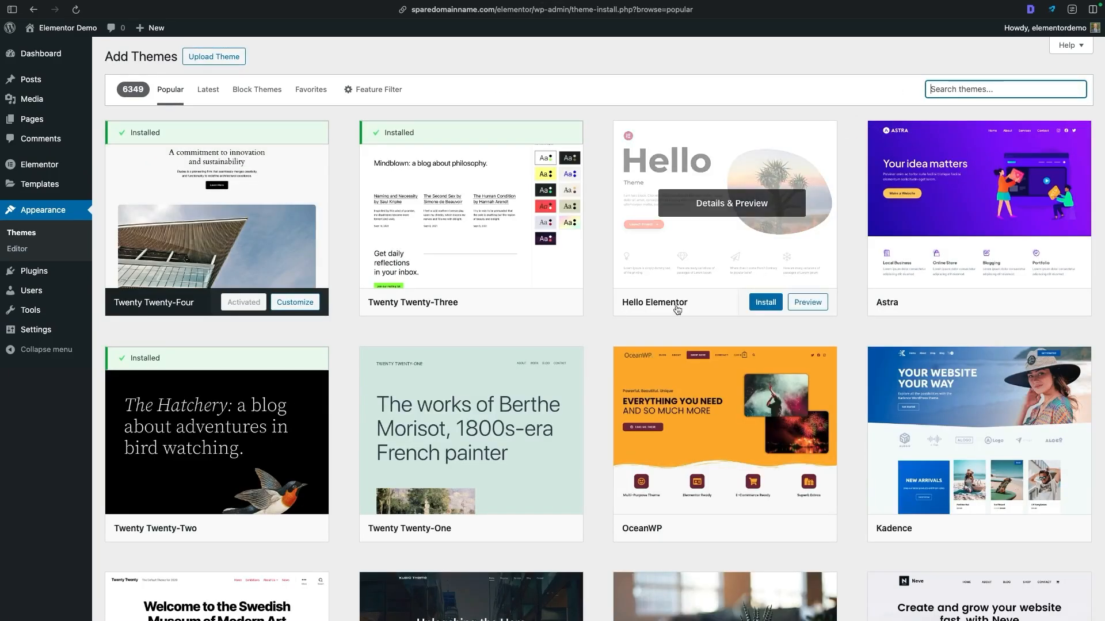
pyautogui.click(778, 299)
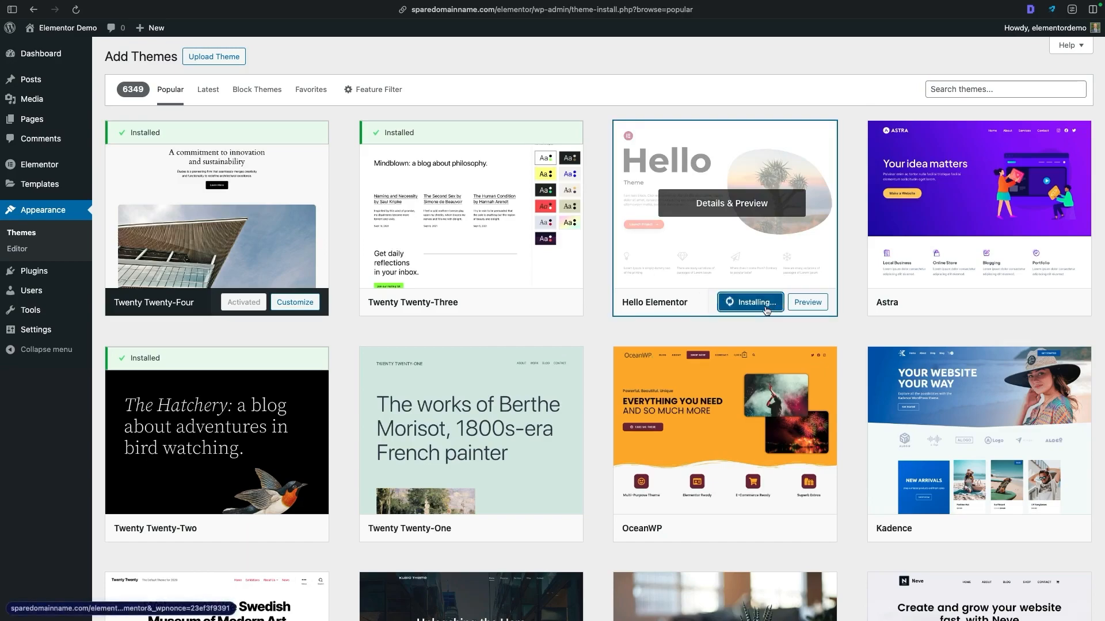
pyautogui.click(746, 302)
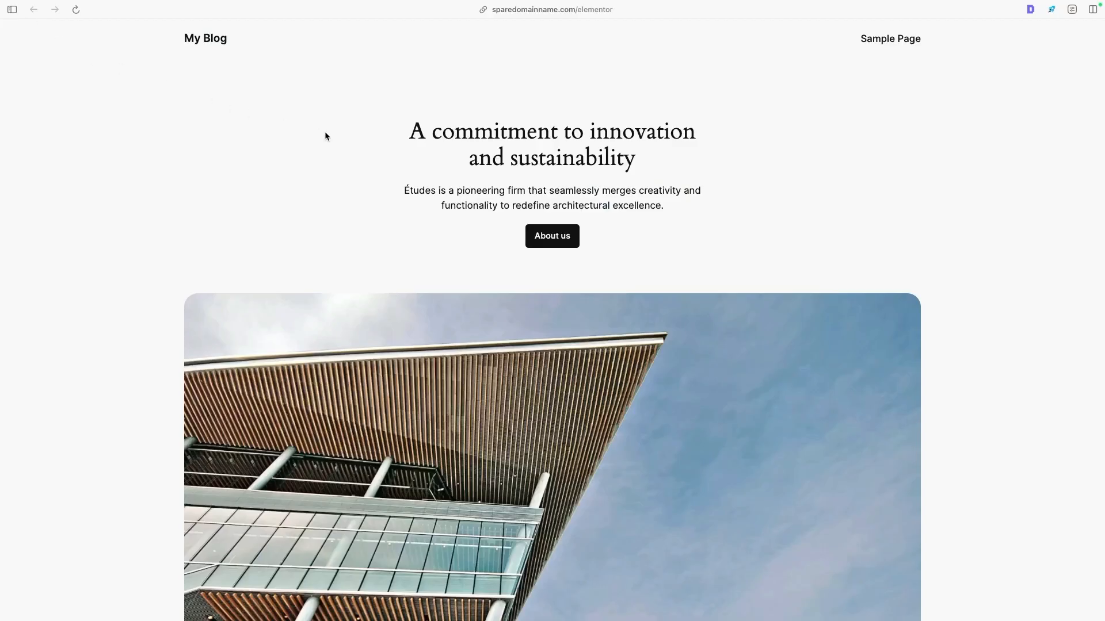
# - Reload the site's front page and examine the header and services section of the dawsonelectric.com.au homepage as an example
pyautogui.press('super+r')
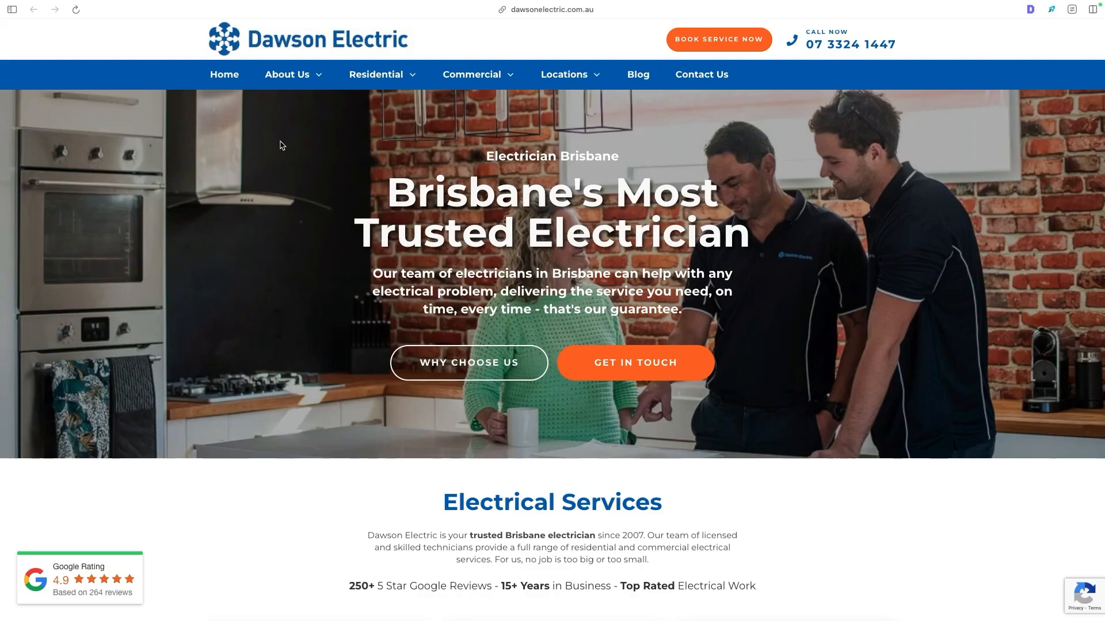
pyautogui.scroll(-1, 199, 152)
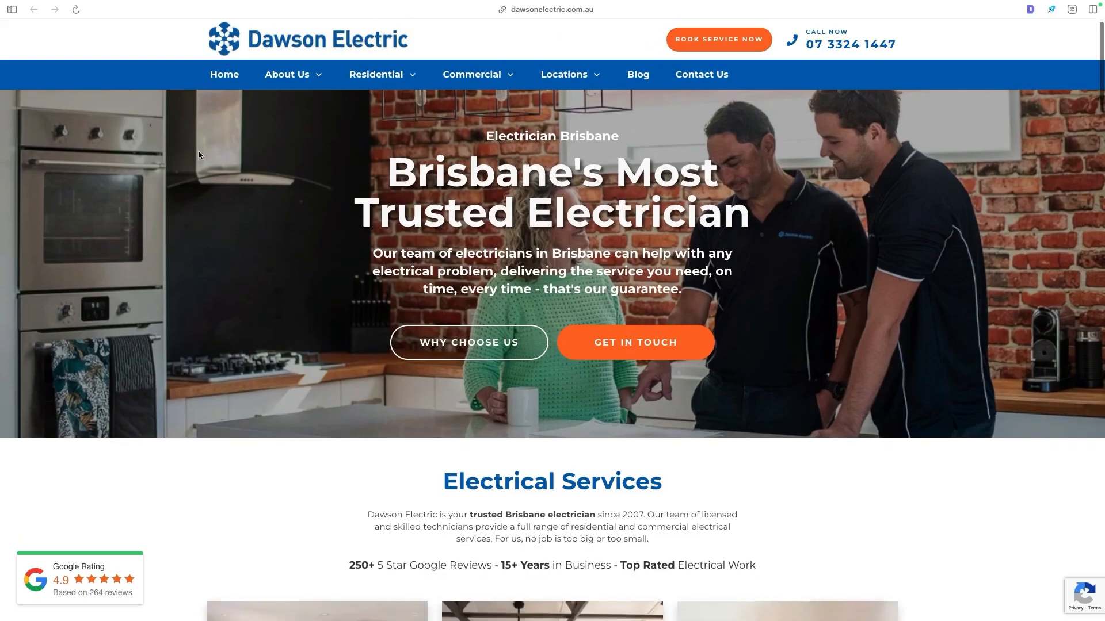
pyautogui.scroll(-5, 198, 152)
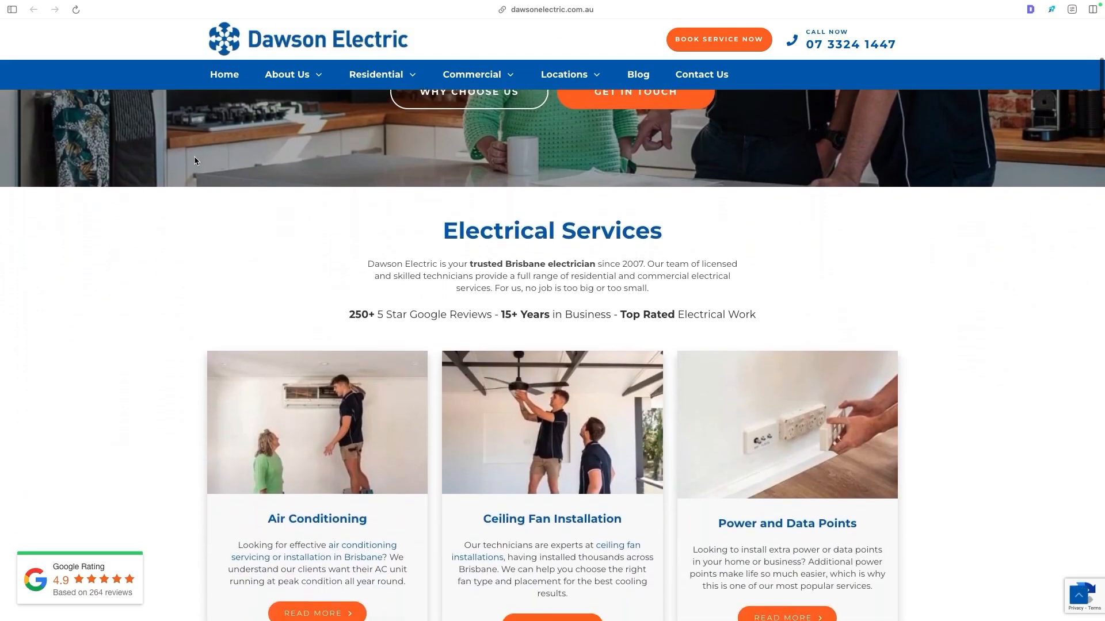
pyautogui.scroll(5, 197, 172)
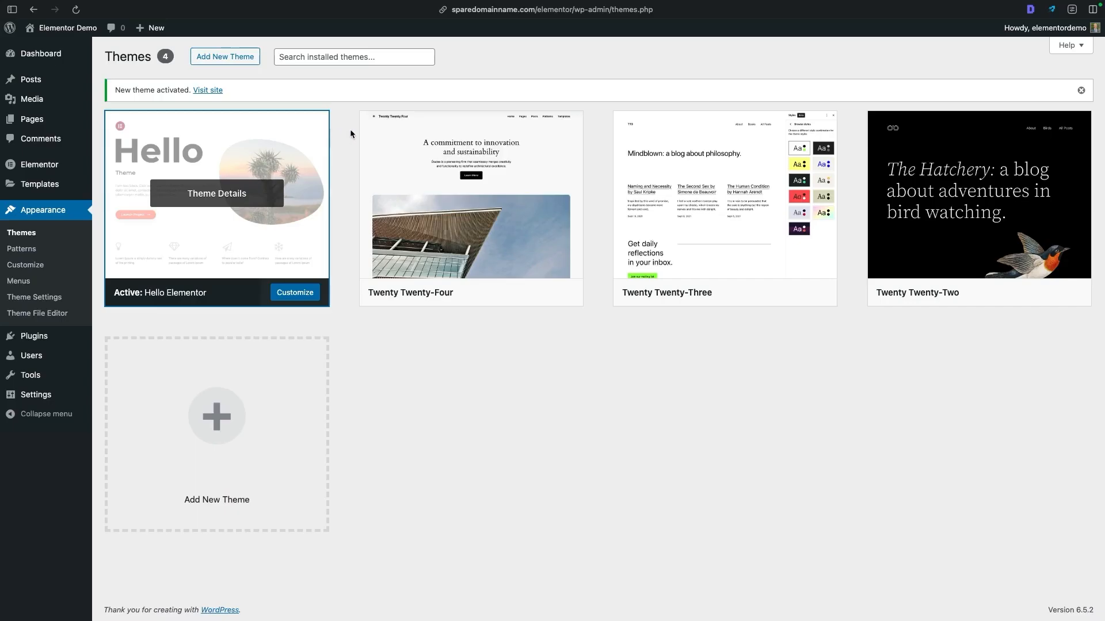
# - Create a new Header site part in the Theme Builder
pyautogui.moveTo(56, 181)
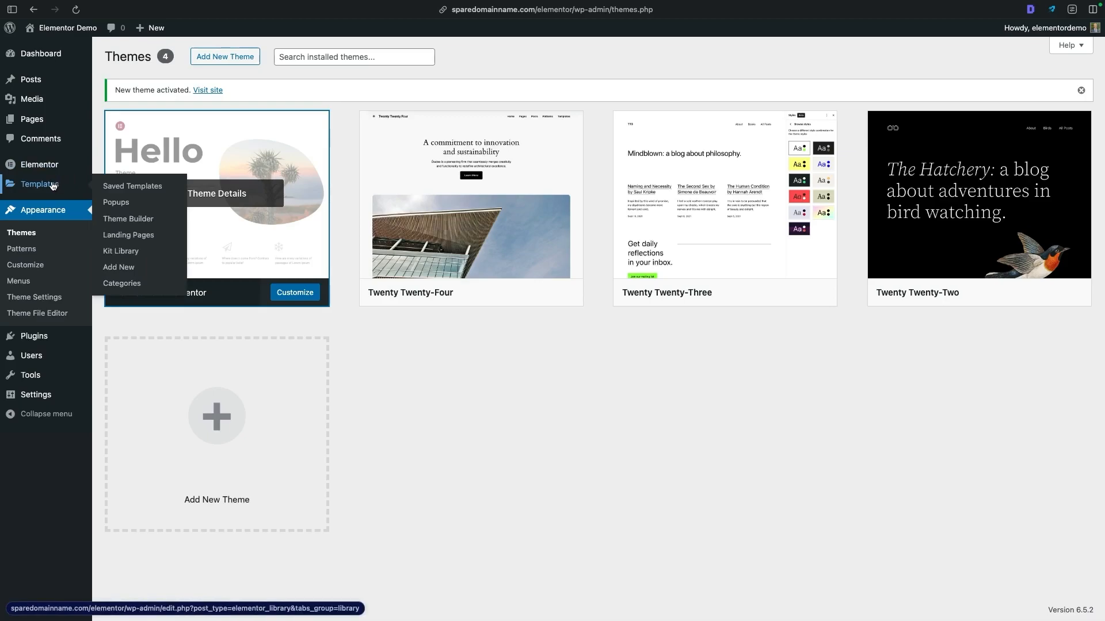
pyautogui.click(147, 216)
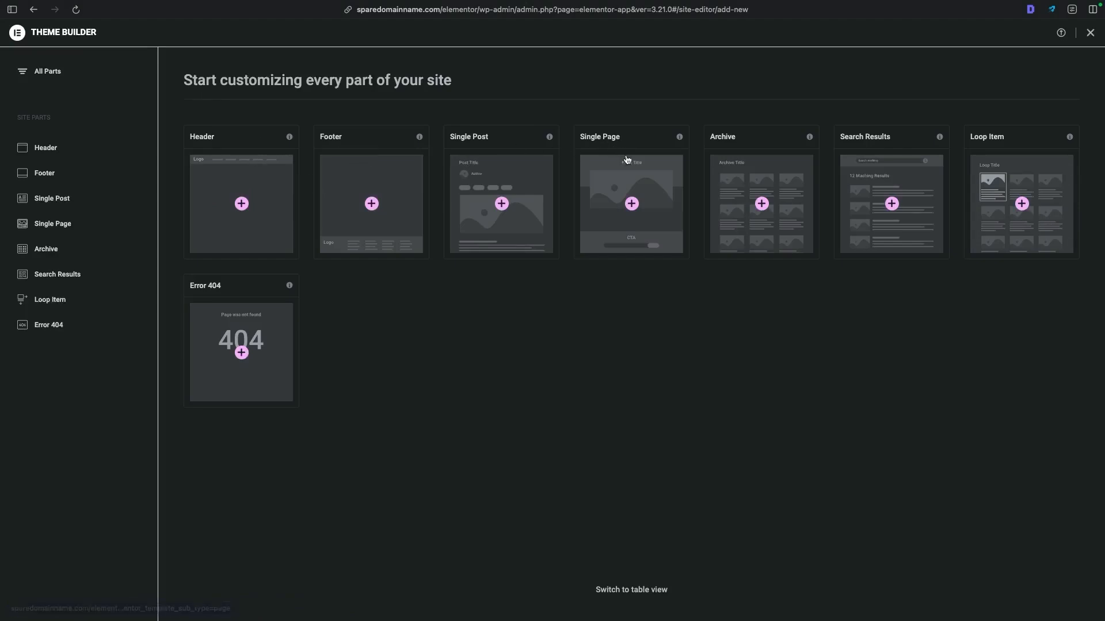
pyautogui.click(246, 209)
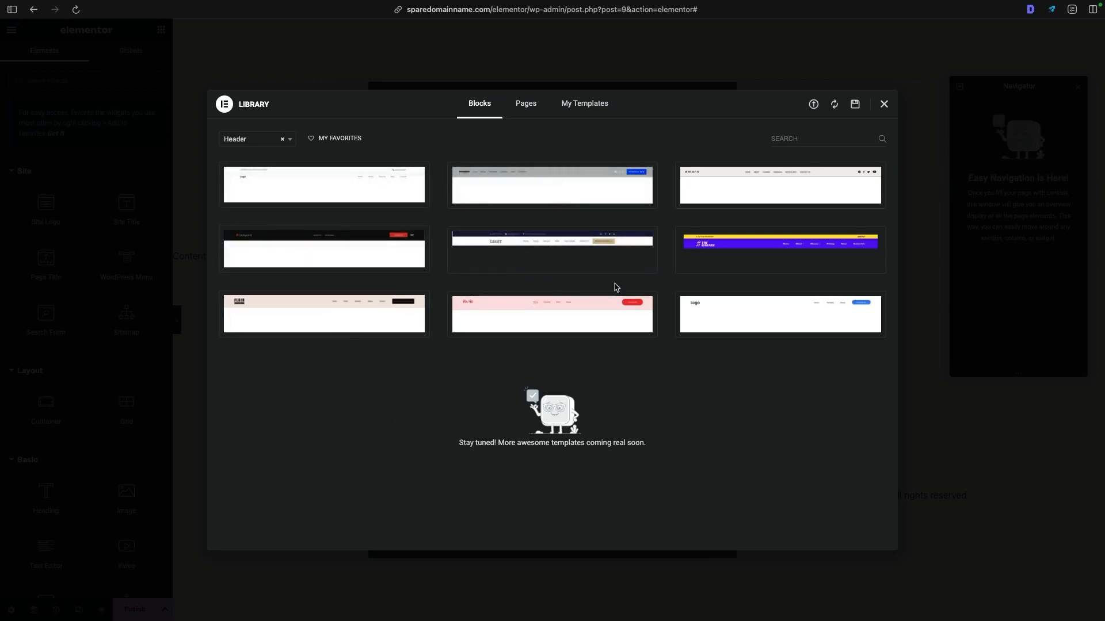
# - Preview the Logo header template with a blue Contact Us button, and close the library and the Elementor AI notification without inserting it
pyautogui.moveTo(750, 336)
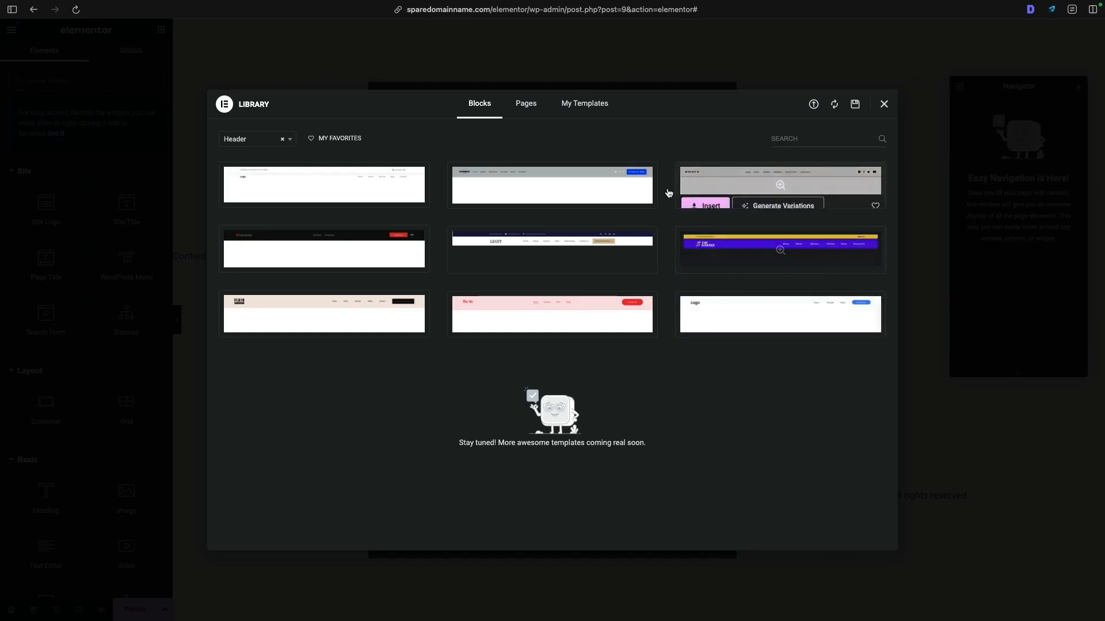
pyautogui.moveTo(705, 327)
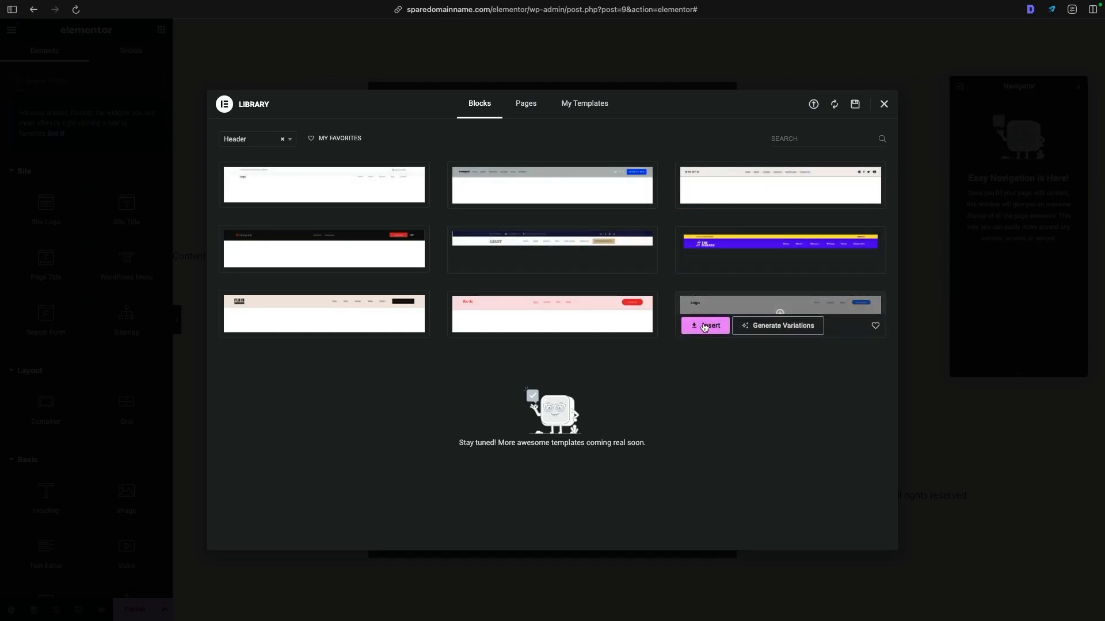
pyautogui.click(781, 305)
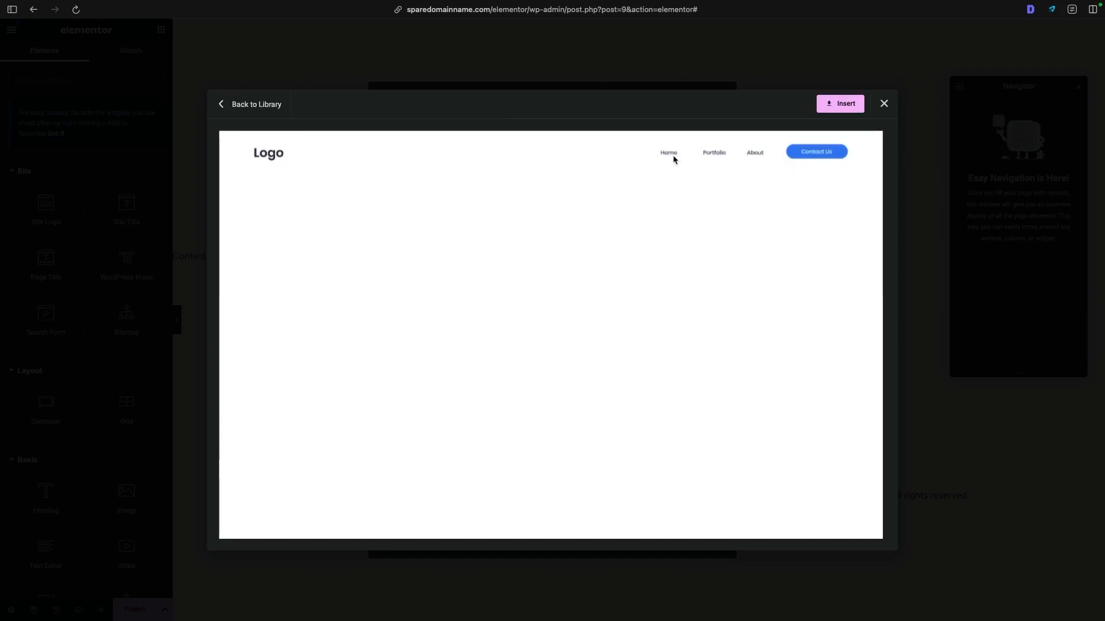
pyautogui.click(884, 105)
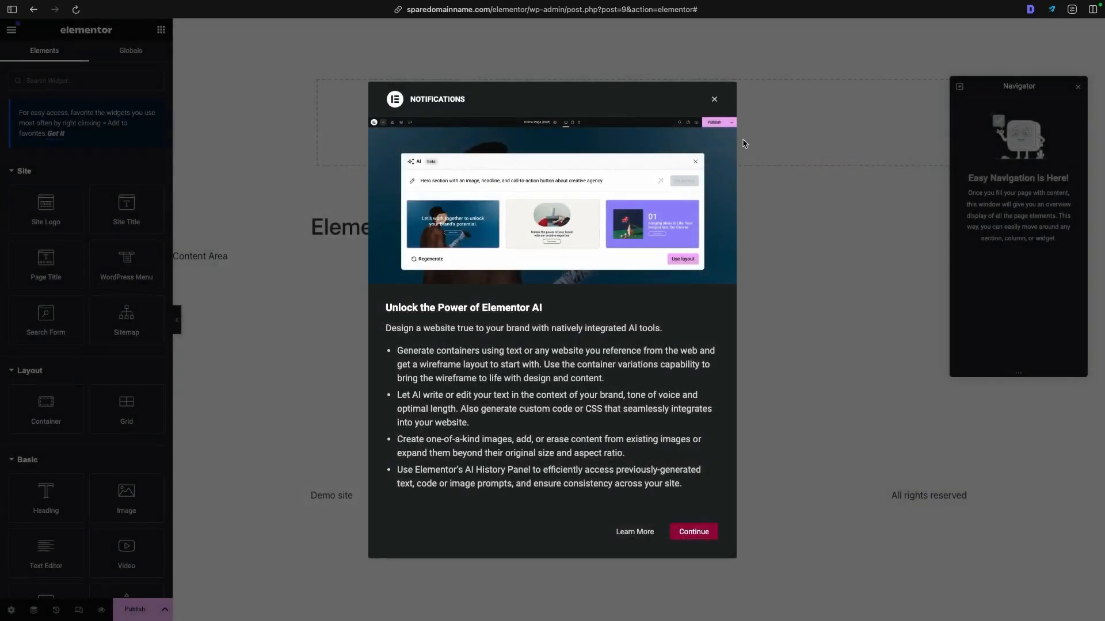
pyautogui.click(715, 101)
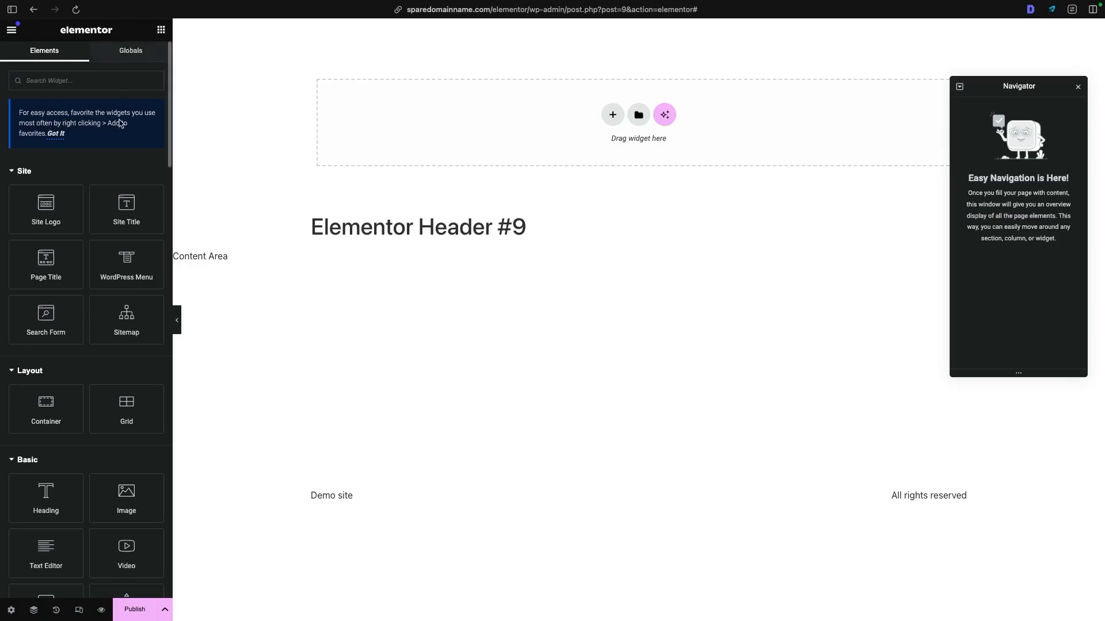
# - Look through the available widgets and move the Navigator clear of the header's editing area
pyautogui.scroll(-1, 116, 134)
pyautogui.scroll(-5, 116, 135)
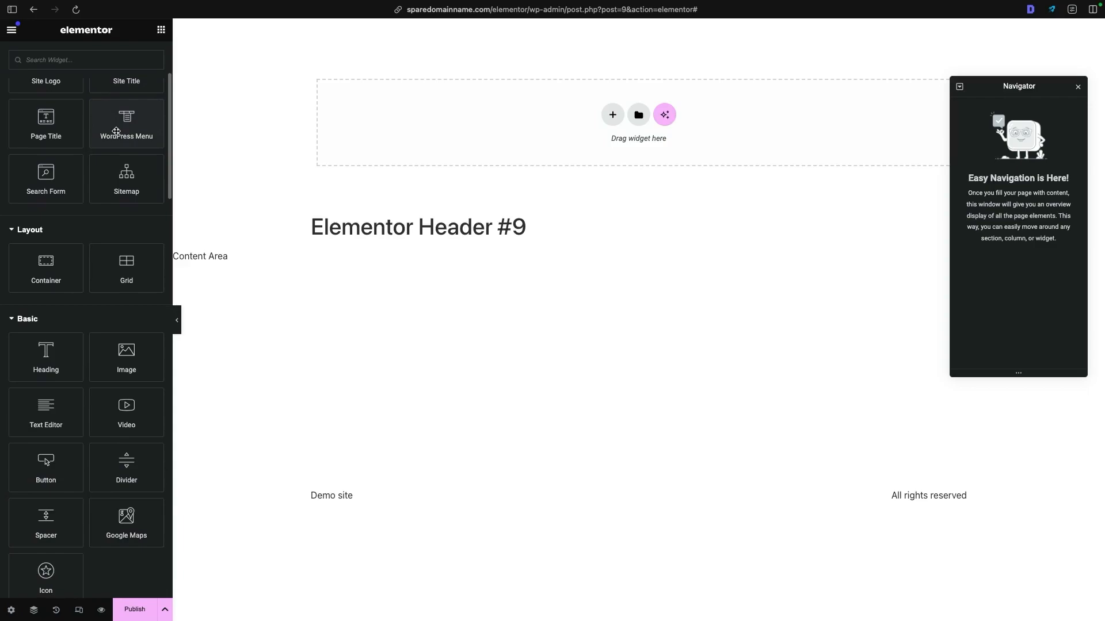
pyautogui.scroll(-4, 115, 131)
pyautogui.scroll(10, 74, 239)
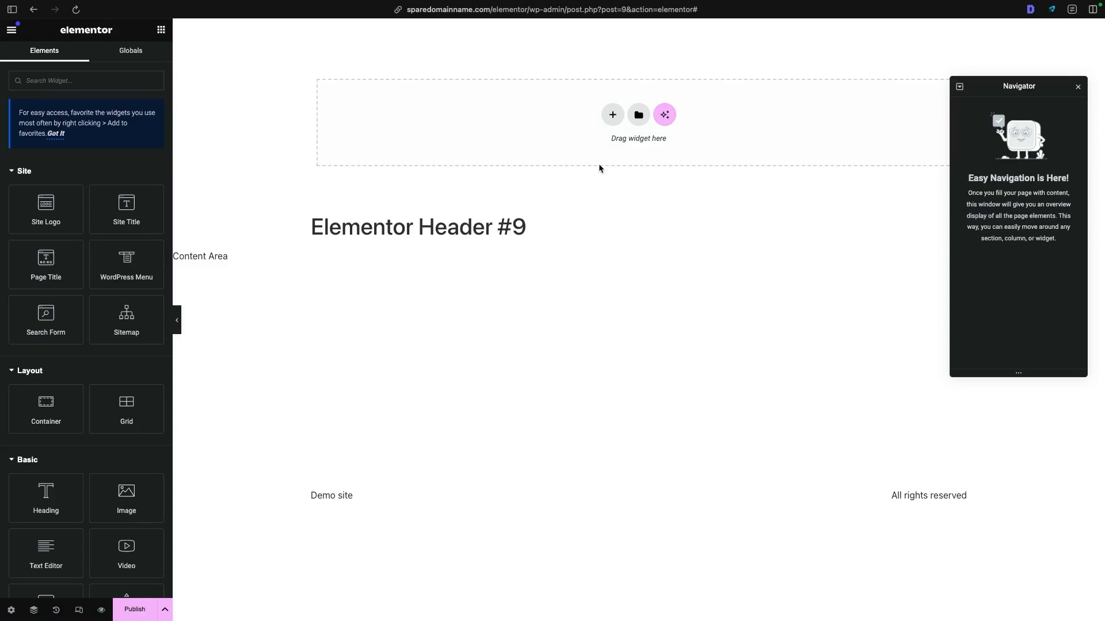
pyautogui.moveTo(1008, 86); pyautogui.dragTo(1016, 88)
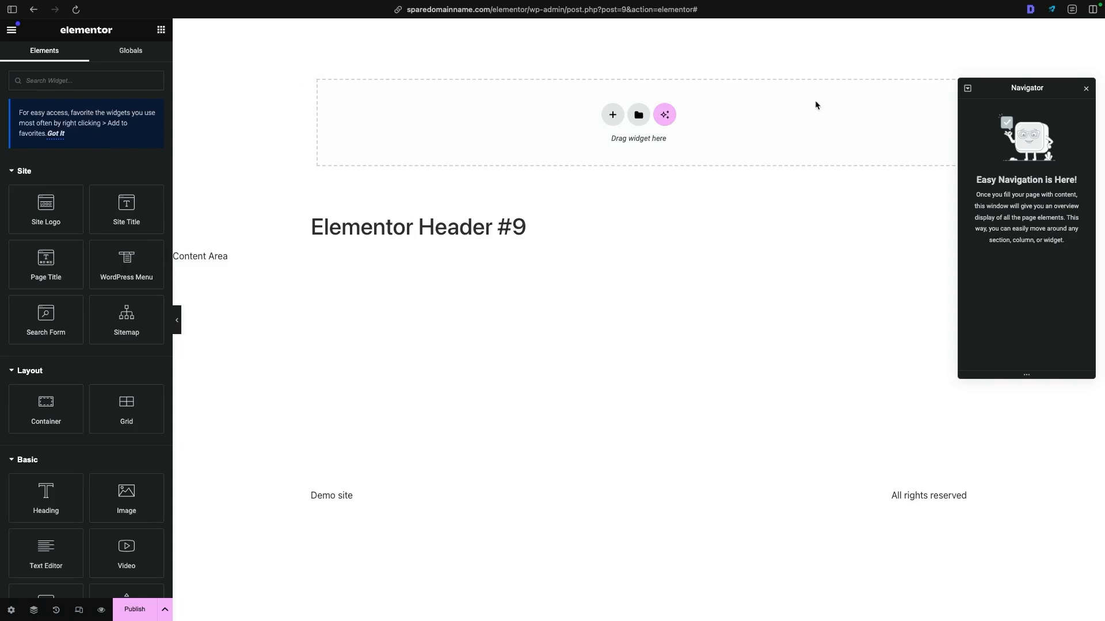
pyautogui.moveTo(1002, 88); pyautogui.dragTo(1006, 198)
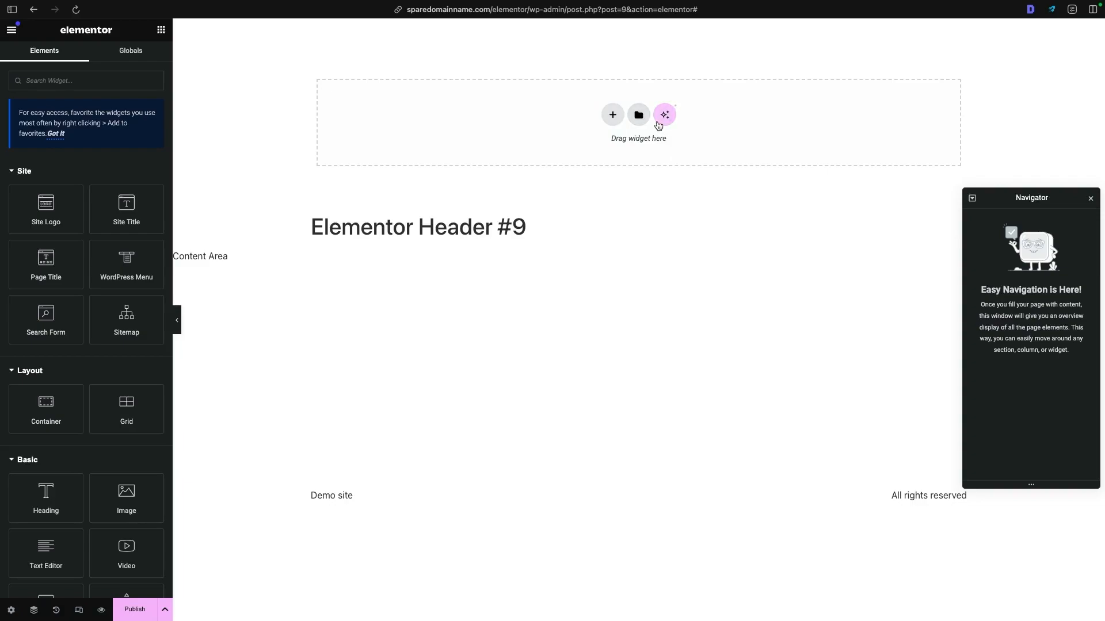
# - Add a flexbox container with a narrow first column and a wide second column, using the Dawson Electric header as reference, and dismiss the Elementor AI notification
pyautogui.click(612, 117)
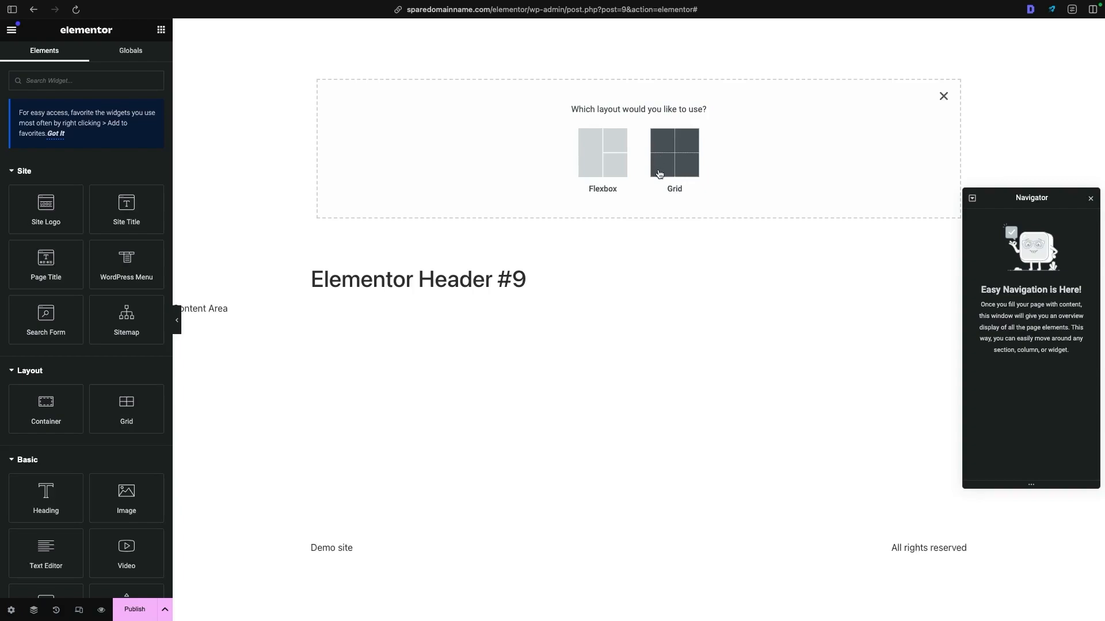
pyautogui.click(610, 161)
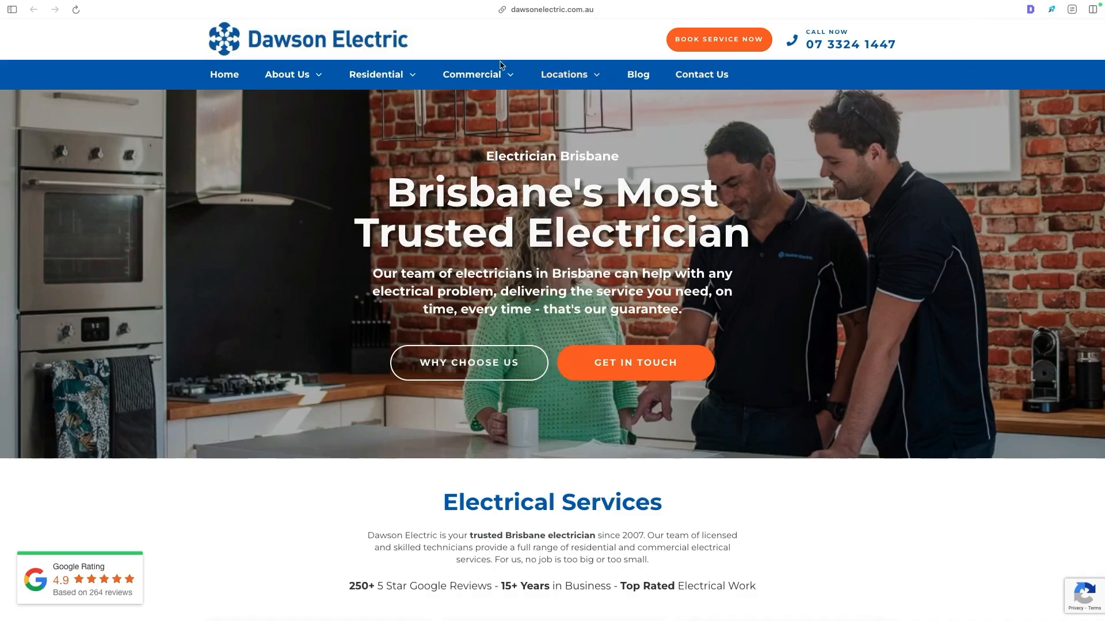
pyautogui.moveTo(558, 71)
pyautogui.moveTo(486, 154); pyautogui.dragTo(739, 300)
pyautogui.click(196, 194)
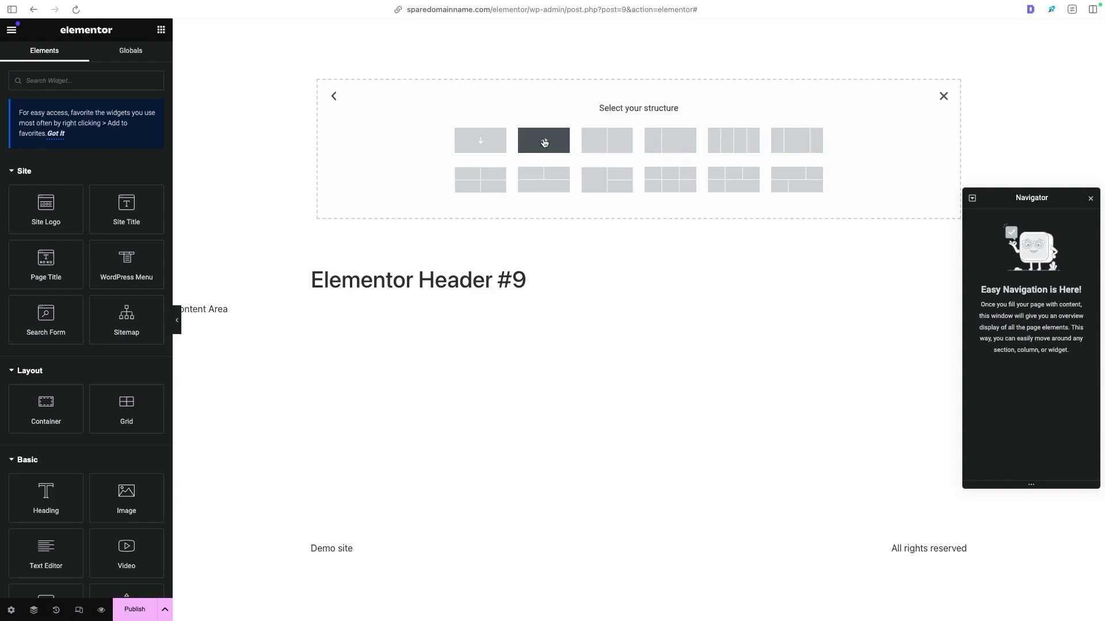
pyautogui.click(669, 142)
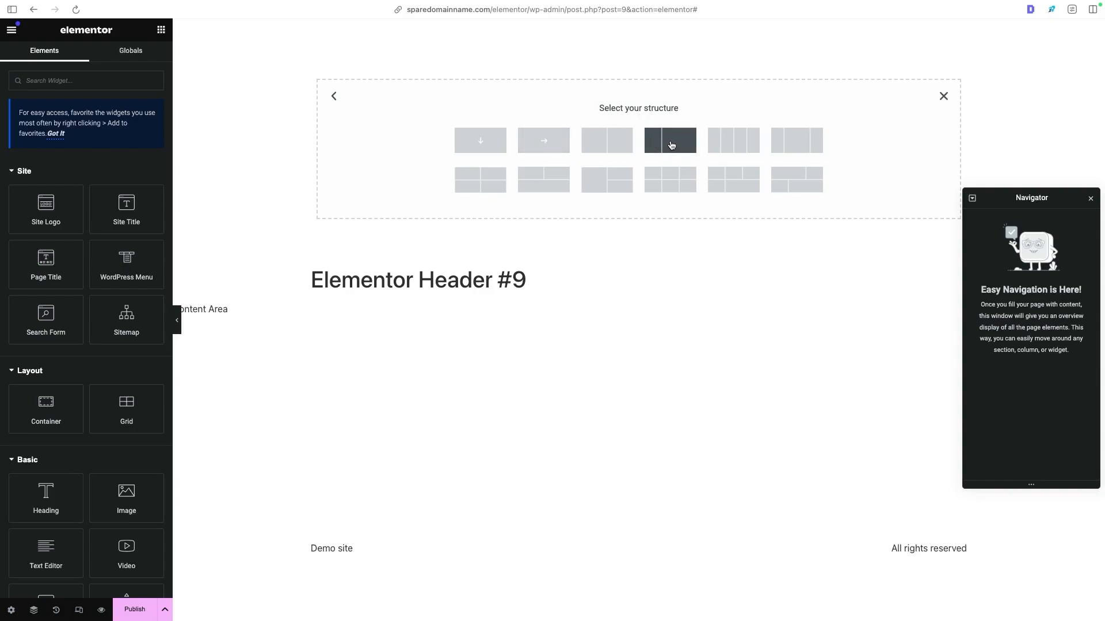
pyautogui.click(670, 144)
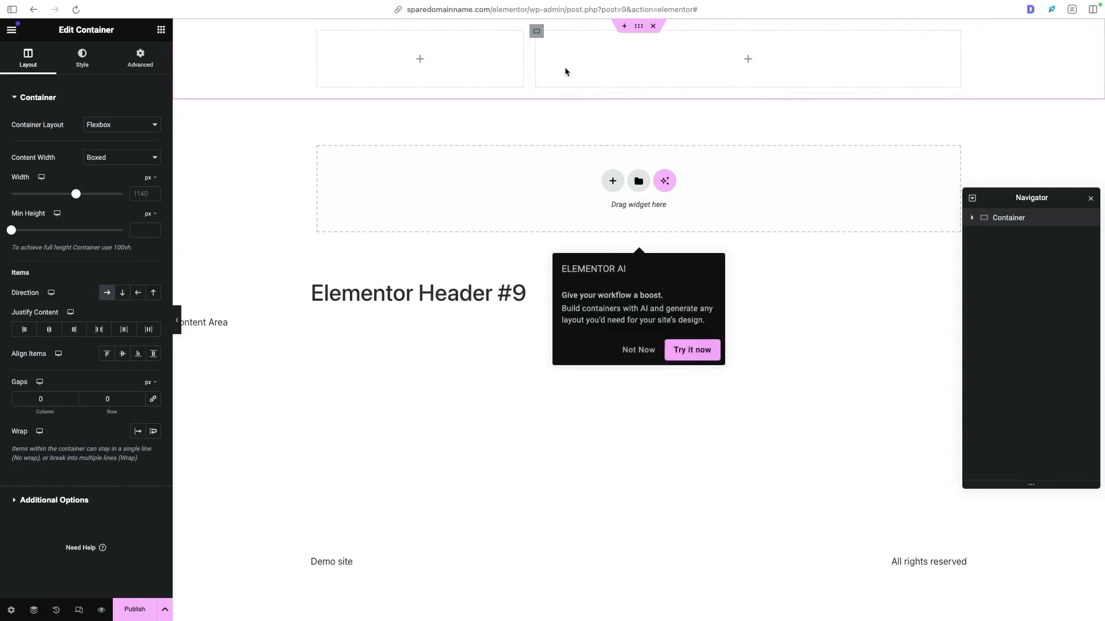
pyautogui.click(639, 350)
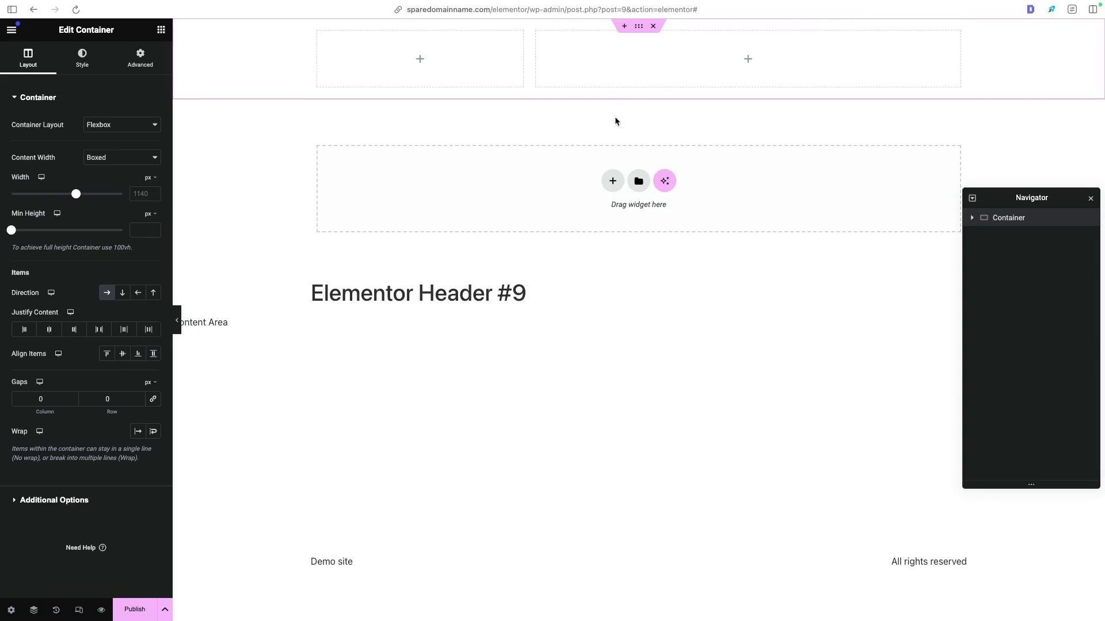
# - Add a second flexbox container with the single row-direction structure below the first, and compare it with the Dawson Electric navigation bar
pyautogui.click(613, 180)
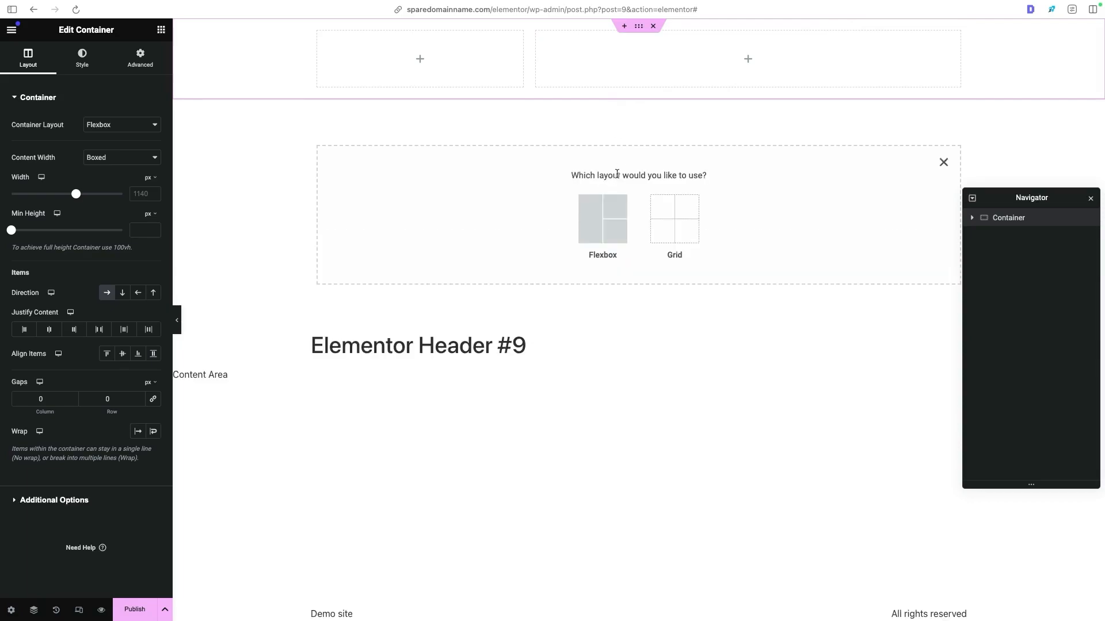
pyautogui.click(614, 207)
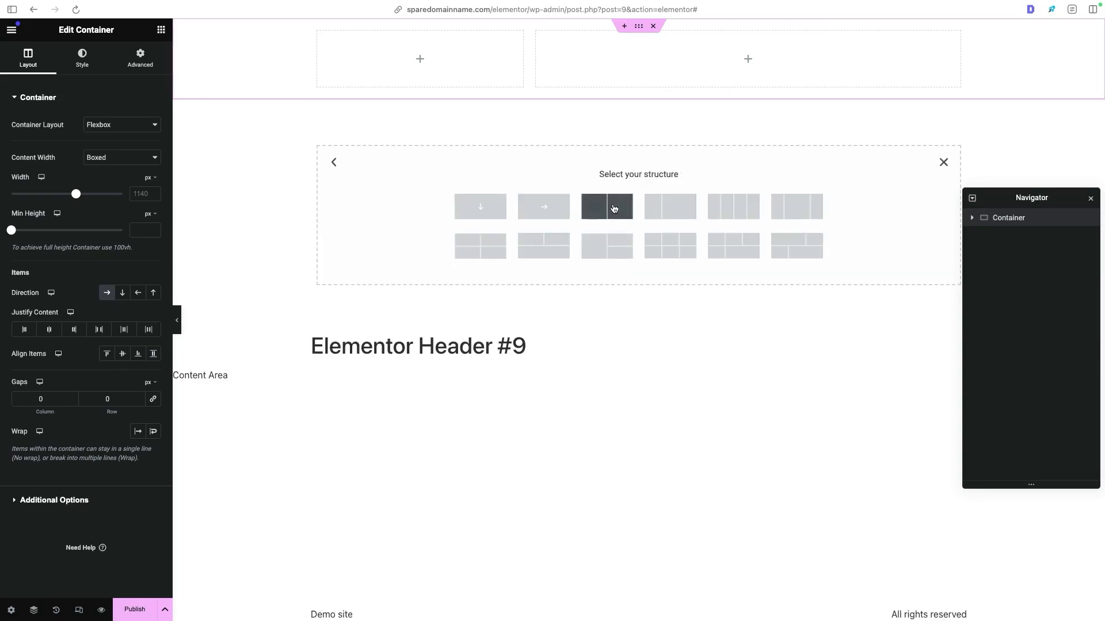
pyautogui.click(543, 213)
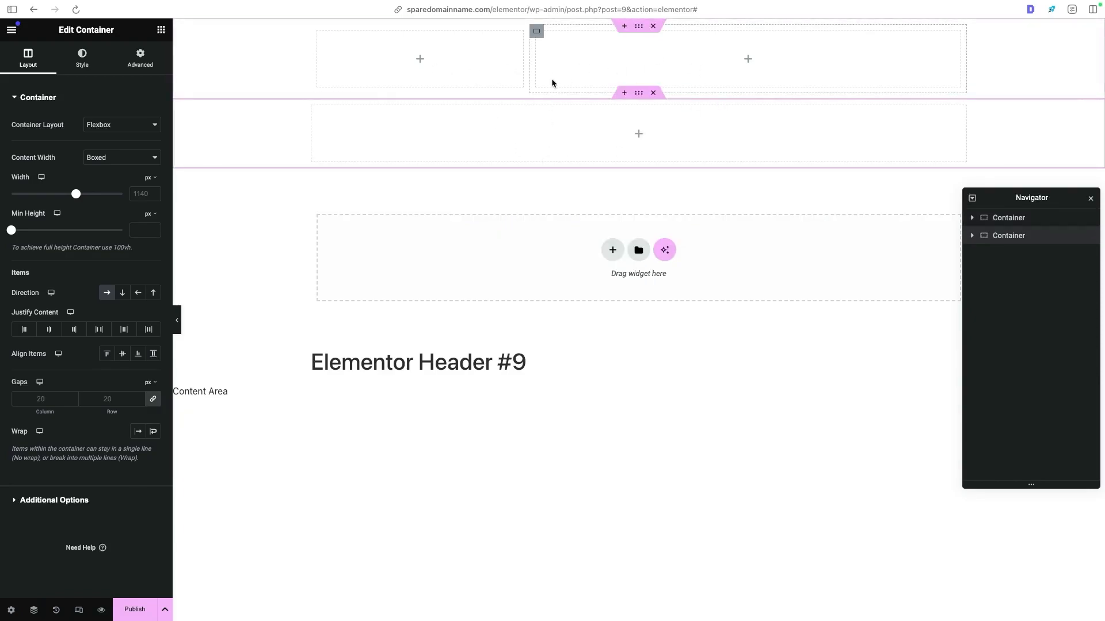
pyautogui.hotkey('ctrl', 'Tab')
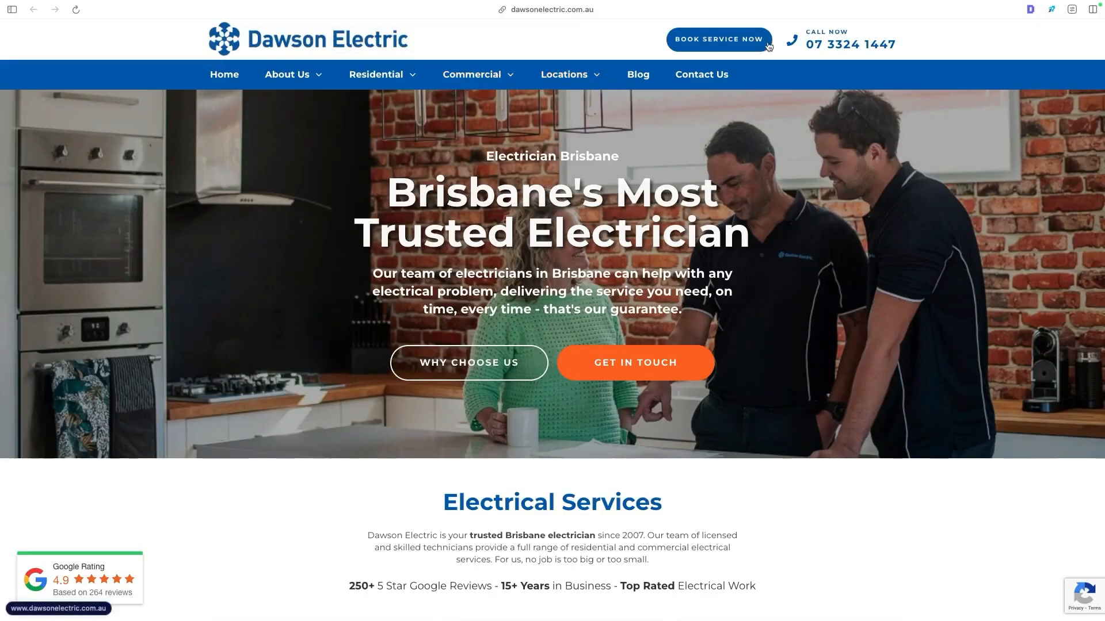
pyautogui.moveTo(312, 71)
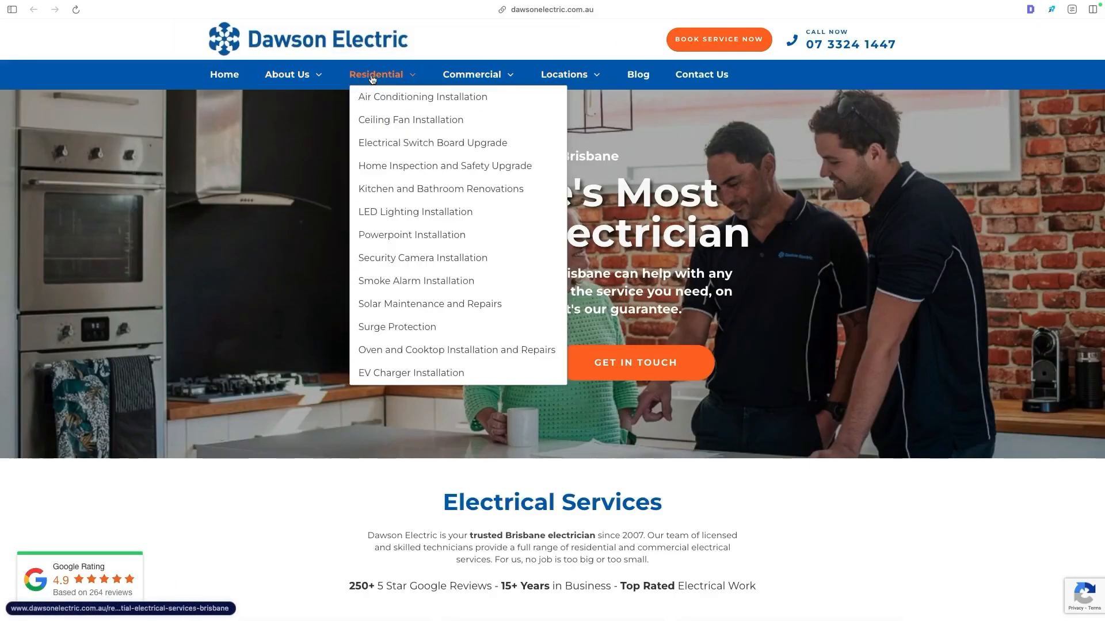
pyautogui.hotkey('ctrl', 'shift', 'Tab')
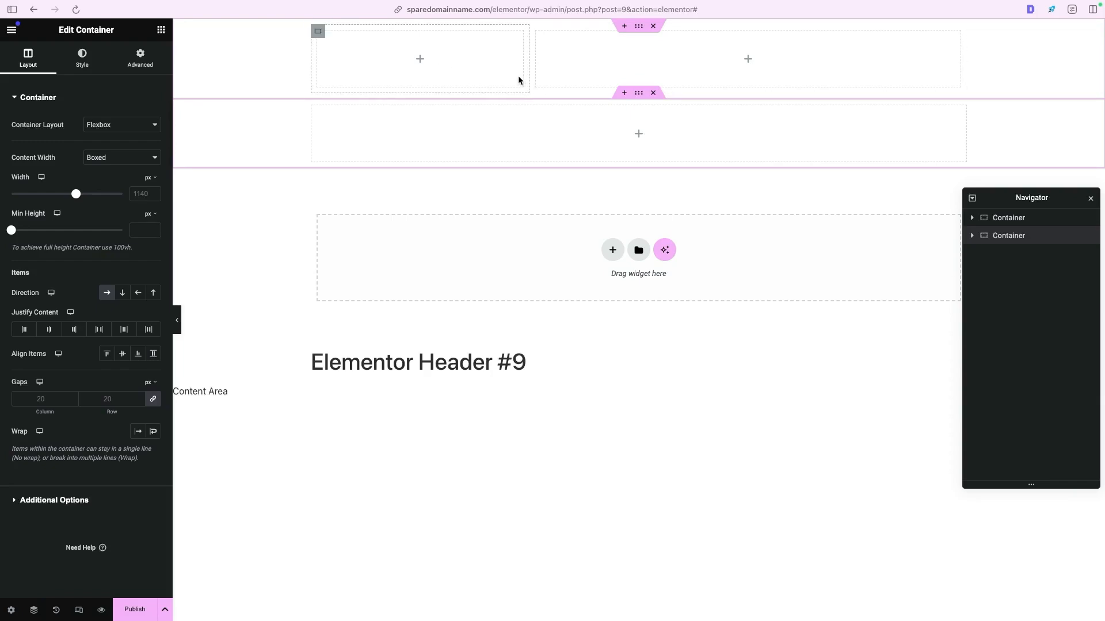
# - Start publishing the header and add a display condition that includes the Entire Site
pyautogui.click(132, 609)
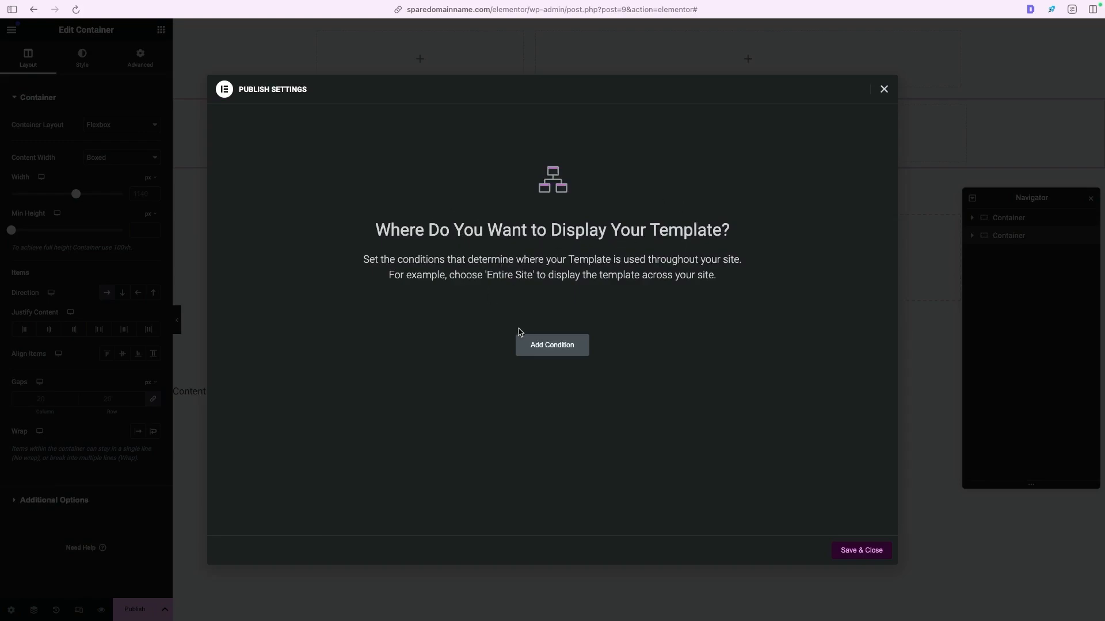
pyautogui.click(542, 345)
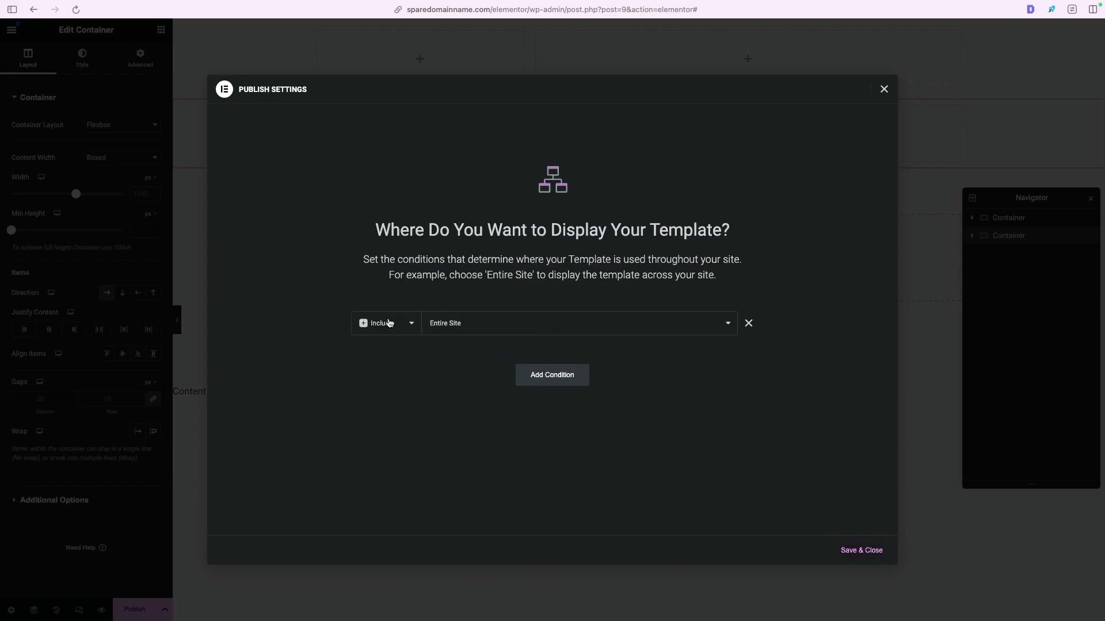
pyautogui.click(455, 324)
pyautogui.click(455, 324)
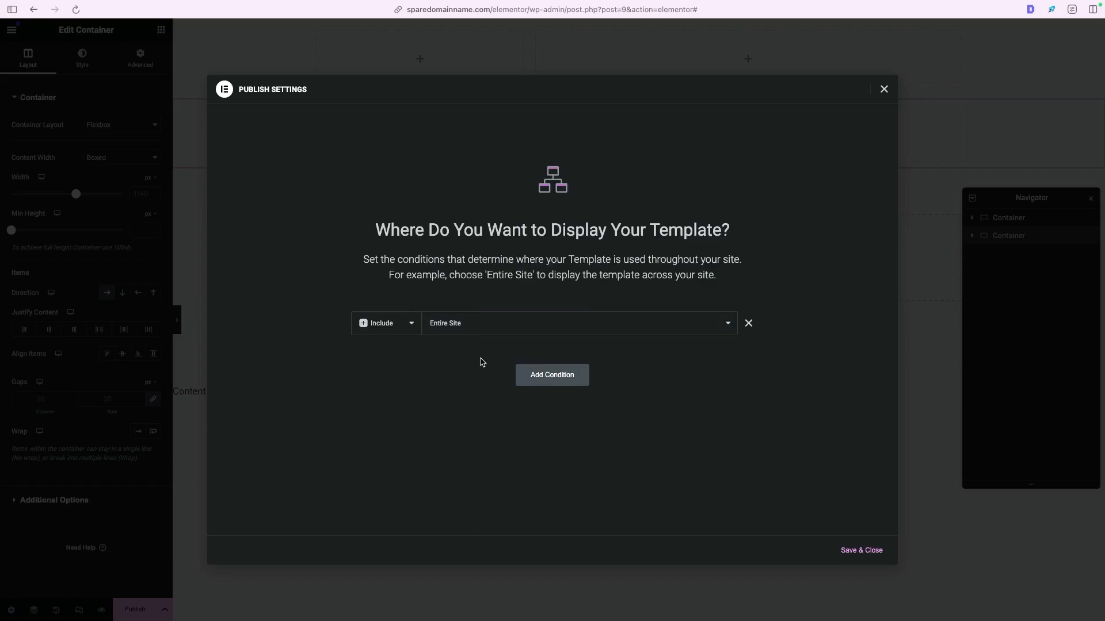
pyautogui.click(452, 324)
pyautogui.click(478, 324)
pyautogui.click(552, 378)
pyautogui.click(384, 352)
pyautogui.click(466, 360)
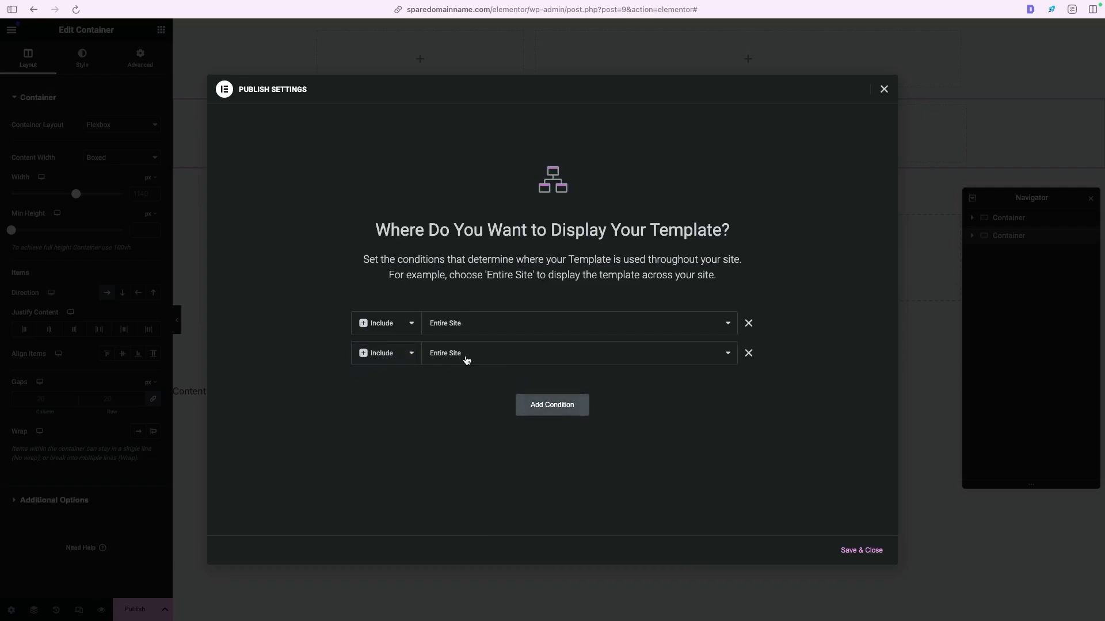
pyautogui.click(467, 359)
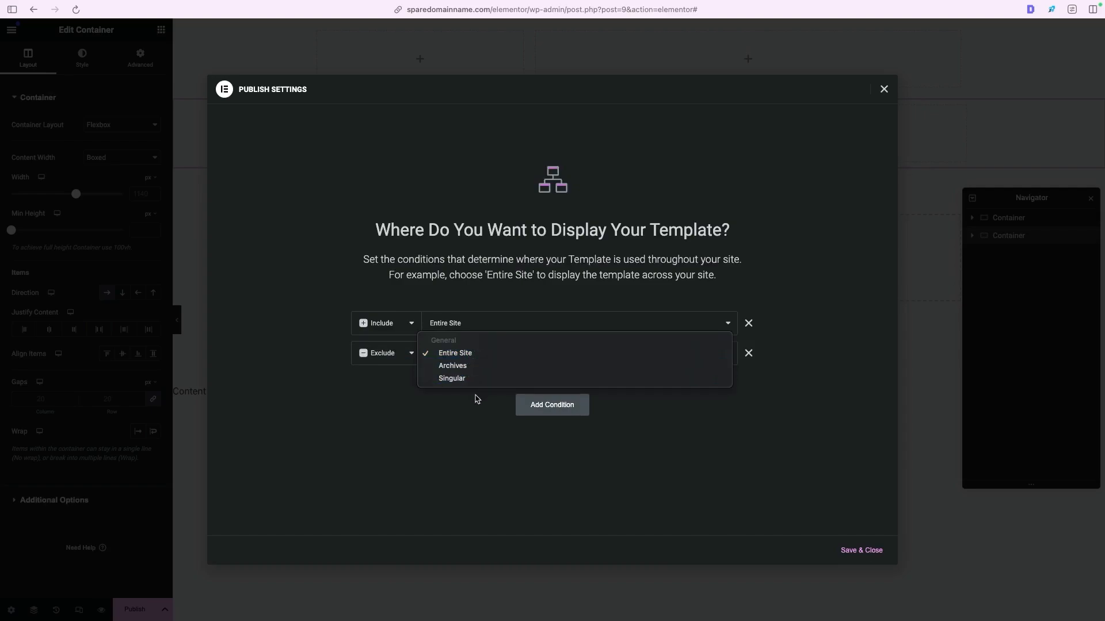
pyautogui.click(455, 429)
pyautogui.click(750, 355)
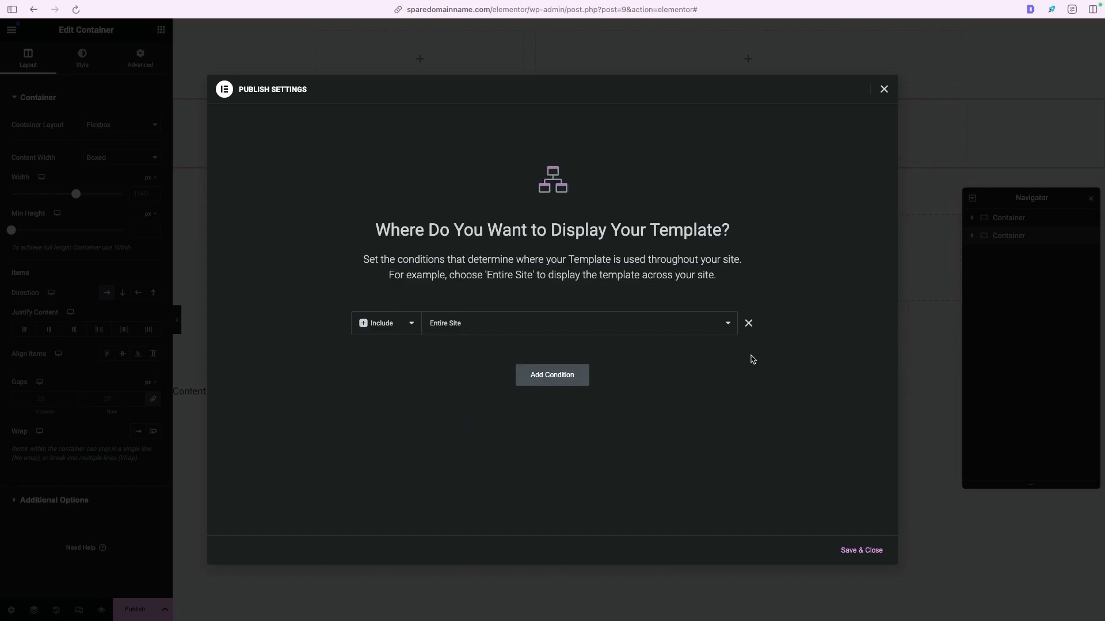
# - Save the publish settings and reload the site's front page to check its header area
pyautogui.click(875, 552)
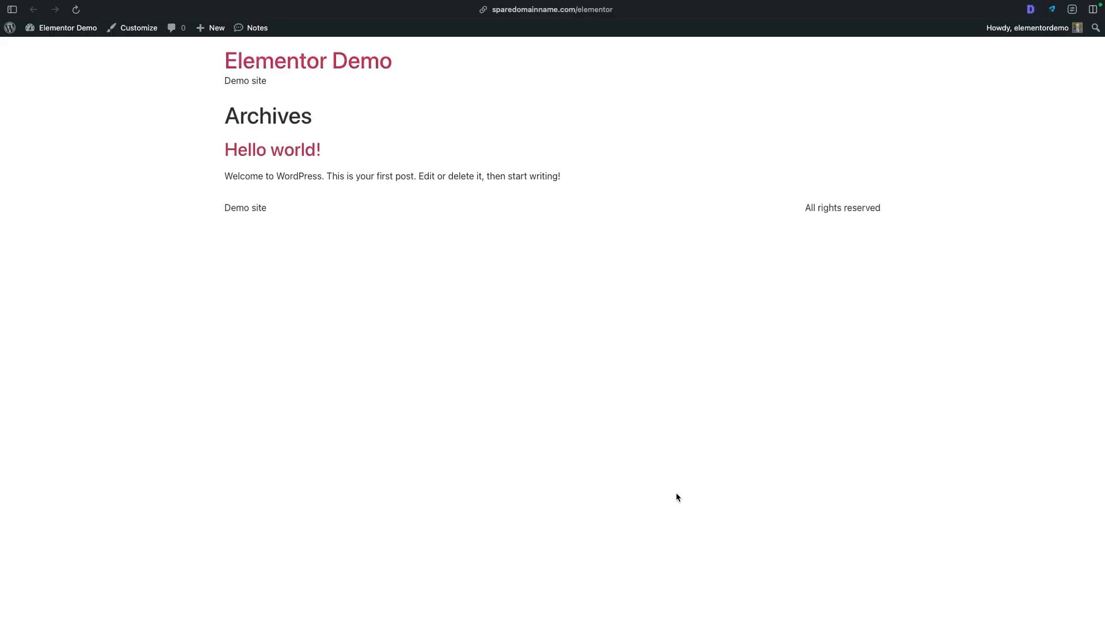
pyautogui.press('super+r')
pyautogui.moveTo(213, 48); pyautogui.dragTo(762, 75)
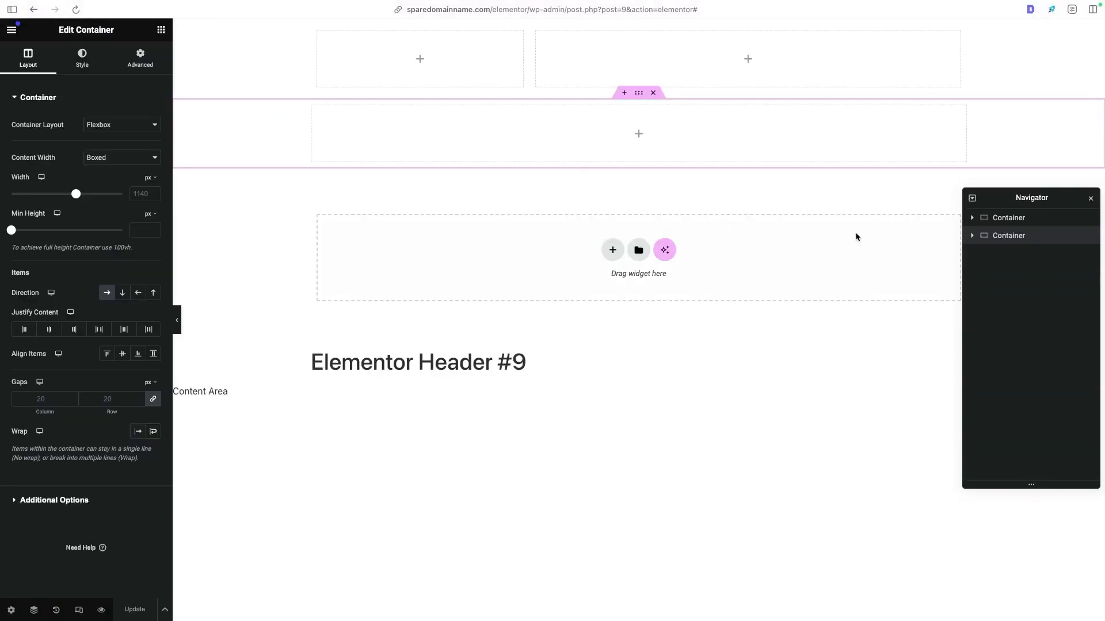
# - Open the Global Colors in the Site Settings and review the style guide preview of system colors and fonts
pyautogui.click(11, 34)
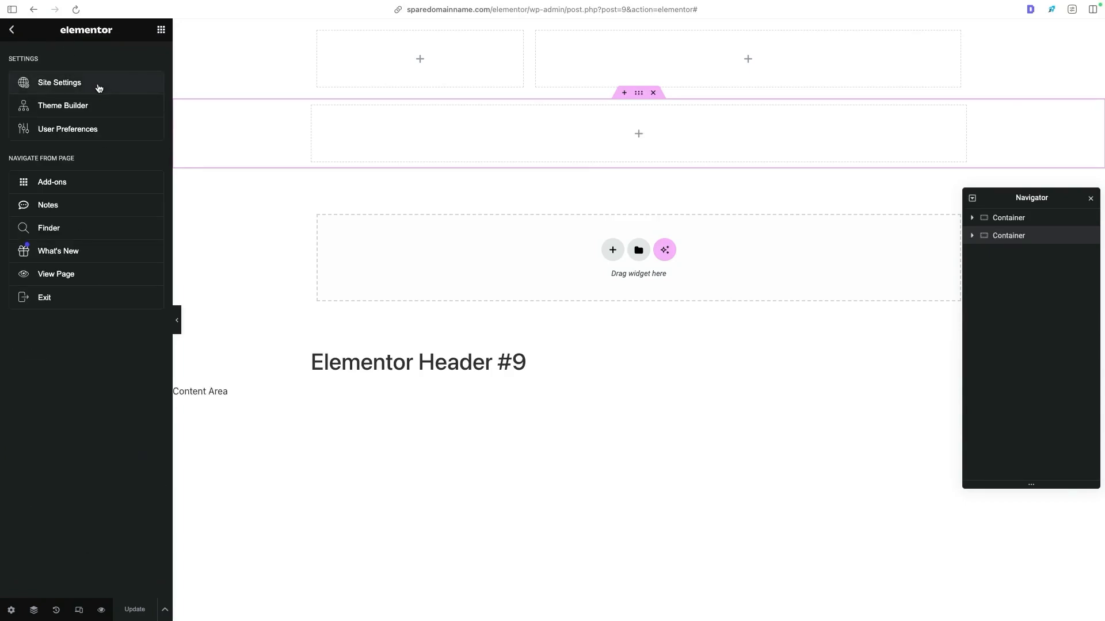
pyautogui.click(48, 87)
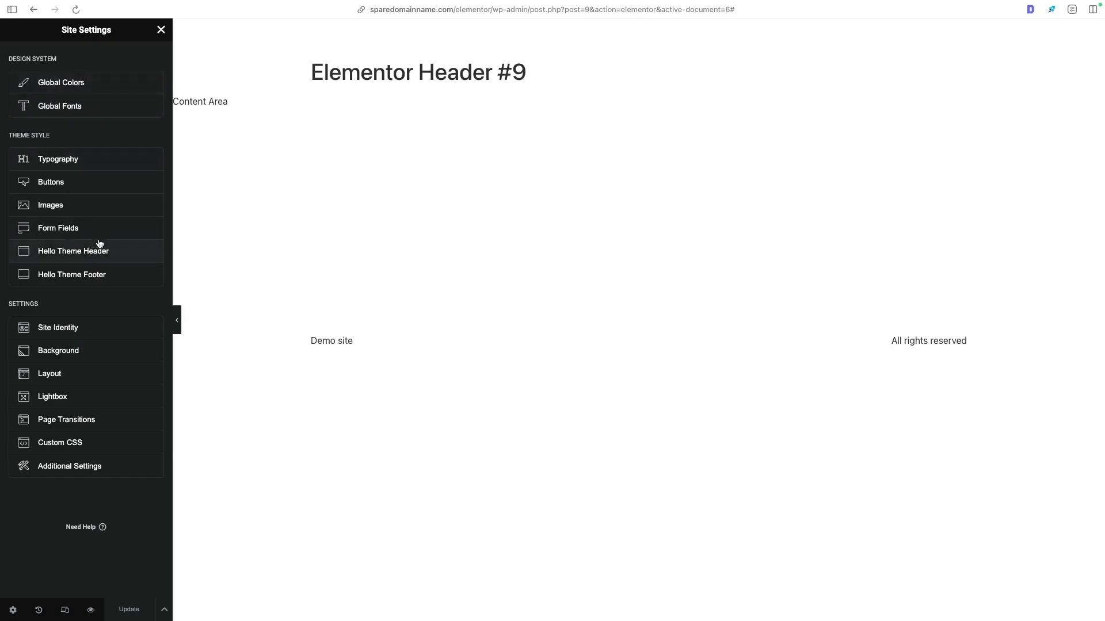
pyautogui.click(70, 91)
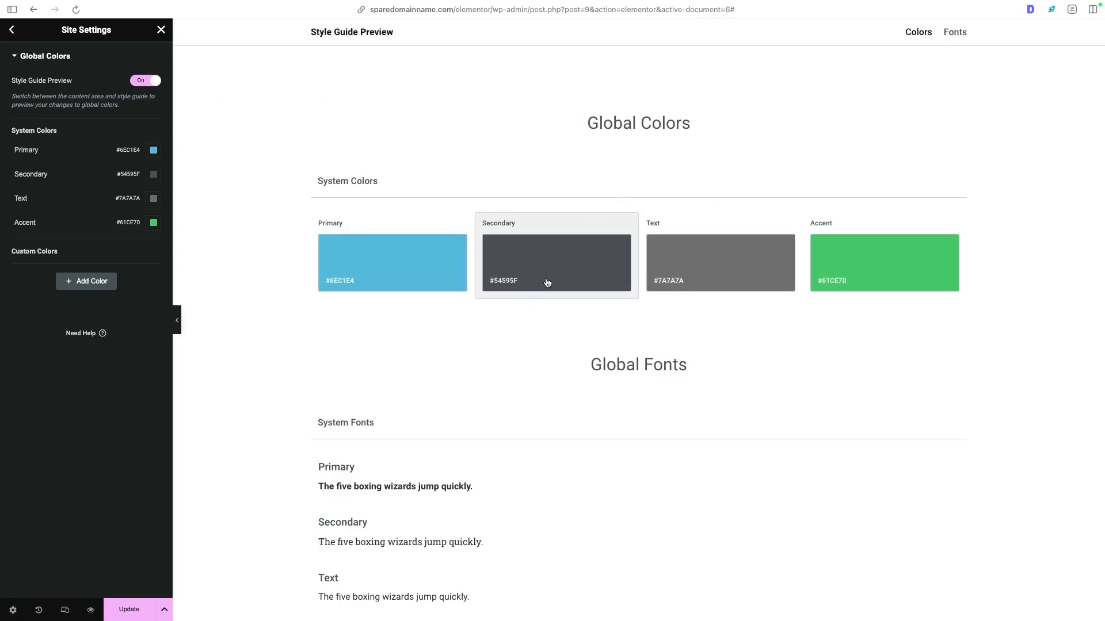
pyautogui.scroll(-3, 429, 363)
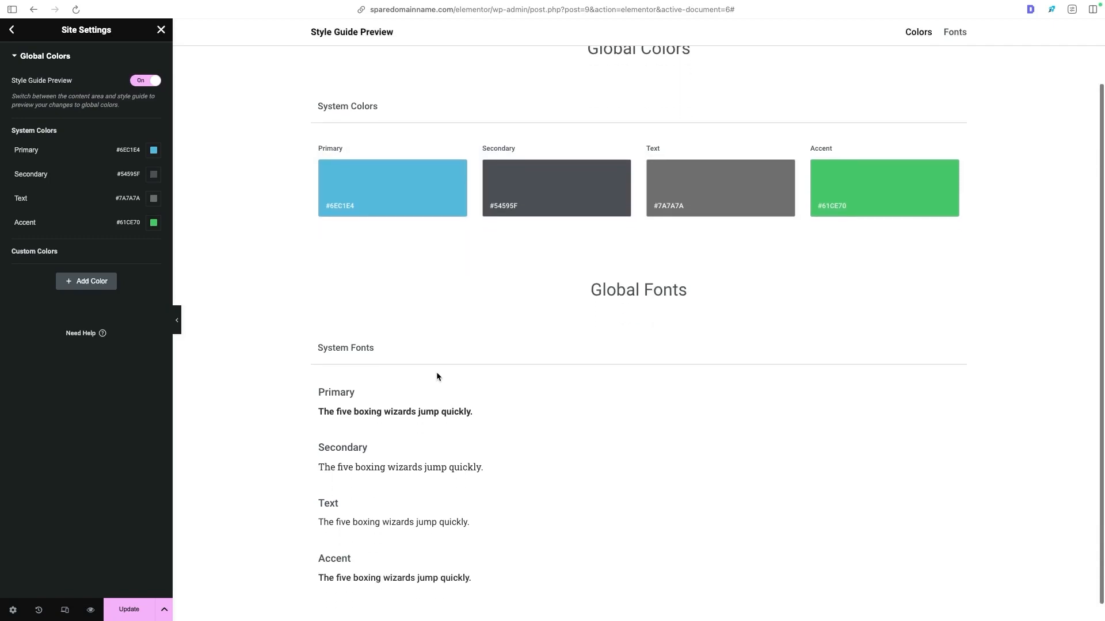
pyautogui.scroll(3, 461, 469)
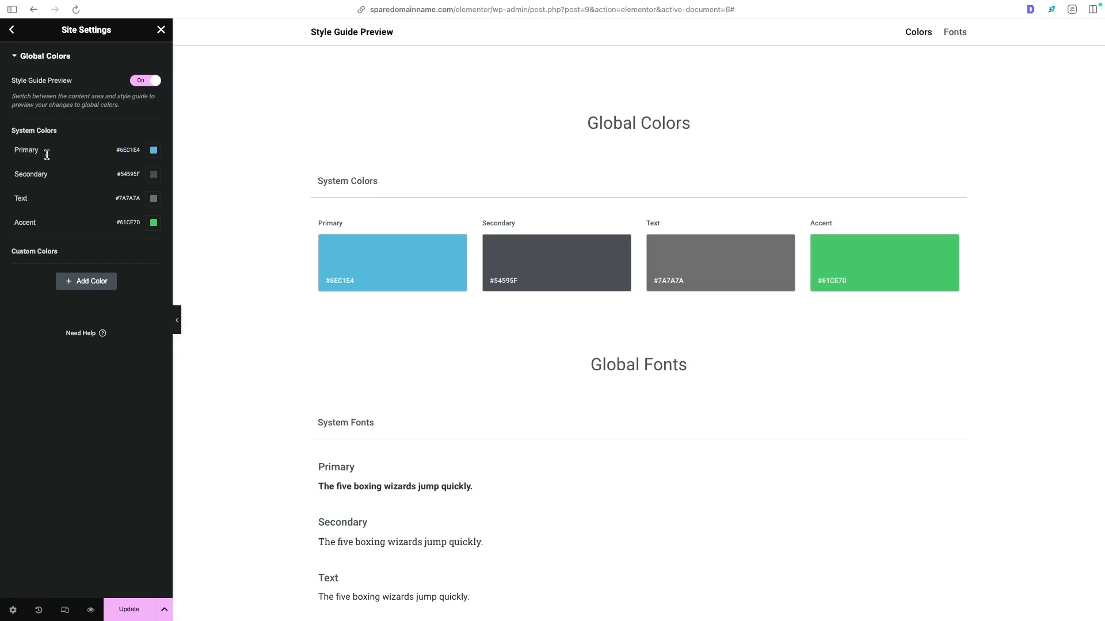
# - Set the Primary global color to #2260B6
pyautogui.moveTo(111, 152)
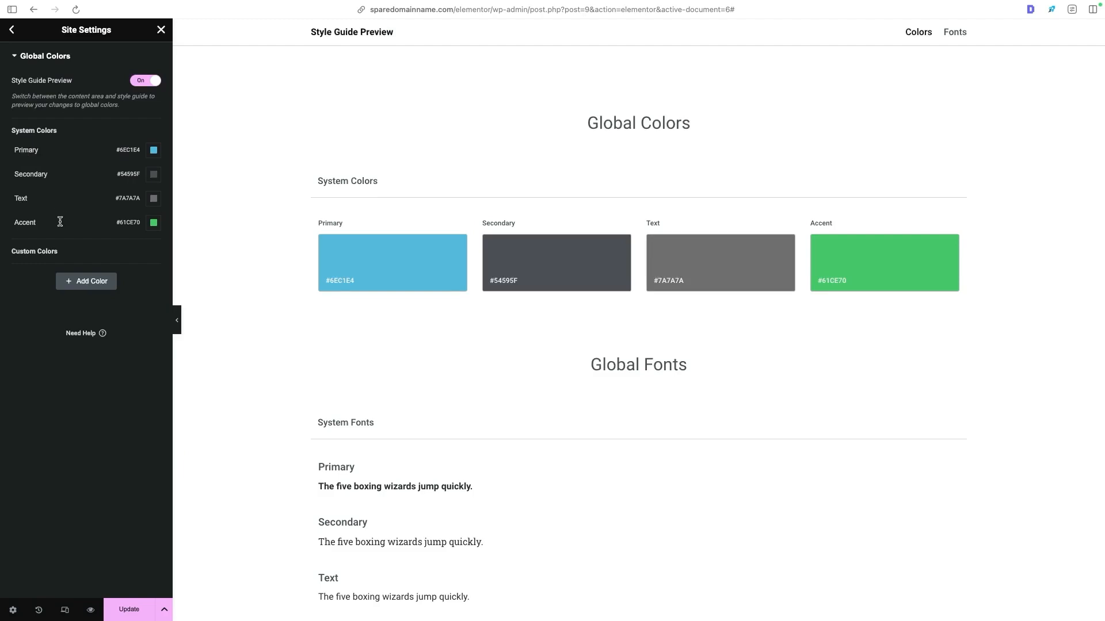
pyautogui.click(154, 151)
pyautogui.moveTo(155, 206); pyautogui.dragTo(196, 246)
pyautogui.moveTo(202, 291); pyautogui.dragTo(181, 291)
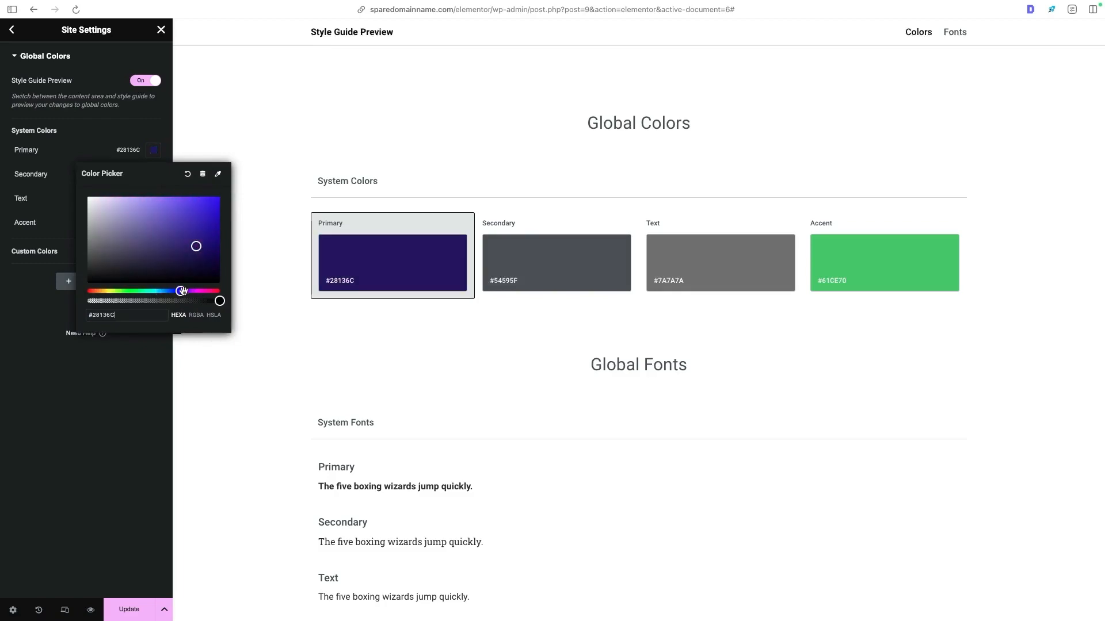
pyautogui.tripleClick(92, 316)
pyautogui.write('#2260B6')
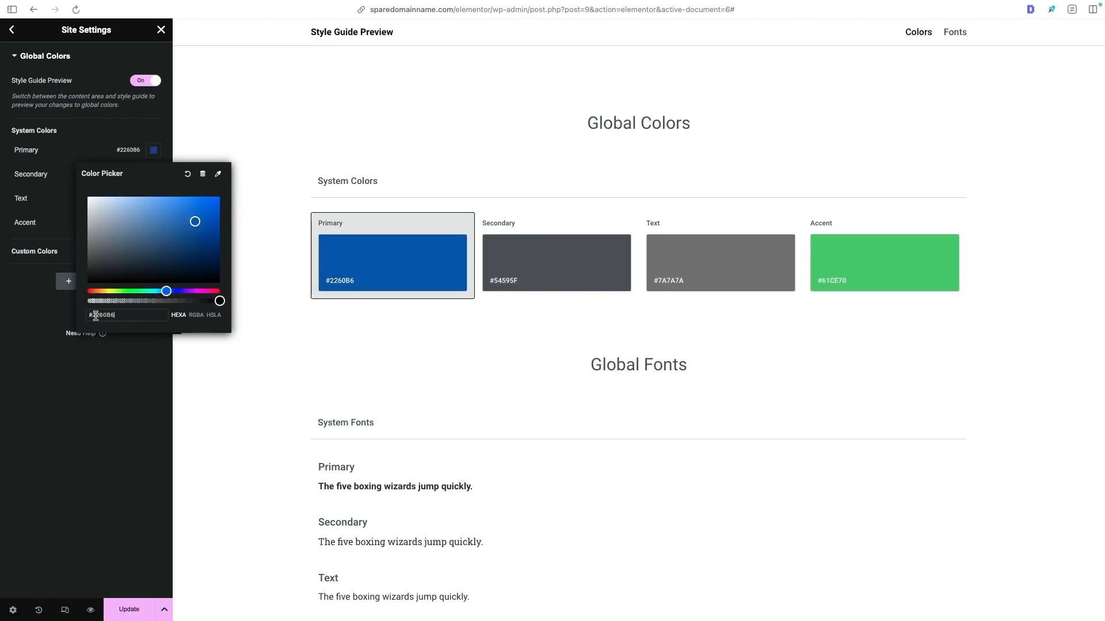
pyautogui.click(141, 366)
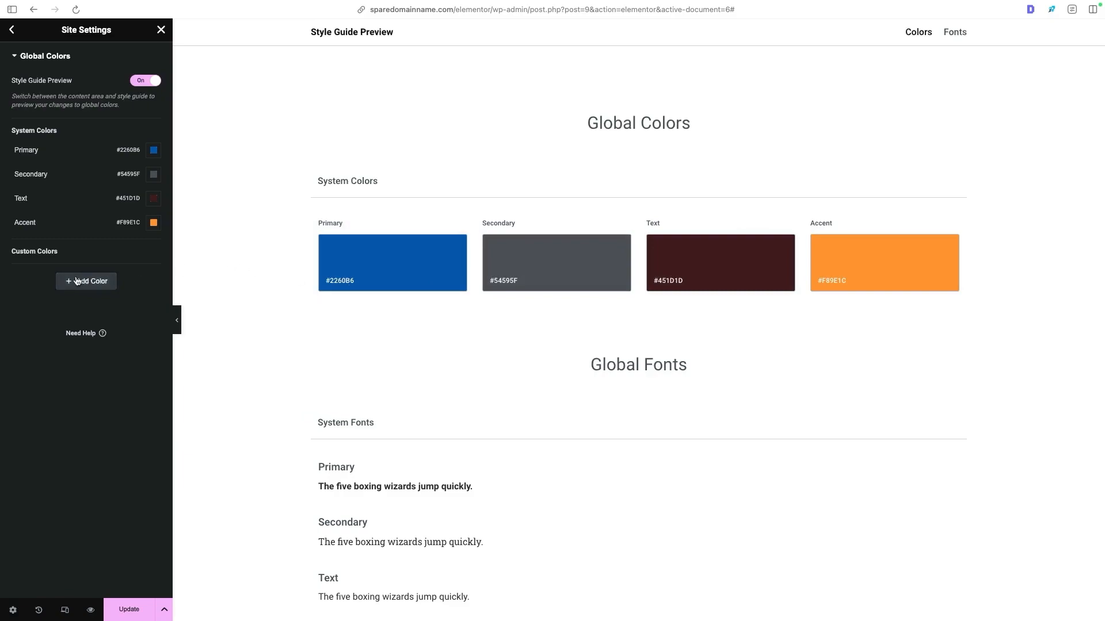
# - Add a custom global color named Demo White with the value #F2F2F2 and save the site settings
pyautogui.click(109, 289)
pyautogui.moveTo(66, 271); pyautogui.dragTo(12, 271)
pyautogui.moveTo(809, 4)
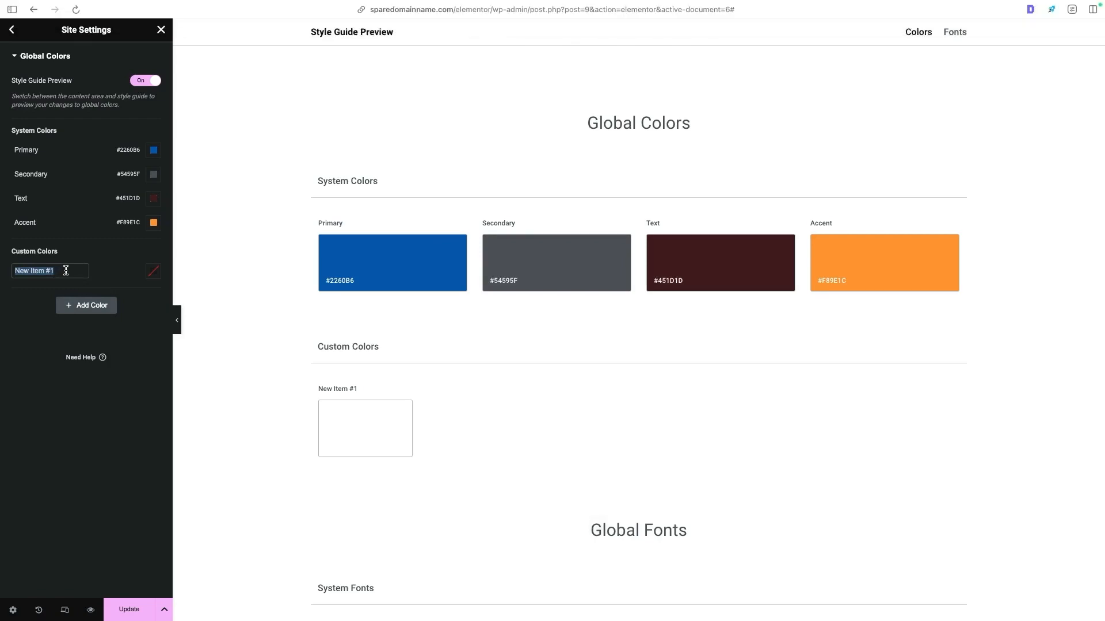
pyautogui.write('Demo White')
pyautogui.click(154, 271)
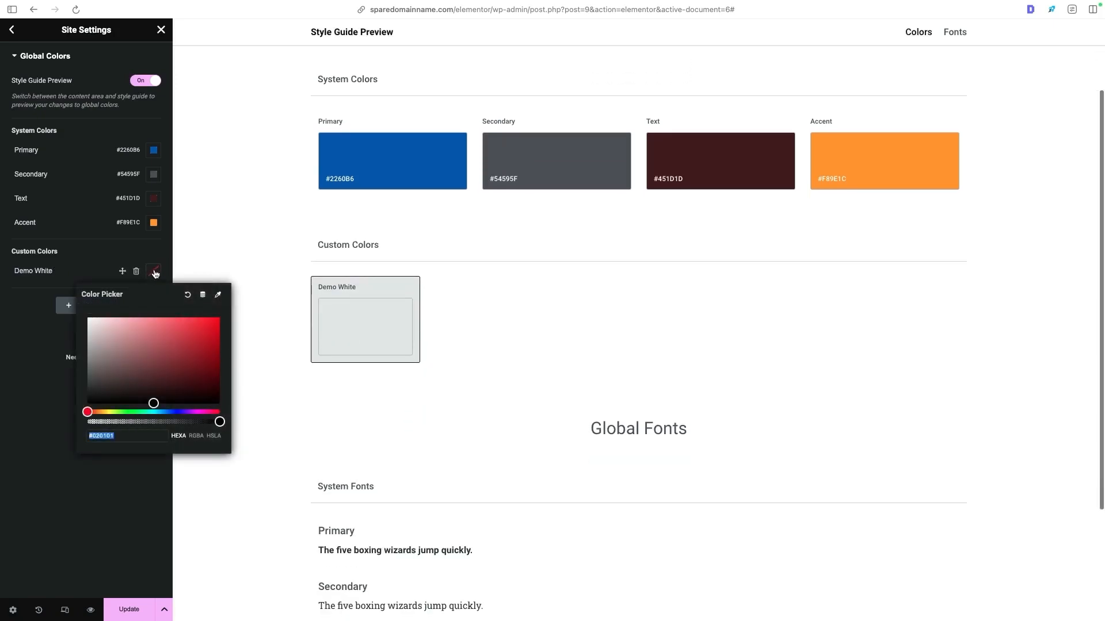
pyautogui.write('#F2F2F2')
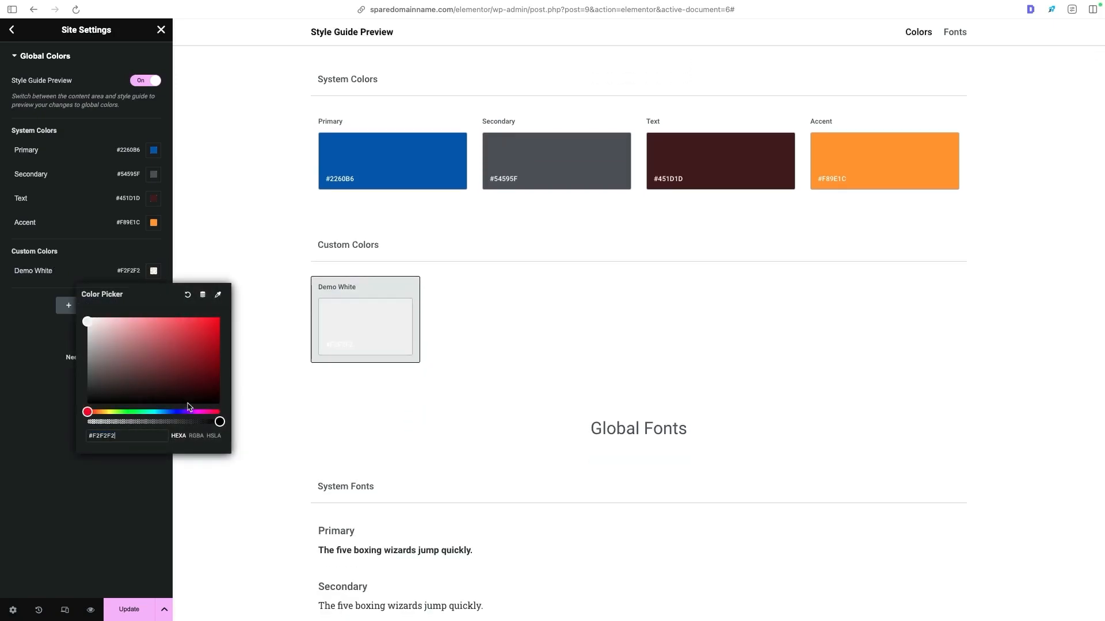
pyautogui.click(120, 487)
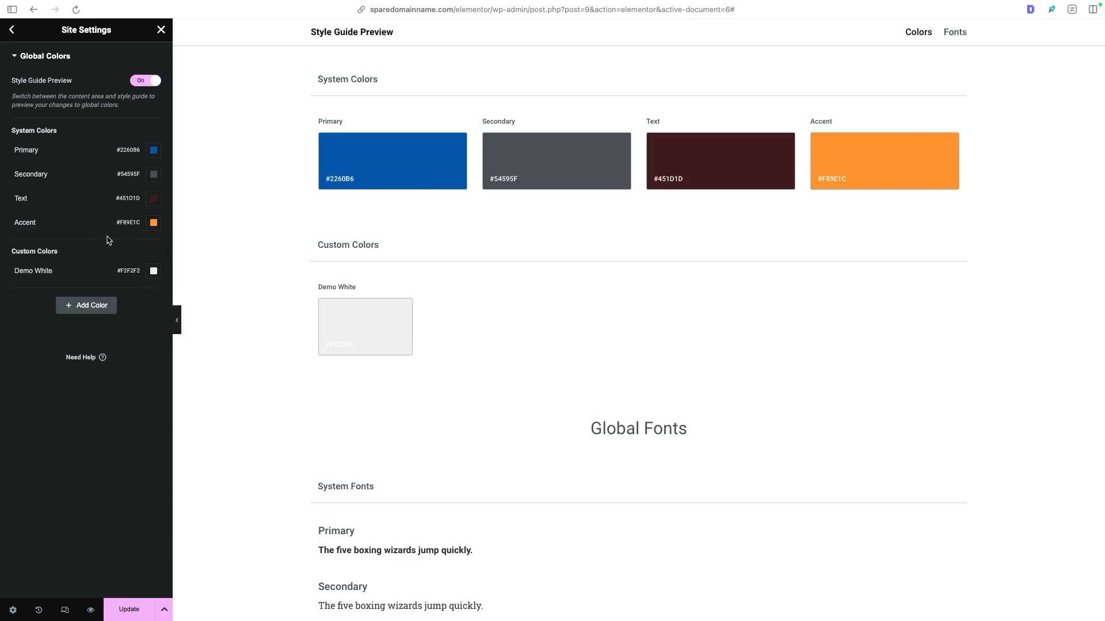
pyautogui.click(126, 607)
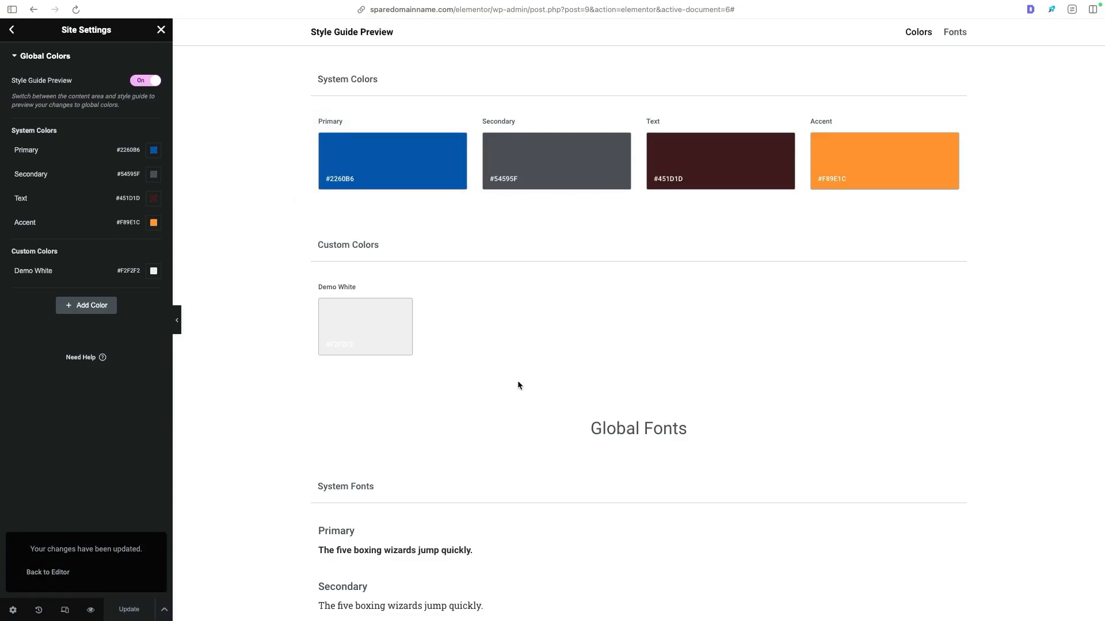
# - Open the Global Fonts settings and browse the font families offered for the Primary system font
pyautogui.scroll(-2, 517, 381)
pyautogui.scroll(-2, 363, 328)
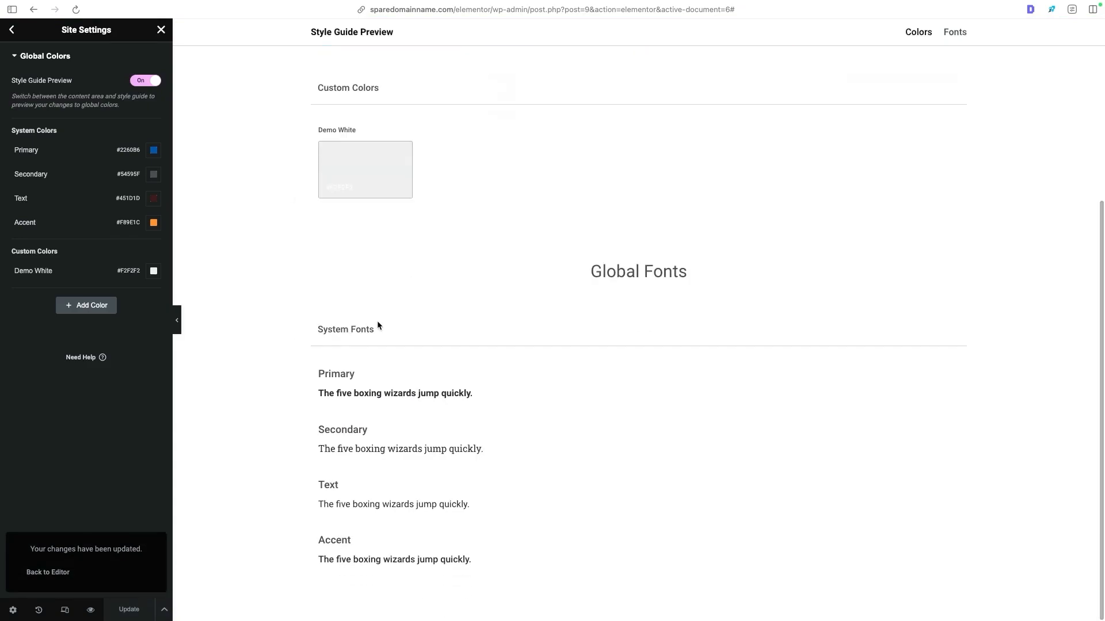
pyautogui.click(13, 31)
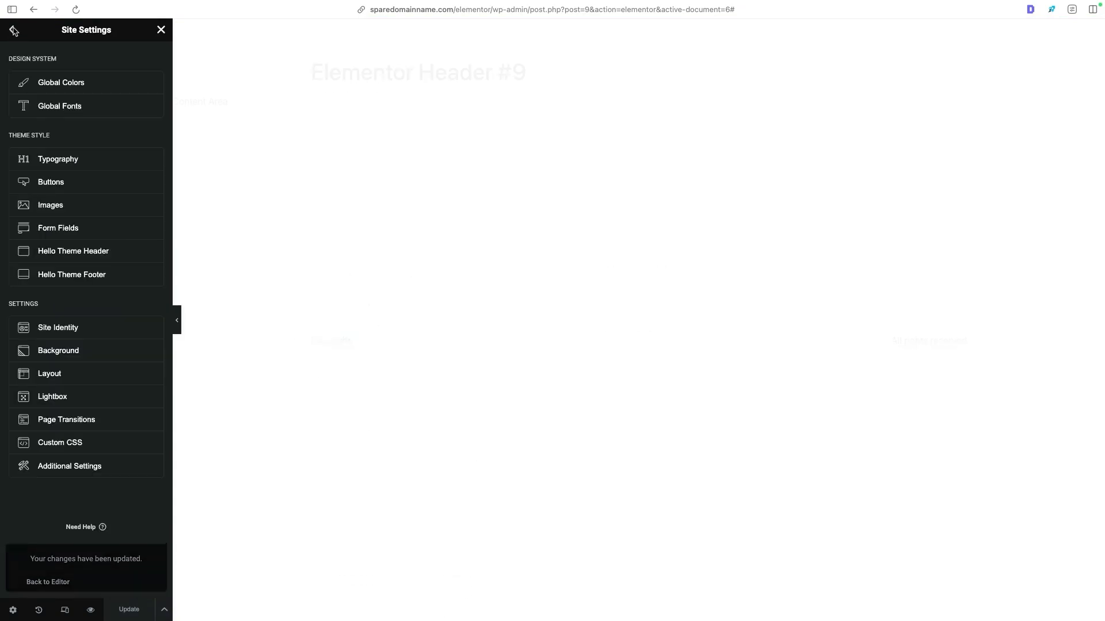
pyautogui.click(43, 107)
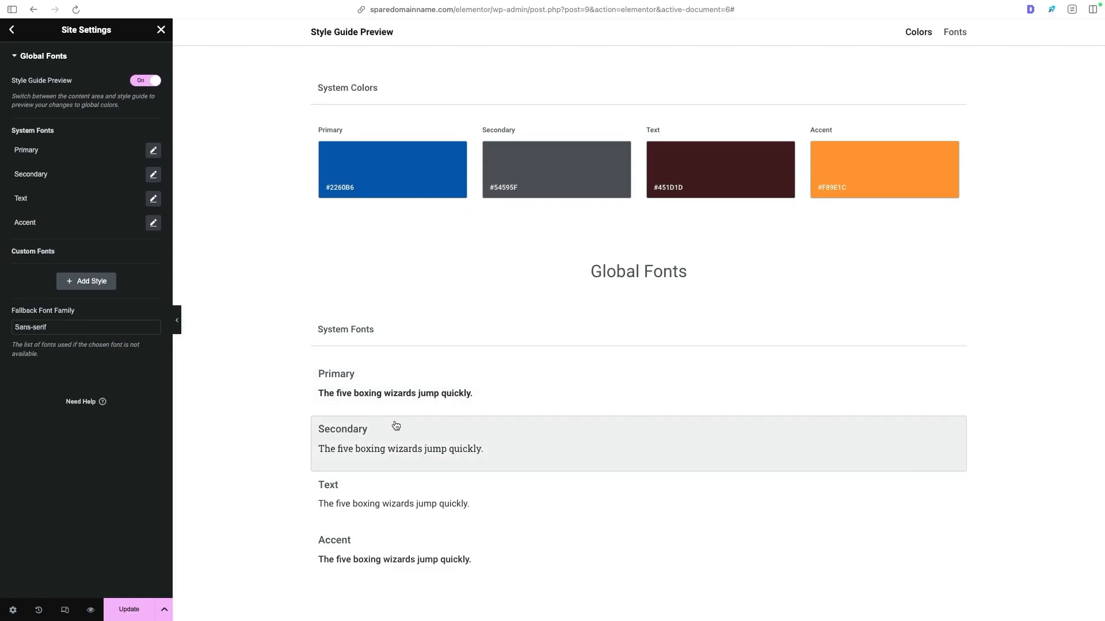
pyautogui.click(153, 151)
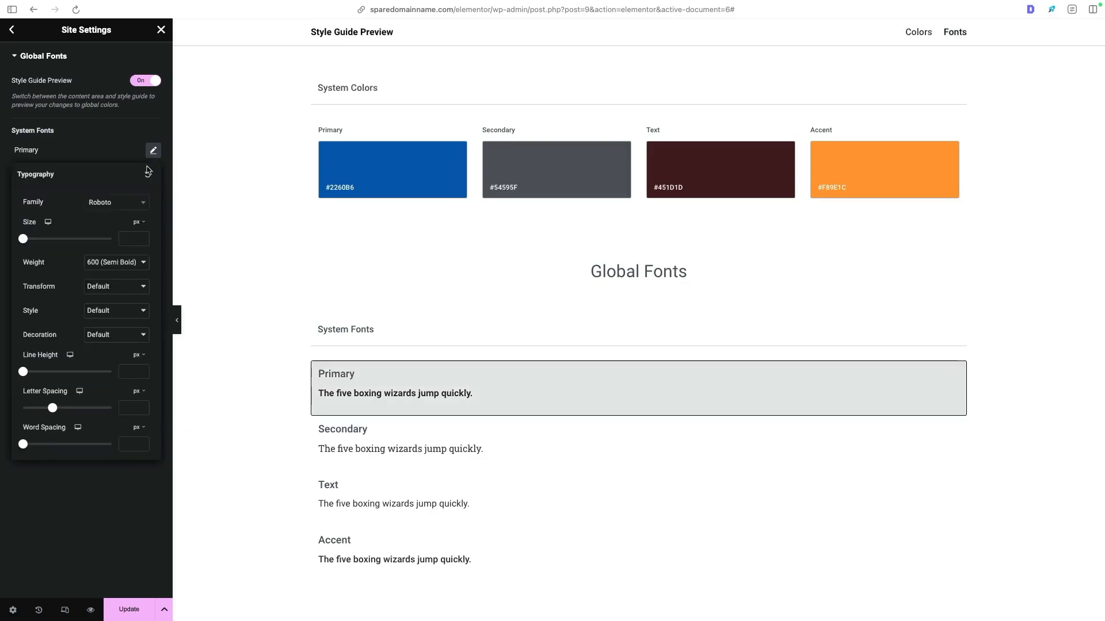
pyautogui.click(120, 202)
pyautogui.scroll(-15, 117, 287)
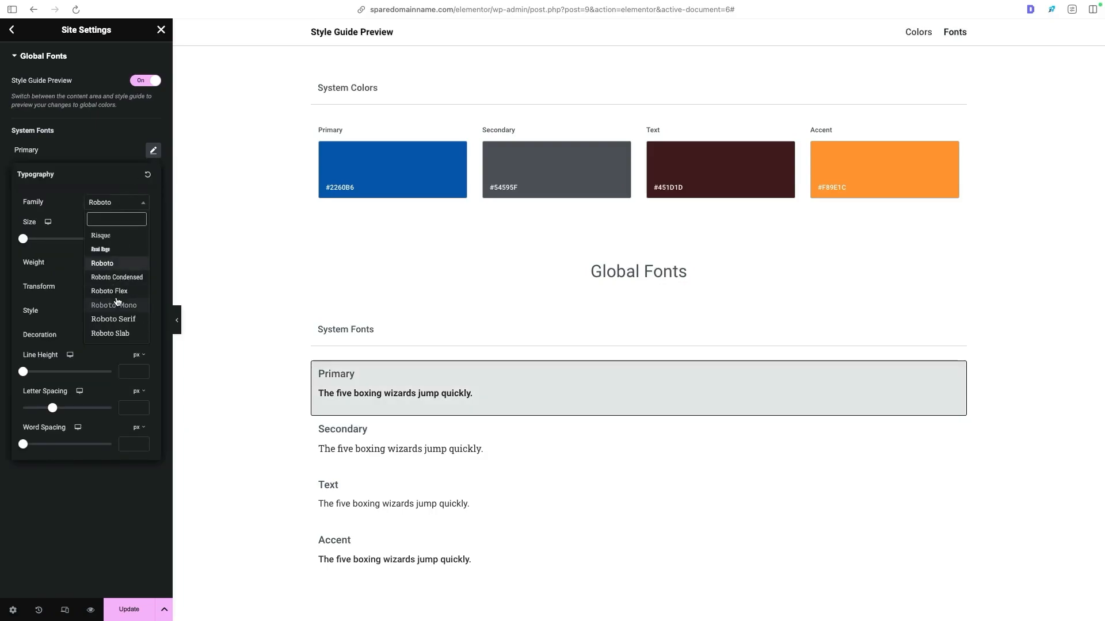
pyautogui.scroll(5, 117, 302)
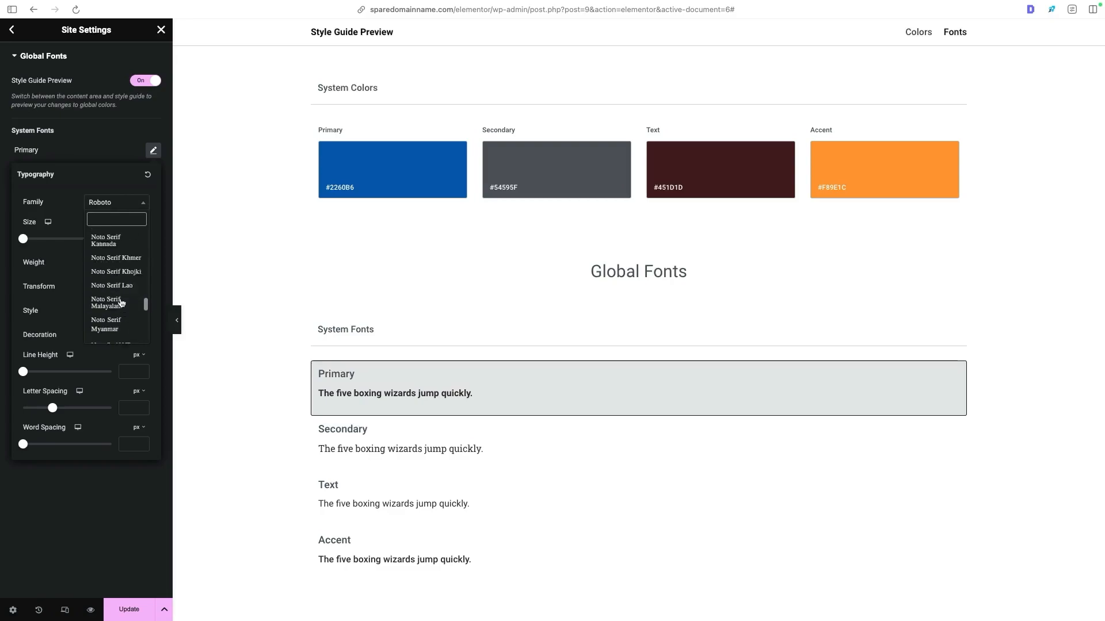
pyautogui.scroll(1, 111, 232)
pyautogui.click(118, 203)
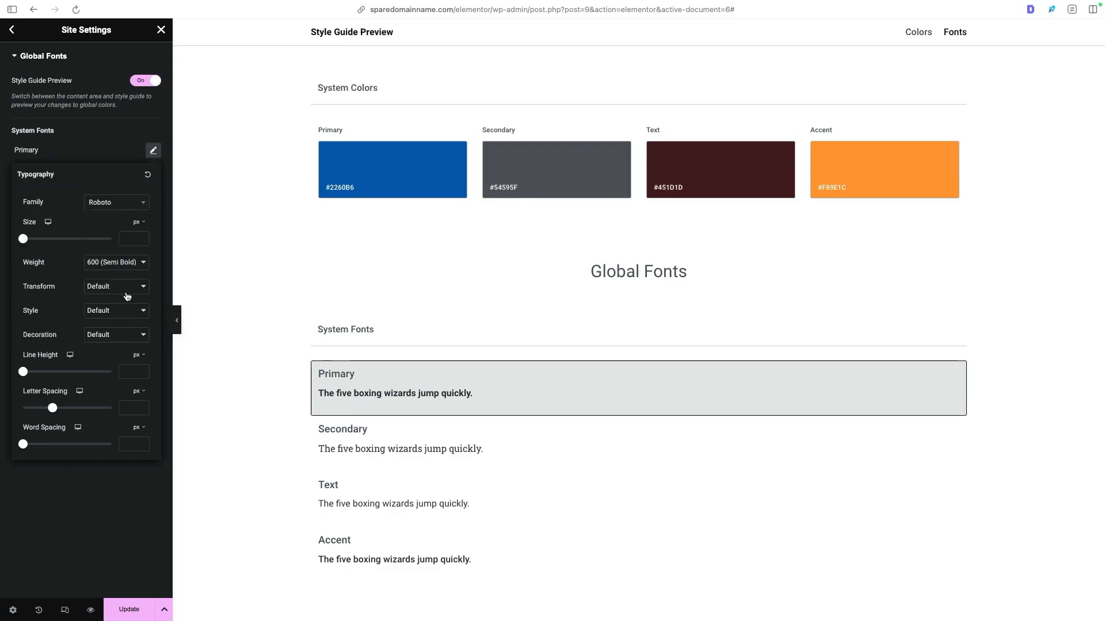
# - Add a custom global font style named H1 and set its family to Montserrat
pyautogui.click(102, 482)
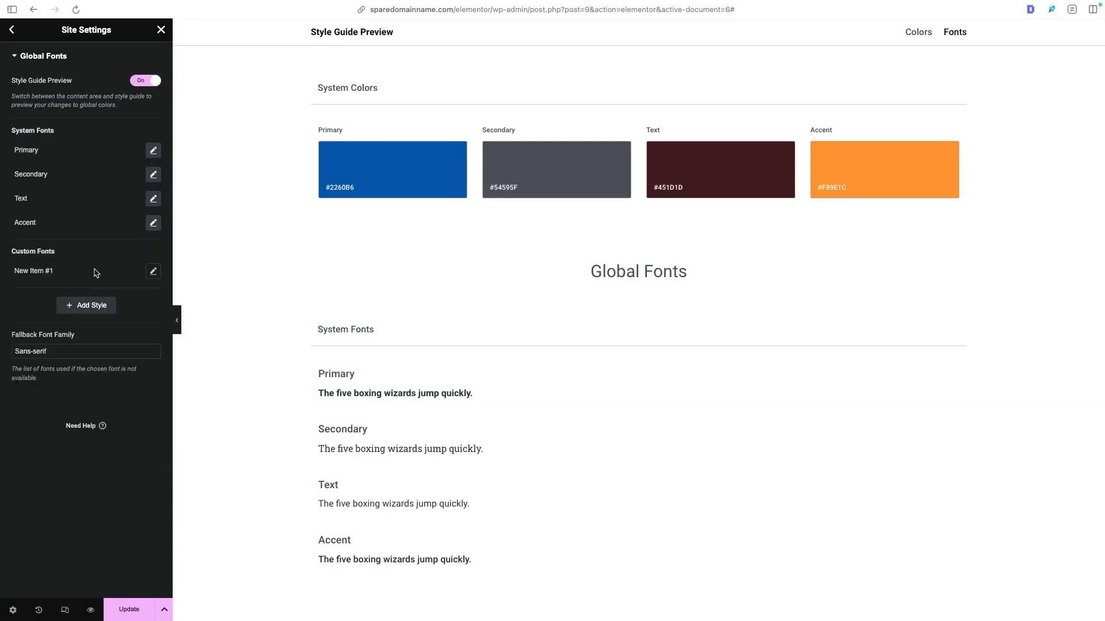
pyautogui.click(60, 271)
pyautogui.tripleClick(61, 270)
pyautogui.write('H1')
pyautogui.click(153, 271)
pyautogui.click(88, 324)
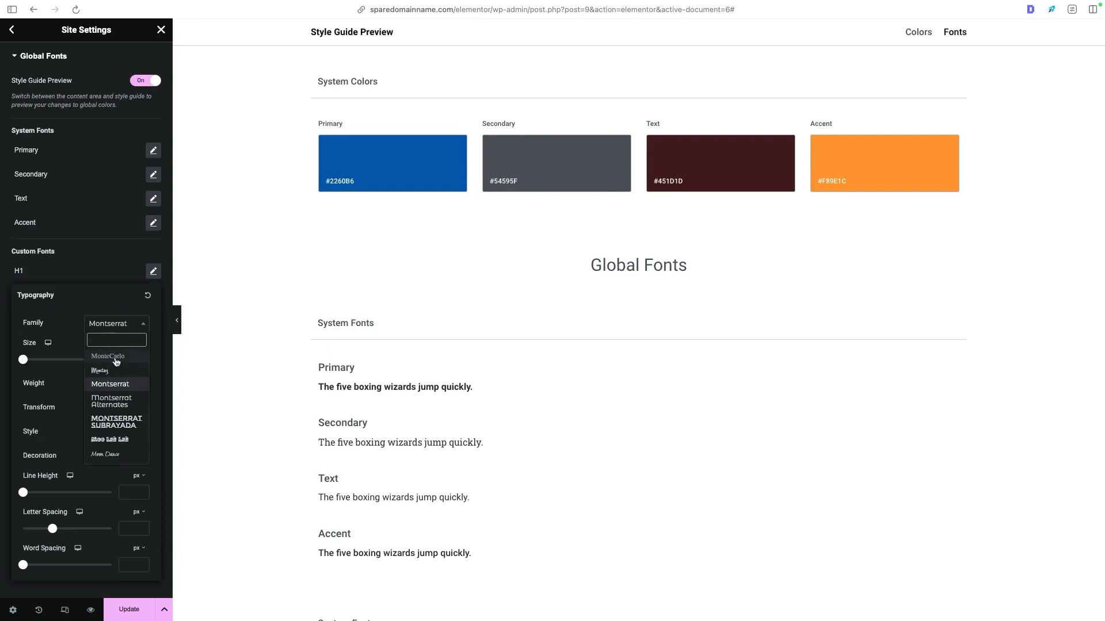
pyautogui.click(110, 384)
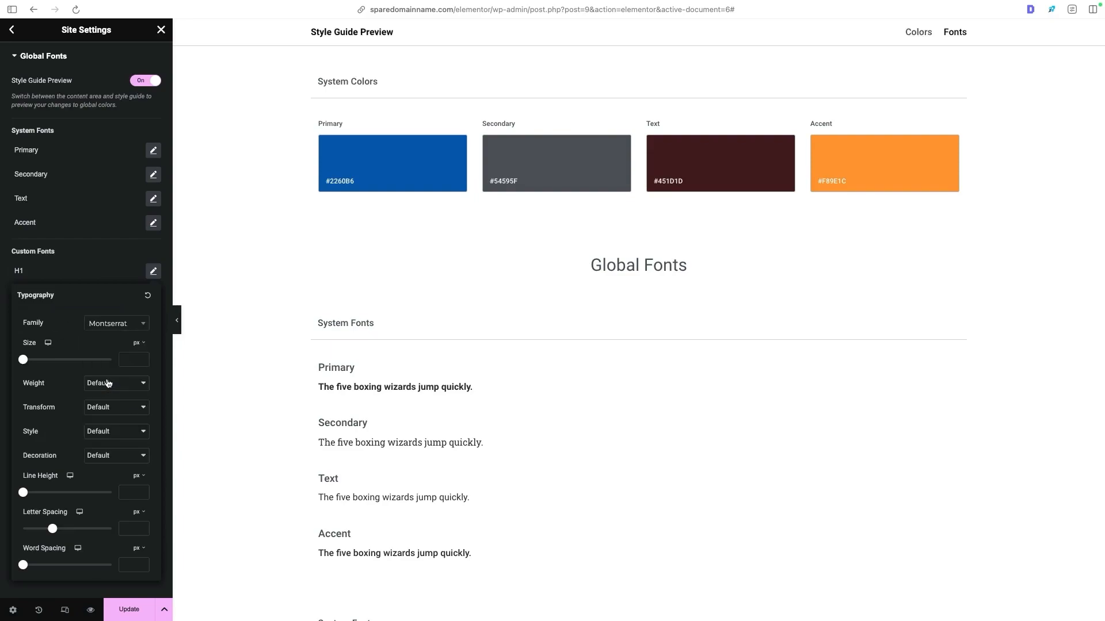
# - Set the H1 font style to size 60 px, weight 700 (Bold) and line height 70 px
pyautogui.click(139, 343)
pyautogui.click(119, 355)
pyautogui.write('70')
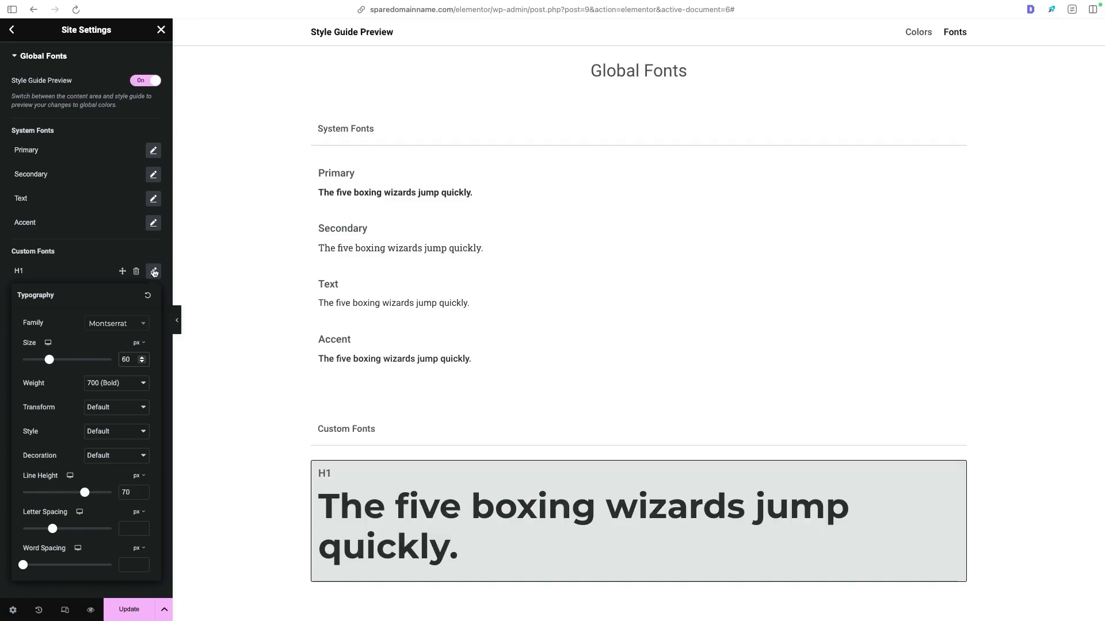
pyautogui.click(154, 271)
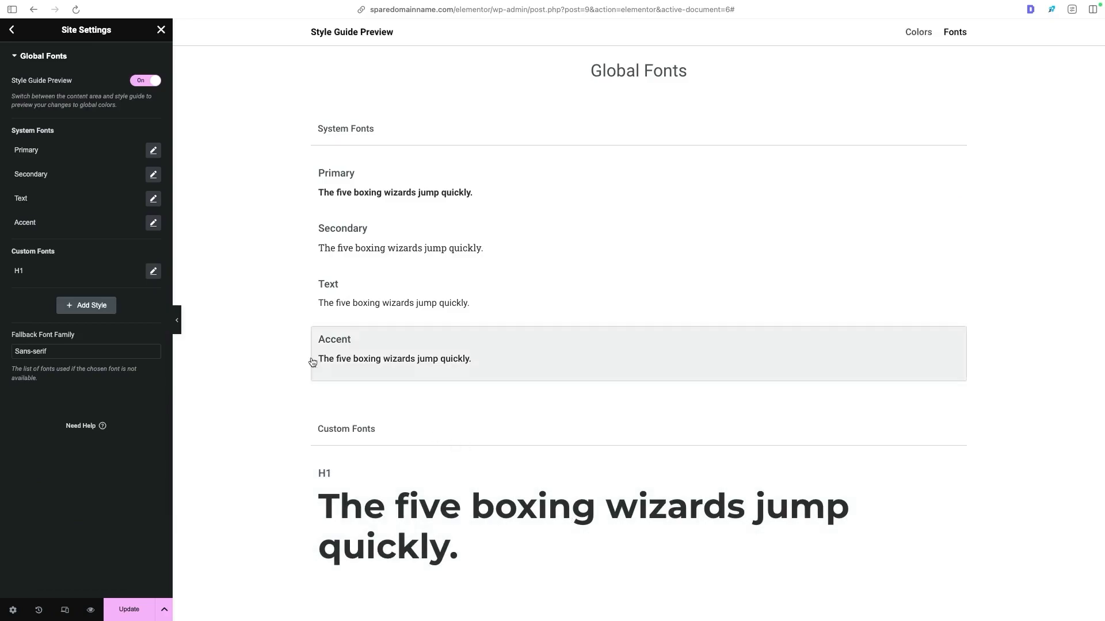
# - Add two more custom font styles named H2 and H3 and save the global fonts
pyautogui.click(99, 308)
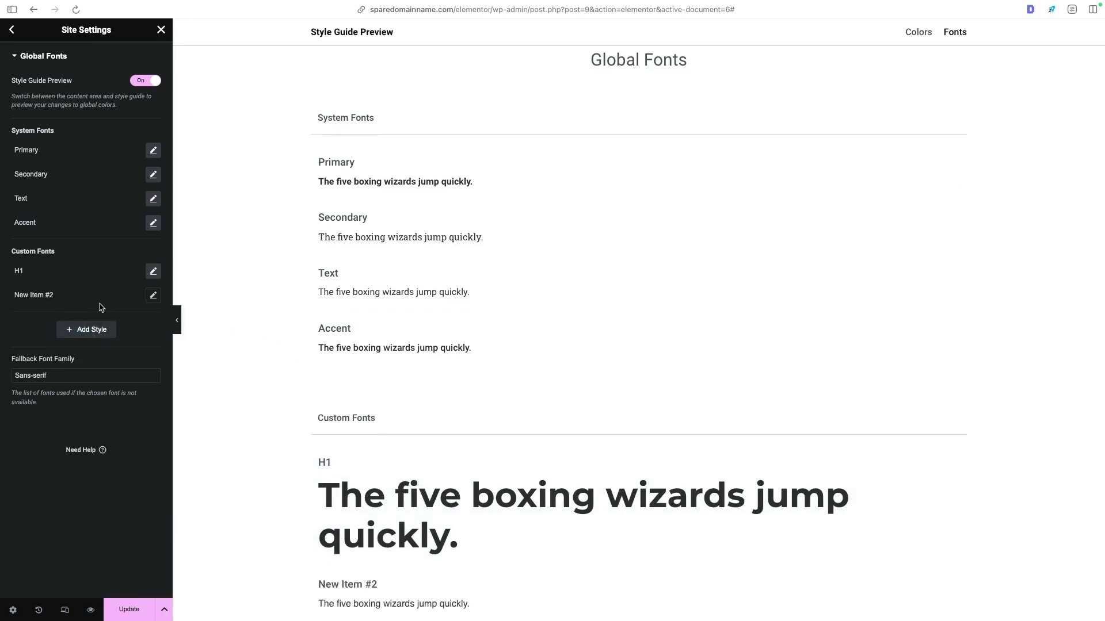
pyautogui.click(70, 296)
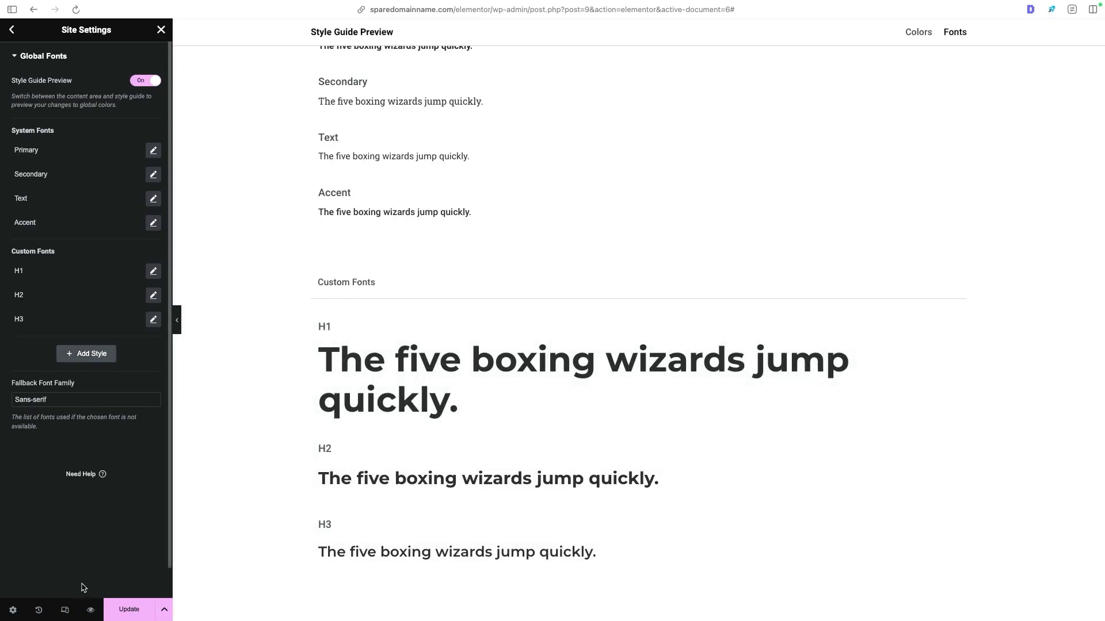
pyautogui.click(129, 611)
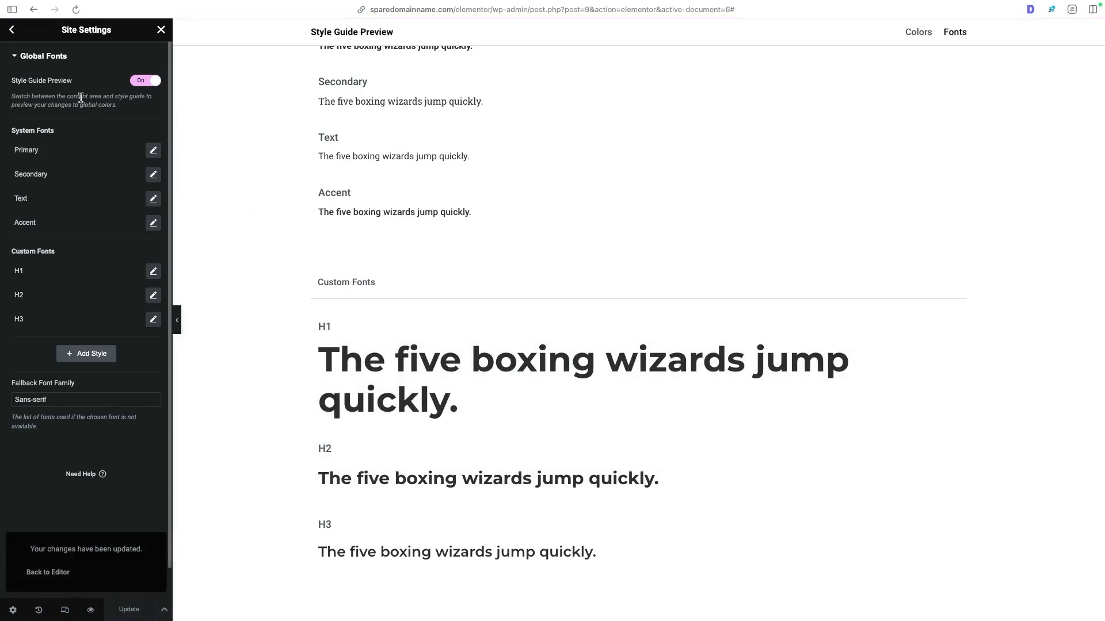
# - Open the Theme Style typography settings and examine the global color and font choices for body text
pyautogui.click(12, 29)
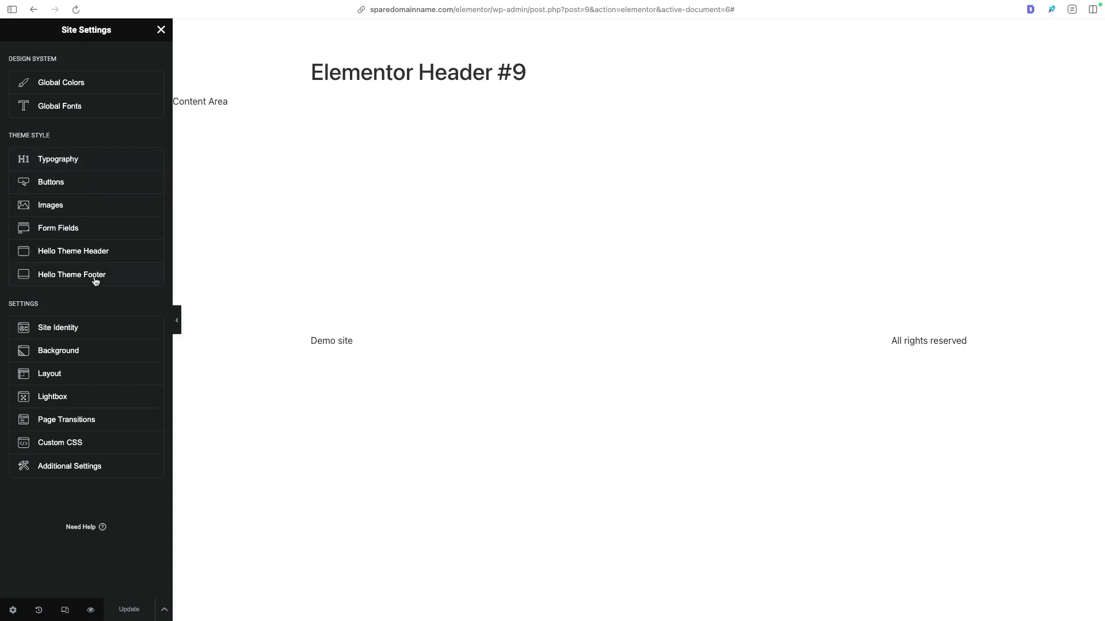
pyautogui.click(85, 165)
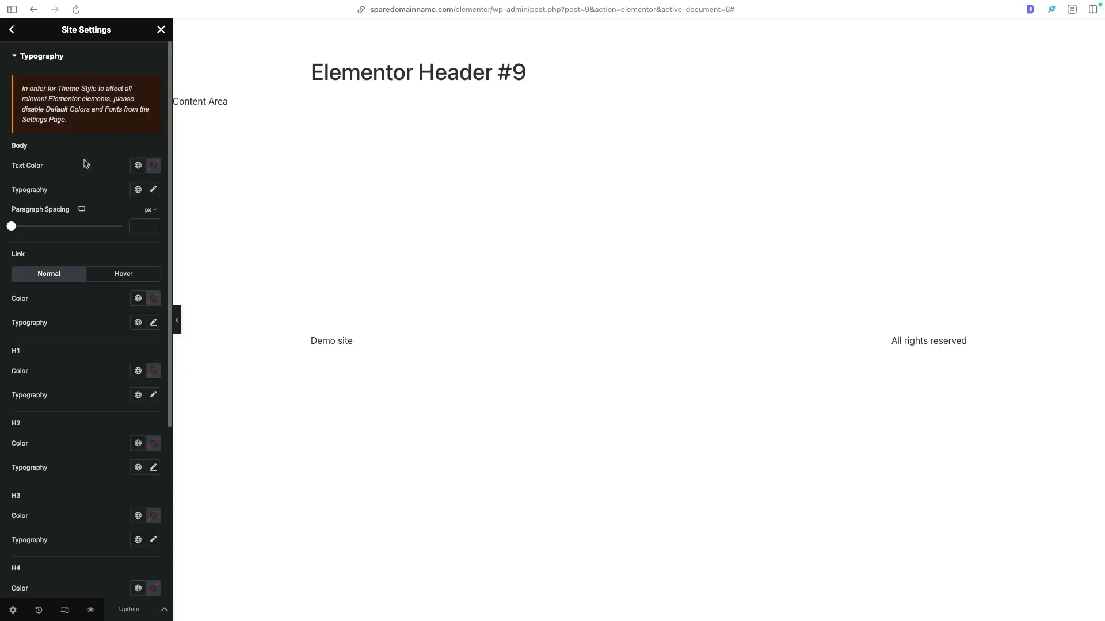
pyautogui.click(138, 167)
pyautogui.click(137, 167)
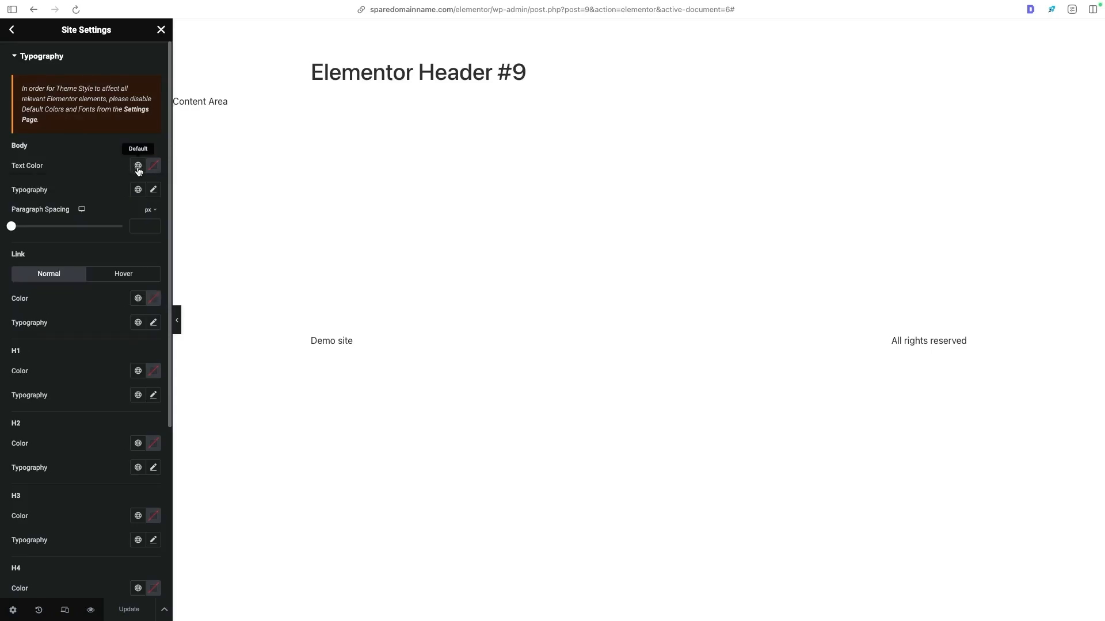
pyautogui.click(137, 190)
pyautogui.click(114, 190)
pyautogui.scroll(-4, 104, 190)
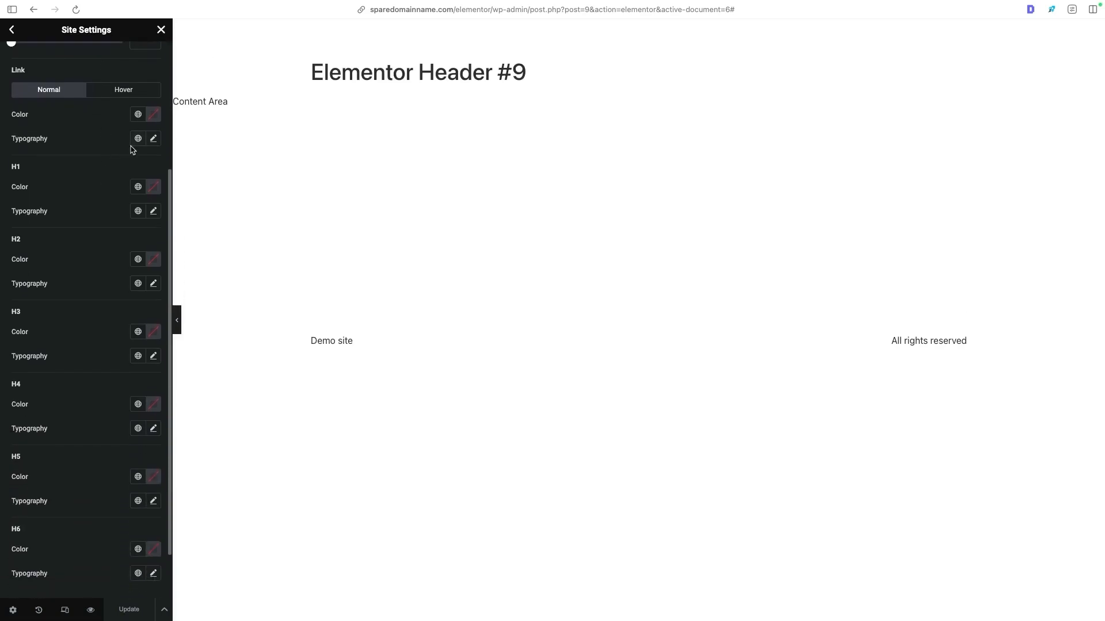
# - Assign the Primary global color to normal links in the theme typography and save the site settings
pyautogui.click(138, 114)
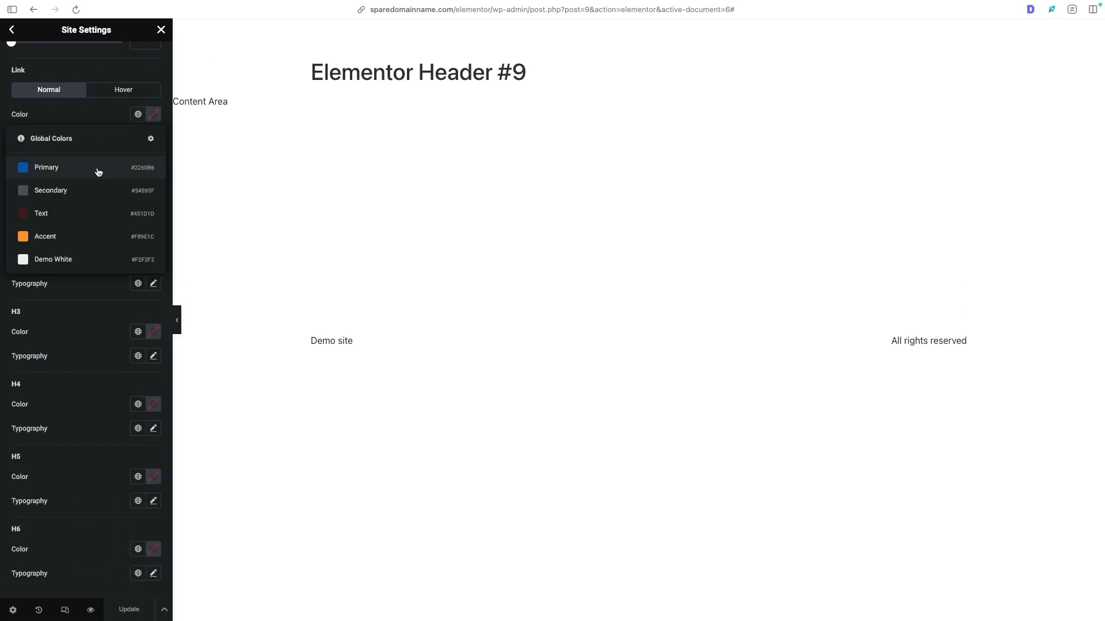
pyautogui.click(98, 171)
pyautogui.click(152, 116)
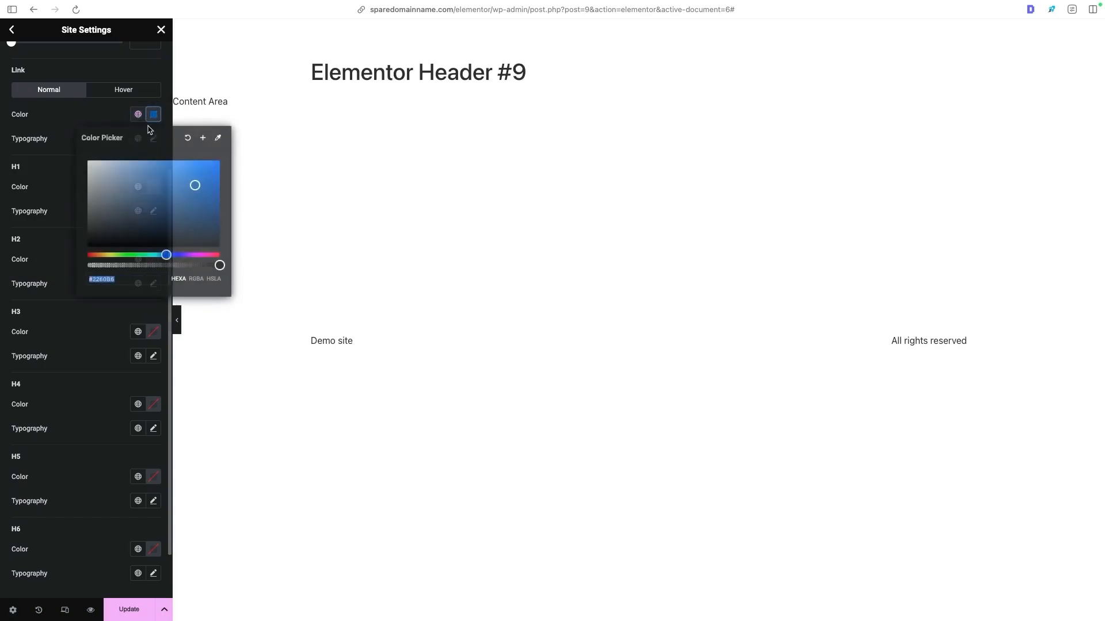
pyautogui.scroll(1, 95, 443)
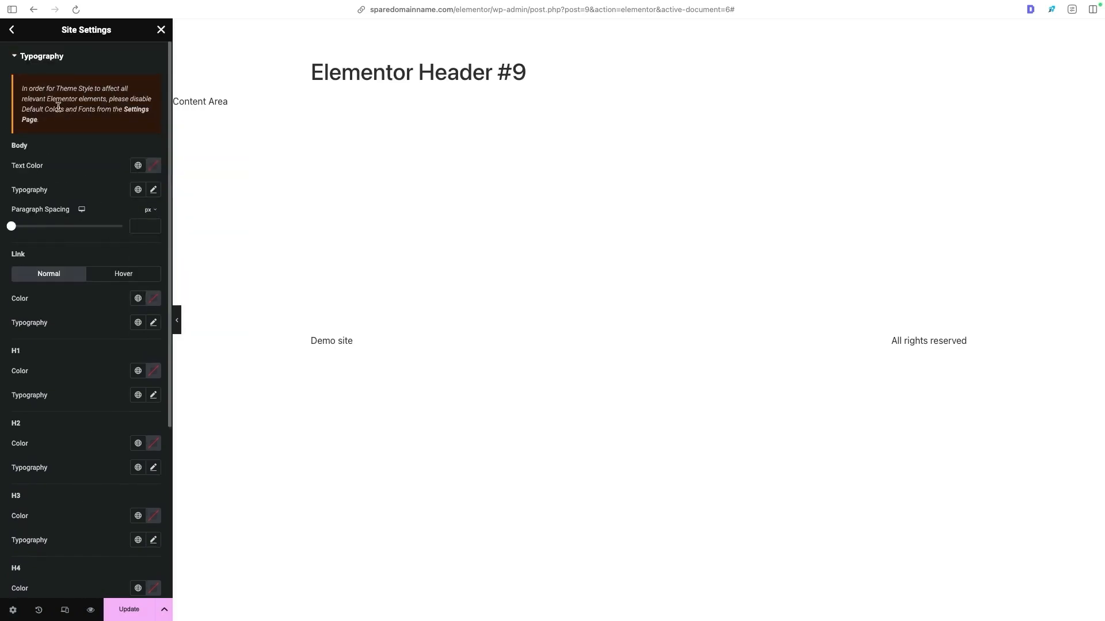
pyautogui.click(12, 29)
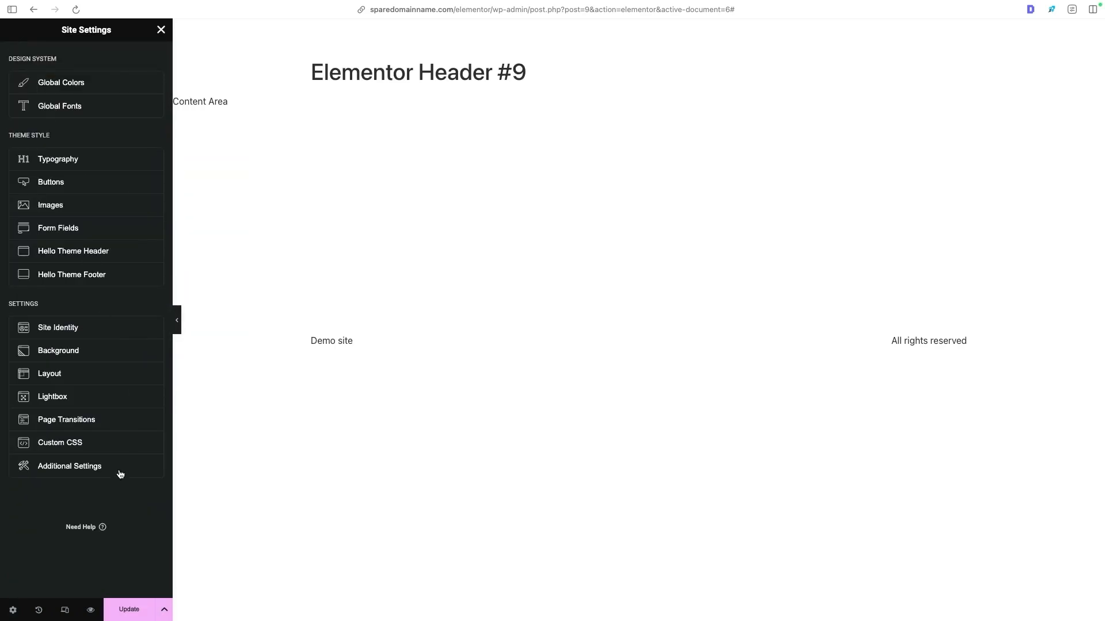
pyautogui.click(129, 609)
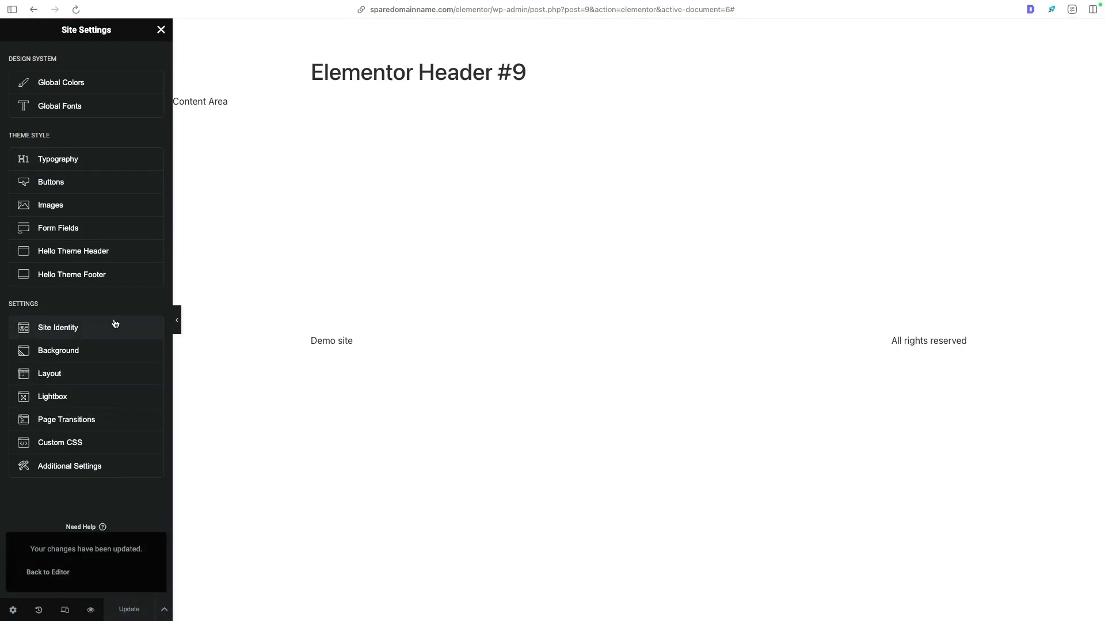
# - Upload Logo.png in the Site Identity settings and use it as the site logo
pyautogui.click(68, 326)
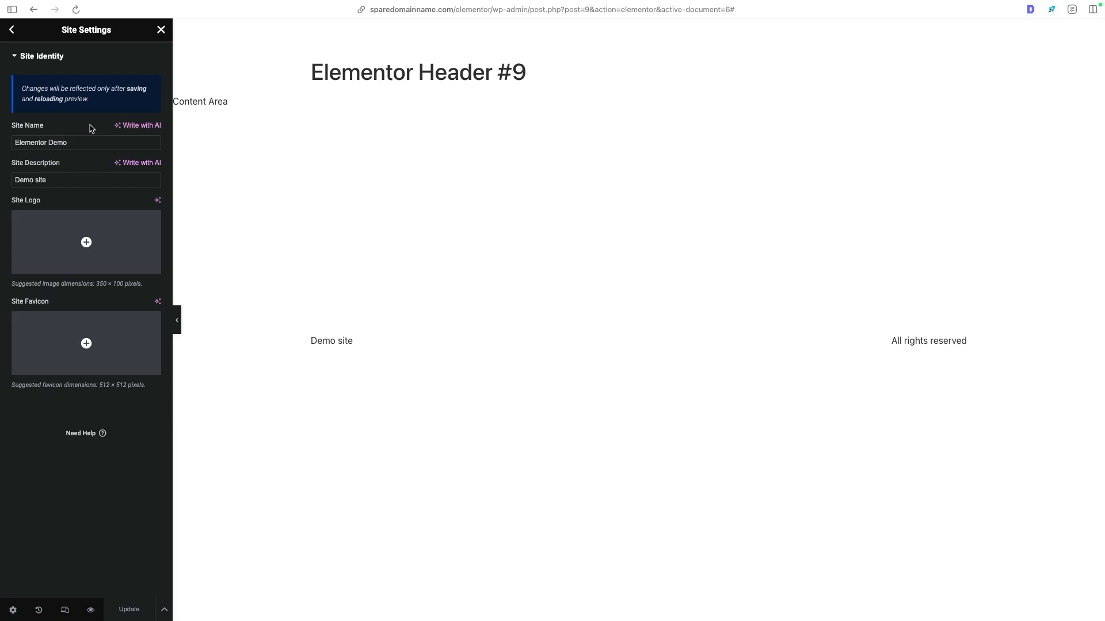
pyautogui.moveTo(105, 246)
pyautogui.click(13, 11)
pyautogui.moveTo(60, 229)
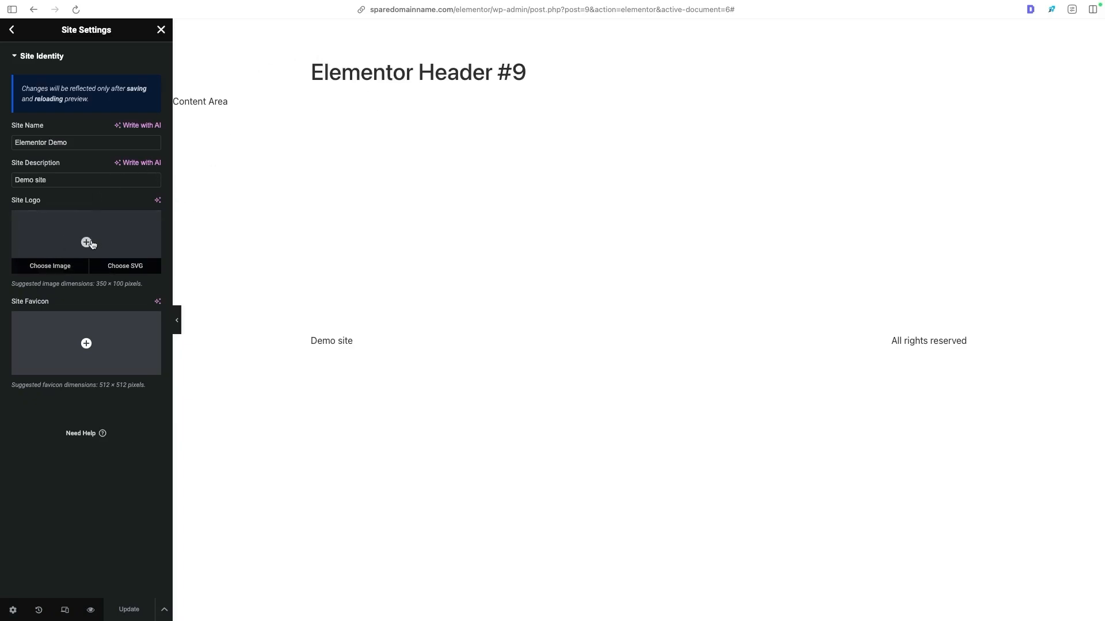
pyautogui.click(36, 218)
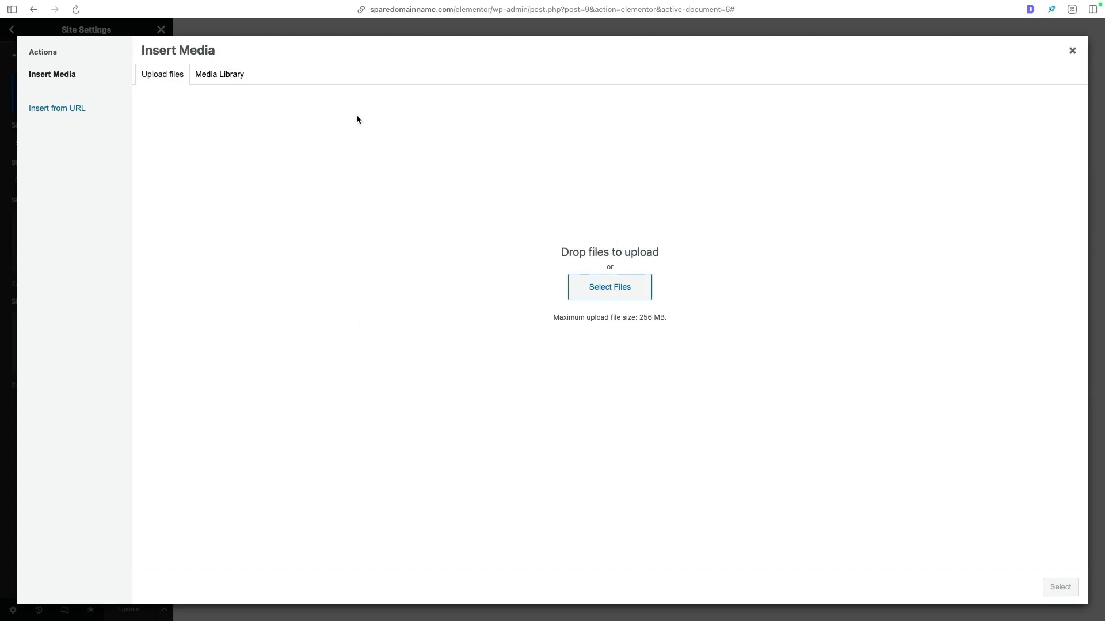
pyautogui.click(593, 286)
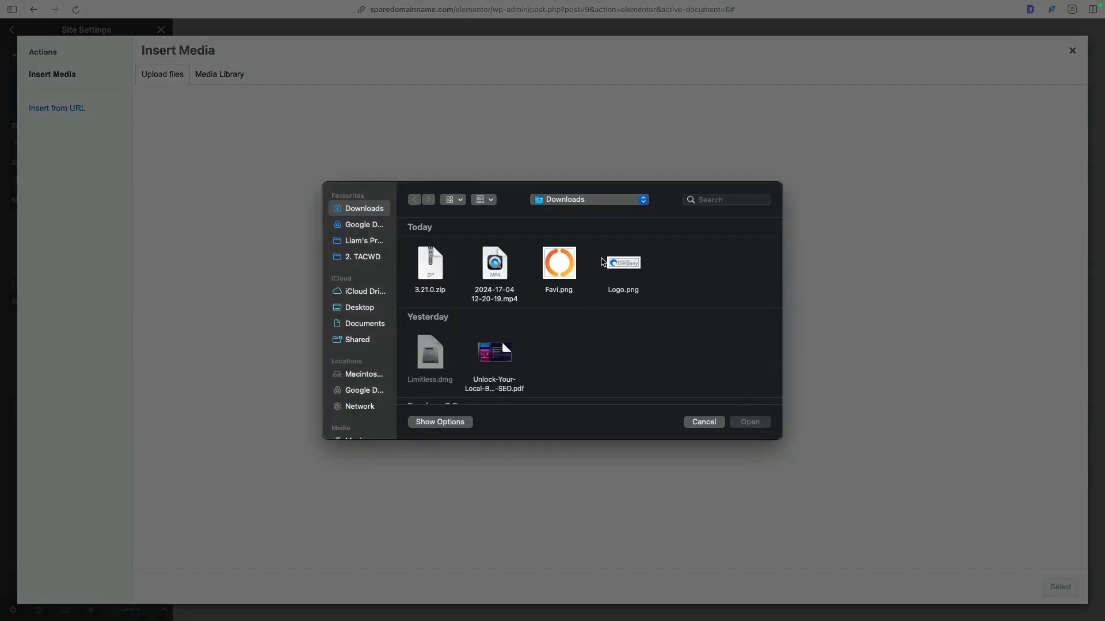
pyautogui.doubleClick(624, 265)
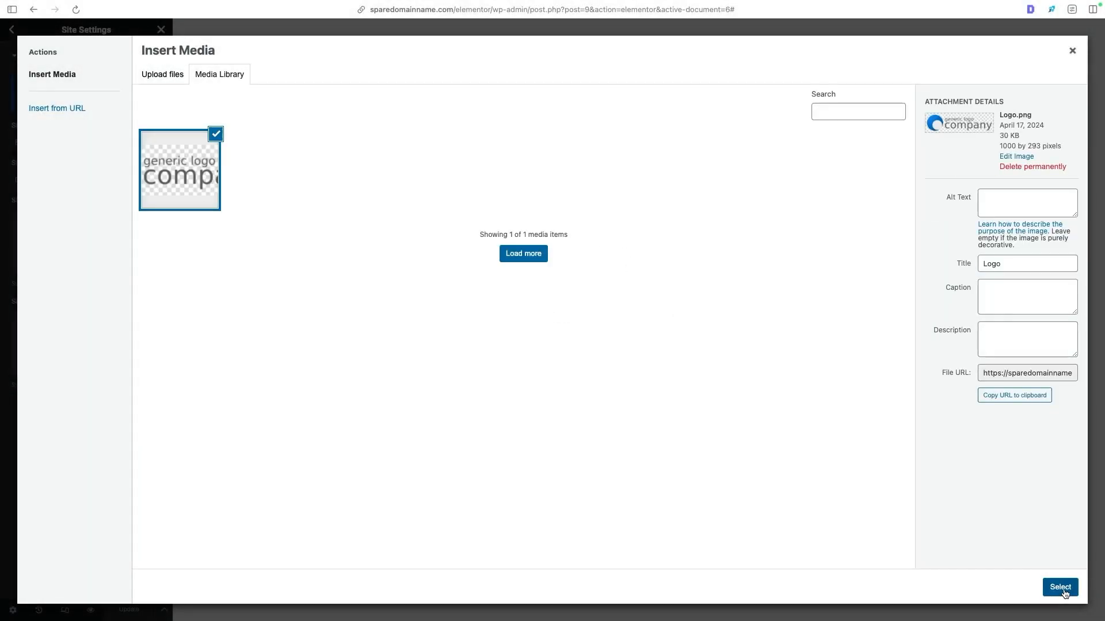
pyautogui.click(1064, 593)
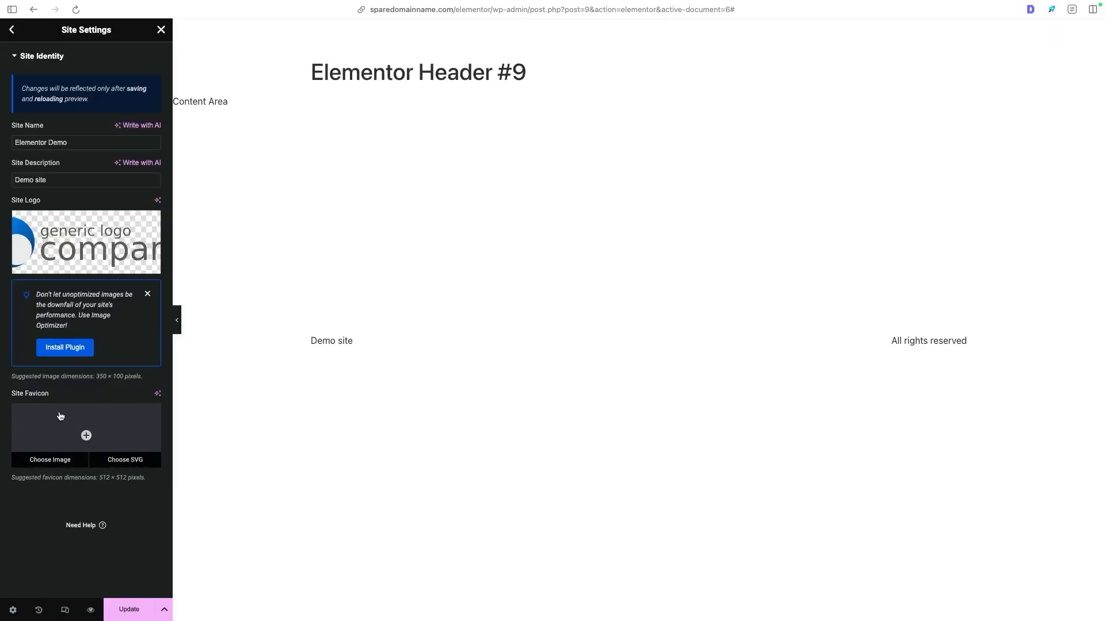
# - Upload an icon image as the site favicon in Site Identity and save the site settings
pyautogui.click(85, 436)
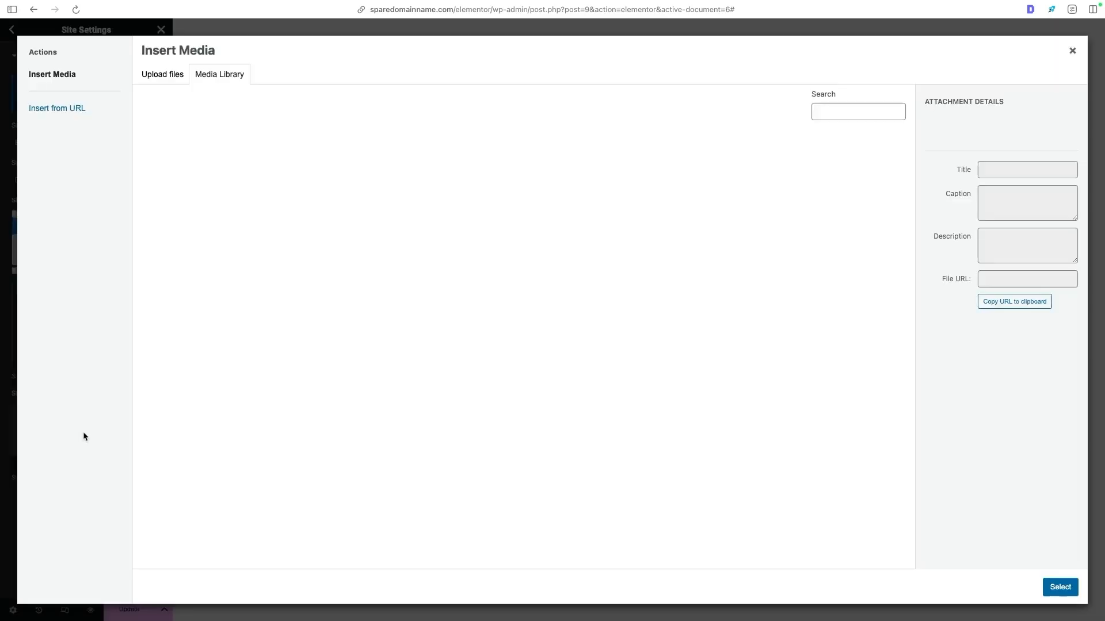
pyautogui.click(159, 82)
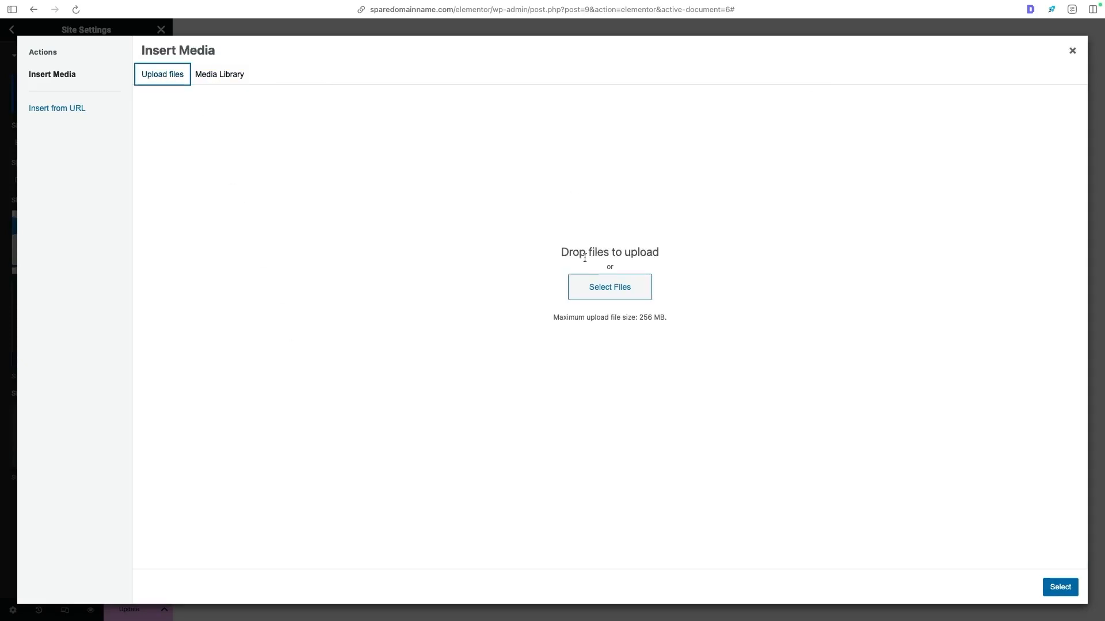
pyautogui.click(624, 296)
pyautogui.doubleClick(562, 265)
pyautogui.click(1060, 587)
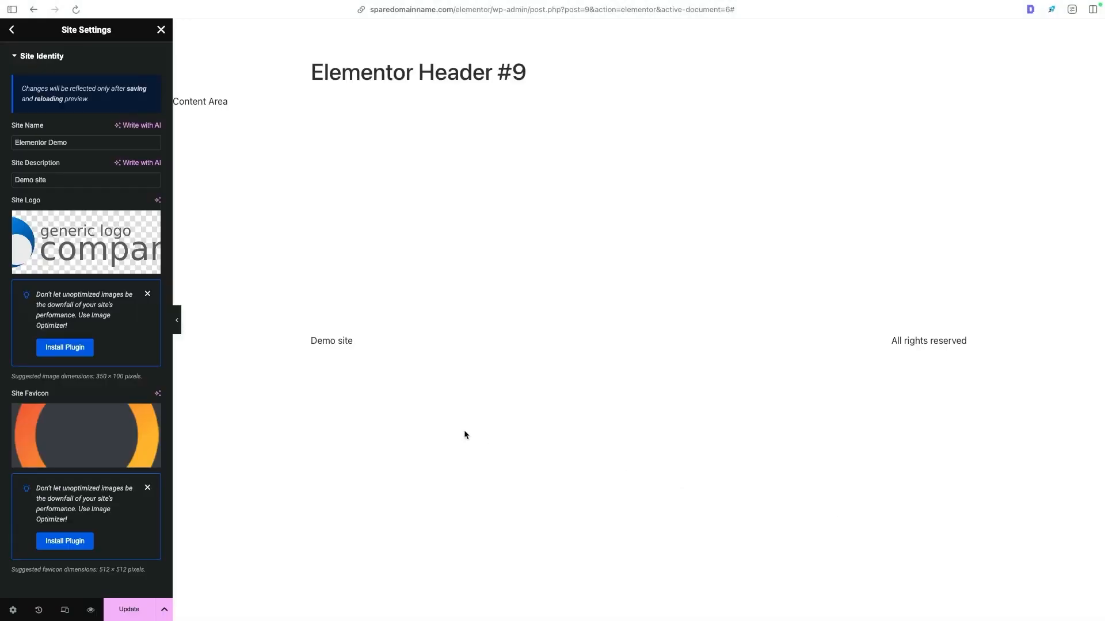
pyautogui.click(131, 612)
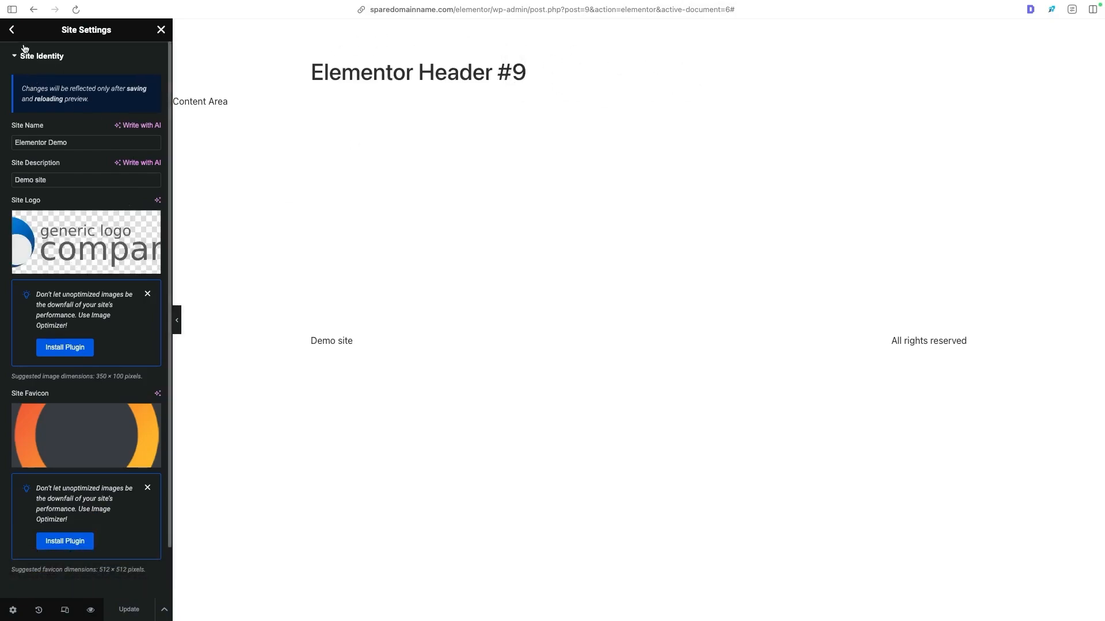
# - Set the site layout's content width to 1200 px, save the change and return from Site Settings to the header editor
pyautogui.click(14, 30)
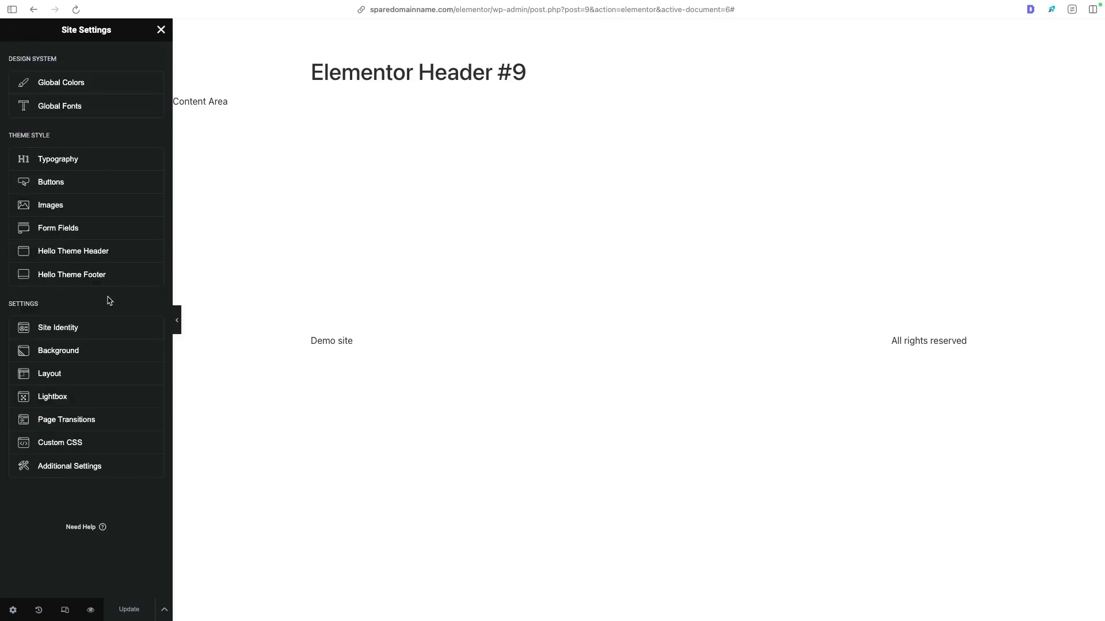
pyautogui.click(89, 374)
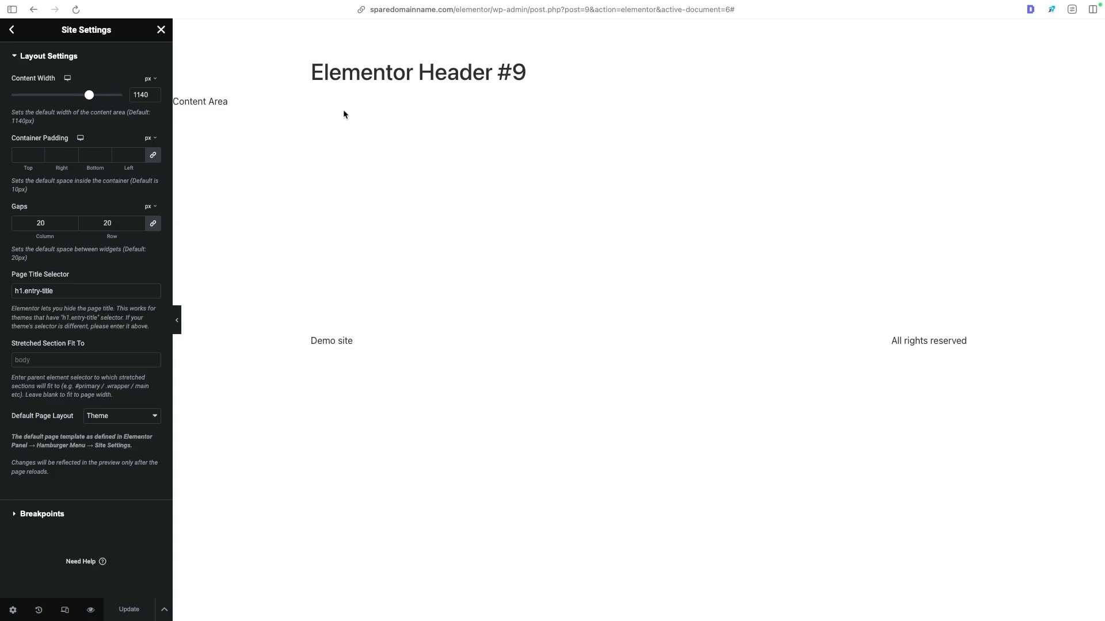
pyautogui.doubleClick(141, 95)
pyautogui.write('1200')
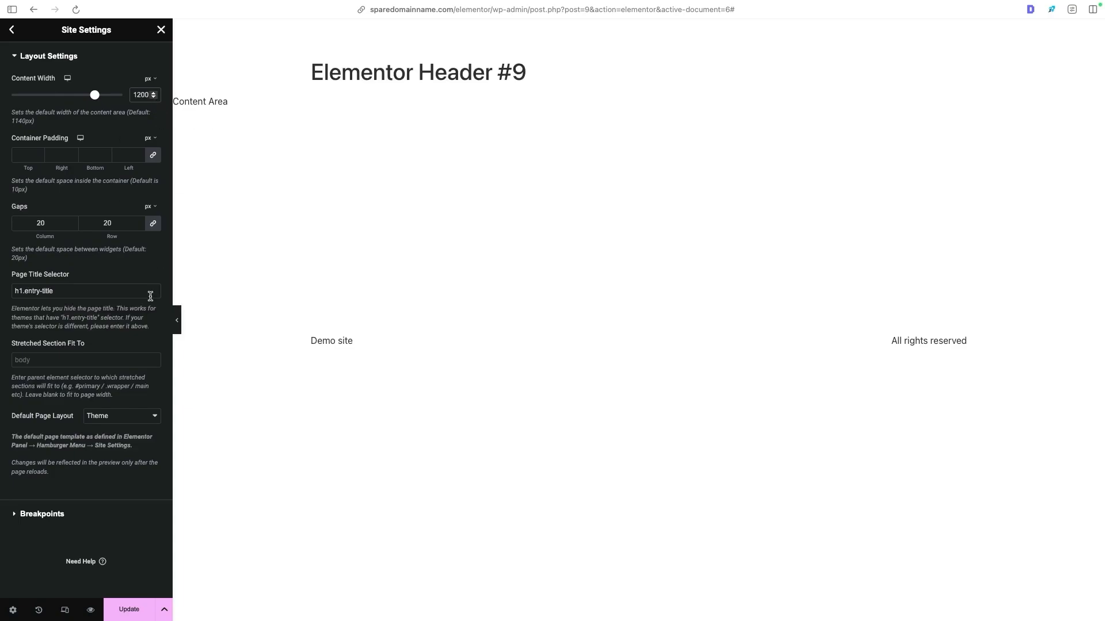
pyautogui.click(143, 608)
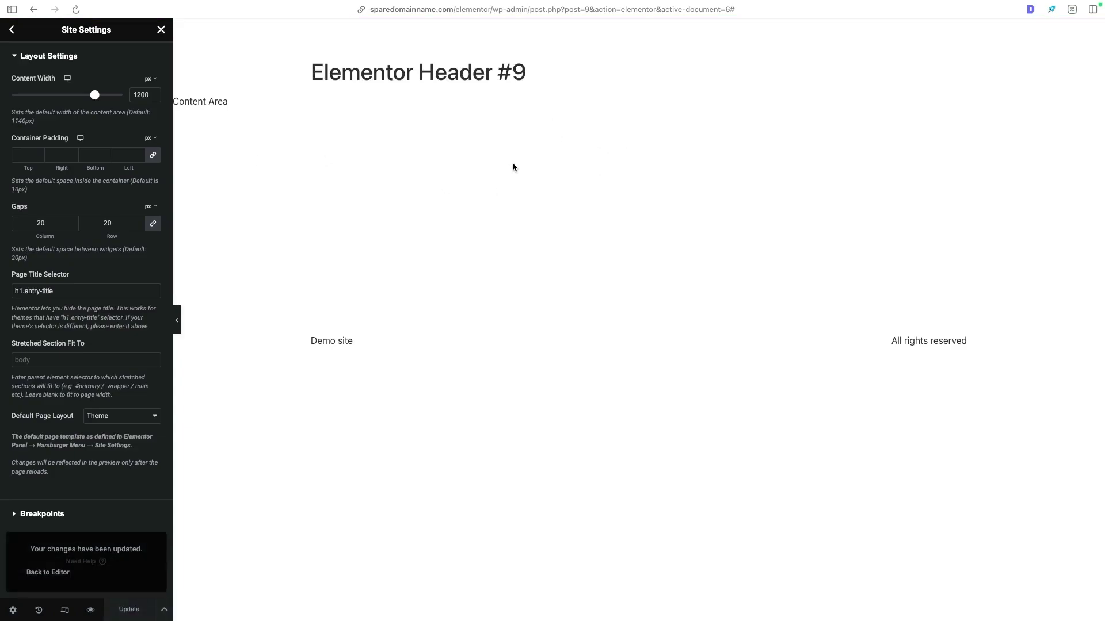
pyautogui.click(161, 30)
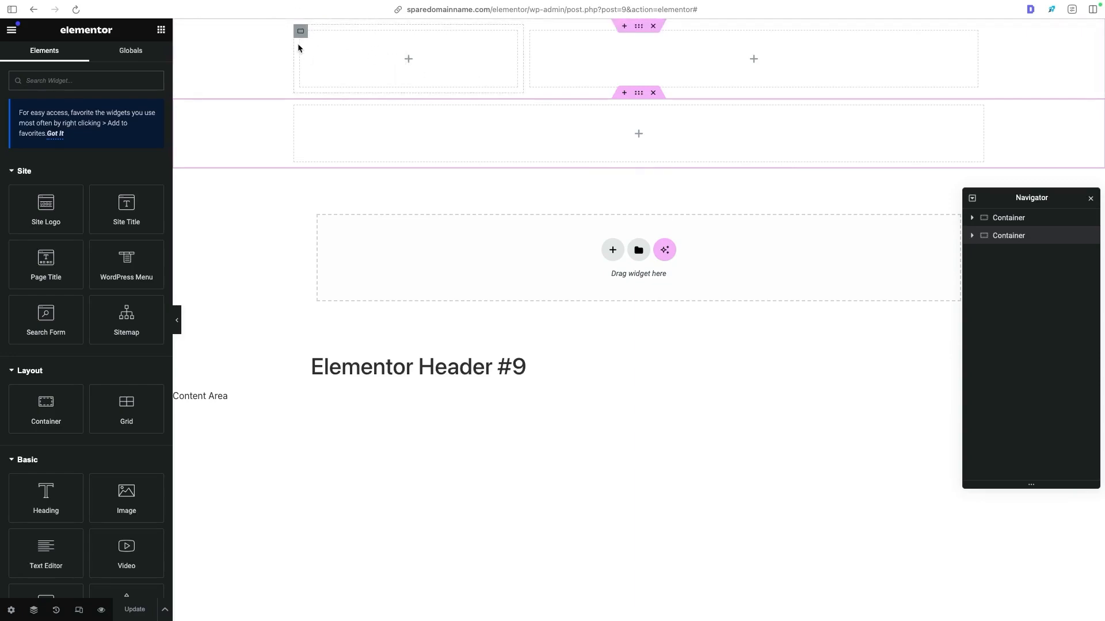
# - Place a Site Logo widget in the narrow first column of the header's upper container
pyautogui.scroll(-2, 103, 146)
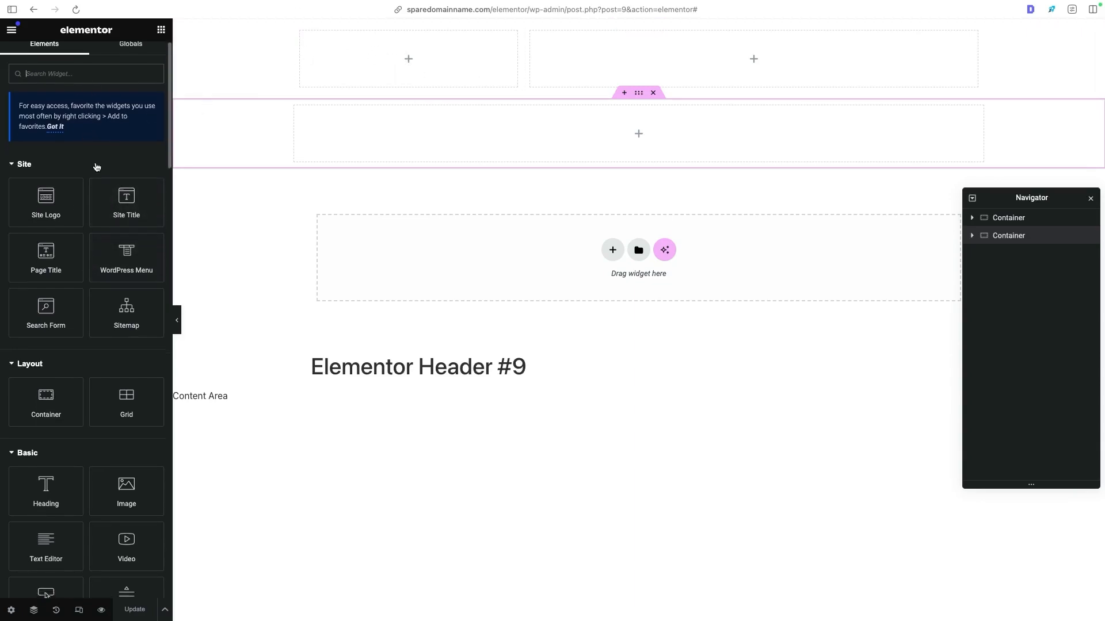
pyautogui.scroll(-5, 103, 147)
pyautogui.scroll(8, 98, 180)
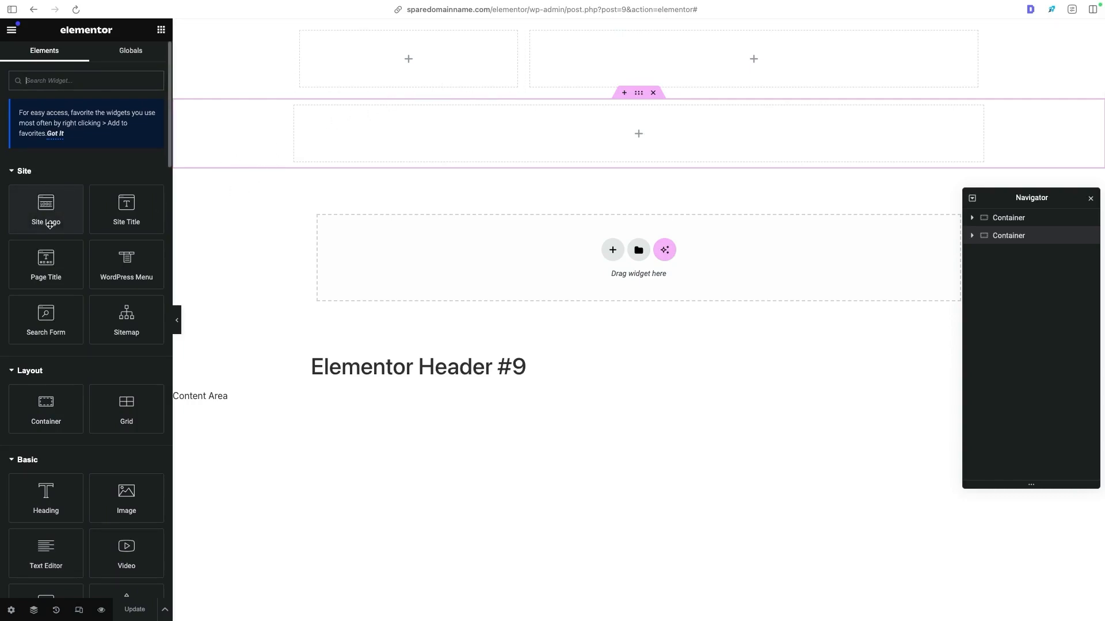
pyautogui.moveTo(44, 216); pyautogui.dragTo(357, 55)
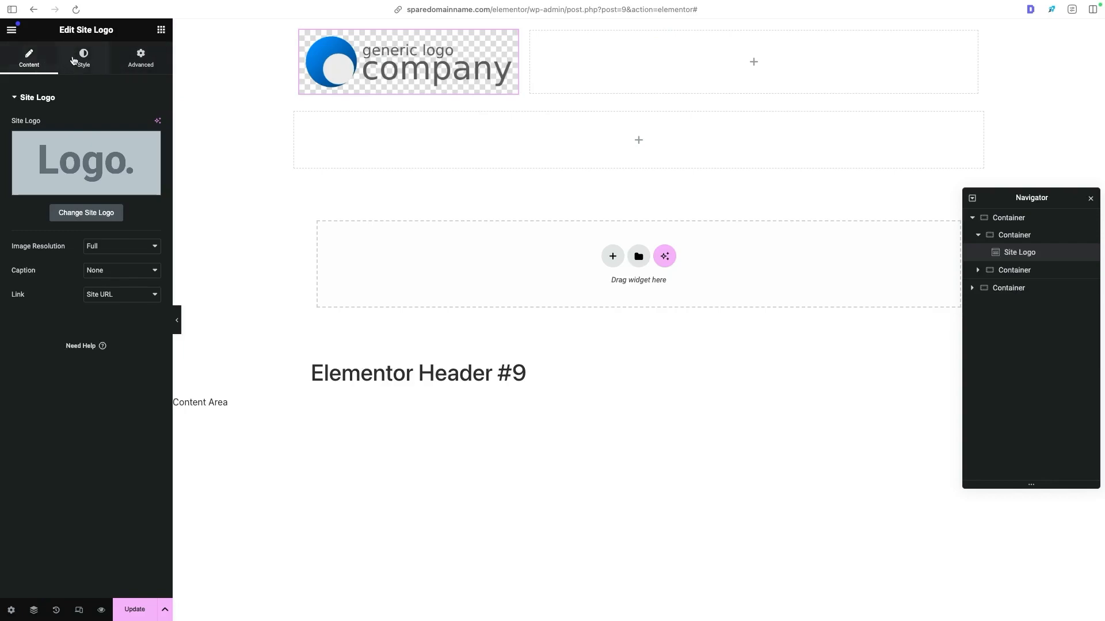
# - Try the Medium - 300 x 300 image resolution on the site logo and restore it to Full
pyautogui.click(86, 64)
pyautogui.click(138, 59)
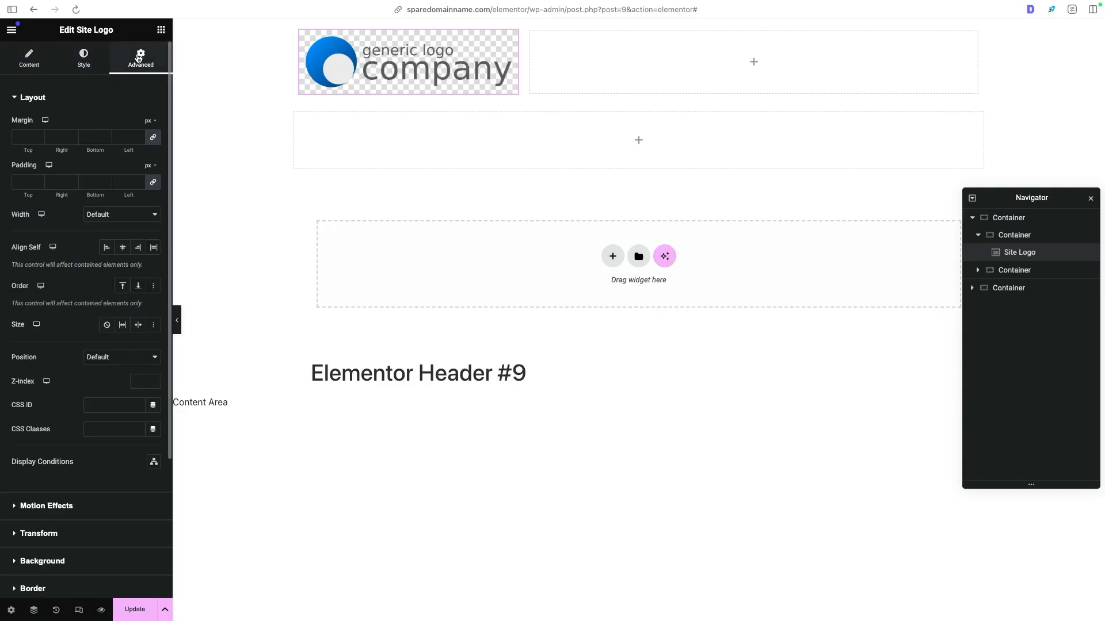
pyautogui.click(44, 67)
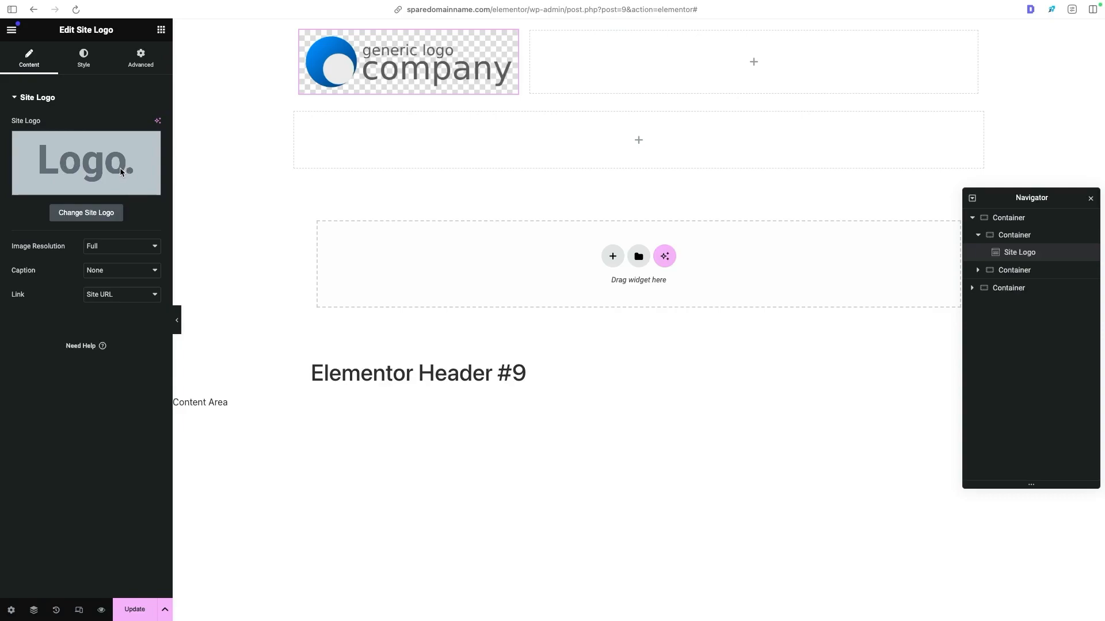
pyautogui.click(120, 246)
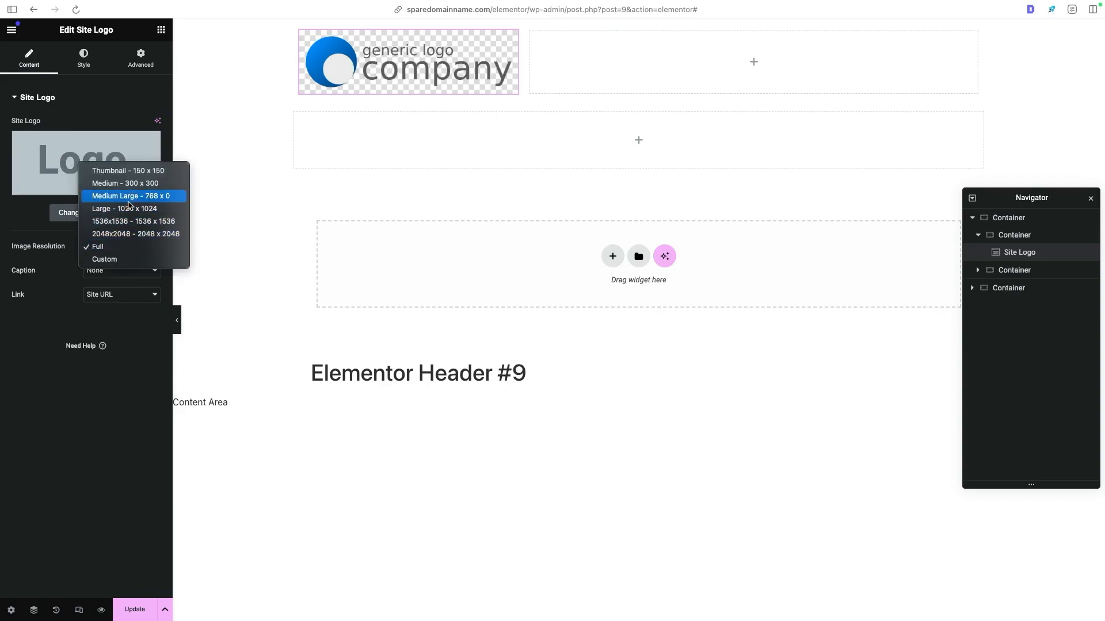
pyautogui.click(133, 187)
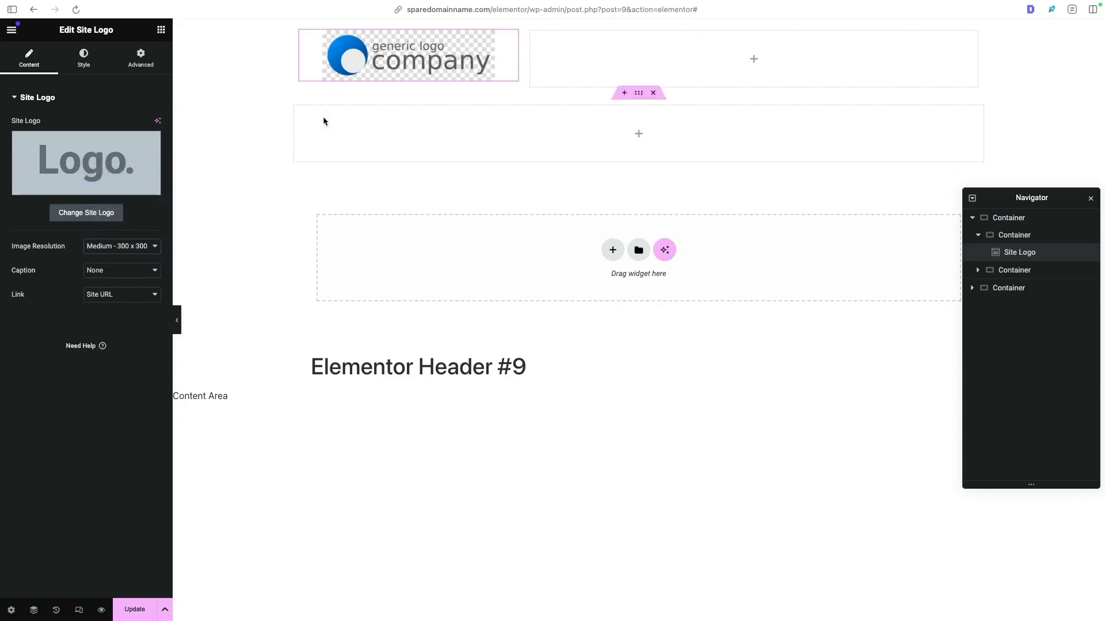
pyautogui.click(160, 247)
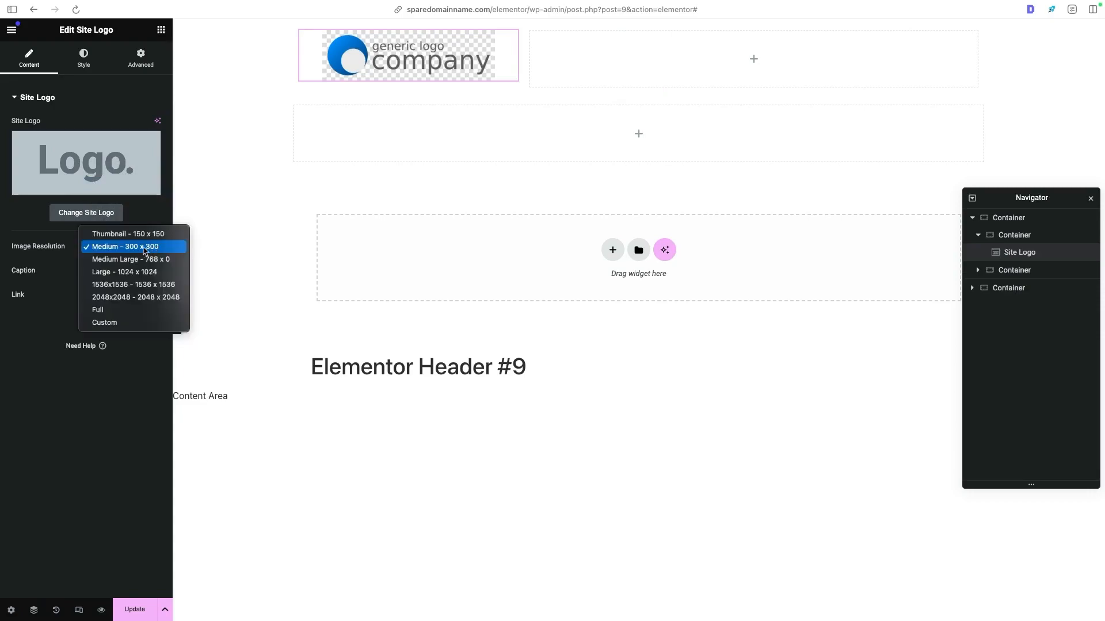
pyautogui.click(148, 314)
# - Set the site logo's width to 48% and its alignment to left
pyautogui.click(85, 60)
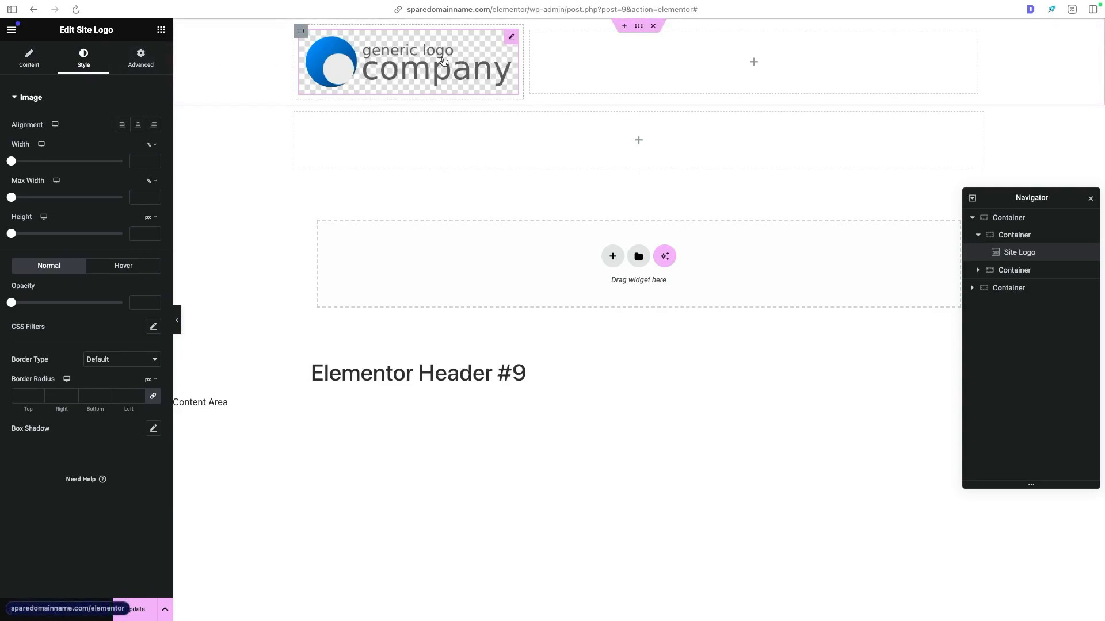
pyautogui.moveTo(12, 162); pyautogui.dragTo(64, 161)
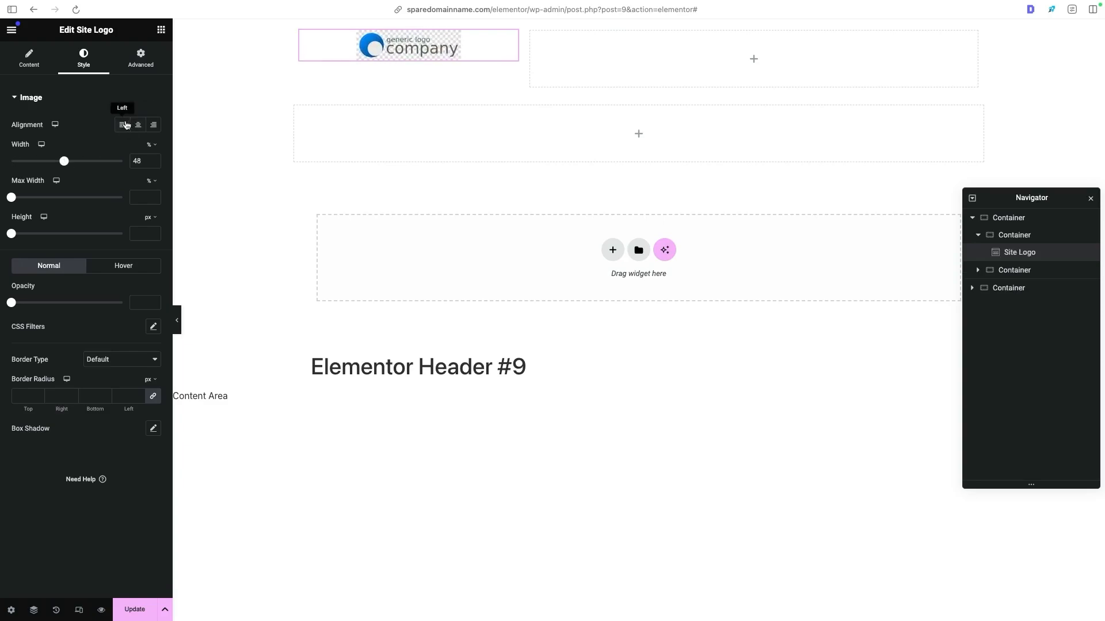
pyautogui.click(153, 125)
pyautogui.click(123, 126)
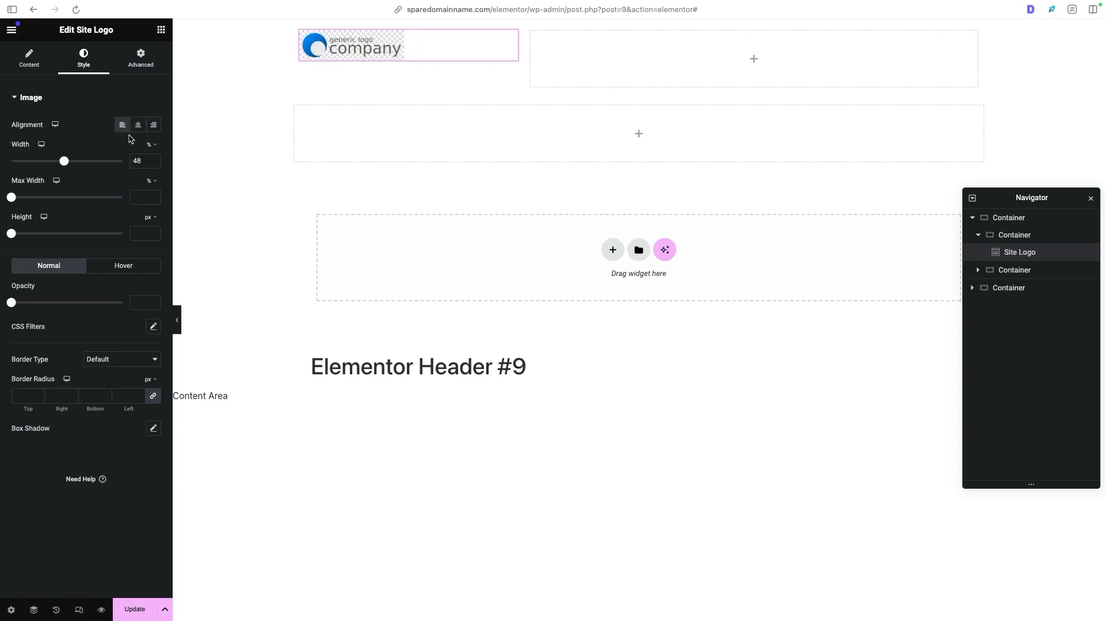
# - Try adjusting the site logo's height and opacity, and clear the opacity value again
pyautogui.moveTo(13, 234)
pyautogui.mouseDown()
pyautogui.moveTo(43, 236)
pyautogui.moveTo(11, 235)
pyautogui.mouseUp()
pyautogui.moveTo(12, 303); pyautogui.dragTo(16, 302)
pyautogui.moveTo(149, 302); pyautogui.dragTo(84, 305)
pyautogui.press('BackSpace')
# - Try a solid 5 px border on the site logo, clear the width and set the border type to None
pyautogui.click(109, 362)
pyautogui.click(109, 382)
pyautogui.click(114, 359)
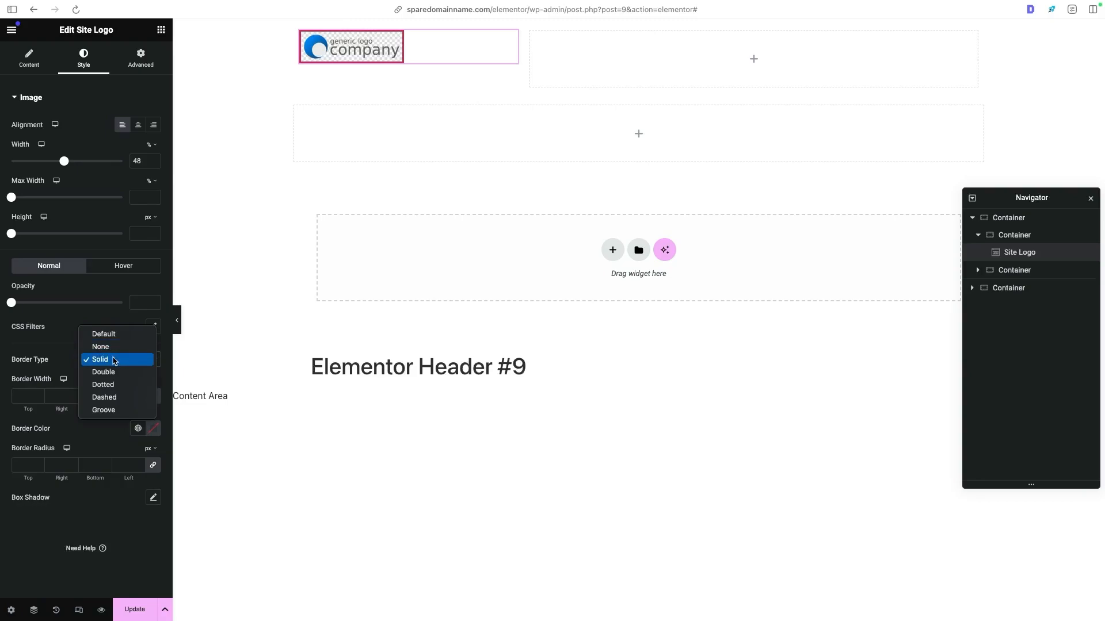
pyautogui.click(112, 361)
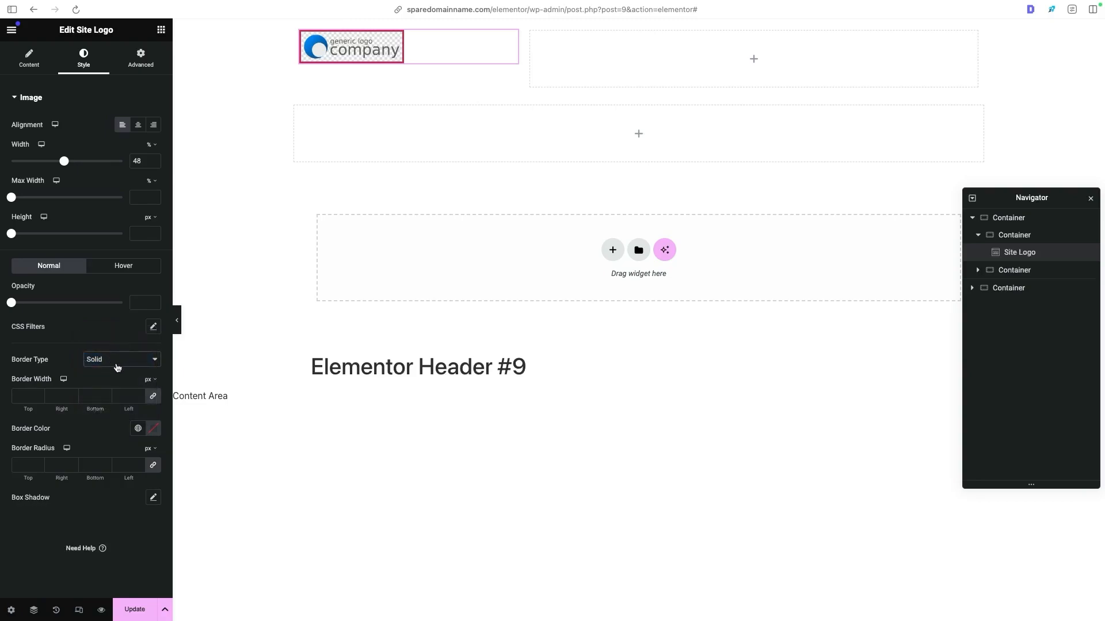
pyautogui.click(28, 396)
pyautogui.write('5')
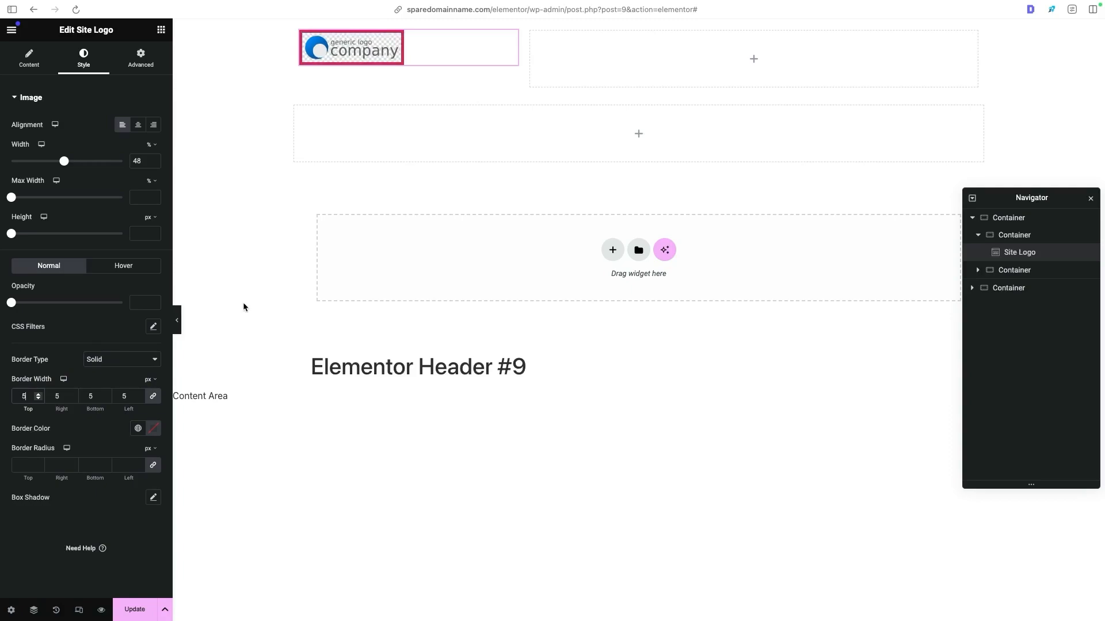
pyautogui.press('BackSpace')
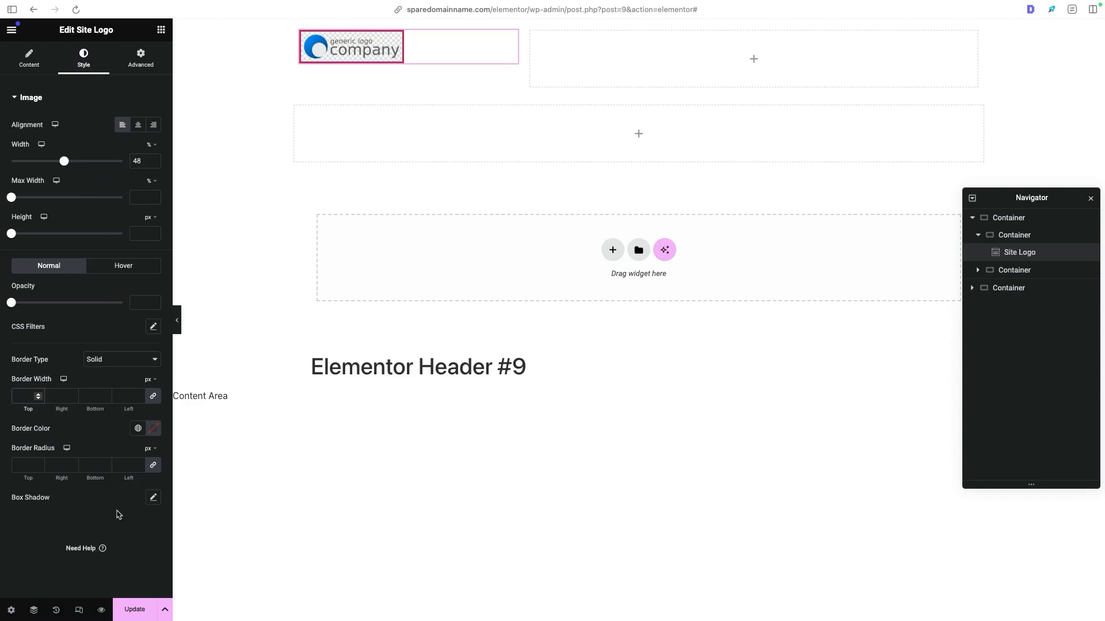
pyautogui.click(125, 362)
pyautogui.click(118, 347)
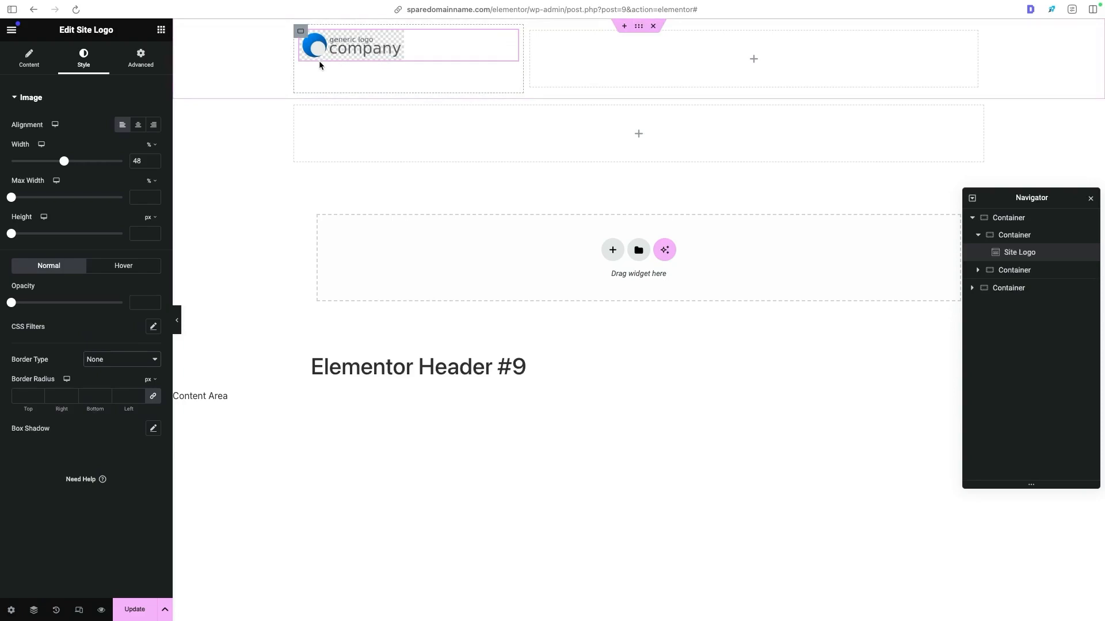
# - Try a box shadow on the site logo and reset it to default
pyautogui.click(154, 429)
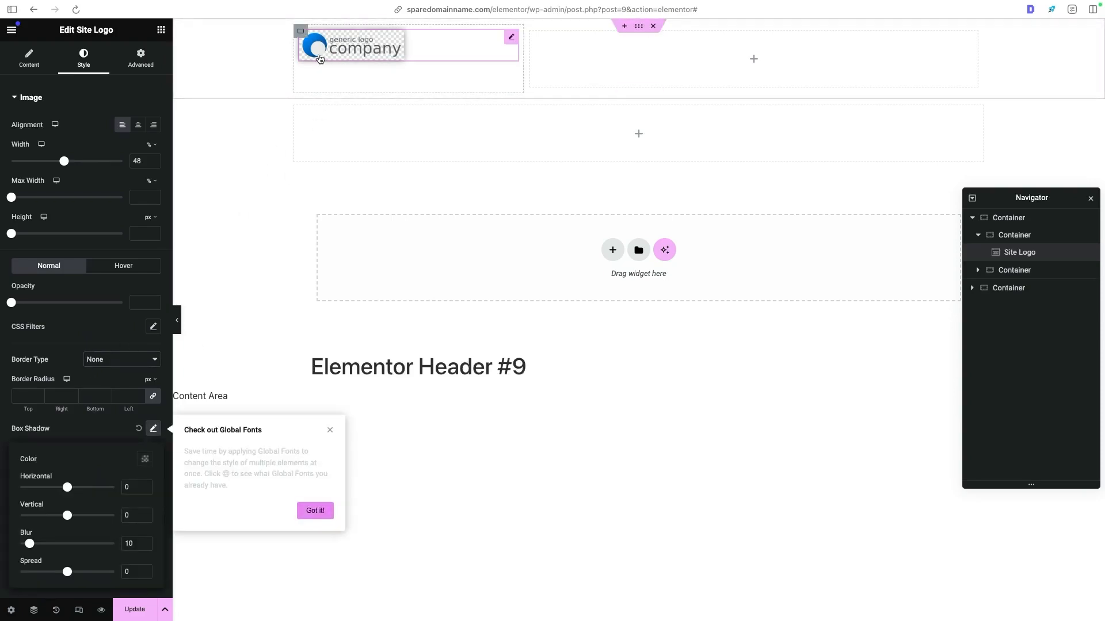
pyautogui.click(328, 432)
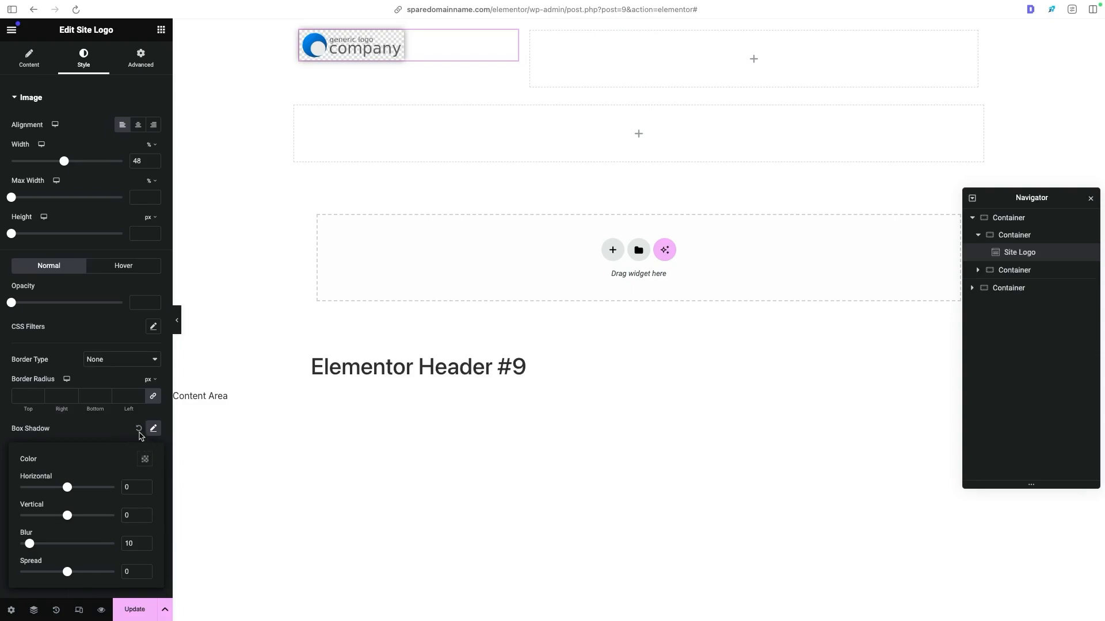
pyautogui.click(139, 429)
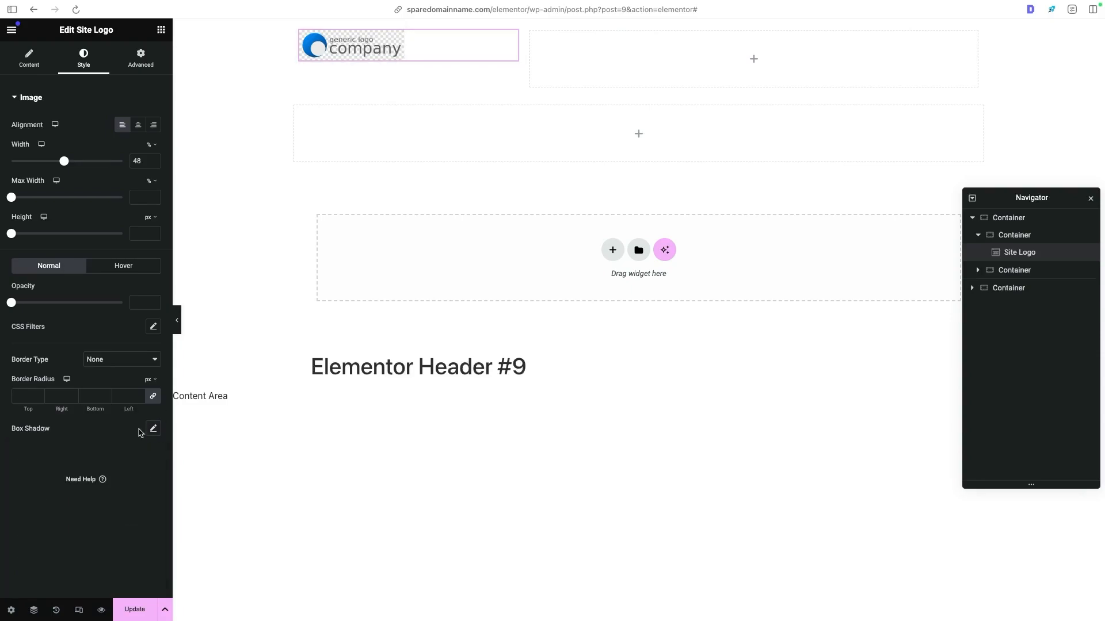
# - Examine the site logo's advanced settings, including layout, custom CSS, responsive visibility toggles, border and background
pyautogui.click(145, 60)
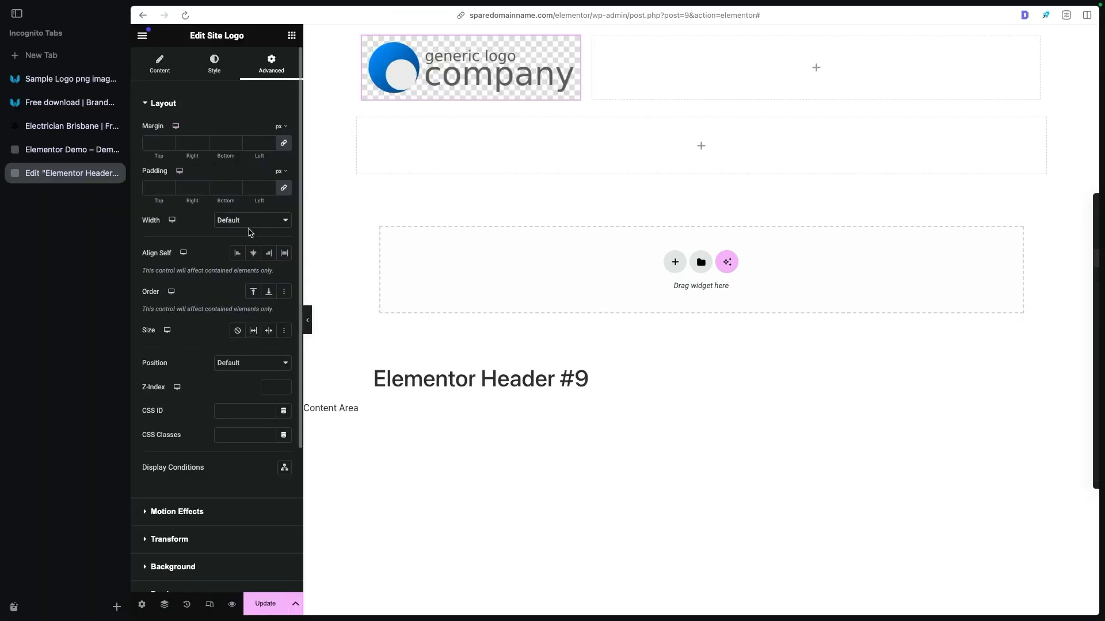
pyautogui.scroll(-2, 233, 255)
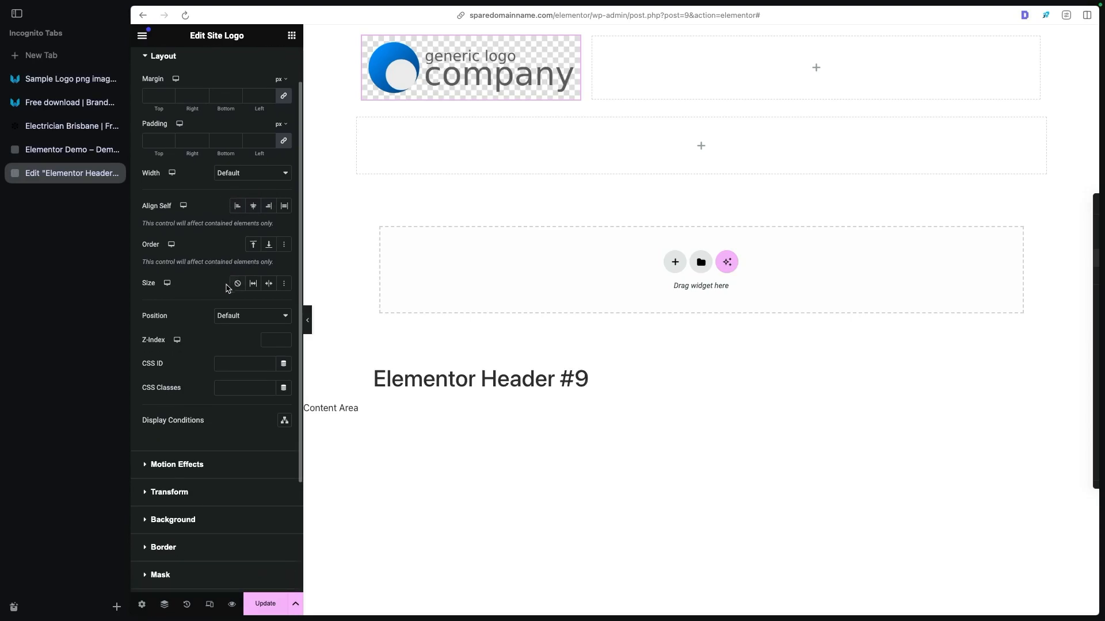
pyautogui.scroll(-5, 216, 340)
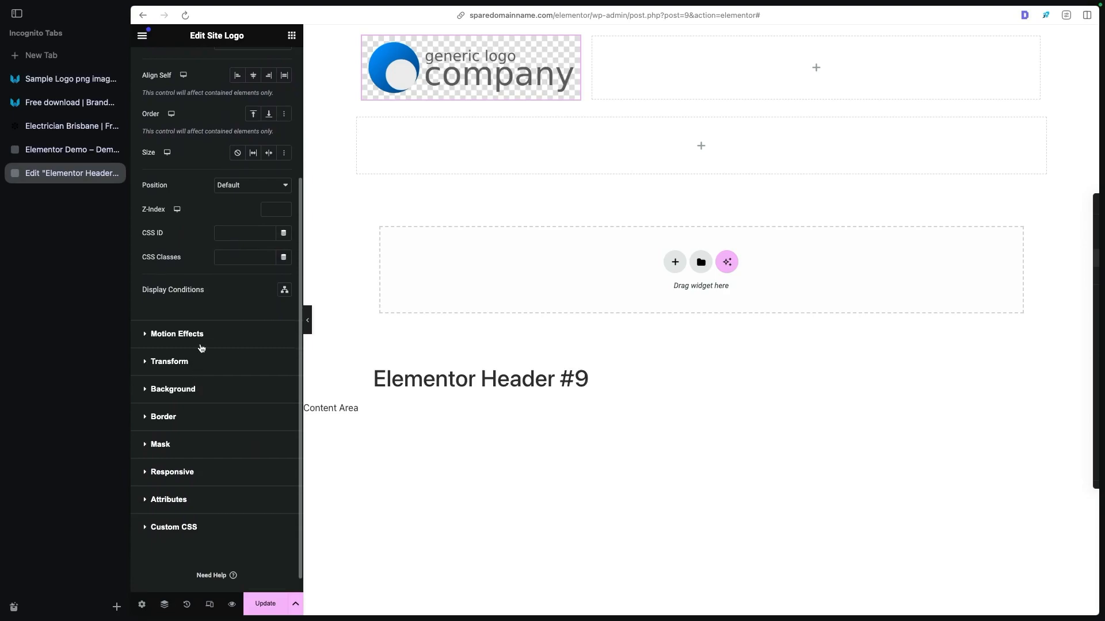
pyautogui.click(173, 527)
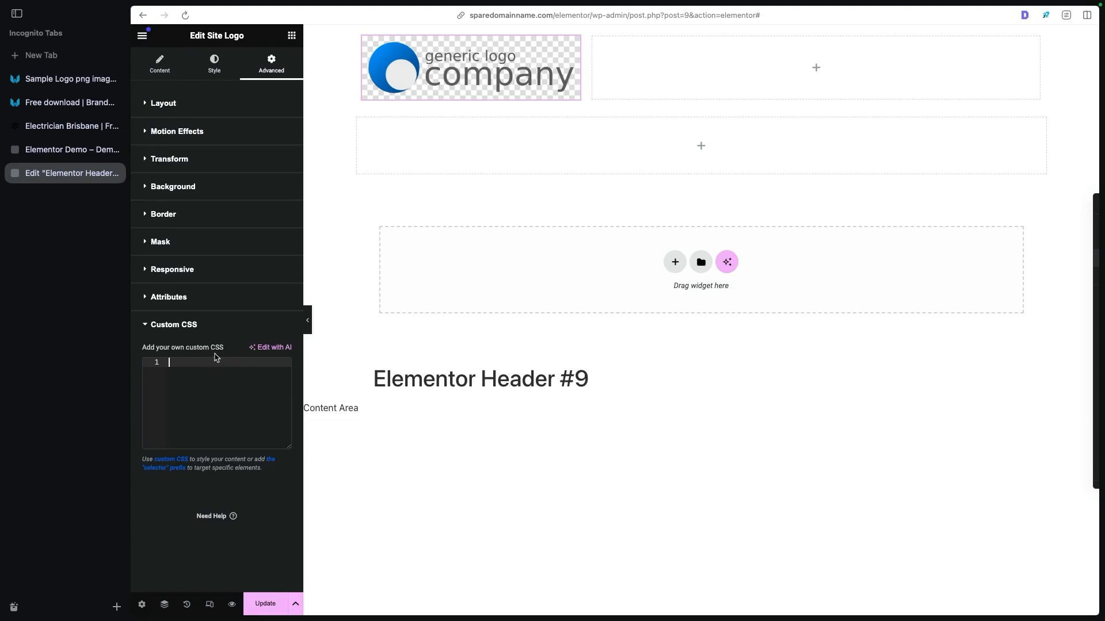
pyautogui.click(259, 300)
pyautogui.click(221, 270)
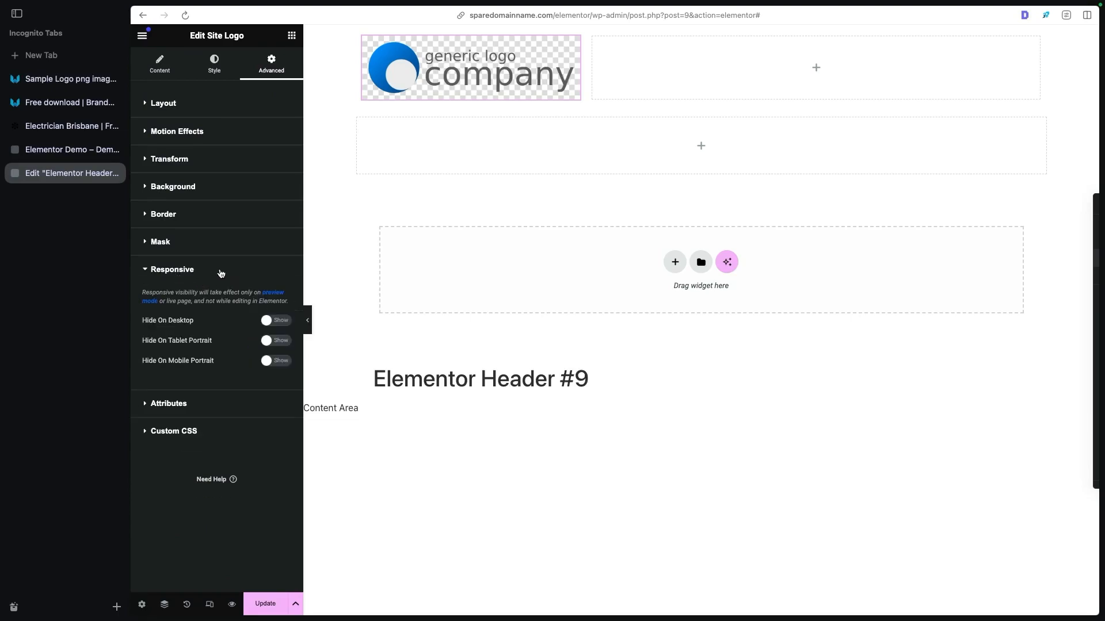
pyautogui.click(267, 321)
pyautogui.click(267, 321)
pyautogui.click(275, 361)
pyautogui.click(275, 360)
pyautogui.click(207, 215)
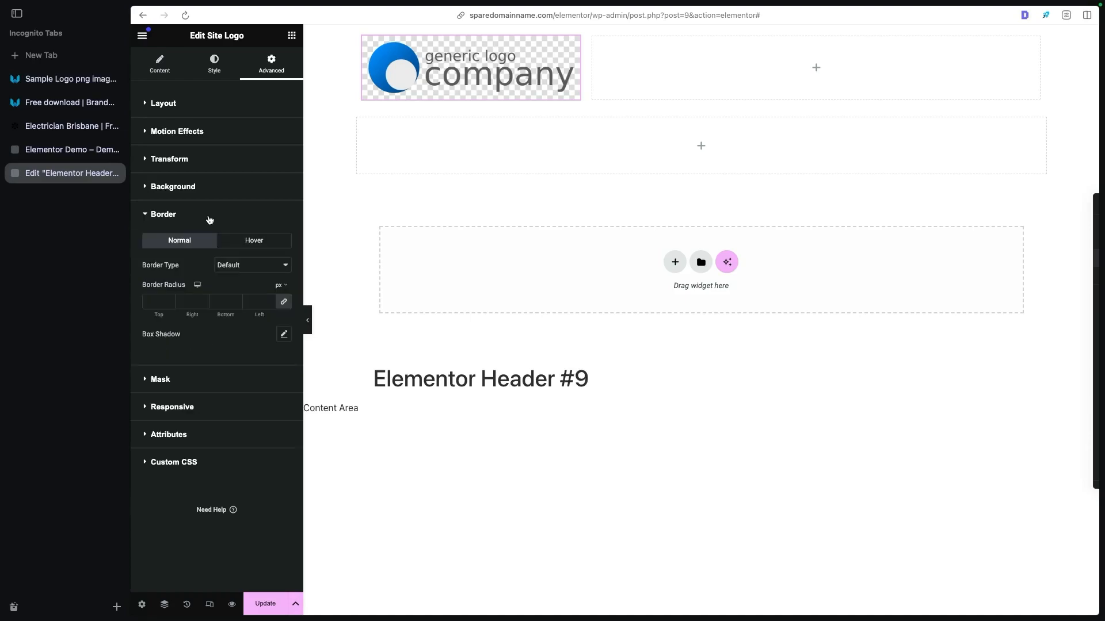
pyautogui.click(214, 193)
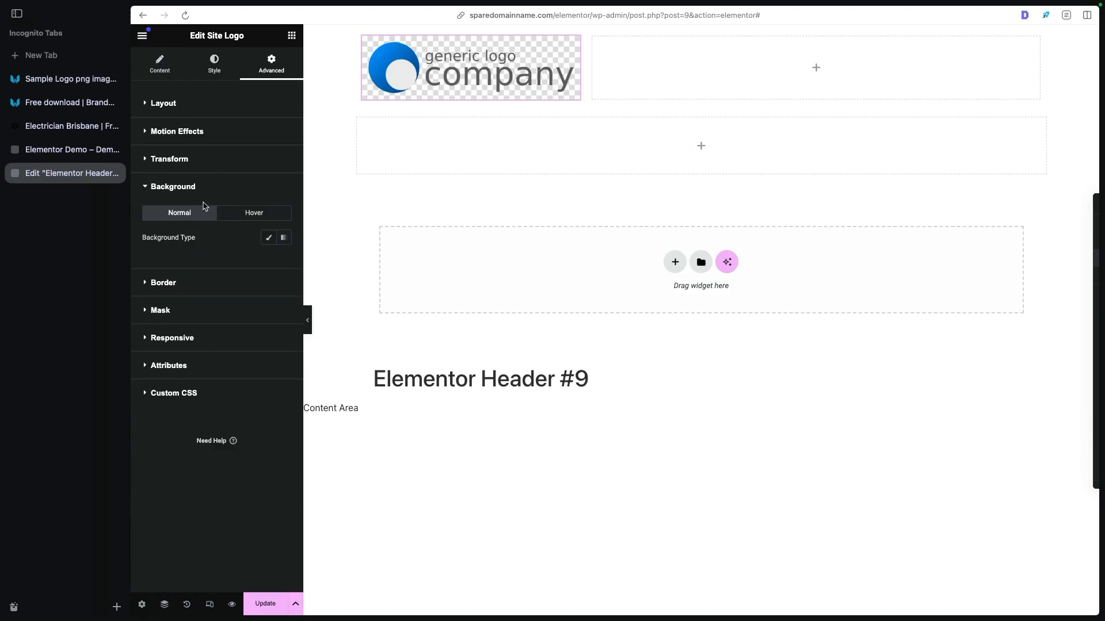
# - Find the Button widget and add it to the empty container beside the site logo
pyautogui.click(205, 104)
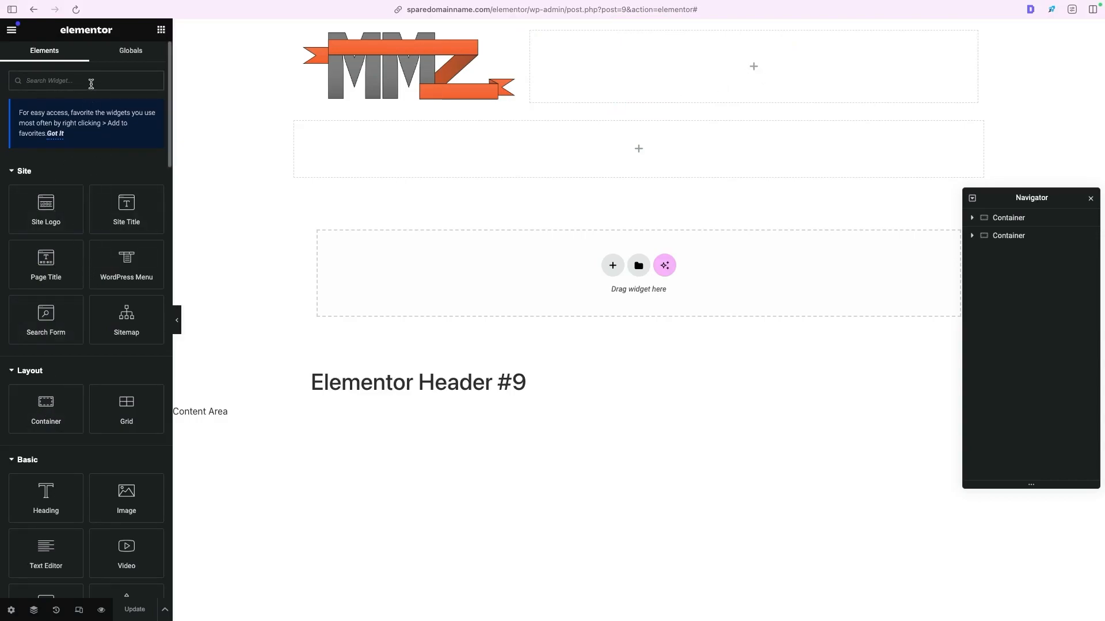
pyautogui.write('butt')
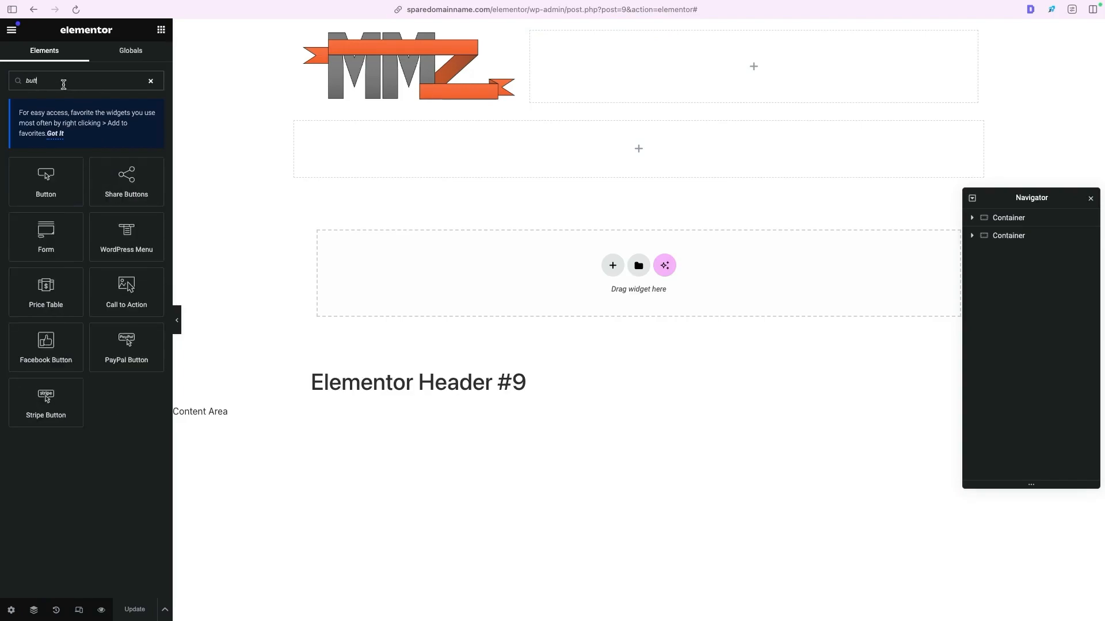
pyautogui.doubleClick(67, 77)
pyautogui.moveTo(52, 183); pyautogui.dragTo(708, 78)
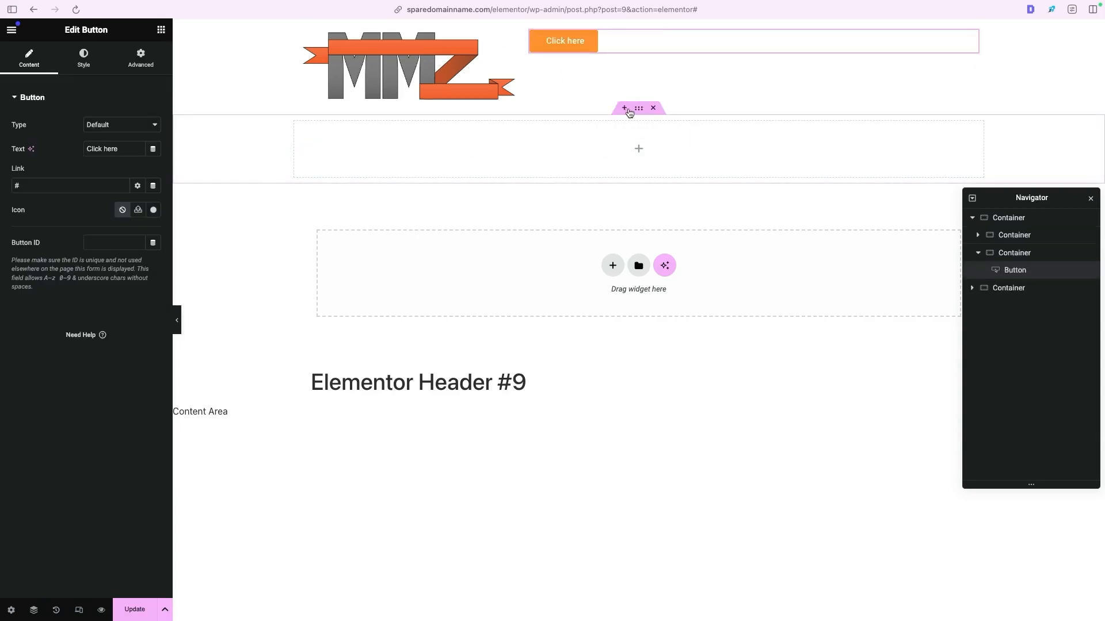
# - Try opening a new section area above the header container, and move that container below the empty one and back
pyautogui.hotkey('ctrl', 'Tab')
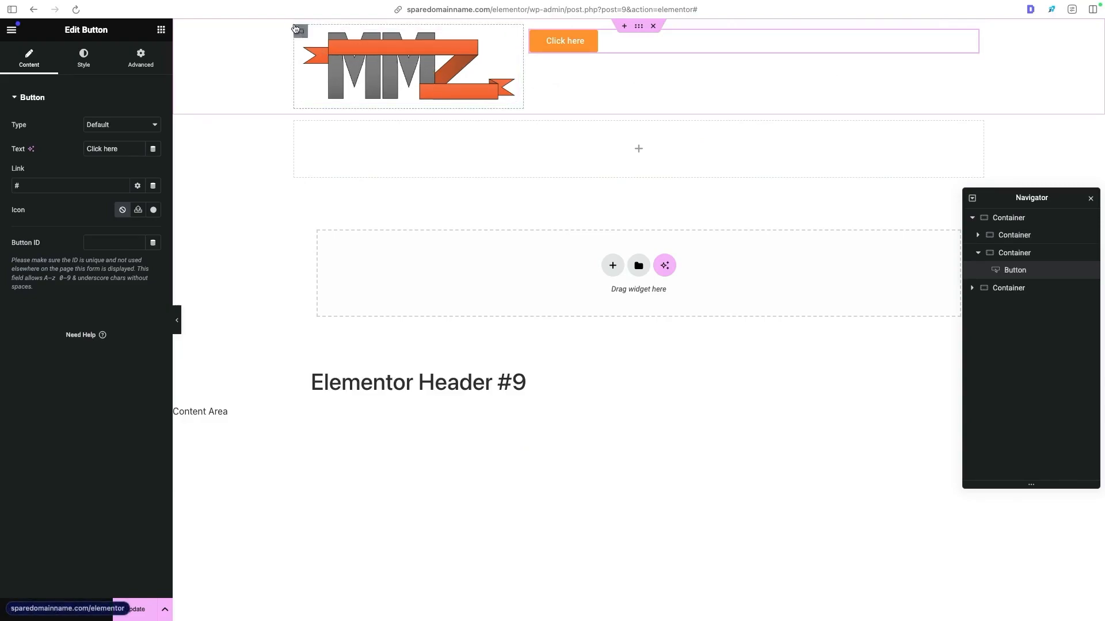
pyautogui.click(626, 27)
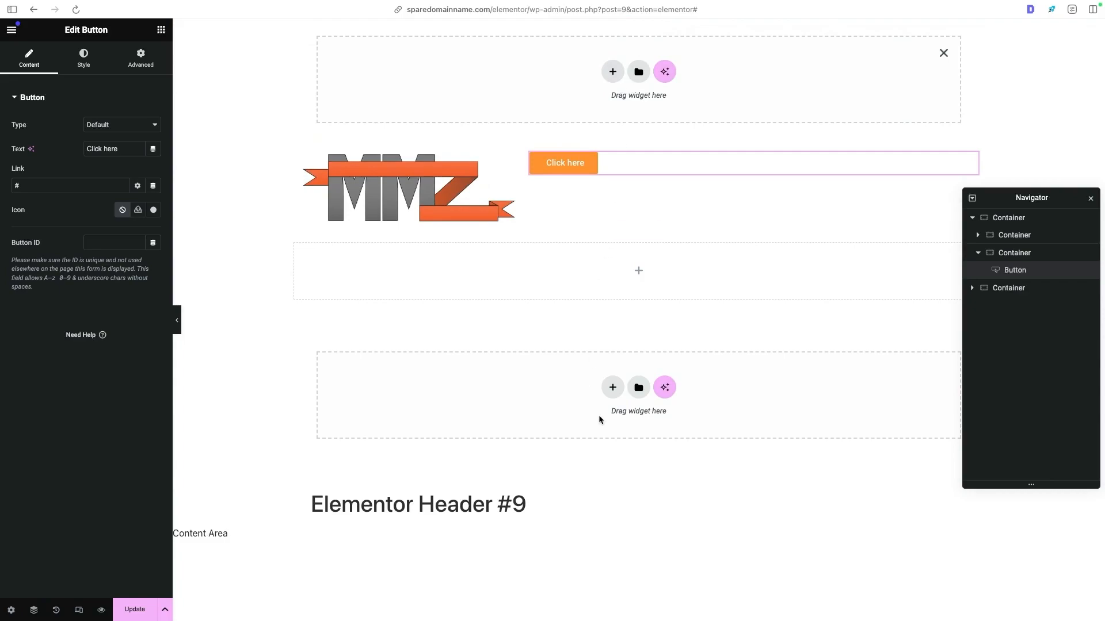
pyautogui.scroll(-2, 653, 105)
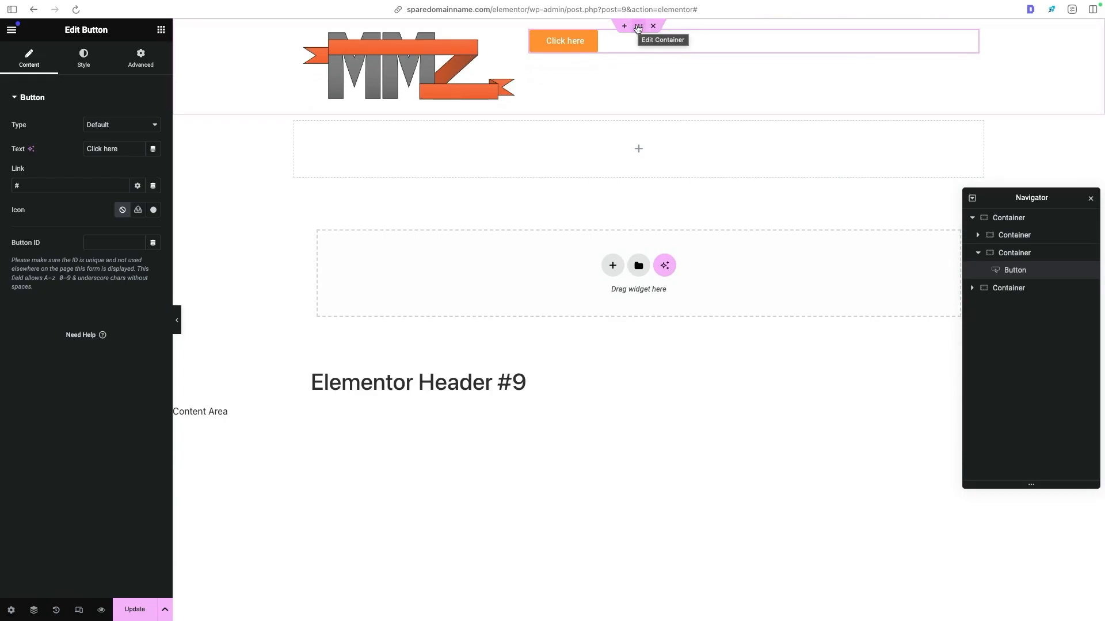
pyautogui.moveTo(639, 28); pyautogui.dragTo(561, 61)
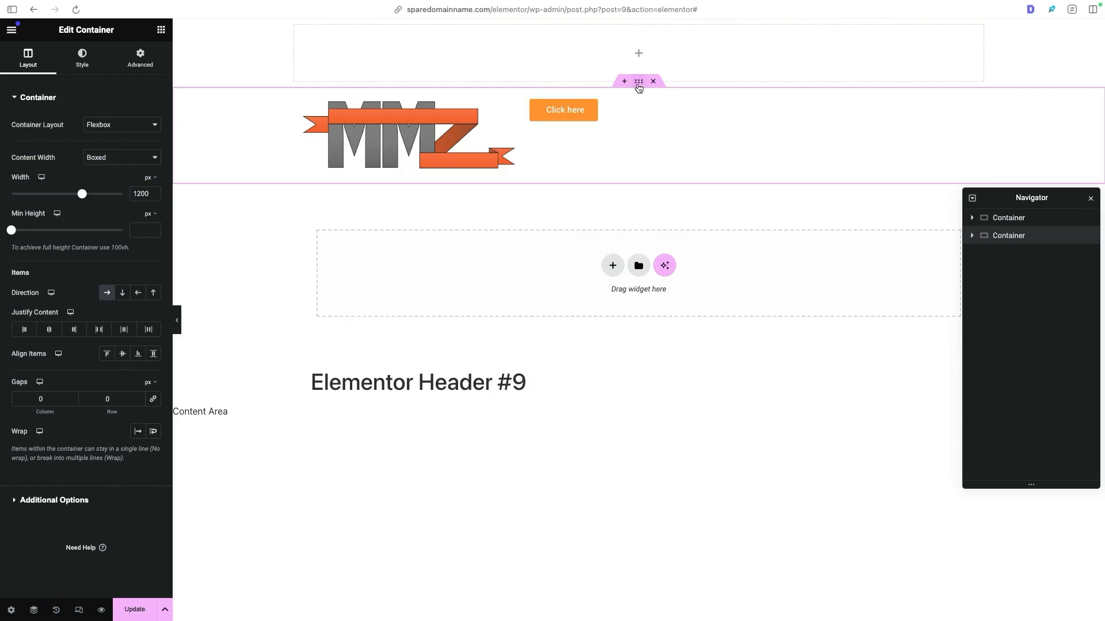
pyautogui.moveTo(638, 86); pyautogui.dragTo(655, 25)
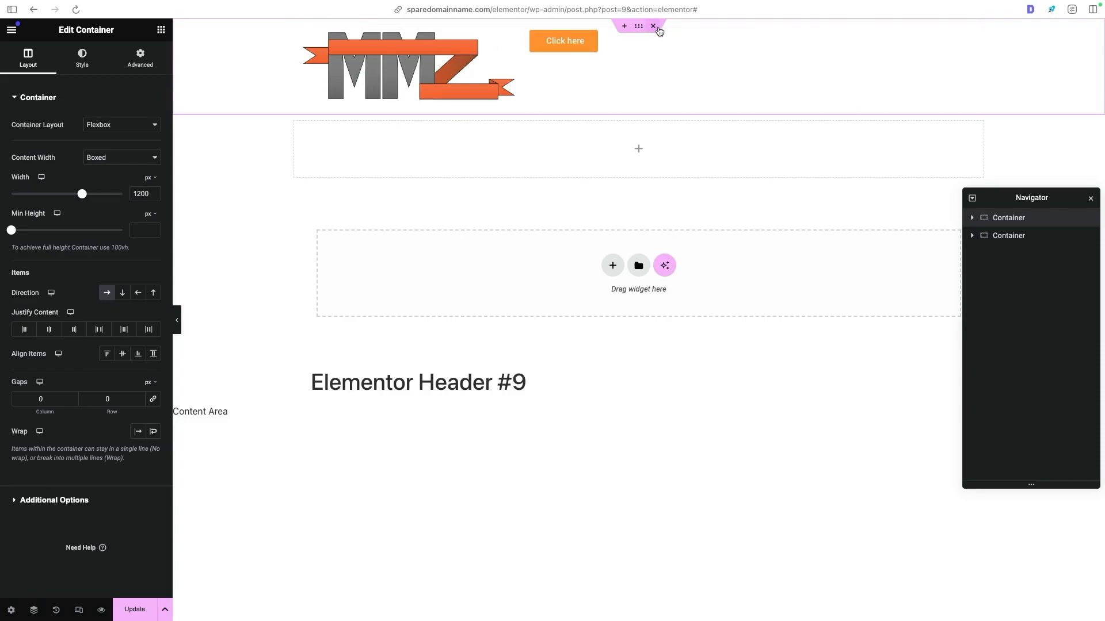
# - Delete the header container and restore it from the editing history
pyautogui.click(656, 27)
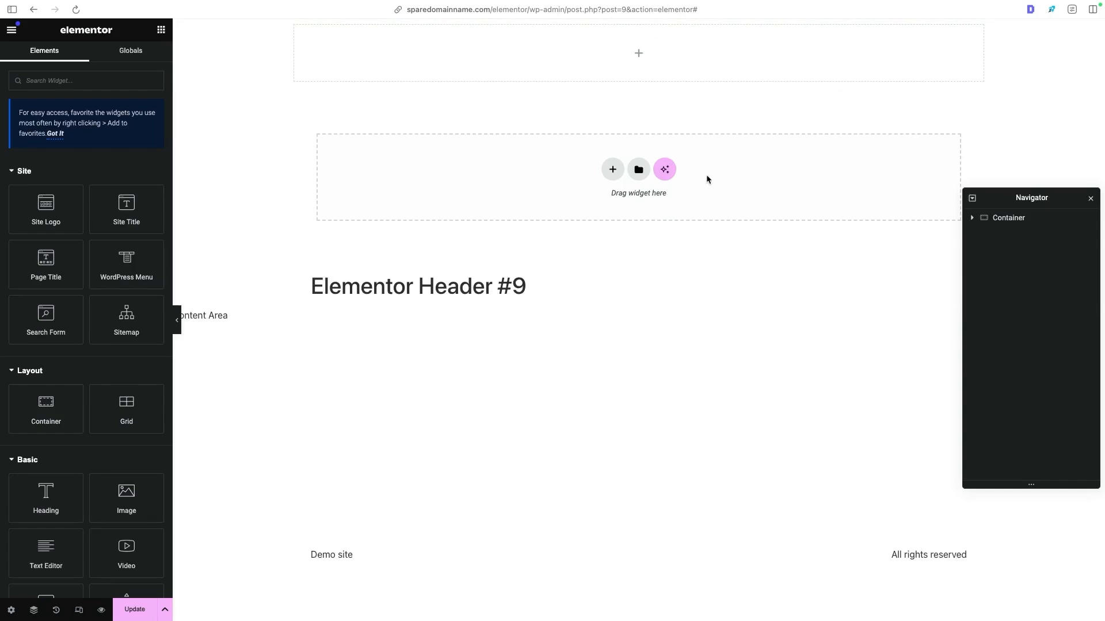
pyautogui.click(56, 611)
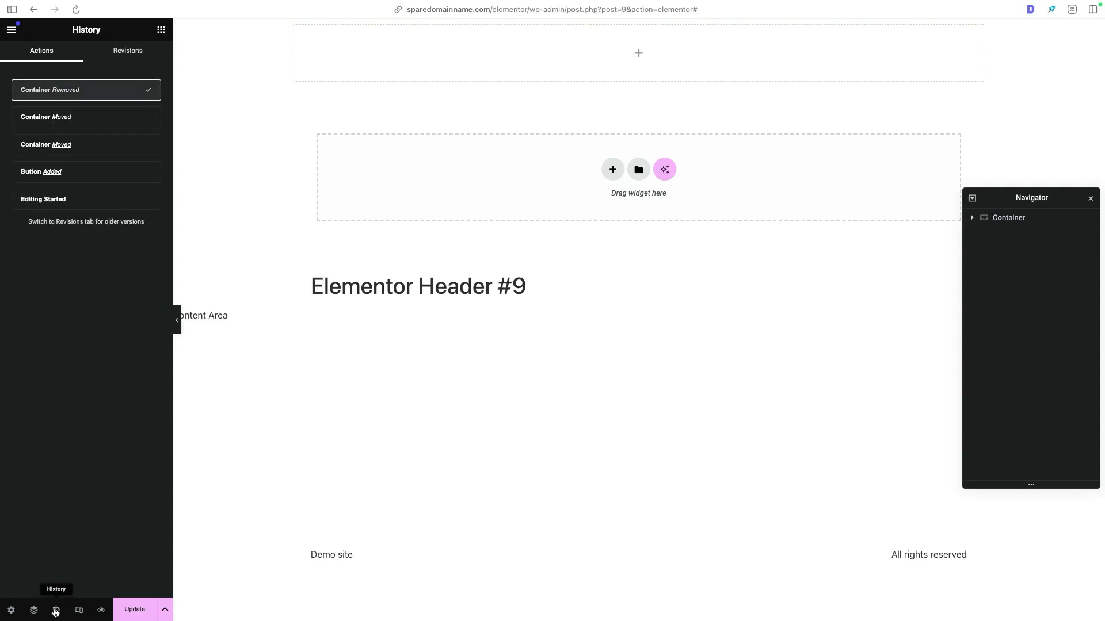
pyautogui.click(108, 117)
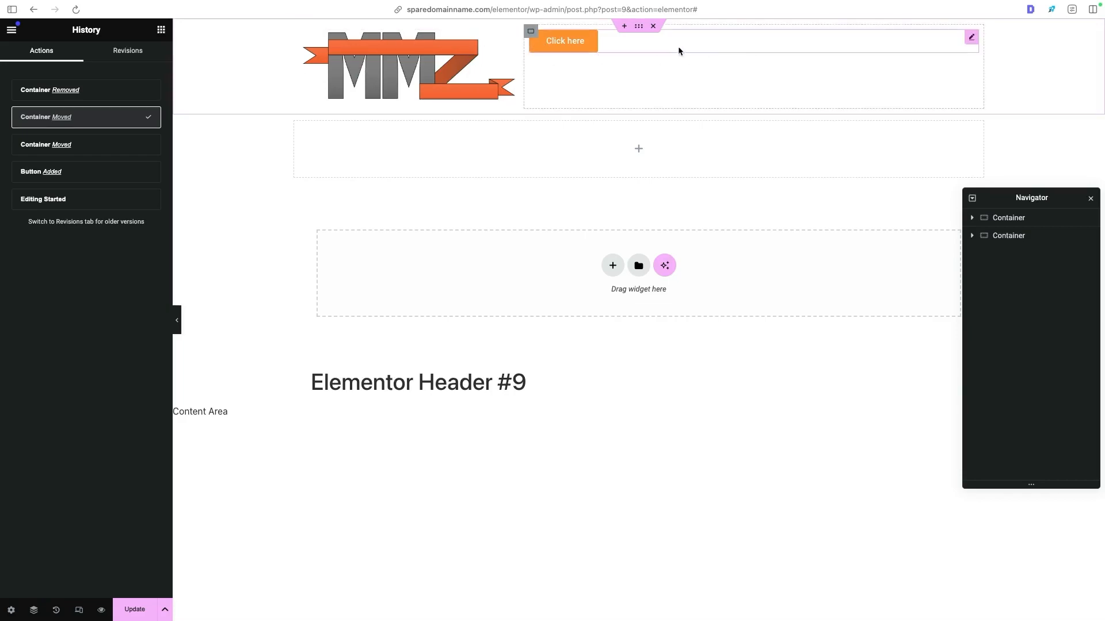
# - Vertically center the items of the outer header container holding the logo and button
pyautogui.click(640, 28)
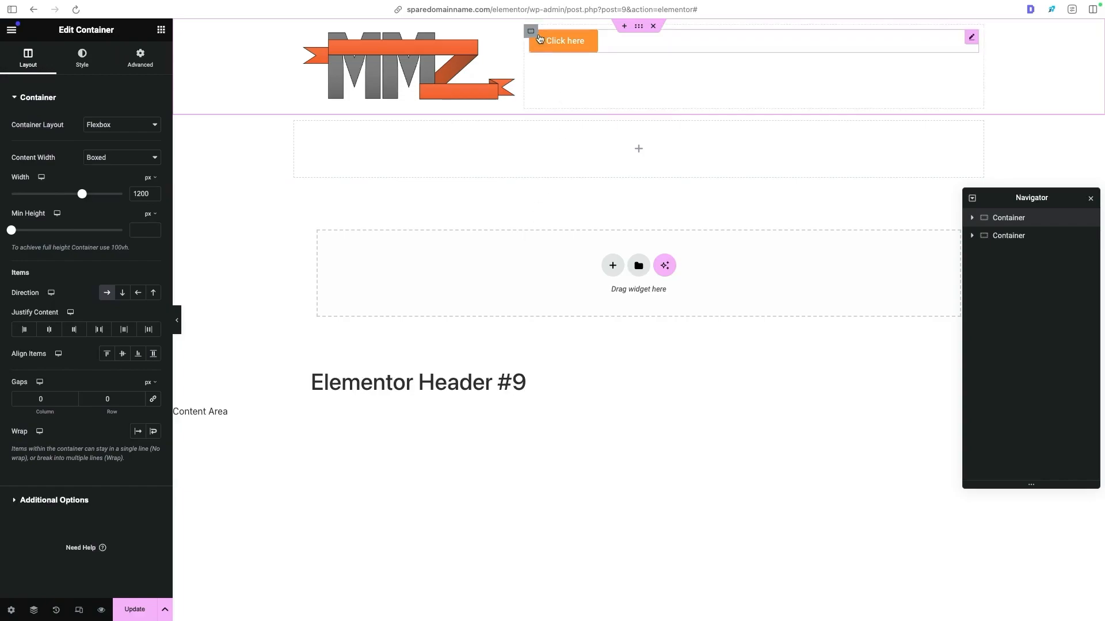
pyautogui.click(403, 48)
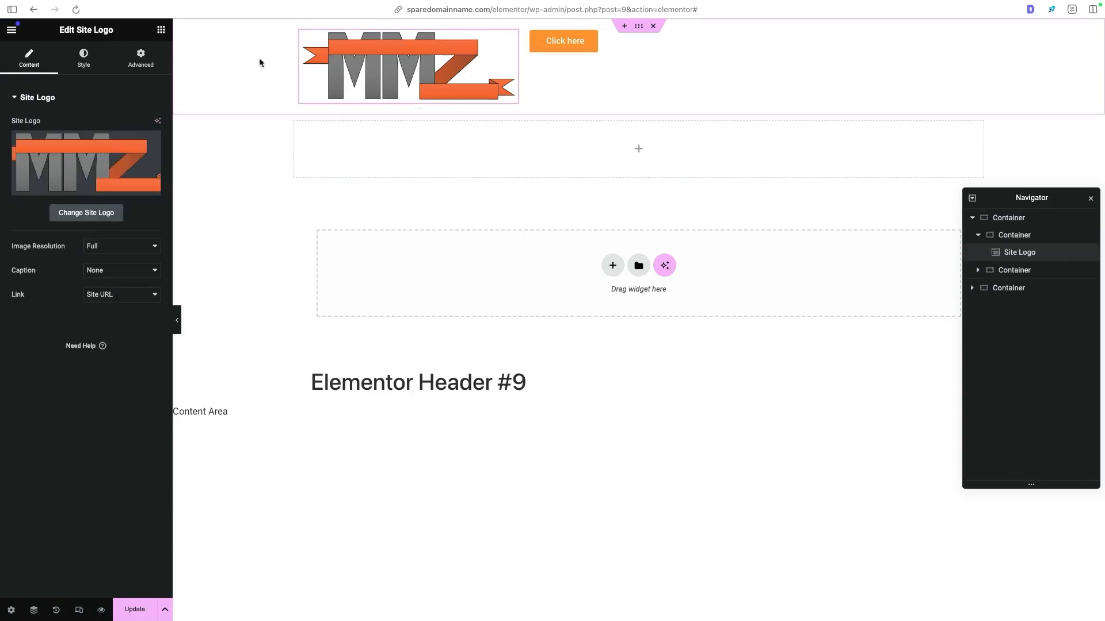
pyautogui.moveTo(77, 30); pyautogui.dragTo(114, 30)
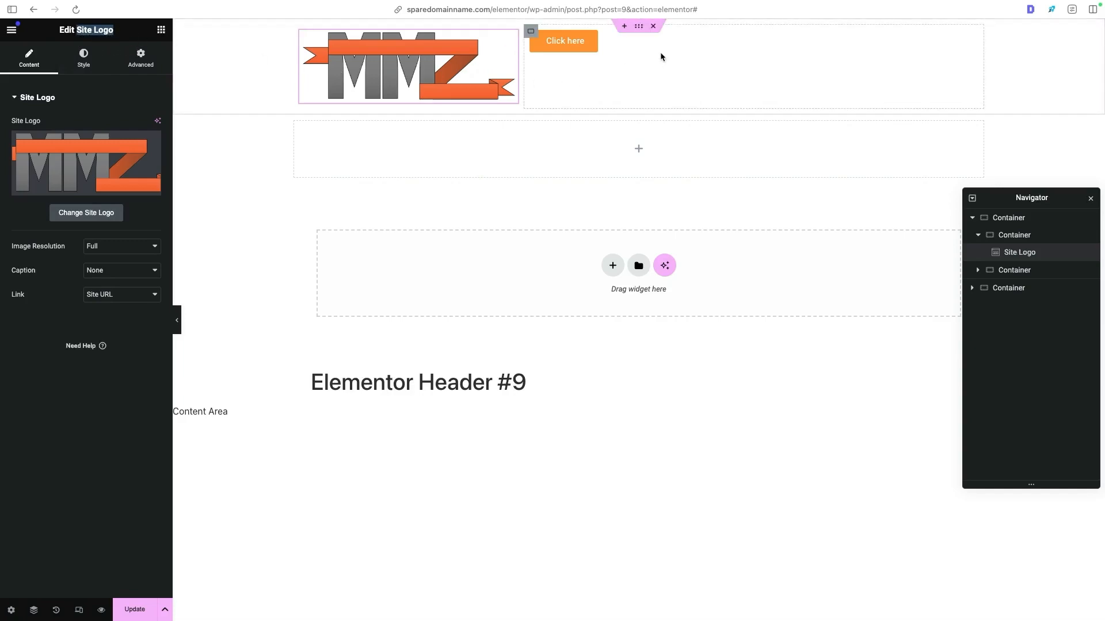
pyautogui.click(641, 32)
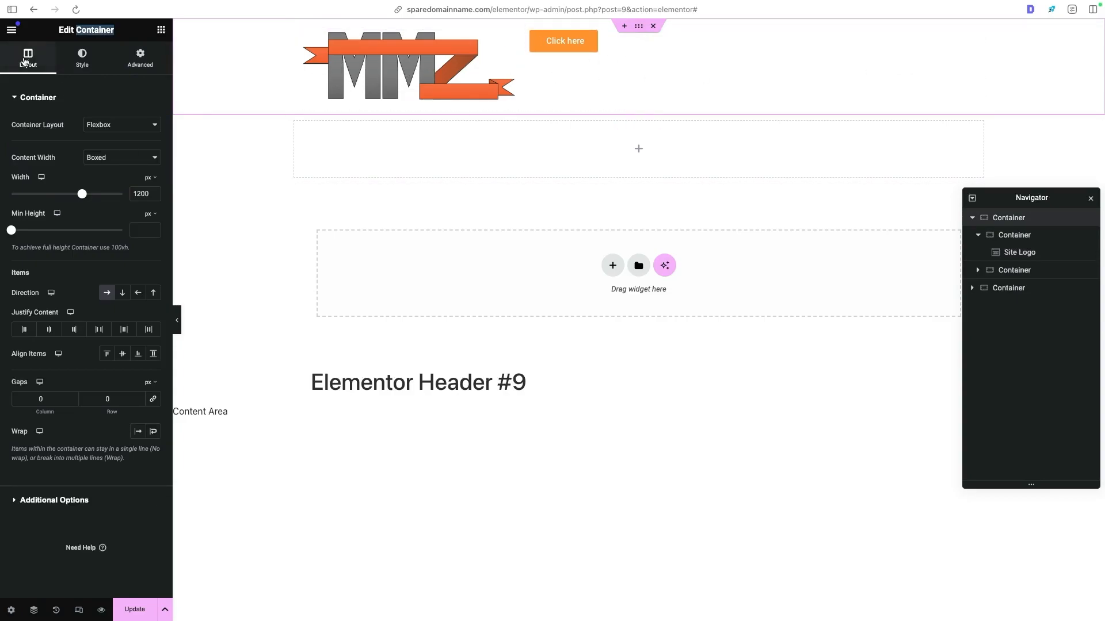
pyautogui.click(43, 71)
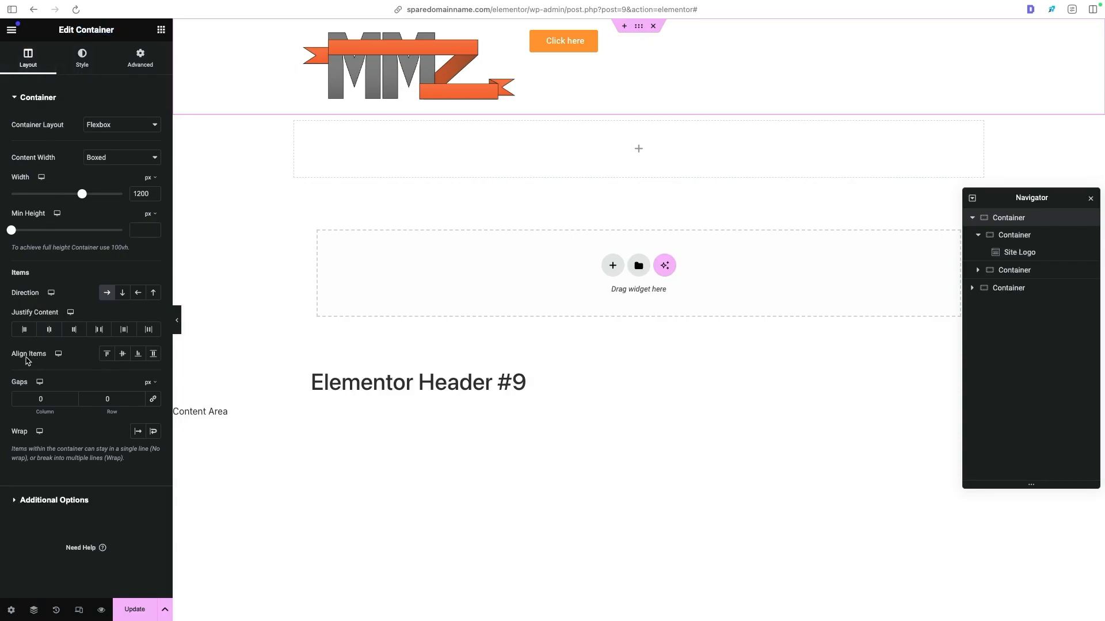
pyautogui.moveTo(10, 354); pyautogui.dragTo(74, 359)
pyautogui.click(73, 359)
pyautogui.click(127, 358)
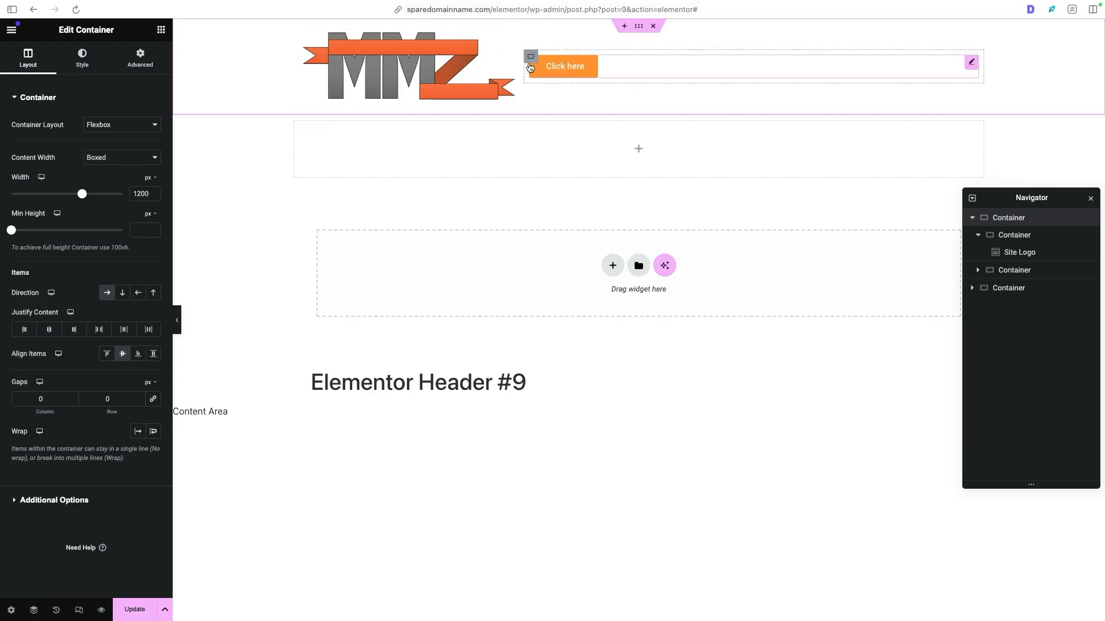
# - Try center alignment on the header button, then align it to the right of its container
pyautogui.click(617, 71)
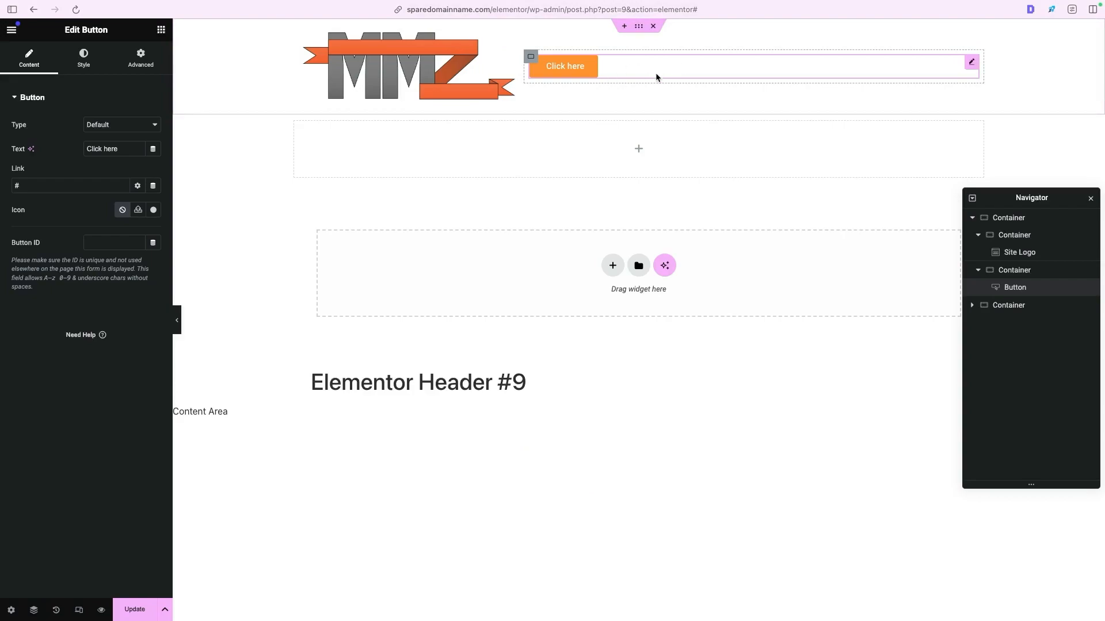
pyautogui.click(84, 61)
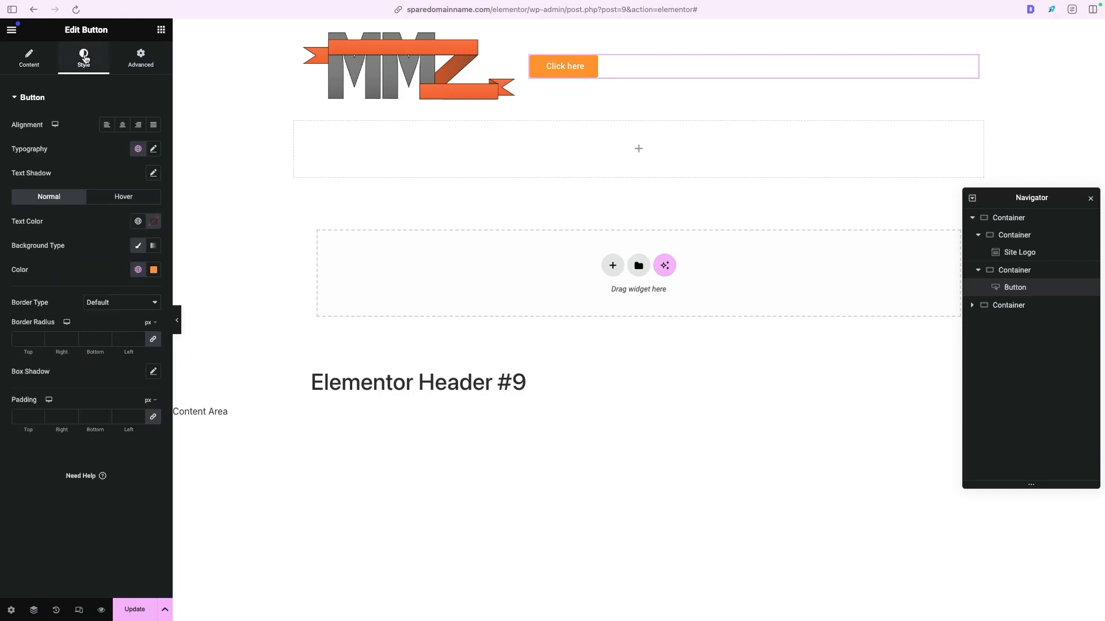
pyautogui.click(123, 125)
pyautogui.click(141, 127)
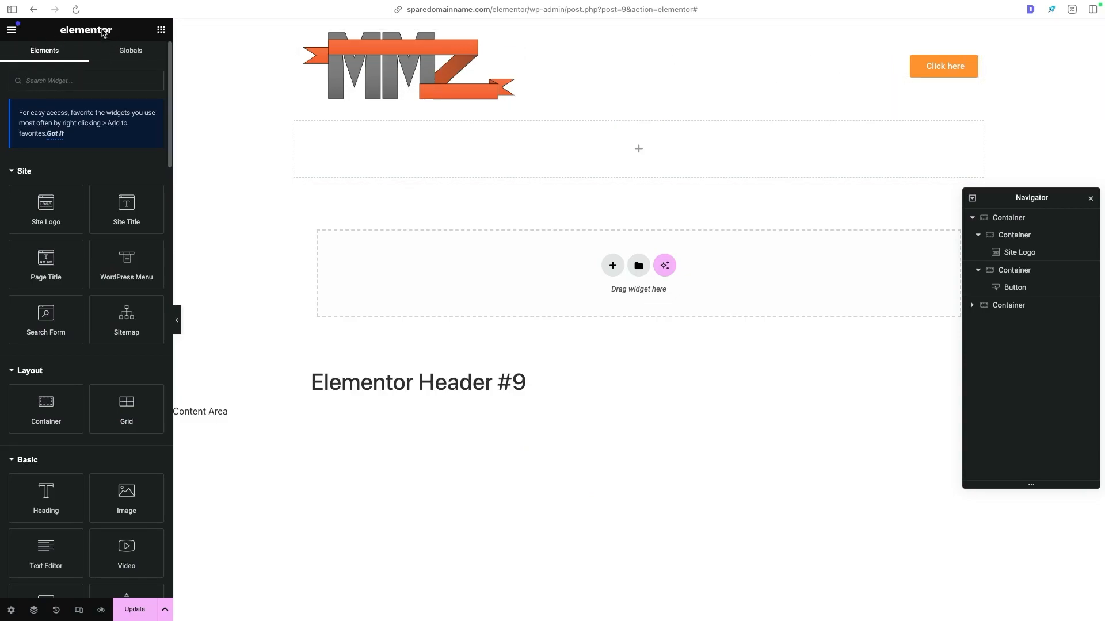
# - Add an Icon Box widget below the header button and set their container's direction to a horizontal row
pyautogui.click(162, 32)
pyautogui.write('icon')
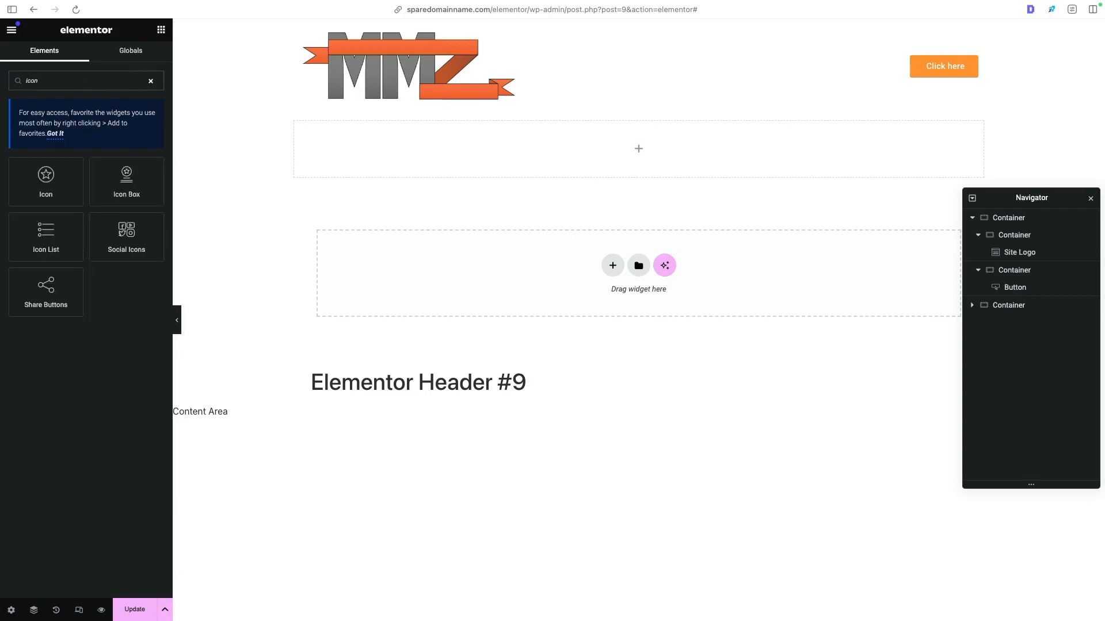
pyautogui.moveTo(131, 187); pyautogui.dragTo(935, 82)
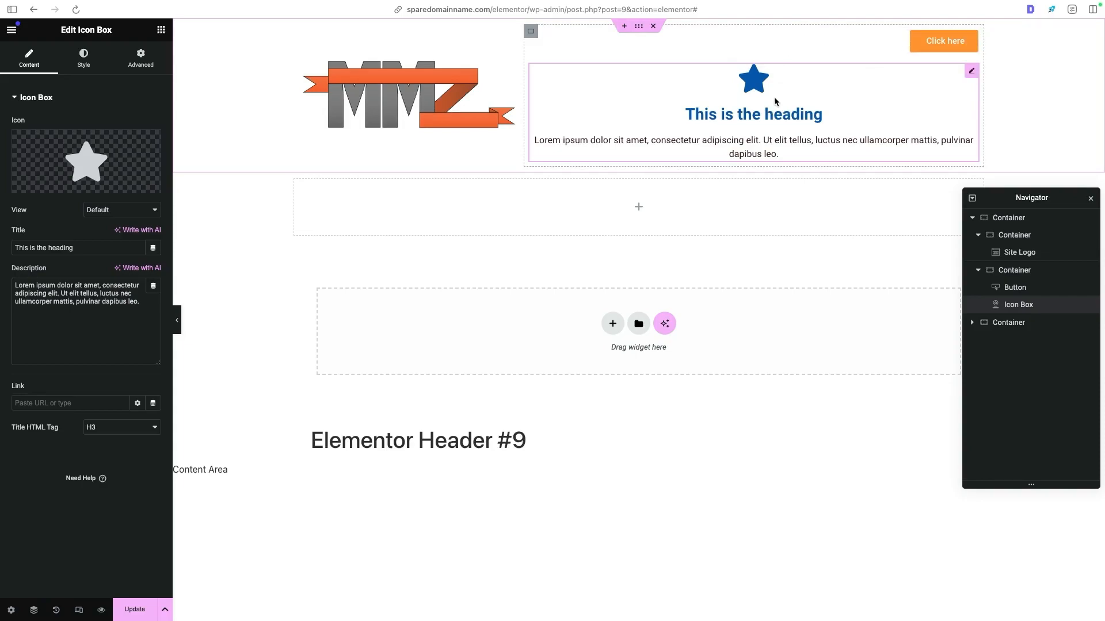
pyautogui.click(531, 32)
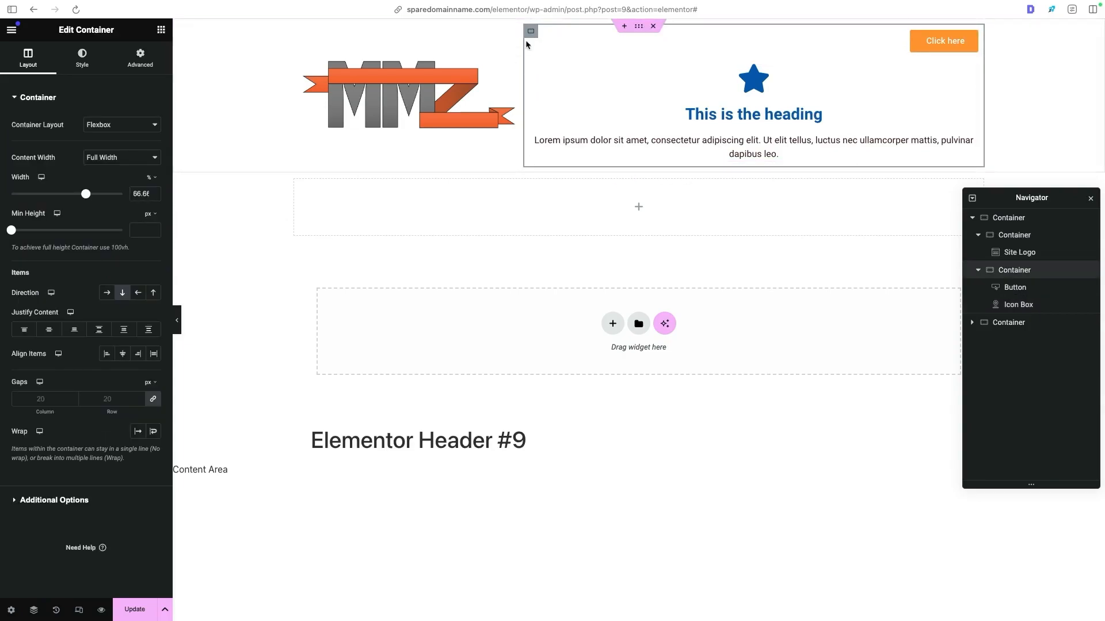
pyautogui.click(106, 294)
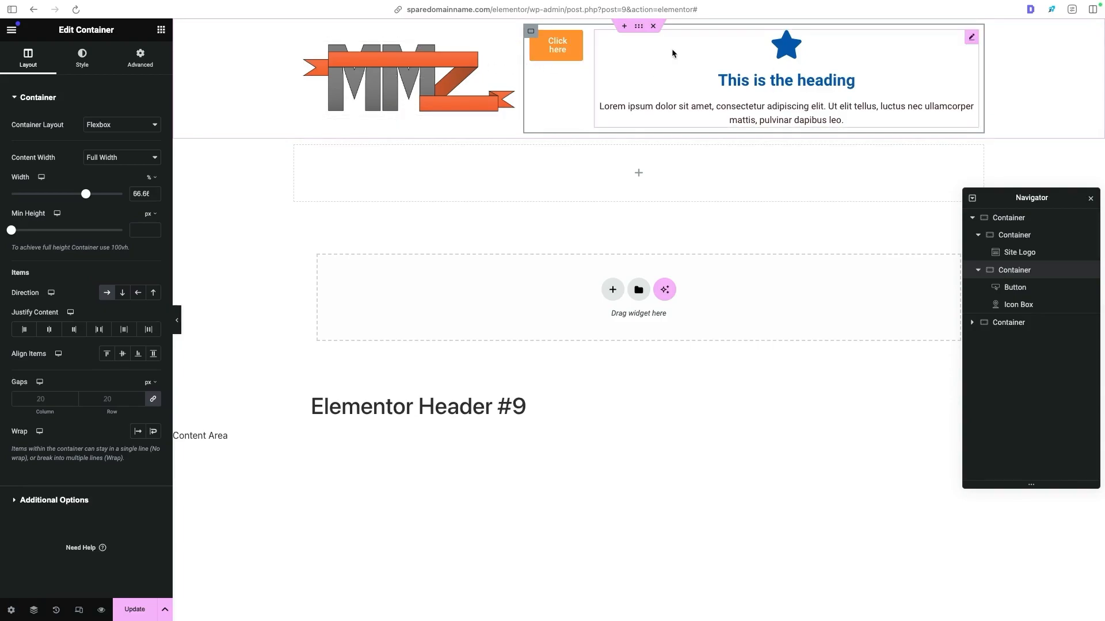
# - Place the icon box's icon to the left of its text and set the vertical alignment to Middle
pyautogui.click(740, 54)
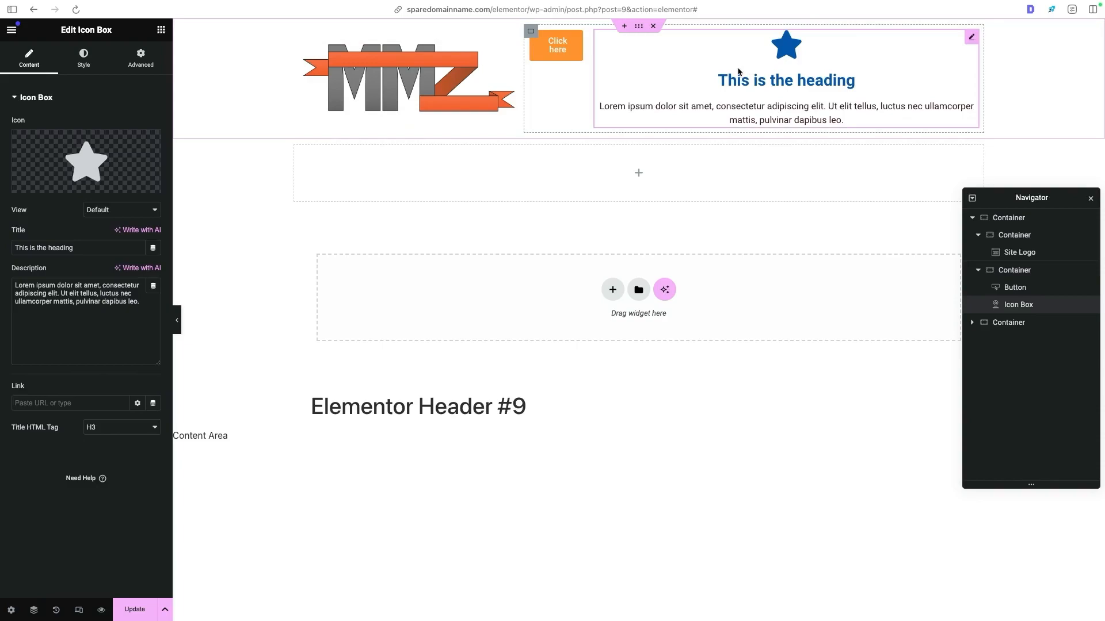
pyautogui.click(89, 67)
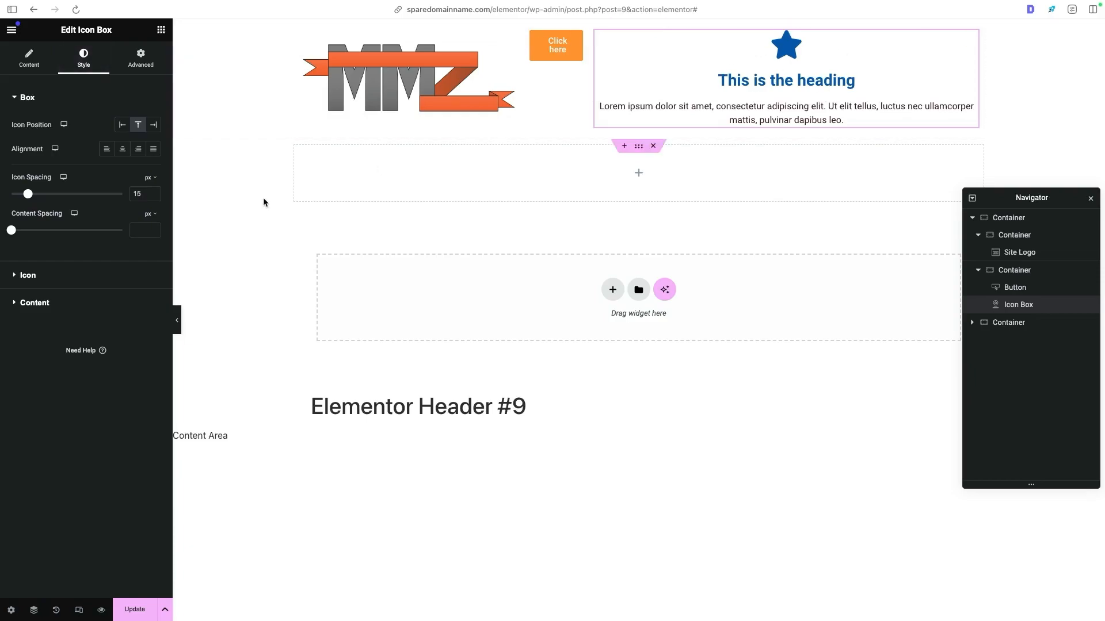
pyautogui.click(123, 125)
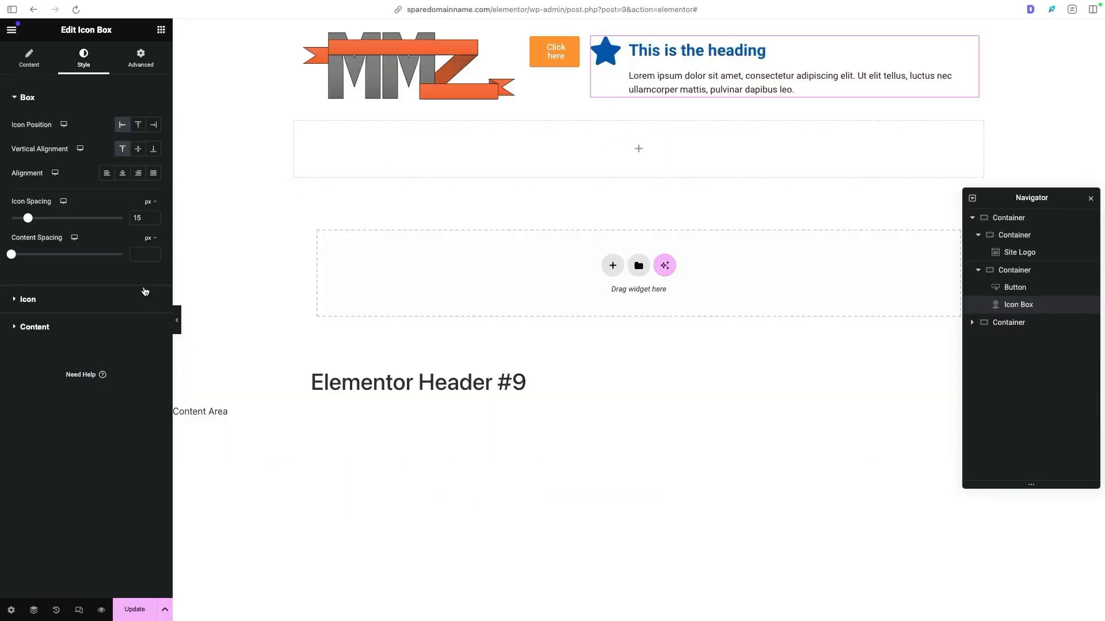
pyautogui.click(140, 153)
# - Try the H1 and then the H2 global font on the icon box's title
pyautogui.click(37, 327)
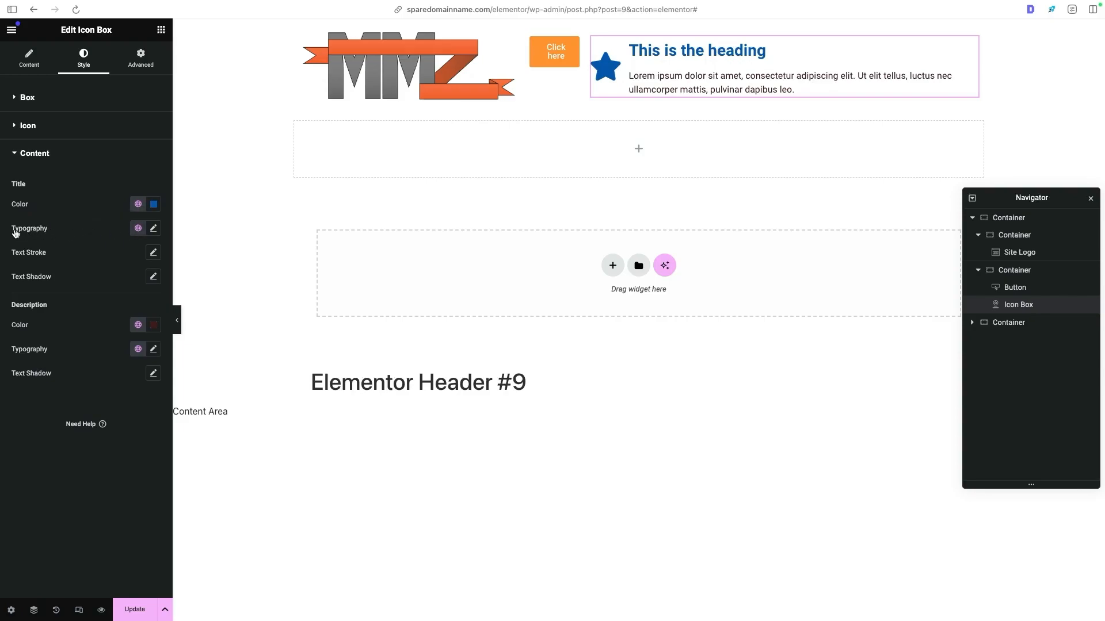
pyautogui.click(138, 230)
pyautogui.scroll(-1, 113, 299)
pyautogui.scroll(1, 113, 299)
pyautogui.click(106, 357)
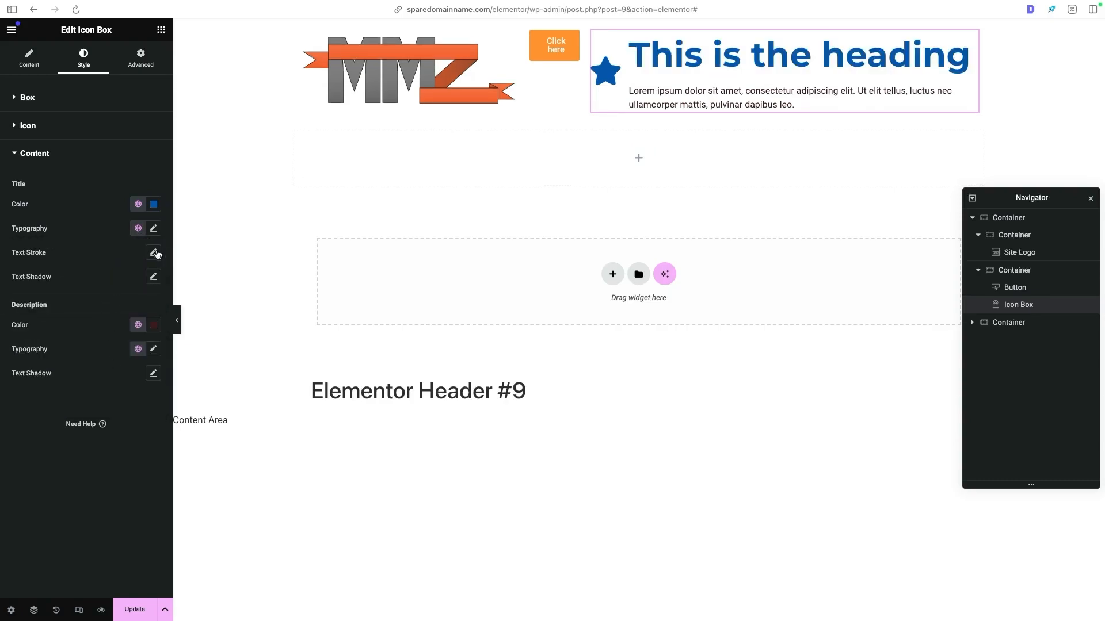
pyautogui.click(138, 228)
pyautogui.scroll(-1, 75, 294)
pyautogui.click(86, 363)
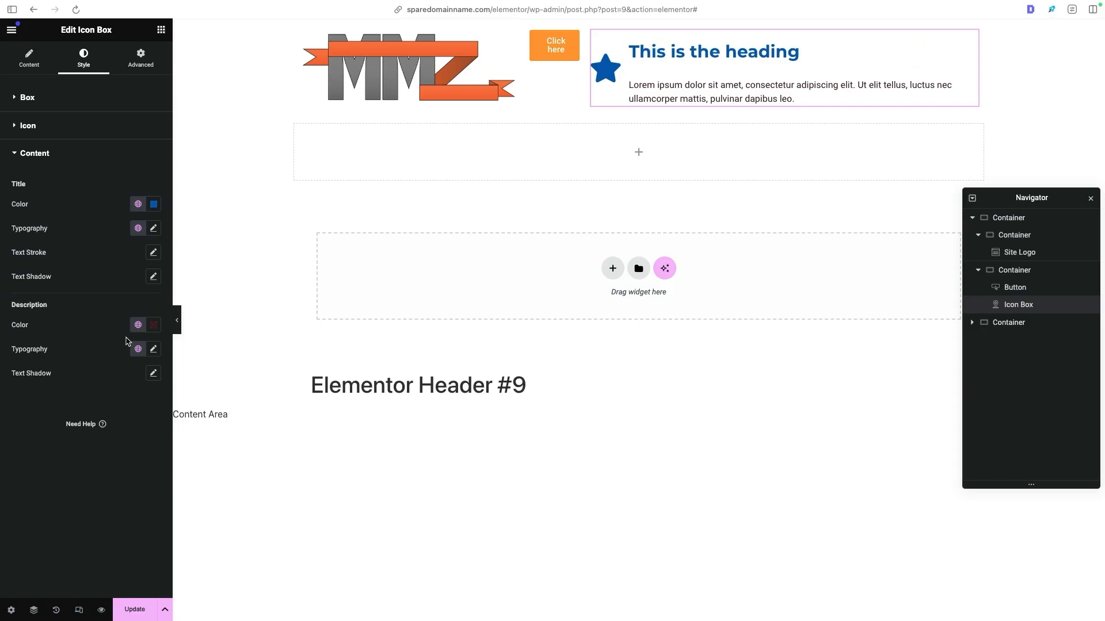
# - Try the Secondary global font on the icon box's title, then apply Primary
pyautogui.click(138, 348)
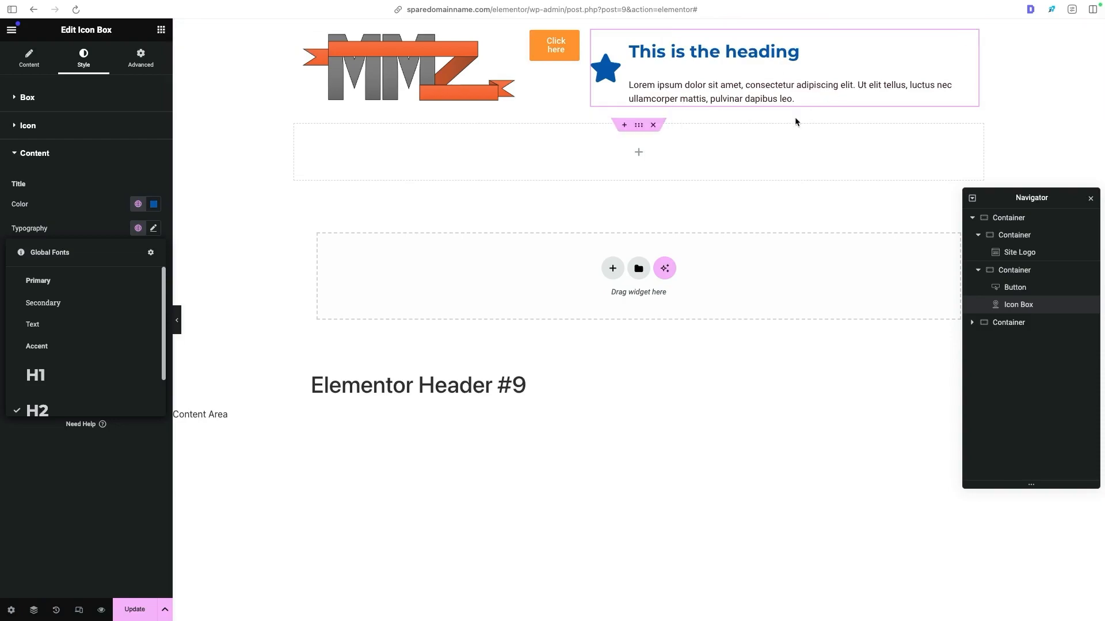
pyautogui.click(57, 303)
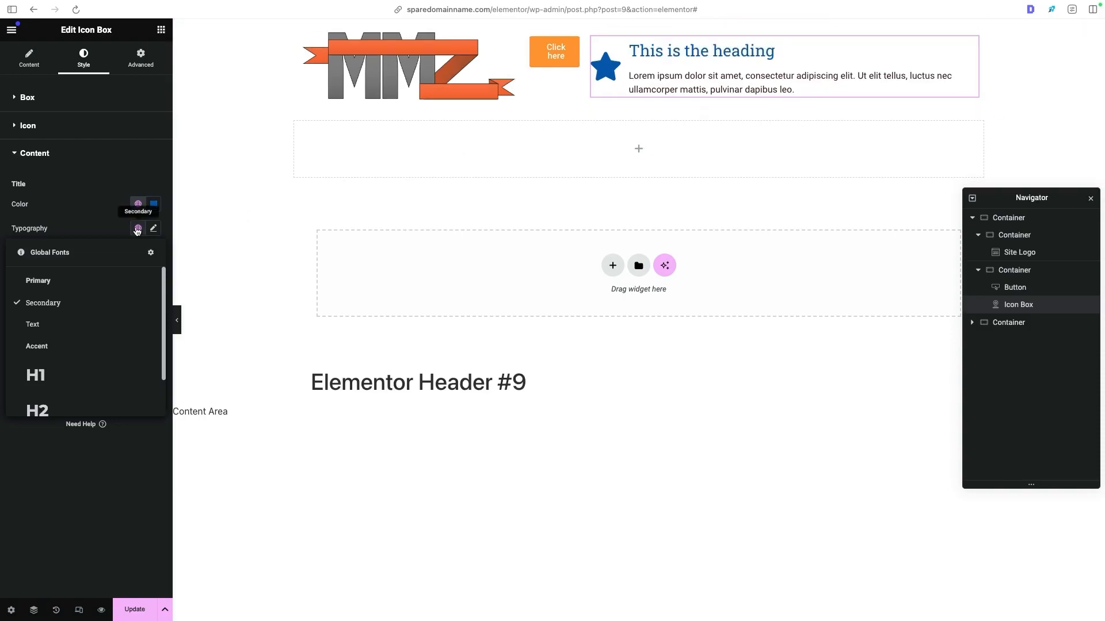
pyautogui.click(87, 280)
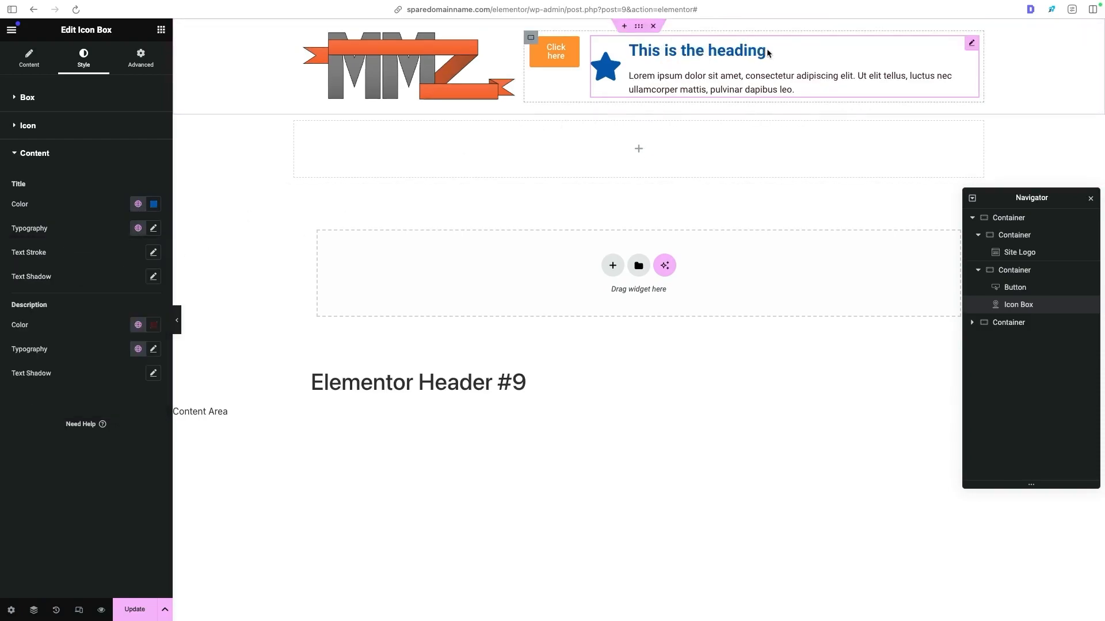
# - Customize the icon box title's typography with a size of 16 px and an empty line height
pyautogui.click(153, 229)
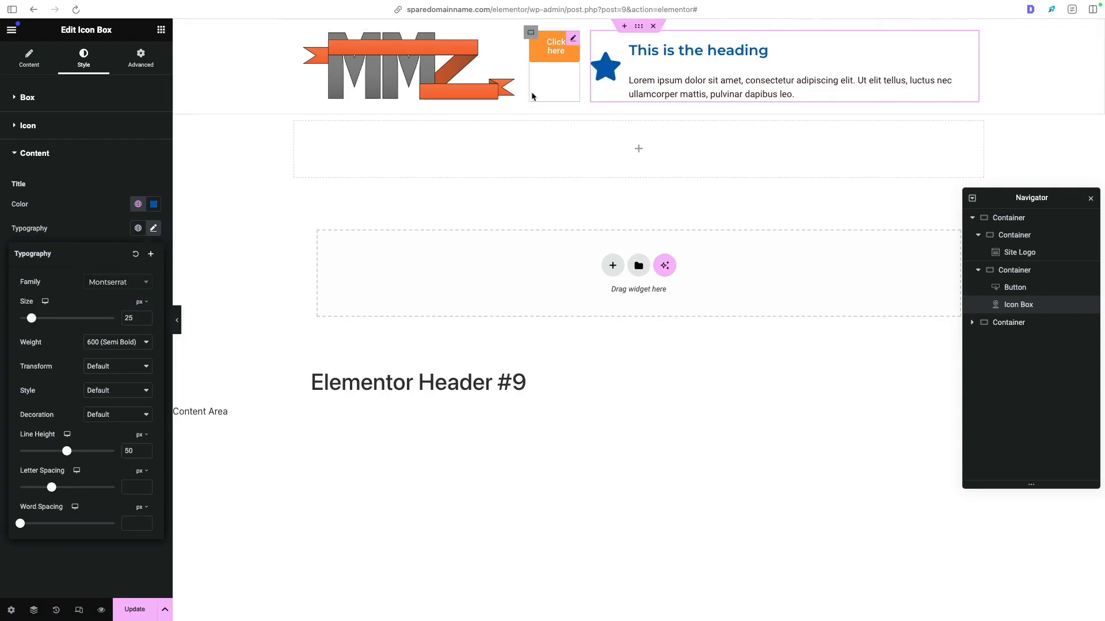
pyautogui.doubleClick(129, 318)
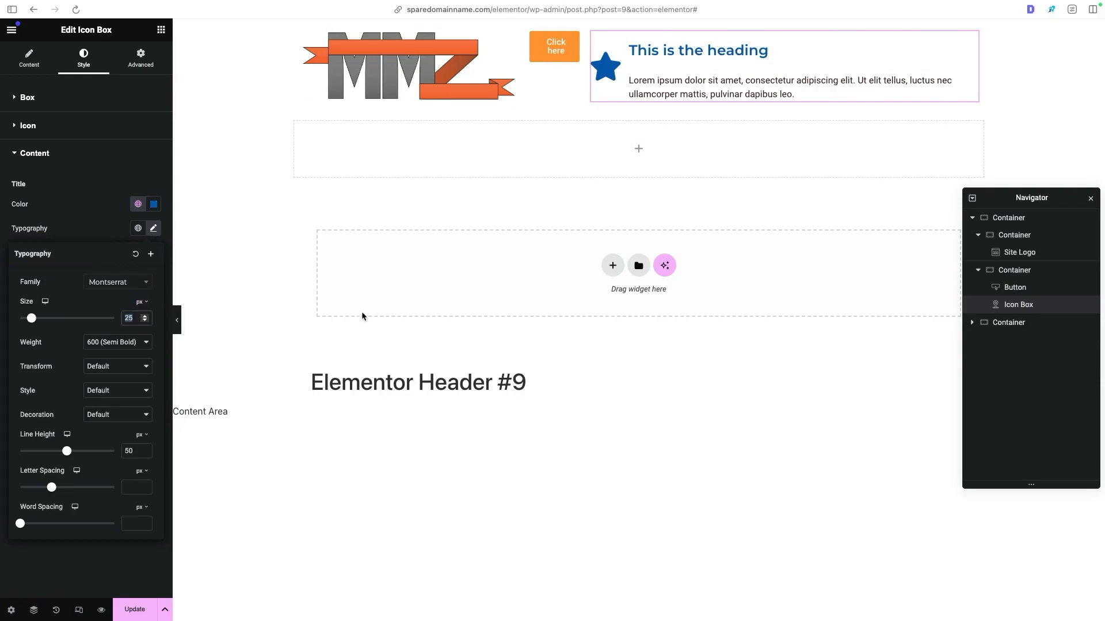
pyautogui.write('16')
pyautogui.press('Tab')
pyautogui.press('BackSpace')
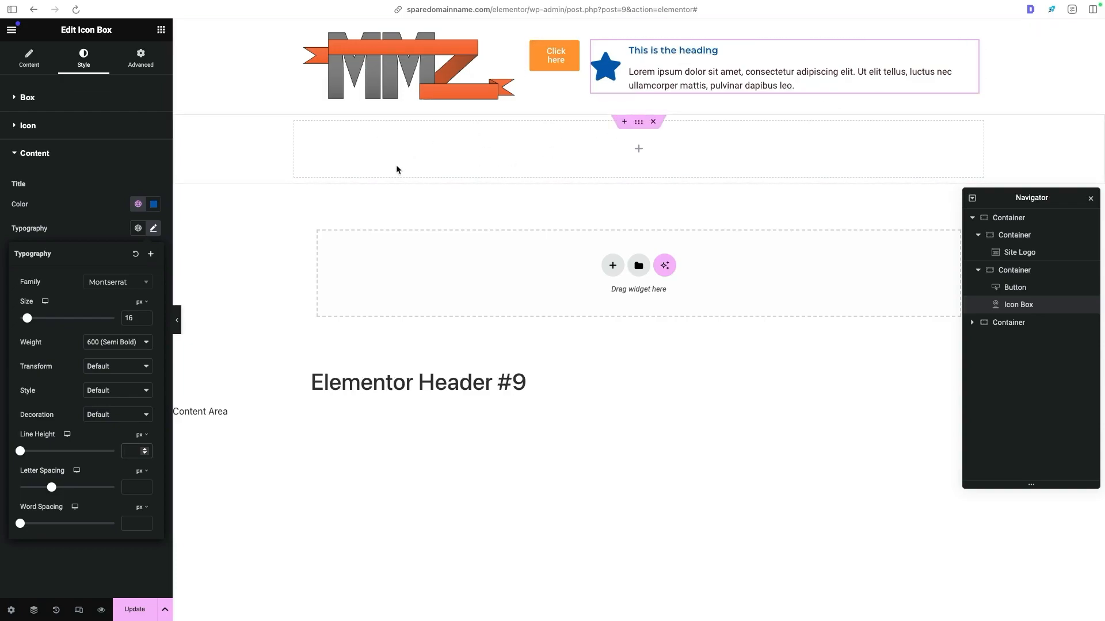
# - Save the icon box title's custom typography as a new global font named "Small Font"
pyautogui.click(152, 256)
pyautogui.moveTo(581, 324); pyautogui.dragTo(450, 329)
pyautogui.write('Small Font')
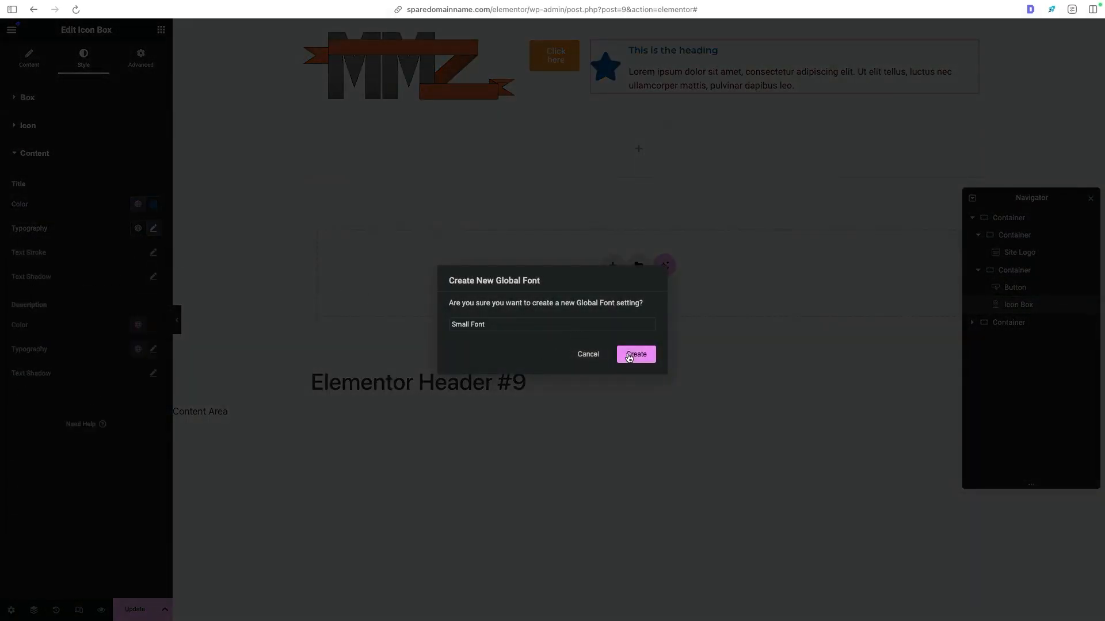
pyautogui.click(632, 355)
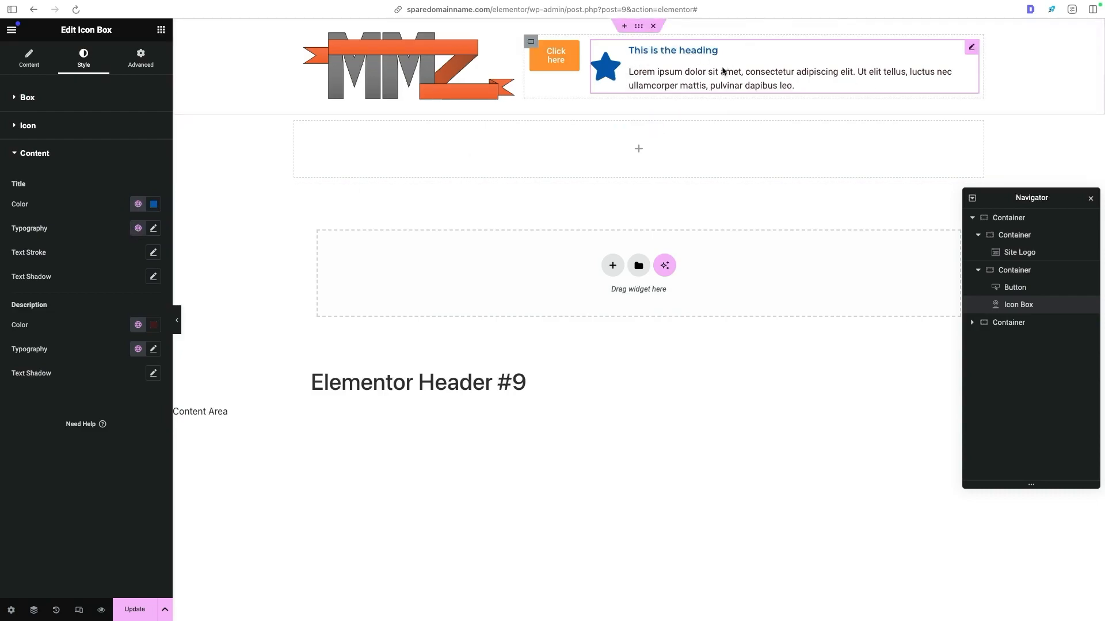
# - Check the call block on the Dawson Electric reference site and apply the H3 global font to the icon box's description
pyautogui.hotkey('ctrl', 'Tab')
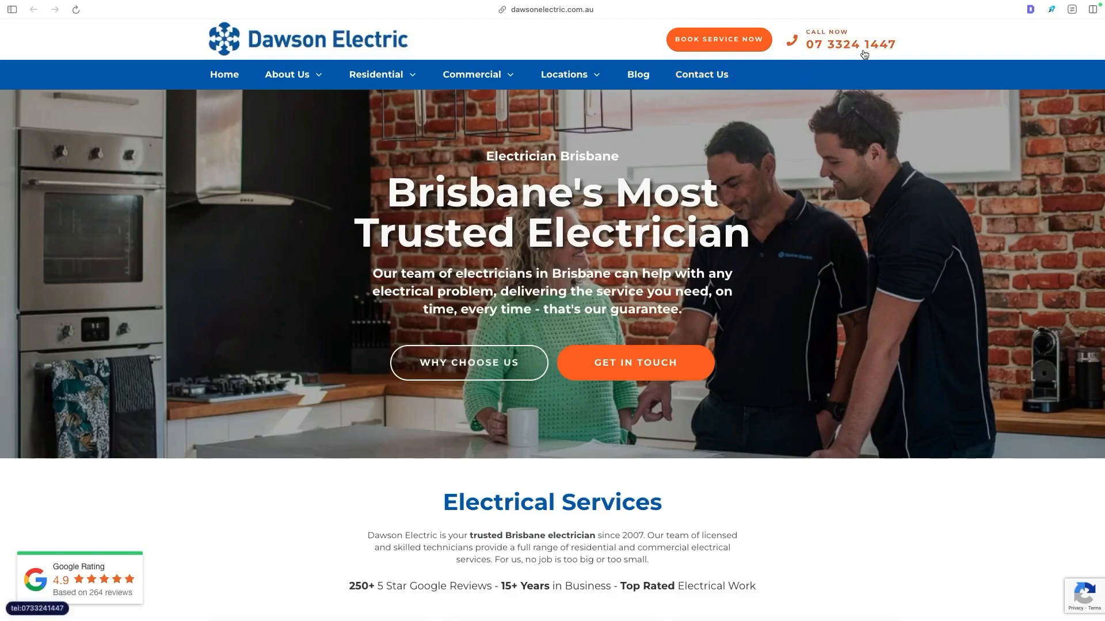
pyautogui.hotkey('ctrl', 'Tab')
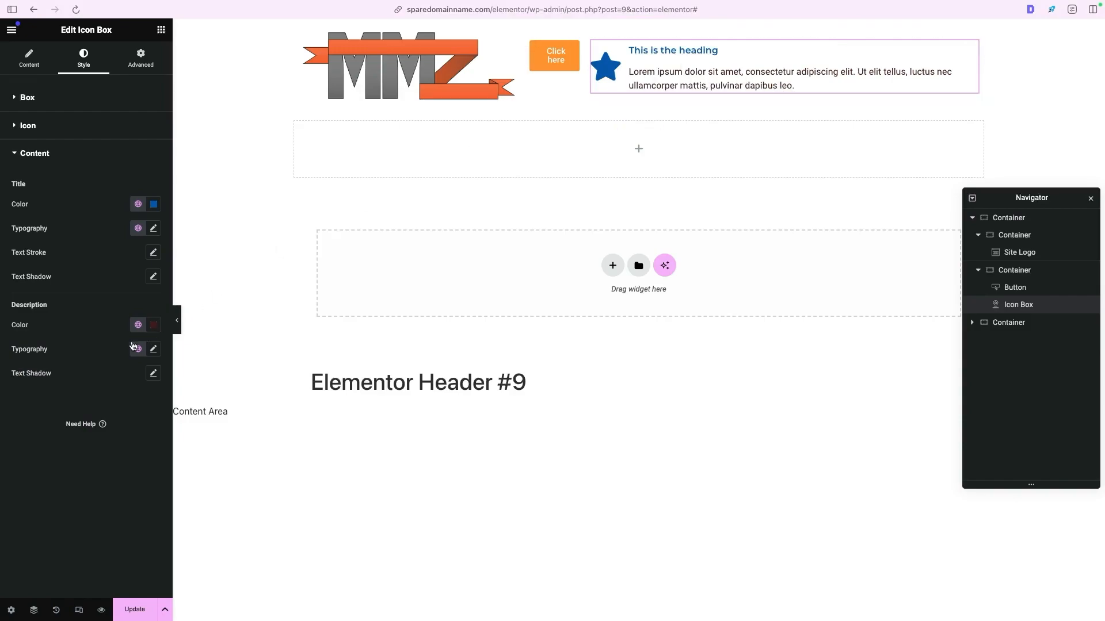
pyautogui.click(138, 349)
pyautogui.scroll(-2, 54, 520)
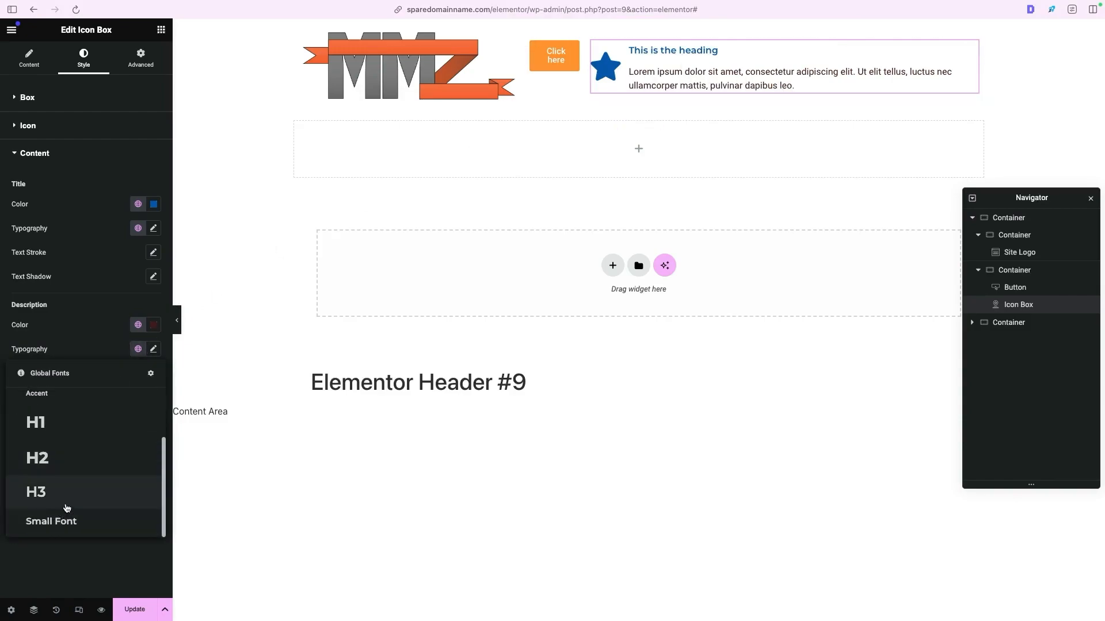
pyautogui.click(65, 510)
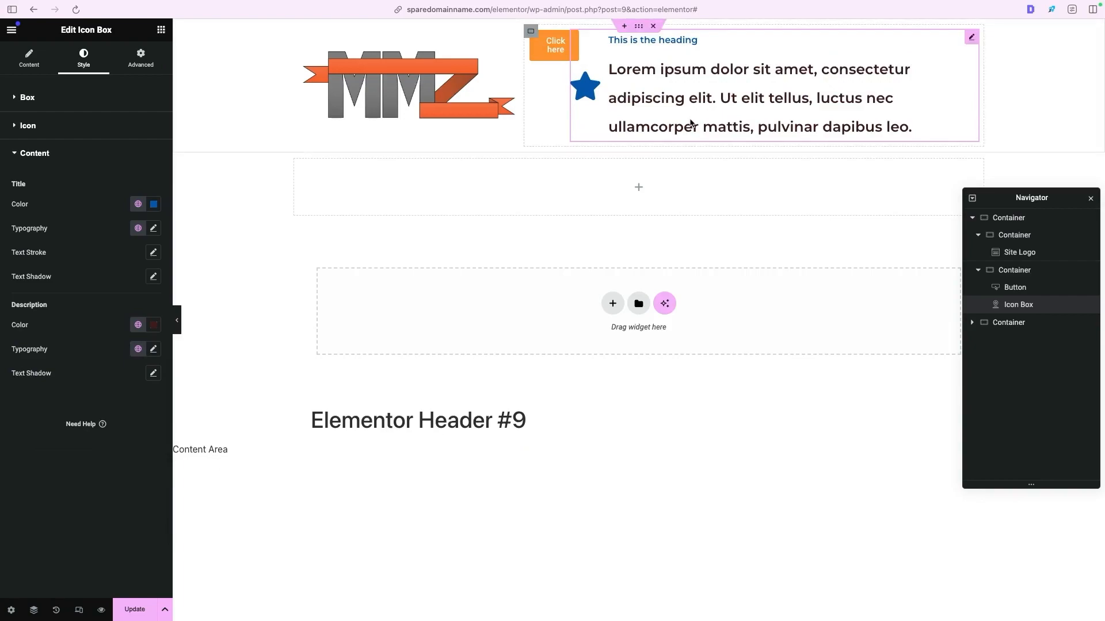
# - Set the icon box's title to "Call Now" and replace its description with the business phone number
pyautogui.click(42, 65)
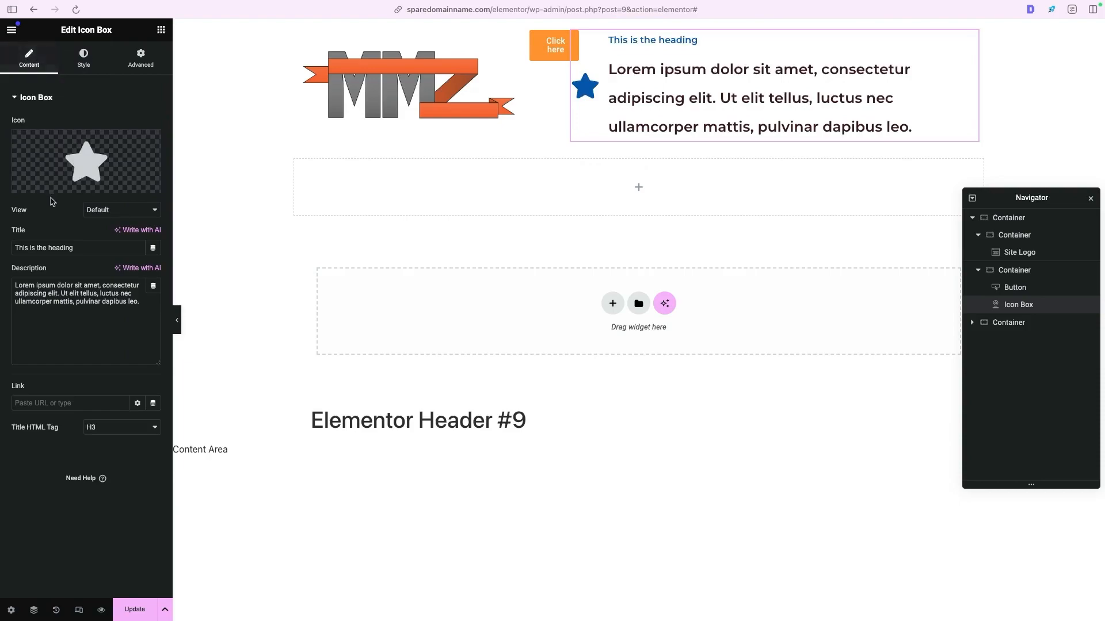
pyautogui.moveTo(16, 247); pyautogui.dragTo(77, 248)
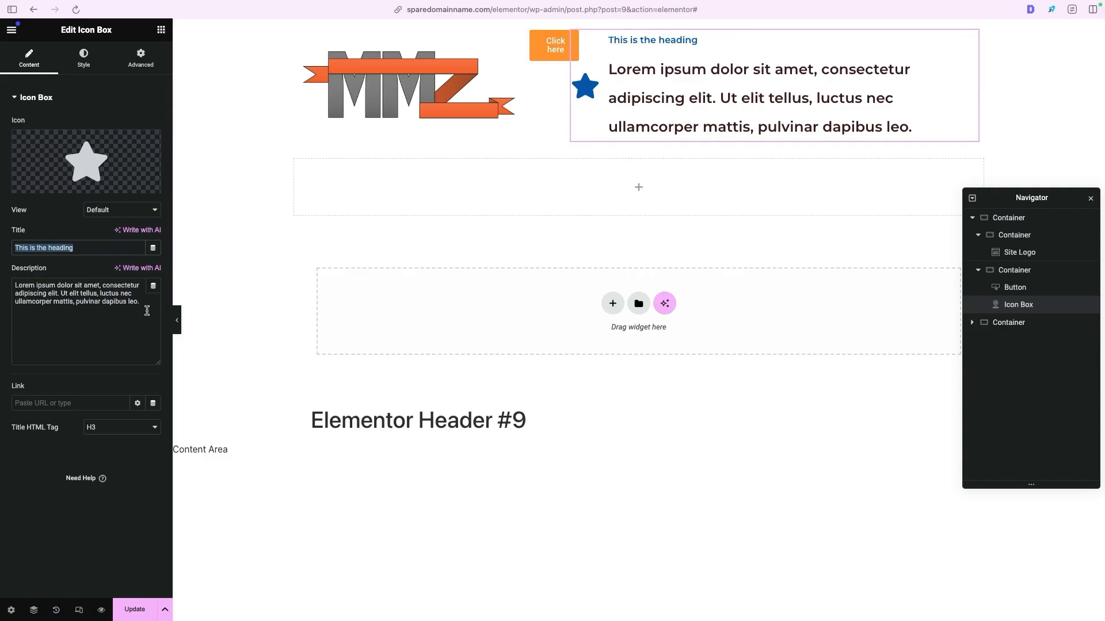
pyautogui.moveTo(143, 310); pyautogui.dragTo(29, 281)
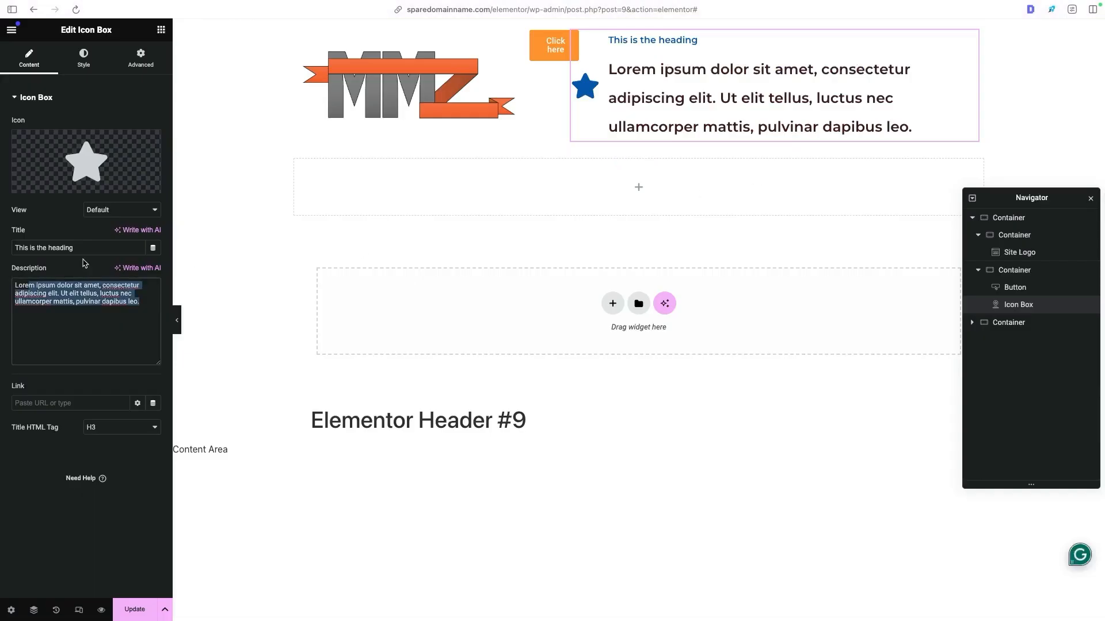
pyautogui.tripleClick(103, 254)
pyautogui.write('Call Now')
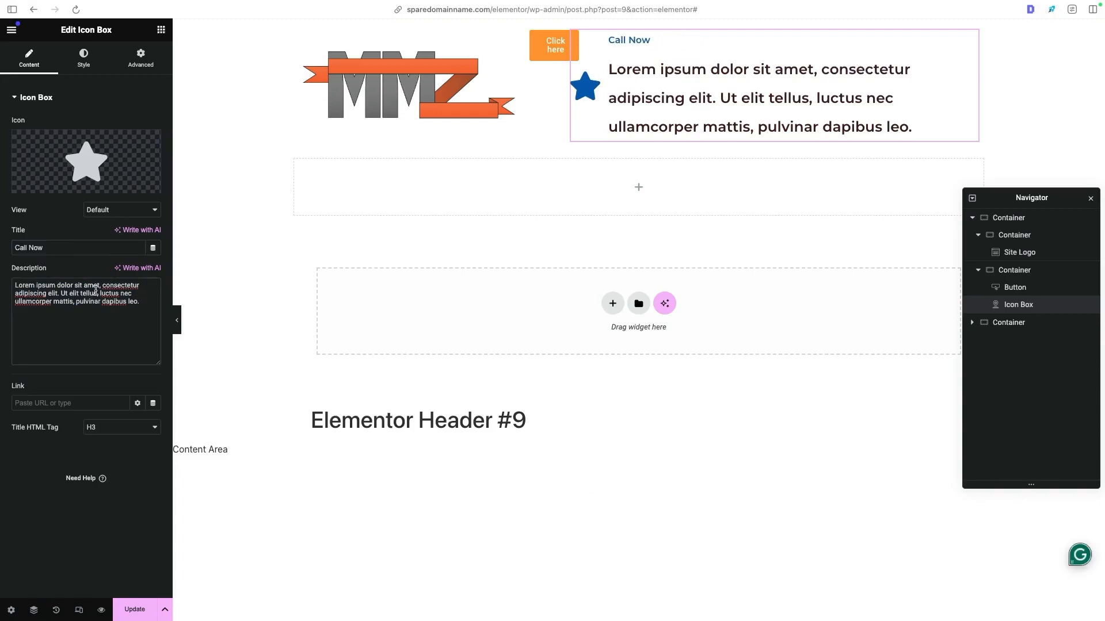
pyautogui.tripleClick(95, 290)
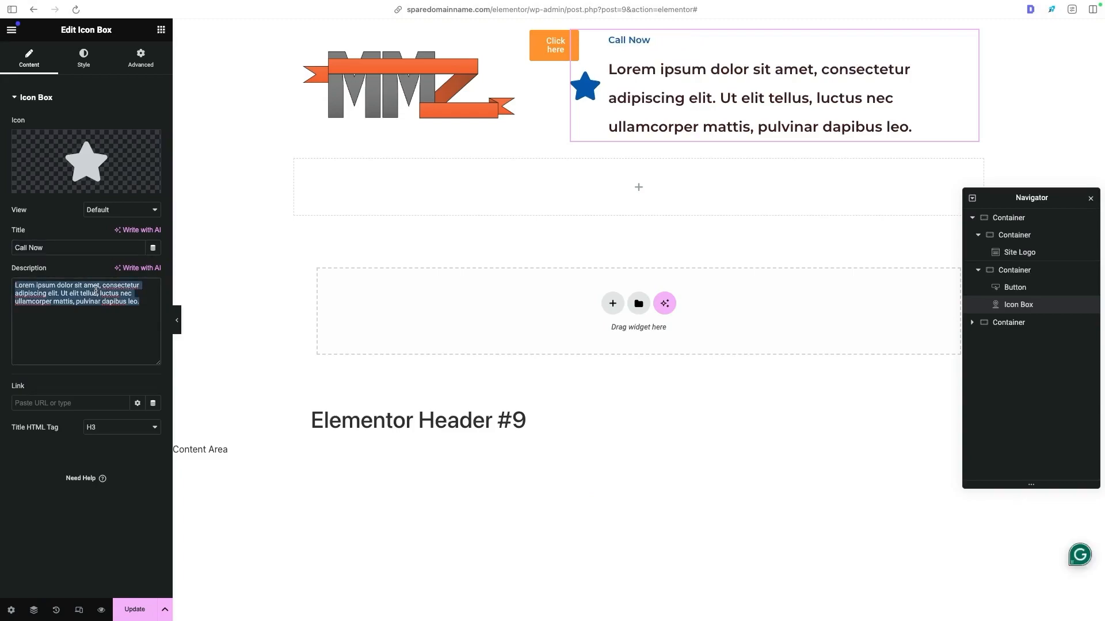
pyautogui.write('07 000 000')
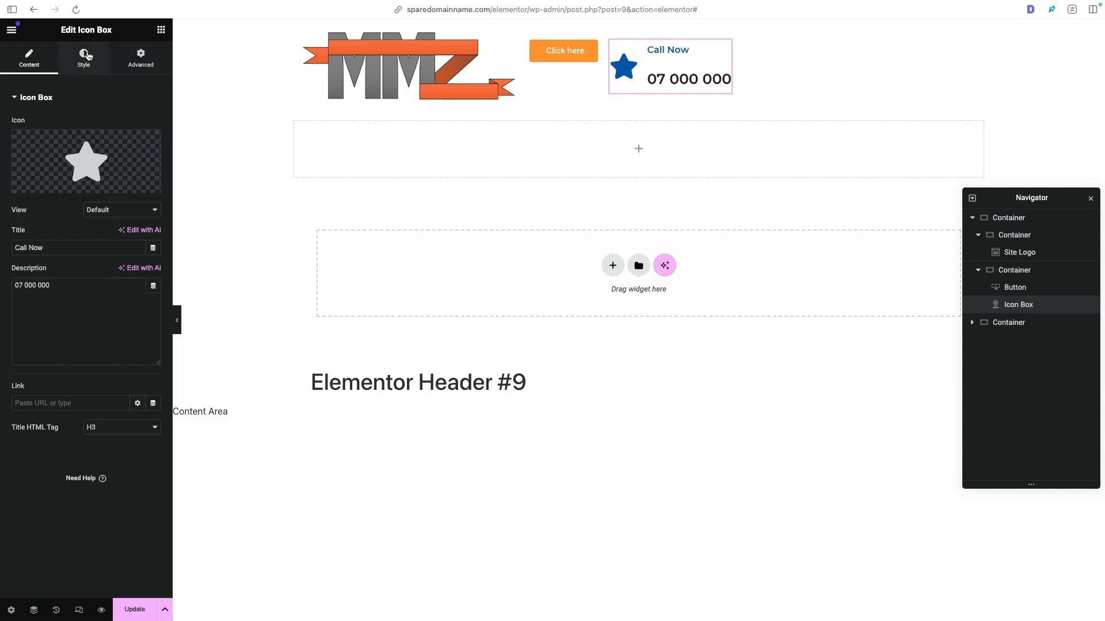
# - Set the icon box's content spacing to 0 px
pyautogui.click(86, 56)
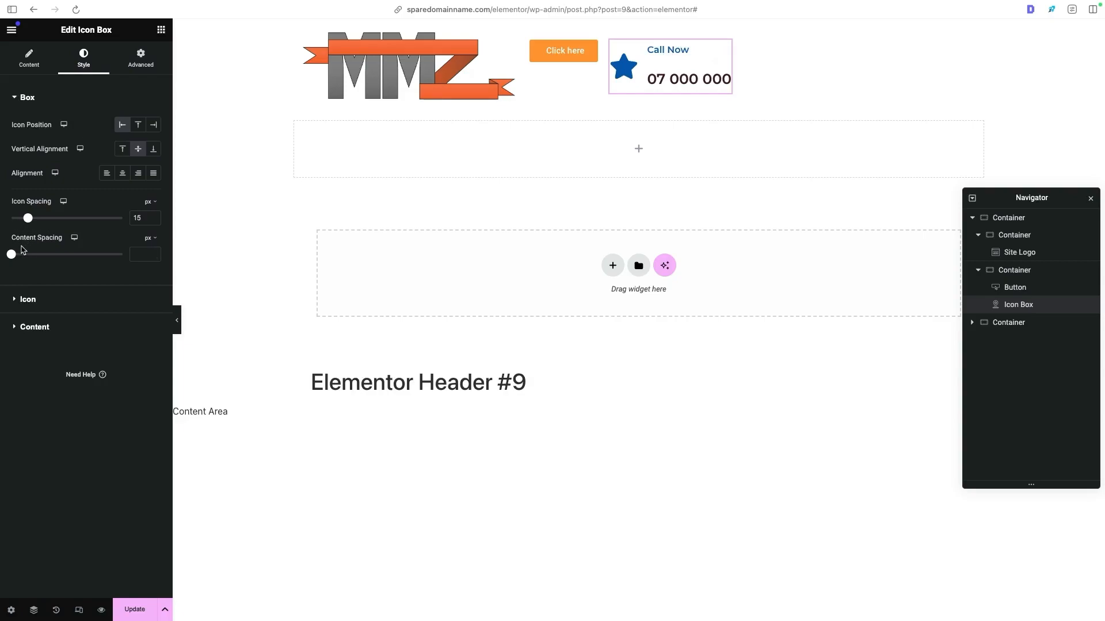
pyautogui.click(137, 255)
pyautogui.write('0')
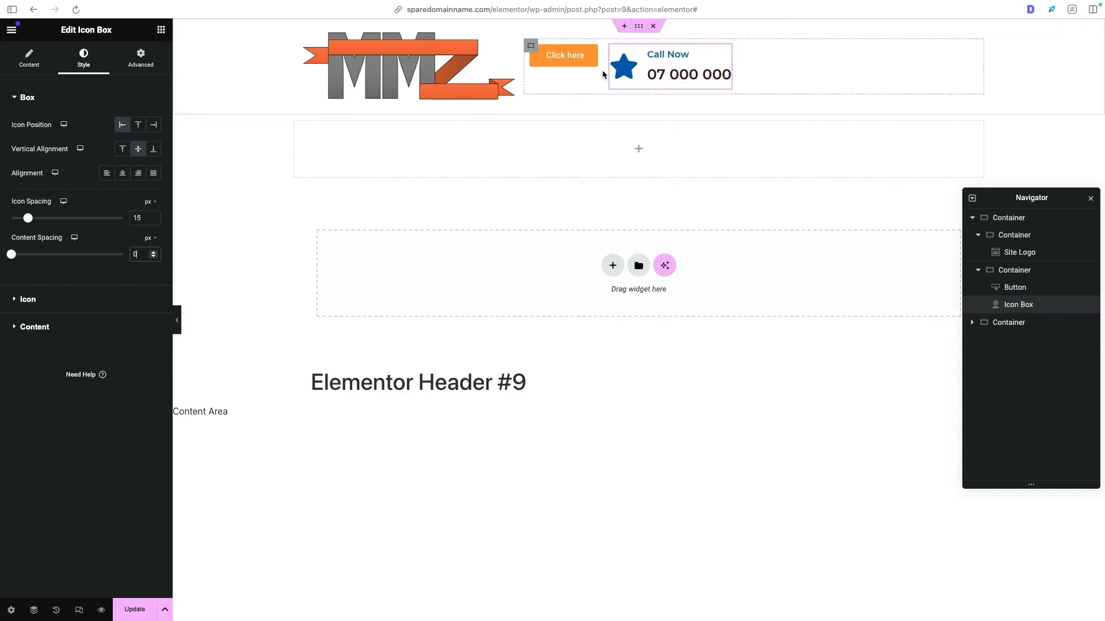
# - Following the Dawson Electric reference header, center the button and icon box vertically in their container and justify its content to End
pyautogui.hotkey('ctrl', 'Tab')
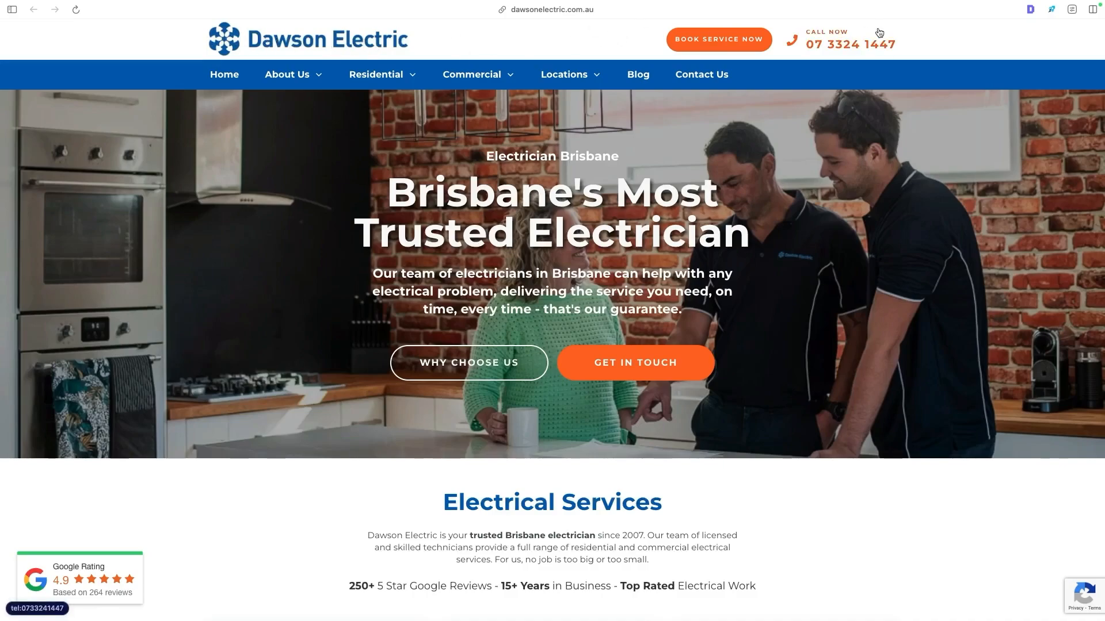
pyautogui.hotkey('ctrl', 'Tab')
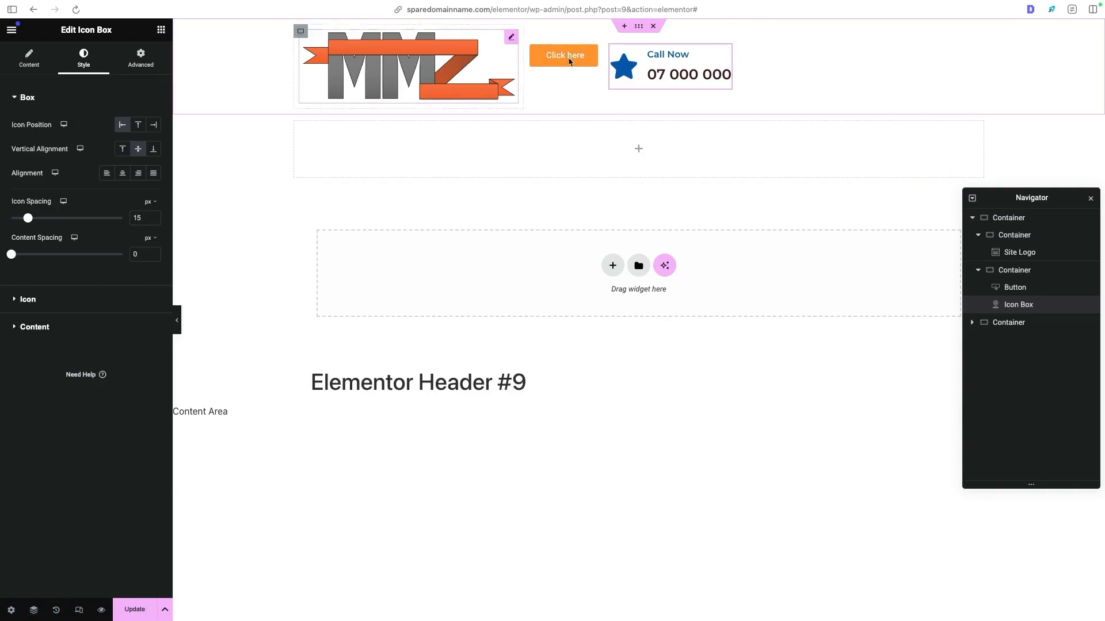
pyautogui.click(530, 51)
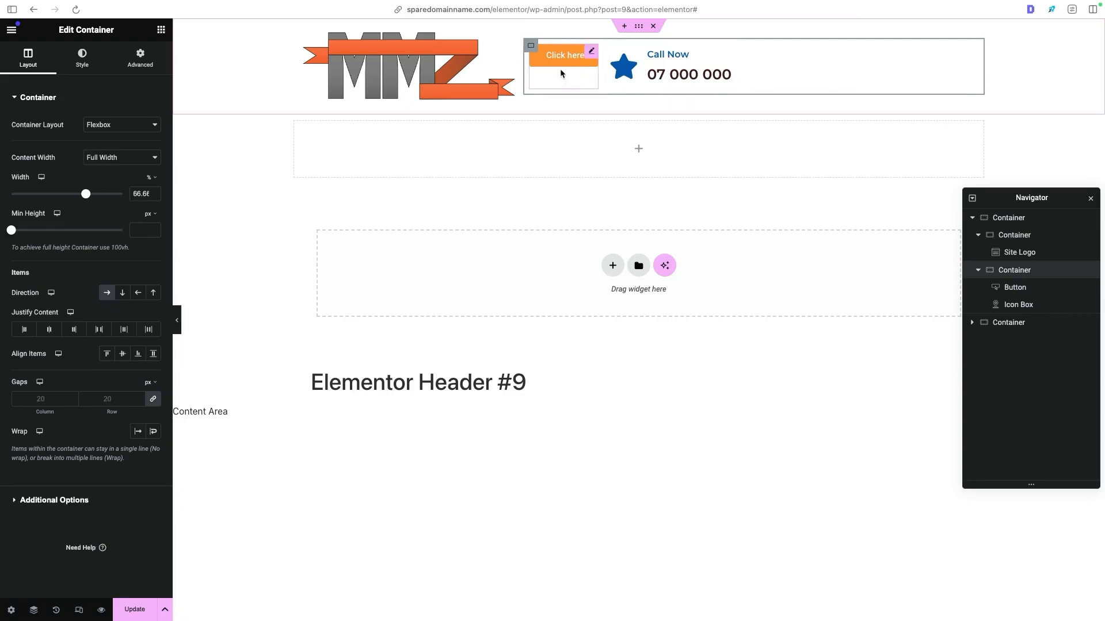
pyautogui.click(122, 354)
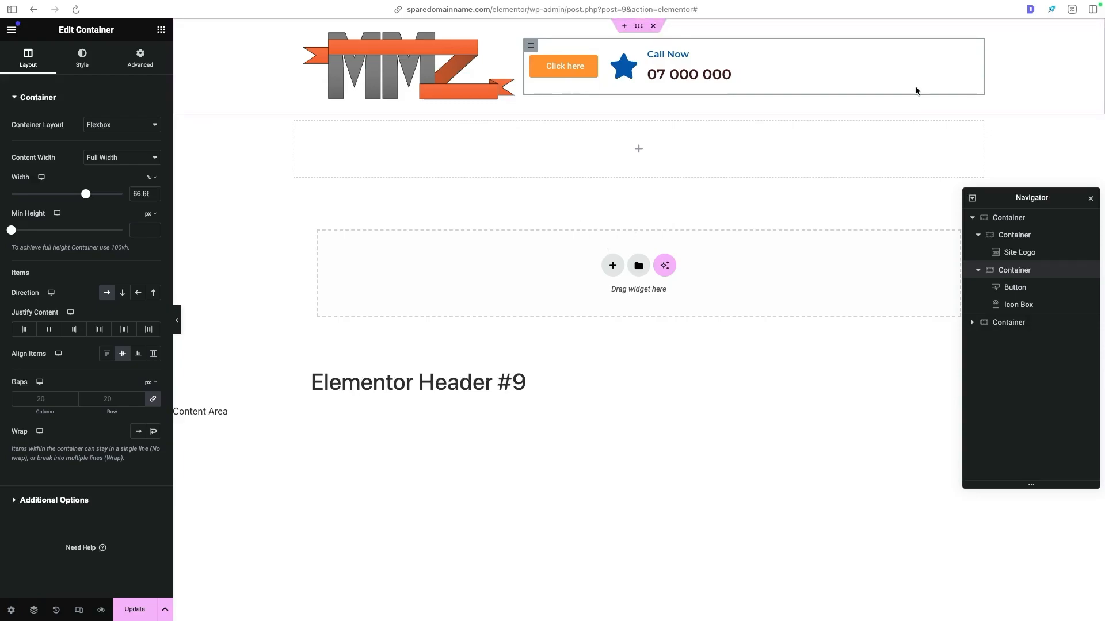
pyautogui.click(76, 332)
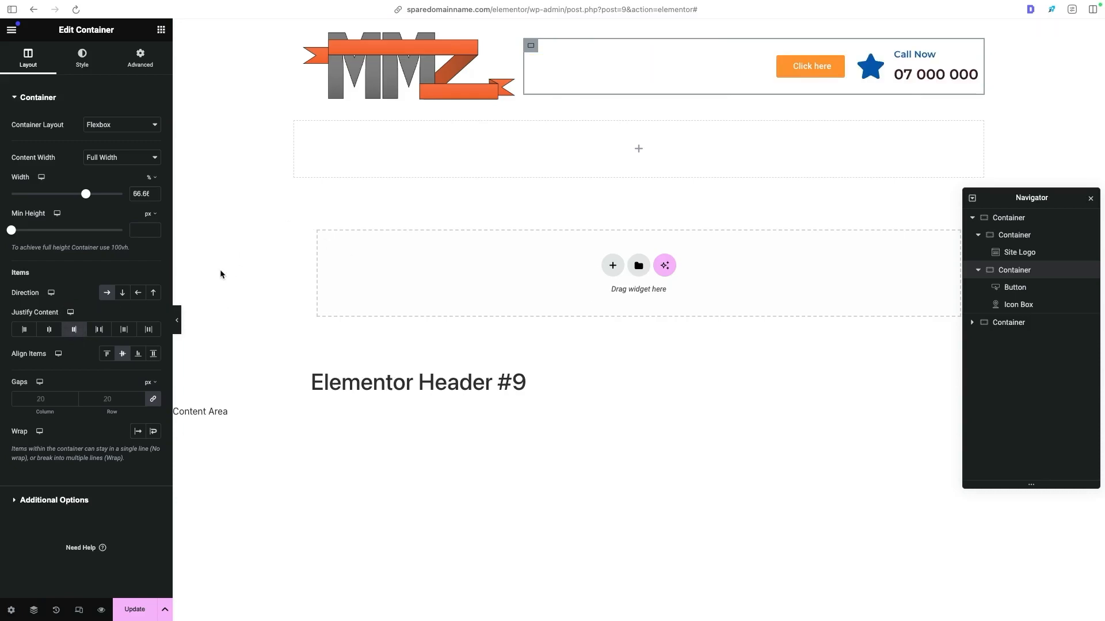
# - Check the Dawson Electric reference header again and set the site logo's image resolution to Medium - 300 x 300
pyautogui.hotkey('ctrl', 'Tab')
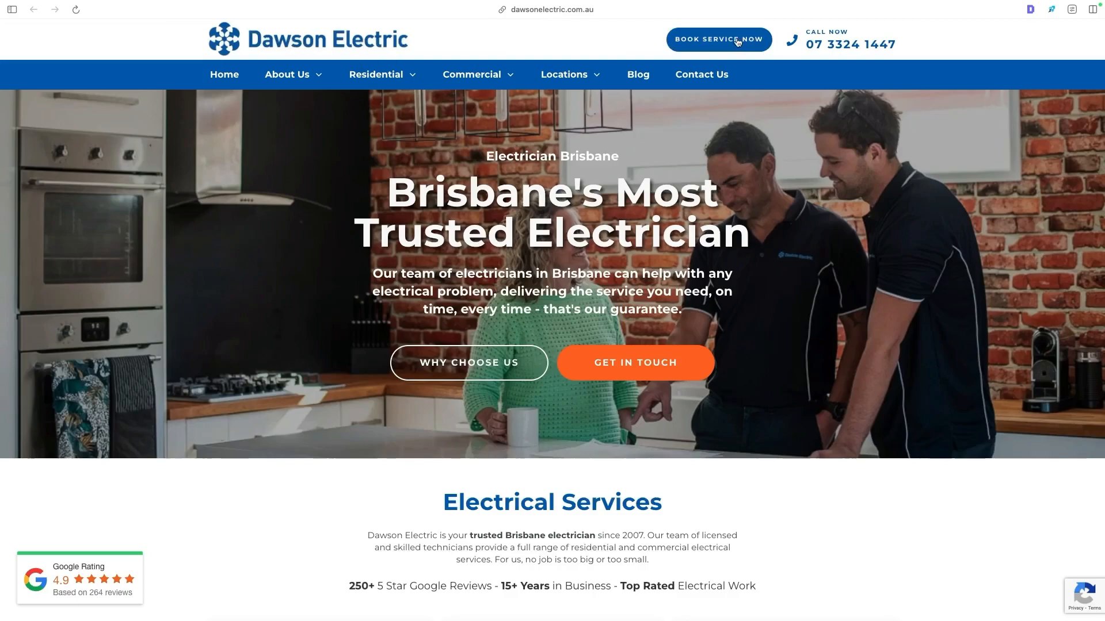
pyautogui.hotkey('ctrl', 'Tab')
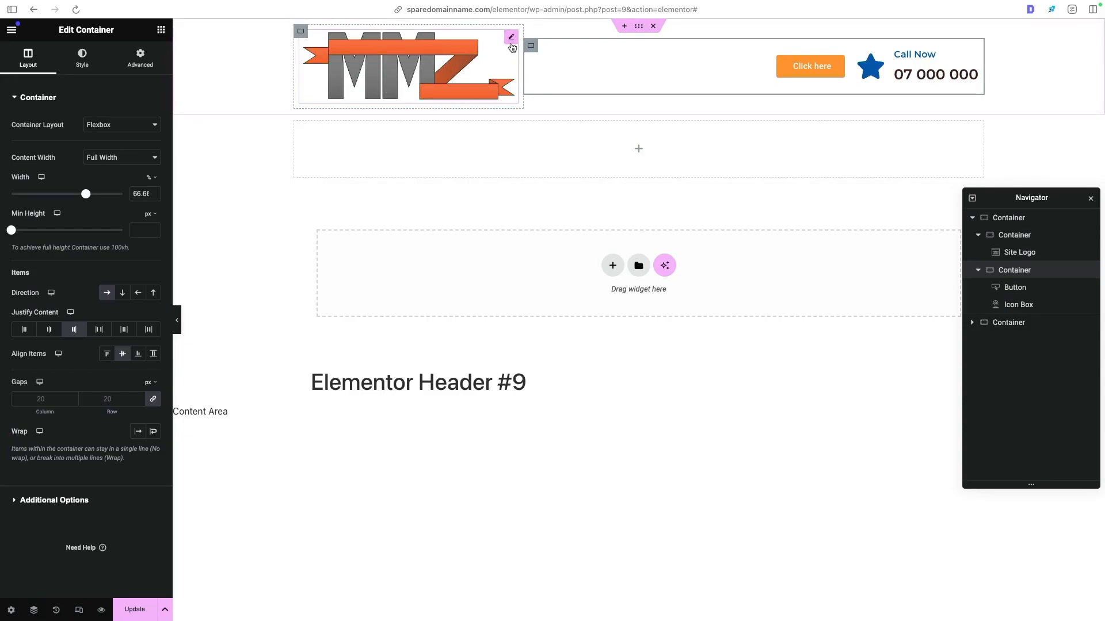
pyautogui.click(510, 40)
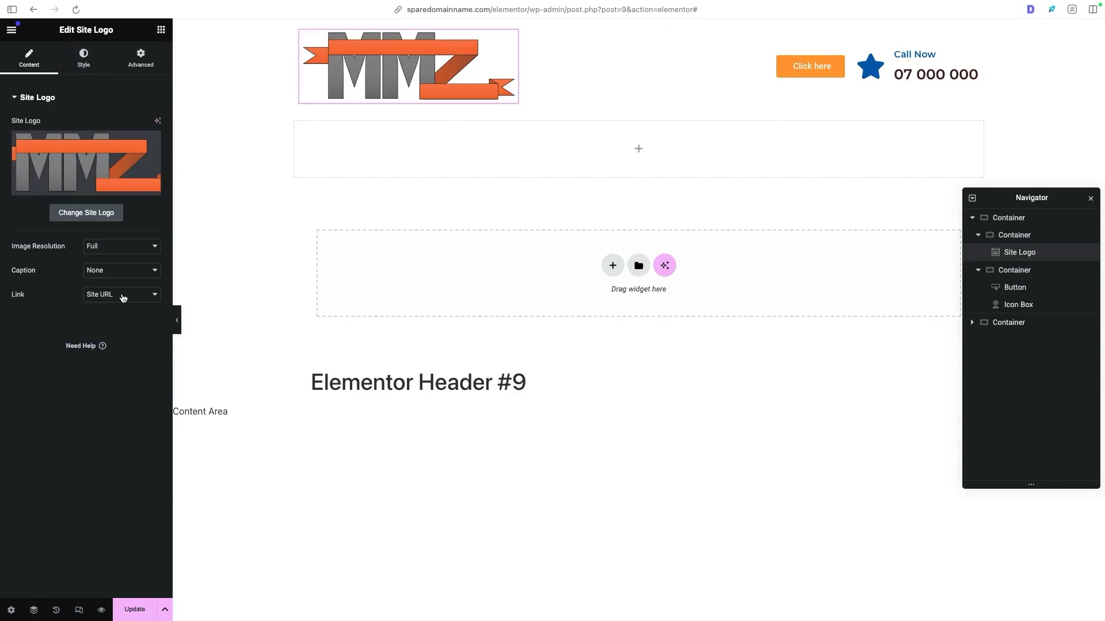
pyautogui.click(119, 246)
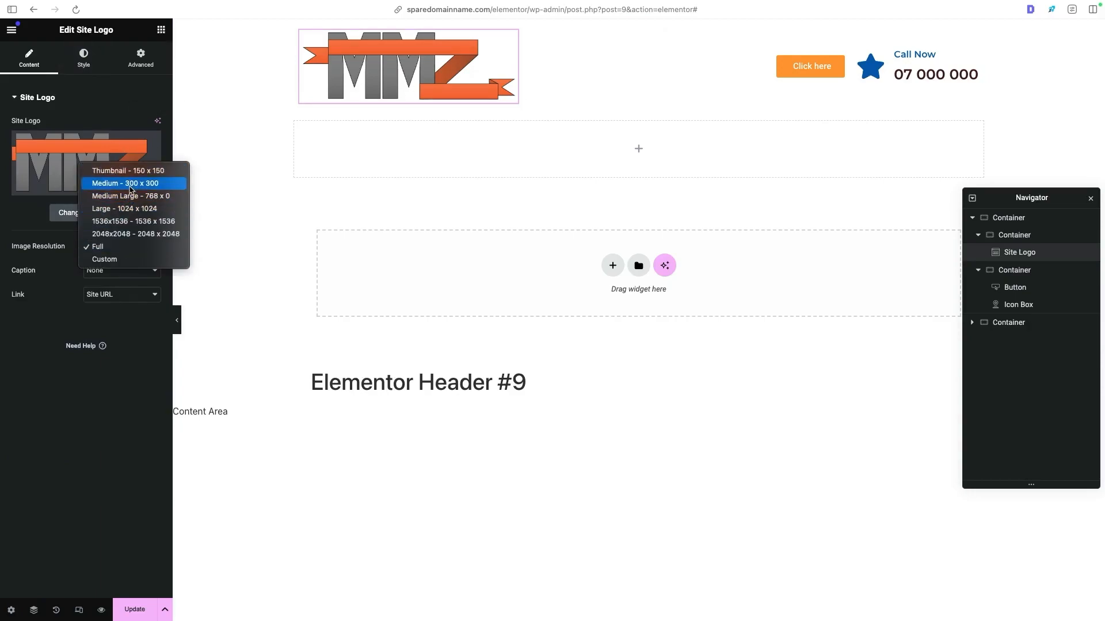
pyautogui.click(130, 184)
# - Switch the site logo's width unit to px and set the width to 250
pyautogui.click(94, 58)
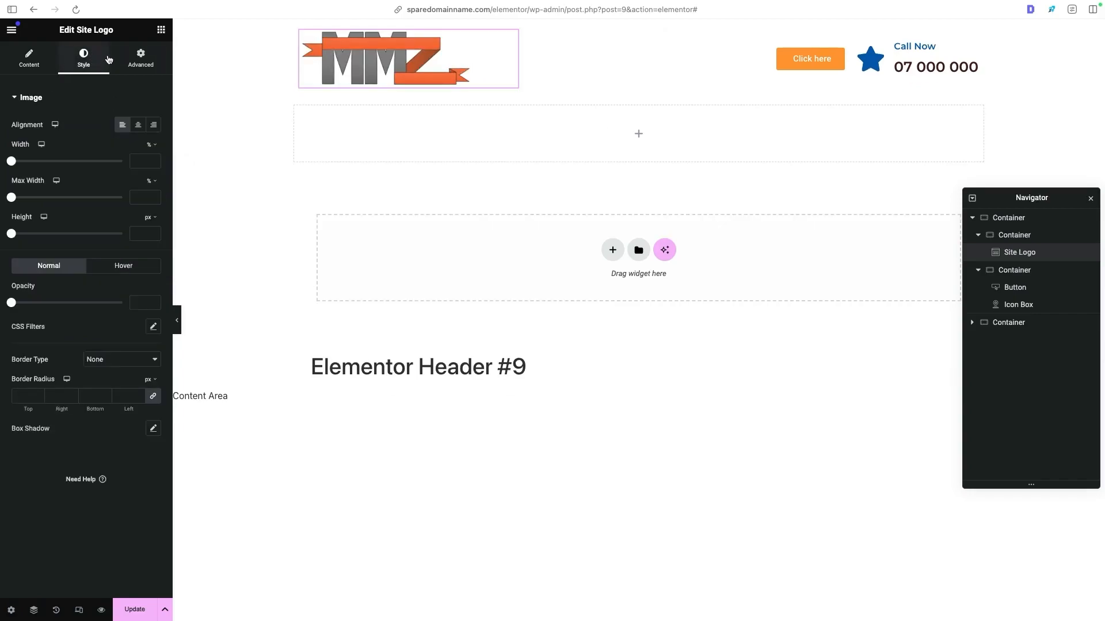
pyautogui.click(152, 145)
pyautogui.click(155, 149)
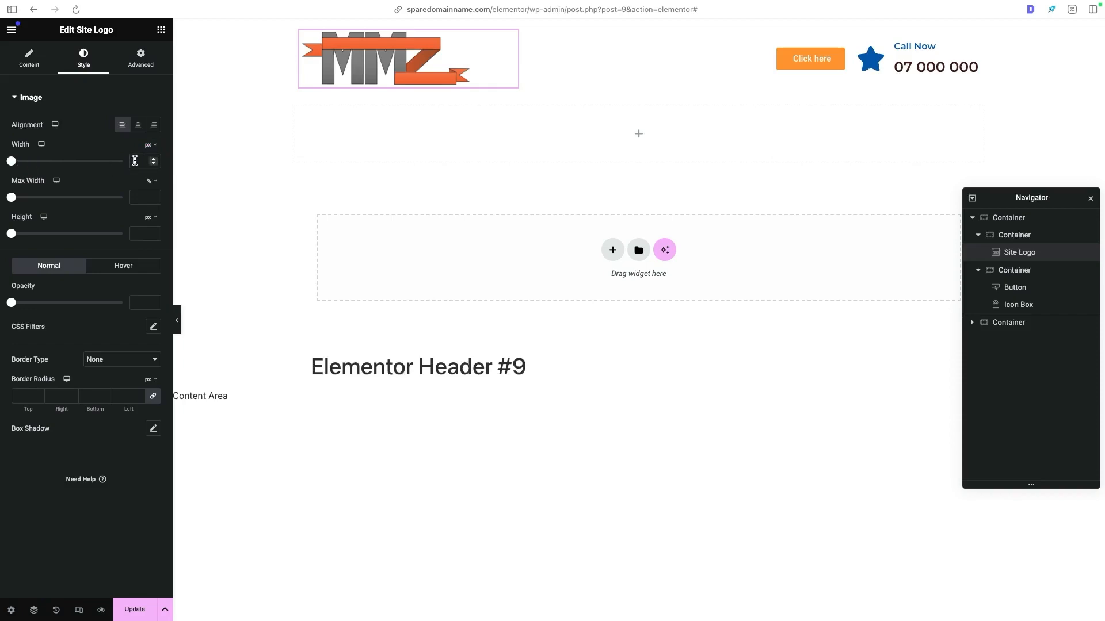
pyautogui.click(134, 160)
pyautogui.write('250')
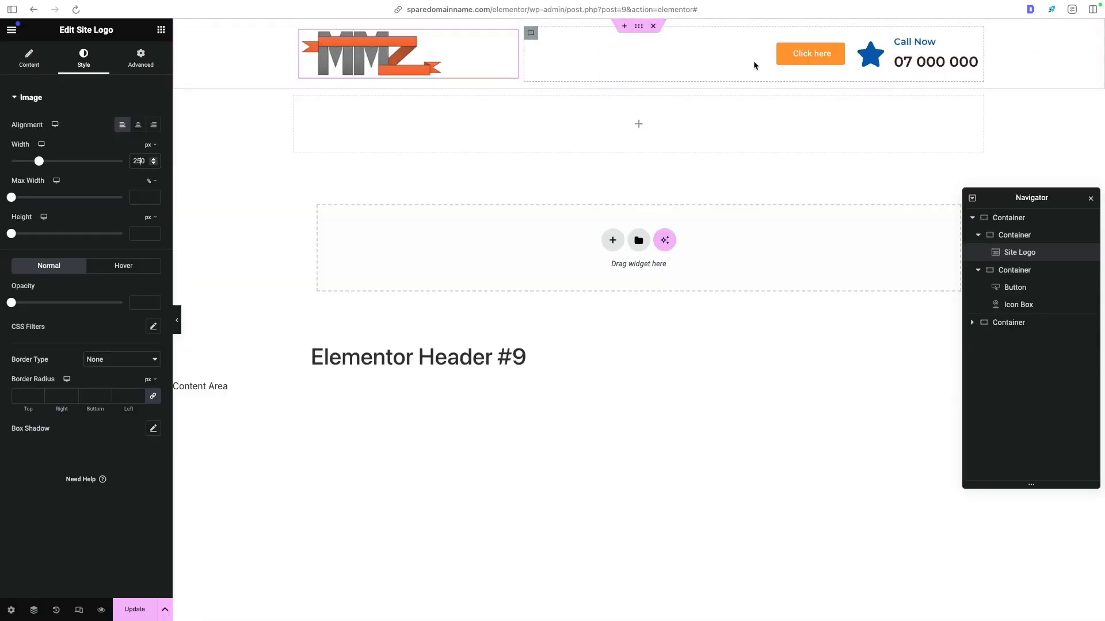
# - Change the header button's text to "BOOK SERVICE NOW" and start editing its link
pyautogui.click(843, 51)
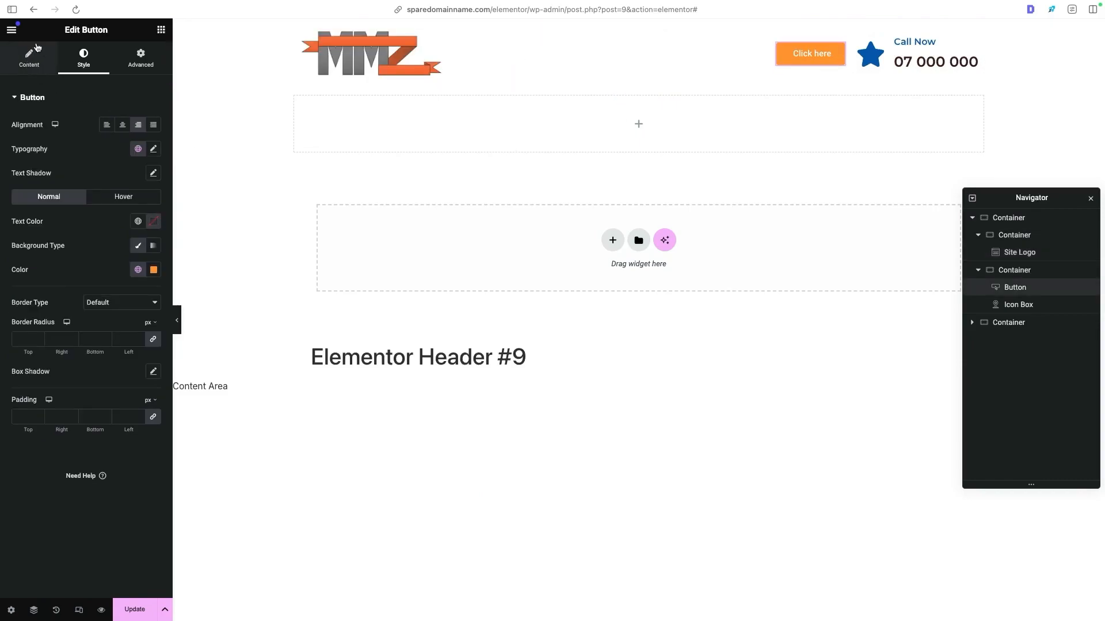
pyautogui.click(29, 55)
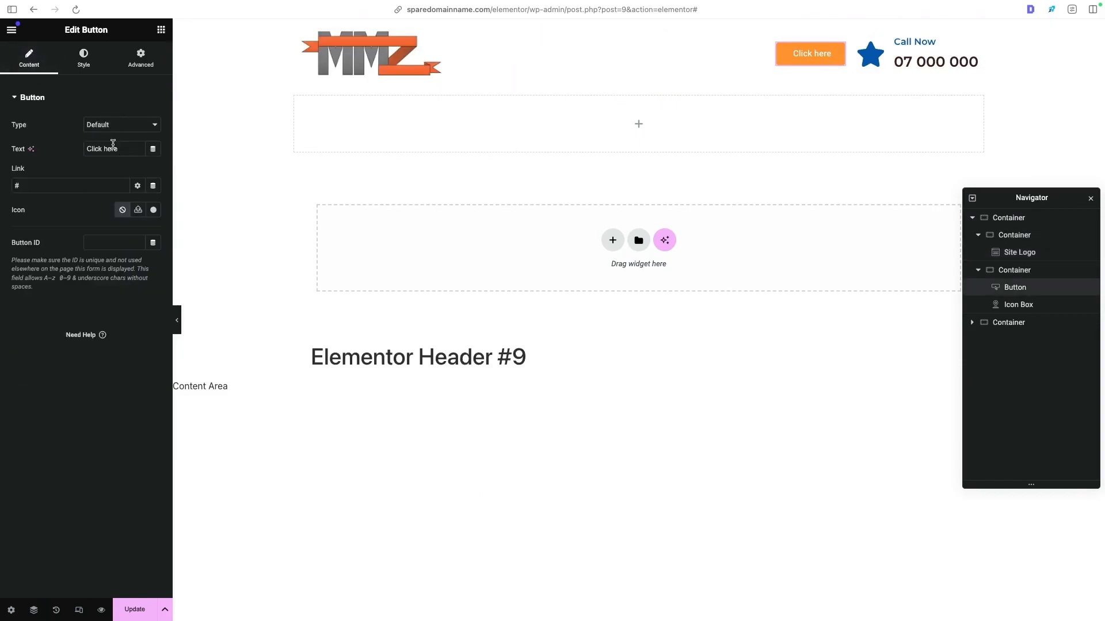
pyautogui.press('super+a')
pyautogui.write('BOOK SERVICE NOW')
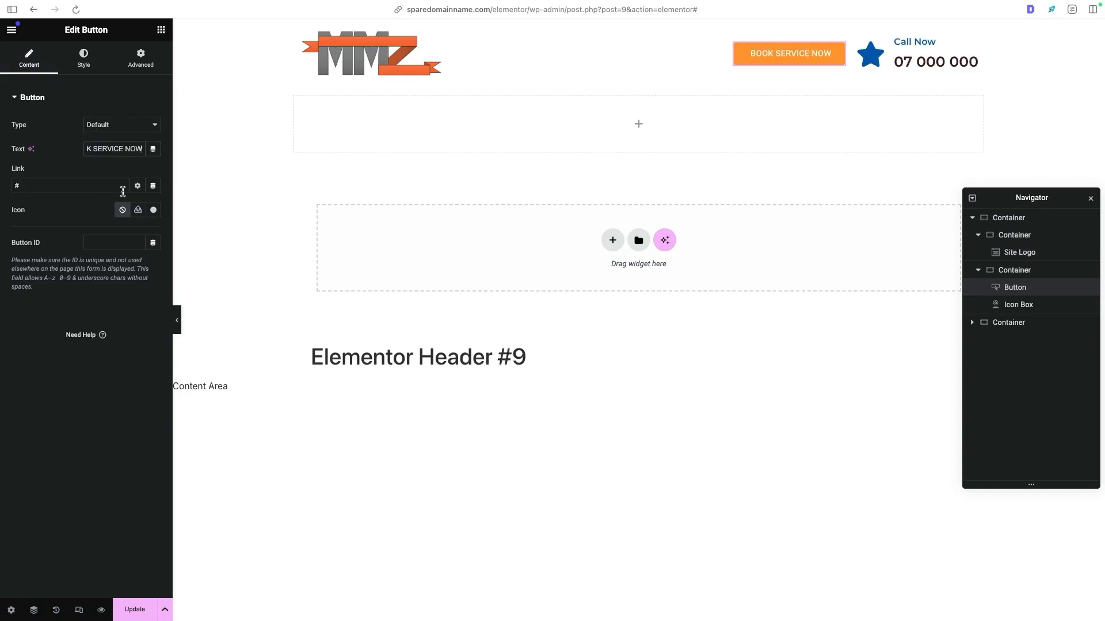
pyautogui.click(102, 186)
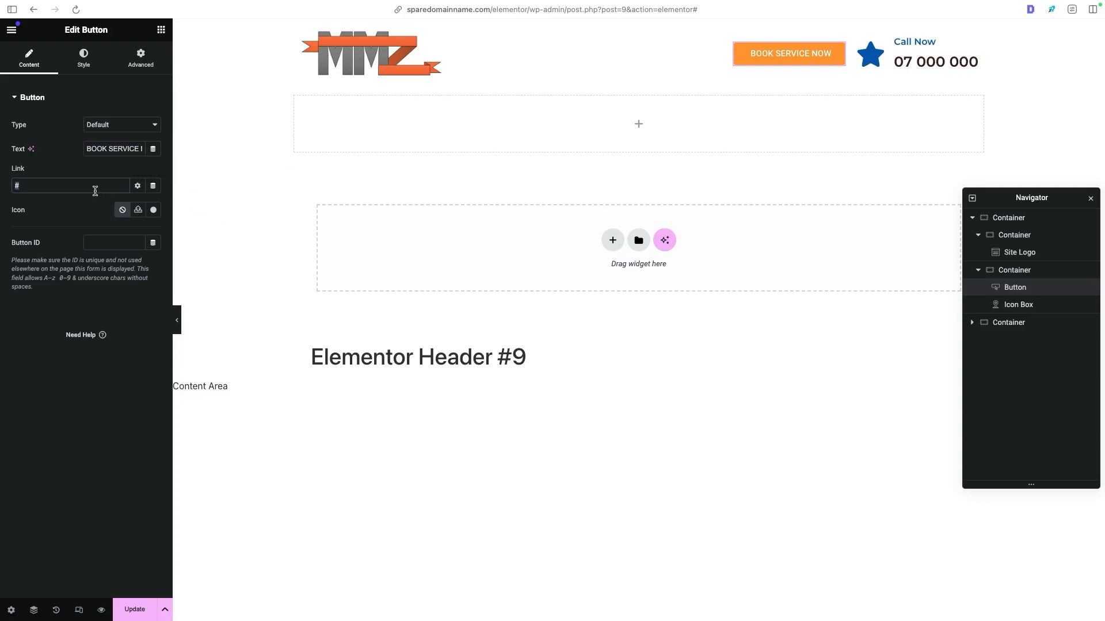
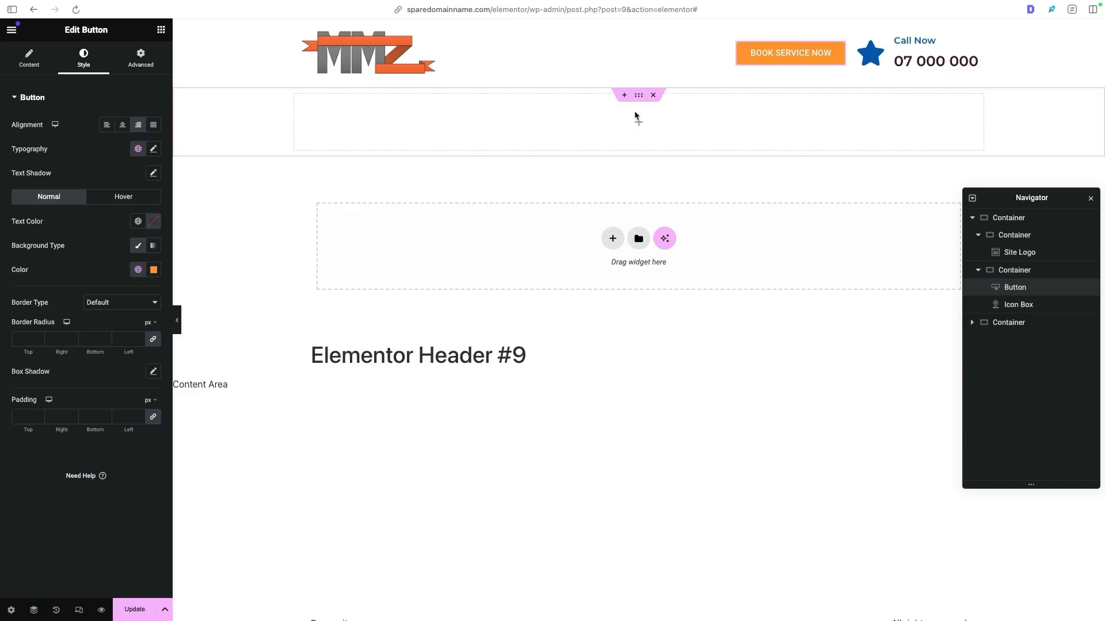
# - Save the header and open the background style settings of the empty container below the logo row
pyautogui.click(135, 610)
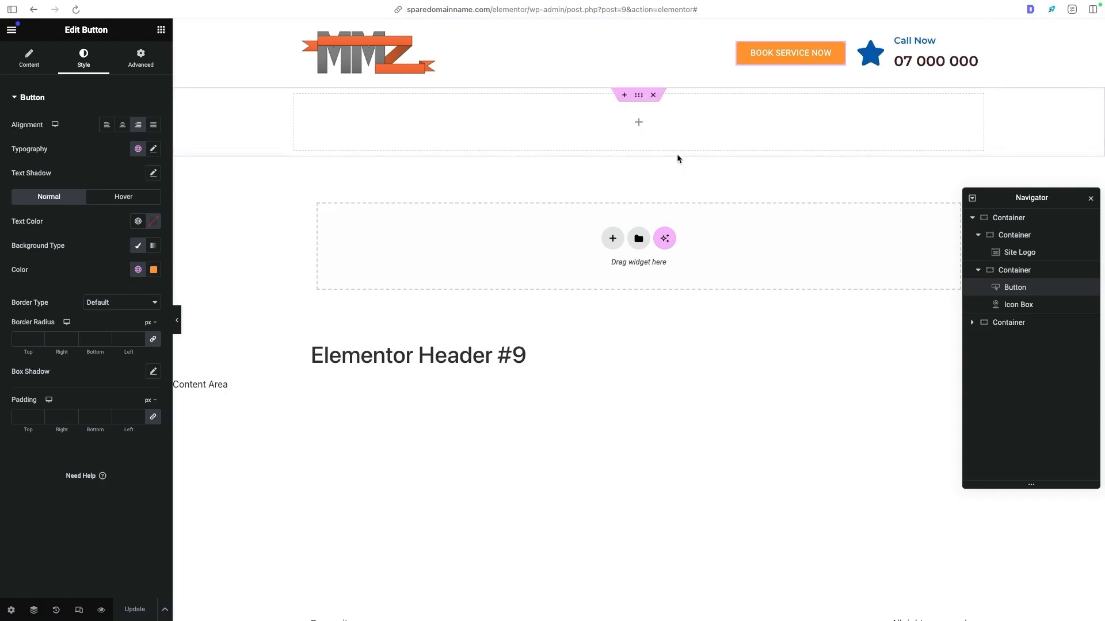
pyautogui.click(643, 102)
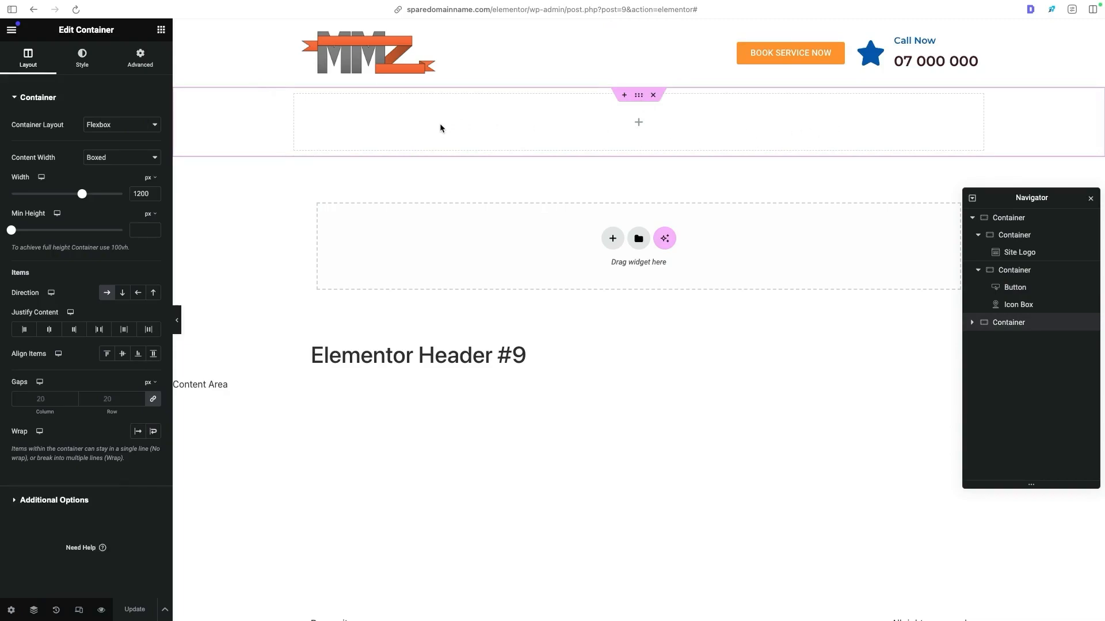
pyautogui.click(84, 60)
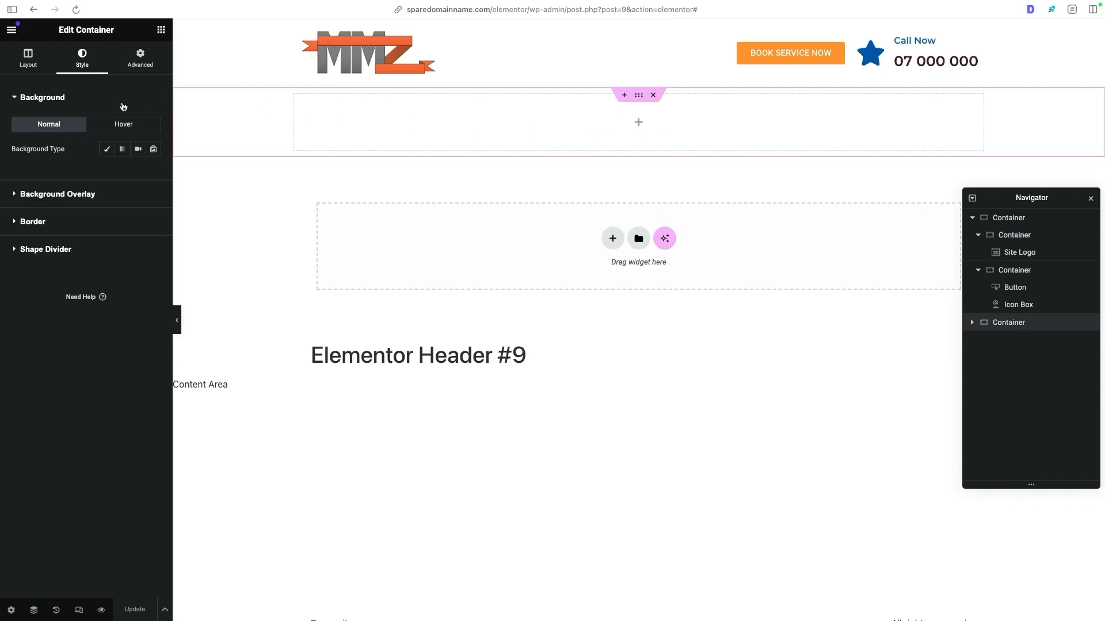
pyautogui.click(35, 99)
pyautogui.click(29, 99)
# - Try the classic, gradient, video and slideshow background types on the empty container
pyautogui.click(107, 150)
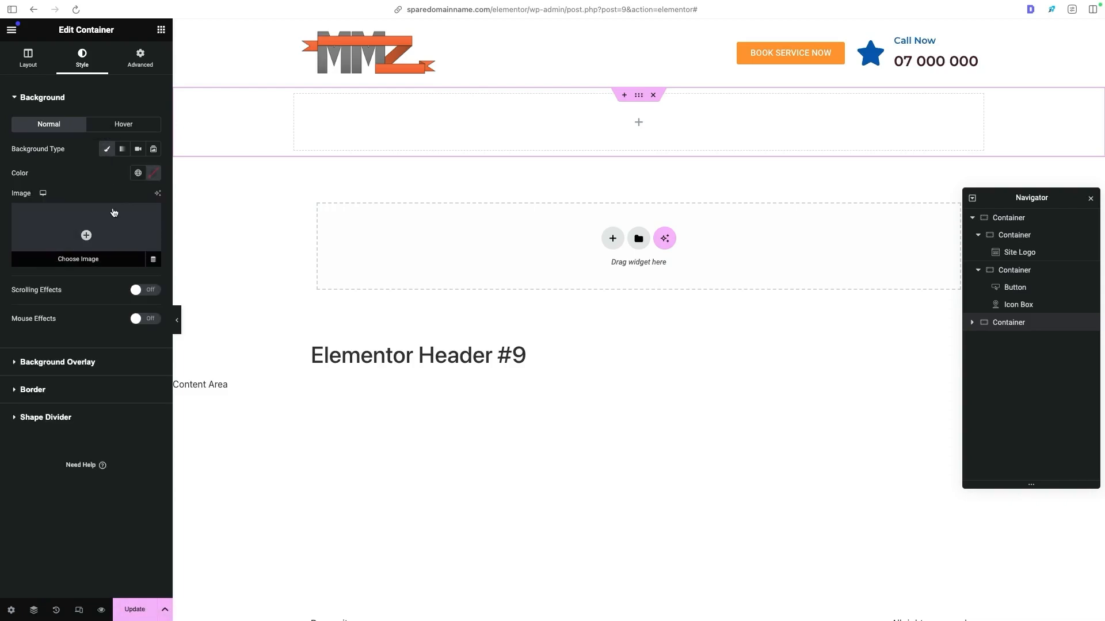
pyautogui.click(122, 149)
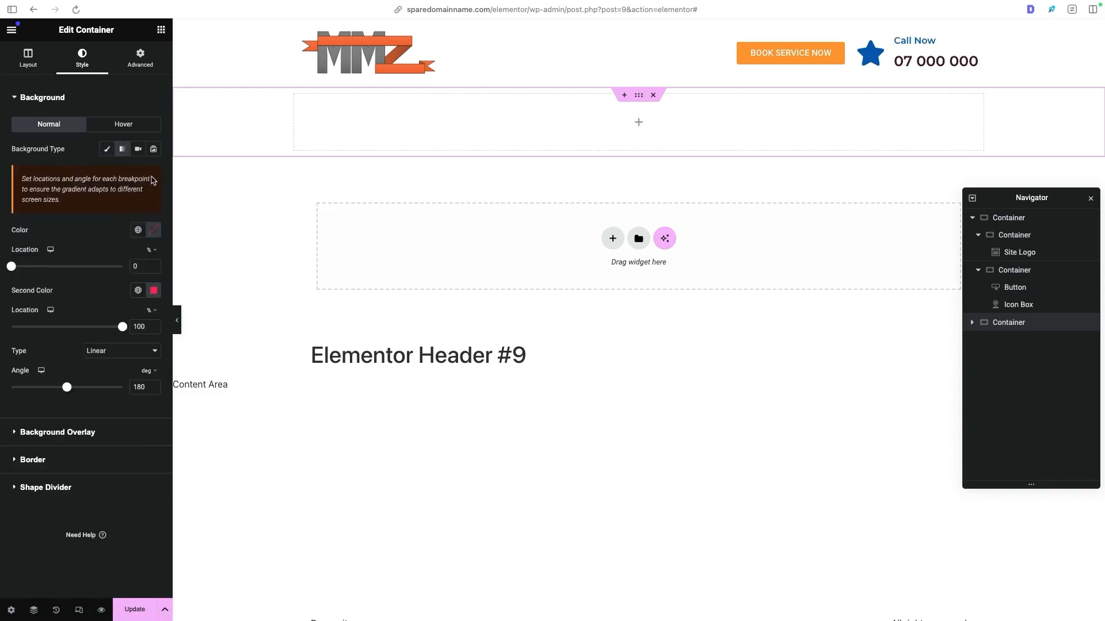
pyautogui.click(139, 150)
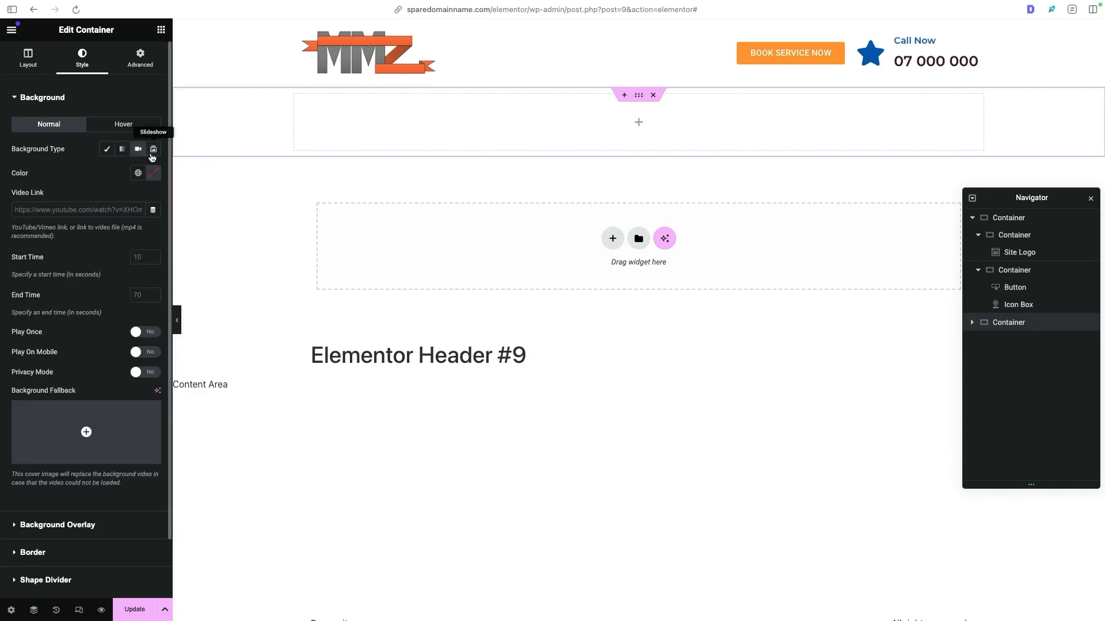
pyautogui.click(153, 151)
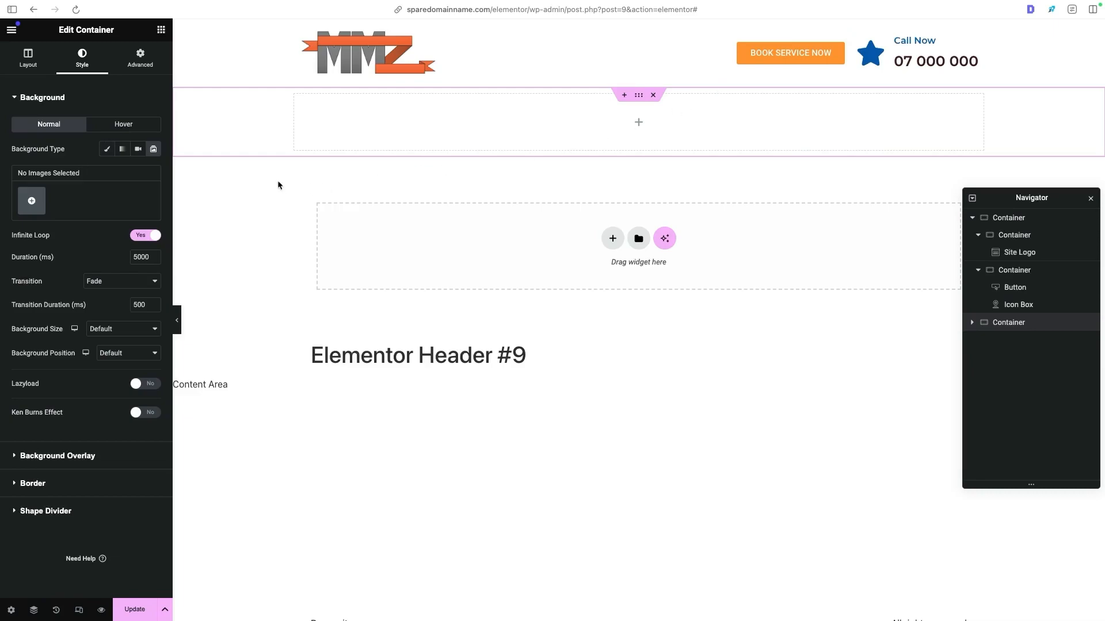
# - Give the empty container a classic background in the global Primary color
pyautogui.click(106, 150)
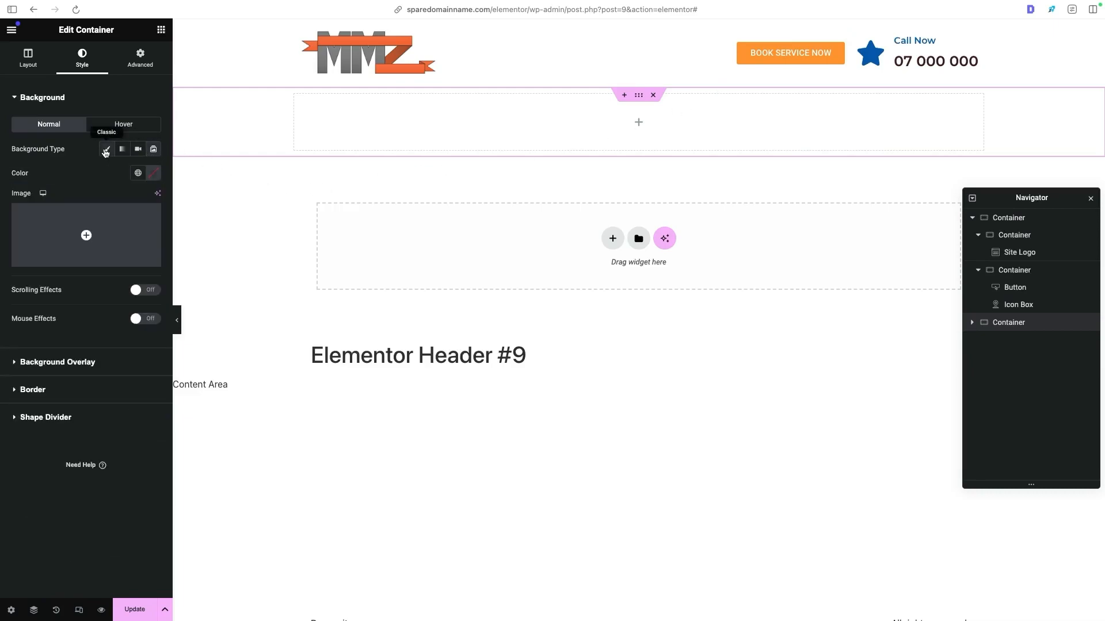
pyautogui.click(153, 173)
pyautogui.moveTo(198, 248)
pyautogui.mouseDown()
pyautogui.moveTo(190, 269)
pyautogui.moveTo(212, 262)
pyautogui.mouseUp()
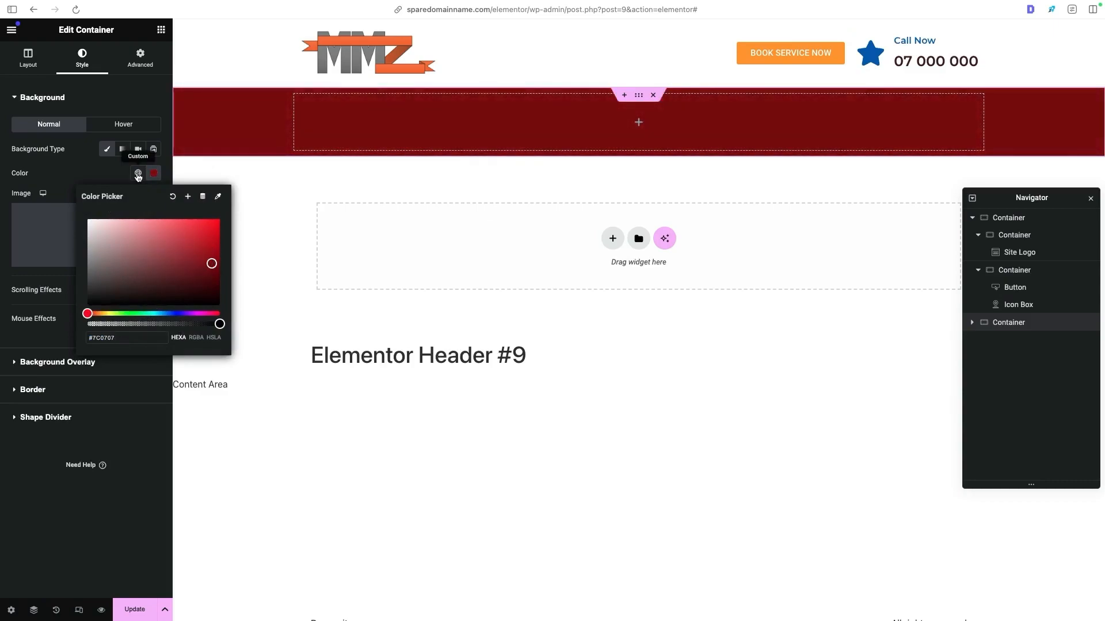
pyautogui.click(138, 175)
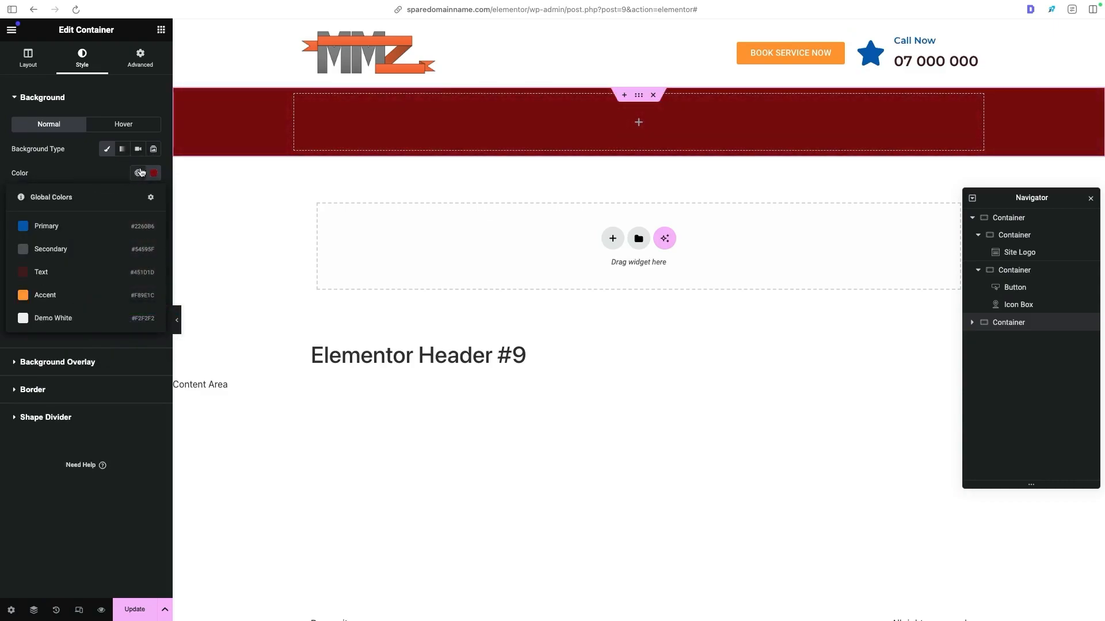
pyautogui.click(61, 226)
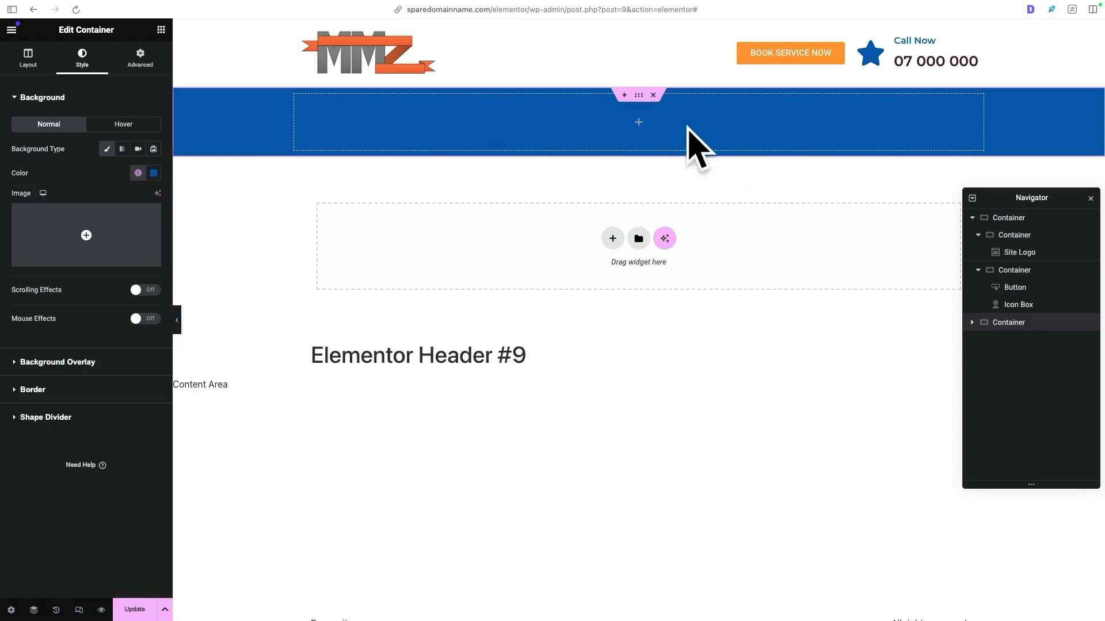
# - Find the WordPress Menu widget, add it to the blue container and save the header
pyautogui.click(160, 31)
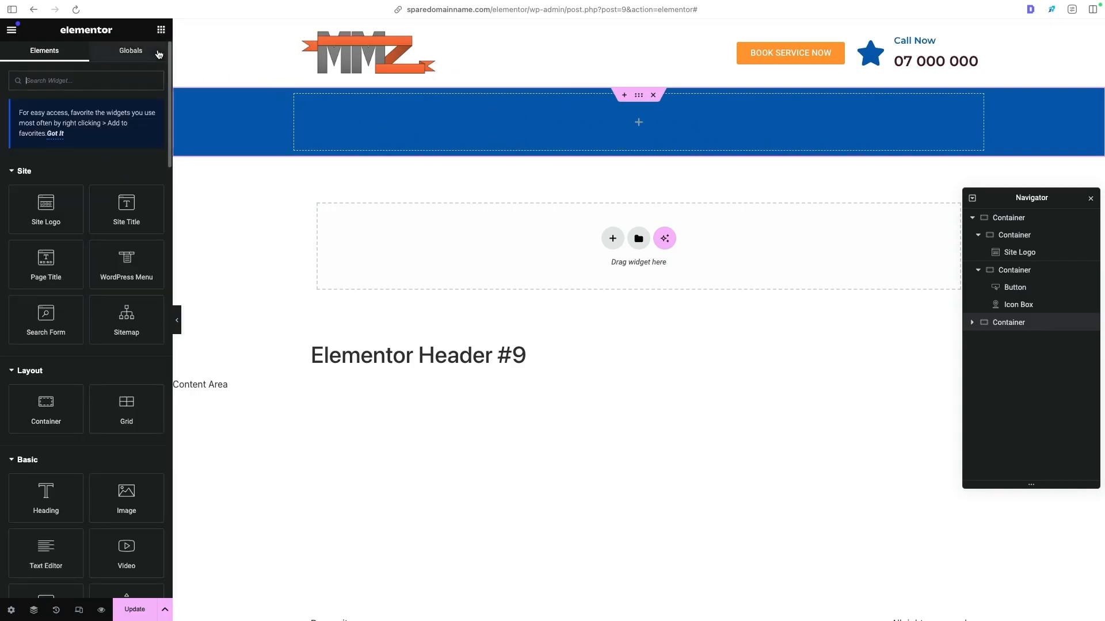
pyautogui.write('menu')
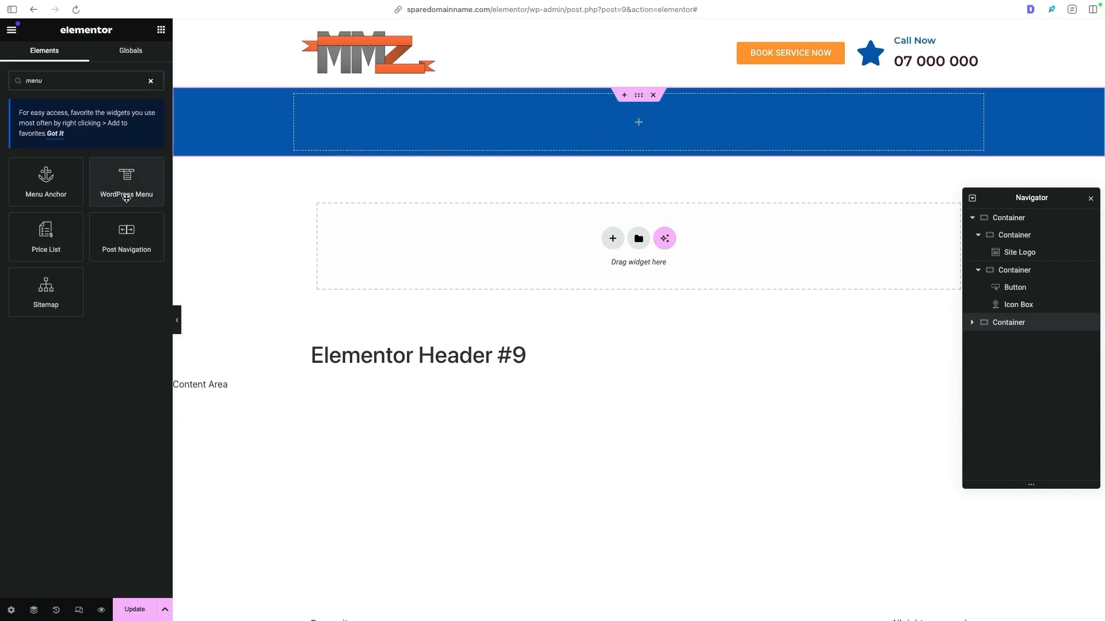
pyautogui.moveTo(115, 201); pyautogui.dragTo(501, 137)
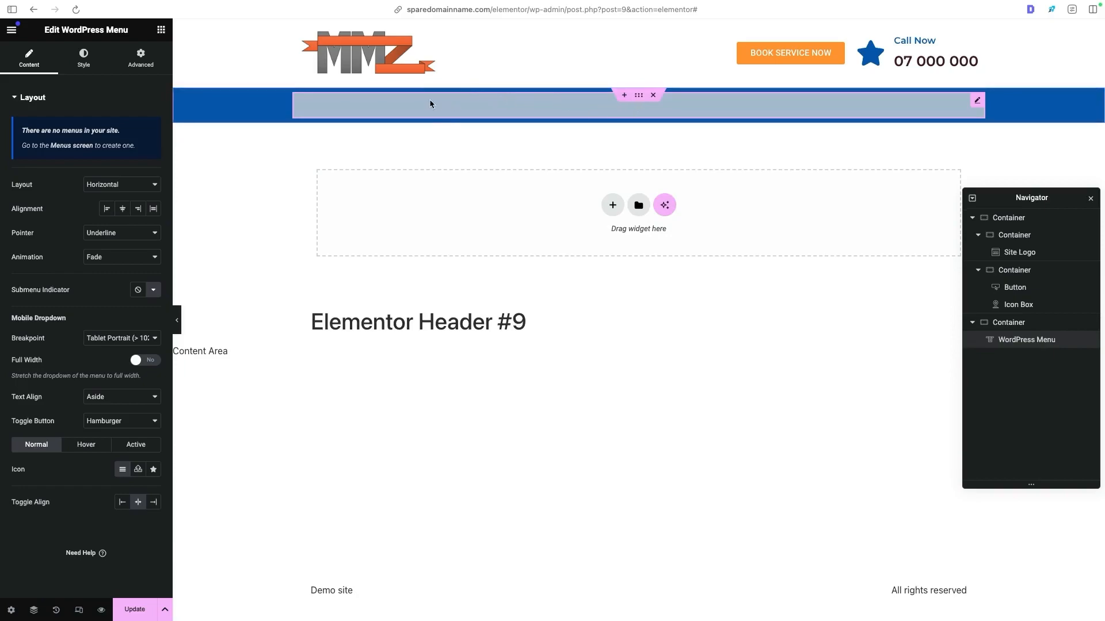
pyautogui.click(144, 609)
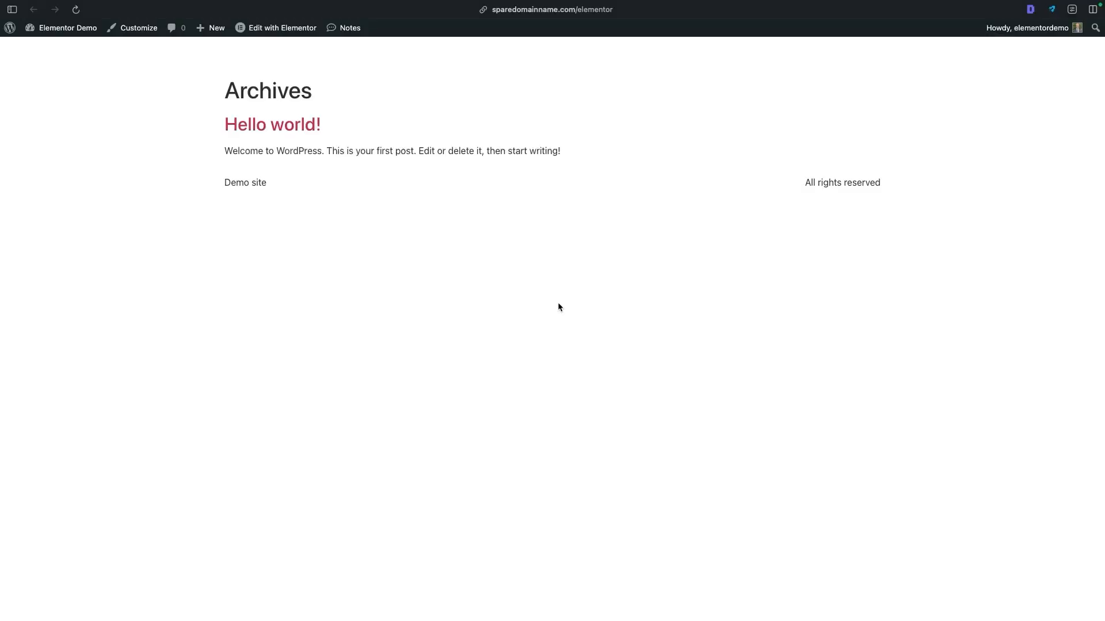
# - Reload the live demo site to check its header and compare it with the Dawson Electric reference header
pyautogui.click(75, 9)
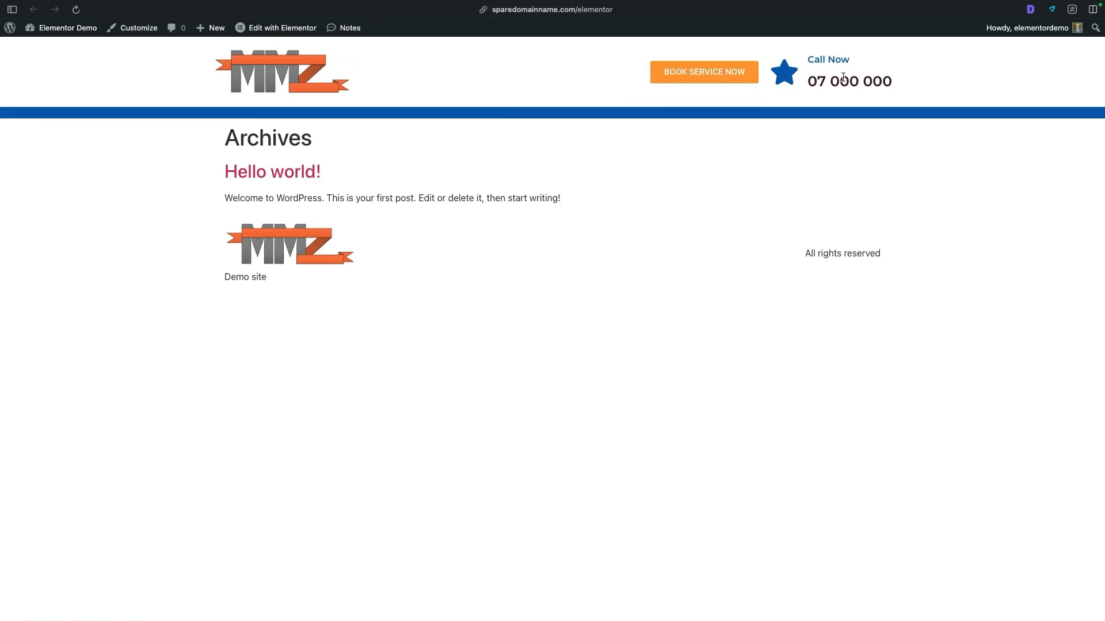
pyautogui.moveTo(175, 108); pyautogui.dragTo(782, 108)
pyautogui.hotkey('ctrl', 'Tab')
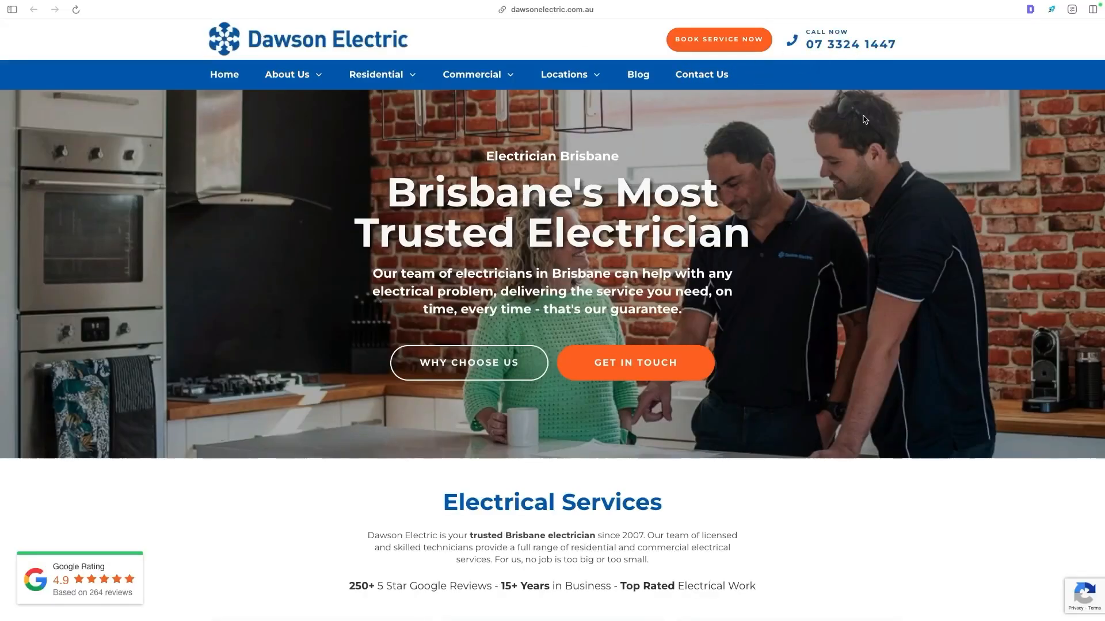
pyautogui.hotkey('ctrl', 'shift', 'Tab')
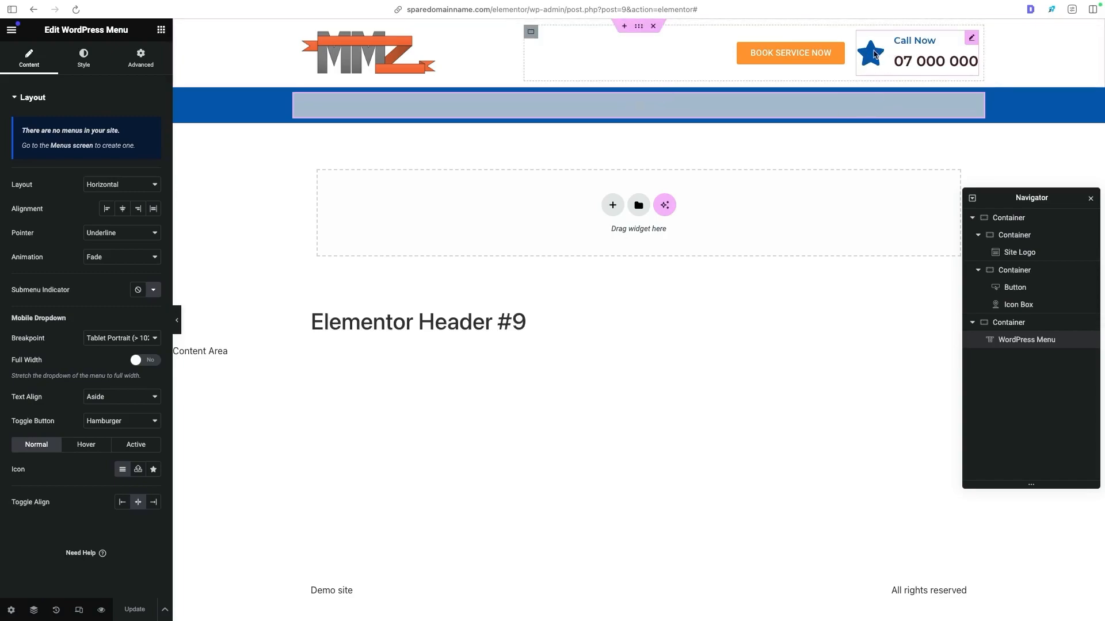
# - Replace the star in the Call Now icon box with a solid phone handset from the Icon Library and save the header
pyautogui.click(874, 55)
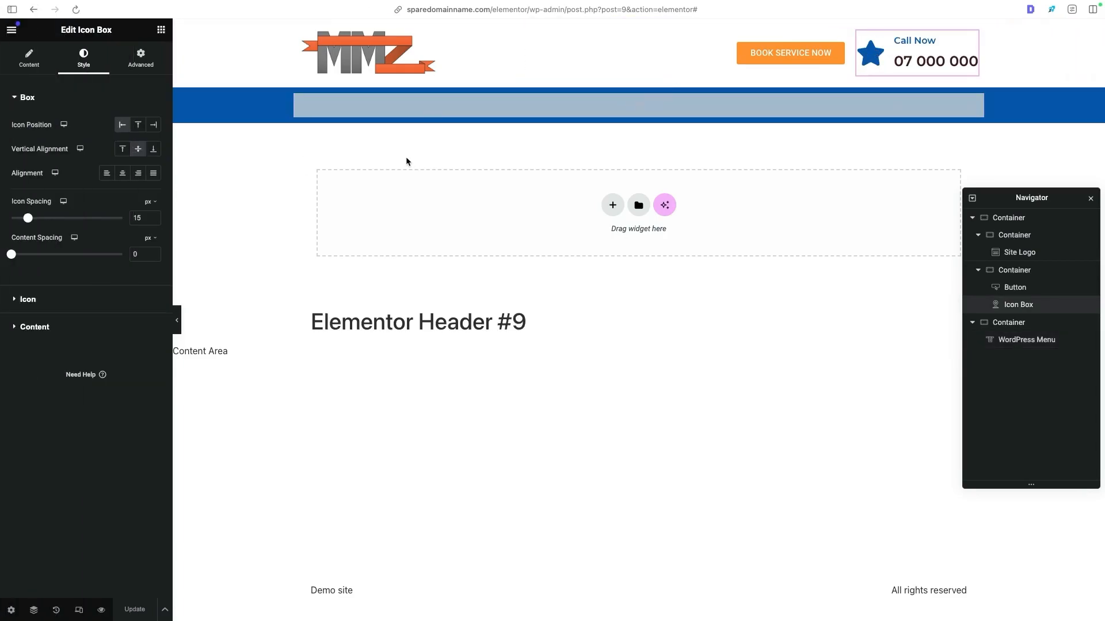
pyautogui.click(30, 67)
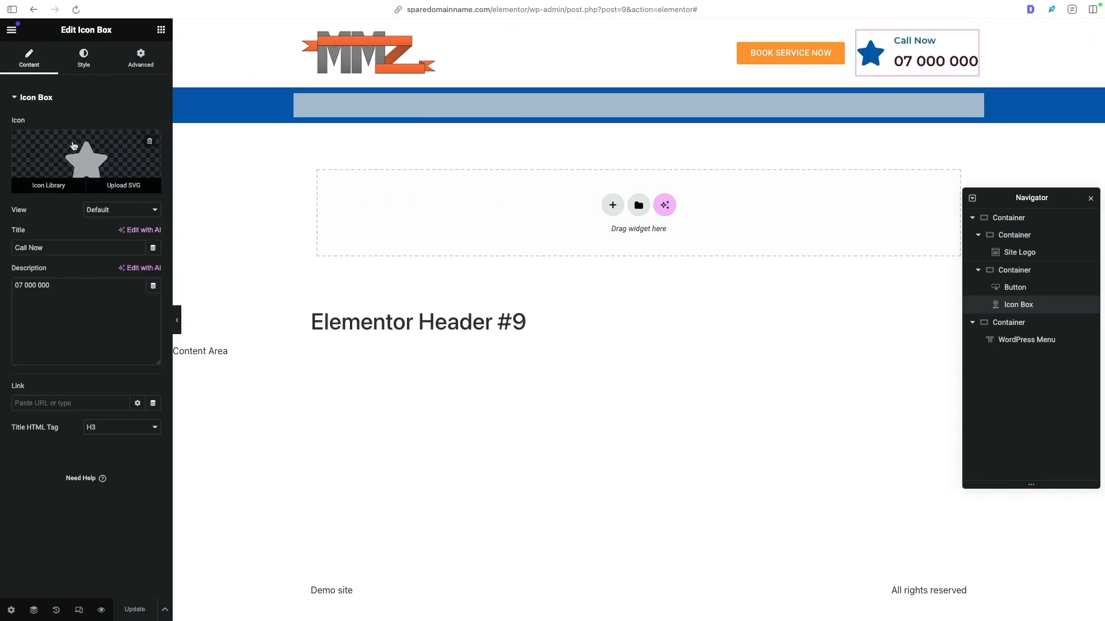
pyautogui.click(88, 155)
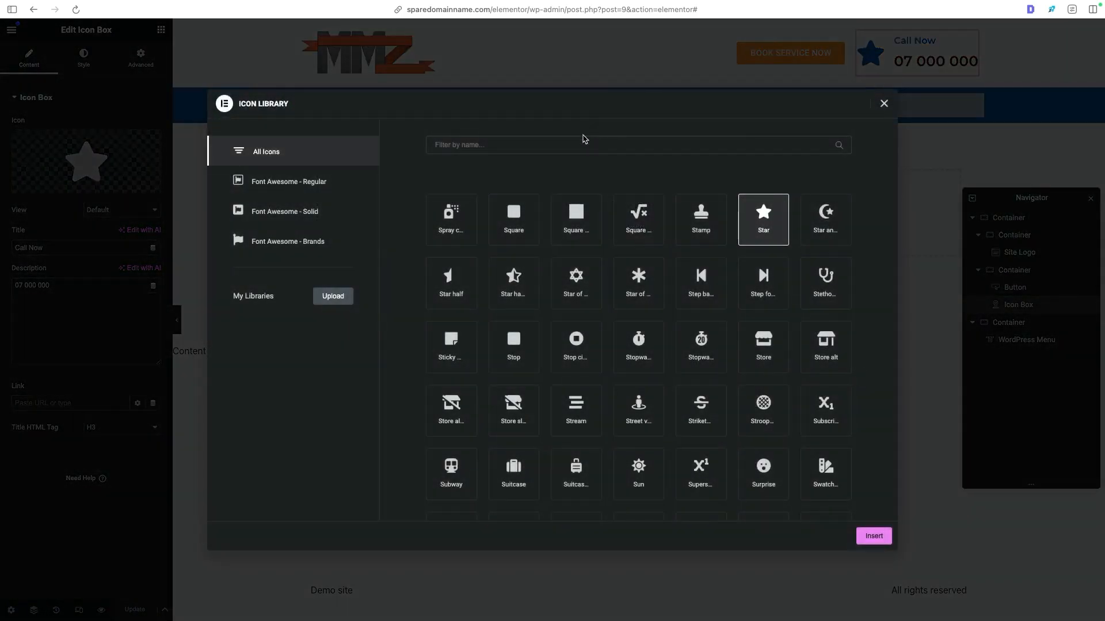
pyautogui.write('phone')
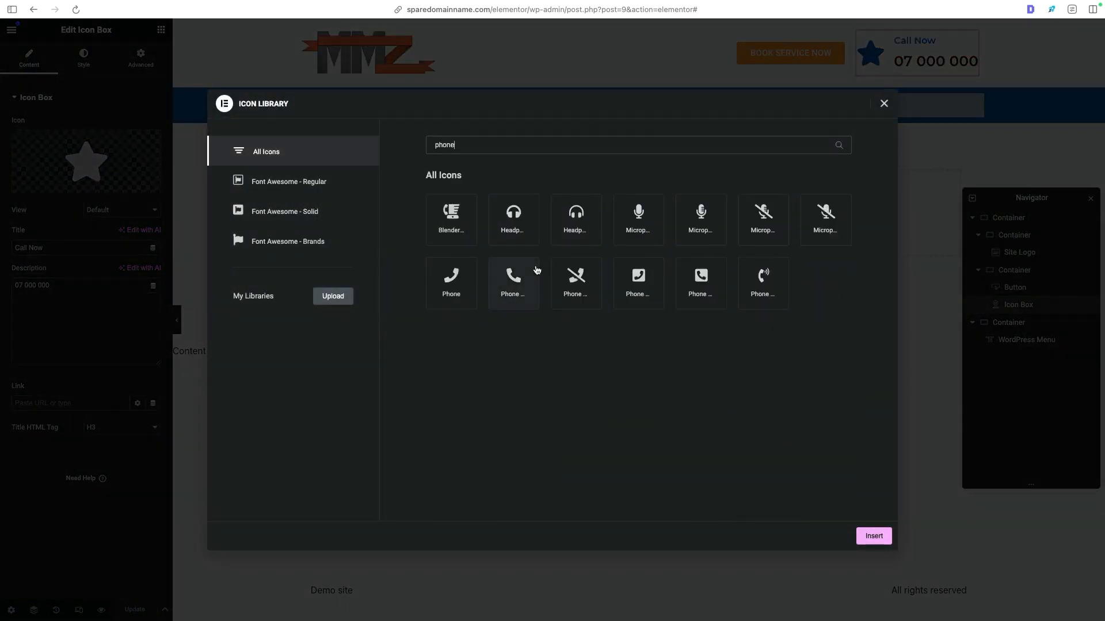
pyautogui.click(536, 271)
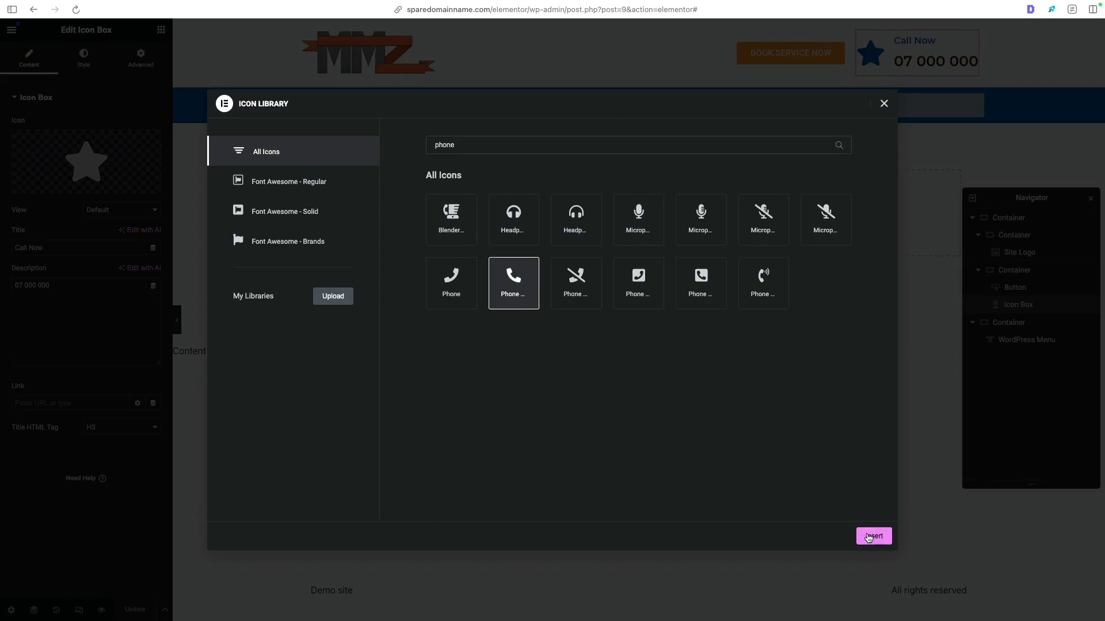
pyautogui.click(869, 538)
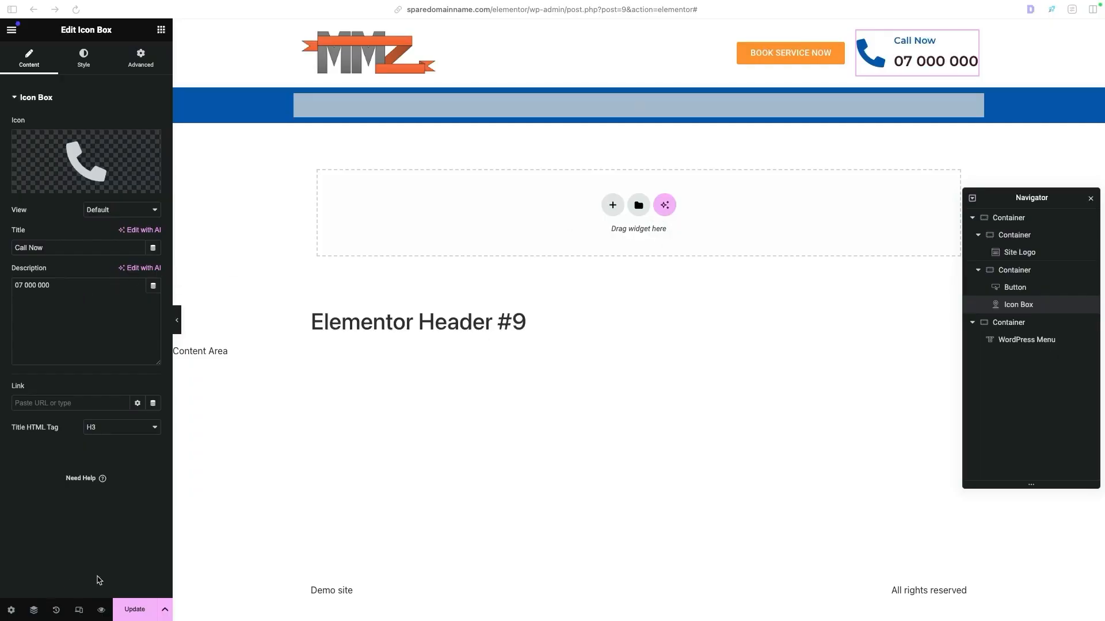
pyautogui.click(133, 598)
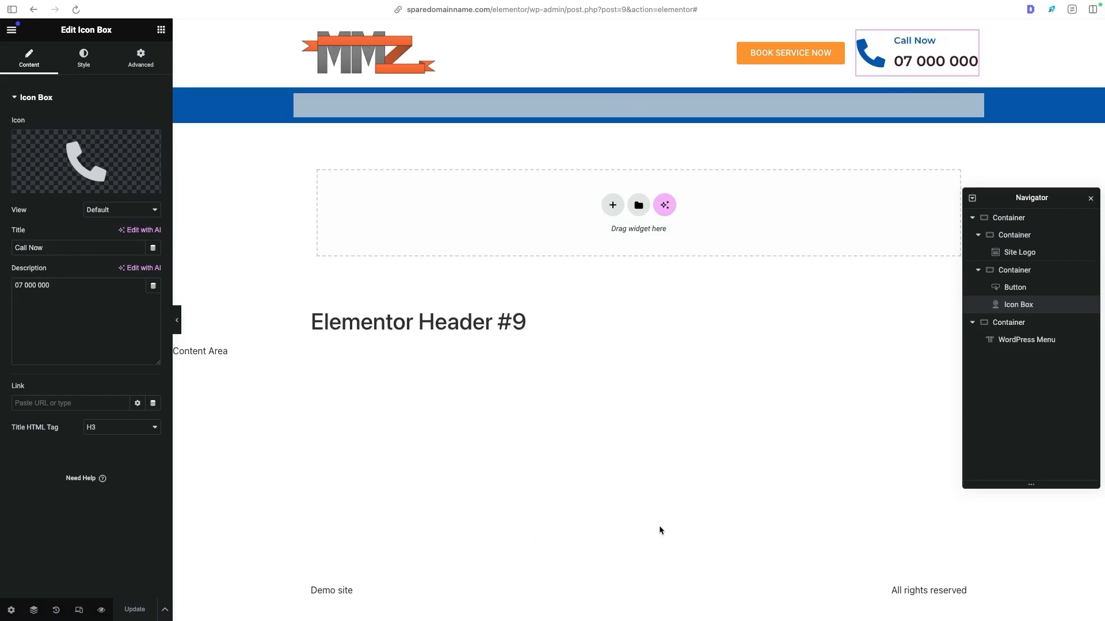
# - Examine the footer layout of the Dawson Electric reference site
pyautogui.hotkey('ctrl', 'Tab')
pyautogui.scroll(-20, 668, 190)
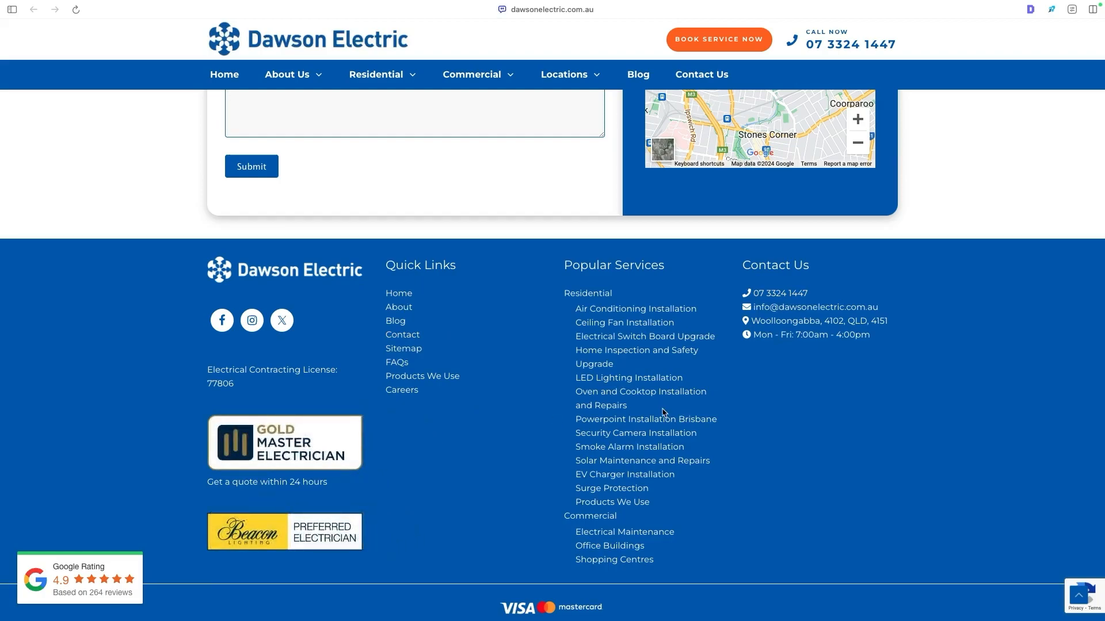
pyautogui.scroll(4, 666, 409)
pyautogui.scroll(-4, 633, 391)
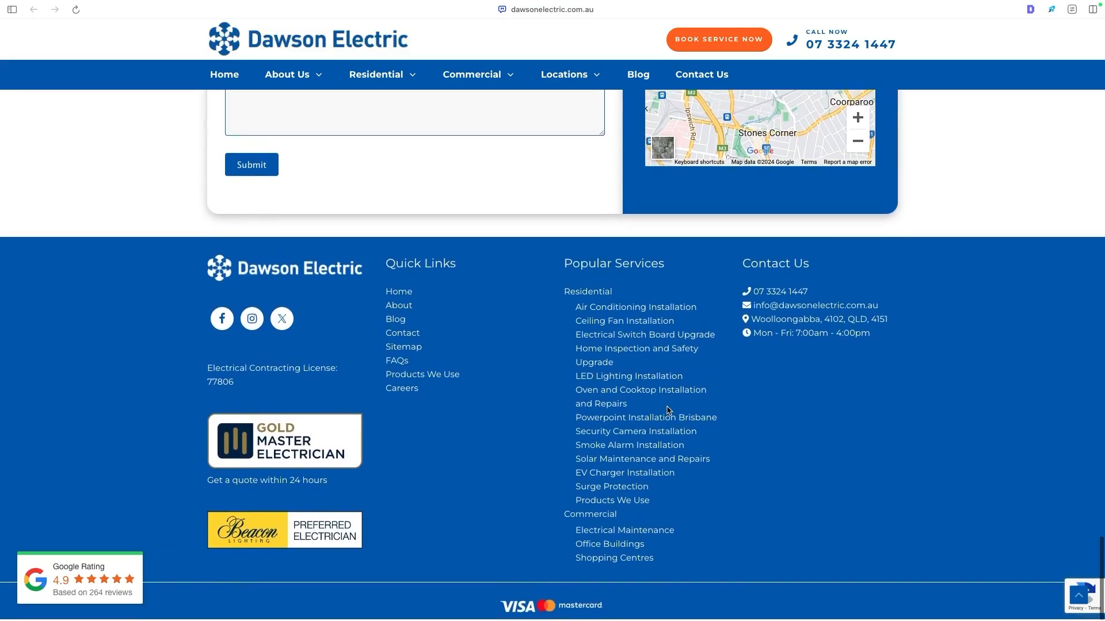
pyautogui.scroll(20, 909, 375)
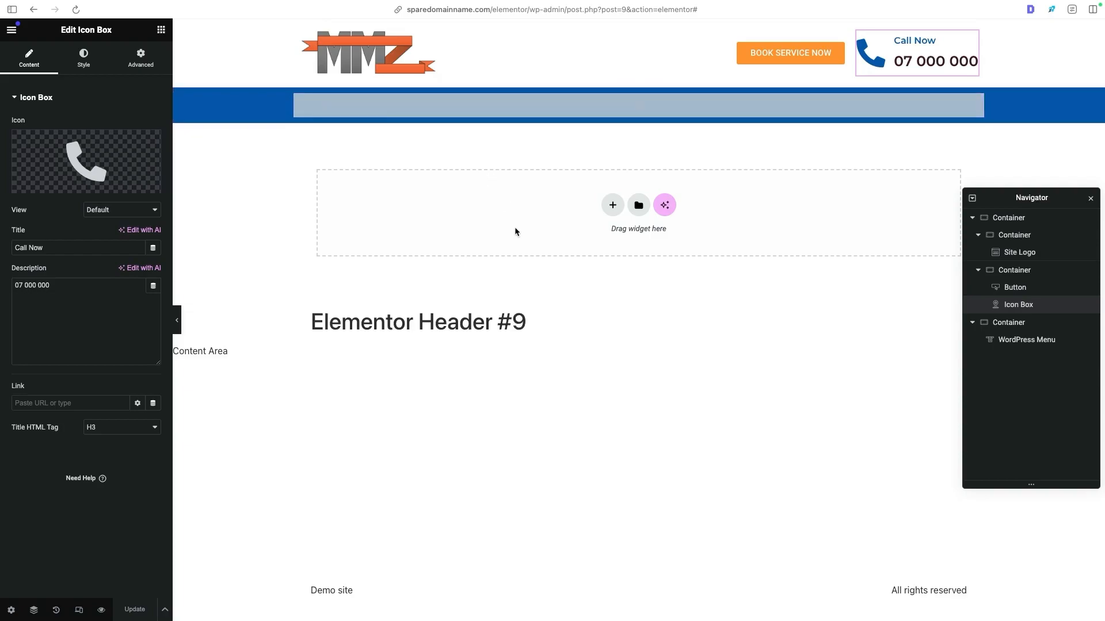
# - Create a new Footer template in the Theme Builder, browse the footer blocks and close the library without inserting one
pyautogui.click(11, 30)
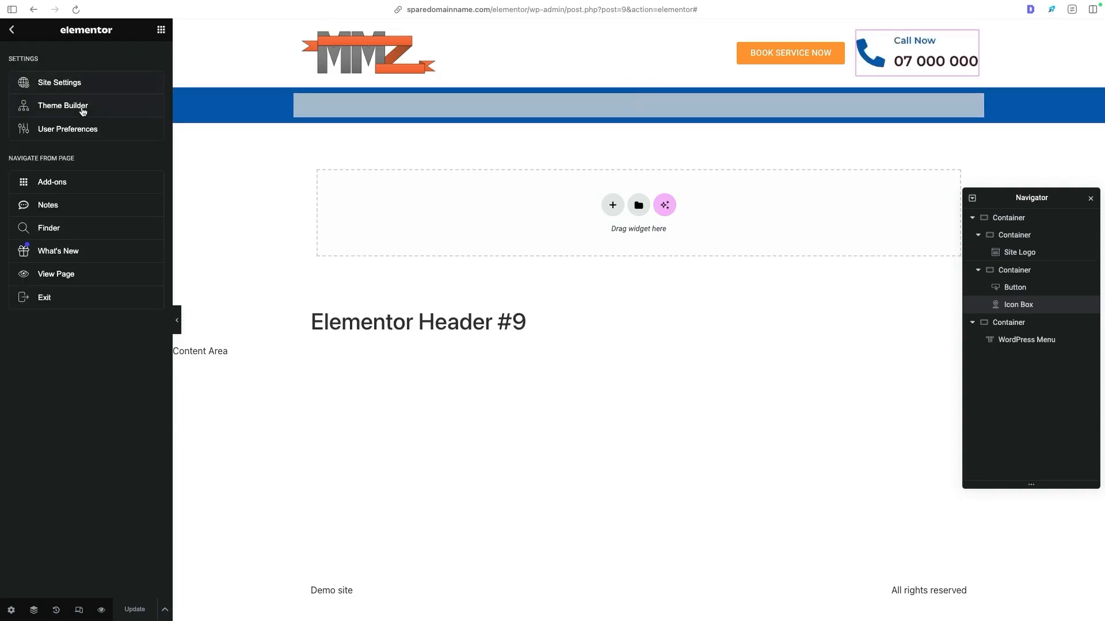
pyautogui.click(56, 109)
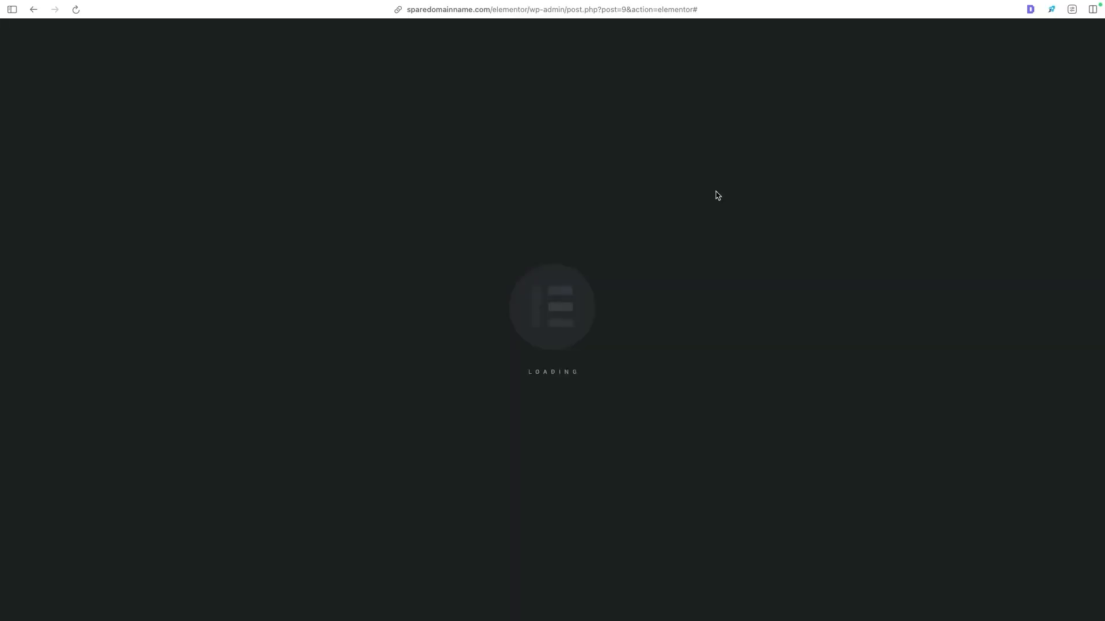
pyautogui.moveTo(223, 188)
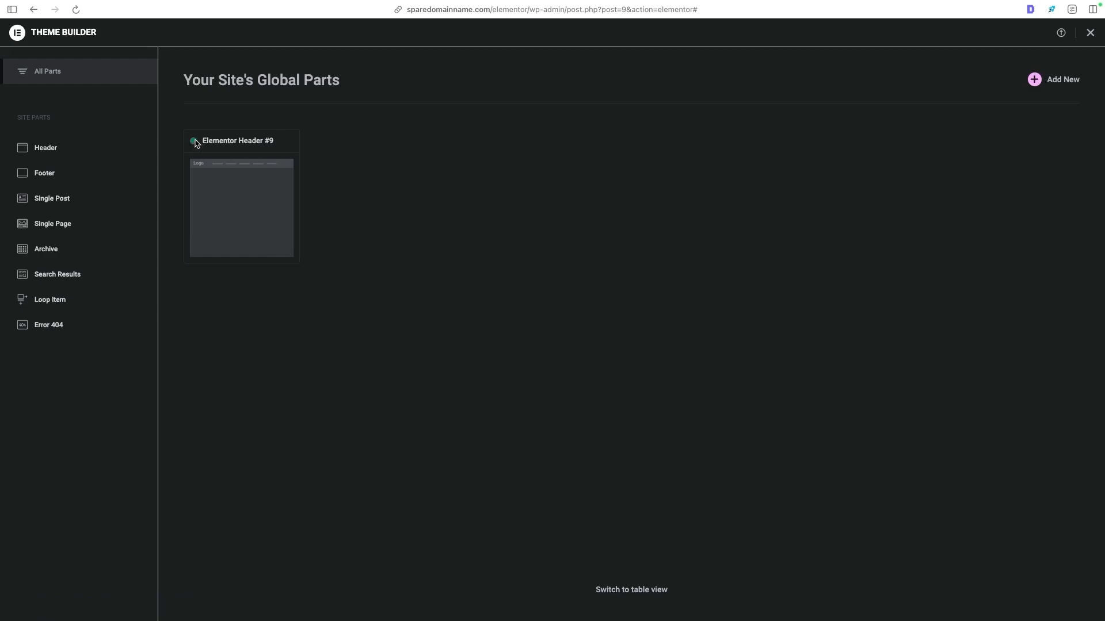
pyautogui.click(71, 177)
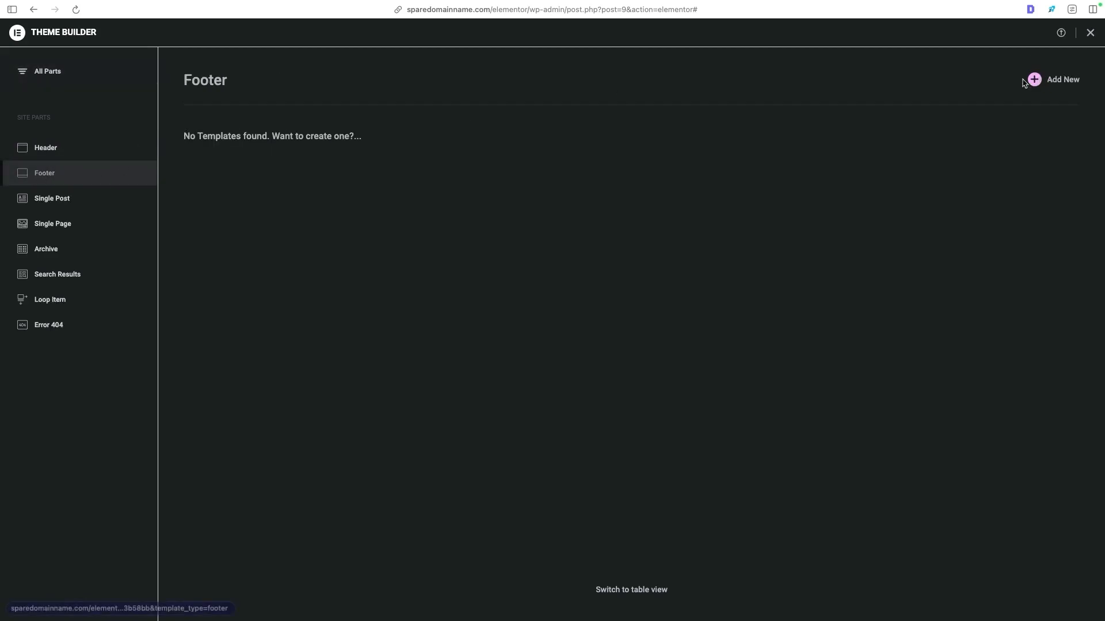
pyautogui.click(1049, 84)
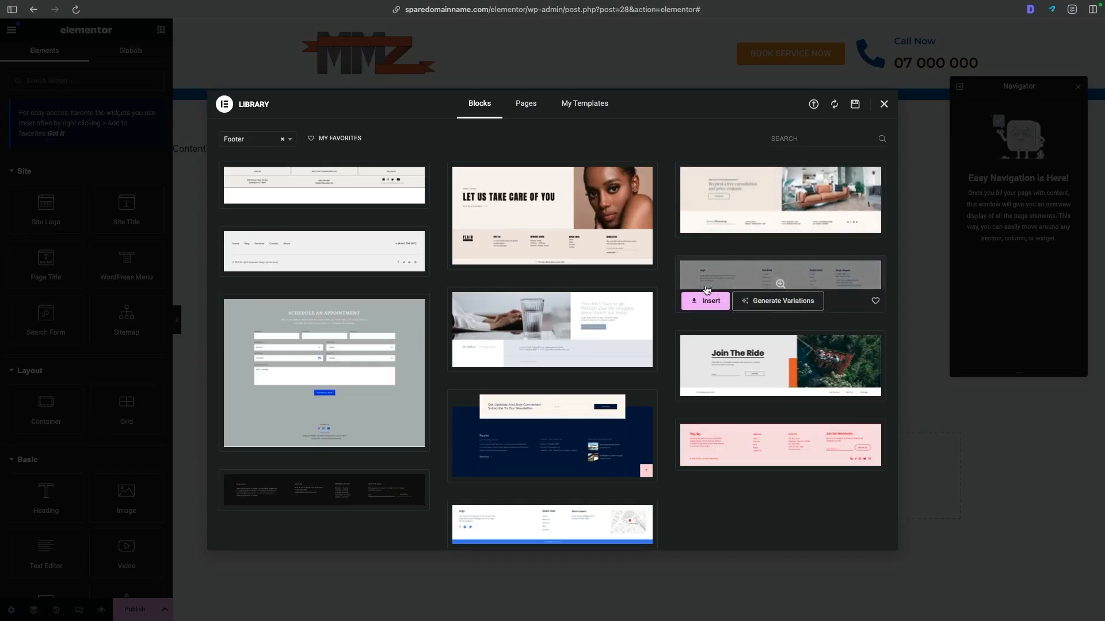
pyautogui.scroll(-2, 575, 276)
pyautogui.moveTo(611, 363)
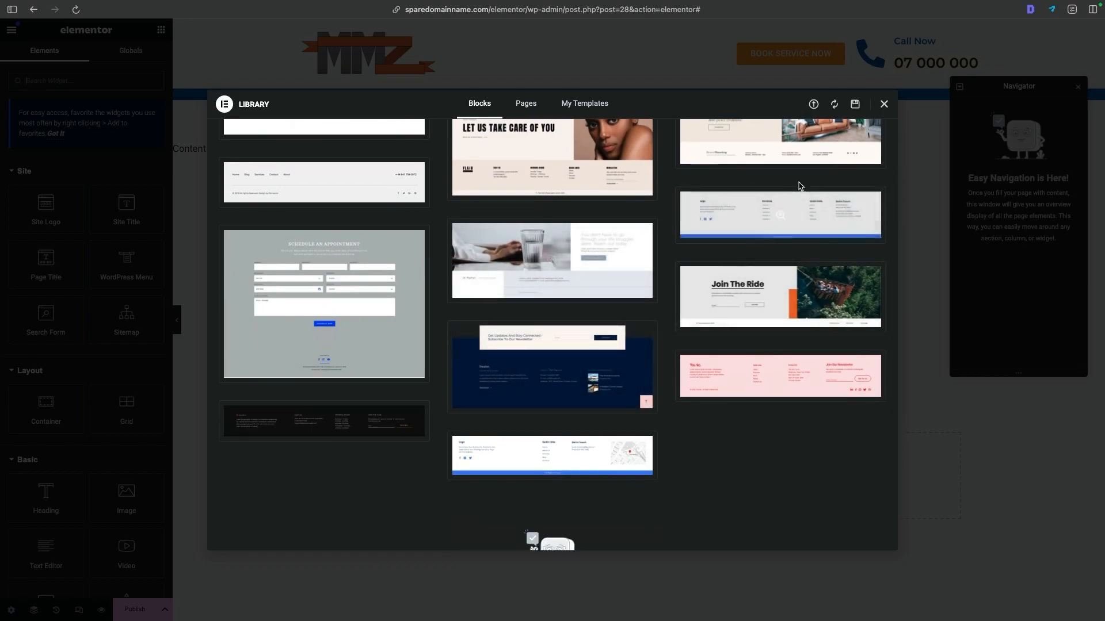
pyautogui.click(884, 105)
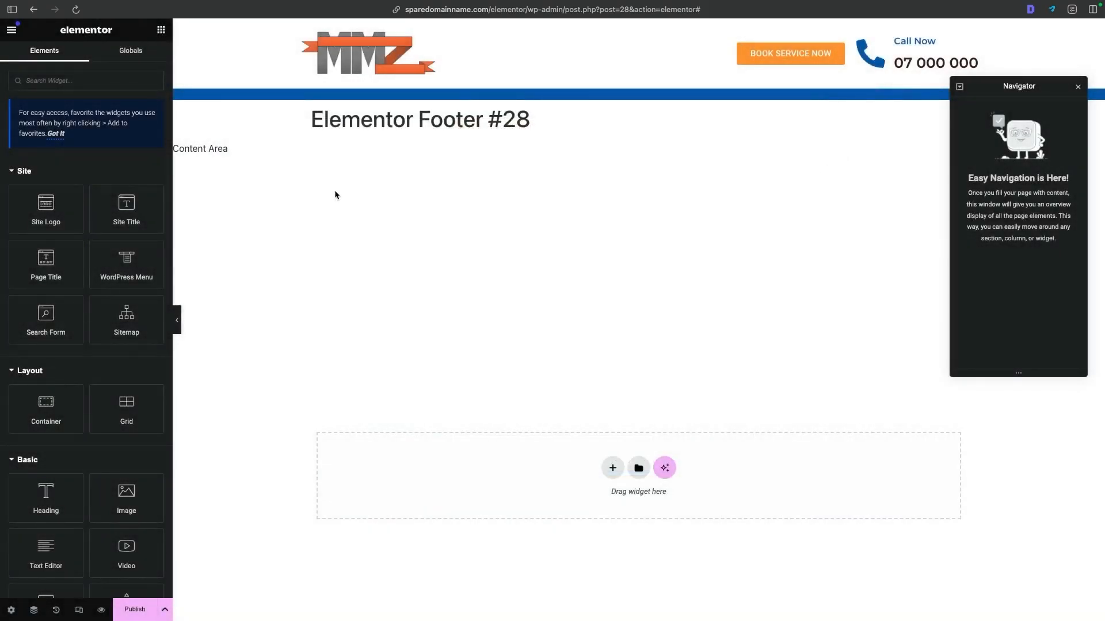
pyautogui.moveTo(286, 121); pyautogui.dragTo(481, 148)
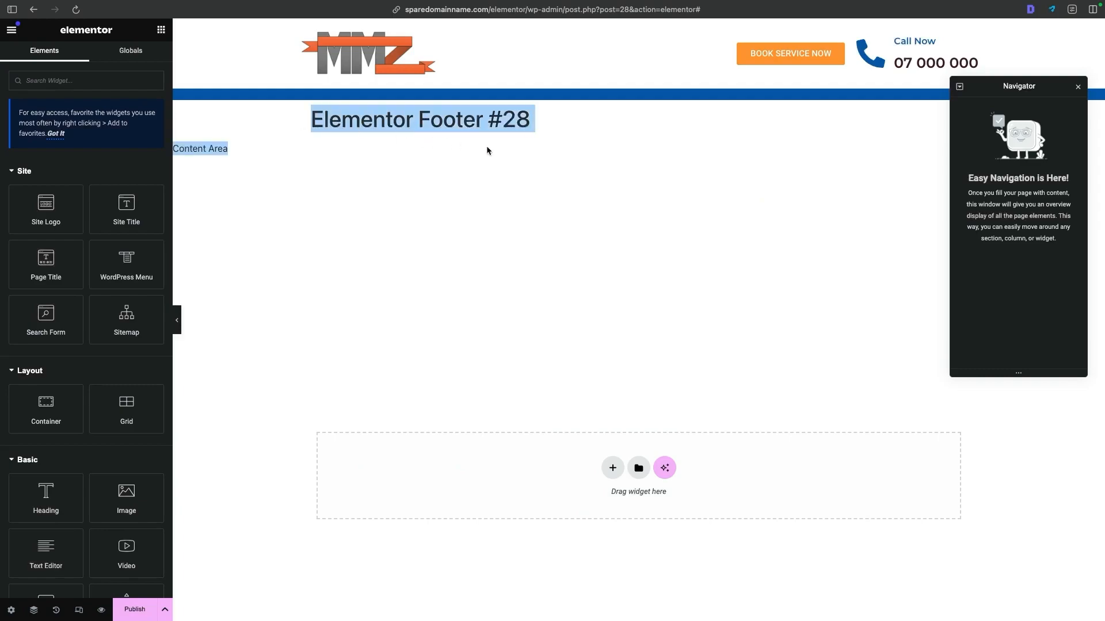
pyautogui.click(385, 165)
pyautogui.moveTo(297, 122); pyautogui.dragTo(476, 168)
pyautogui.click(476, 168)
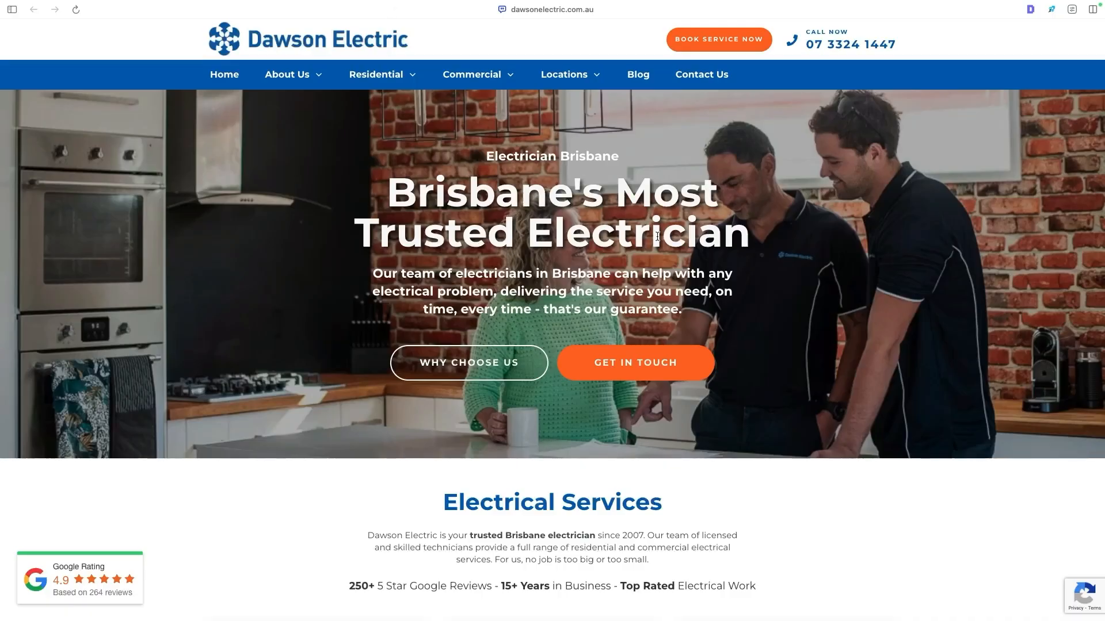
pyautogui.scroll(-20, 635, 252)
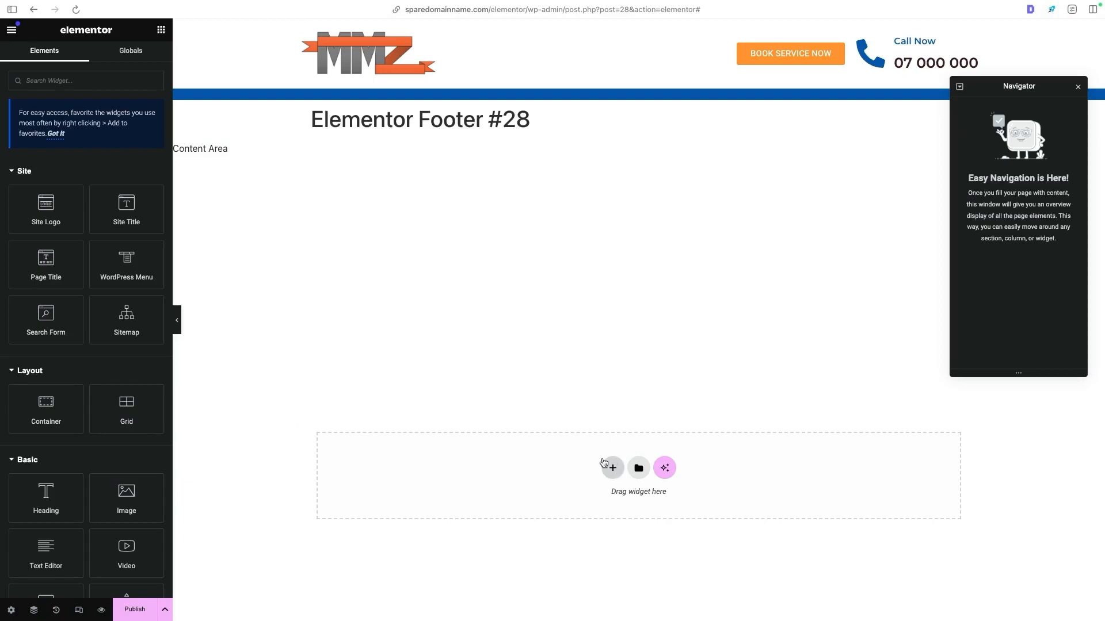
# - Add a four-column Flexbox container to the footer and a single row-direction Flexbox container directly beneath it
pyautogui.click(610, 463)
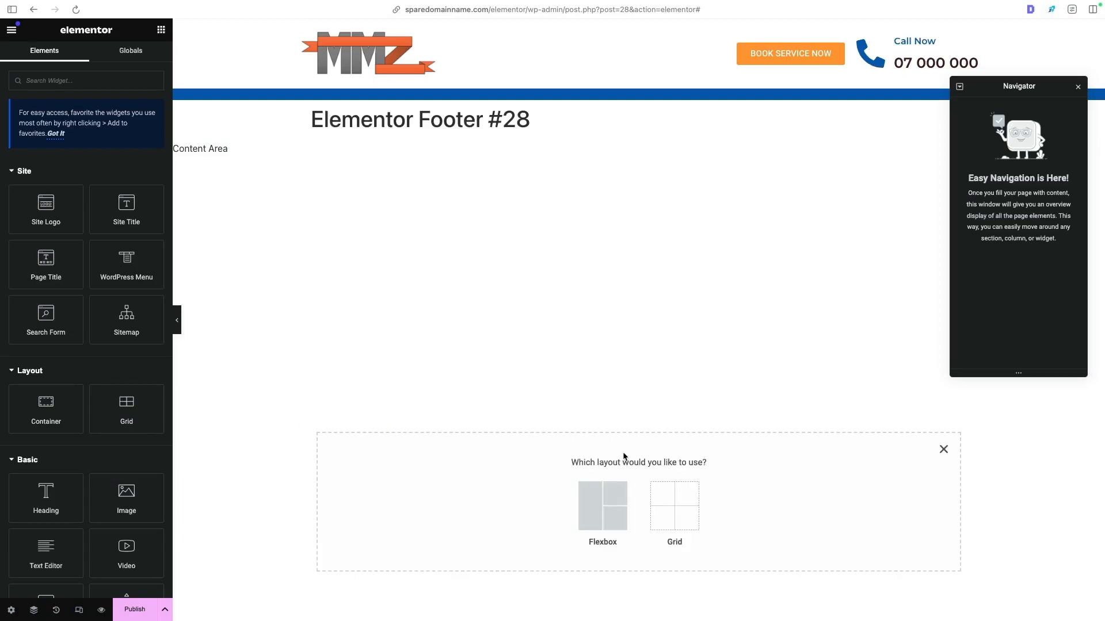
pyautogui.click(614, 502)
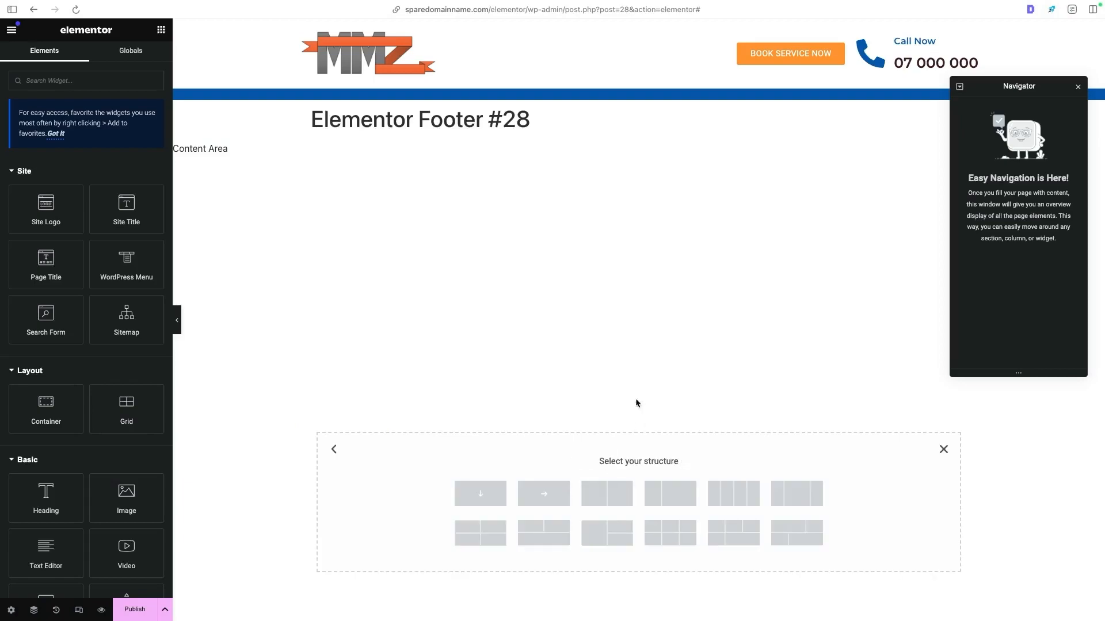
pyautogui.click(727, 497)
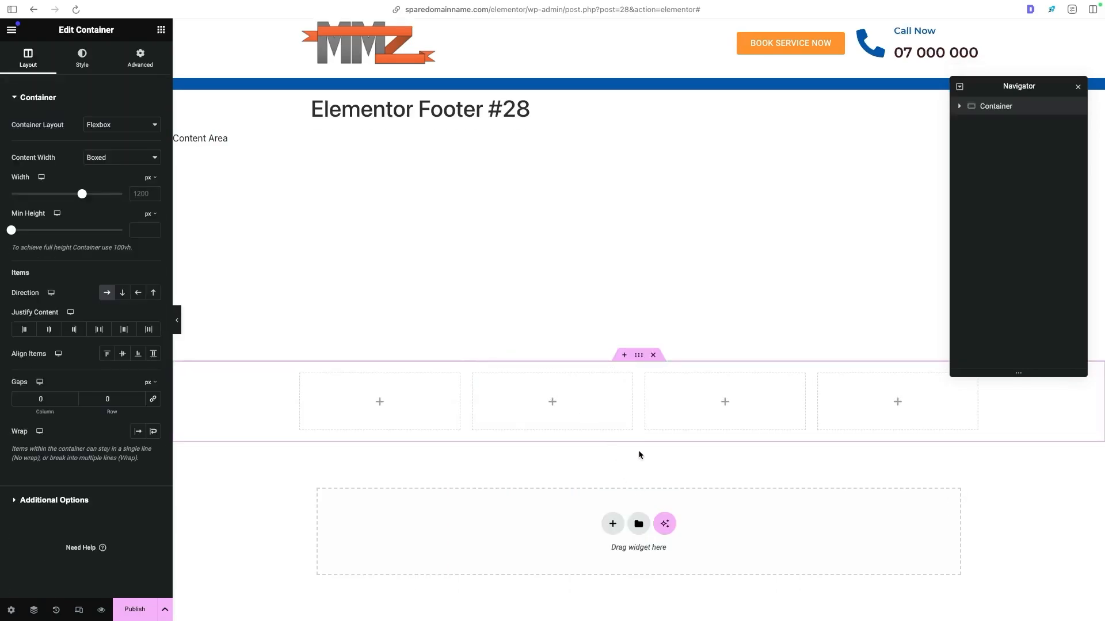
pyautogui.click(613, 523)
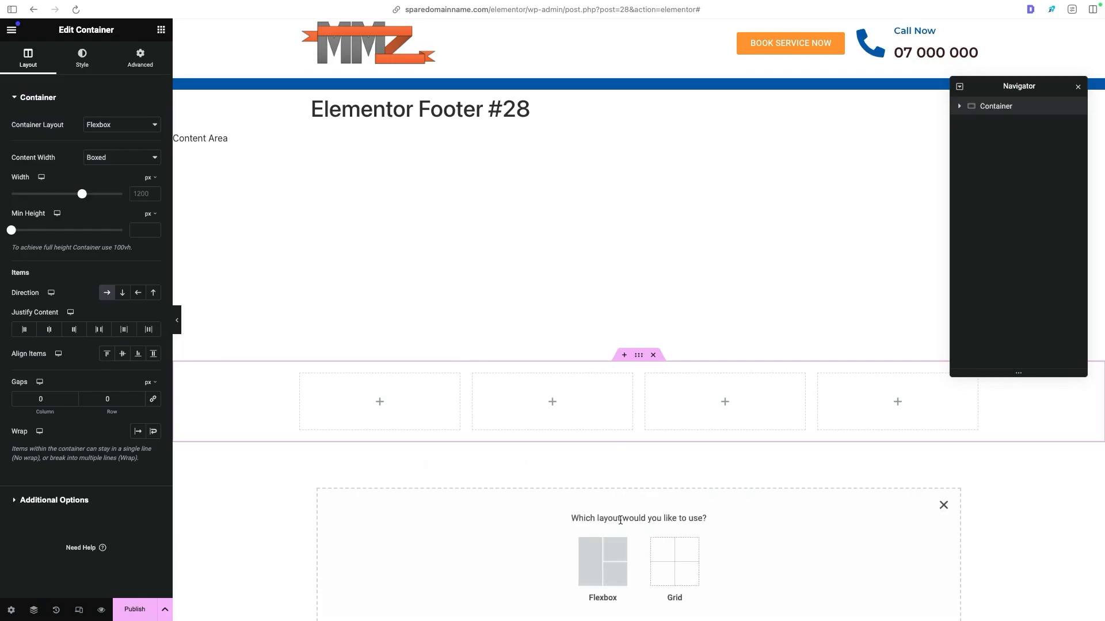
pyautogui.click(602, 558)
pyautogui.scroll(-1, 586, 446)
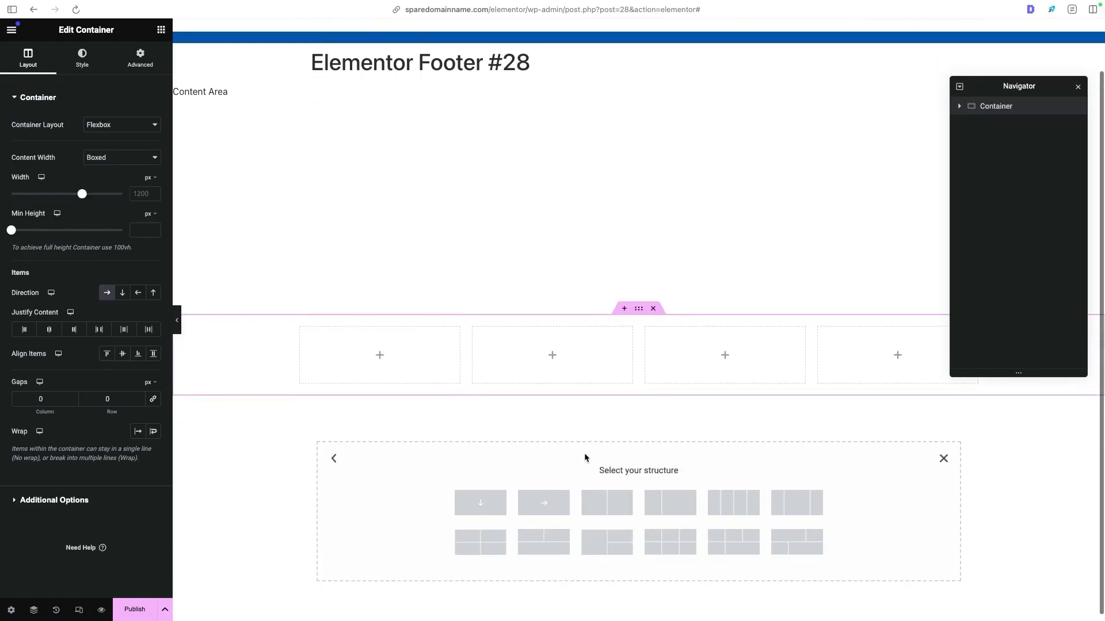
pyautogui.click(541, 504)
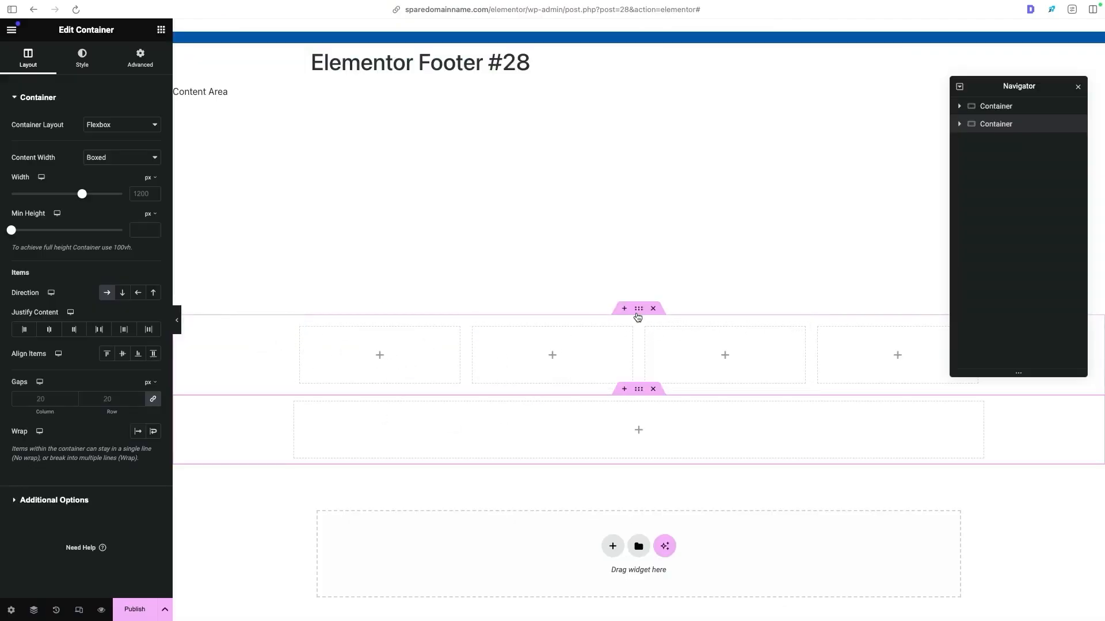
# - Give the four-column container a Classic background in the global Primary blue
pyautogui.click(641, 310)
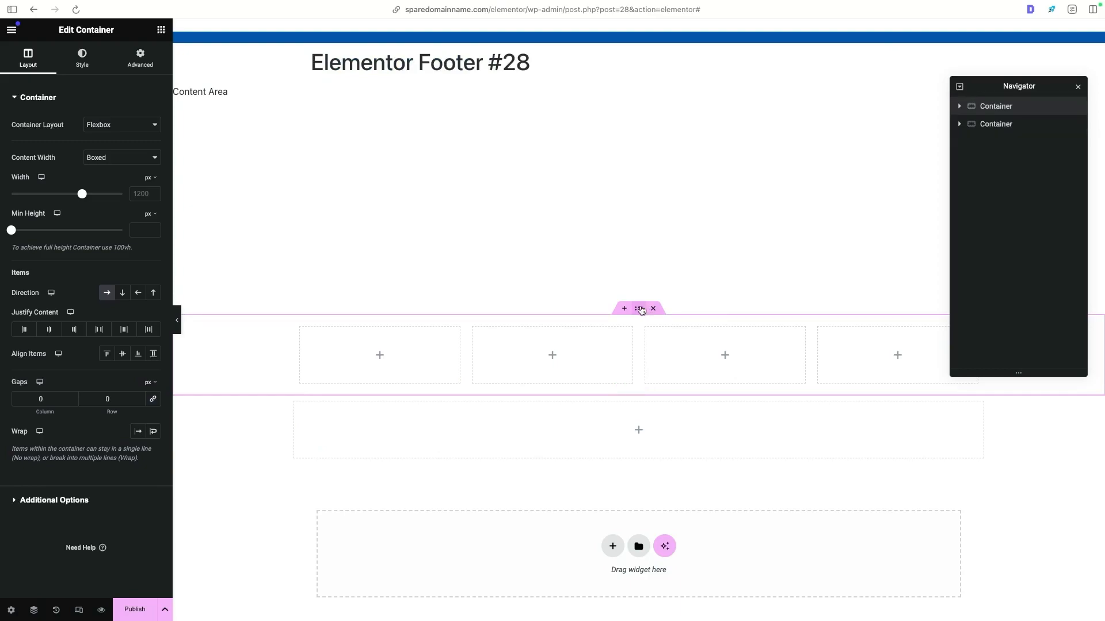
pyautogui.click(94, 53)
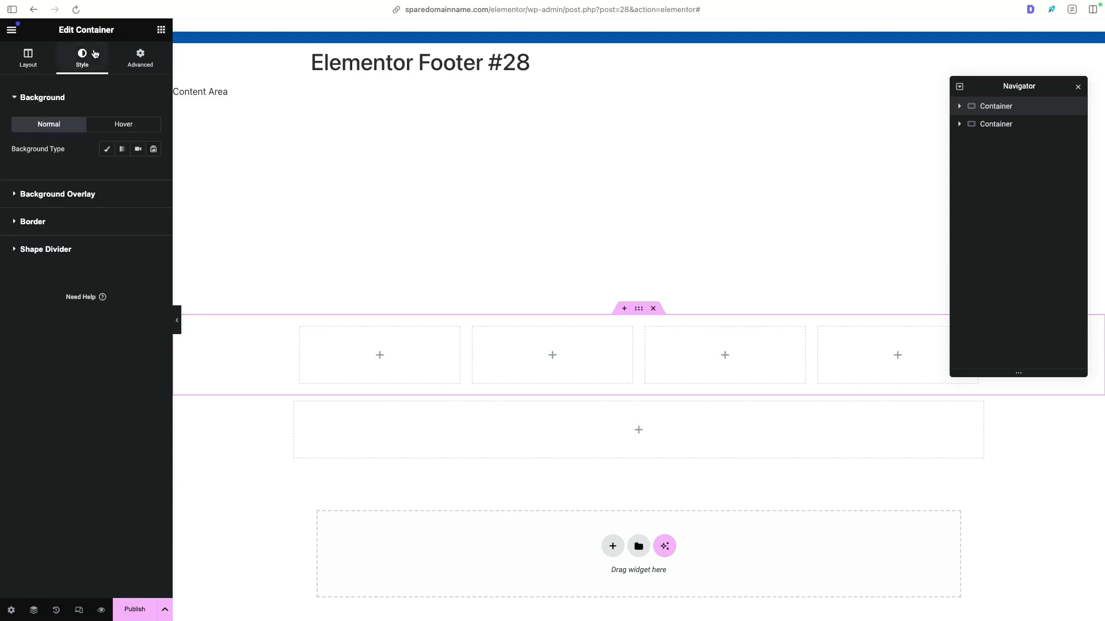
pyautogui.click(106, 150)
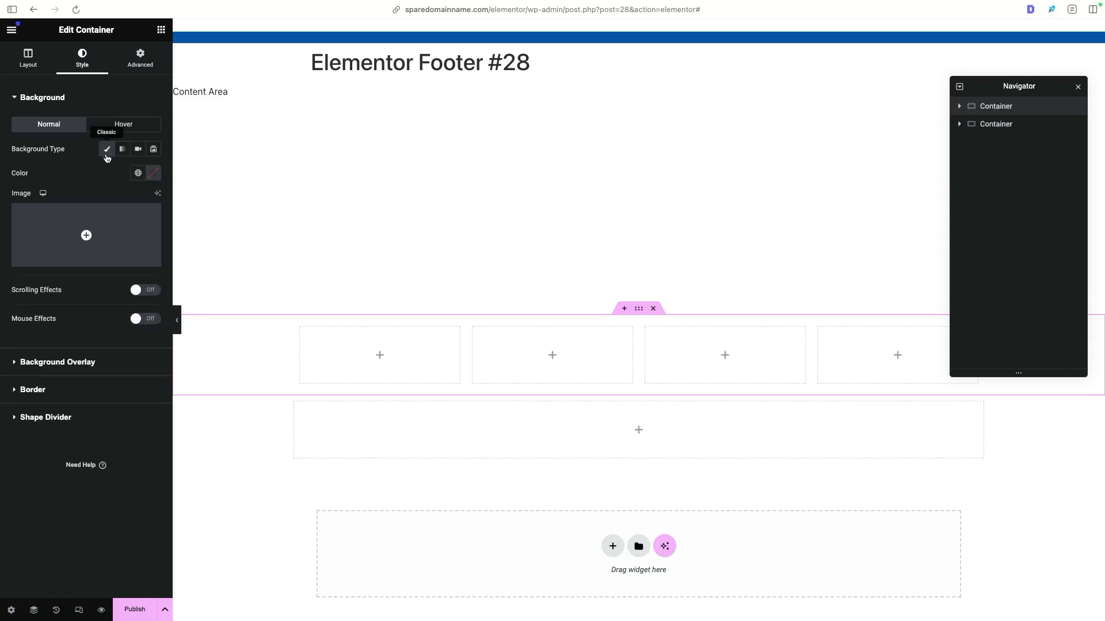
pyautogui.click(138, 173)
pyautogui.click(94, 226)
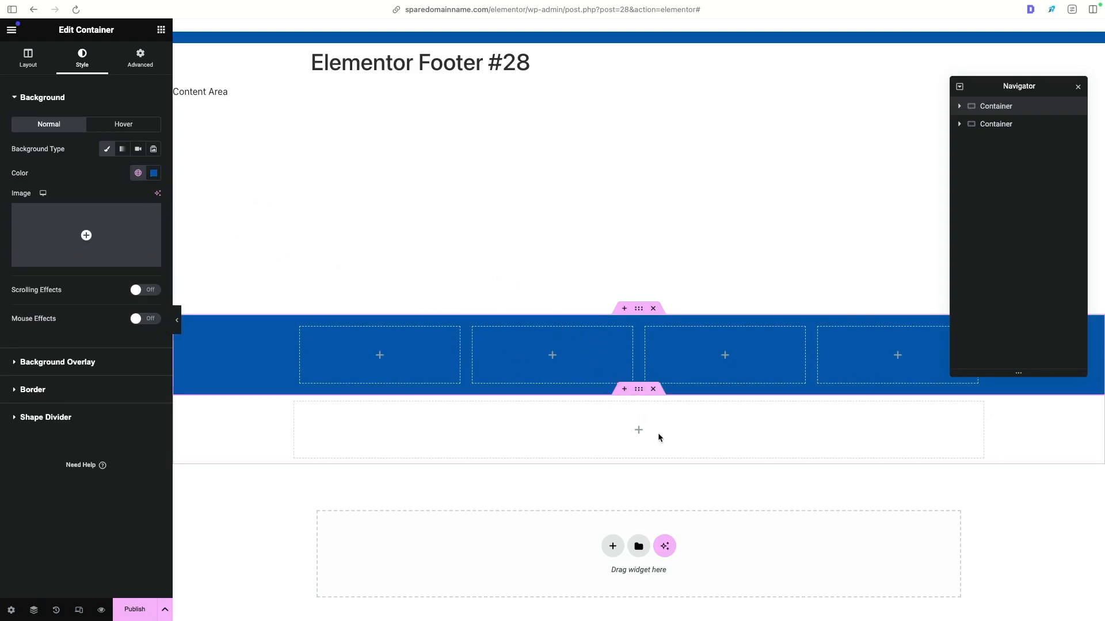
# - Copy the four-column container and paste its style onto the single-column container below
pyautogui.rightClick(639, 313)
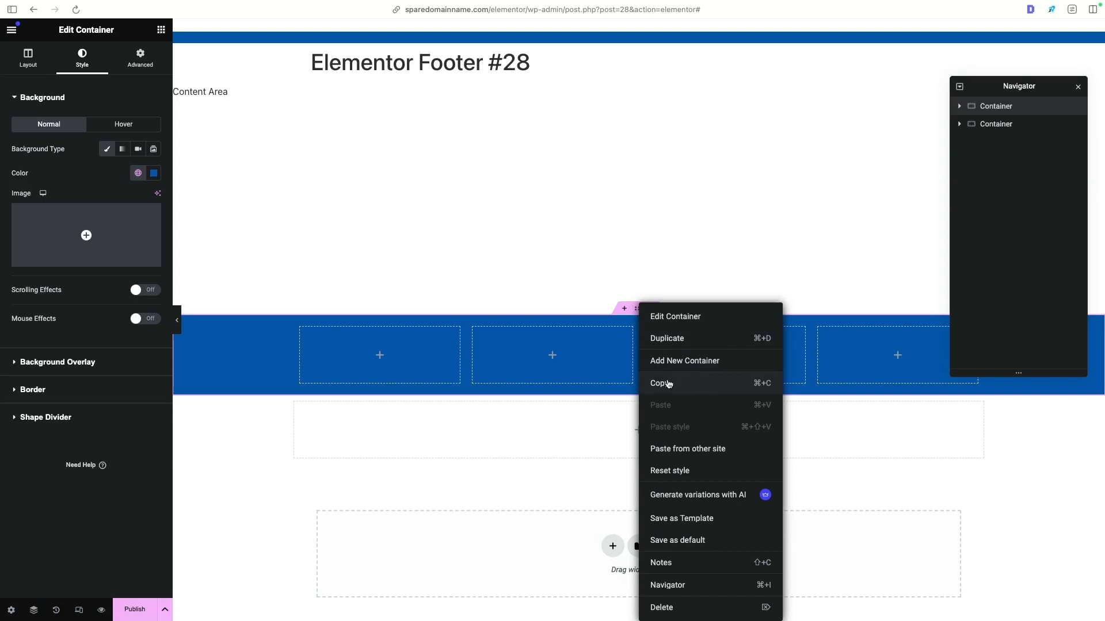
pyautogui.click(699, 383)
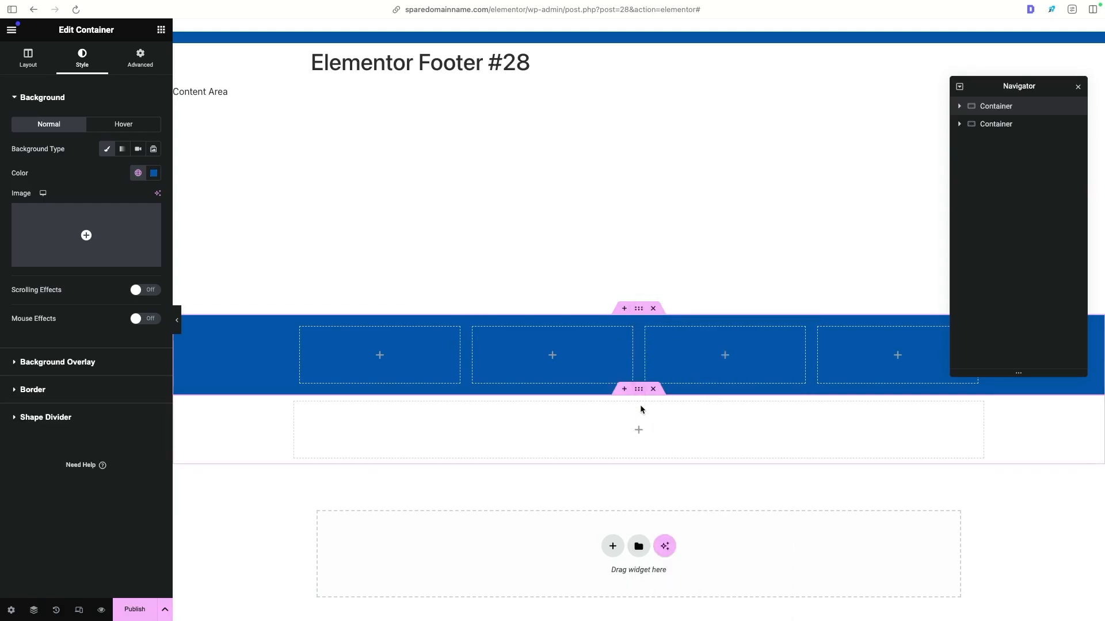
pyautogui.rightClick(639, 391)
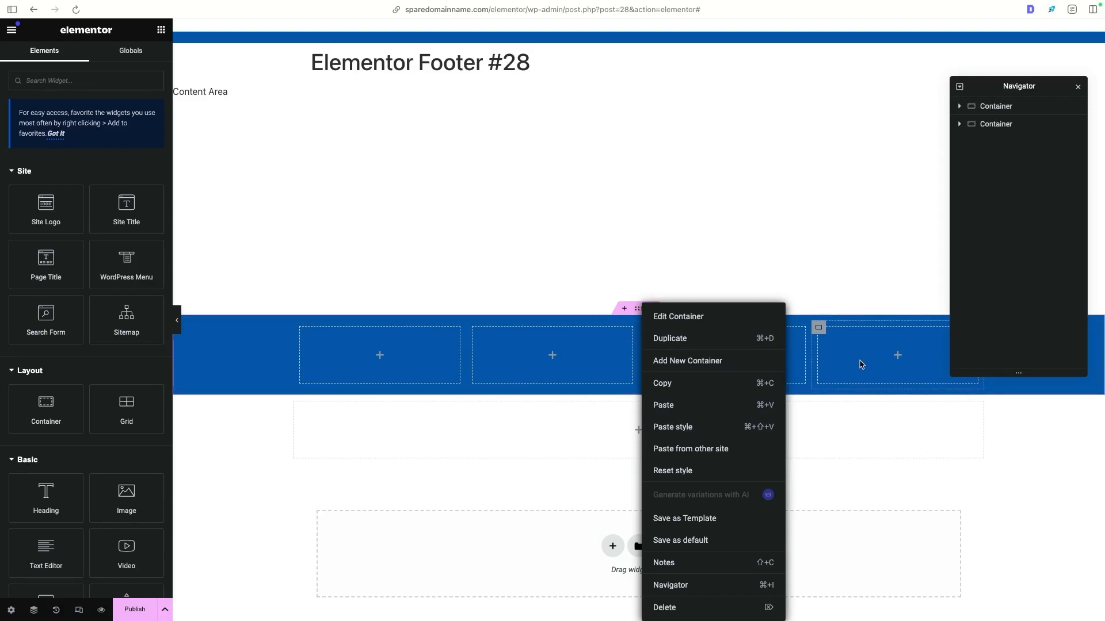
pyautogui.click(750, 426)
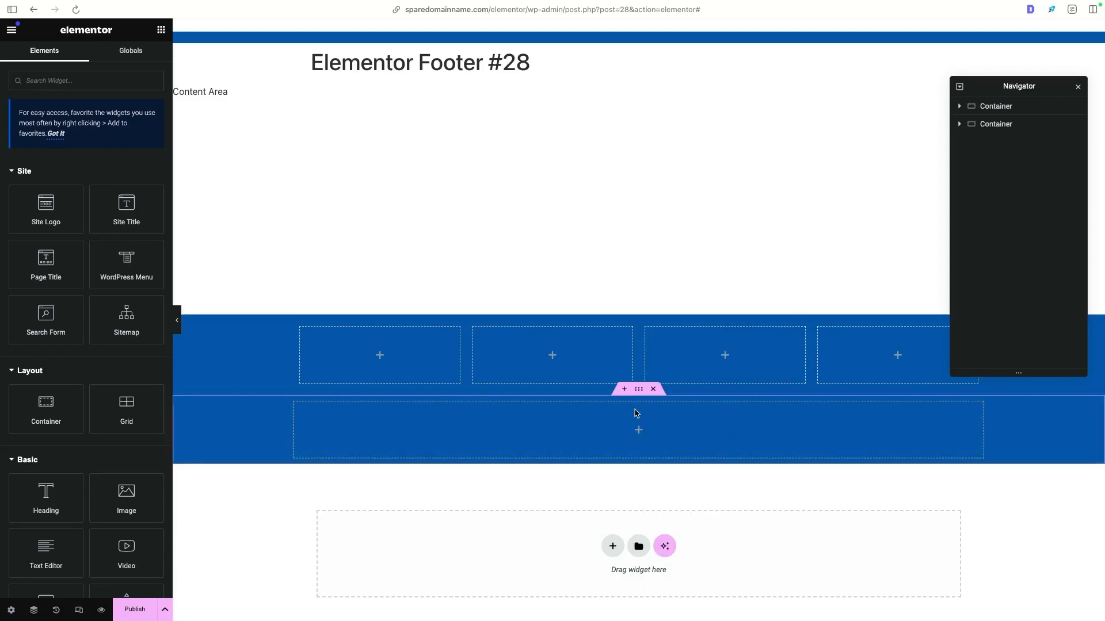
# - Check the first column of the Dawson Electric footer and place a Site Logo widget in the first footer column
pyautogui.hotkey('ctrl', 'Tab')
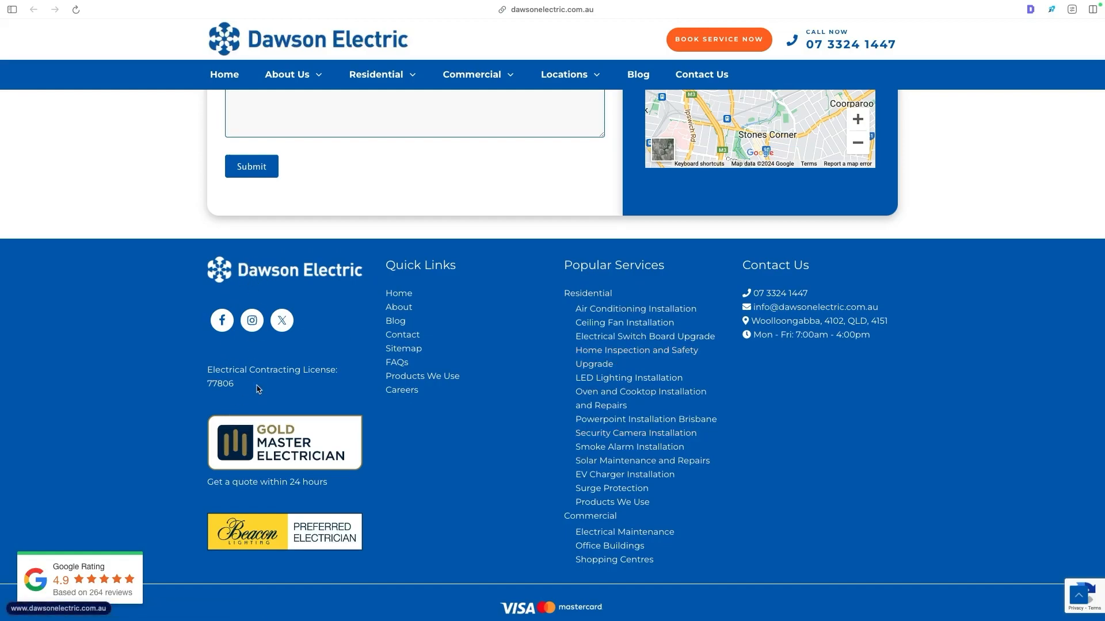
pyautogui.moveTo(263, 283); pyautogui.dragTo(299, 336)
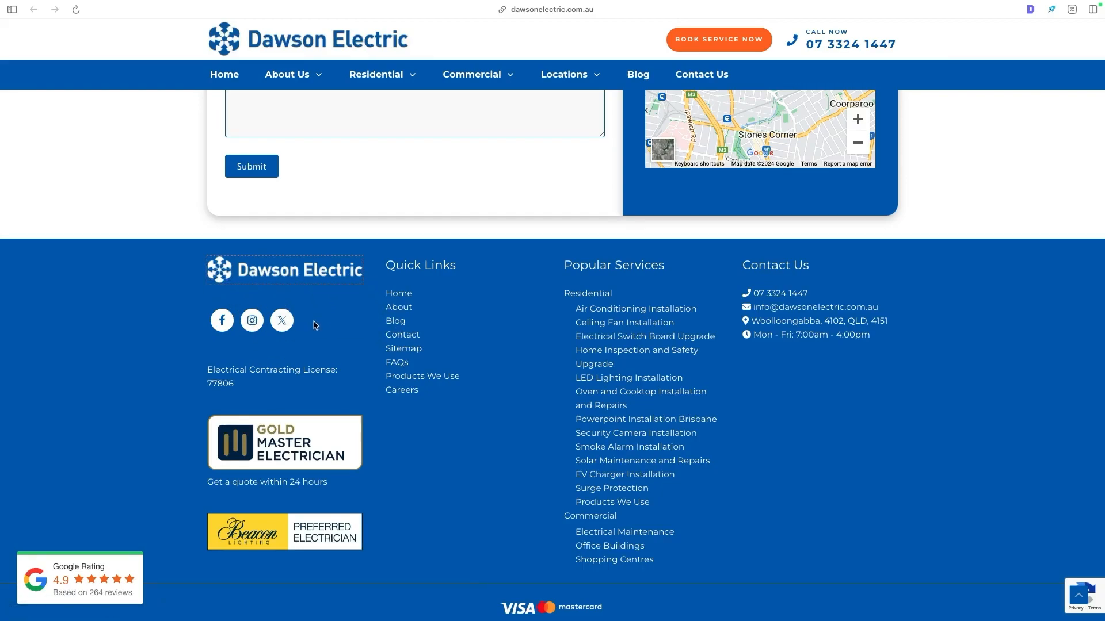
pyautogui.hotkey('ctrl', 'Tab')
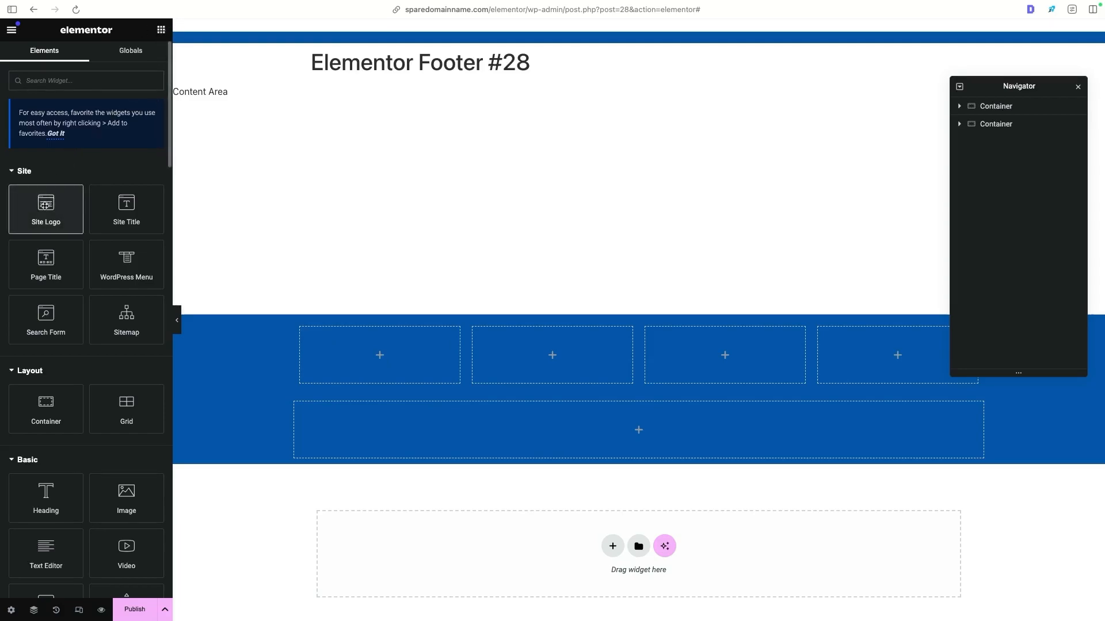
pyautogui.moveTo(45, 206); pyautogui.dragTo(364, 344)
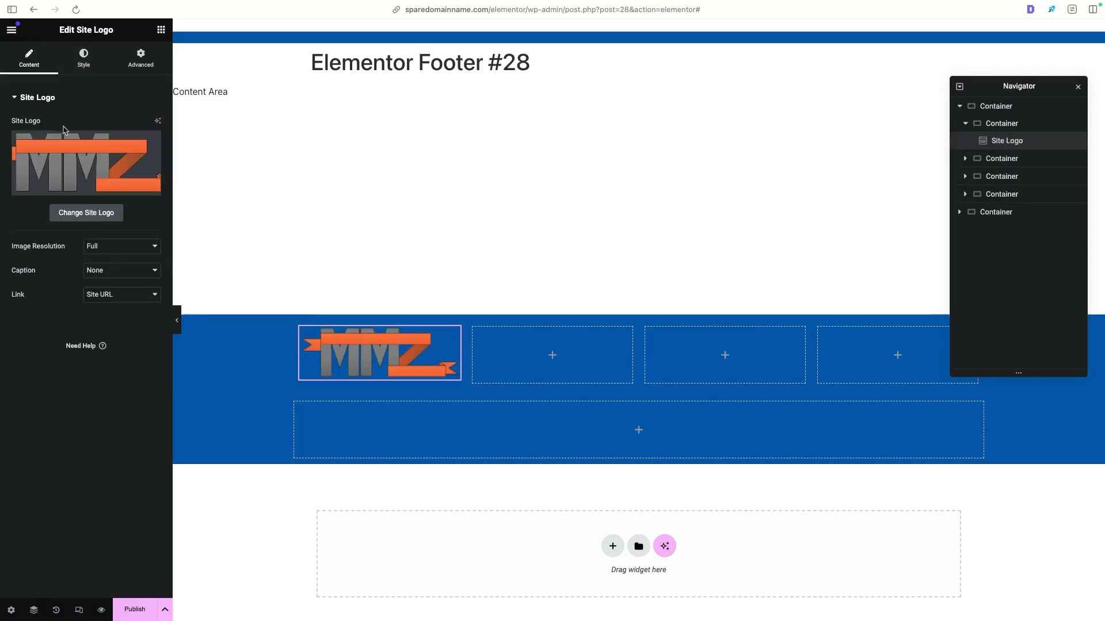
pyautogui.click(93, 55)
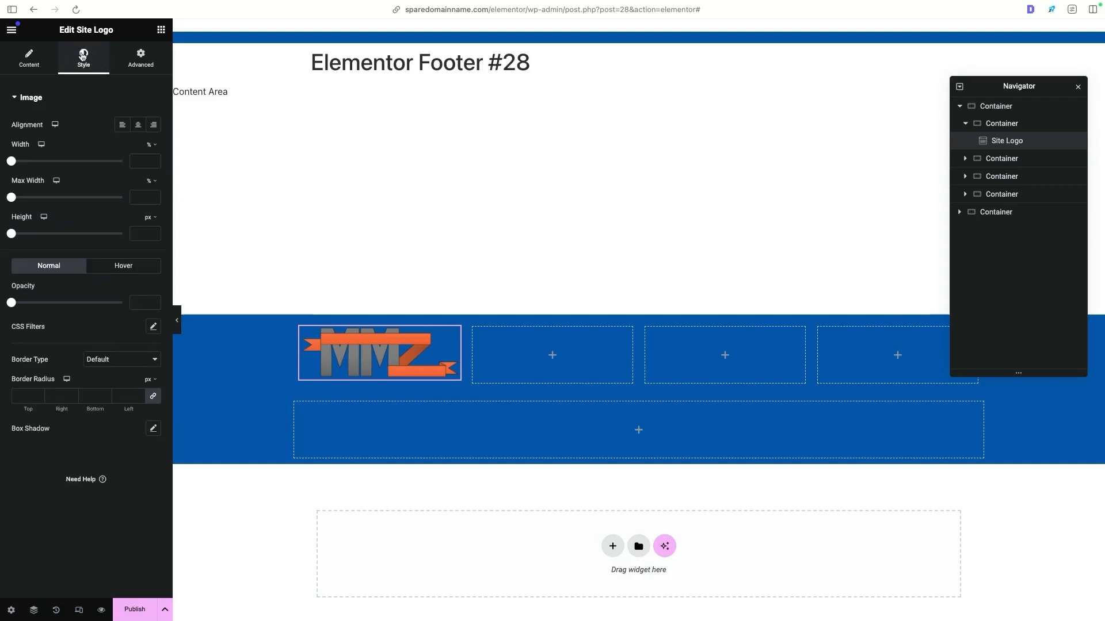
pyautogui.click(29, 58)
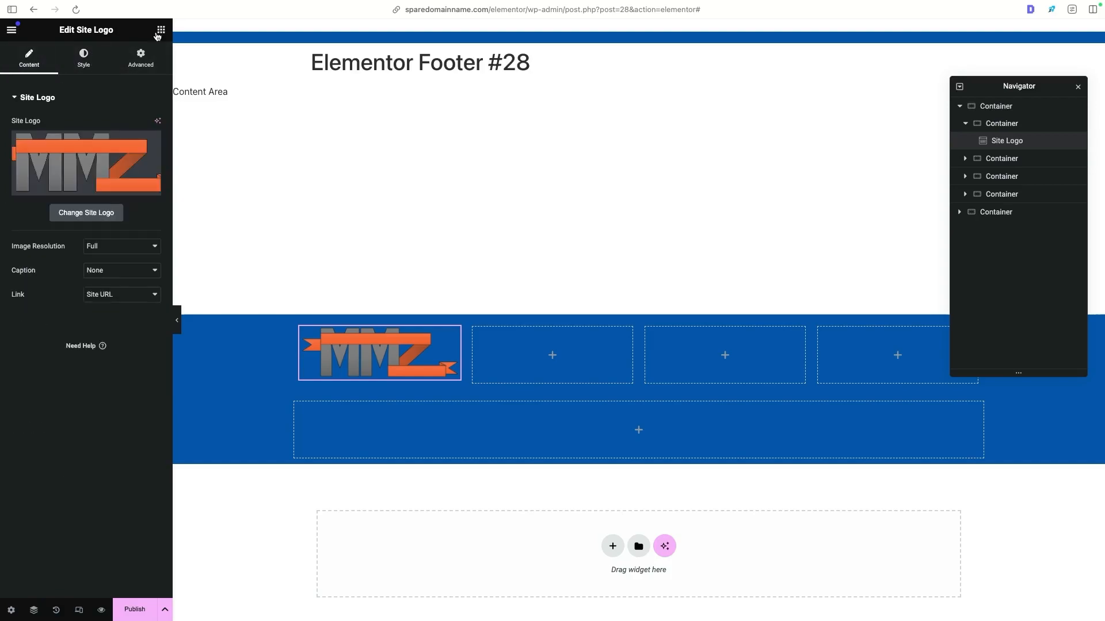
# - Find the Social Icons widget and place it under the logo in the first footer column
pyautogui.click(160, 31)
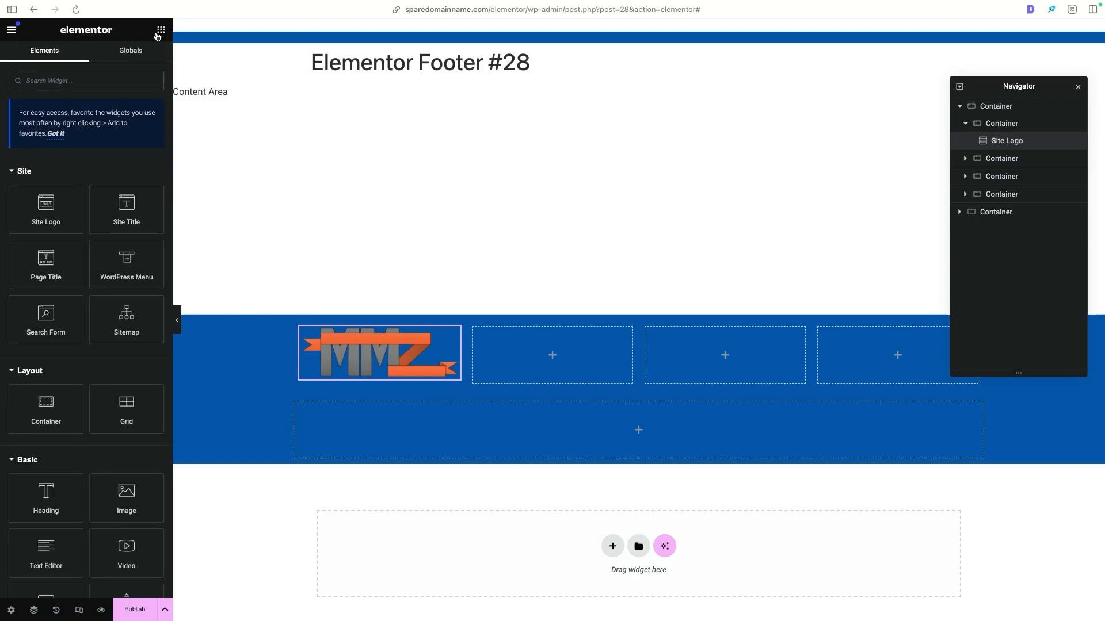
pyautogui.write('social')
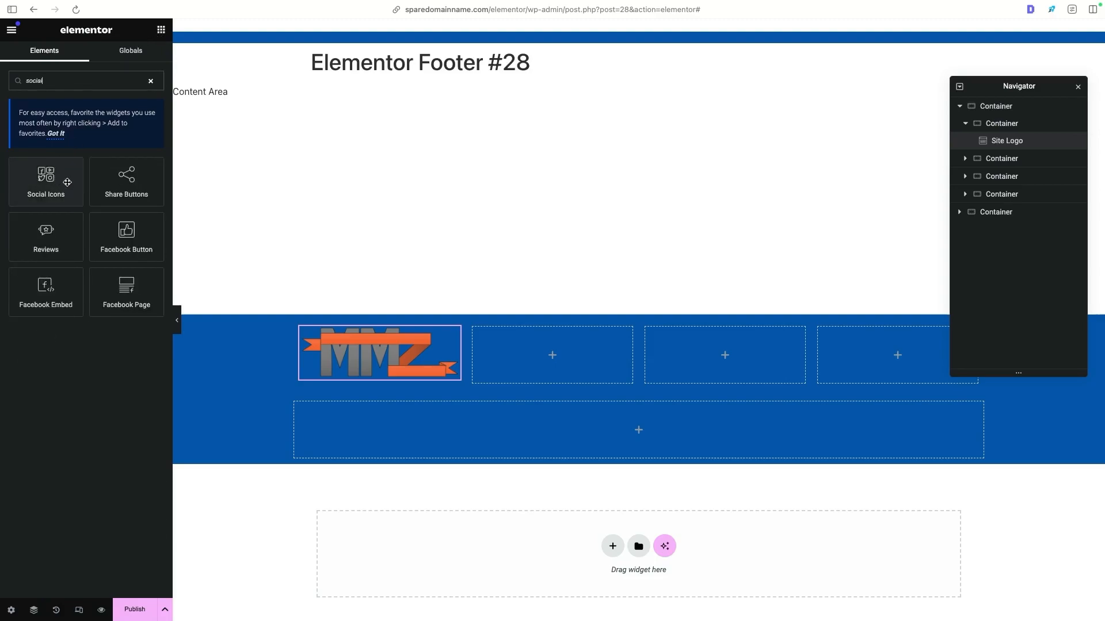
pyautogui.moveTo(38, 184); pyautogui.dragTo(373, 357)
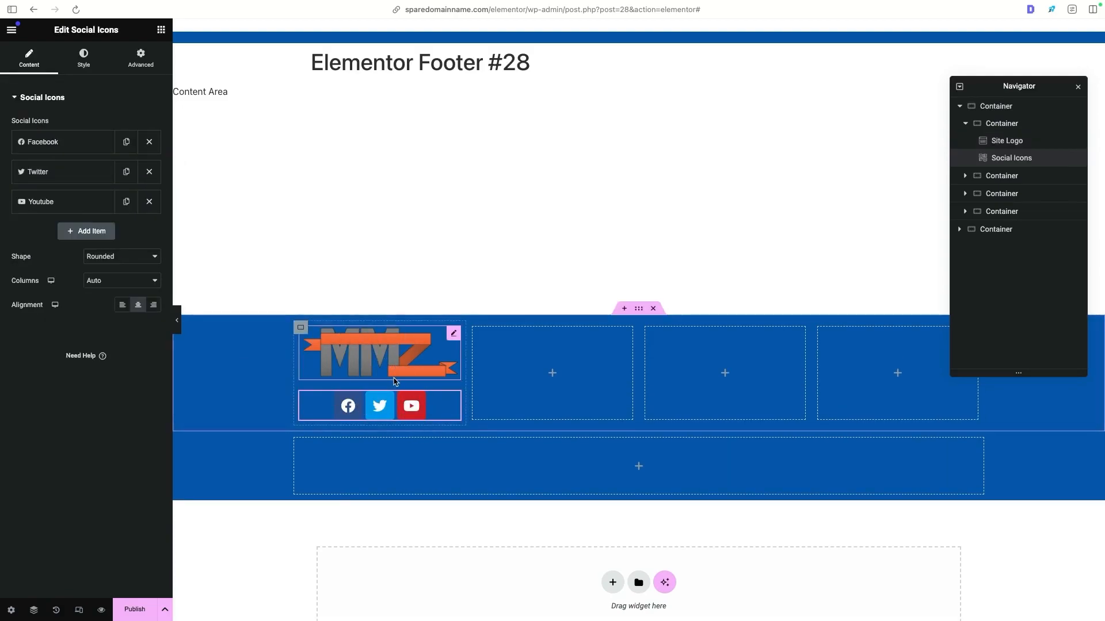
# - Compare with the Dawson Electric footer and align the social icons to the left of their column
pyautogui.hotkey('ctrl', 'Tab')
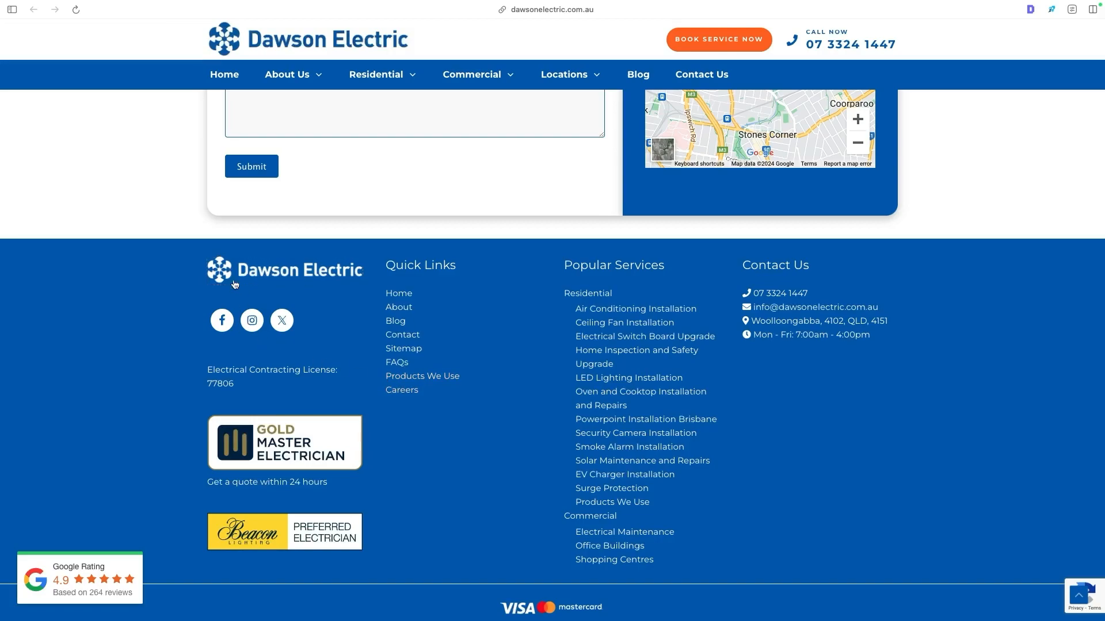
pyautogui.click(208, 282)
pyautogui.hotkey('ctrl', 'shift', 'Tab')
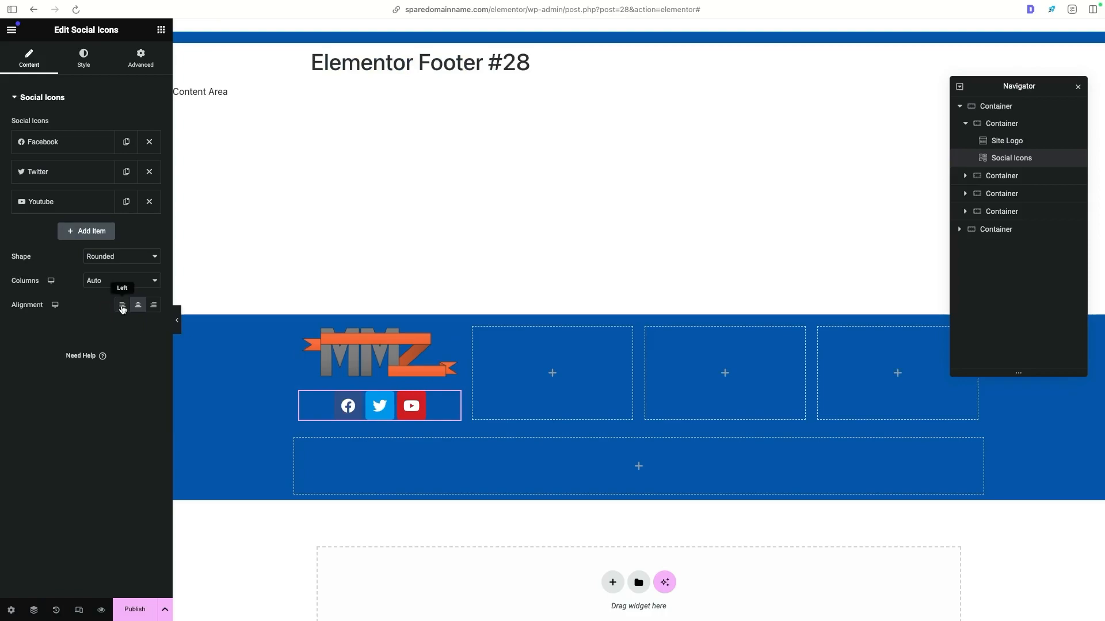
pyautogui.click(122, 305)
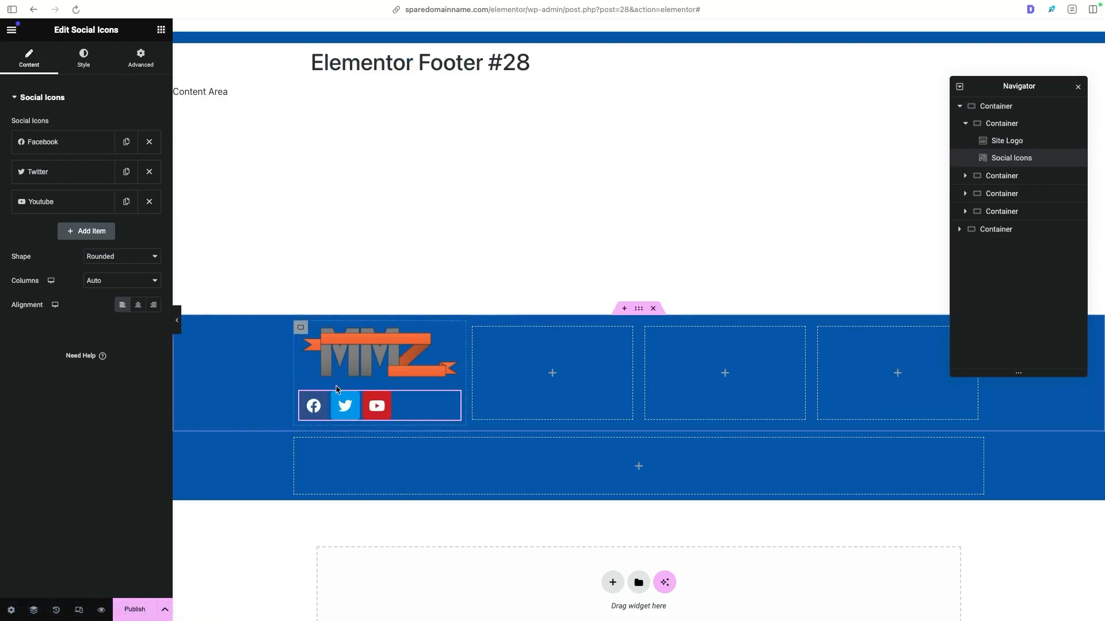
# - Switch the social icons' colour setting from official to Custom
pyautogui.click(91, 64)
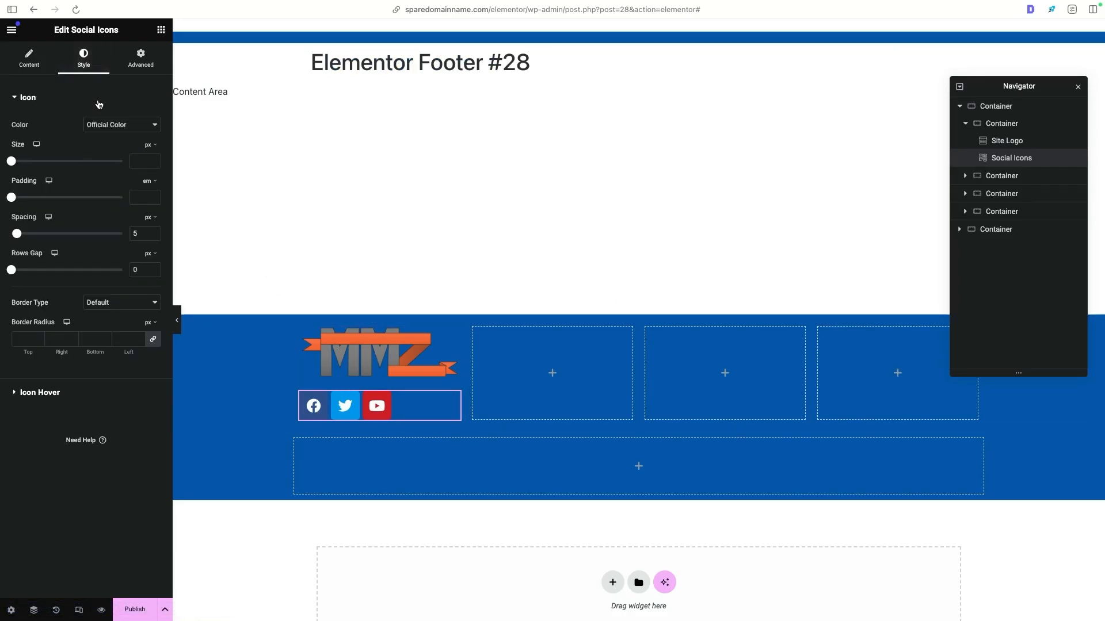
pyautogui.click(98, 126)
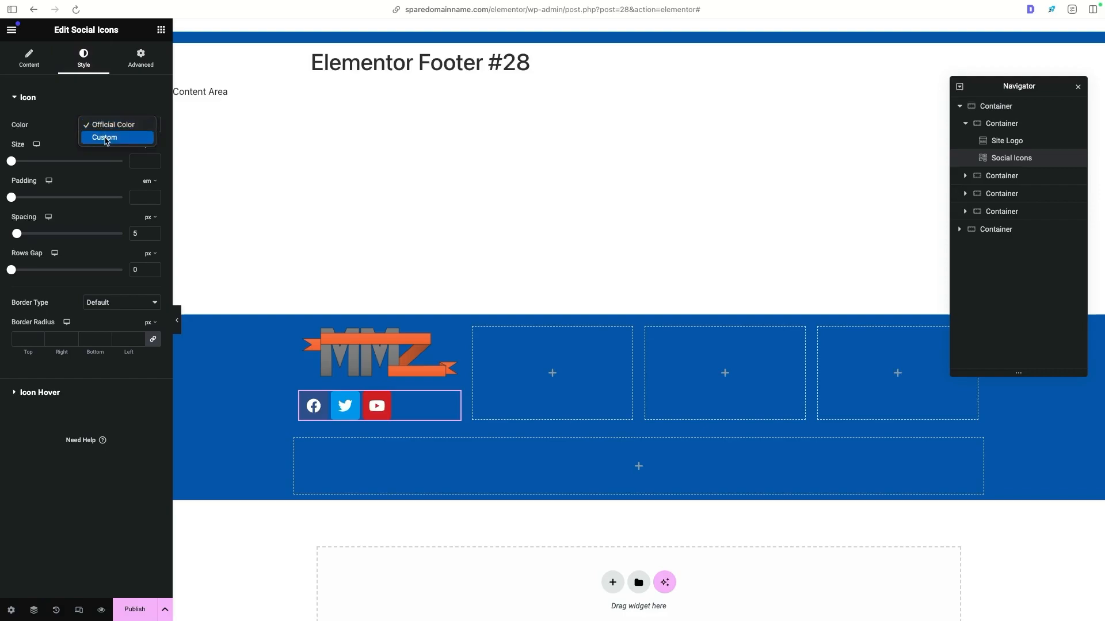
pyautogui.click(106, 138)
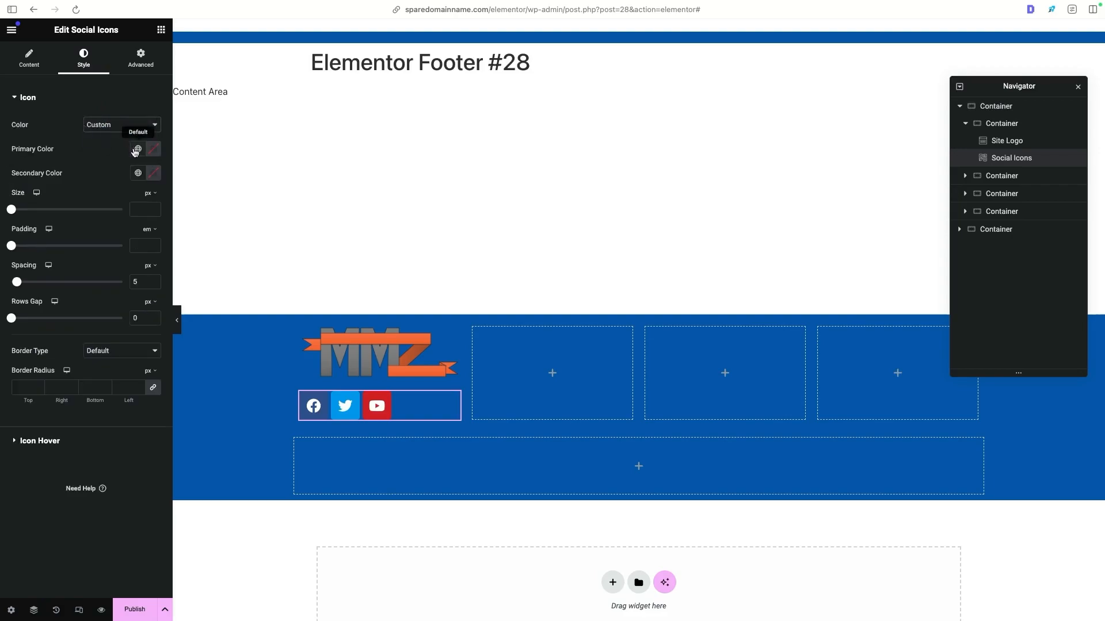
# - Try a dark red, #971717, as the social icons' primary colour
pyautogui.click(153, 149)
pyautogui.click(170, 229)
pyautogui.click(213, 236)
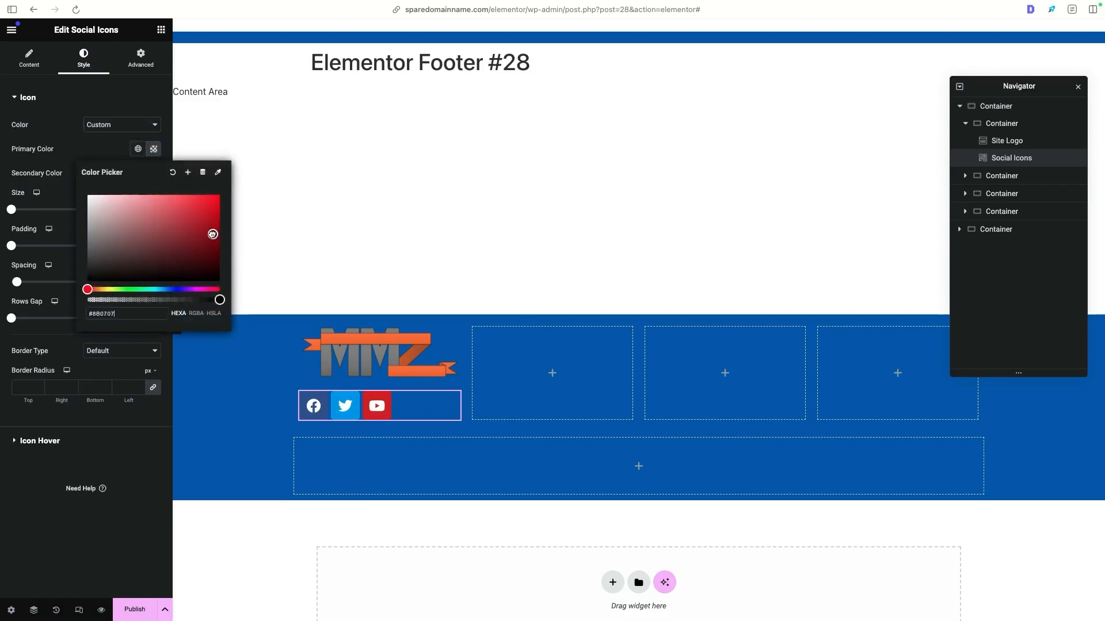
pyautogui.click(199, 230)
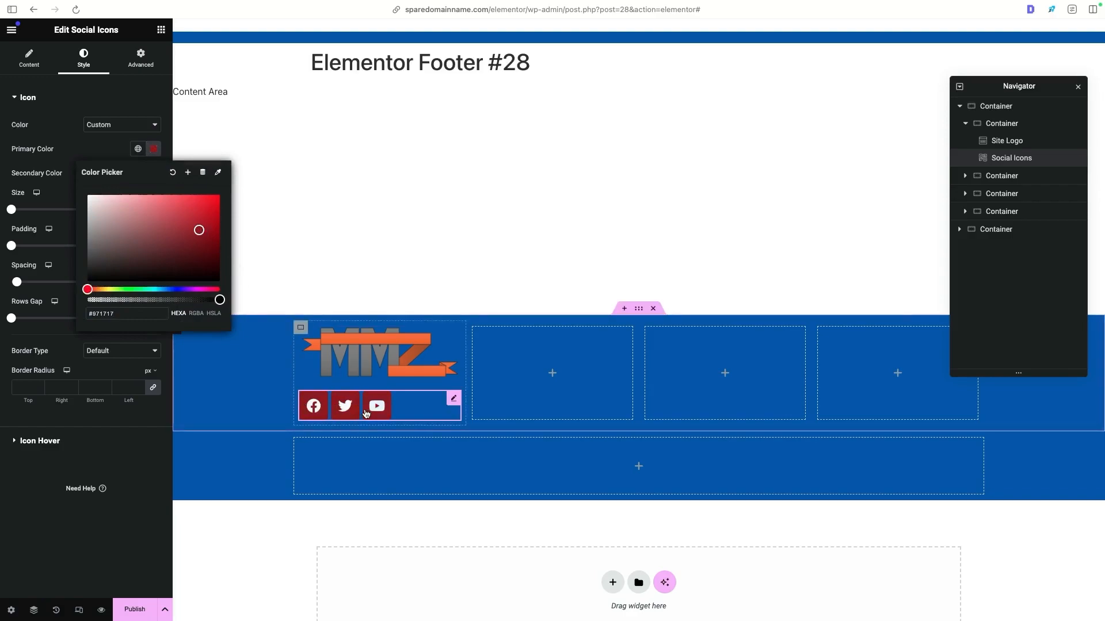
# - Set the social icons' primary colour to the global Demo White and their secondary colour to the global Primary blue
pyautogui.click(138, 149)
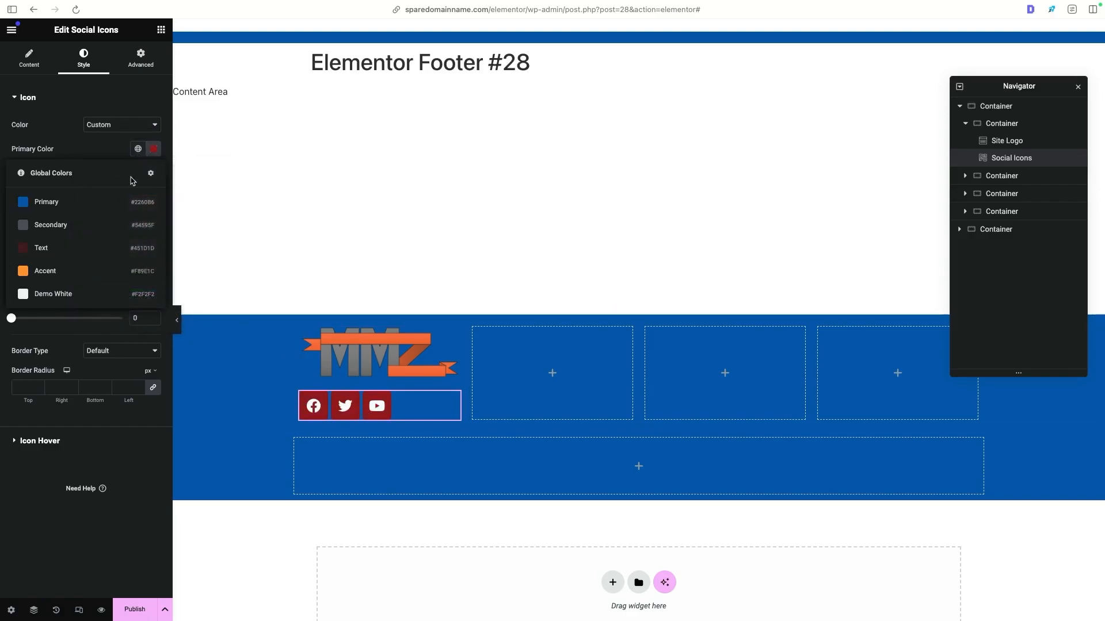
pyautogui.click(101, 295)
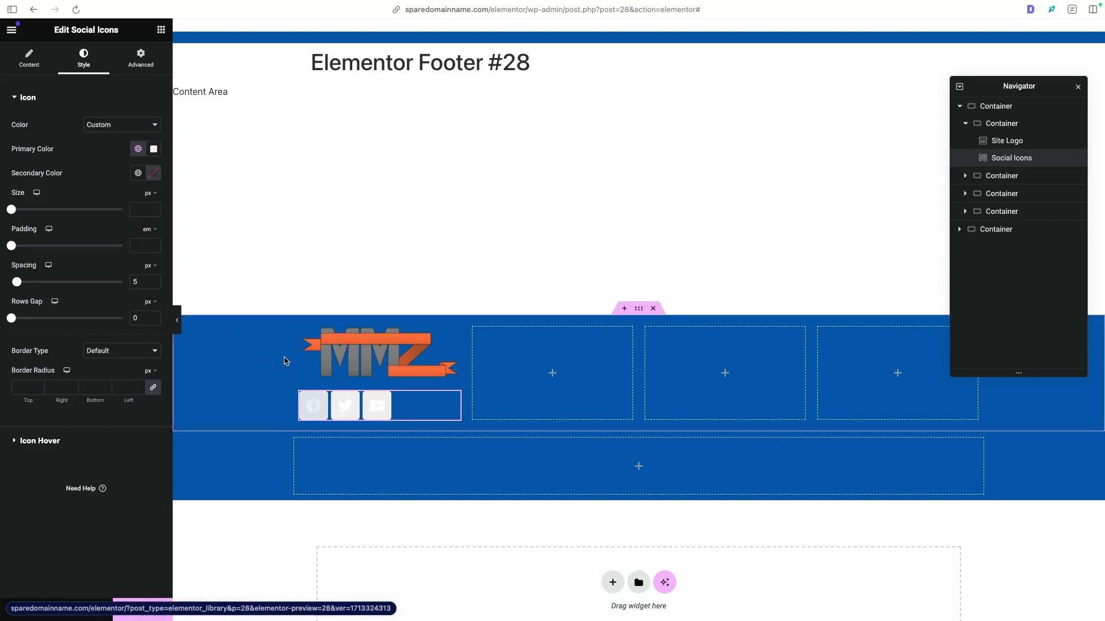
pyautogui.click(138, 173)
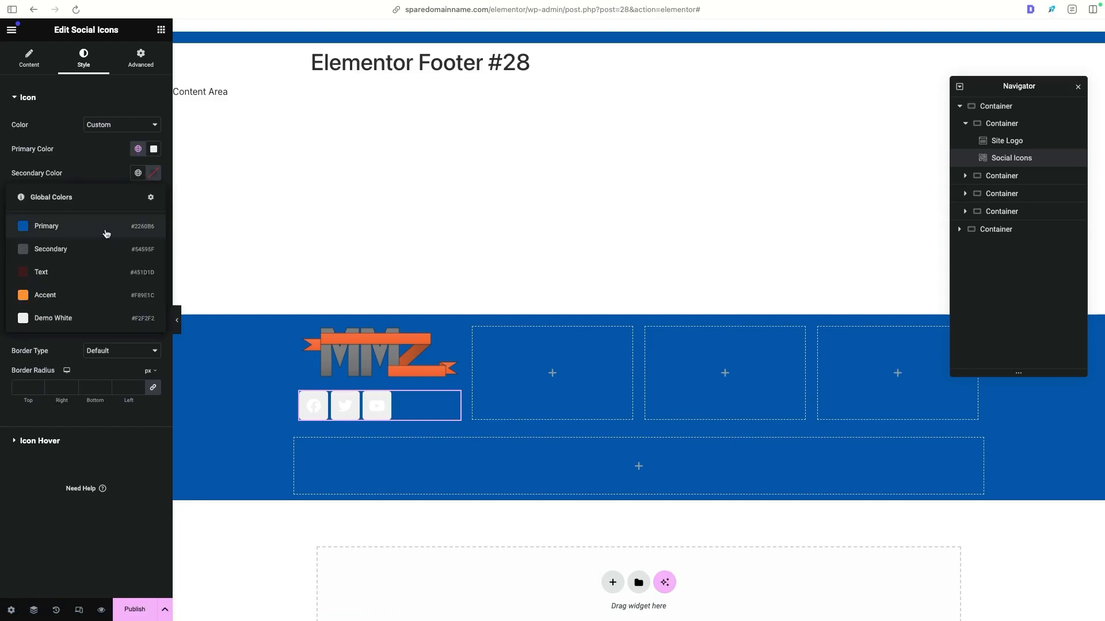
pyautogui.click(106, 233)
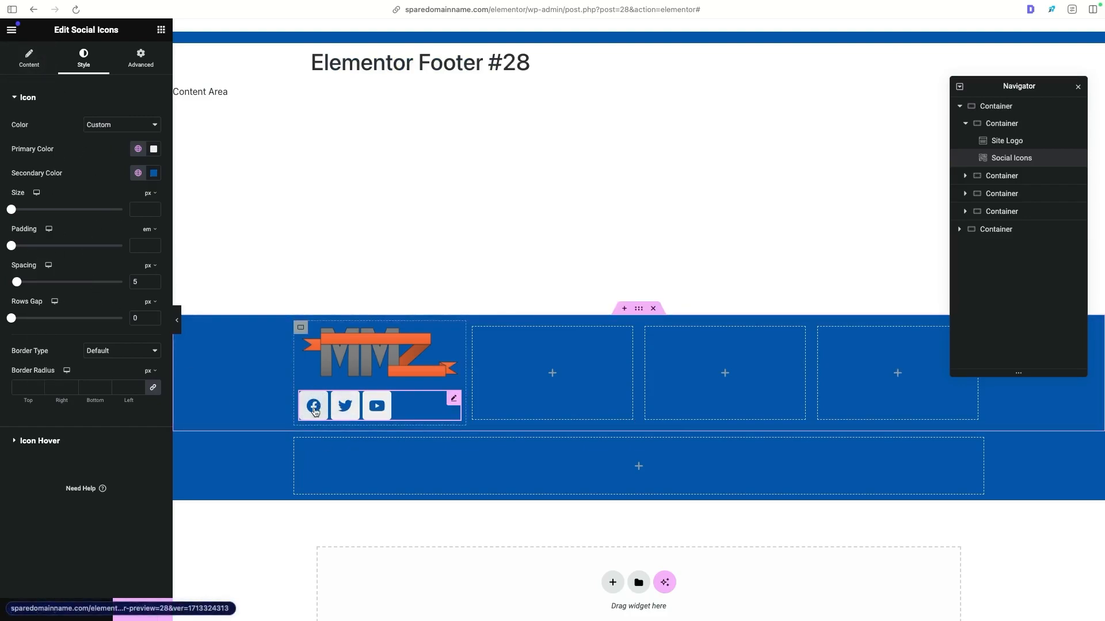
# - Try corner radii of 100 and 5 px on the social icons and settle on 100 px for all corners
pyautogui.click(16, 389)
pyautogui.write('100')
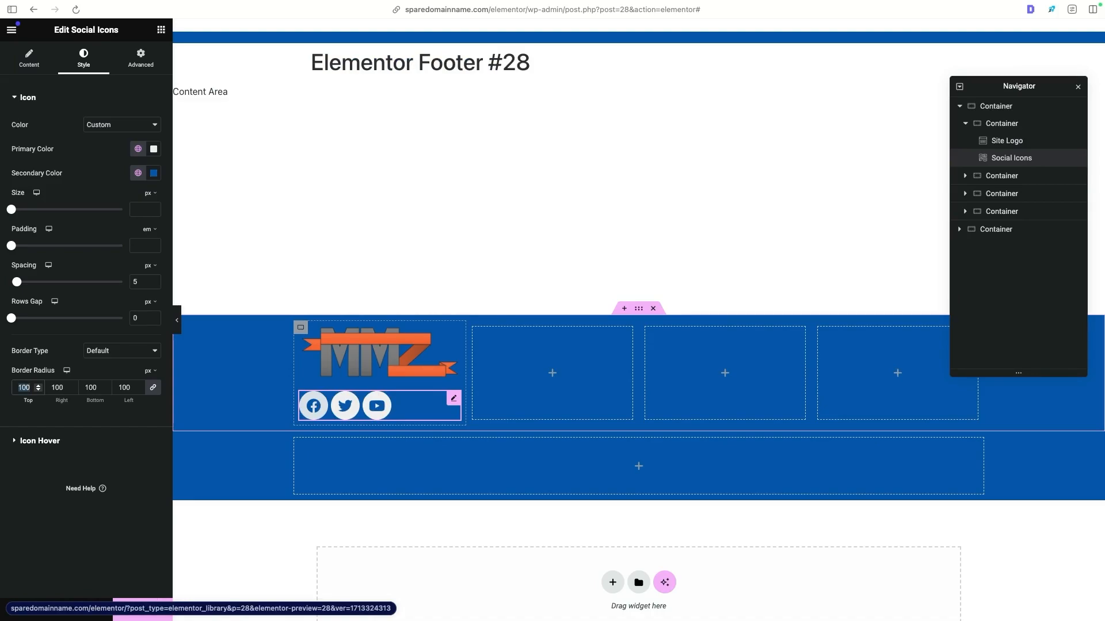
pyautogui.write('5')
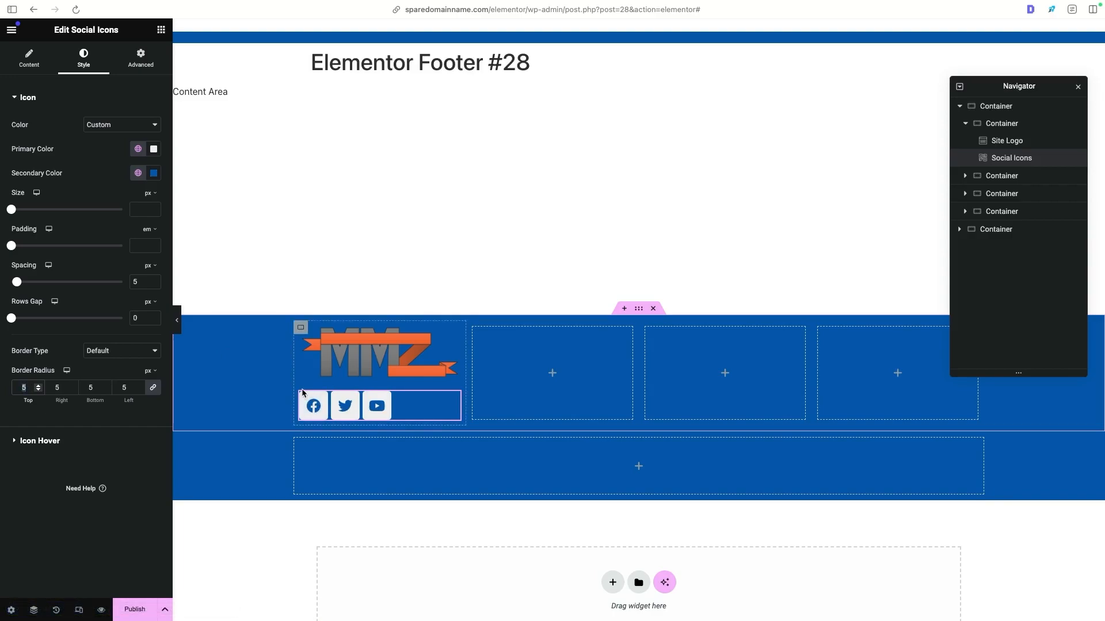
pyautogui.write('300')
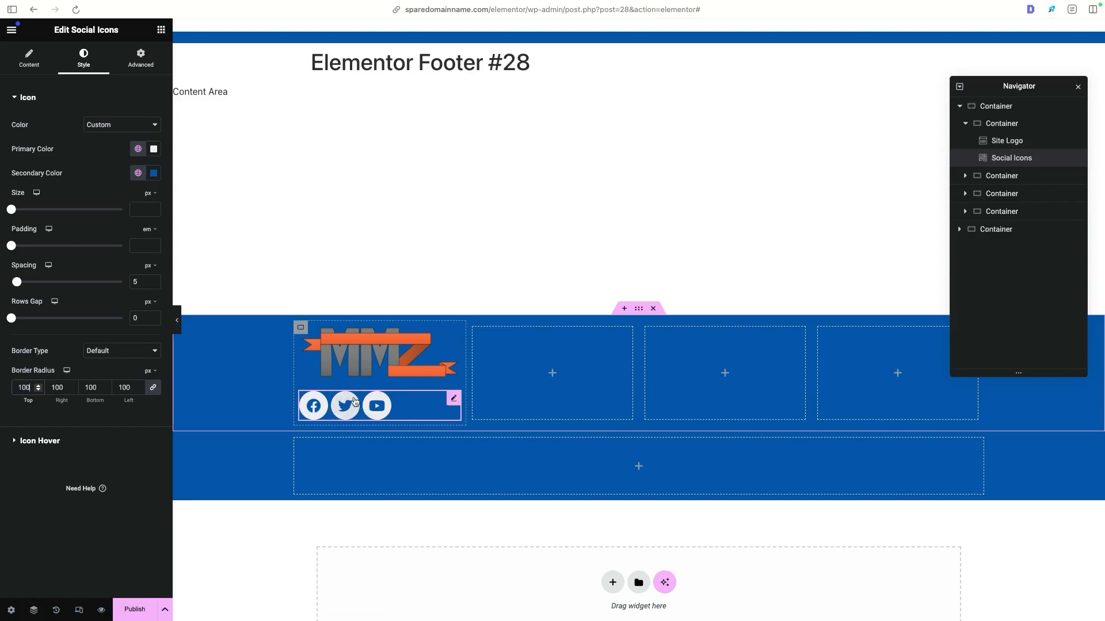
# - Consult the Dawson Electric footer and add a Heading widget titled Links to the second footer column
pyautogui.hotkey('ctrl', 'Tab')
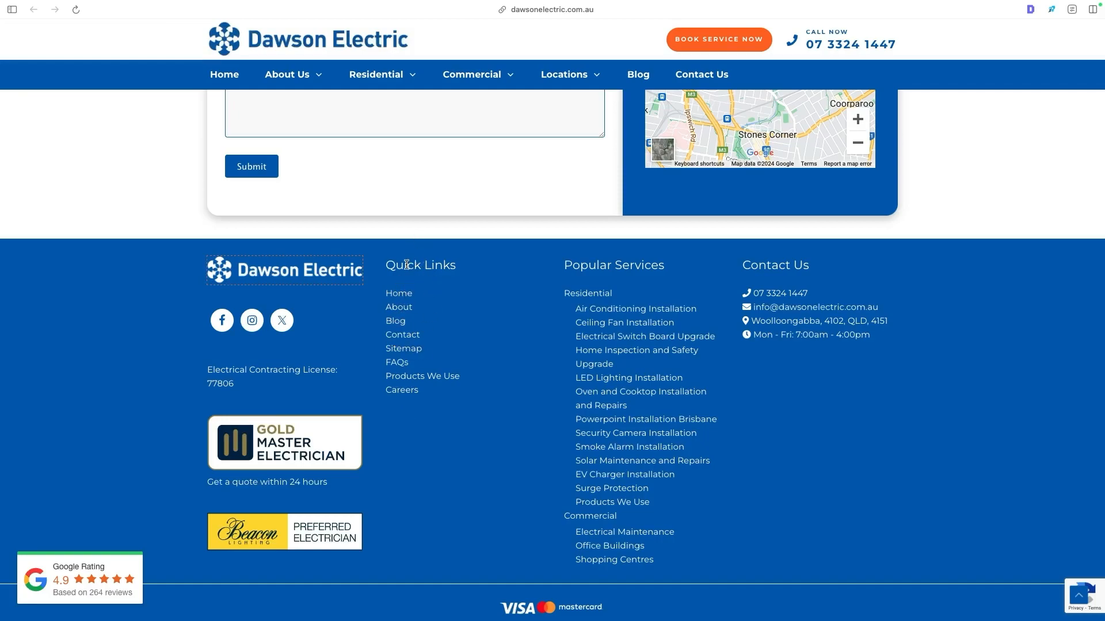
pyautogui.hotkey('ctrl', 'shift', 'Tab')
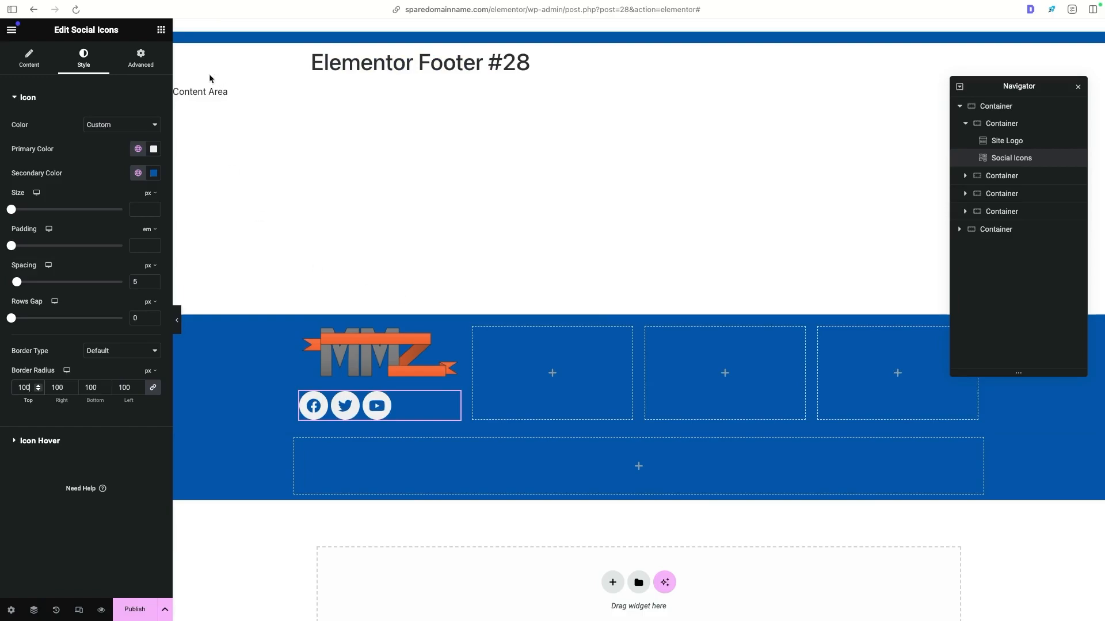
pyautogui.hotkey('ctrl', 'Tab')
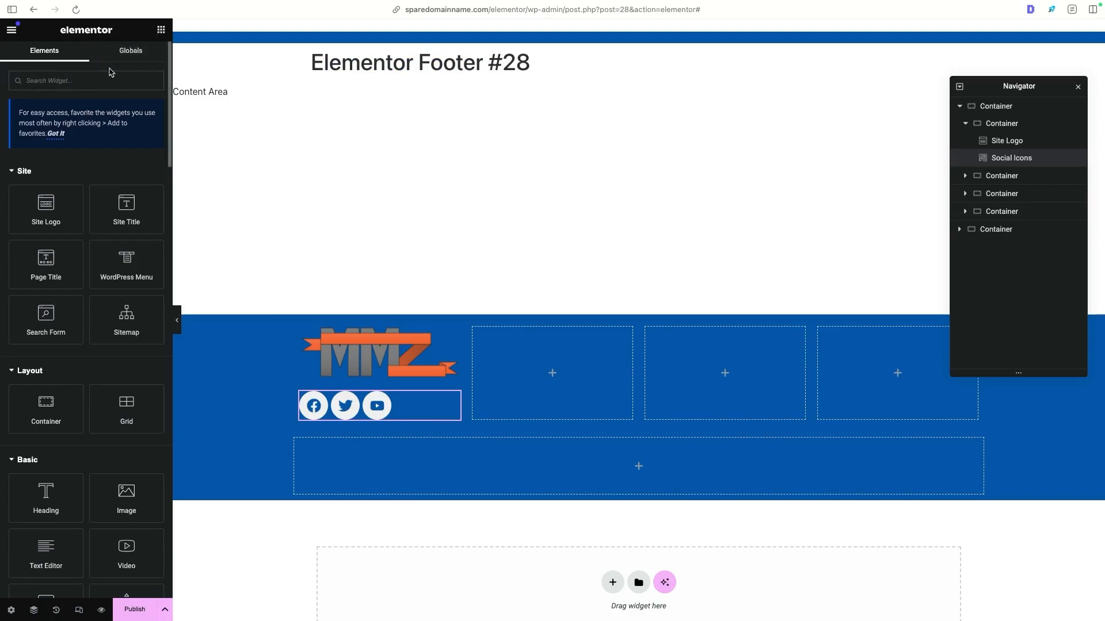
pyautogui.write('heading')
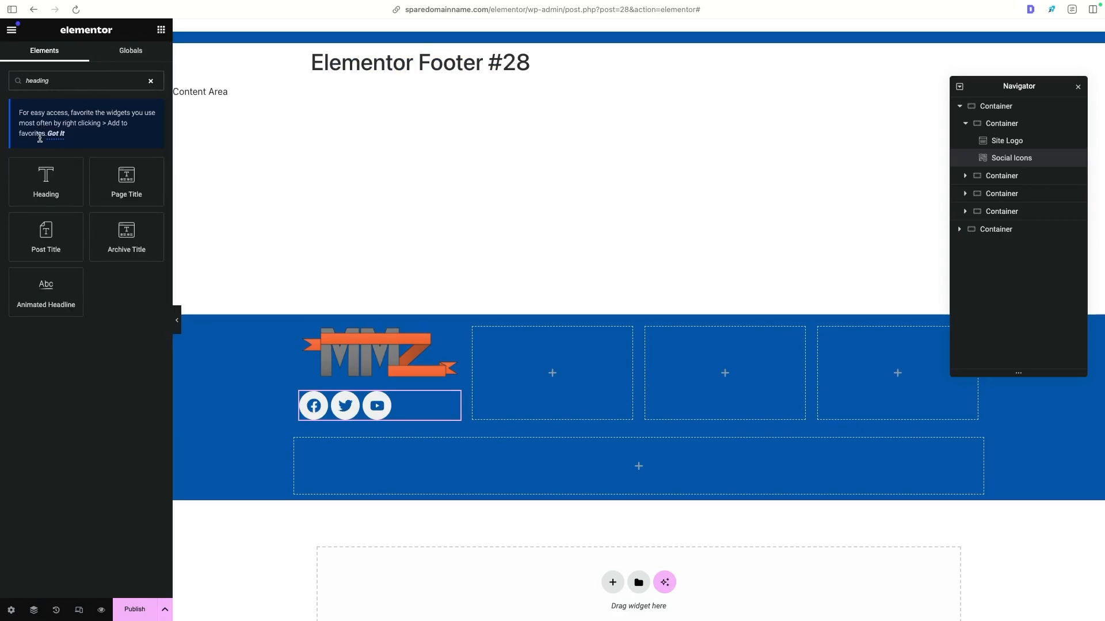
pyautogui.moveTo(46, 181); pyautogui.dragTo(491, 345)
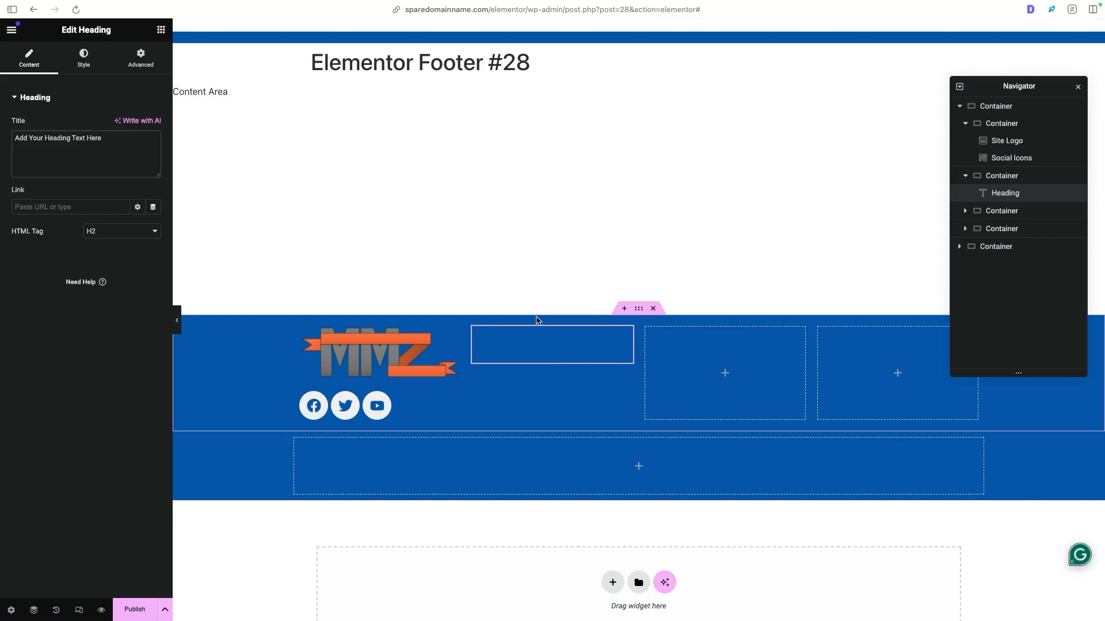
pyautogui.tripleClick(156, 141)
pyautogui.write('Links')
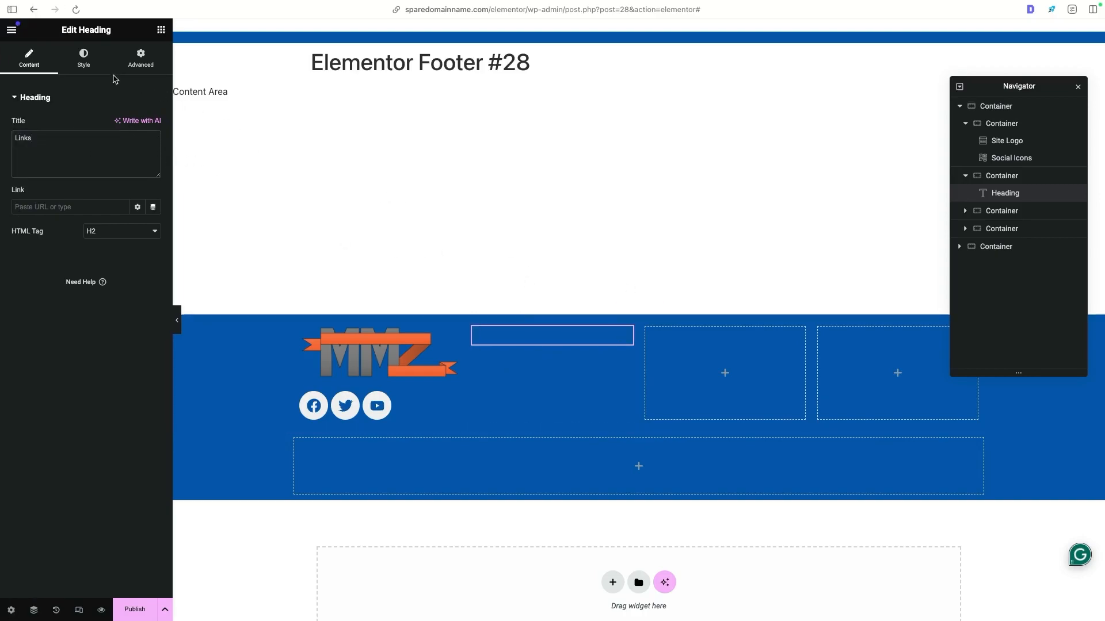
# - Give the Links heading the global Demo White text colour and a smaller global font
pyautogui.click(91, 64)
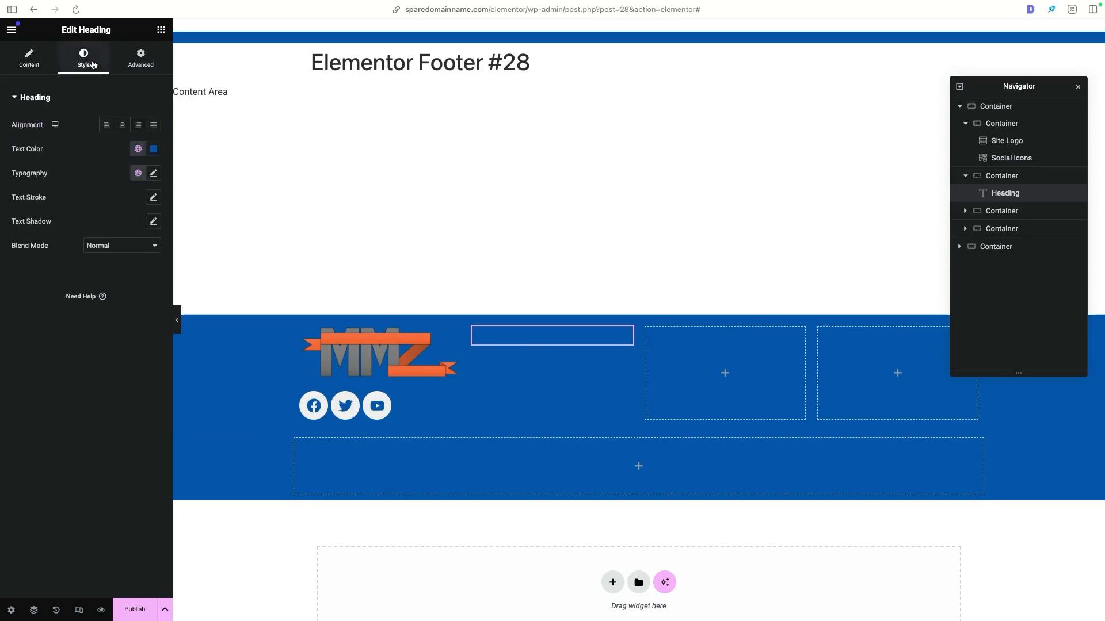
pyautogui.click(137, 149)
pyautogui.click(92, 301)
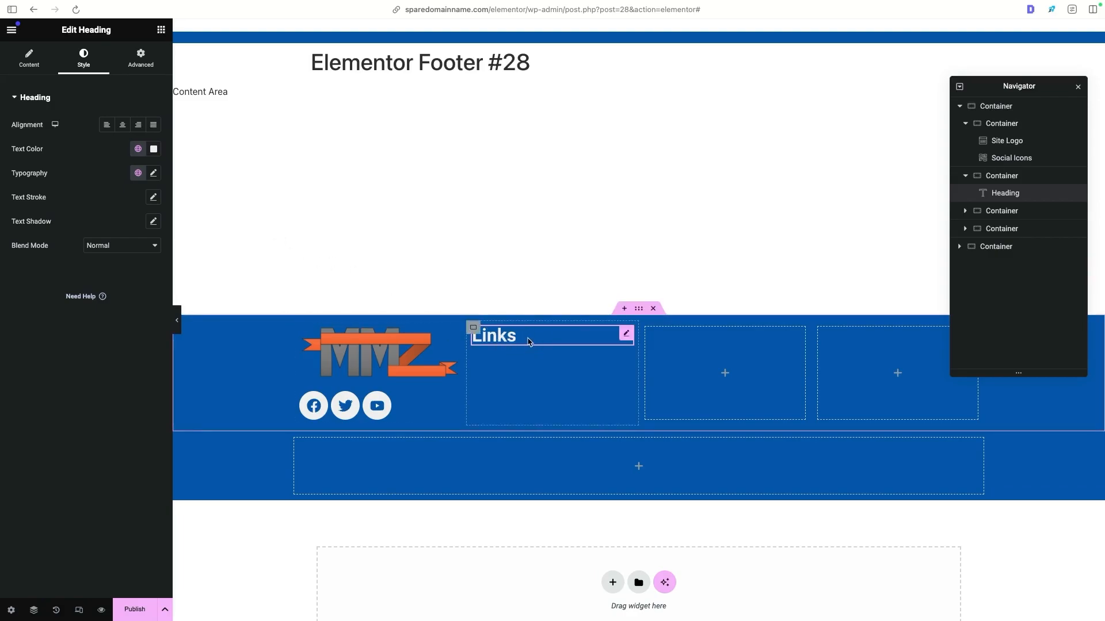
pyautogui.click(154, 175)
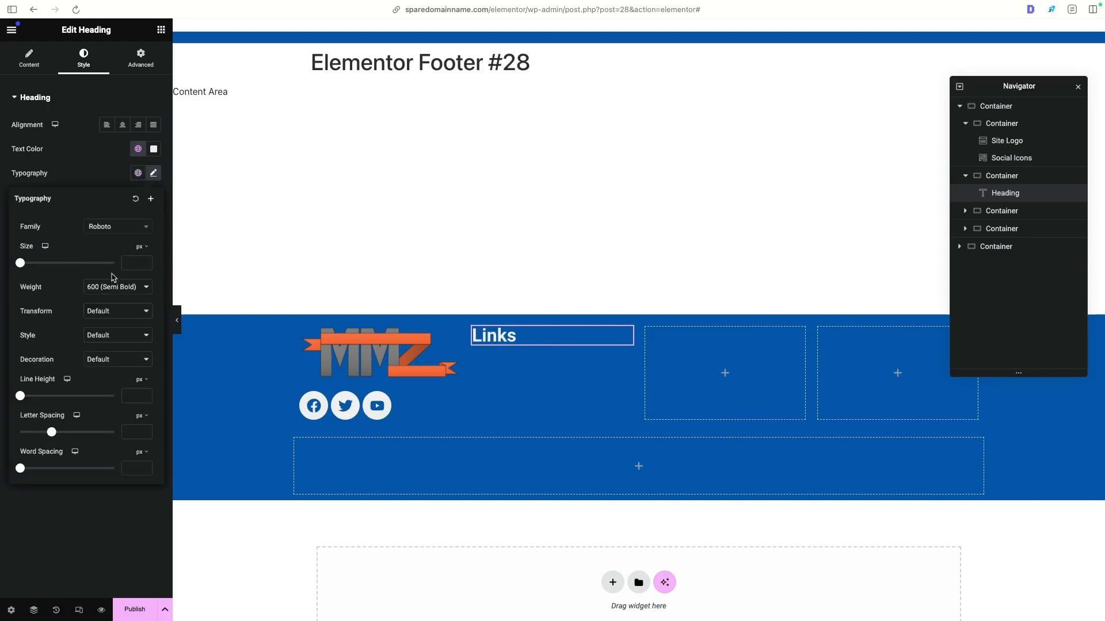
pyautogui.click(139, 173)
pyautogui.scroll(-2, 109, 305)
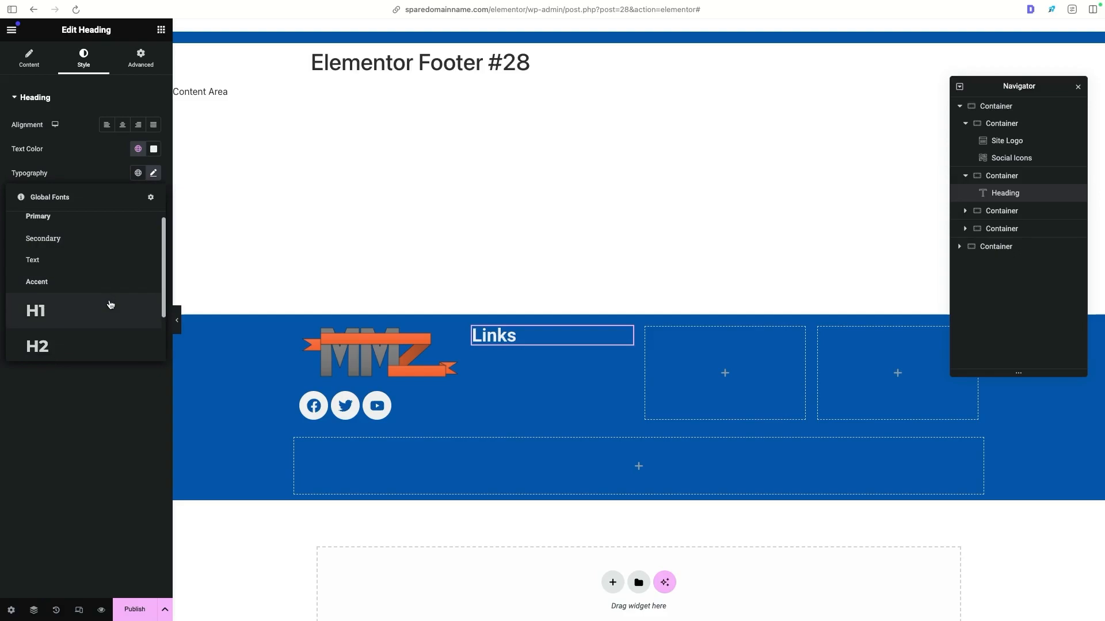
pyautogui.click(112, 303)
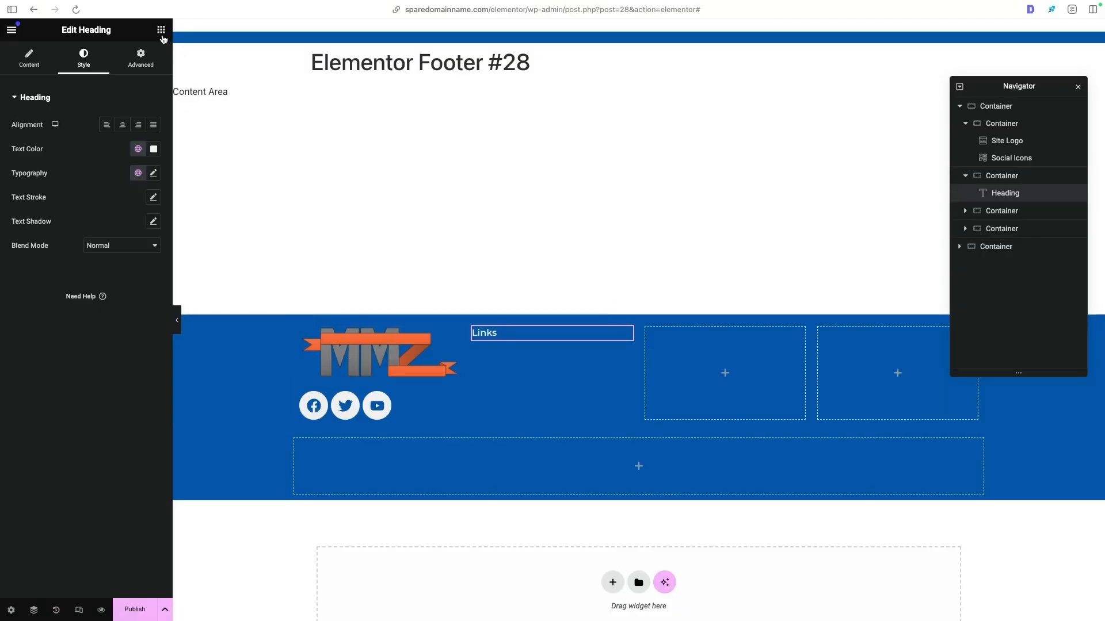
# - Place a WordPress Menu widget under the Links heading in the second footer column
pyautogui.click(161, 29)
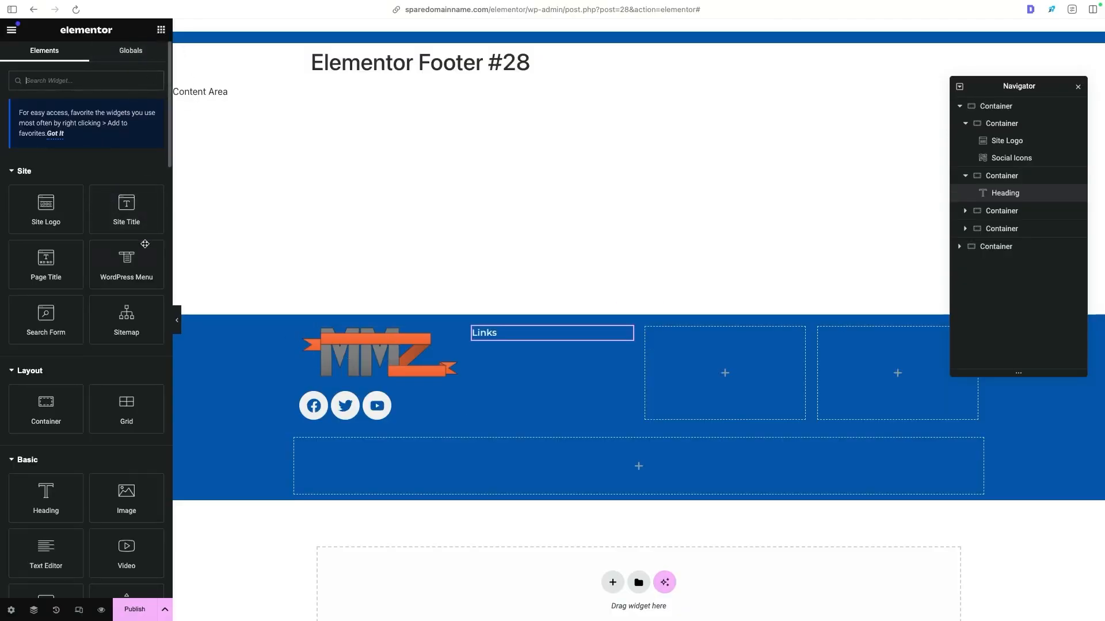
pyautogui.moveTo(124, 270); pyautogui.dragTo(520, 337)
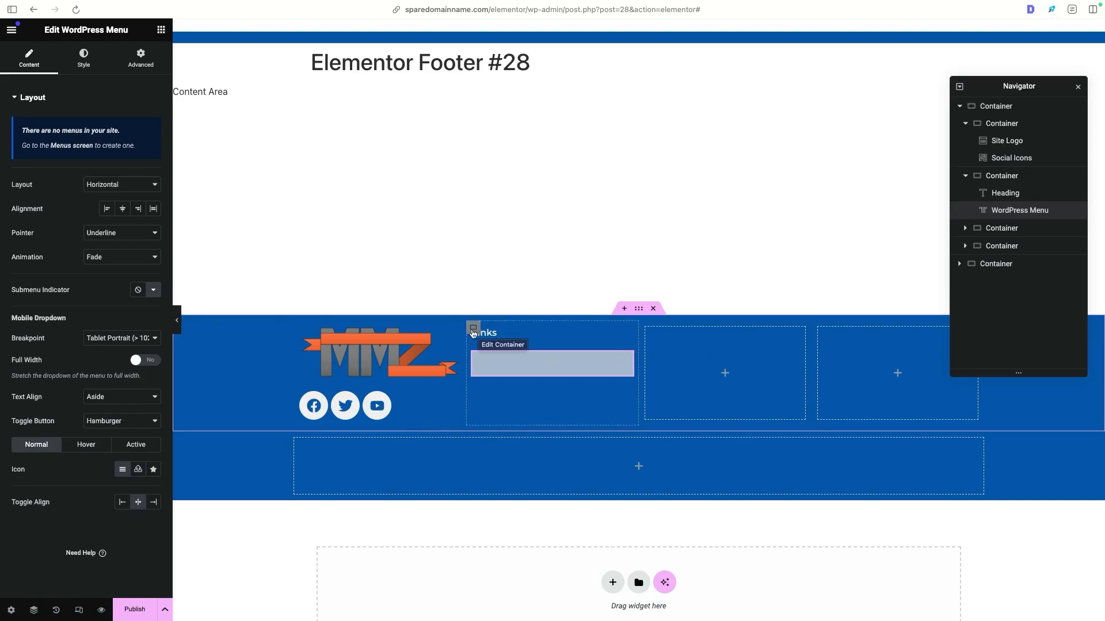
# - Fill the third and fourth footer columns with duplicates of the Links column, deleting the two empty containers they replace
pyautogui.rightClick(474, 332)
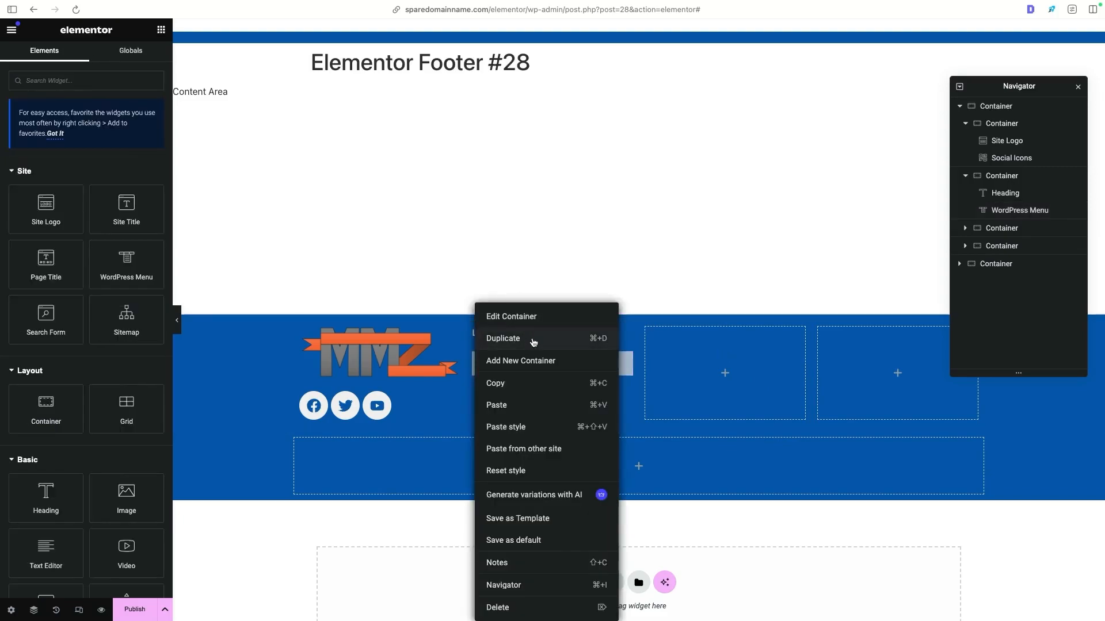
pyautogui.click(533, 343)
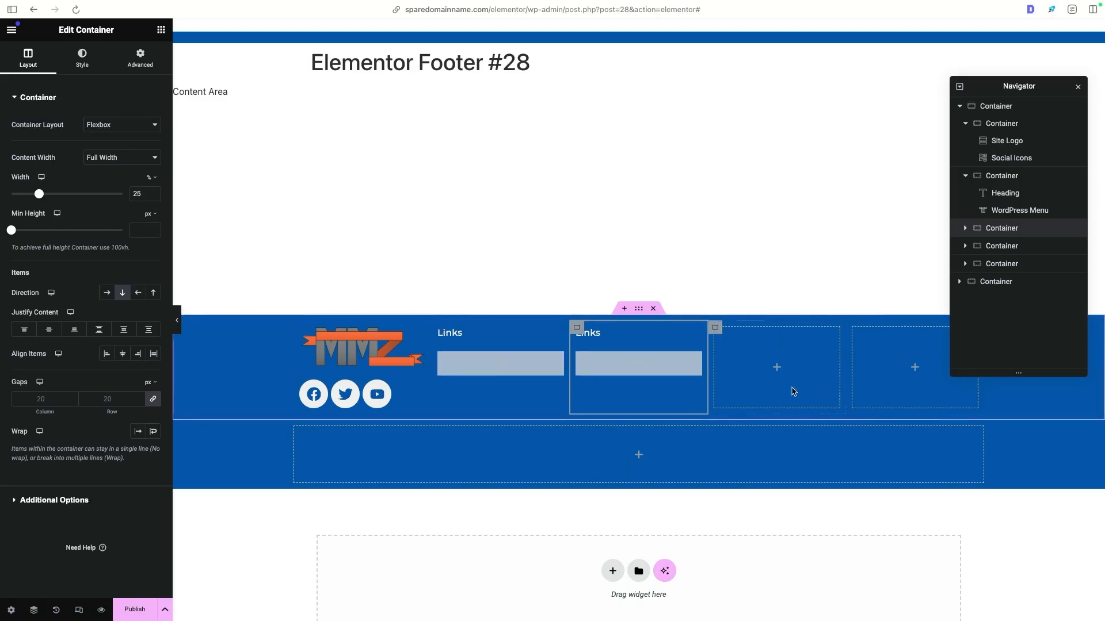
pyautogui.rightClick(723, 333)
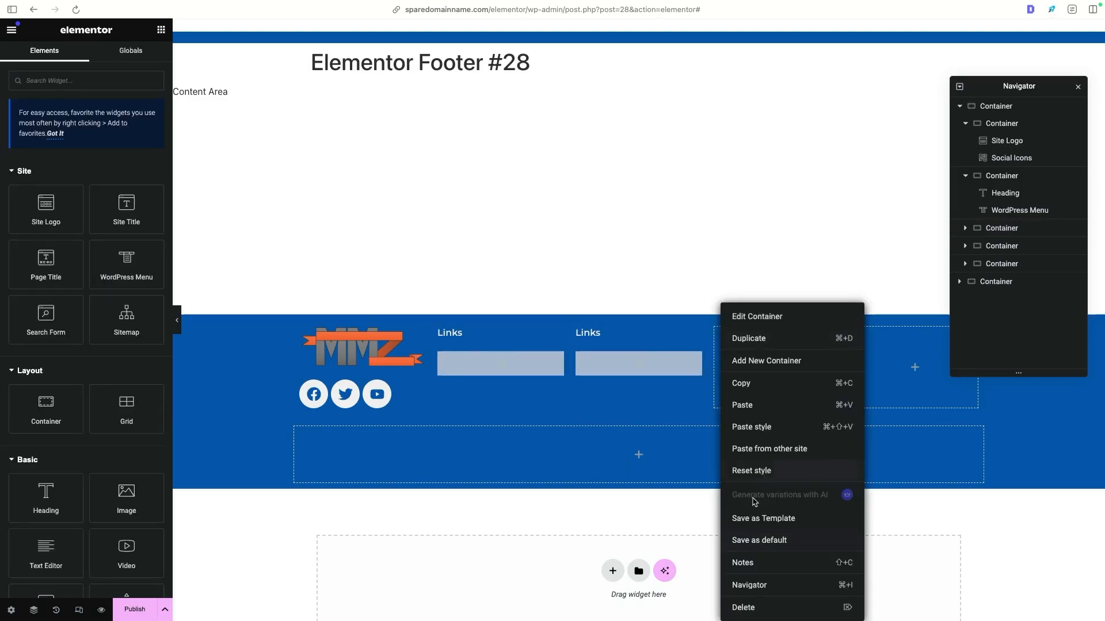
pyautogui.click(760, 475)
pyautogui.rightClick(649, 332)
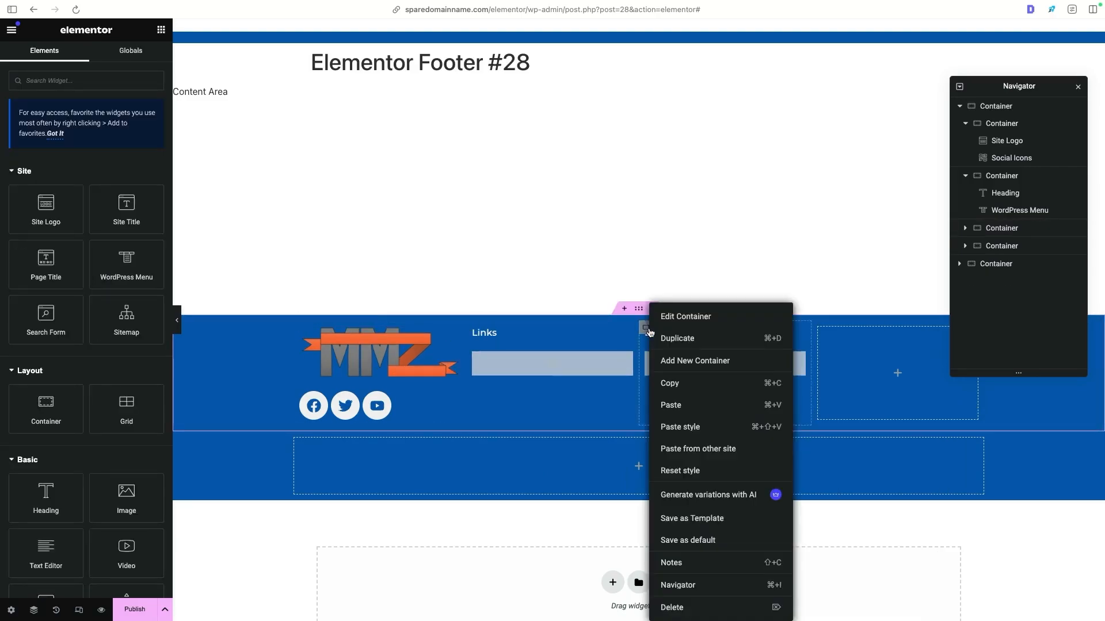
pyautogui.click(686, 344)
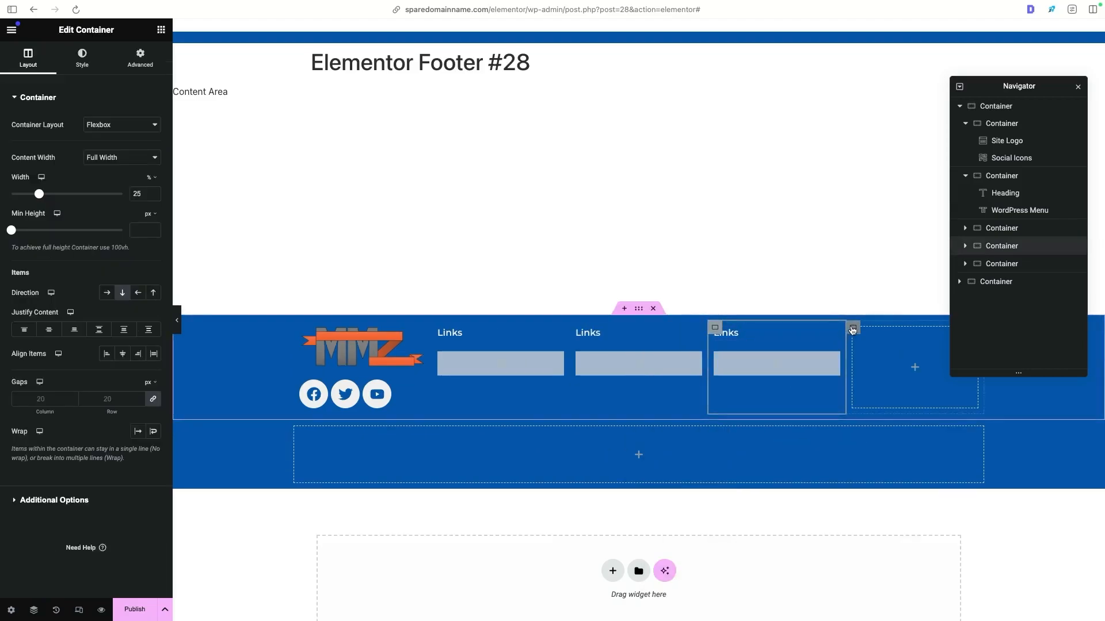
pyautogui.rightClick(852, 330)
pyautogui.click(886, 607)
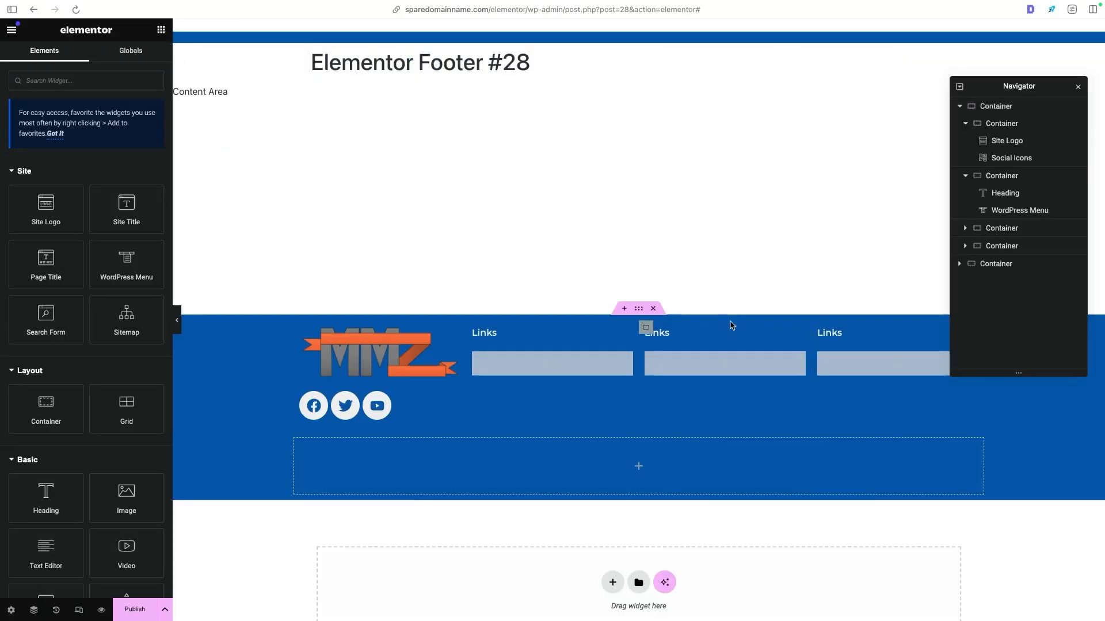
# - Retitle the third column's heading About The Business and the fourth column's heading Contact Us
pyautogui.click(840, 335)
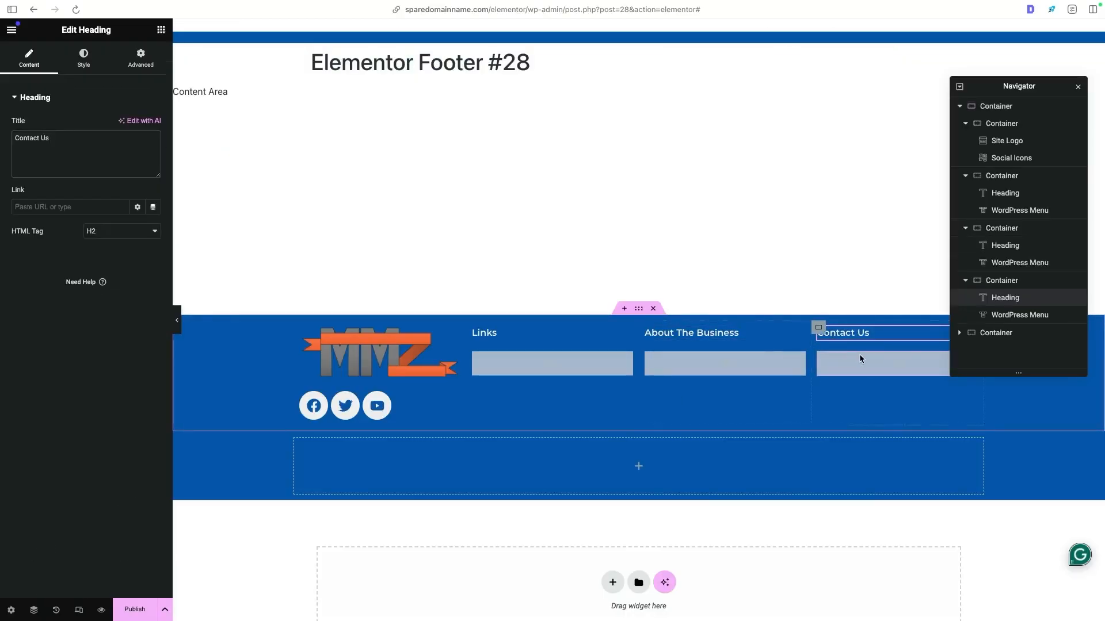
# - Replace the WordPress Menu under the About The Business heading with a Text Editor widget
pyautogui.click(797, 361)
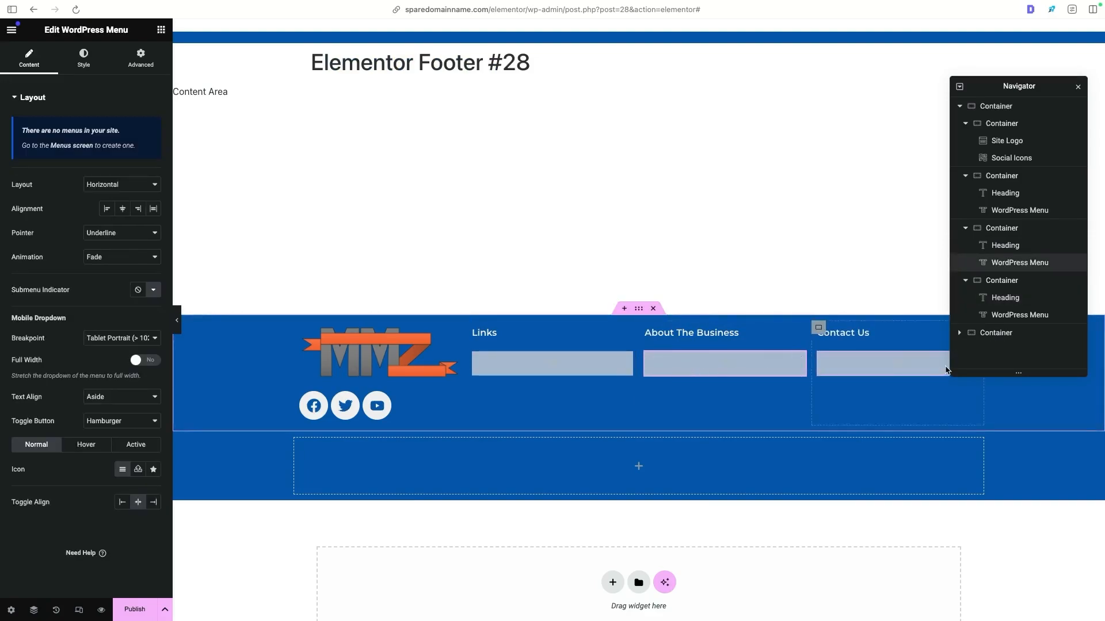
pyautogui.rightClick(748, 354)
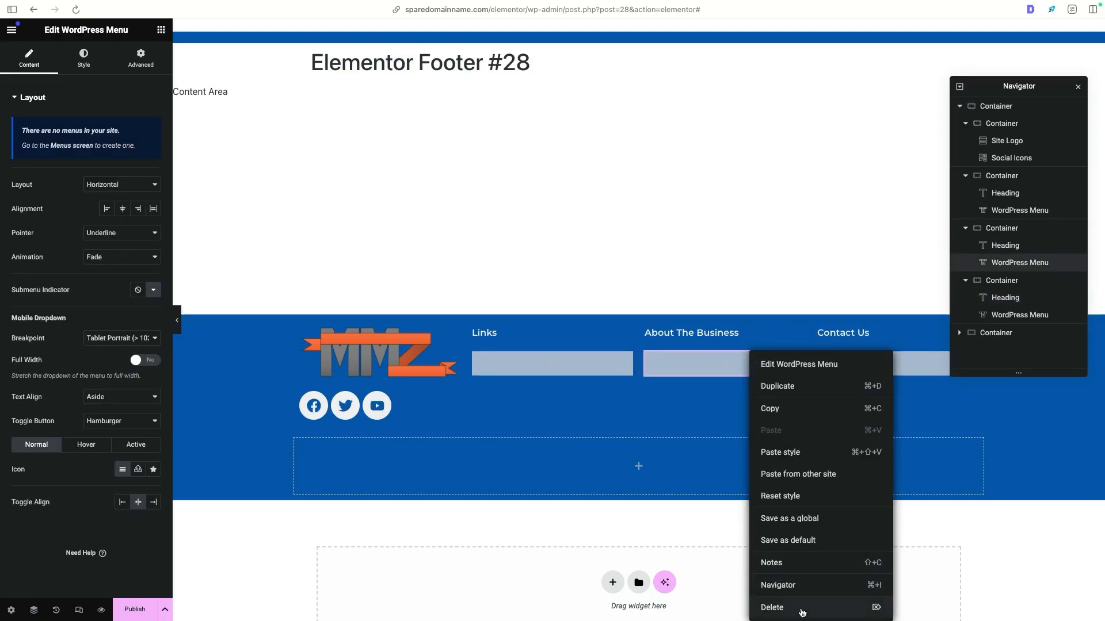
pyautogui.rightClick(712, 359)
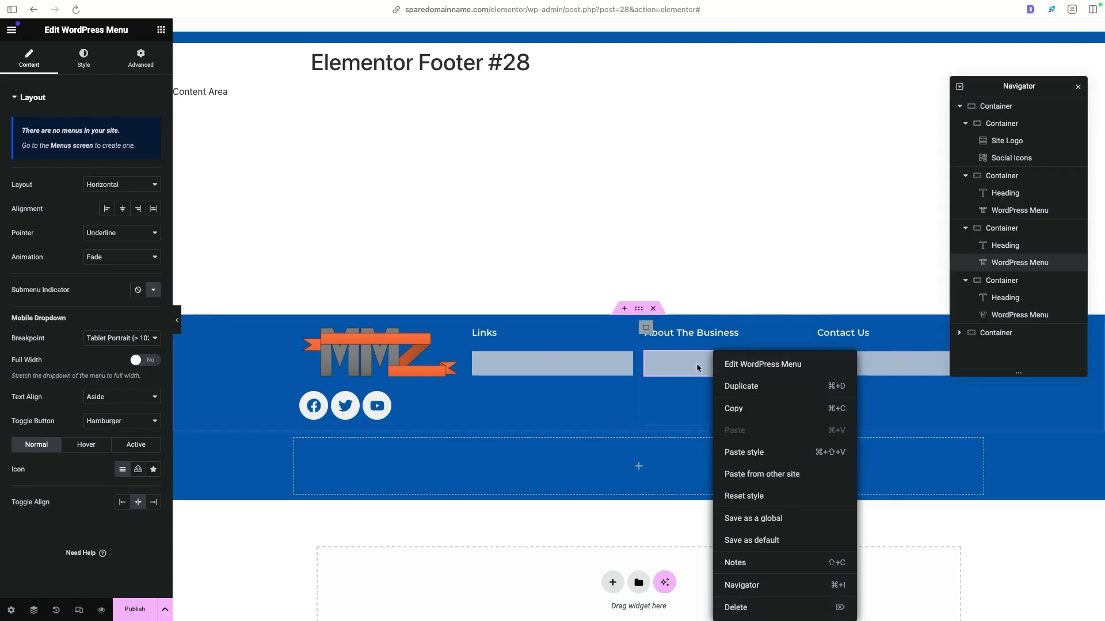
pyautogui.click(797, 607)
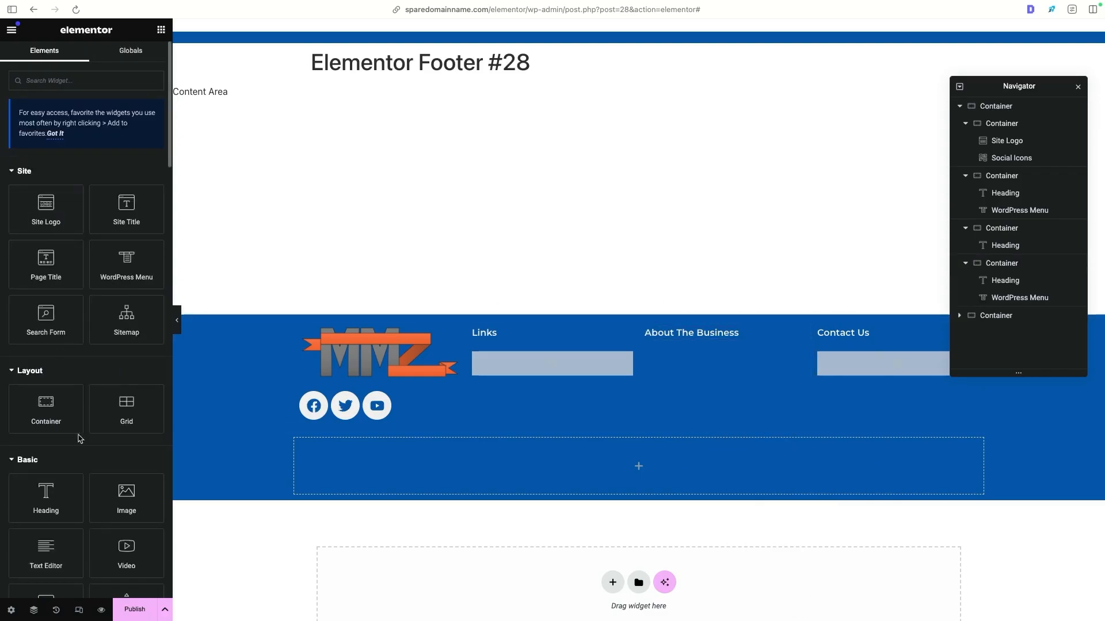
pyautogui.moveTo(52, 549); pyautogui.dragTo(714, 345)
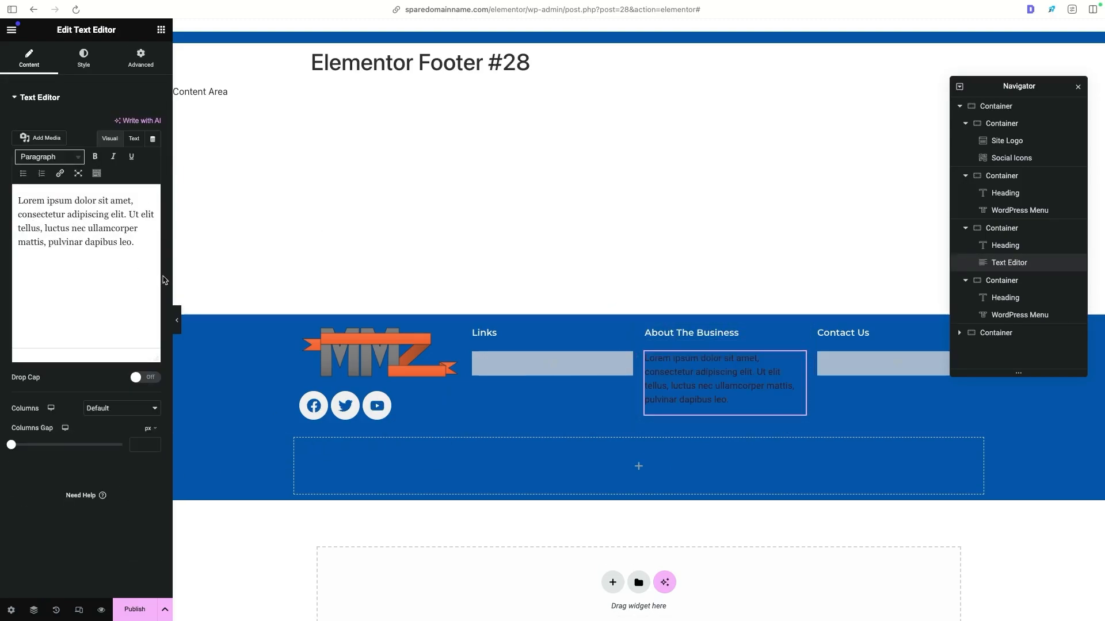
# - Bold and underline "Lorem ipsum dolor sit amet" in the text block and set its text colour to the global Demo White
pyautogui.moveTo(139, 251); pyautogui.dragTo(149, 201)
pyautogui.click(95, 157)
pyautogui.click(132, 157)
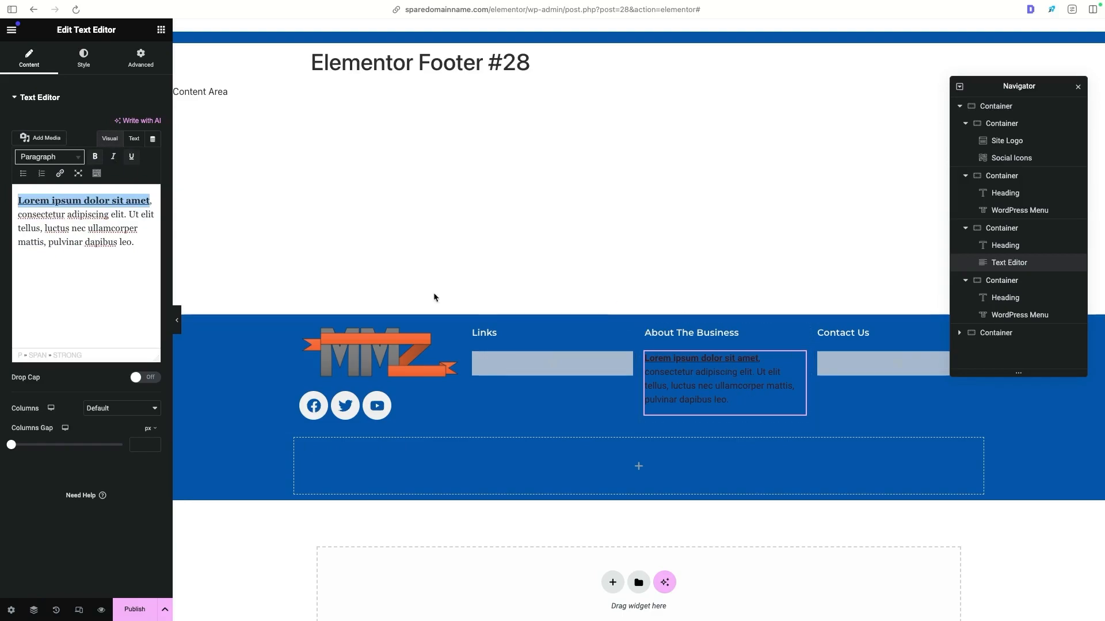
pyautogui.click(96, 67)
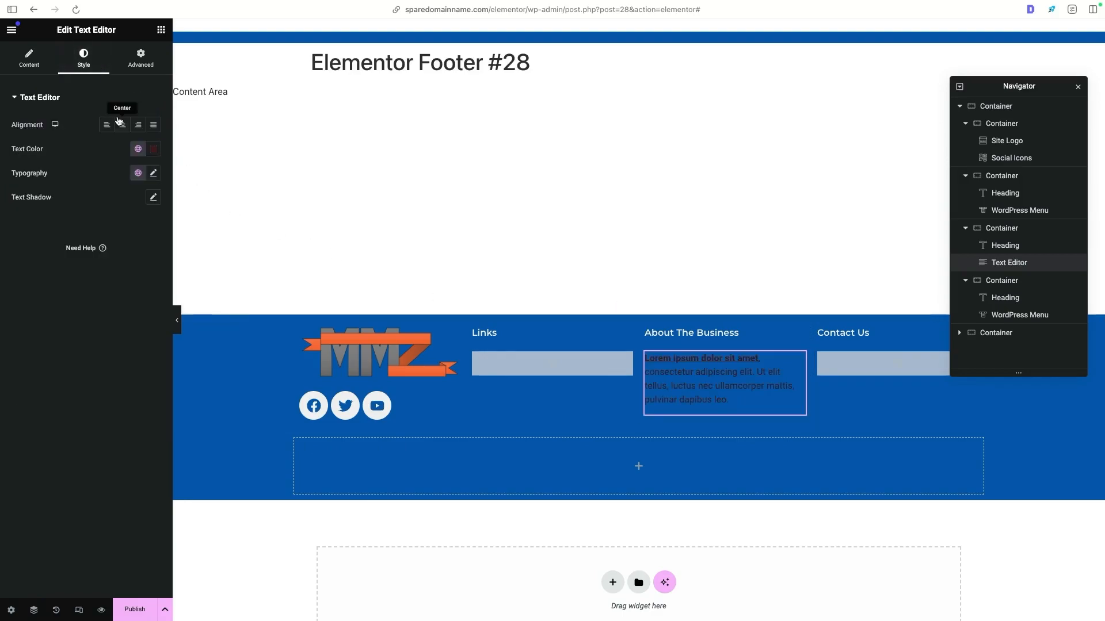
pyautogui.click(137, 150)
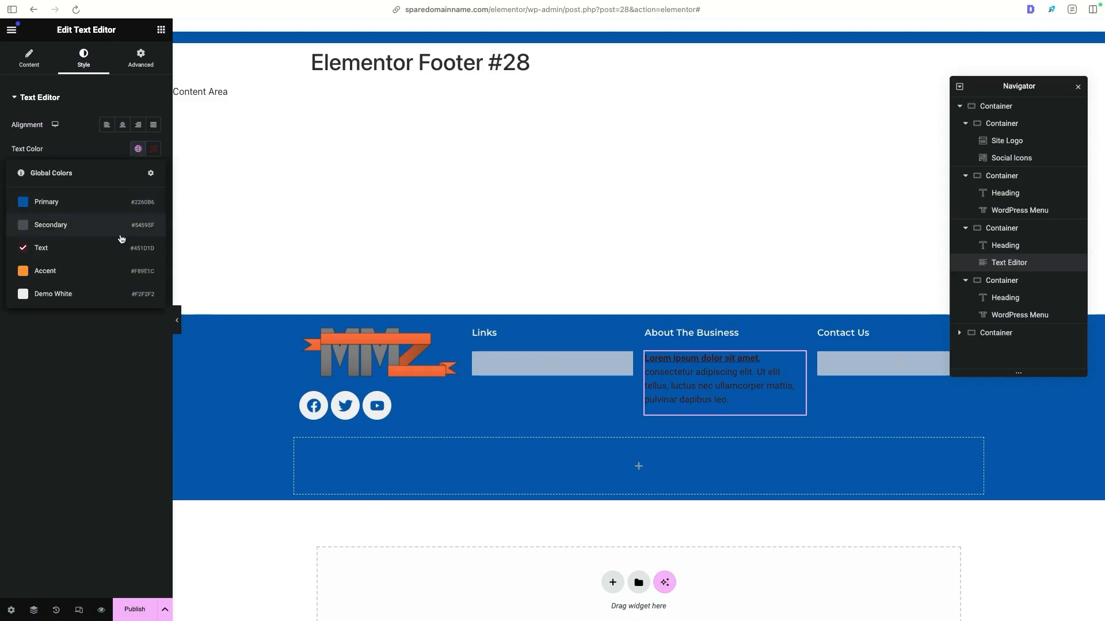
pyautogui.click(110, 294)
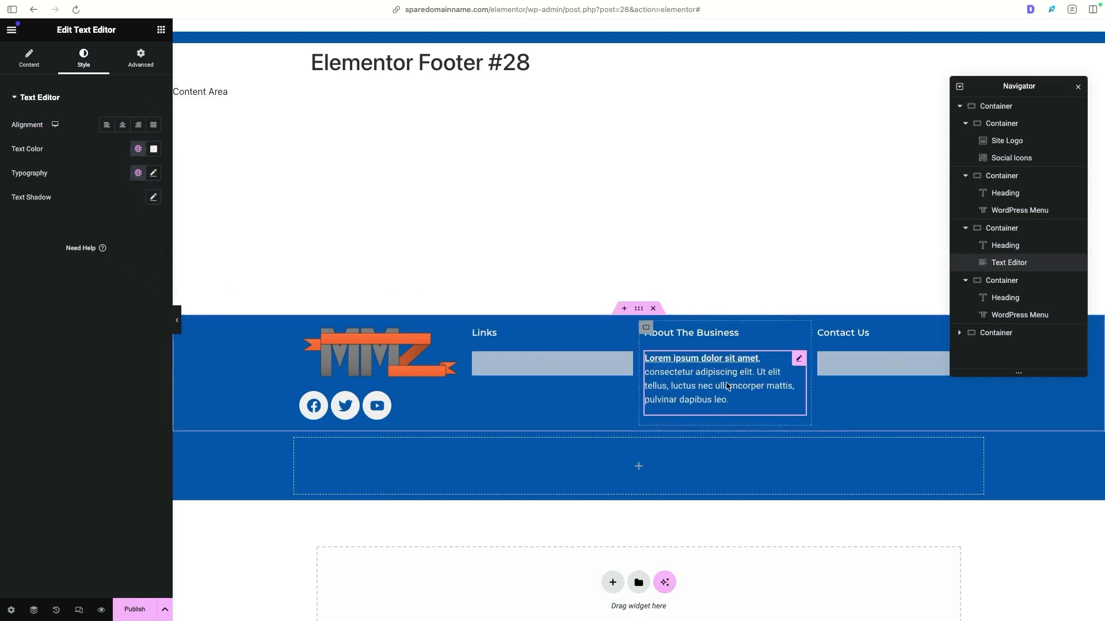
# - Replace the WordPress Menu under the Contact Us heading with an Icon List widget
pyautogui.hotkey('ctrl', 'Tab')
pyautogui.click(838, 361)
pyautogui.rightClick(860, 369)
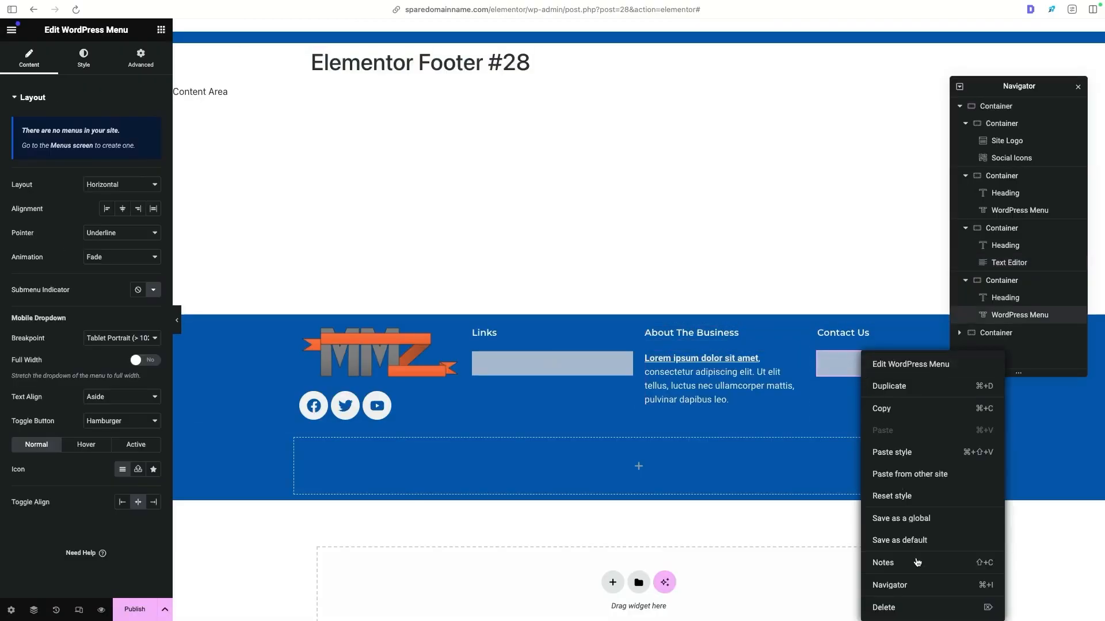
pyautogui.rightClick(837, 364)
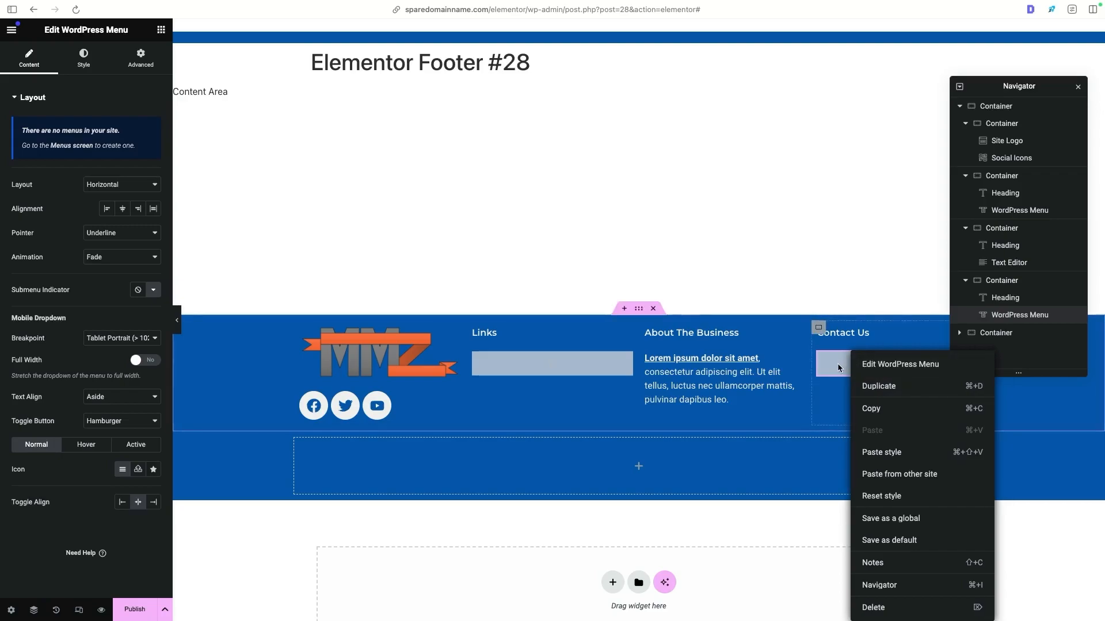
pyautogui.click(918, 612)
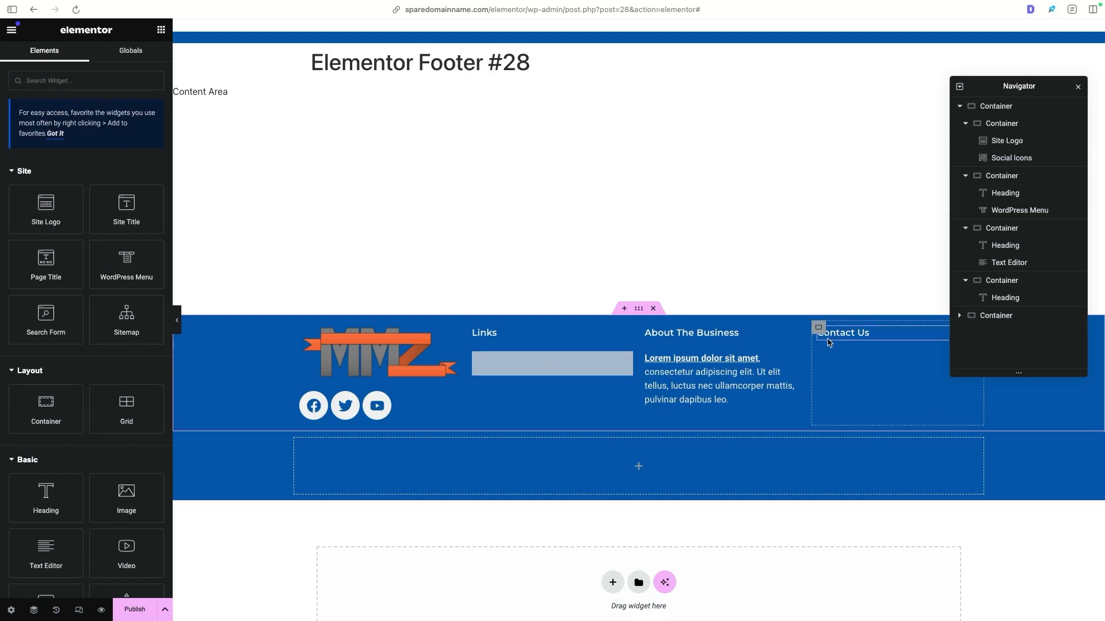
pyautogui.click(66, 80)
pyautogui.write('icon')
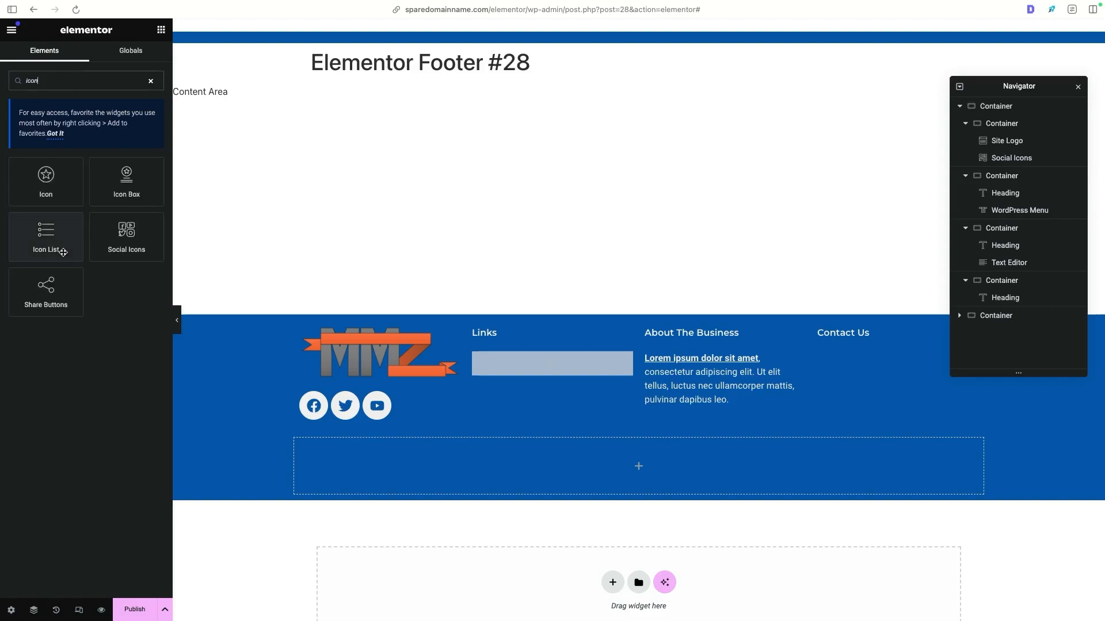
pyautogui.moveTo(36, 235); pyautogui.dragTo(866, 343)
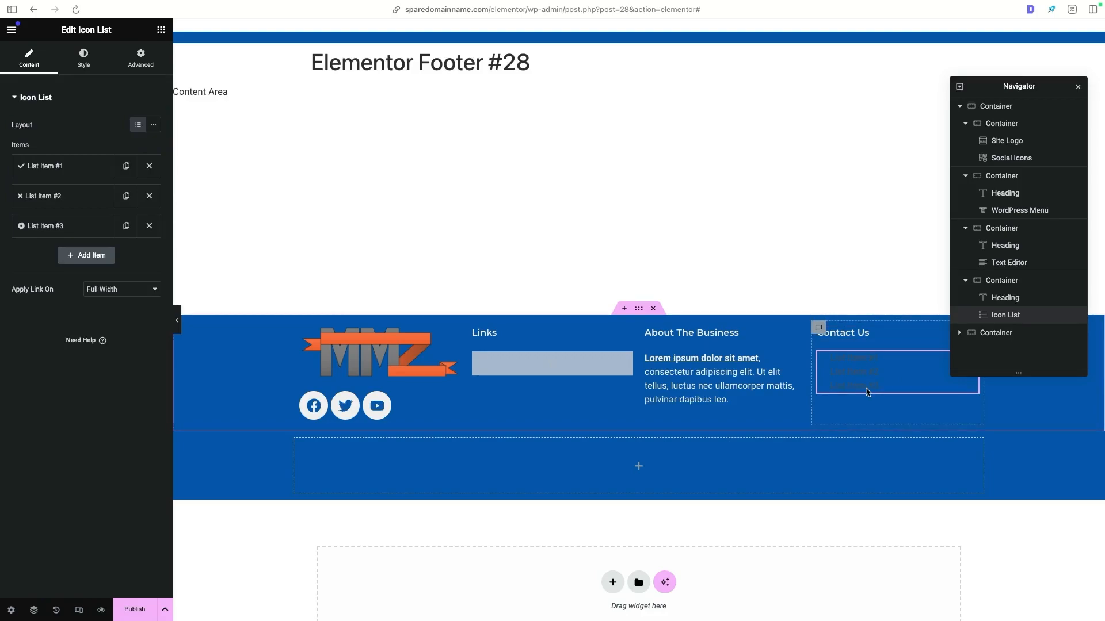
# - Colour the Contact Us list's icons with the global Accent colour and its text with the global Demo White
pyautogui.click(84, 59)
pyautogui.click(109, 233)
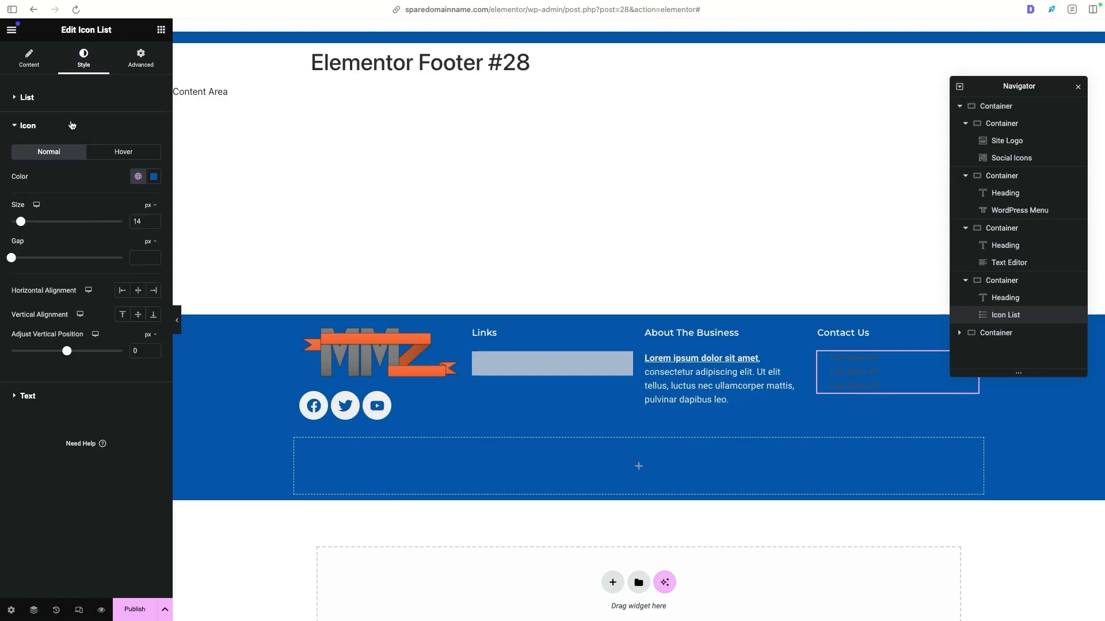
pyautogui.click(141, 178)
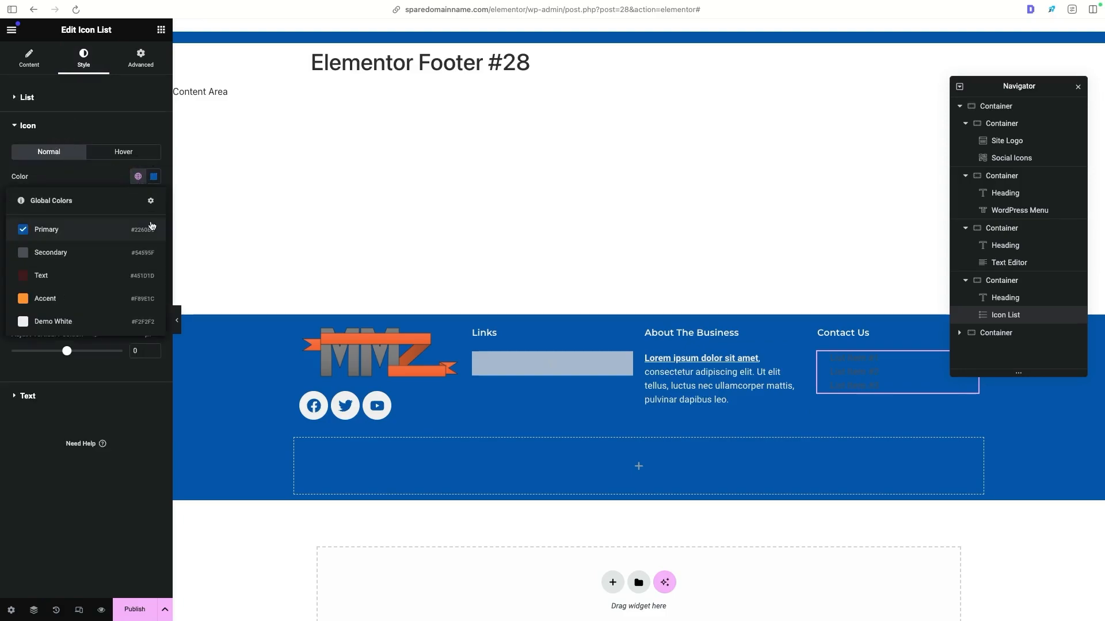
pyautogui.click(73, 301)
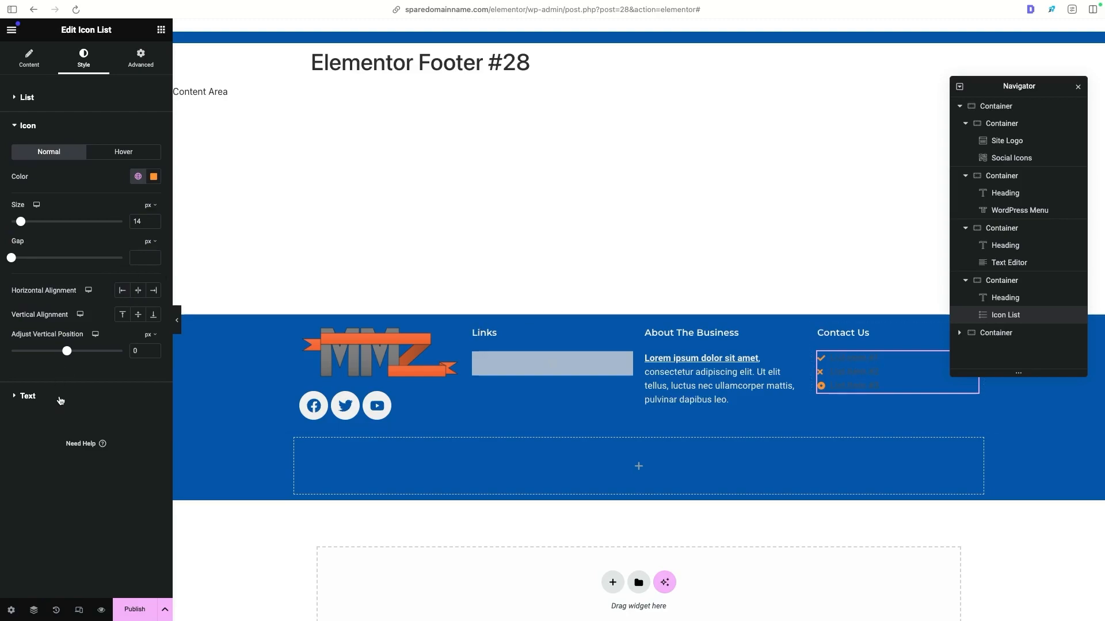
pyautogui.click(33, 398)
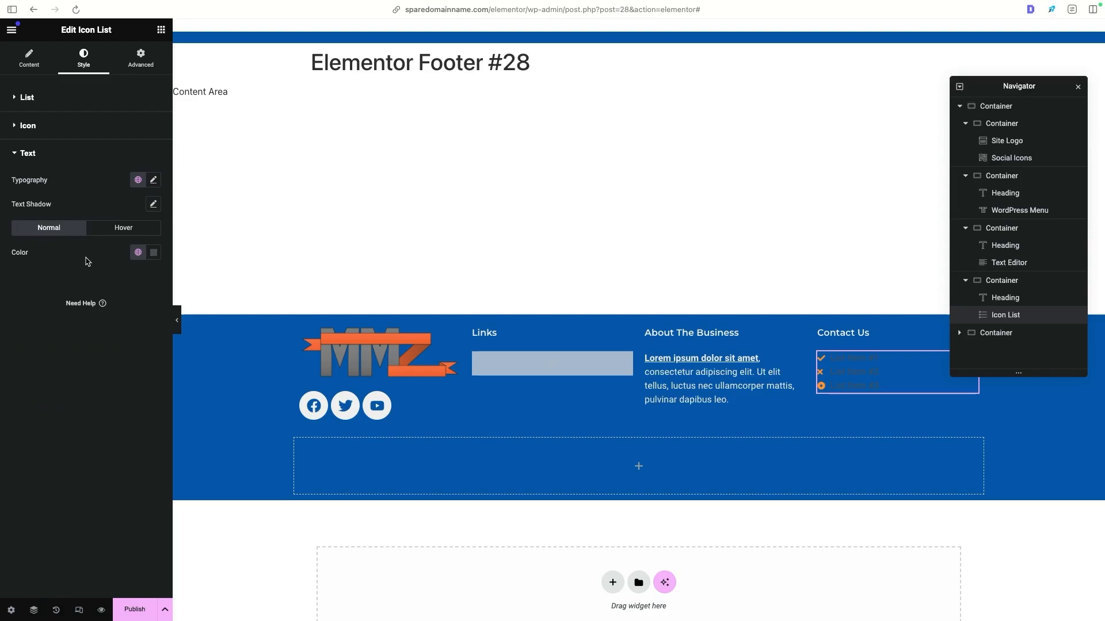
pyautogui.click(139, 253)
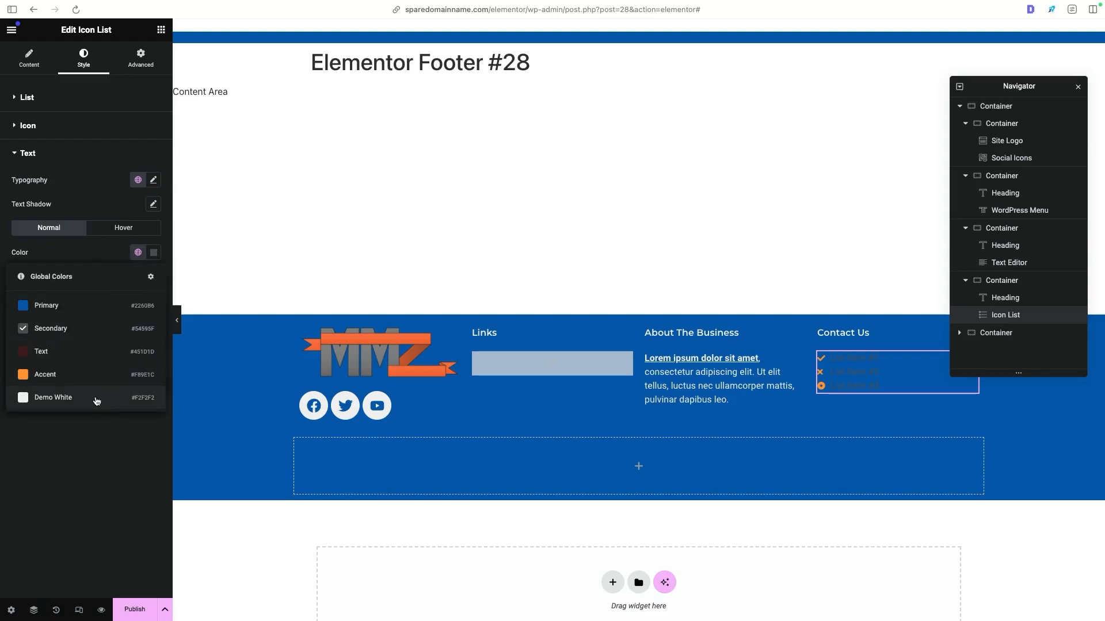
pyautogui.click(126, 398)
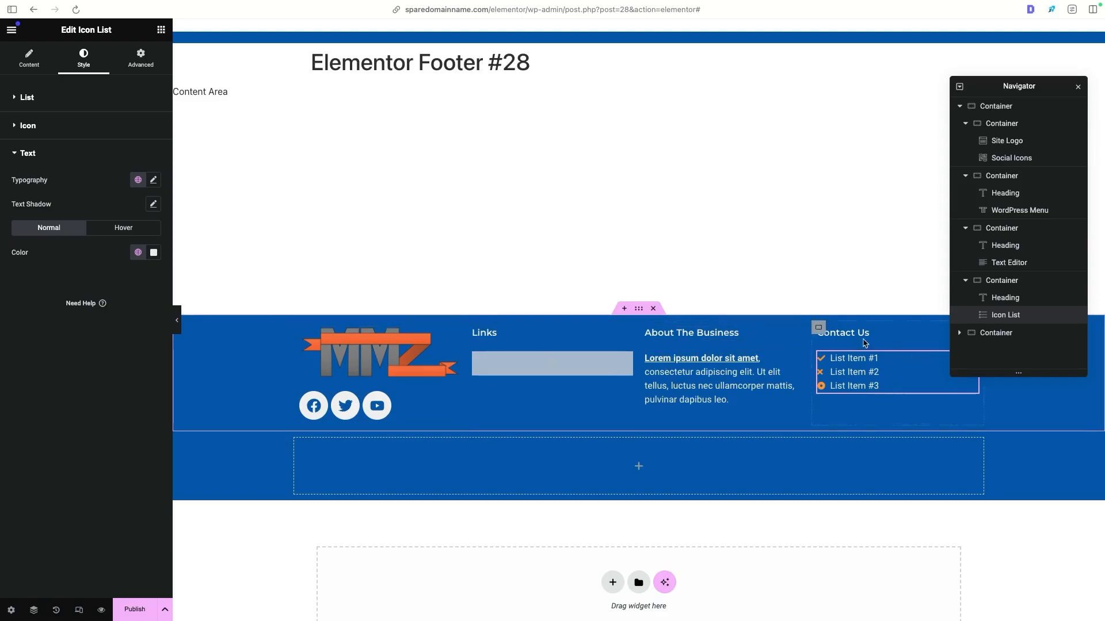
# - Open the second list item's settings and examine the footer of the Dawson Electric reference site
pyautogui.click(29, 57)
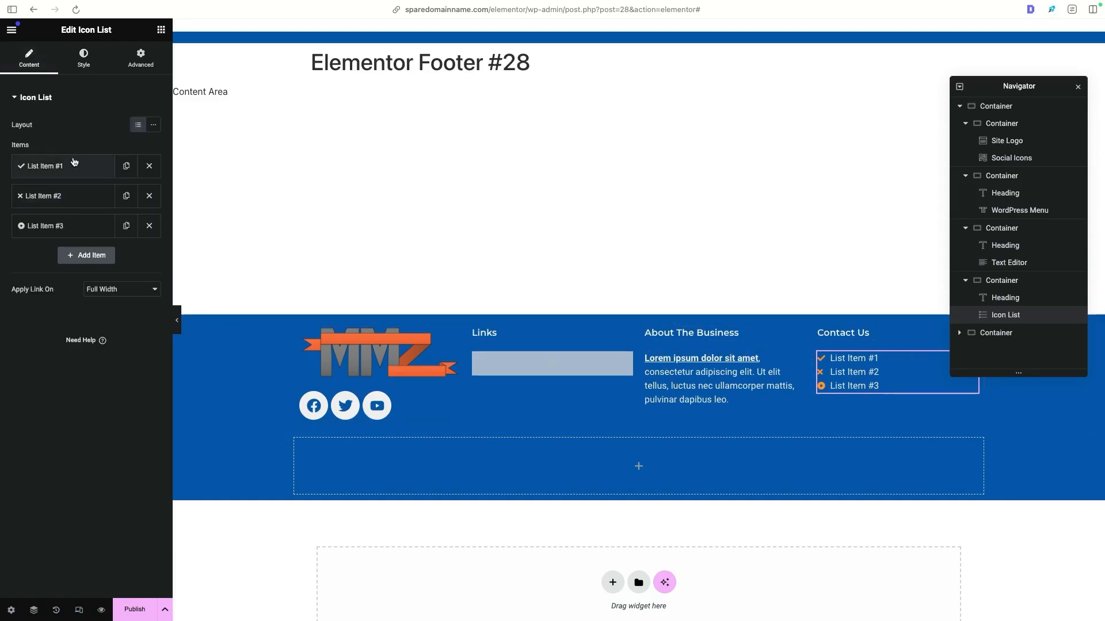
pyautogui.click(70, 206)
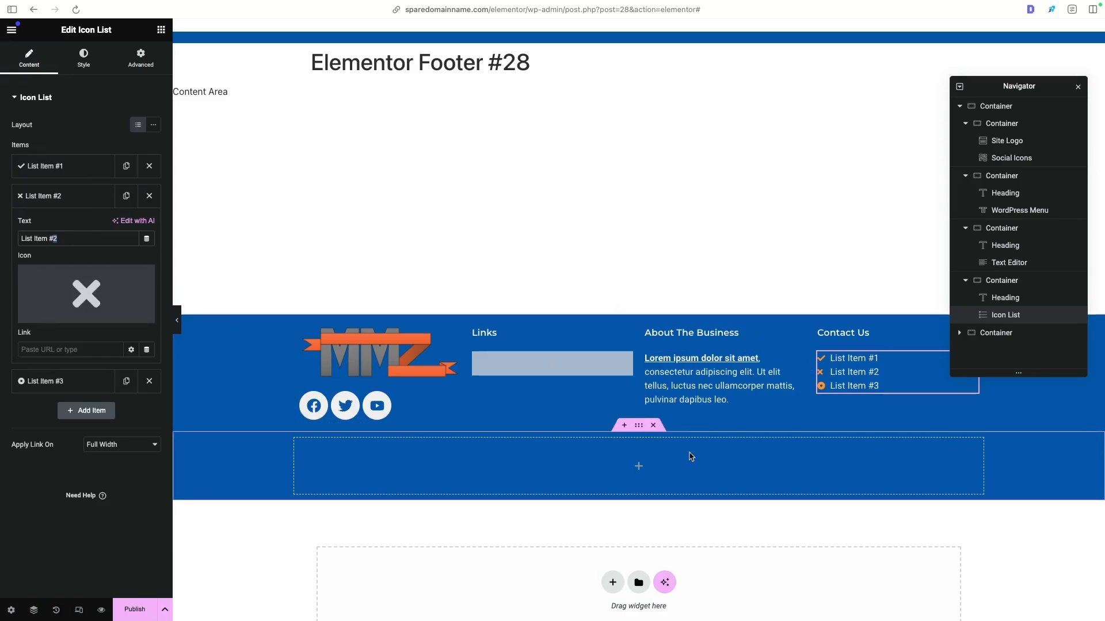
pyautogui.hotkey('ctrl', 'Tab')
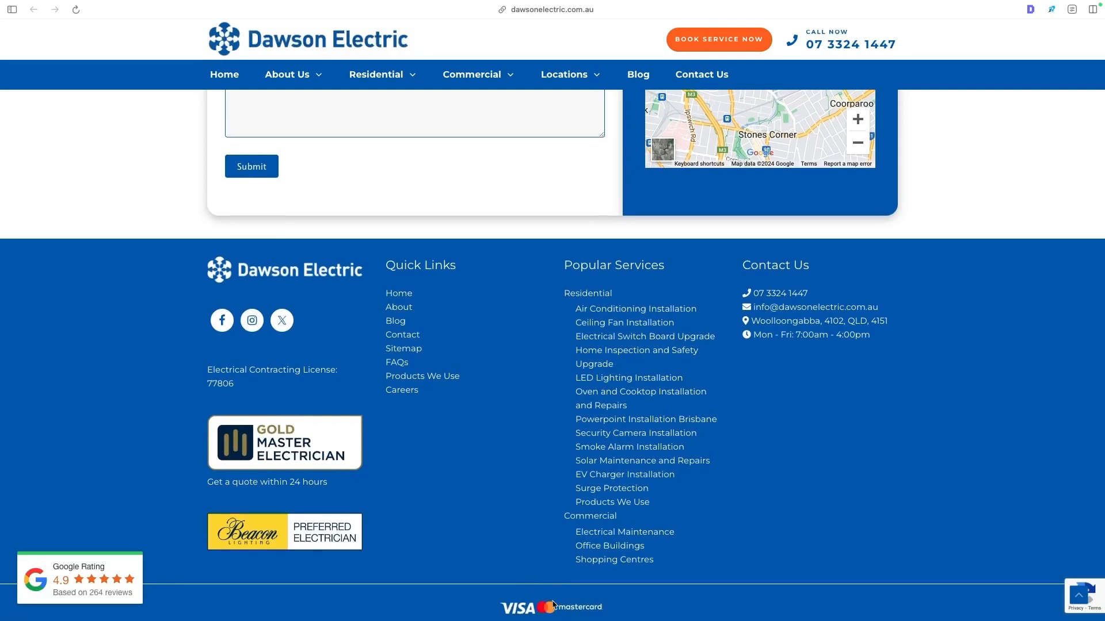
pyautogui.hotkey('ctrl', 'shift', 'Tab')
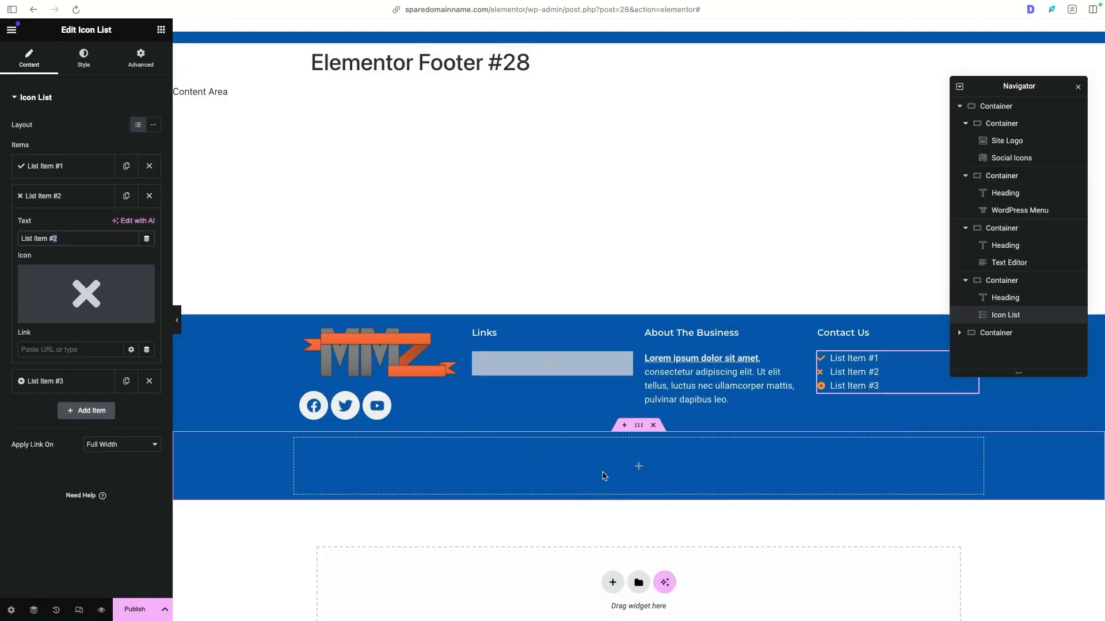
# - Place an Image widget in the empty container below the footer columns and fill it with Favi.png from the media library
pyautogui.click(161, 31)
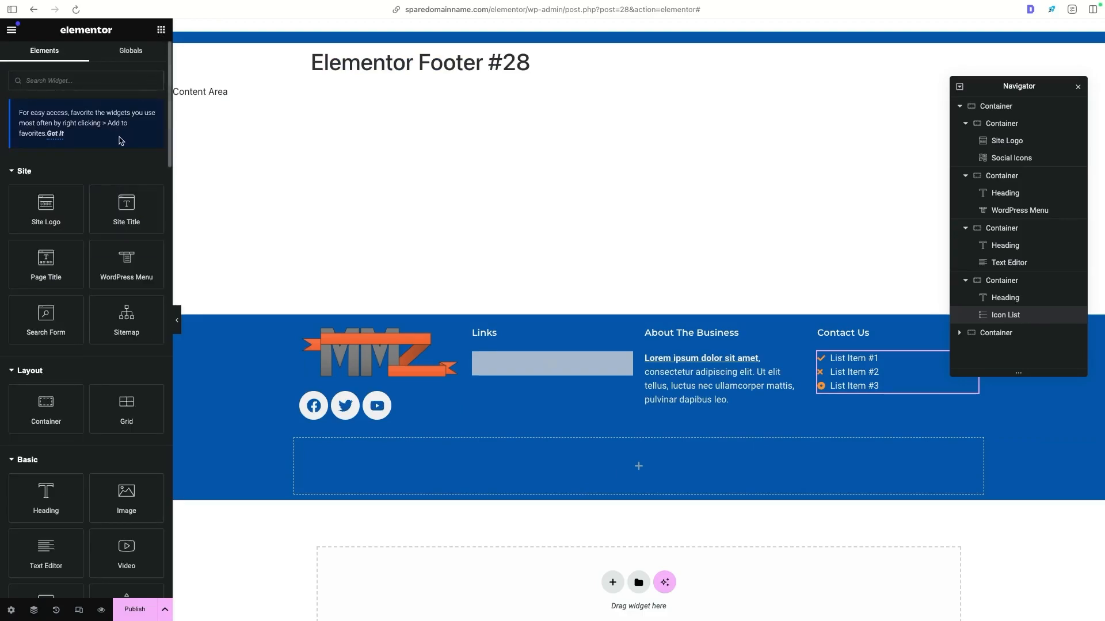
pyautogui.write('image')
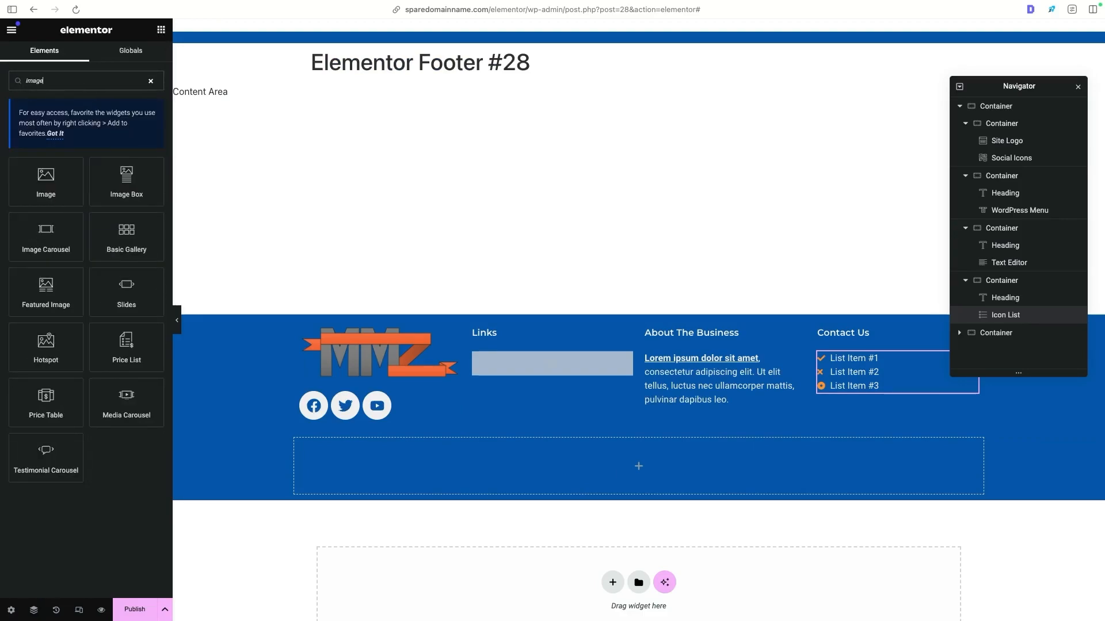
pyautogui.moveTo(46, 182); pyautogui.dragTo(616, 467)
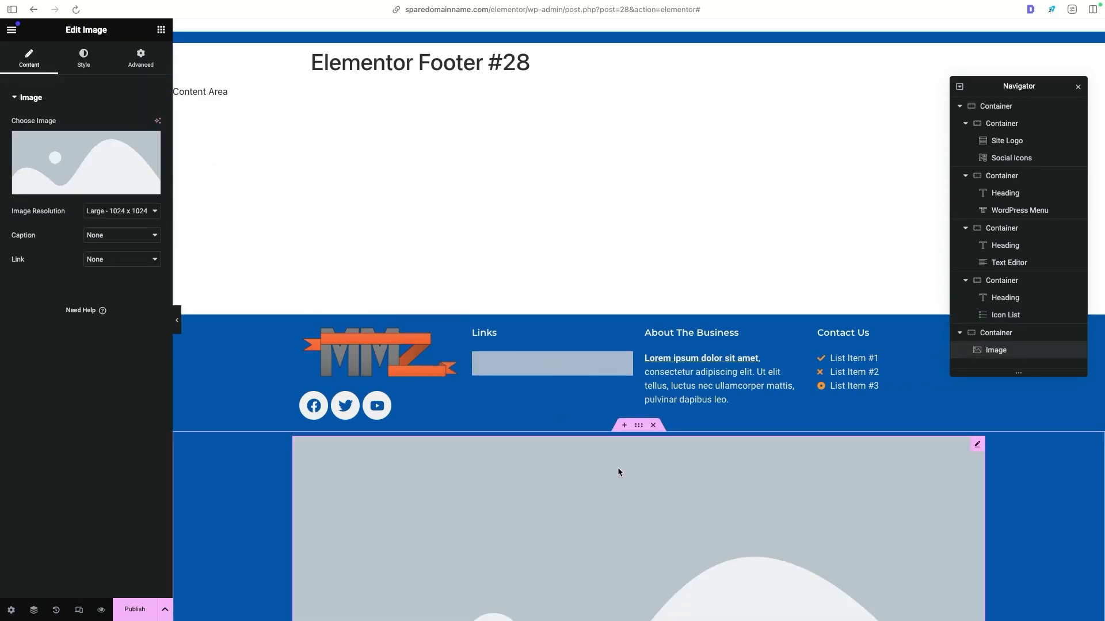
pyautogui.scroll(-3, 618, 427)
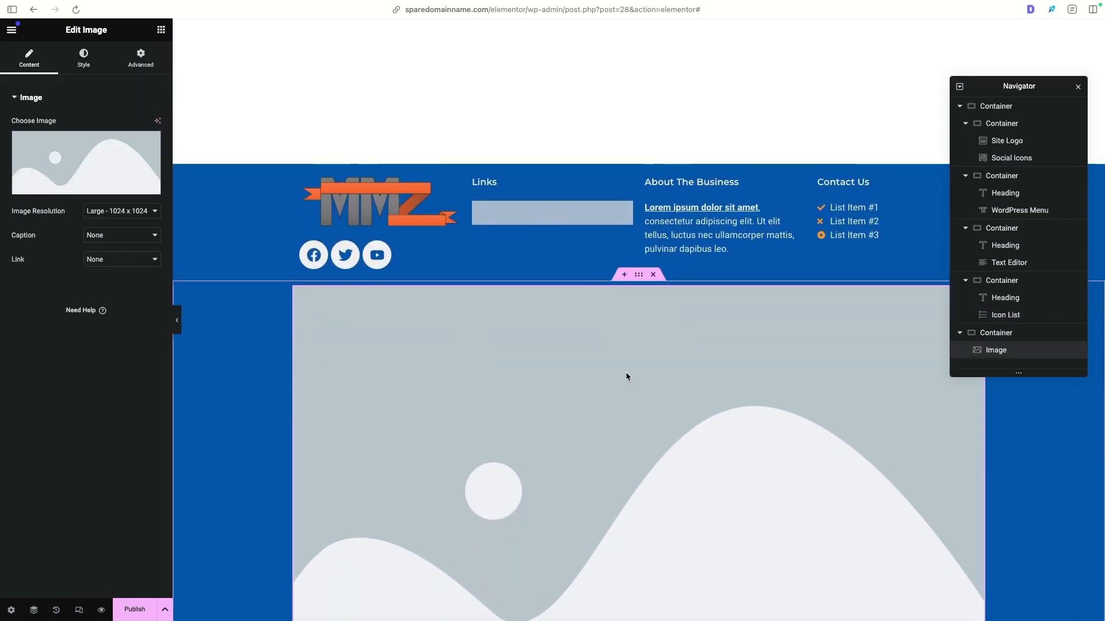
pyautogui.click(105, 153)
pyautogui.click(269, 182)
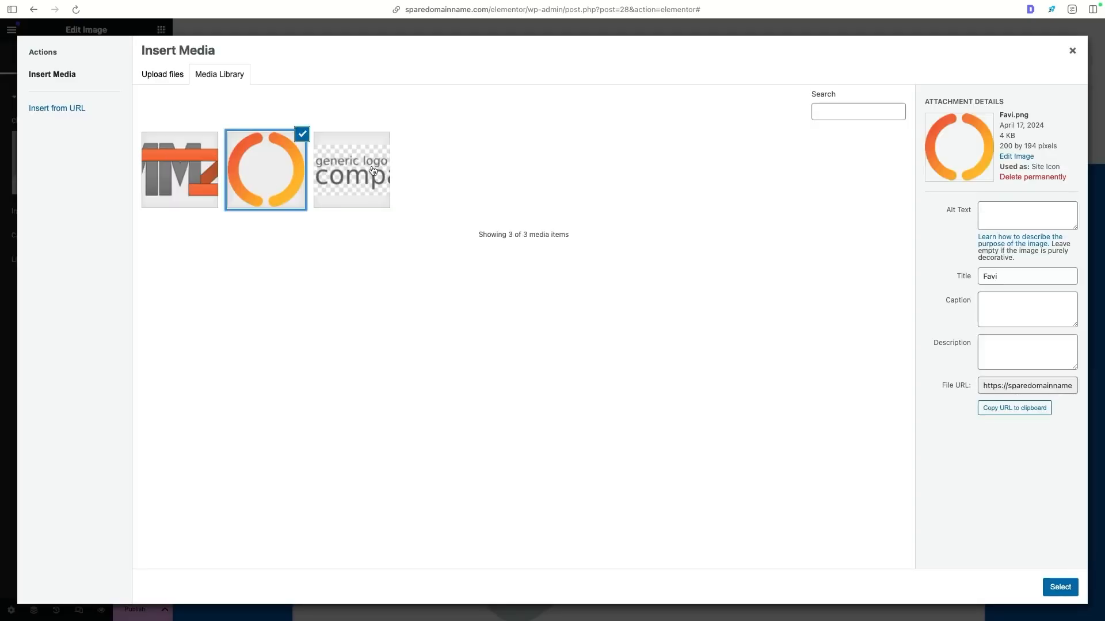
pyautogui.click(1060, 587)
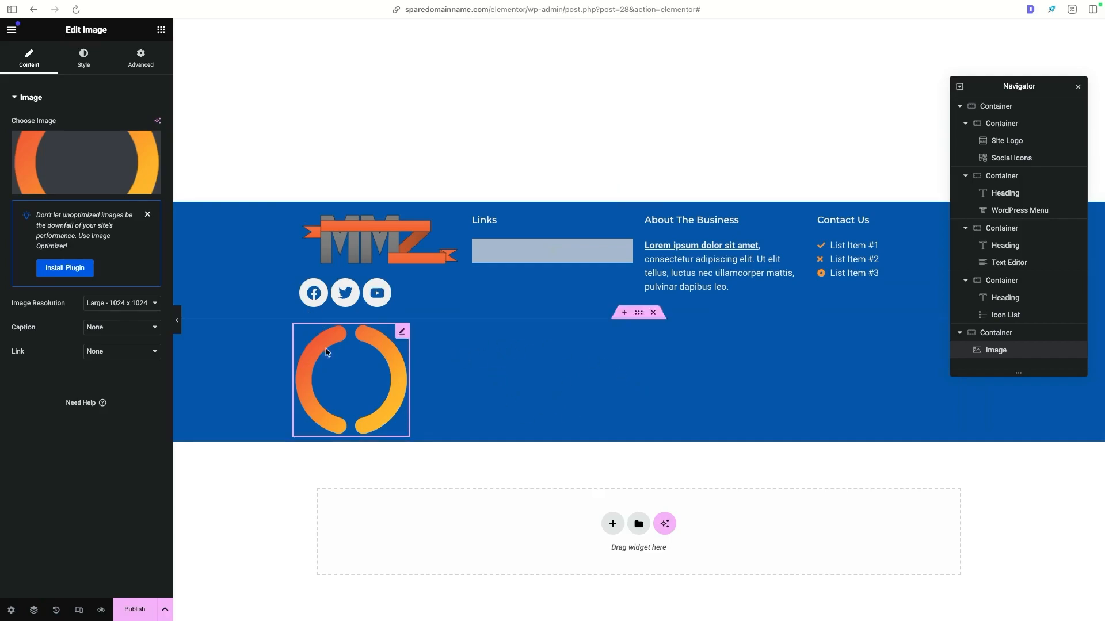
# - Set the width of the Favi image in the footer's lower container to 15%
pyautogui.click(93, 70)
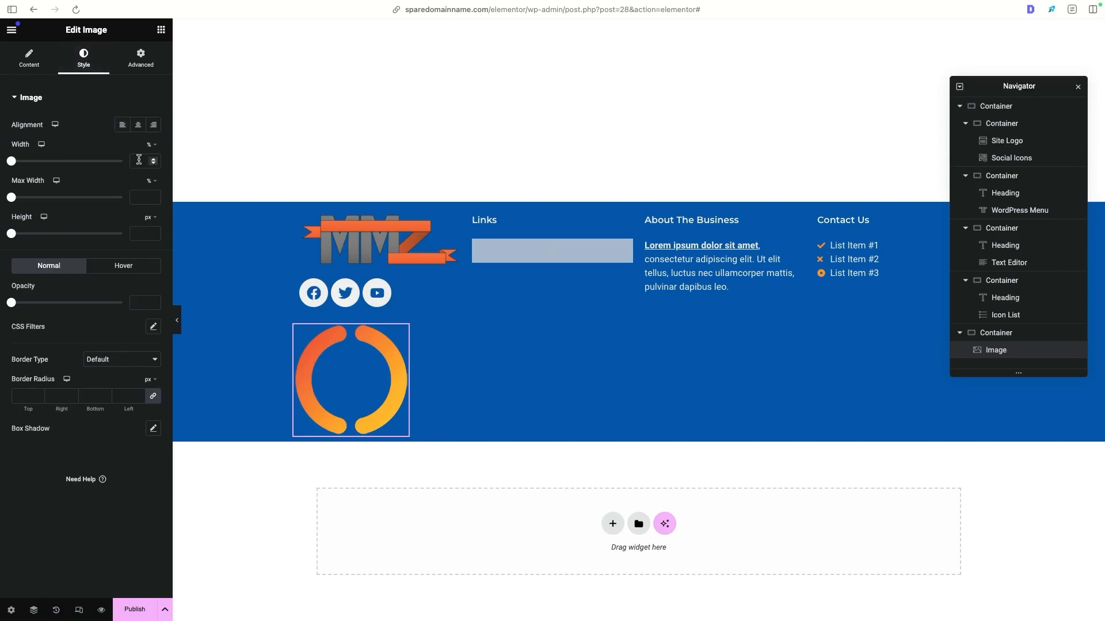
pyautogui.write('15')
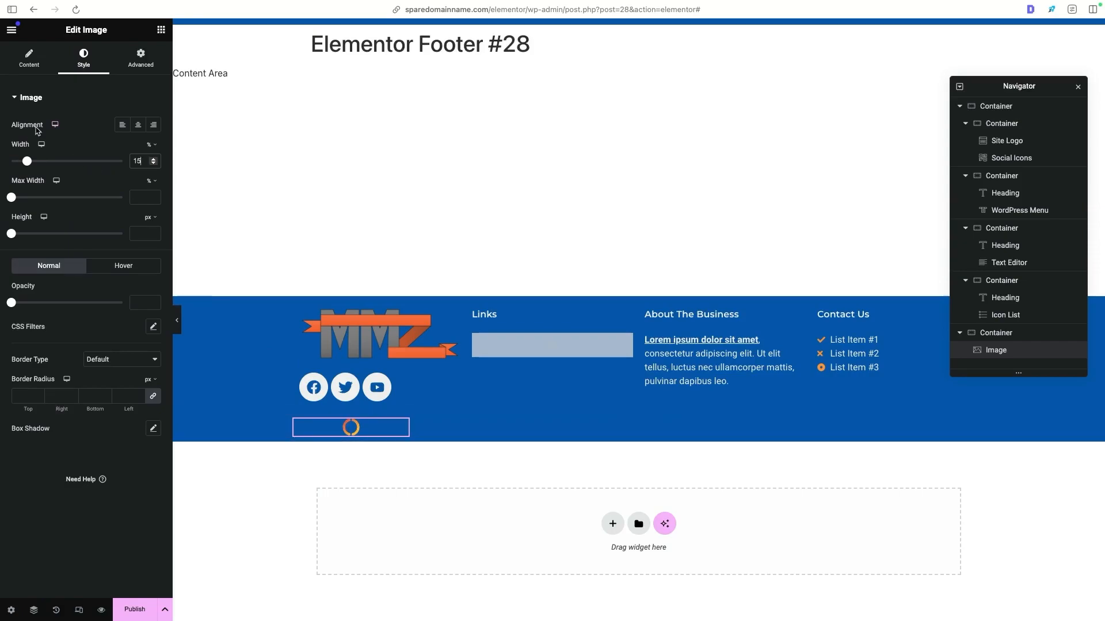
pyautogui.click(133, 126)
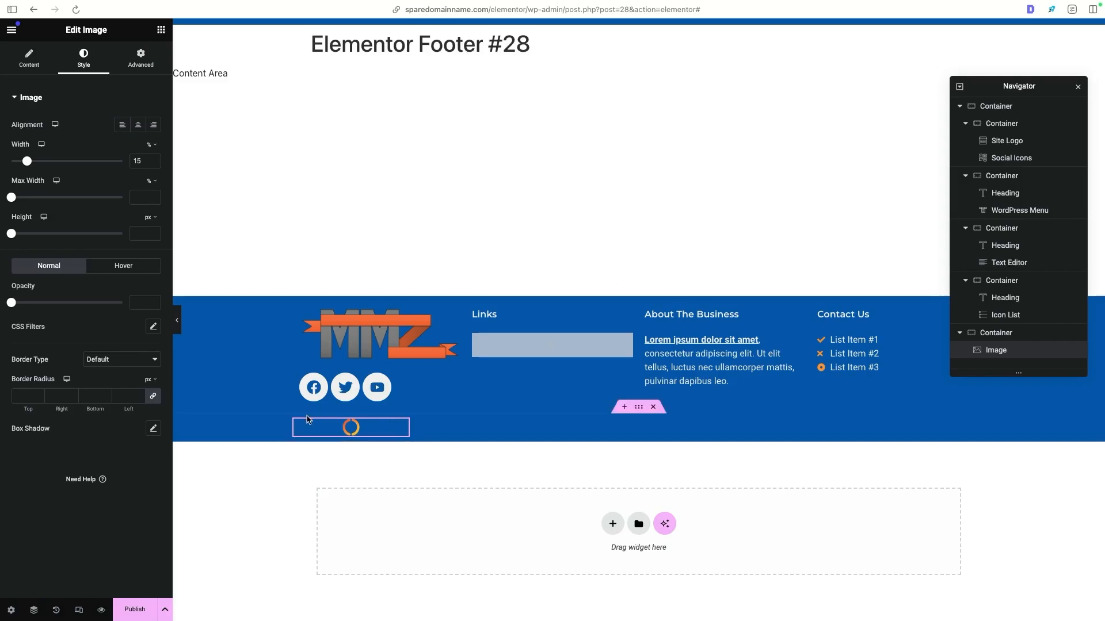
pyautogui.click(622, 422)
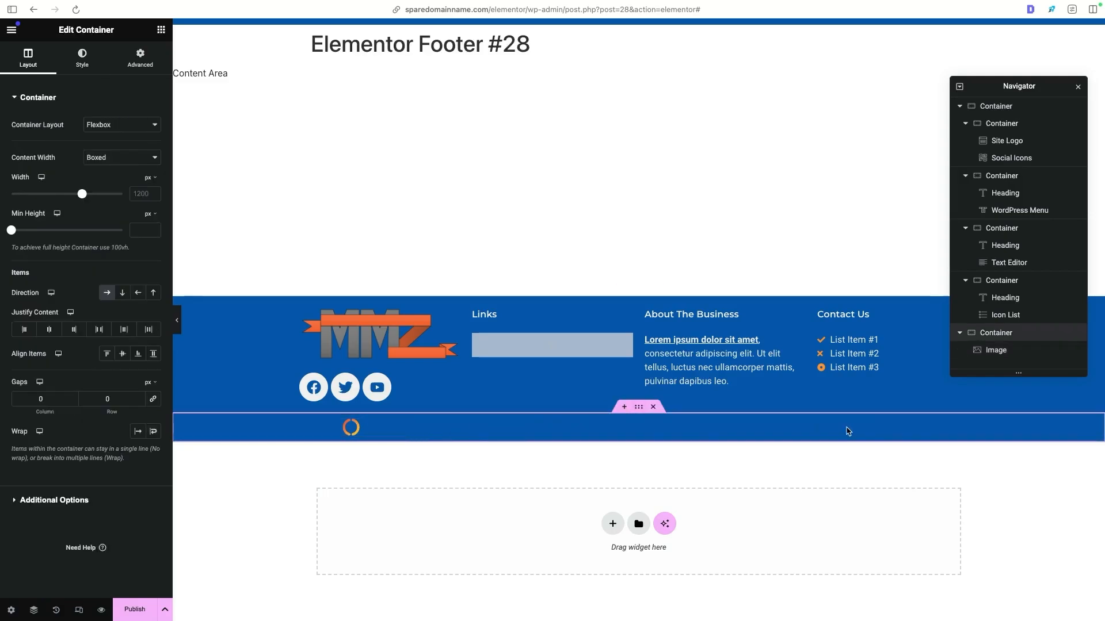
pyautogui.click(349, 427)
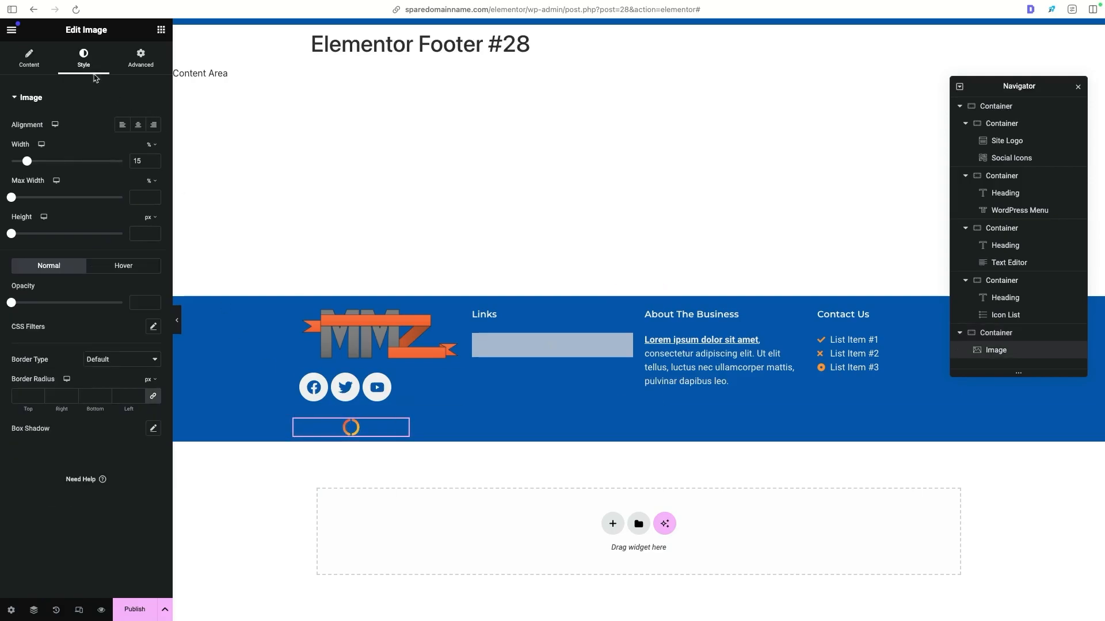
# - Centre-align the Favi image and justify the contents of its lower footer container to the centre
pyautogui.click(139, 125)
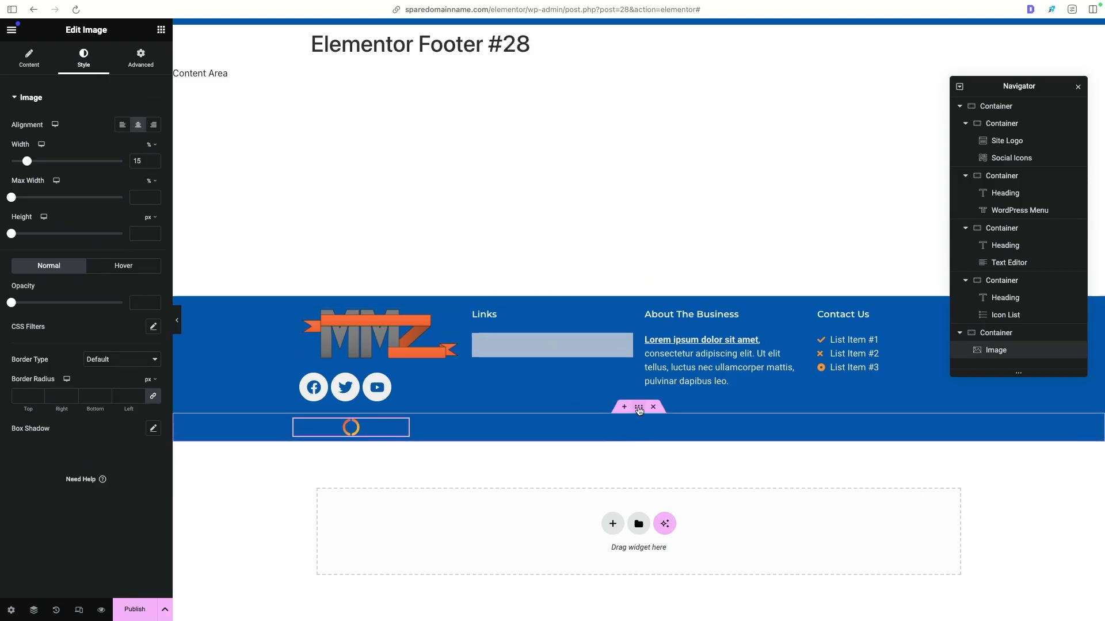
pyautogui.click(638, 408)
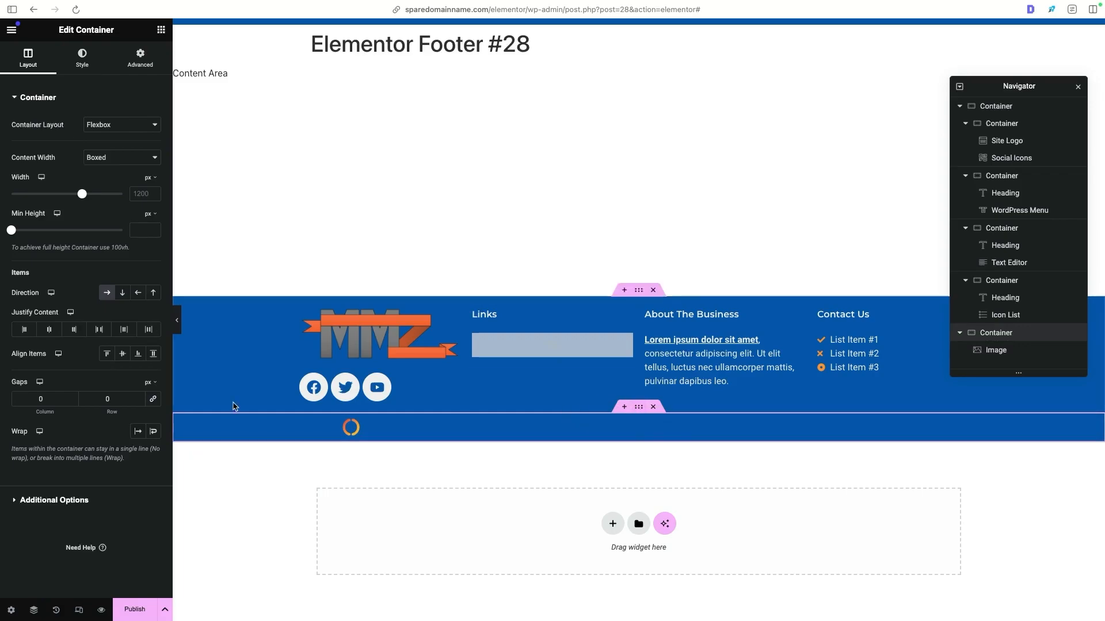
pyautogui.click(55, 332)
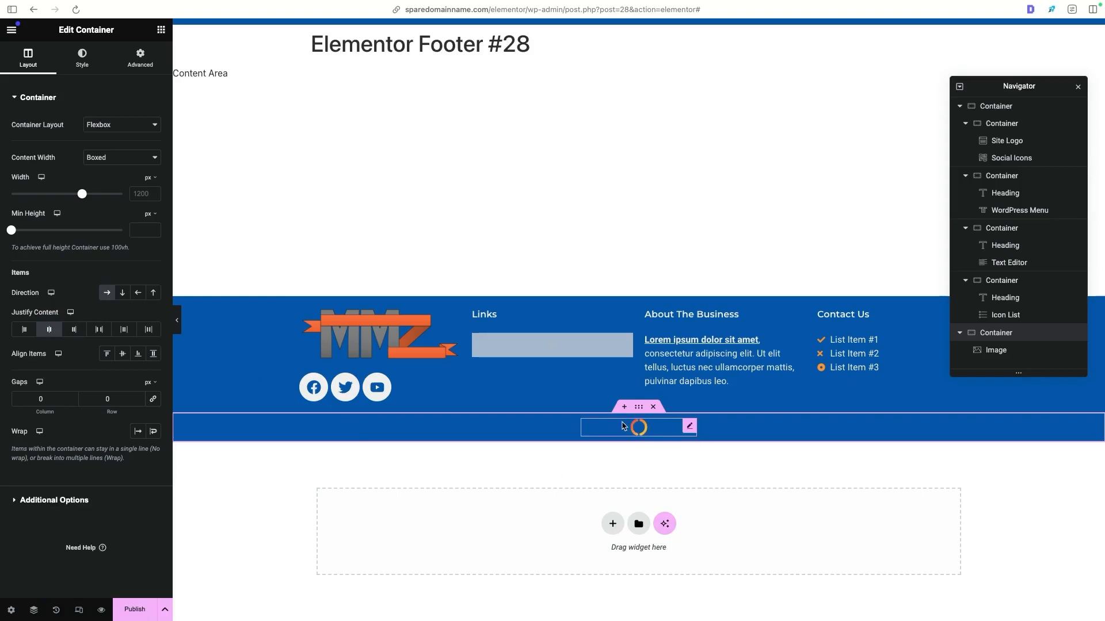
# - Publish the footer template with an Include condition for the Entire Site and open the live site
pyautogui.click(136, 610)
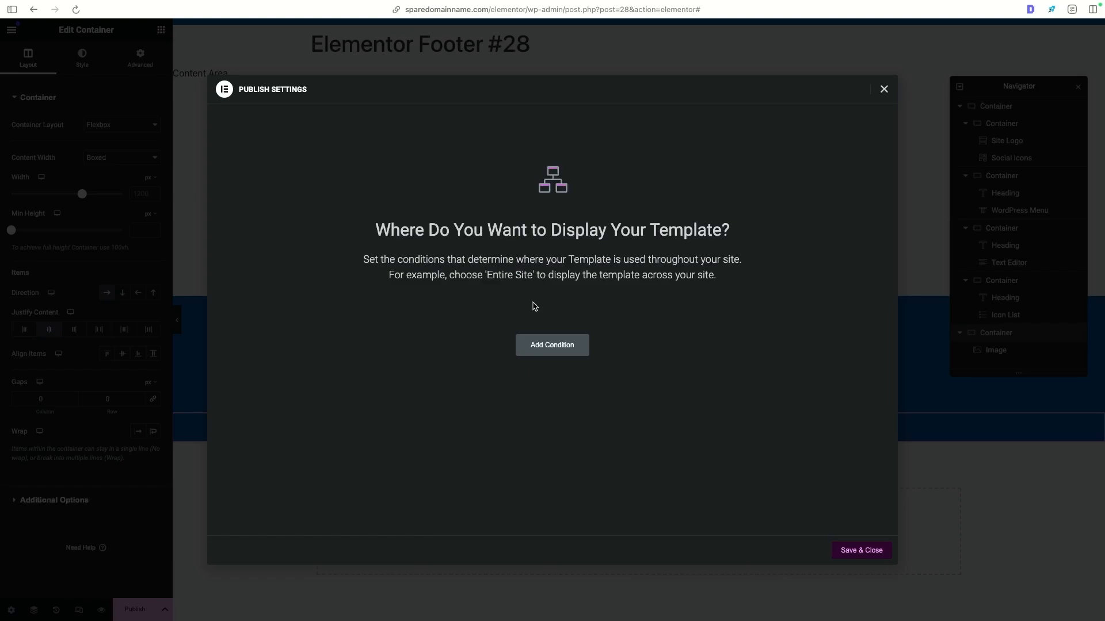
pyautogui.click(554, 340)
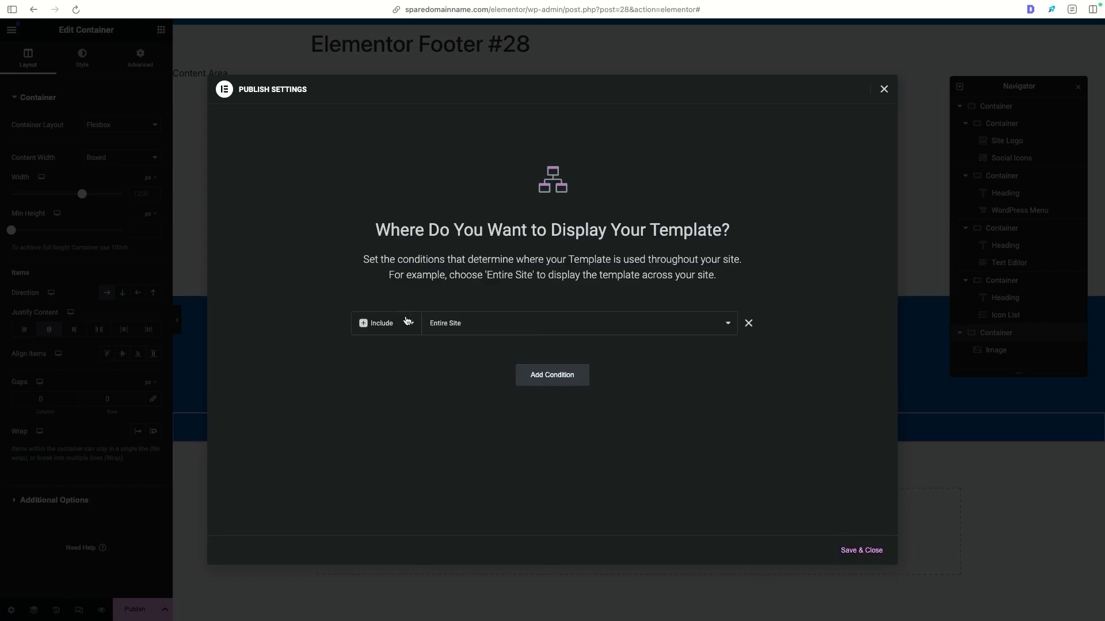
pyautogui.click(433, 320)
pyautogui.click(442, 322)
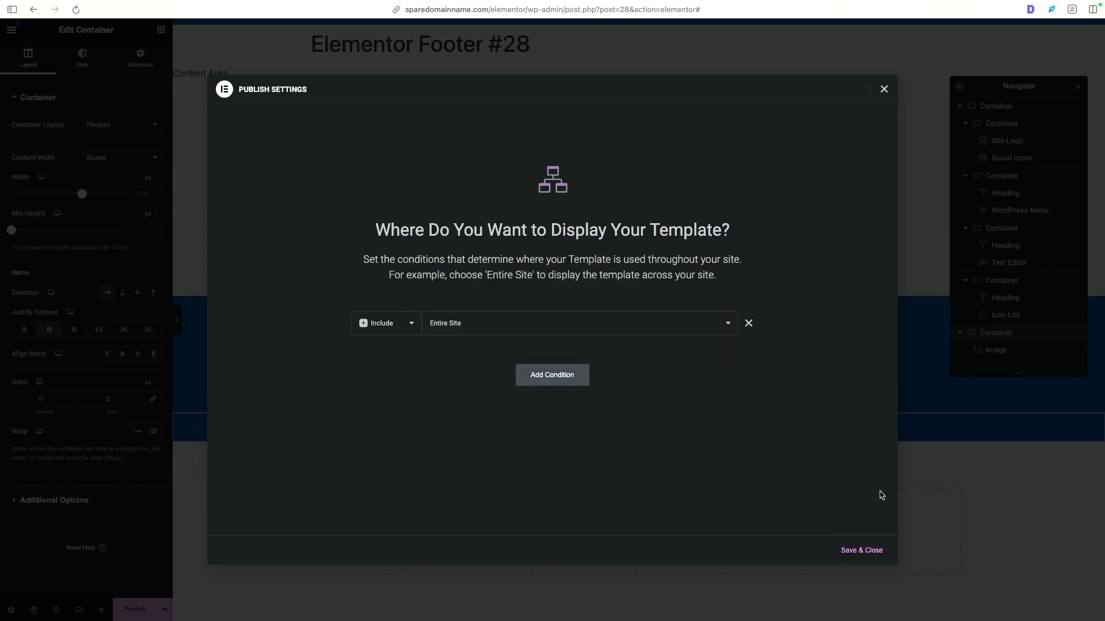
pyautogui.click(861, 550)
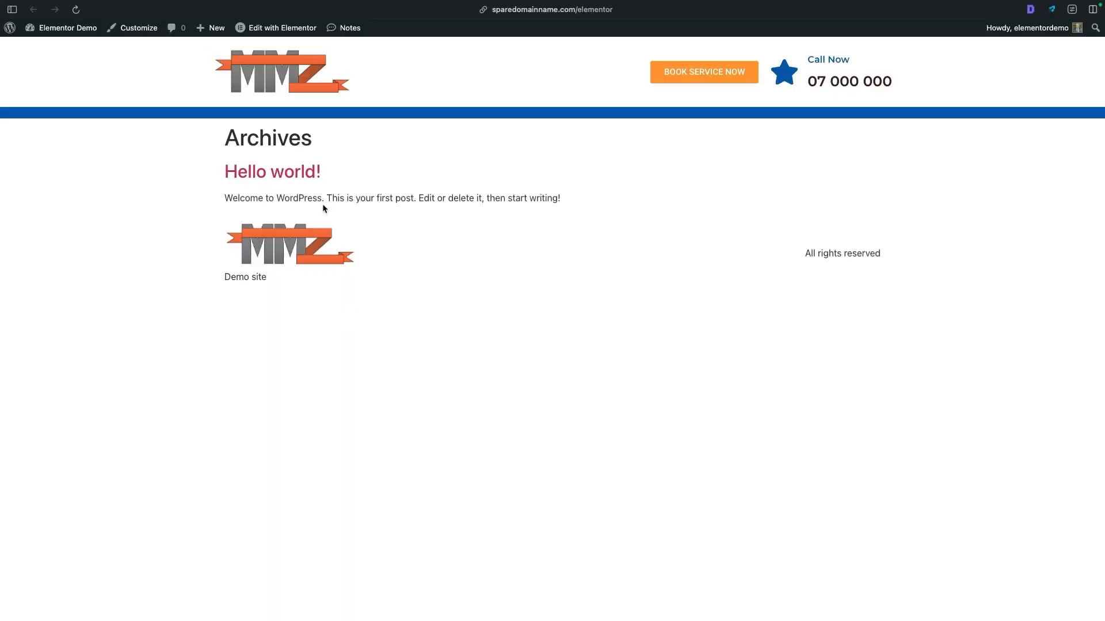
pyautogui.click(276, 68)
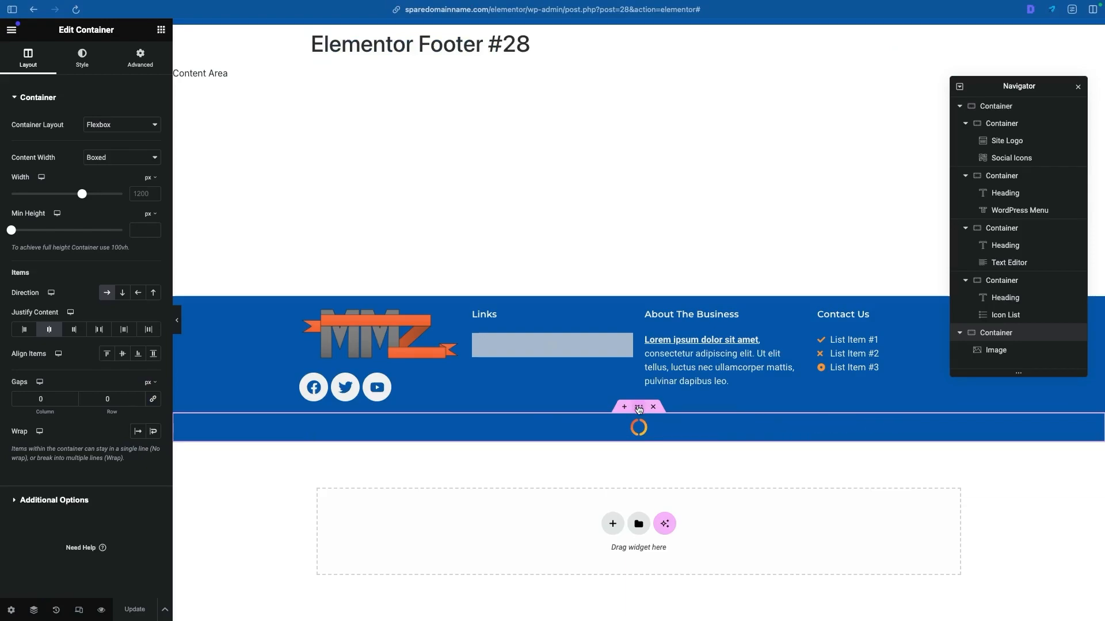
# - Give the footer's lower container a Solid border
pyautogui.click(82, 58)
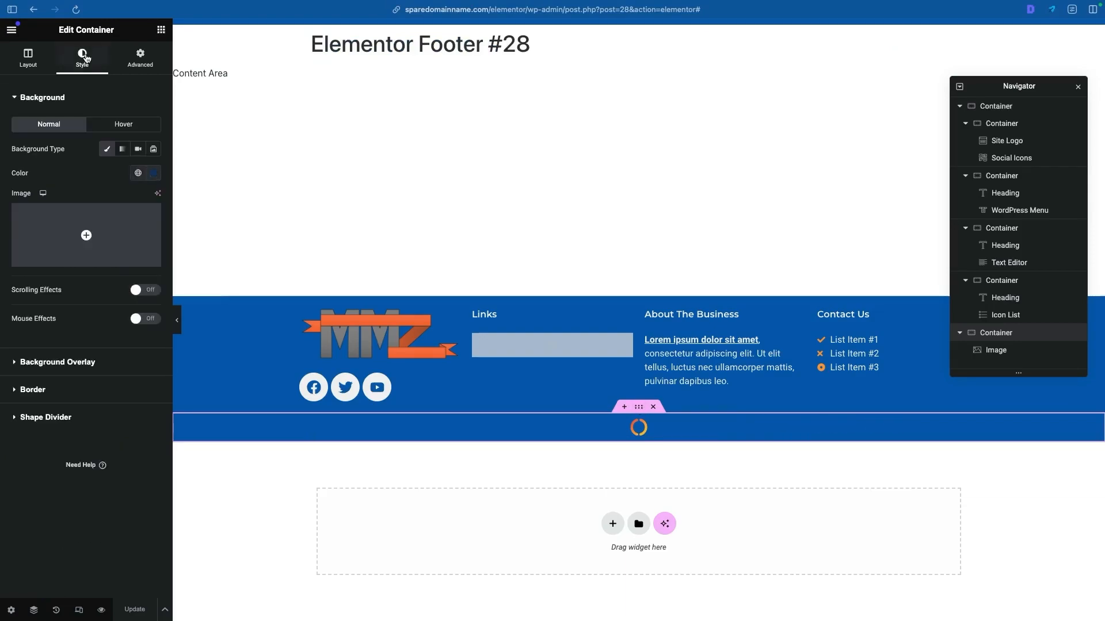
pyautogui.click(41, 392)
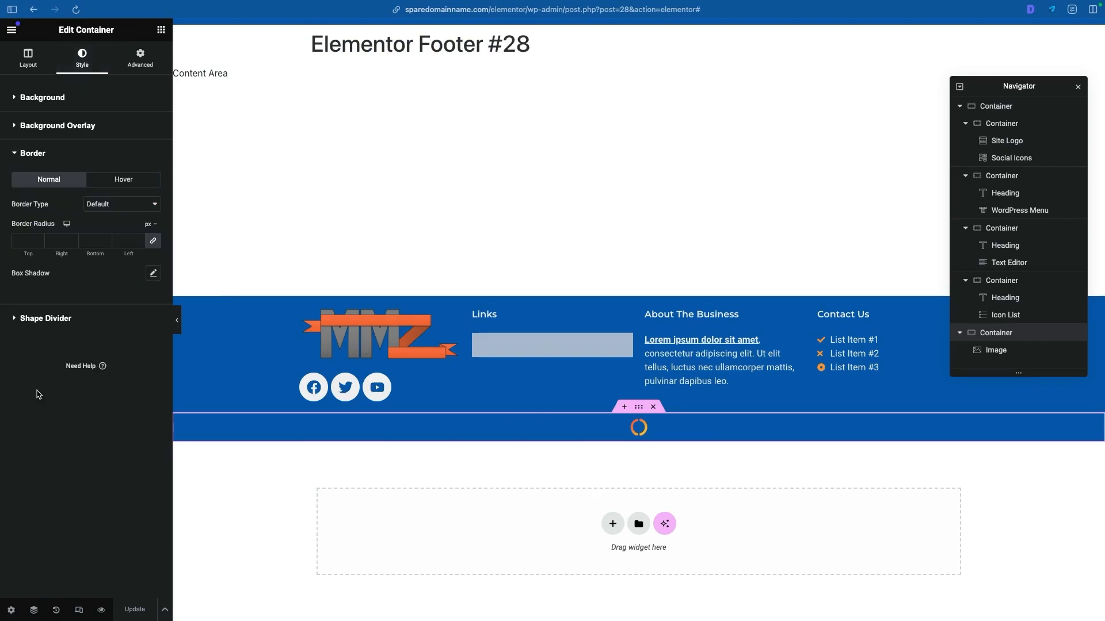
pyautogui.click(94, 205)
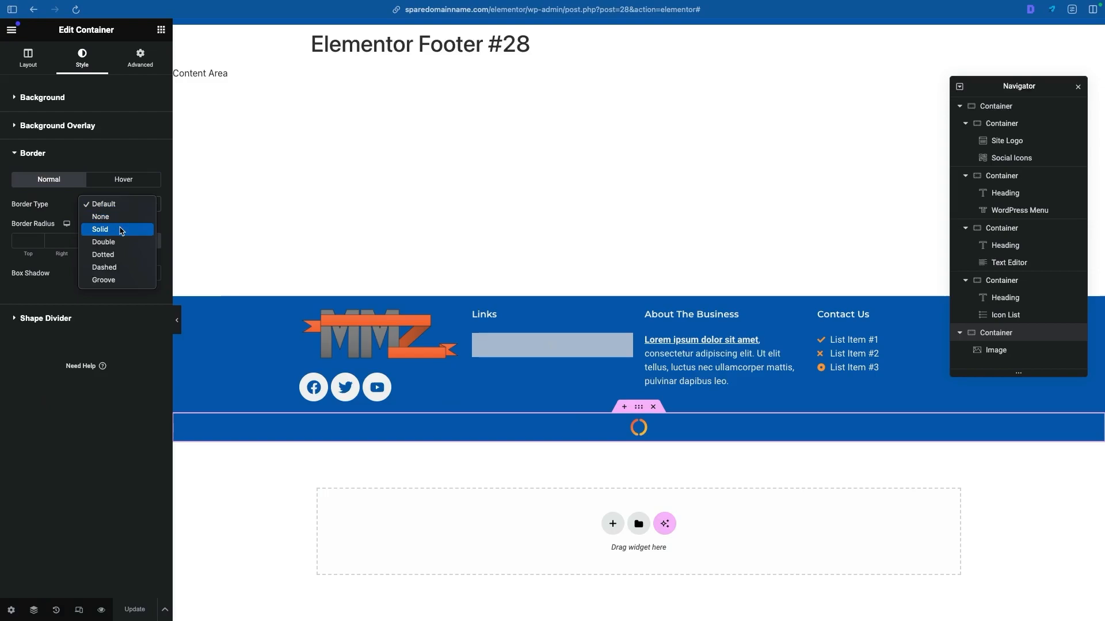
pyautogui.click(121, 230)
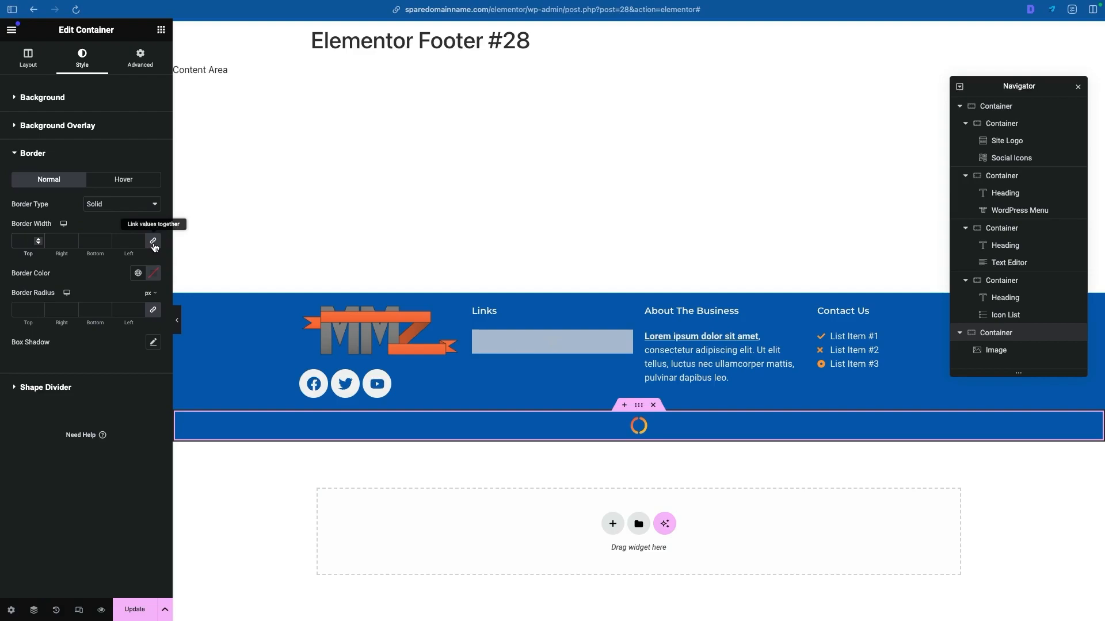
# - Try a linked border width of 100 px on all sides of the lower container, then reset it to 0
pyautogui.write('100')
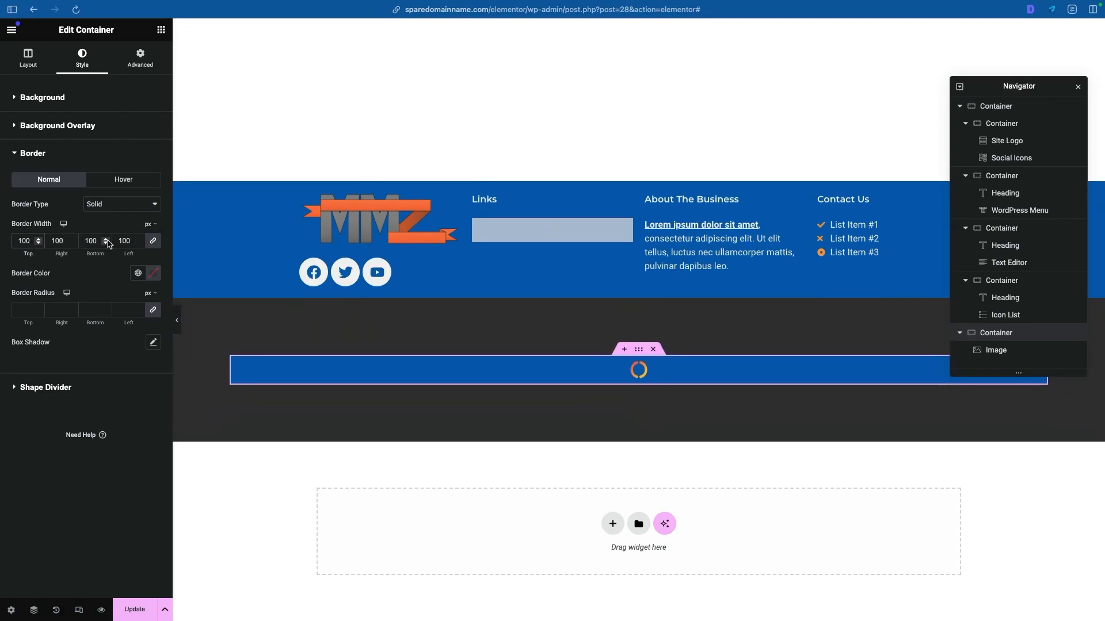
pyautogui.press('BackSpace')
pyautogui.press('BackSpace')
pyautogui.press('BackSpace')
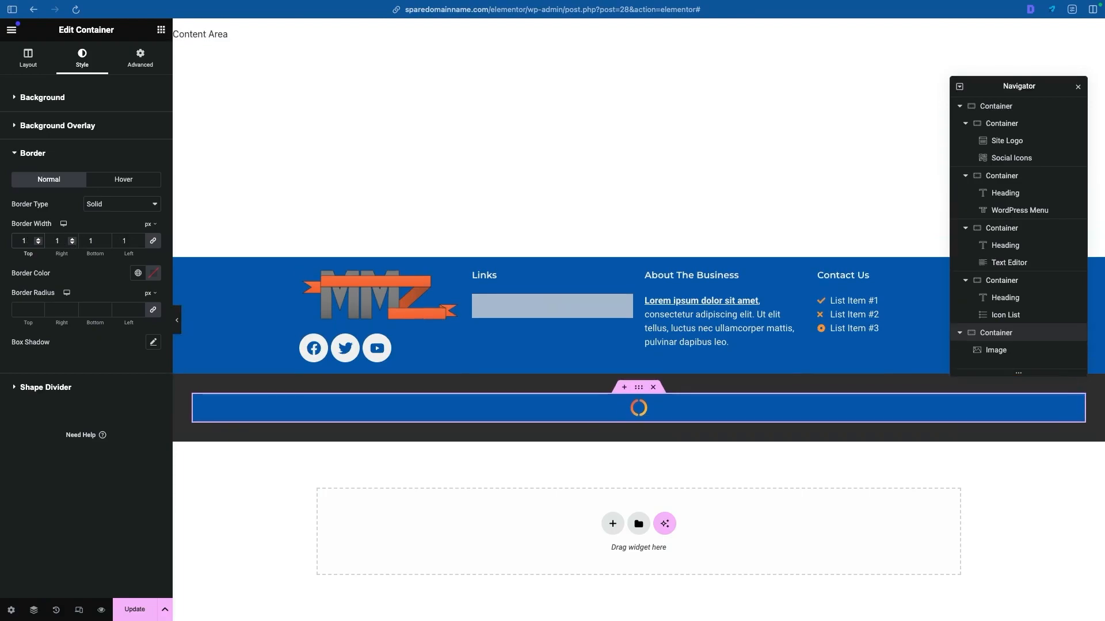
pyautogui.write('0')
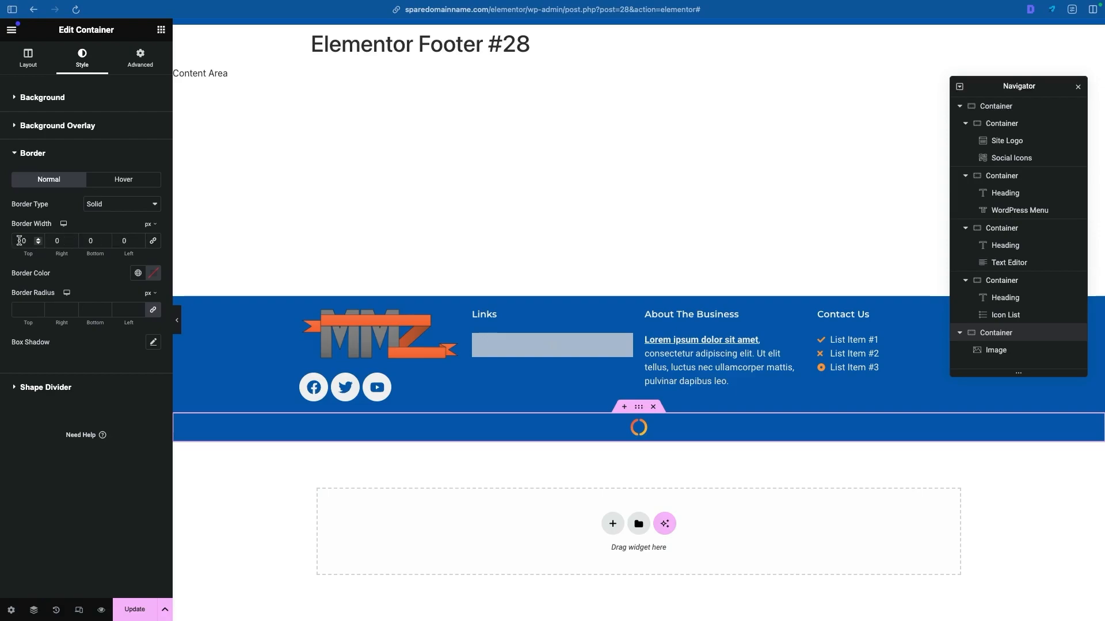
# - Try separate border widths of 100 px on top and 50 px at the bottom, then relink and clear them
pyautogui.click(20, 241)
pyautogui.write('100')
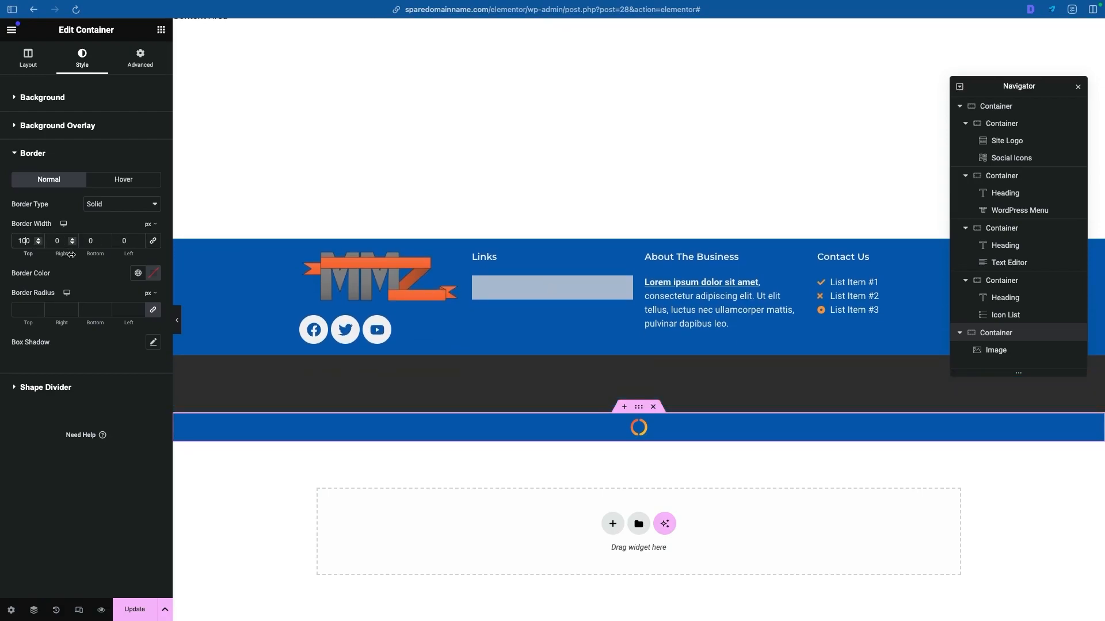
pyautogui.click(89, 241)
pyautogui.write('50')
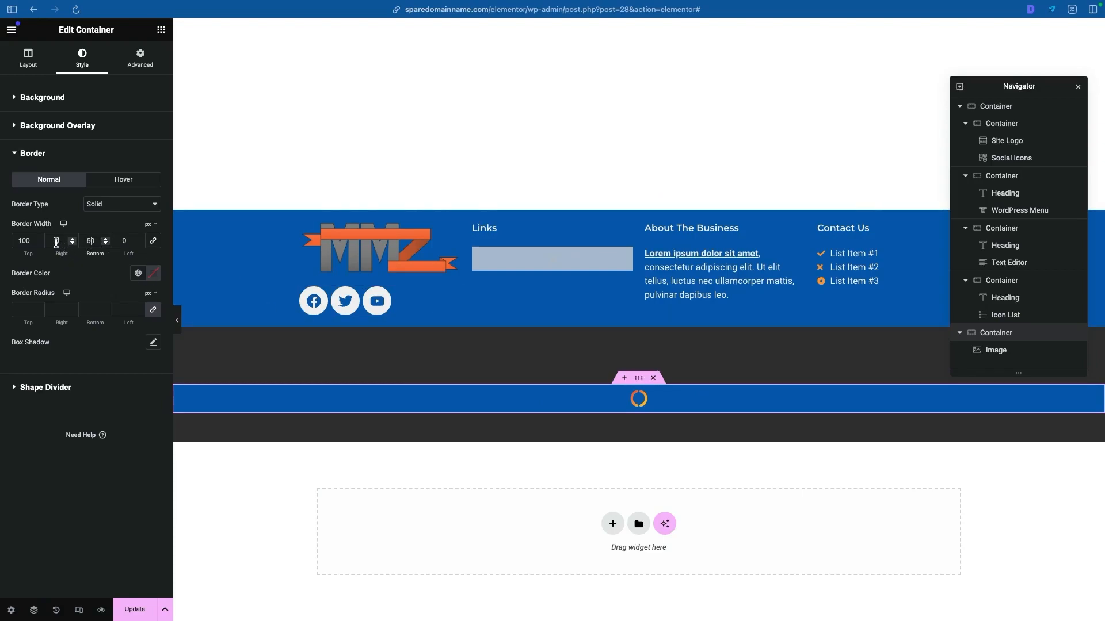
pyautogui.click(153, 242)
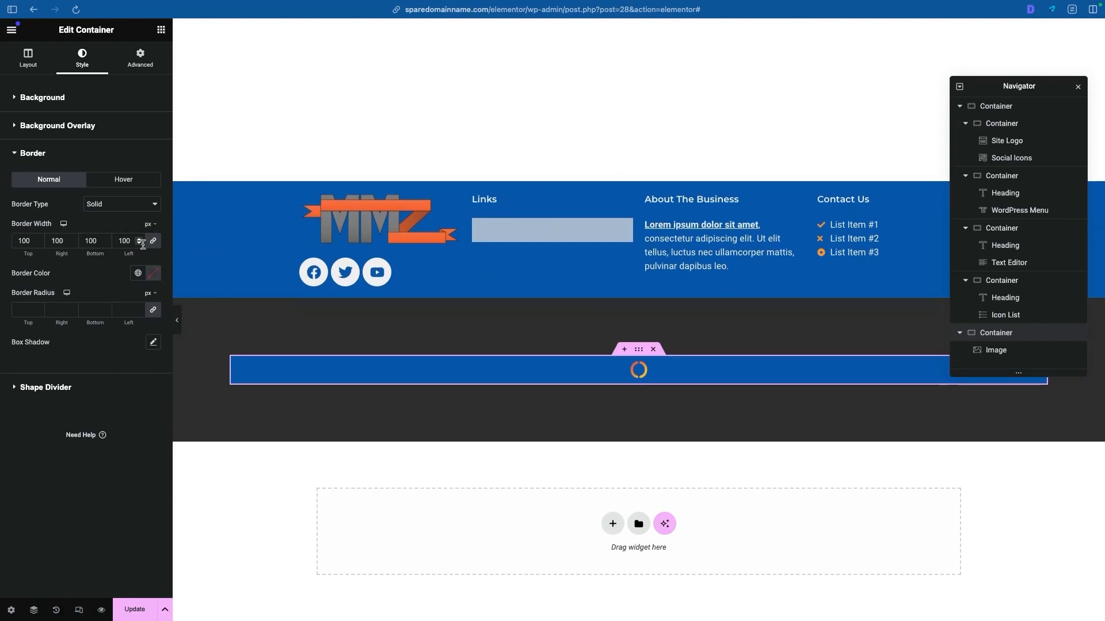
pyautogui.press('BackSpace')
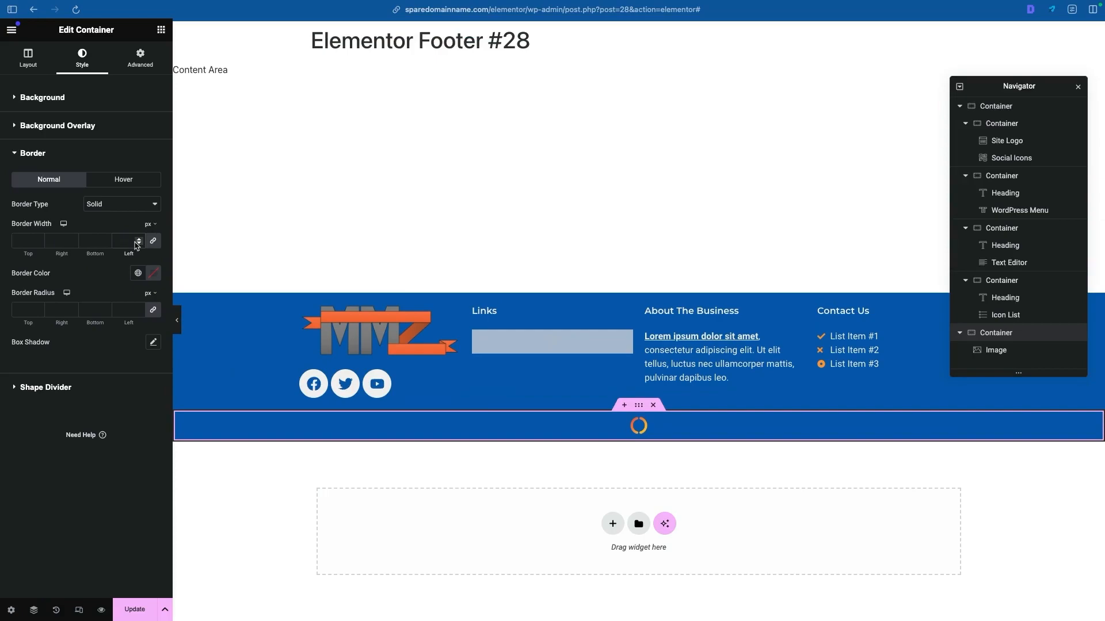
# - Unlink the border widths, set only the lower container's top border to 4 px, and colour it with the global Demo White
pyautogui.click(155, 242)
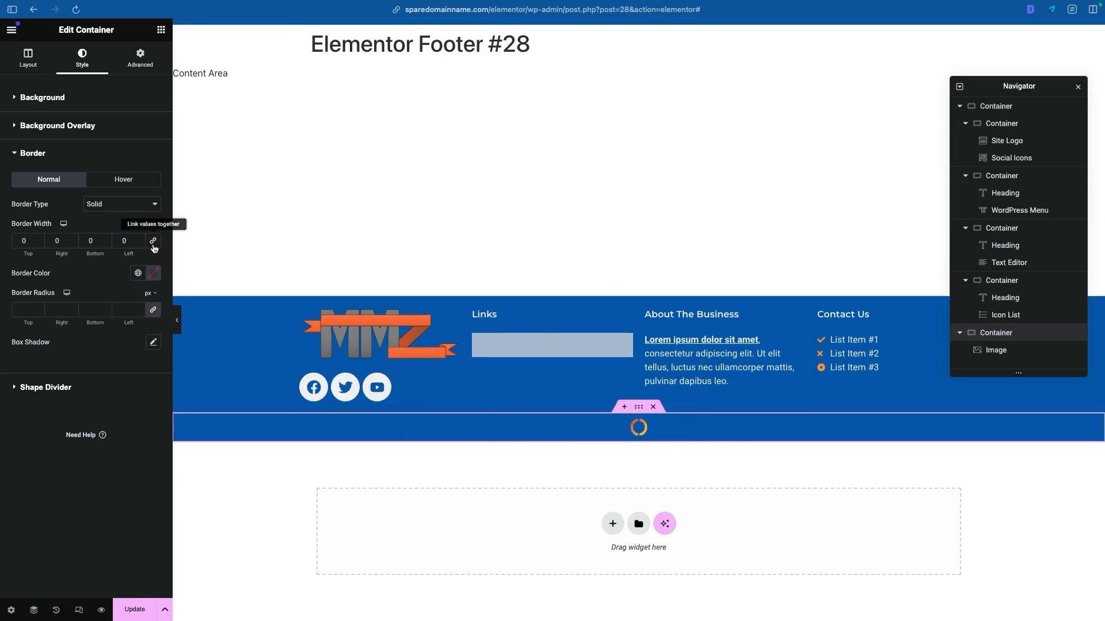
pyautogui.click(28, 241)
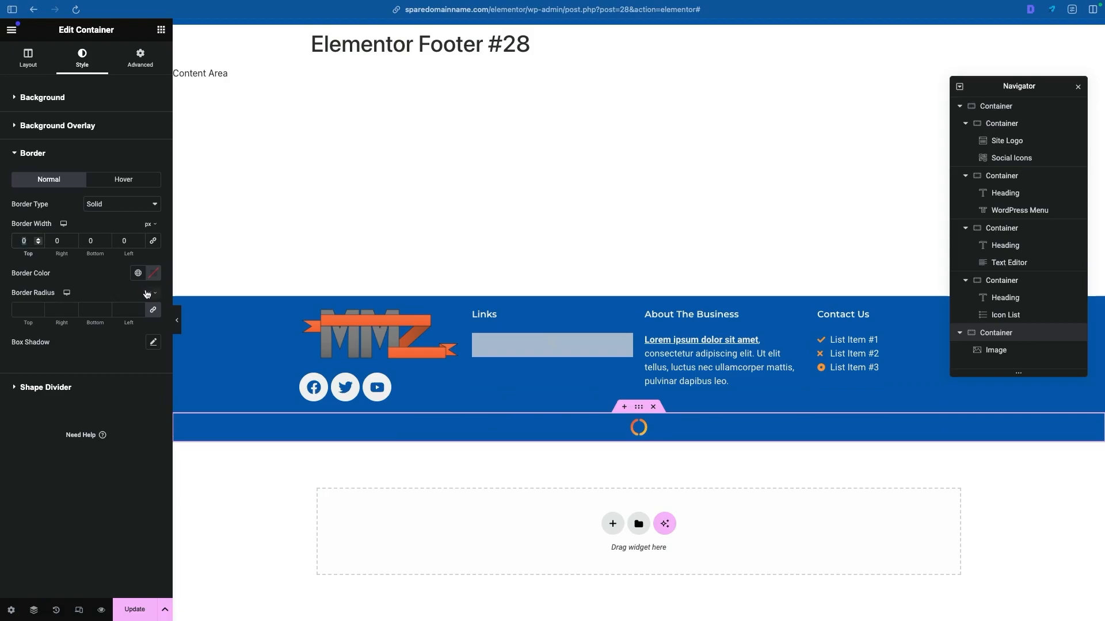
pyautogui.write('4')
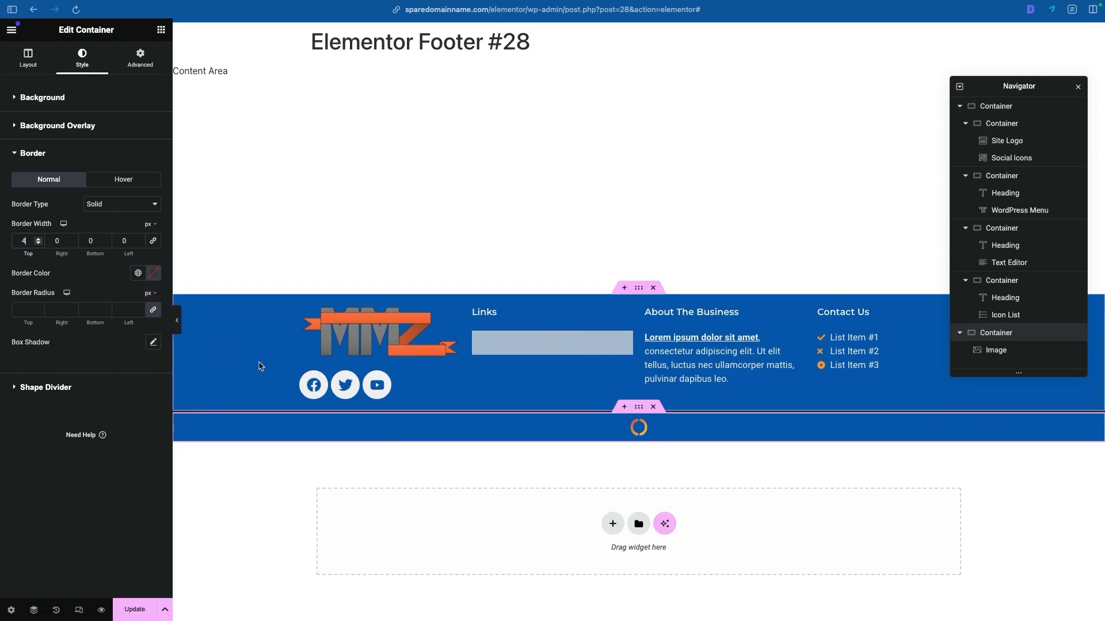
pyautogui.click(137, 275)
pyautogui.click(90, 418)
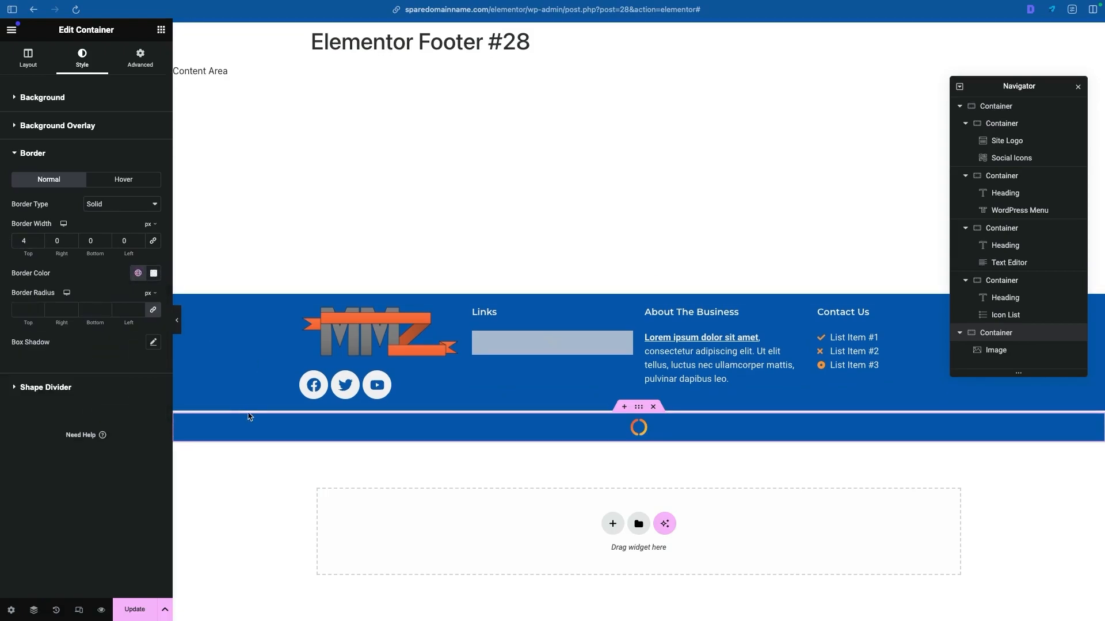
# - Update the footer template and examine the content area between header and footer on the live site
pyautogui.click(136, 609)
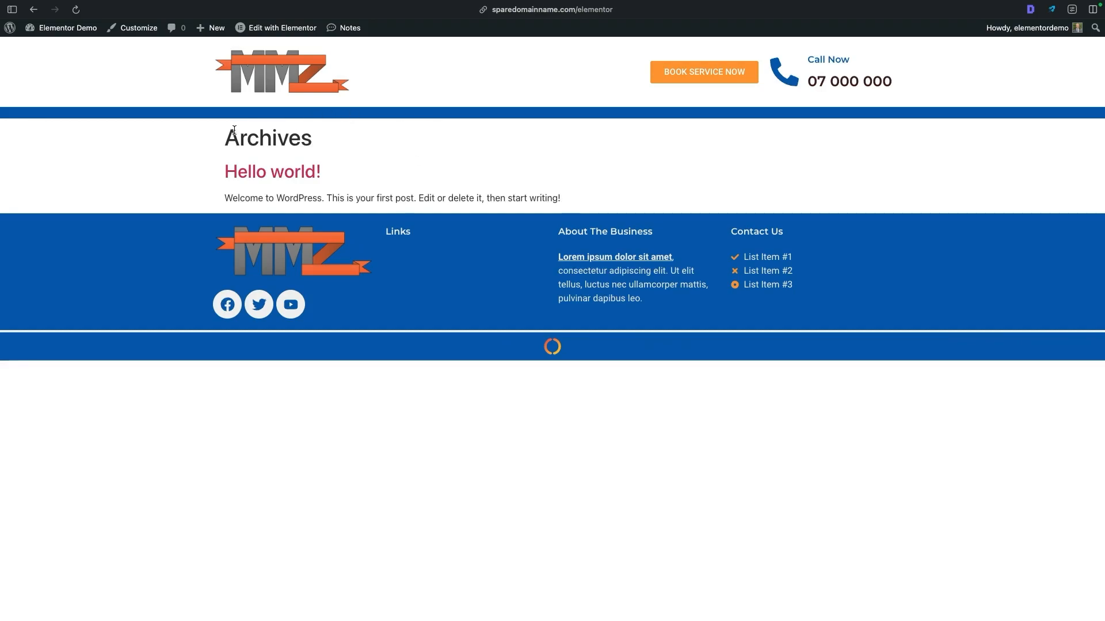
pyautogui.moveTo(223, 134); pyautogui.dragTo(890, 177)
pyautogui.click(887, 189)
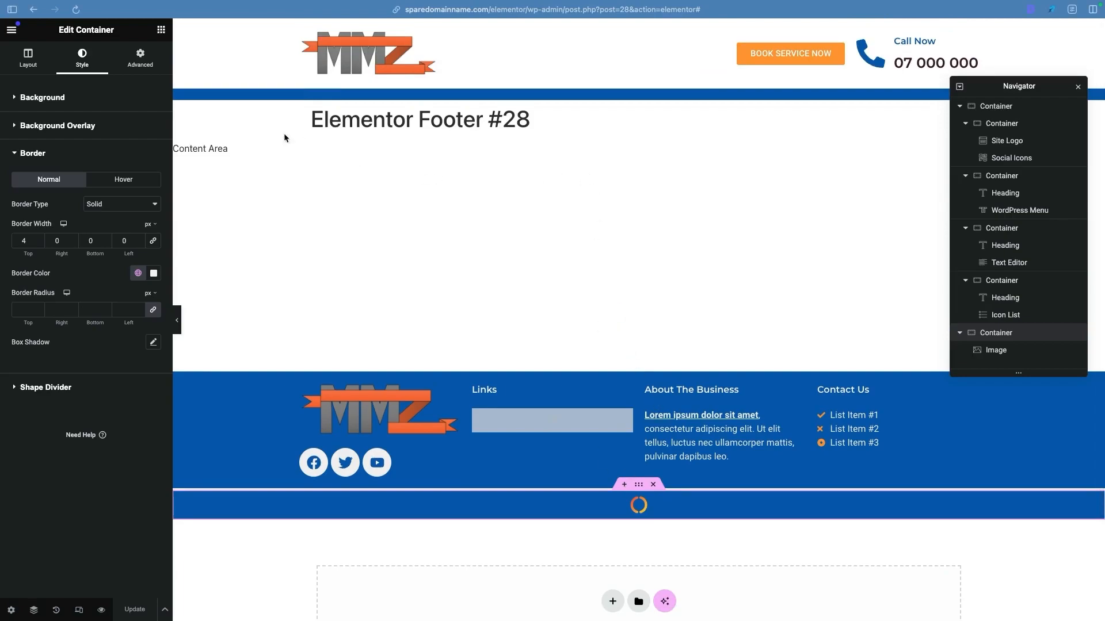
# - Exit the Elementor editor with This Post as the exit destination and confirm leaving the page
pyautogui.click(12, 31)
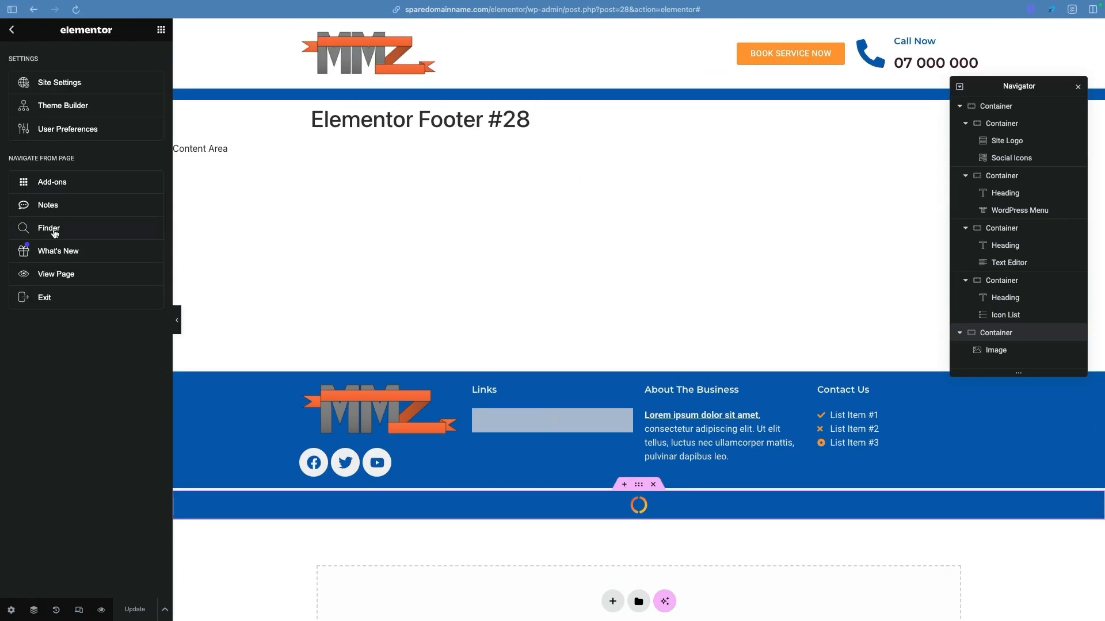
pyautogui.click(80, 307)
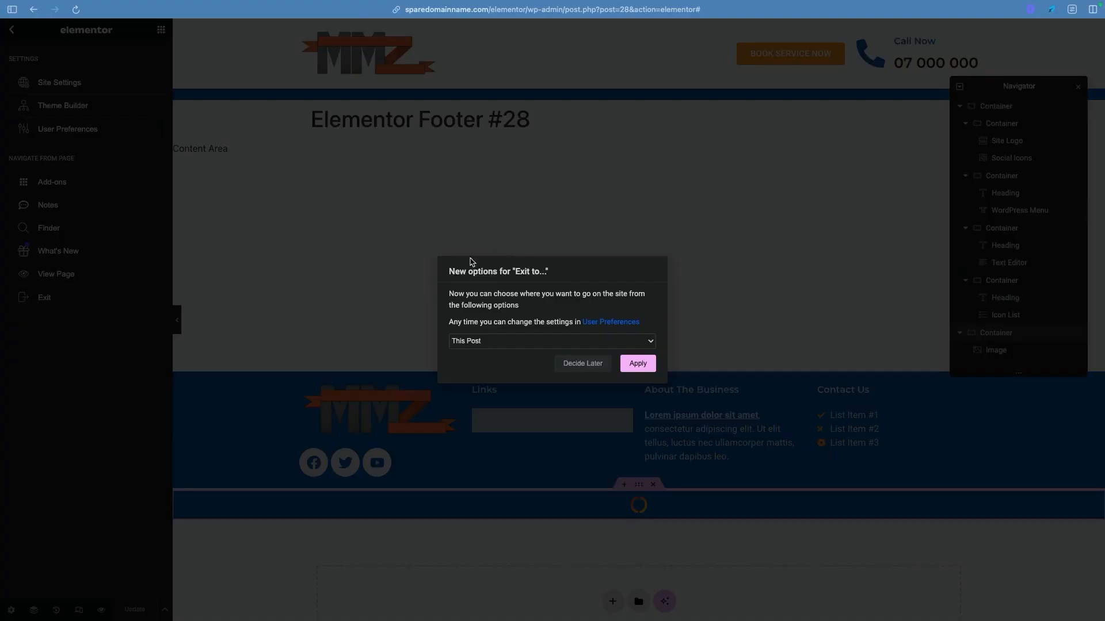
pyautogui.click(635, 364)
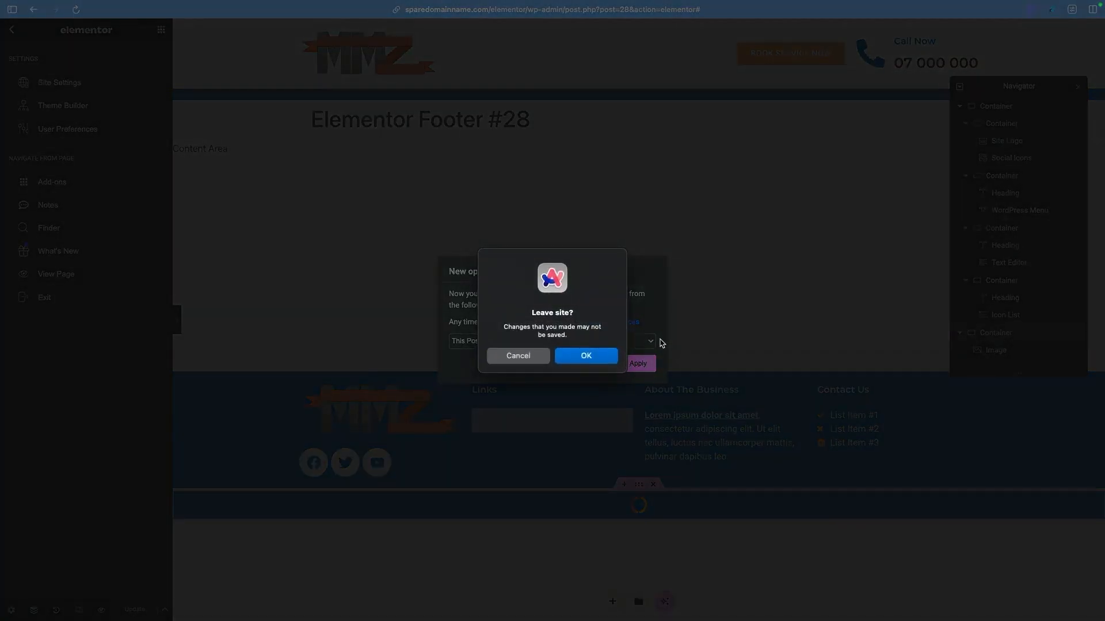
pyautogui.click(581, 355)
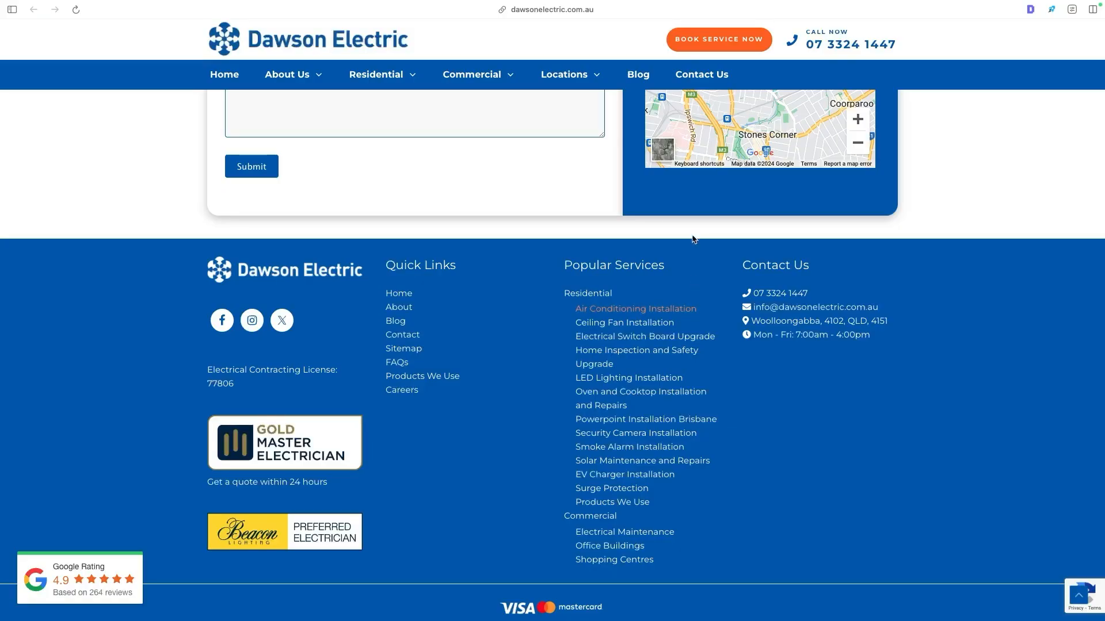
# - Examine the header, navigation dropdowns, footer and page sections of the Dawson Electric reference site
pyautogui.scroll(20, 691, 287)
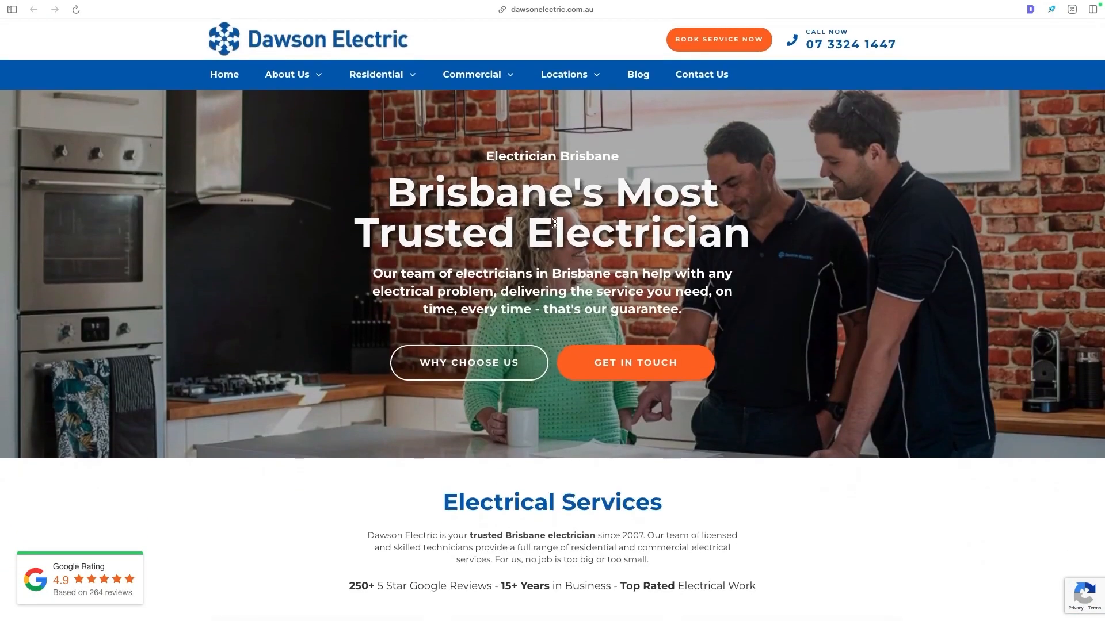
pyautogui.moveTo(365, 71)
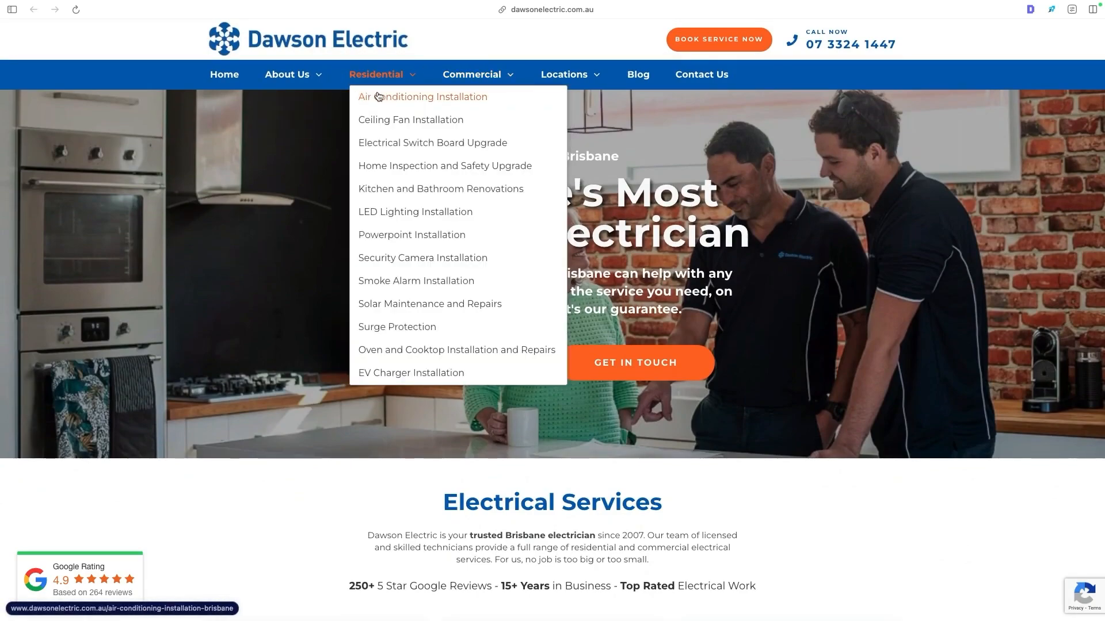
pyautogui.moveTo(282, 75)
pyautogui.scroll(-20, 475, 104)
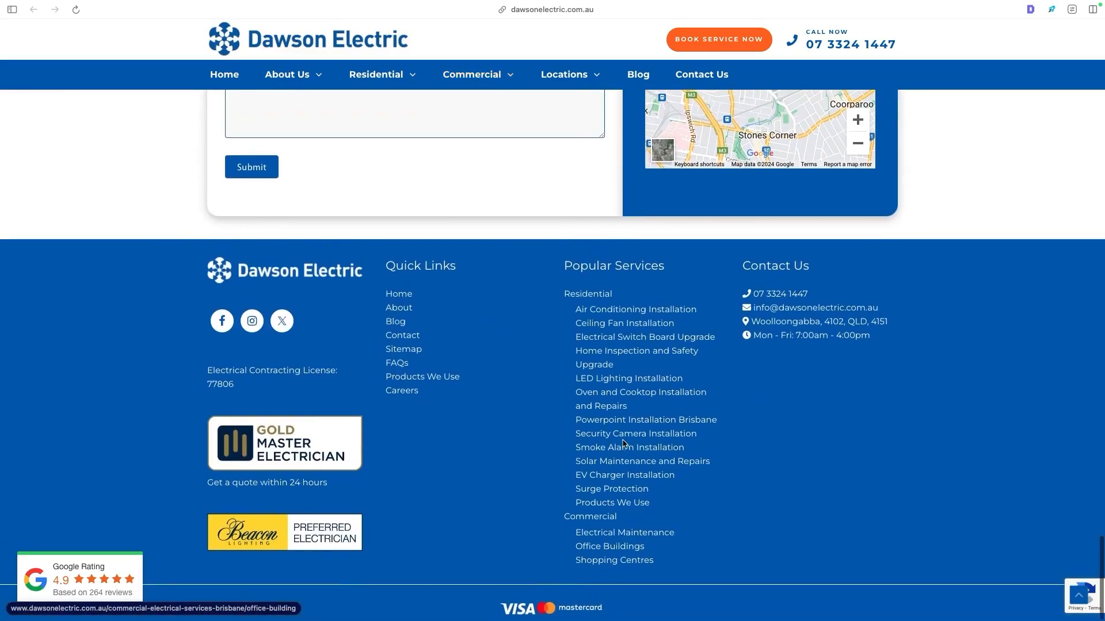
pyautogui.scroll(2, 623, 443)
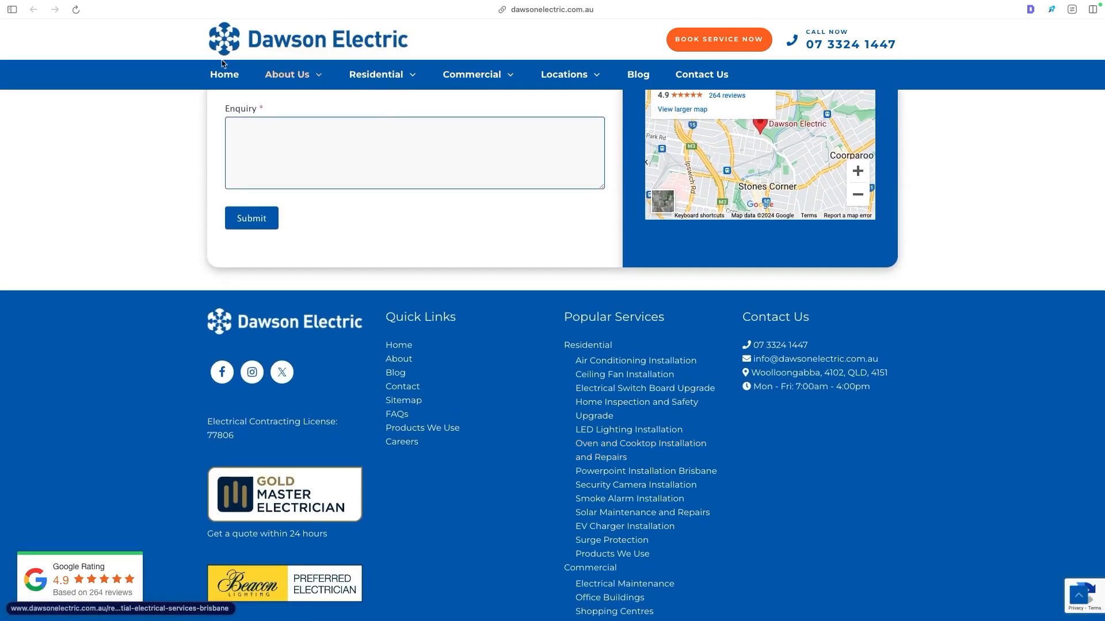
pyautogui.moveTo(168, 38); pyautogui.dragTo(635, 44)
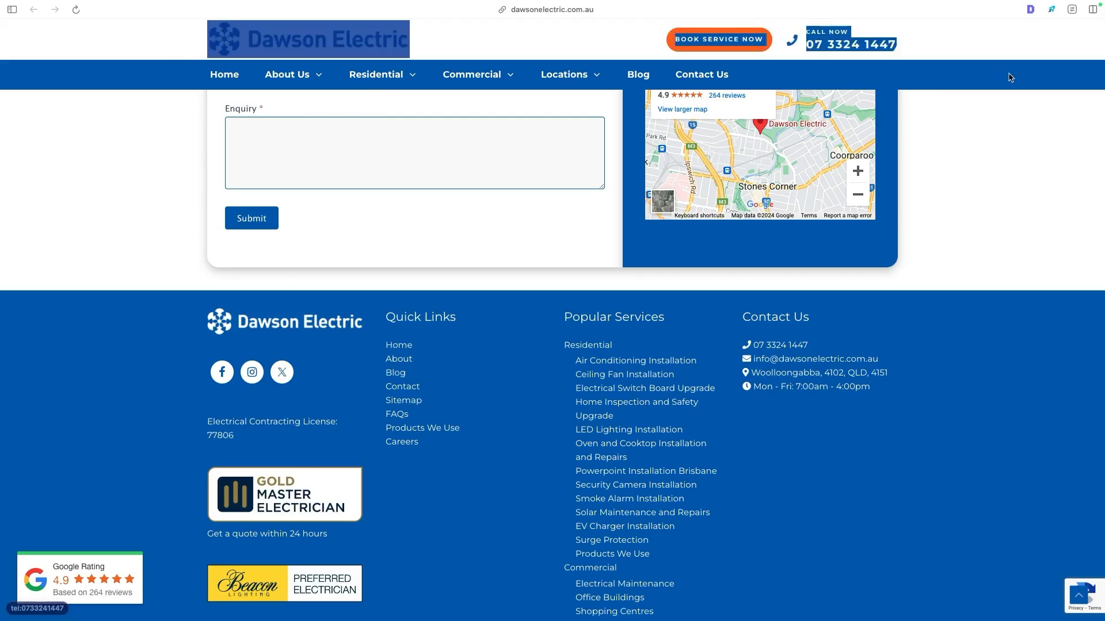
pyautogui.click(962, 189)
pyautogui.scroll(10, 955, 196)
pyautogui.scroll(15, 949, 199)
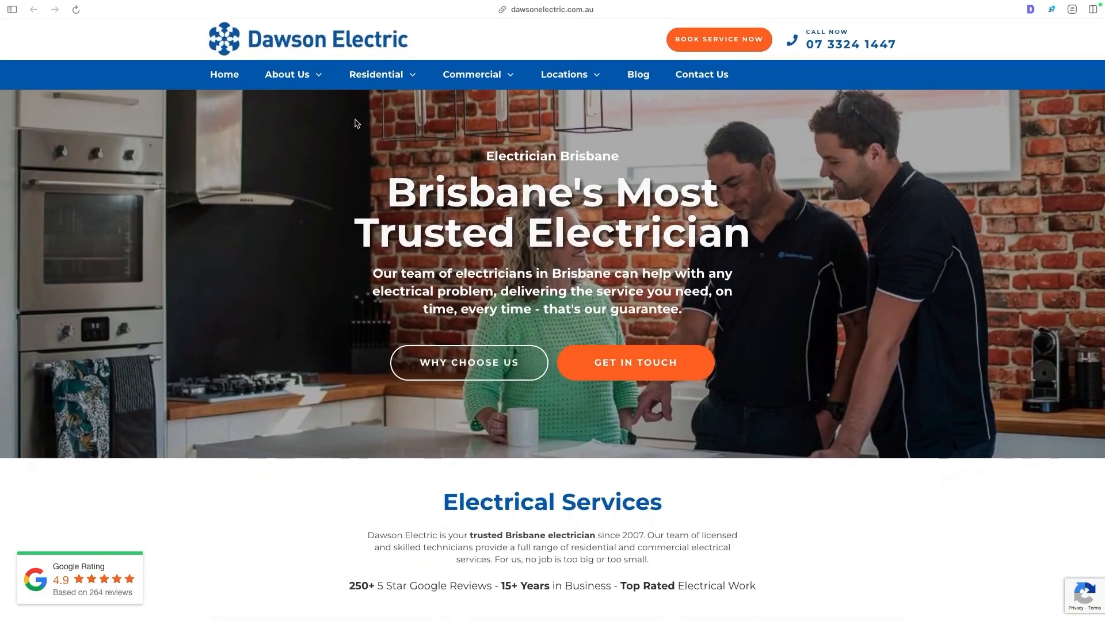
pyautogui.moveTo(338, 118); pyautogui.dragTo(841, 485)
pyautogui.click(840, 485)
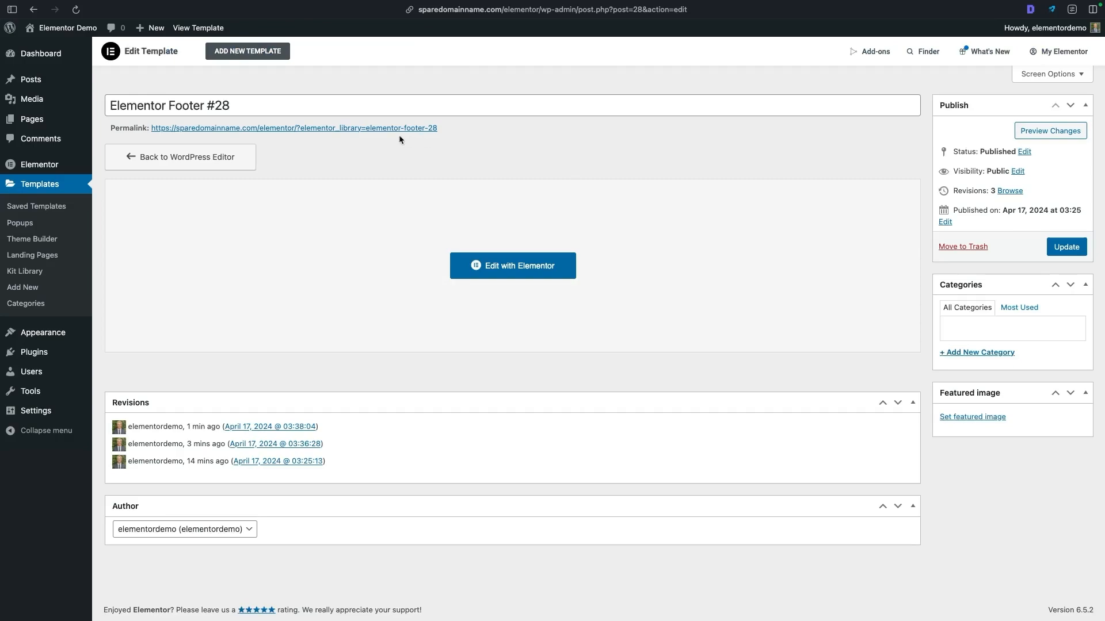
# - Add a new WordPress page titled Home and open it in the Elementor editor
pyautogui.moveTo(40, 122)
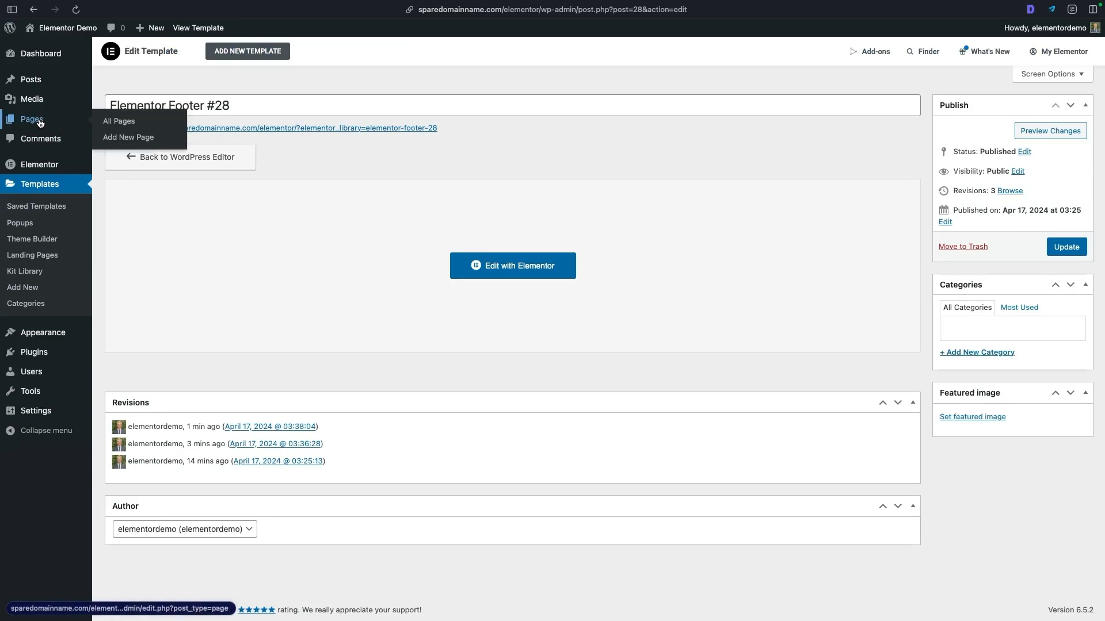
pyautogui.click(122, 138)
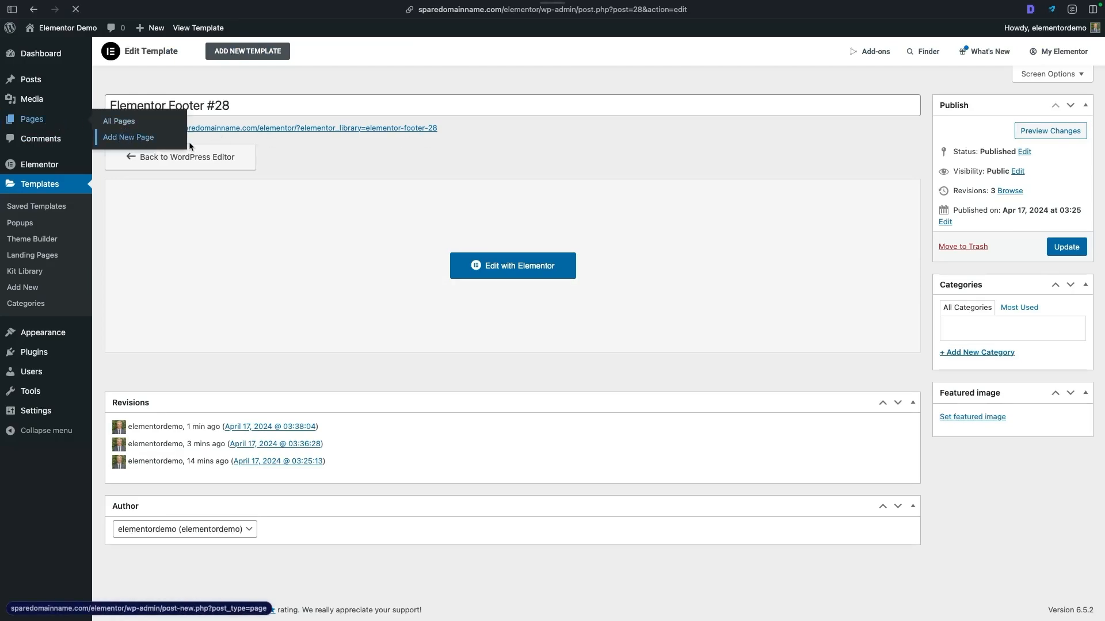
pyautogui.write('Home')
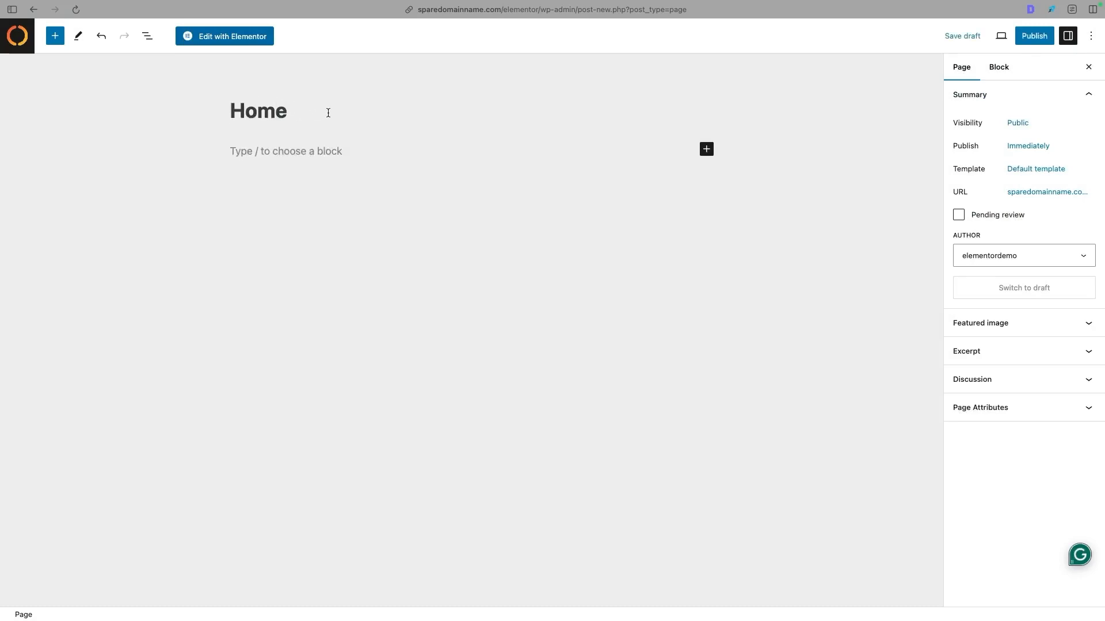
pyautogui.click(310, 148)
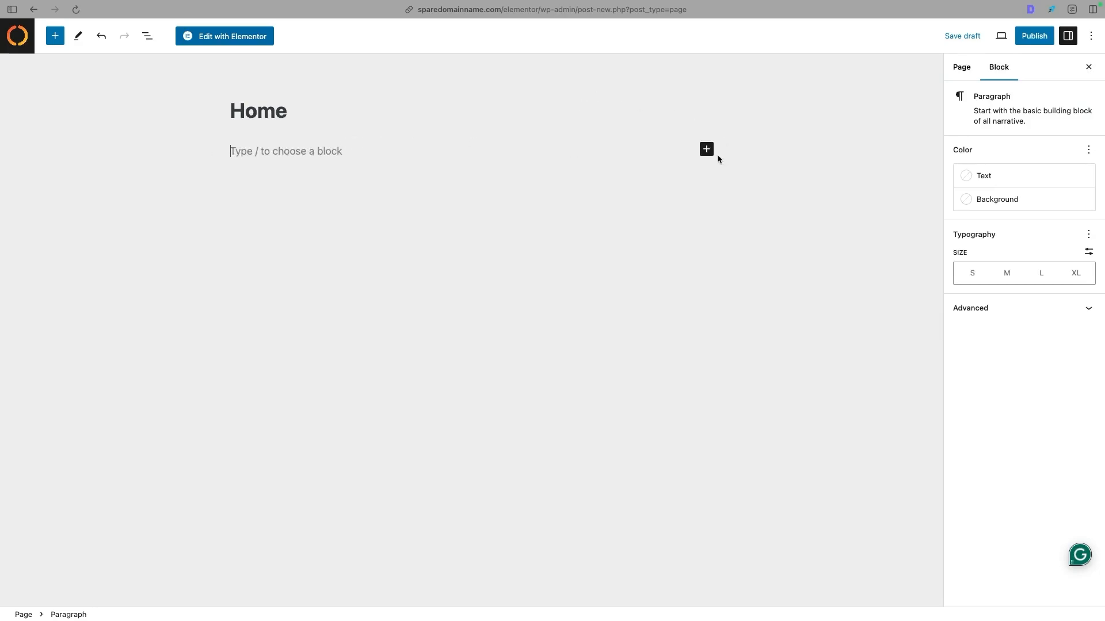
pyautogui.click(961, 68)
pyautogui.click(994, 68)
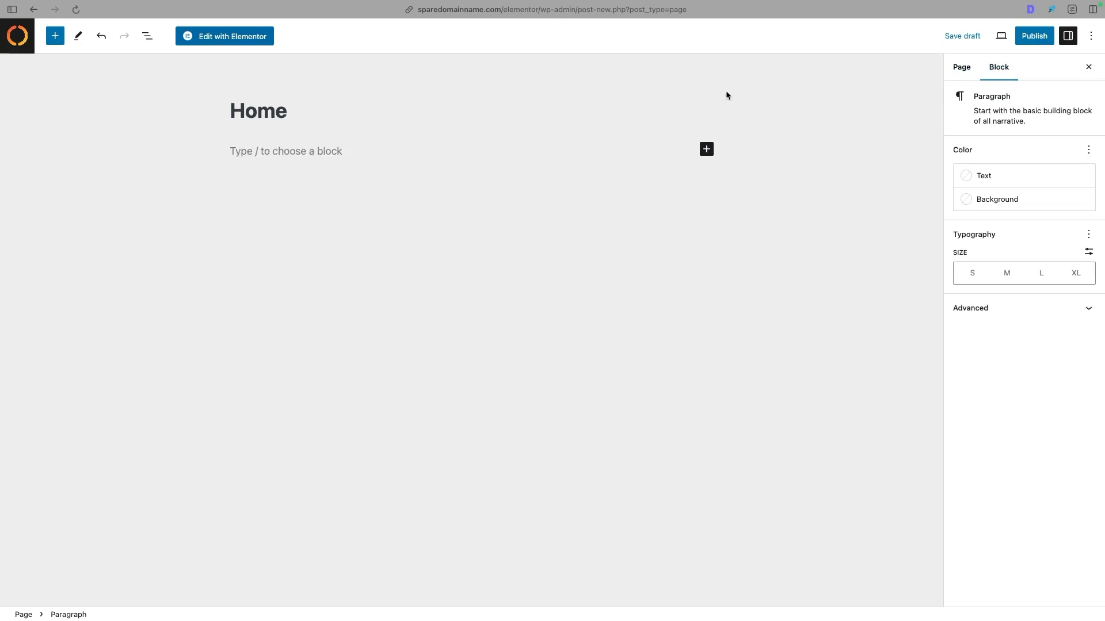
pyautogui.click(236, 36)
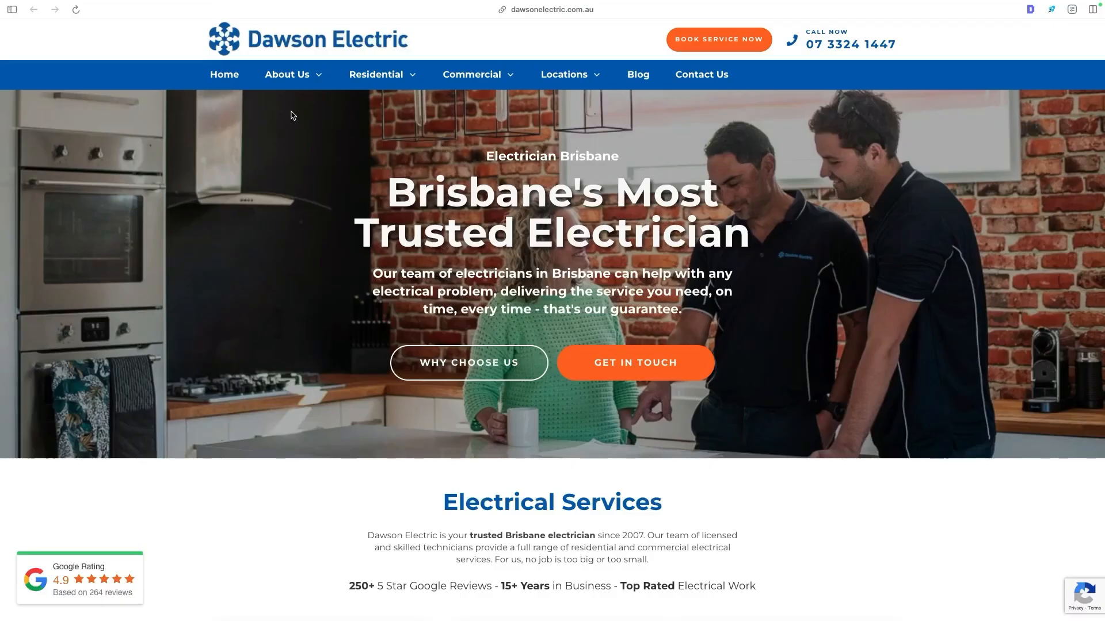
# - Examine the reference site's hero section: background image, small heading, main headline, description and two buttons
pyautogui.moveTo(808, 406); pyautogui.dragTo(165, 120)
pyautogui.moveTo(449, 151); pyautogui.dragTo(620, 157)
pyautogui.moveTo(361, 177); pyautogui.dragTo(764, 228)
pyautogui.moveTo(717, 306); pyautogui.dragTo(375, 285)
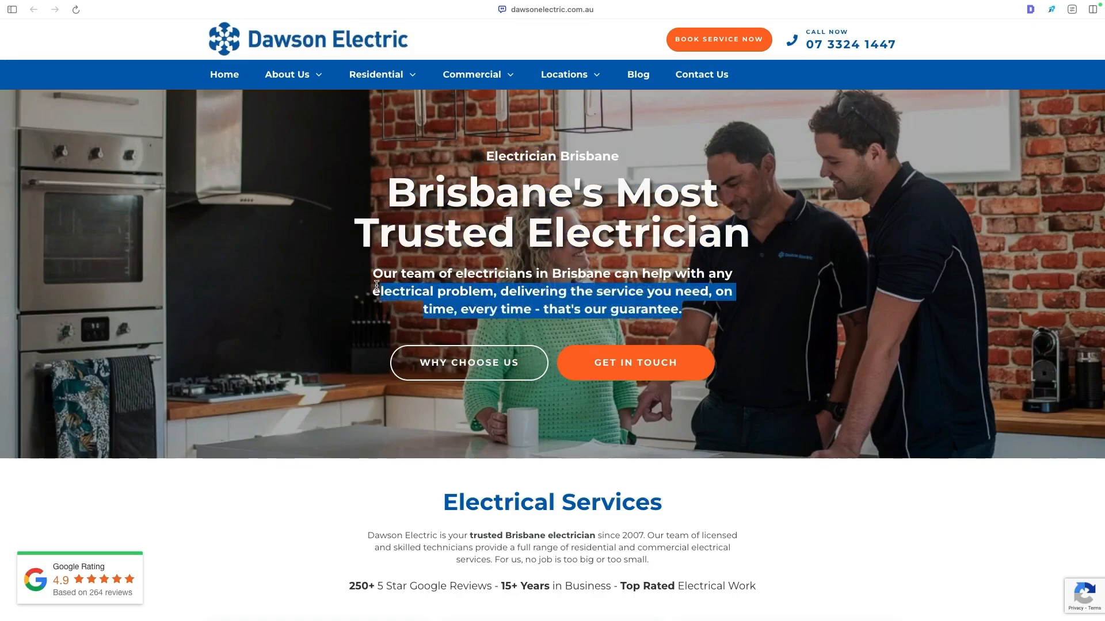
pyautogui.moveTo(350, 345); pyautogui.dragTo(947, 374)
pyautogui.click(948, 379)
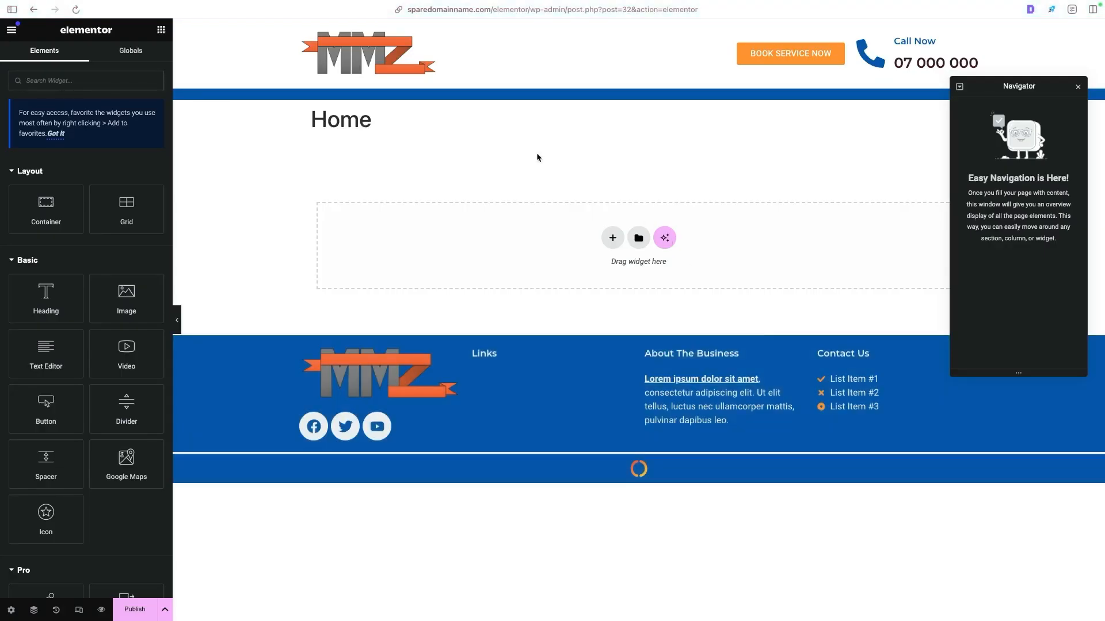
# - Hide the Home page's title in its page settings and publish the page
pyautogui.moveTo(405, 122); pyautogui.dragTo(313, 122)
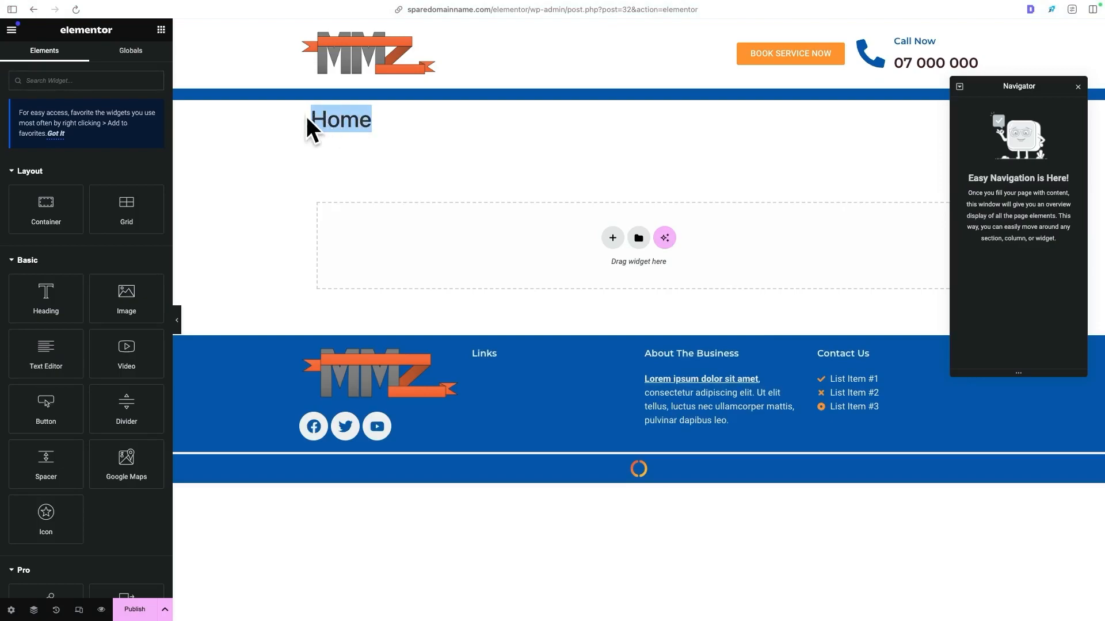
pyautogui.click(336, 117)
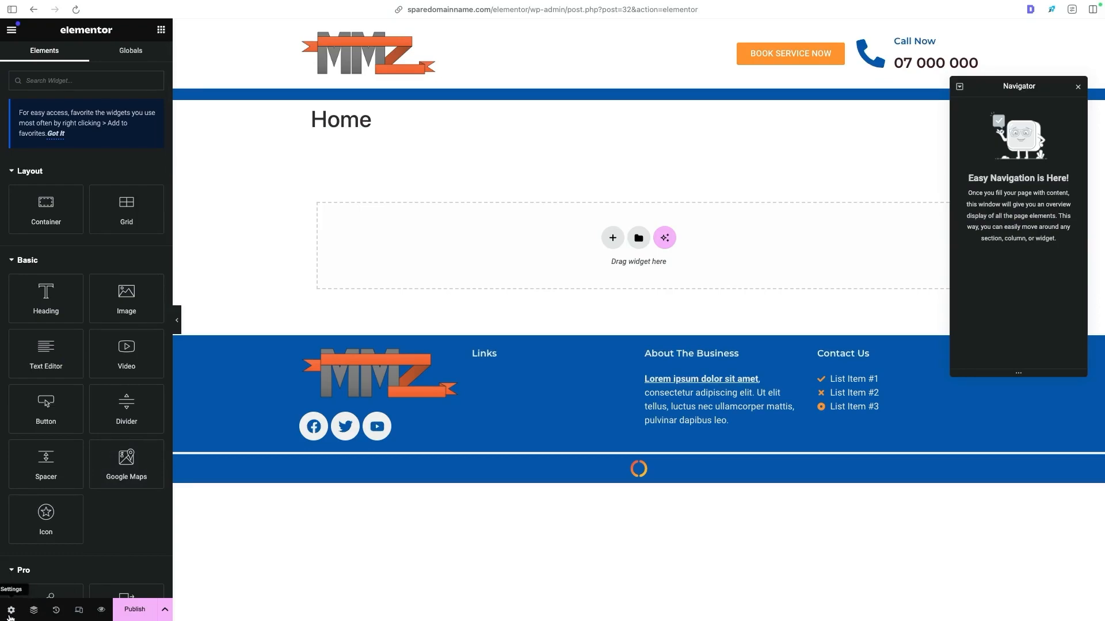
pyautogui.click(10, 614)
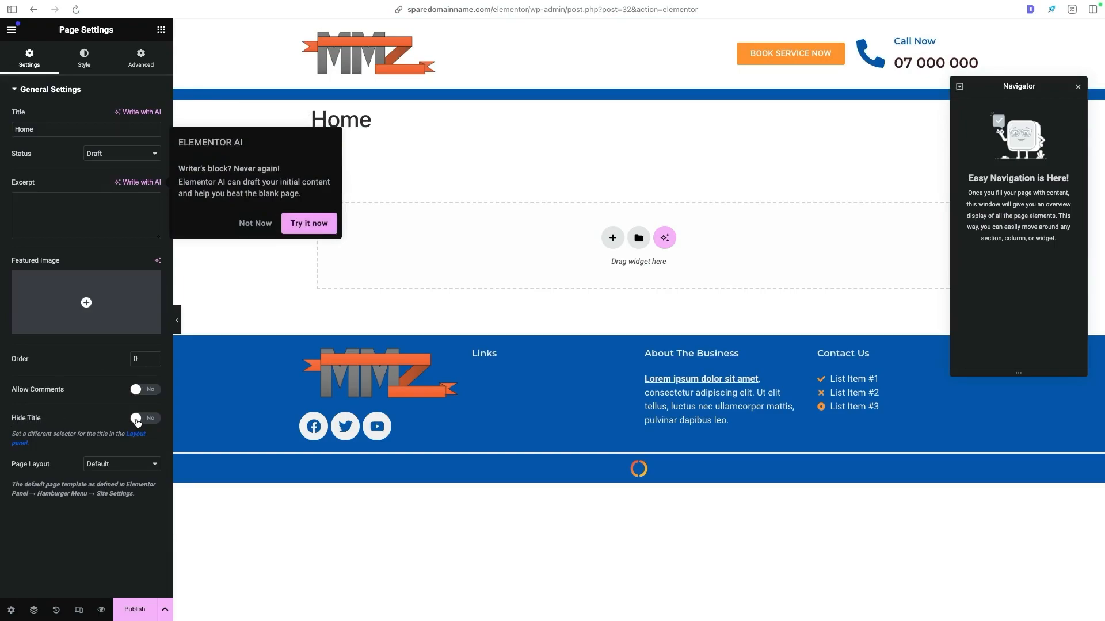
pyautogui.click(137, 419)
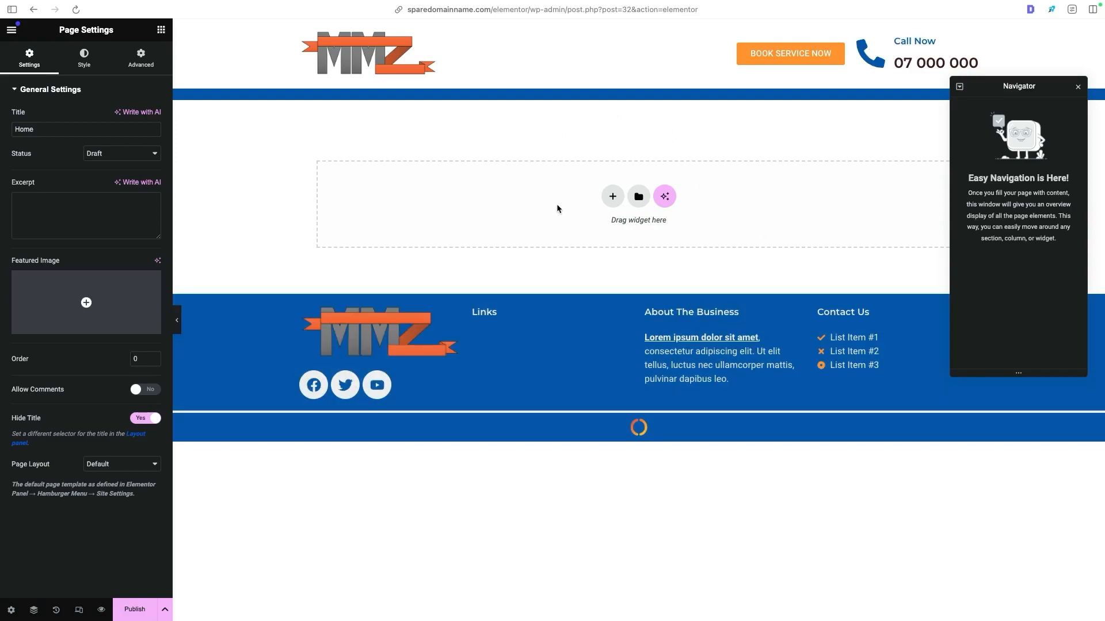
pyautogui.click(134, 610)
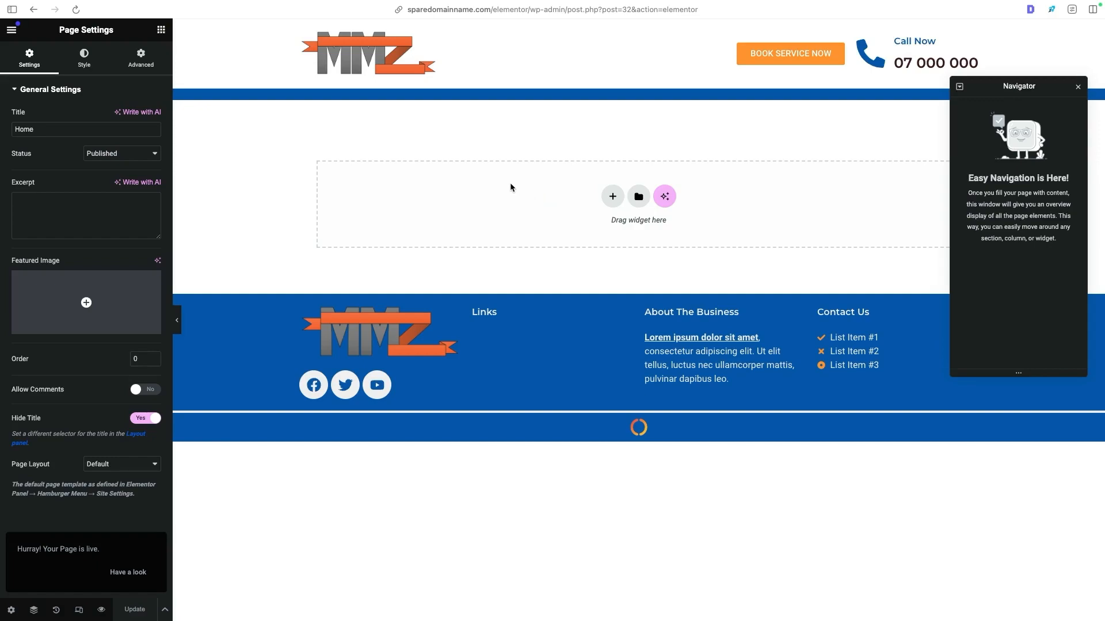
# - Open the template library for the empty content area and filter the blocks by the Hero category
pyautogui.click(638, 197)
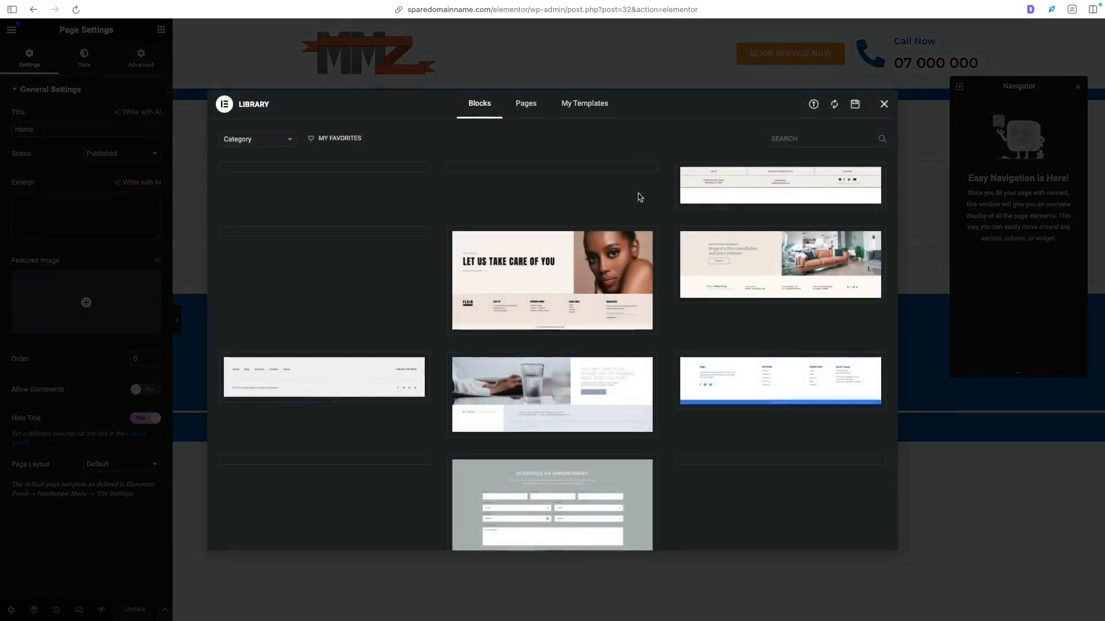
pyautogui.click(269, 144)
pyautogui.scroll(-1, 273, 187)
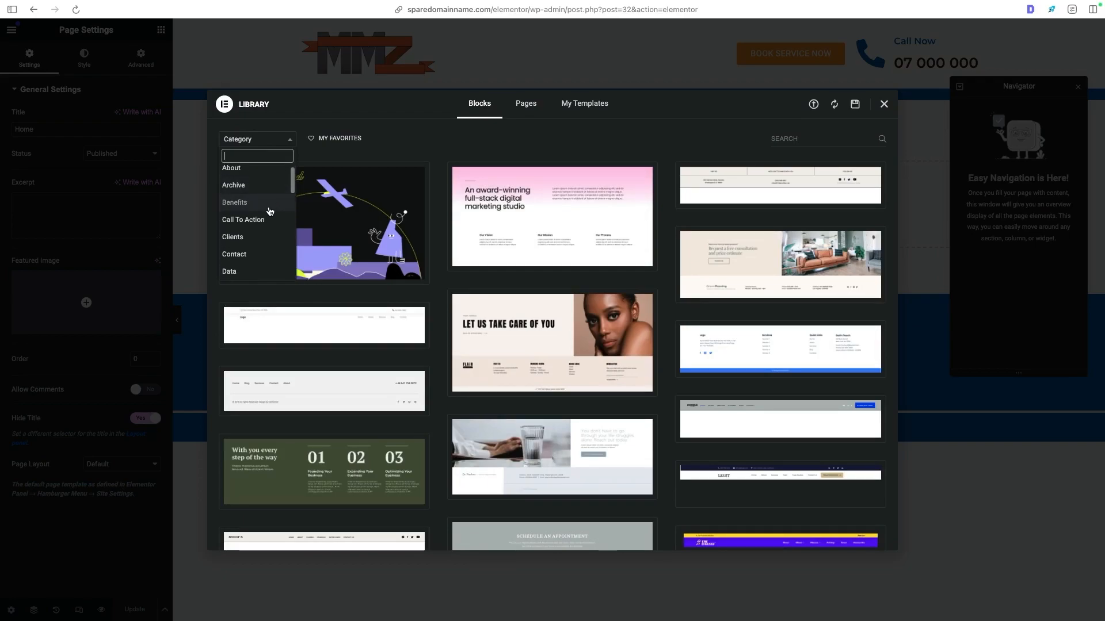
pyautogui.scroll(-2, 270, 211)
pyautogui.scroll(-3, 260, 242)
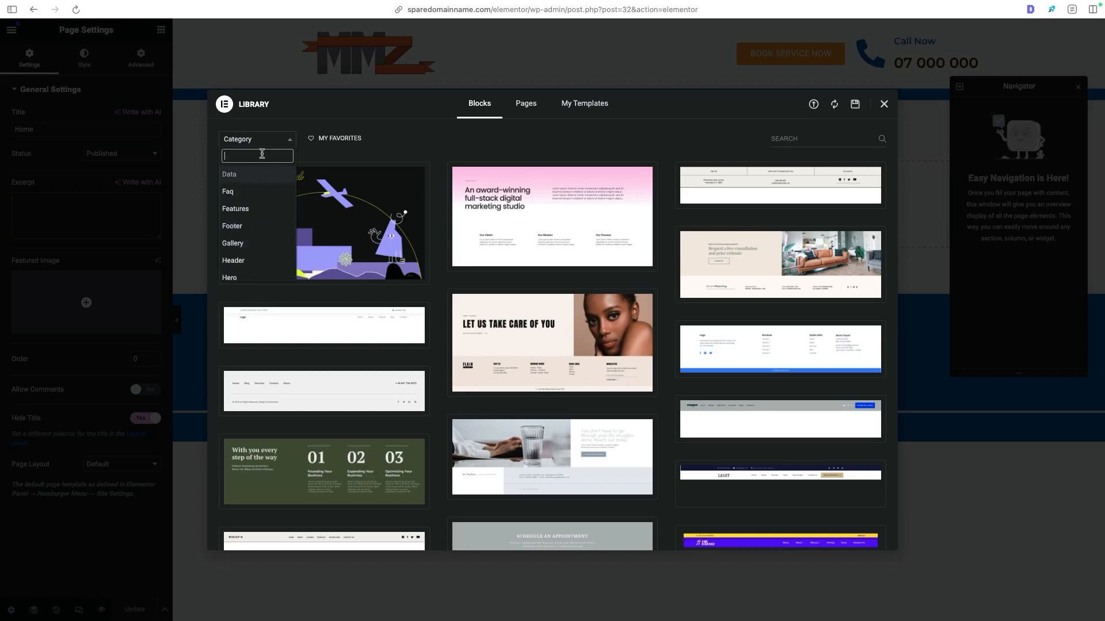
pyautogui.write('hero')
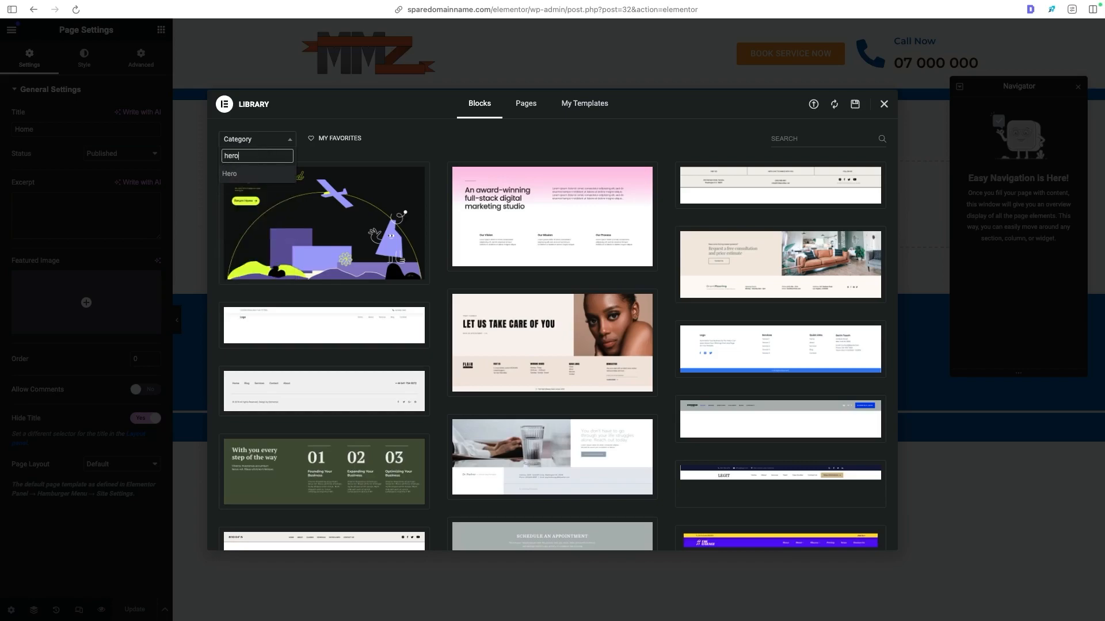
pyautogui.click(257, 175)
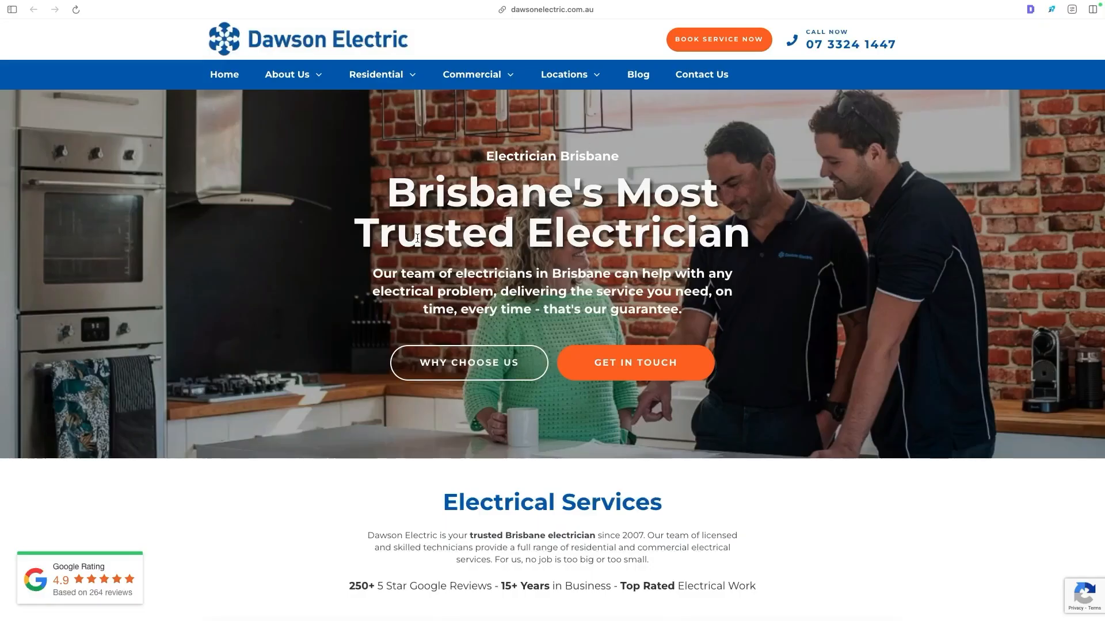
# - Compare with the reference hero, then preview and insert the centred "This Headline Grabs Visitors' Attention" block
pyautogui.moveTo(390, 183); pyautogui.dragTo(507, 273)
pyautogui.click(747, 291)
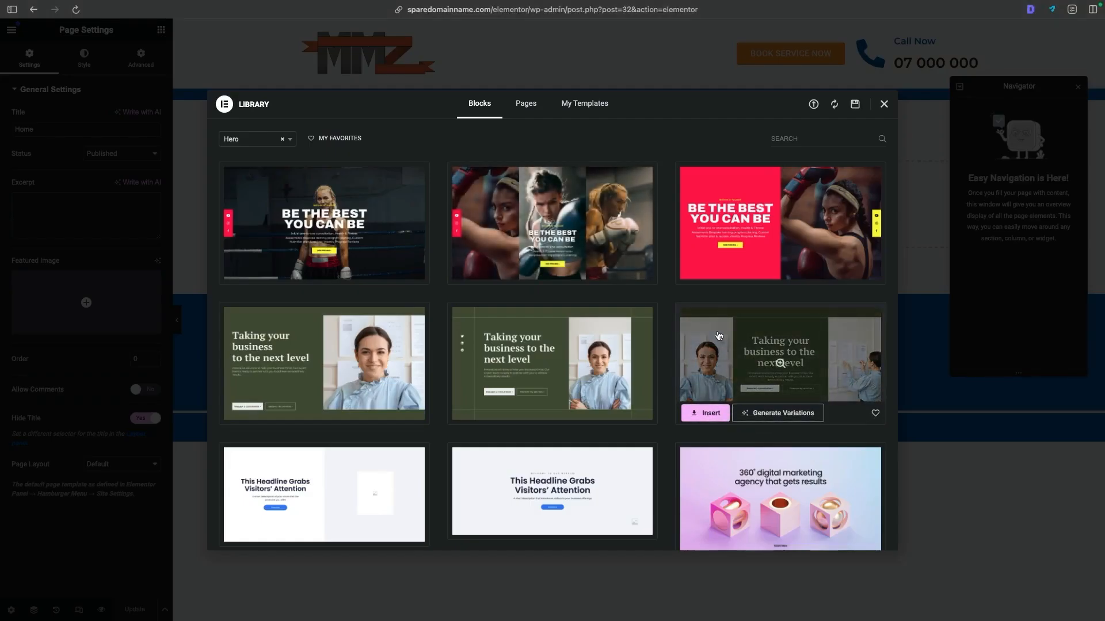
pyautogui.scroll(-2, 719, 335)
pyautogui.click(558, 375)
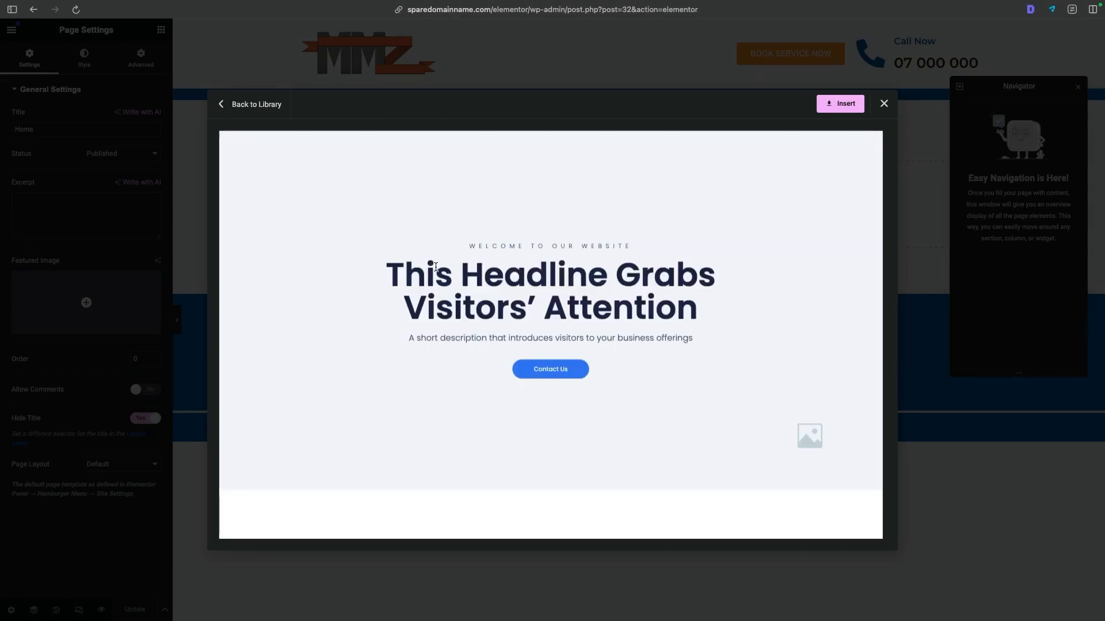
pyautogui.moveTo(406, 271); pyautogui.dragTo(613, 284)
pyautogui.click(601, 310)
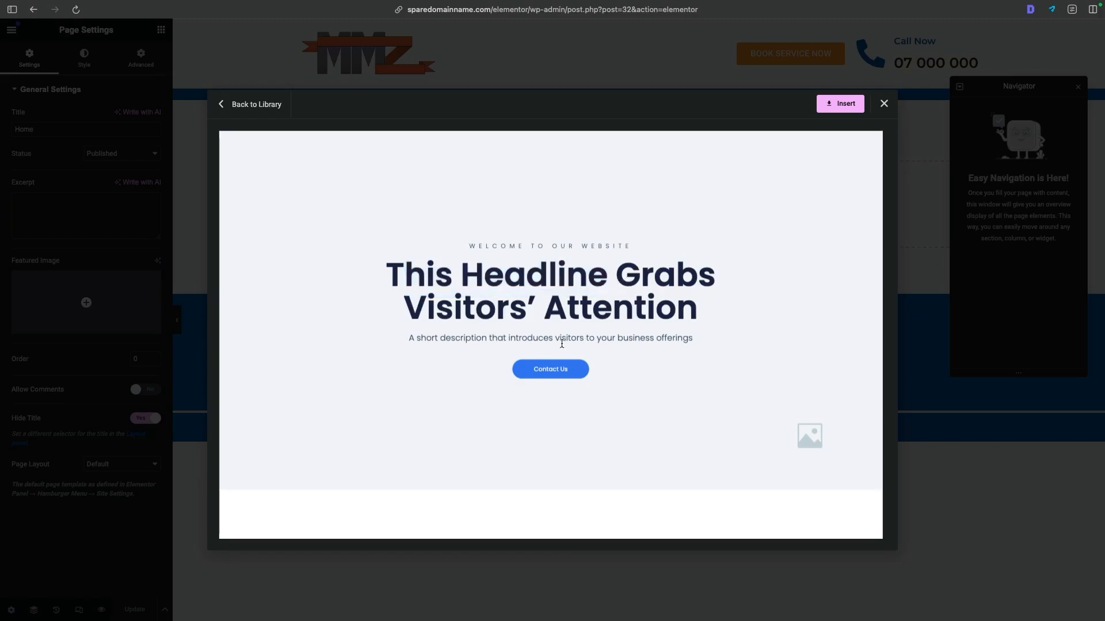
pyautogui.click(849, 107)
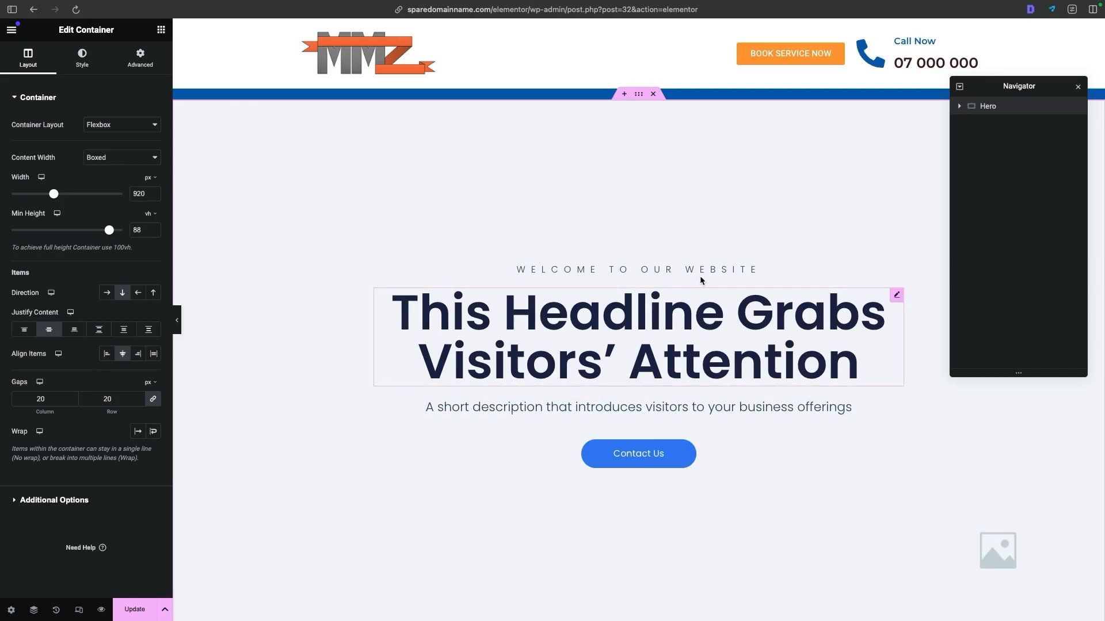
# - Reduce the hero container's minimum height to 50 vh
pyautogui.scroll(-6, 695, 282)
pyautogui.scroll(6, 671, 417)
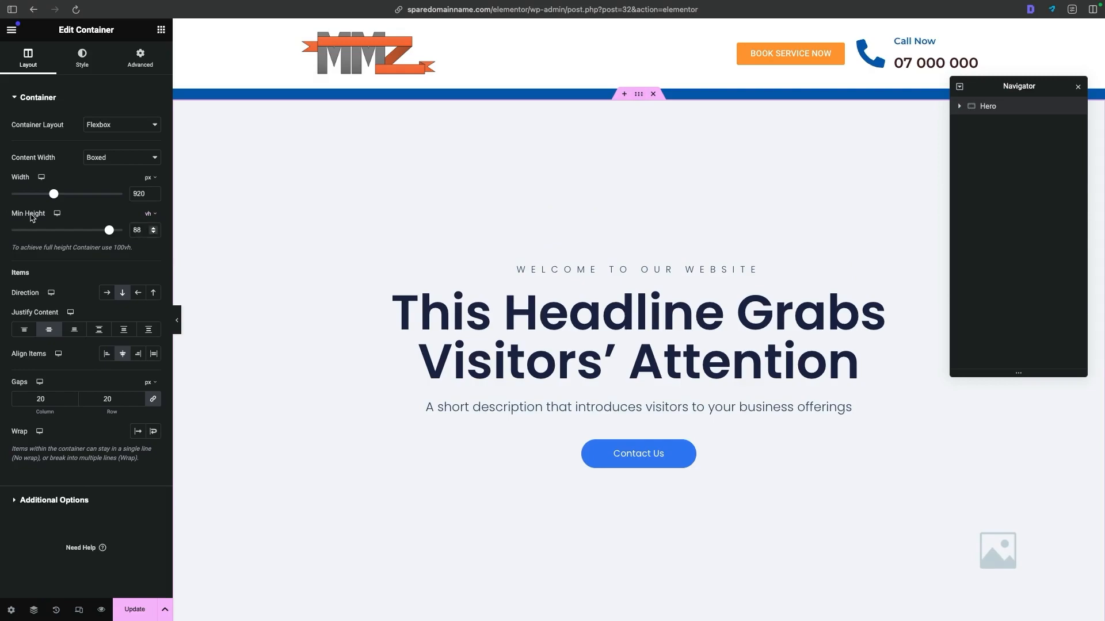
pyautogui.moveTo(110, 233); pyautogui.dragTo(66, 236)
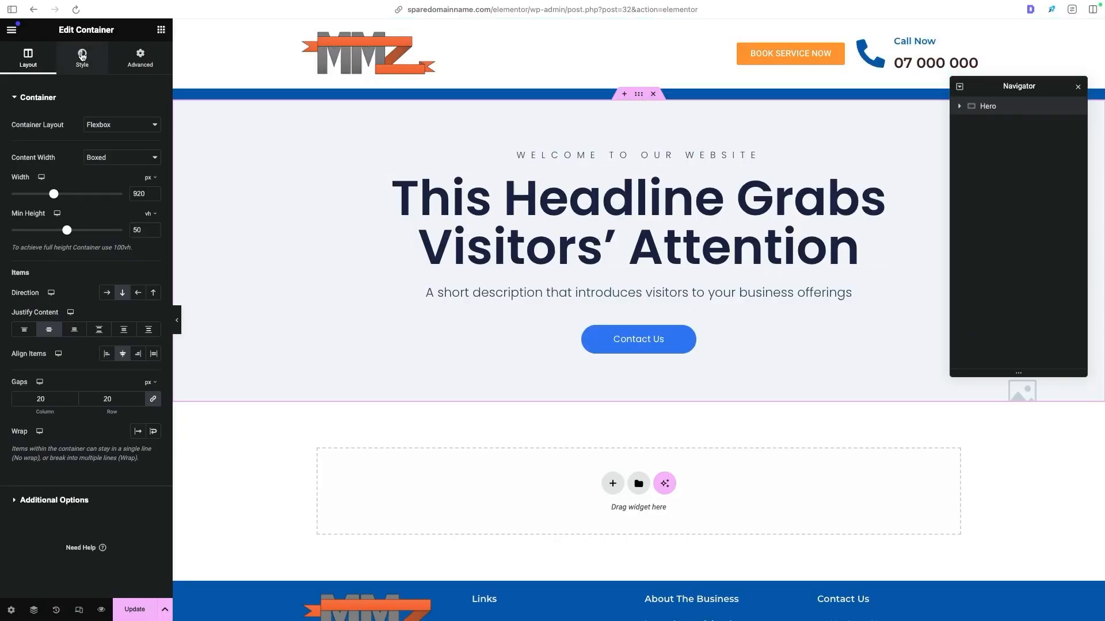
# - Start replacing the hero container's background image by browsing the computer for files to upload
pyautogui.click(83, 56)
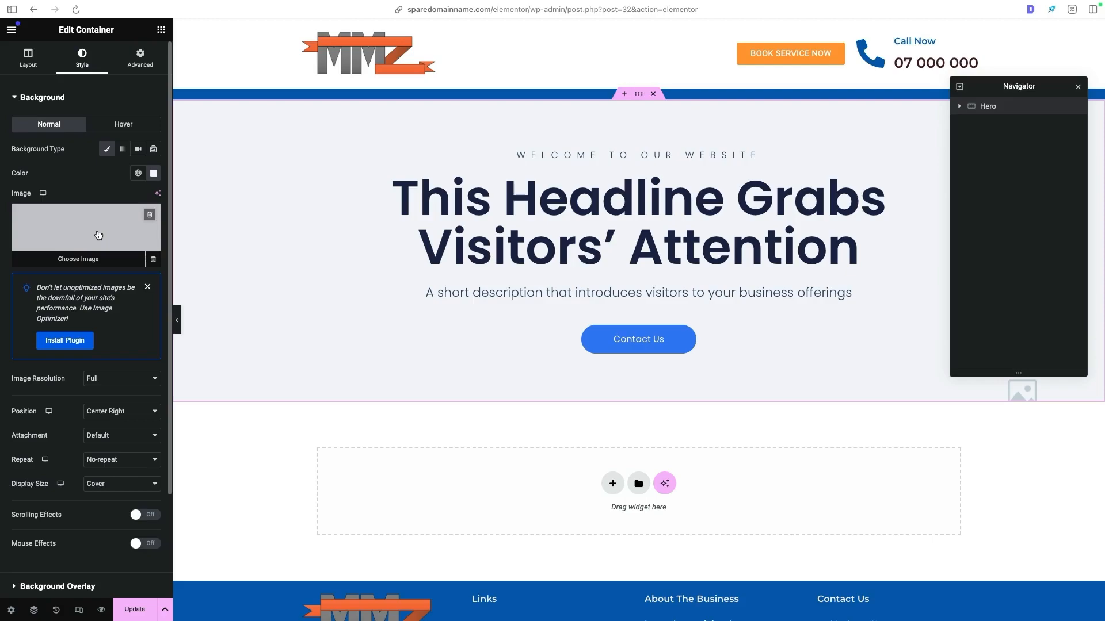
pyautogui.click(80, 259)
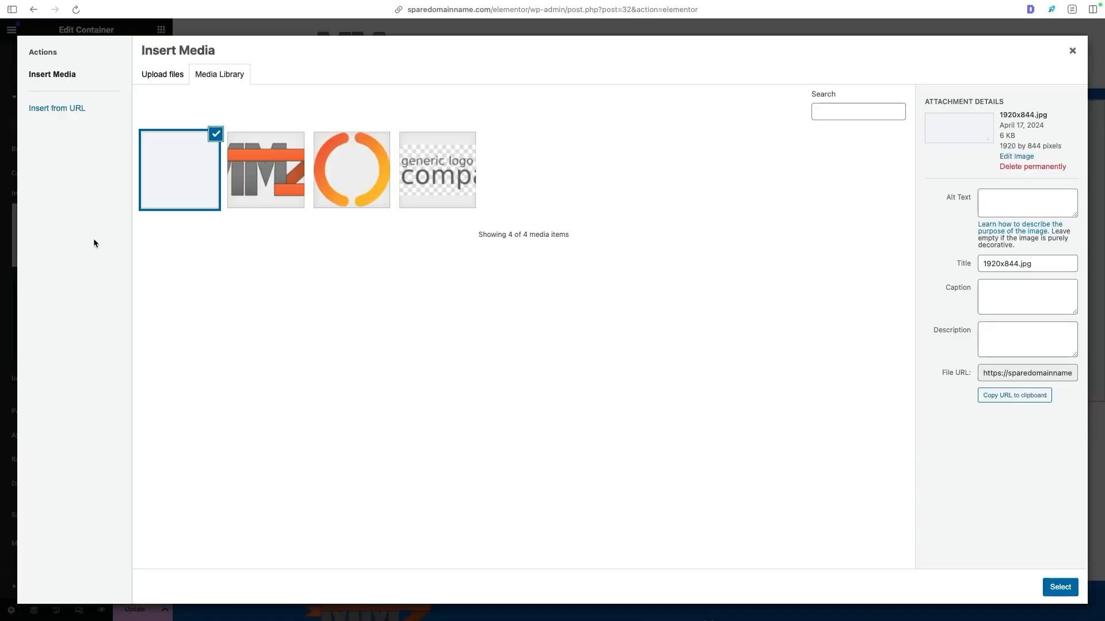
pyautogui.click(163, 76)
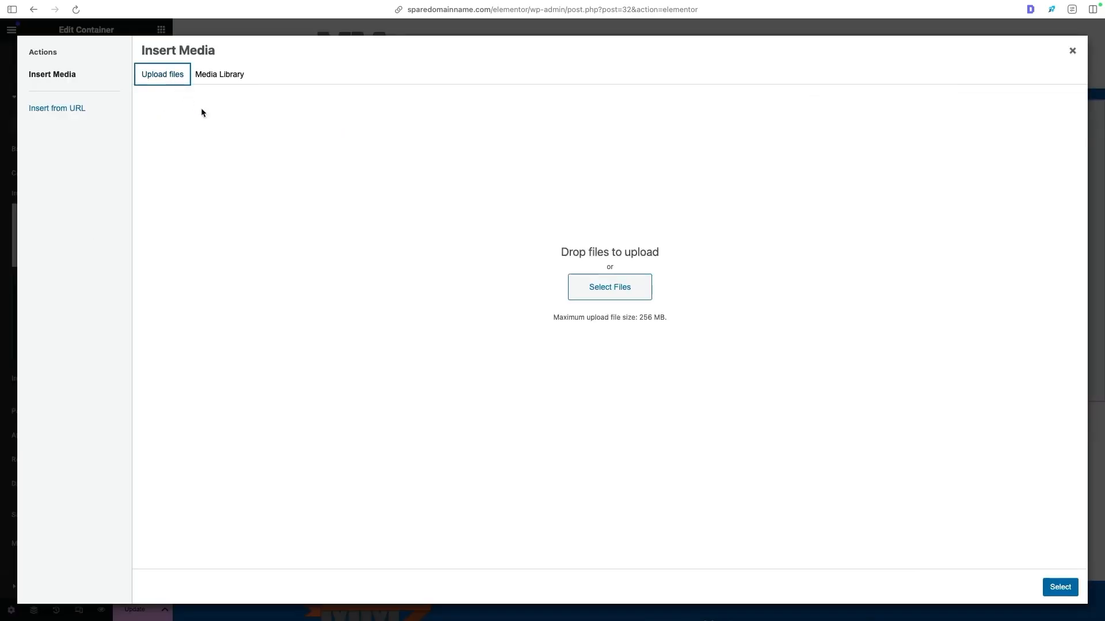
pyautogui.click(602, 288)
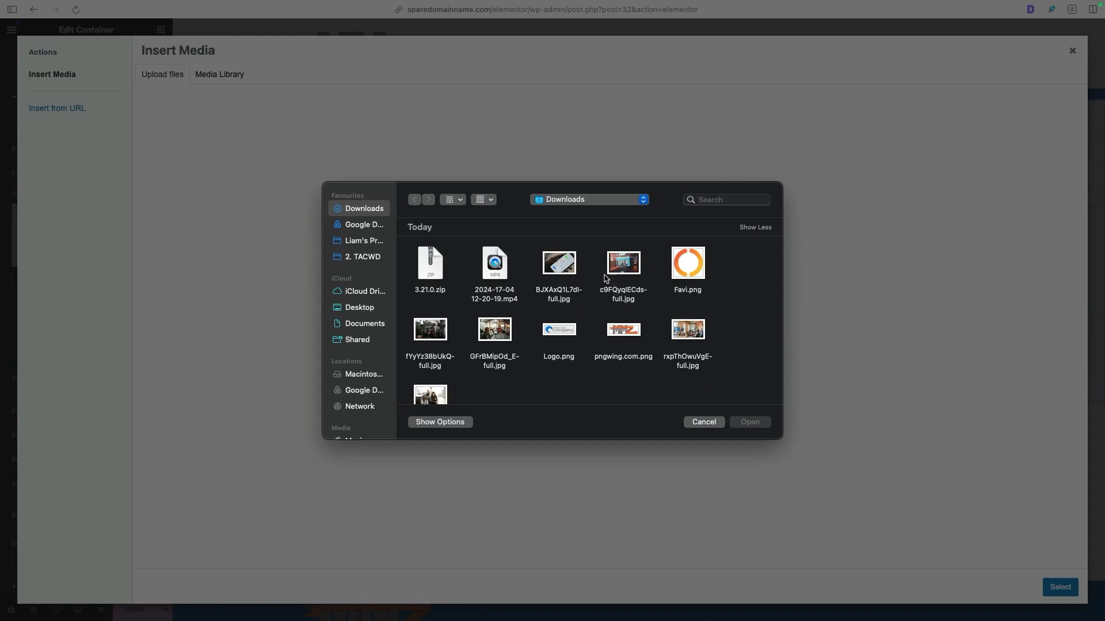
# - Select the six photos whose names end in "-full.jpg" in the Downloads folder and upload them to the media library
pyautogui.rightClick(567, 269)
pyautogui.click(548, 311)
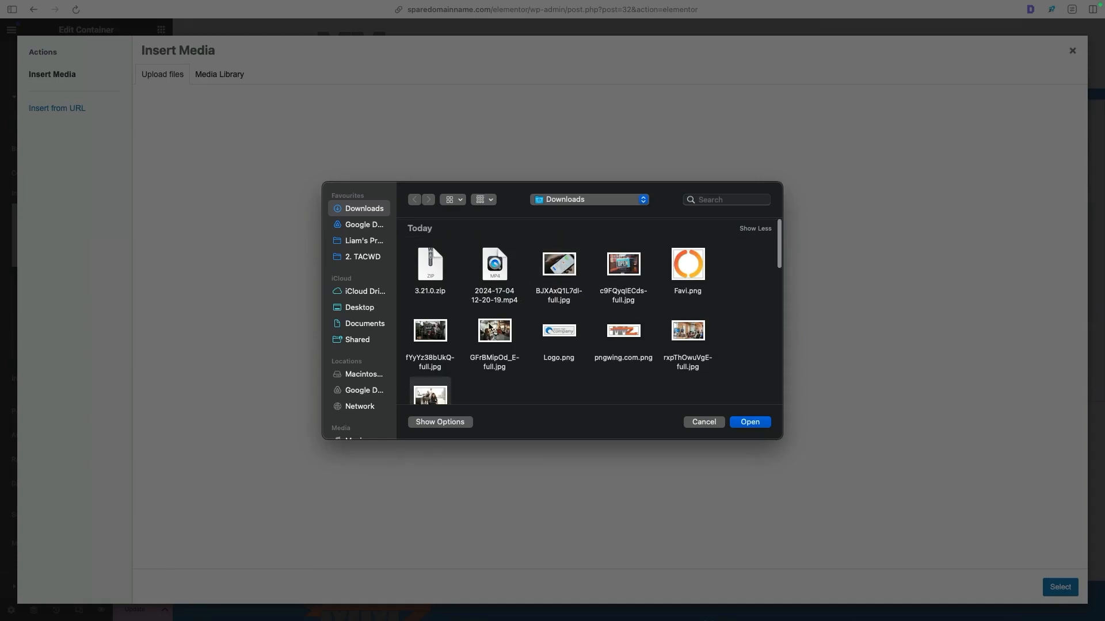
pyautogui.click(436, 396)
pyautogui.scroll(2, 447, 354)
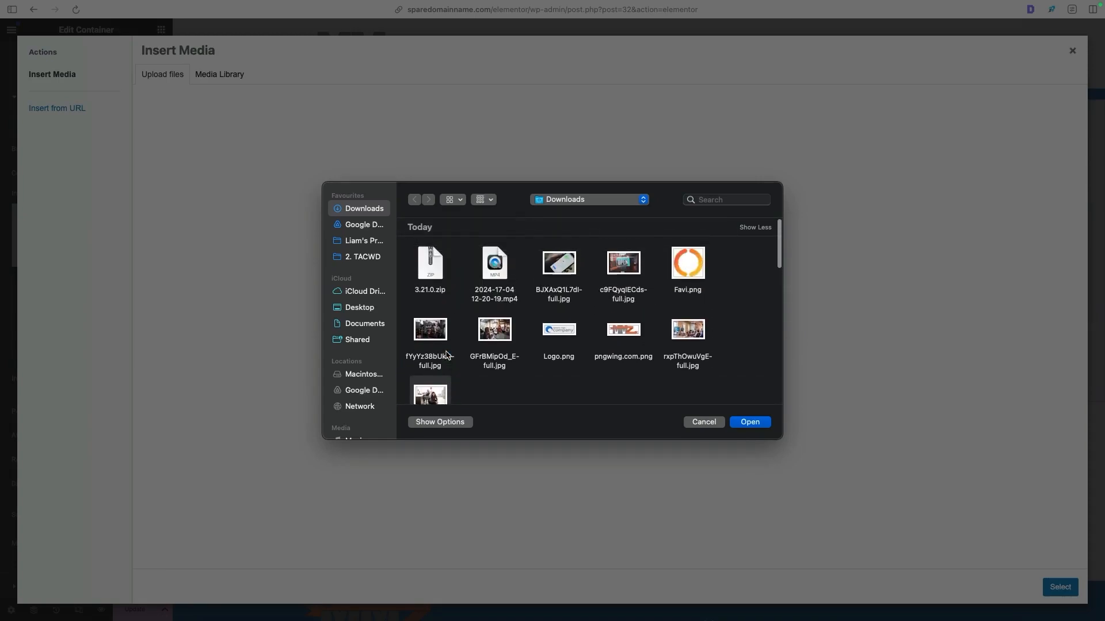
pyautogui.scroll(-2, 450, 329)
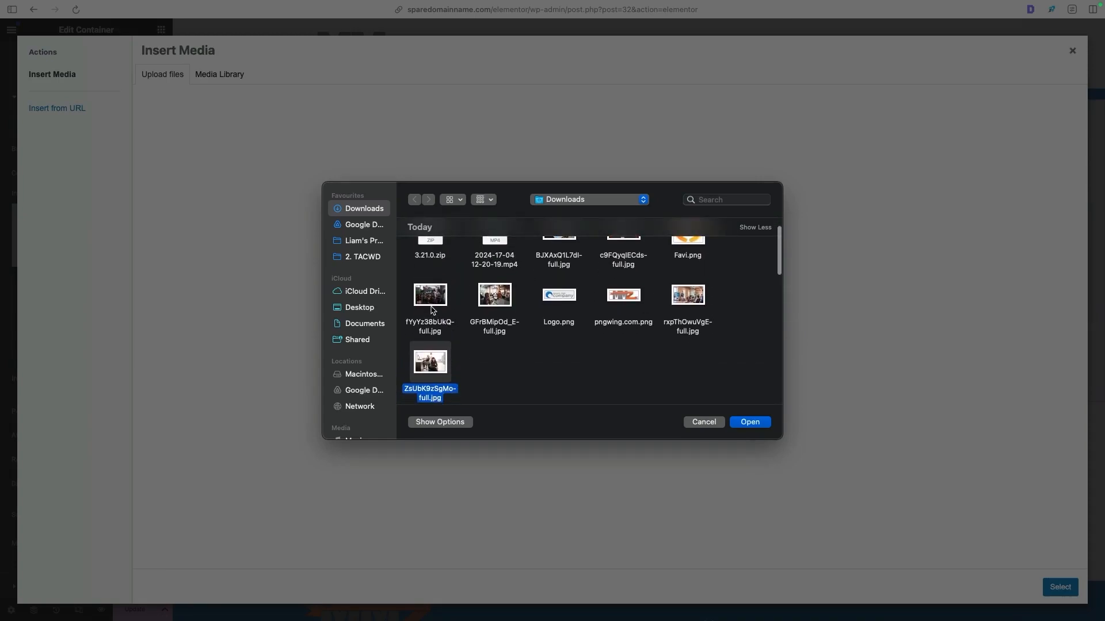
pyautogui.keyDown('super'); pyautogui.click(433, 309); pyautogui.keyUp('super')
pyautogui.keyDown('super'); pyautogui.click(490, 295); pyautogui.keyUp('super')
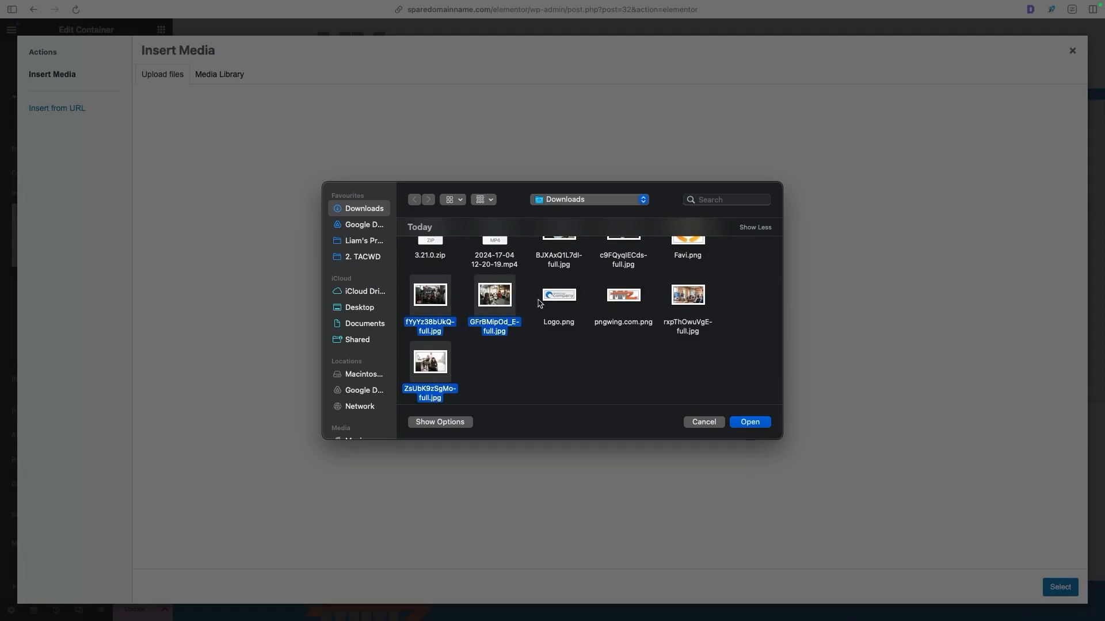
pyautogui.keyDown('super'); pyautogui.click(682, 302); pyautogui.keyUp('super')
pyautogui.scroll(1, 682, 302)
pyautogui.keyDown('super'); pyautogui.click(610, 259); pyautogui.keyUp('super')
pyautogui.keyDown('super'); pyautogui.click(561, 264); pyautogui.keyUp('super')
pyautogui.scroll(-3, 587, 276)
pyautogui.scroll(3, 518, 282)
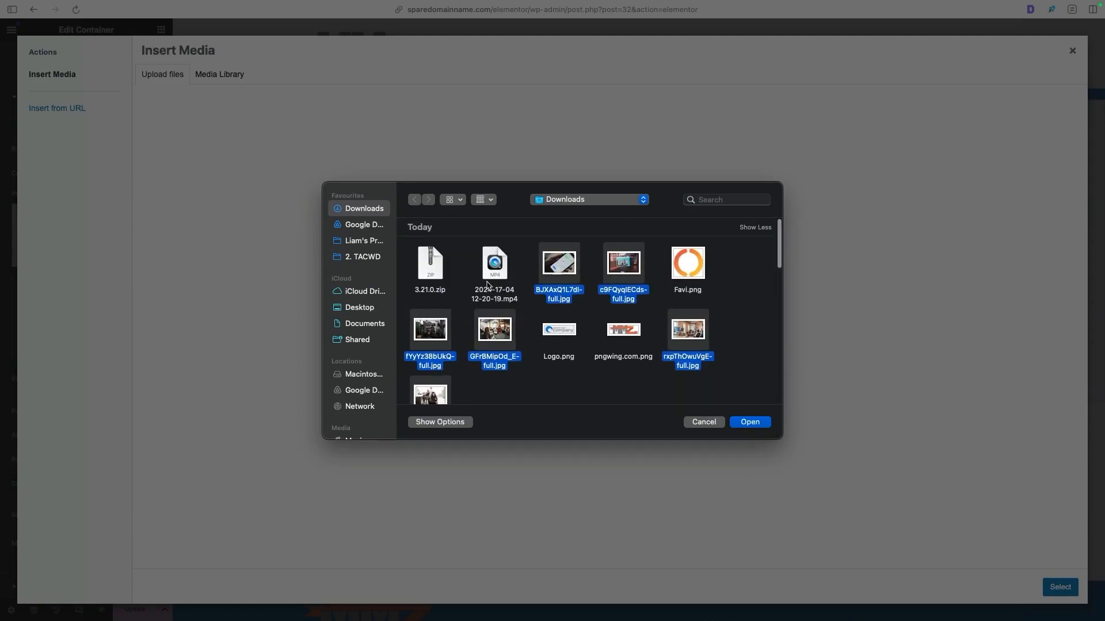
pyautogui.click(760, 423)
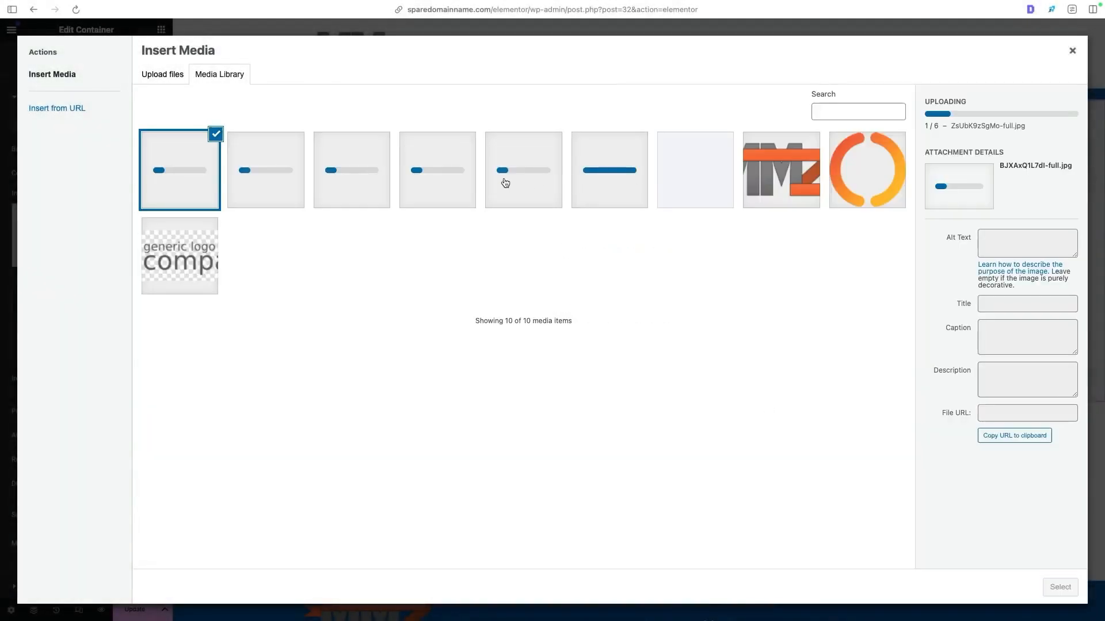
# - Compare the uploaded photos and use ZsUbK9zSgMo-full, the smiling woman seated in a salon, as the hero container's background image
pyautogui.click(609, 184)
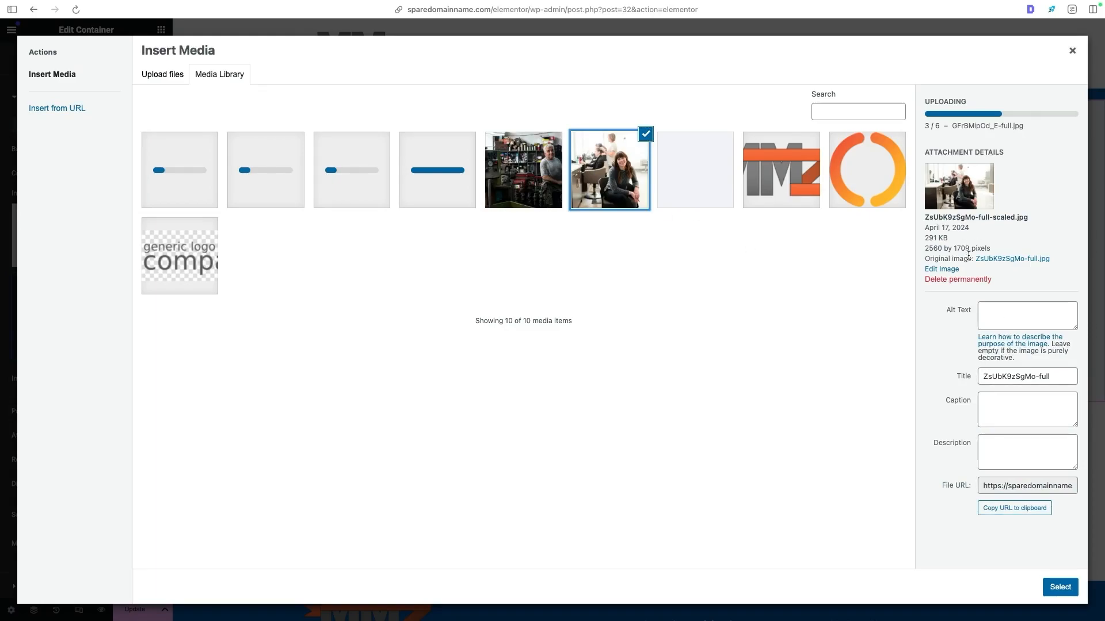
pyautogui.click(953, 311)
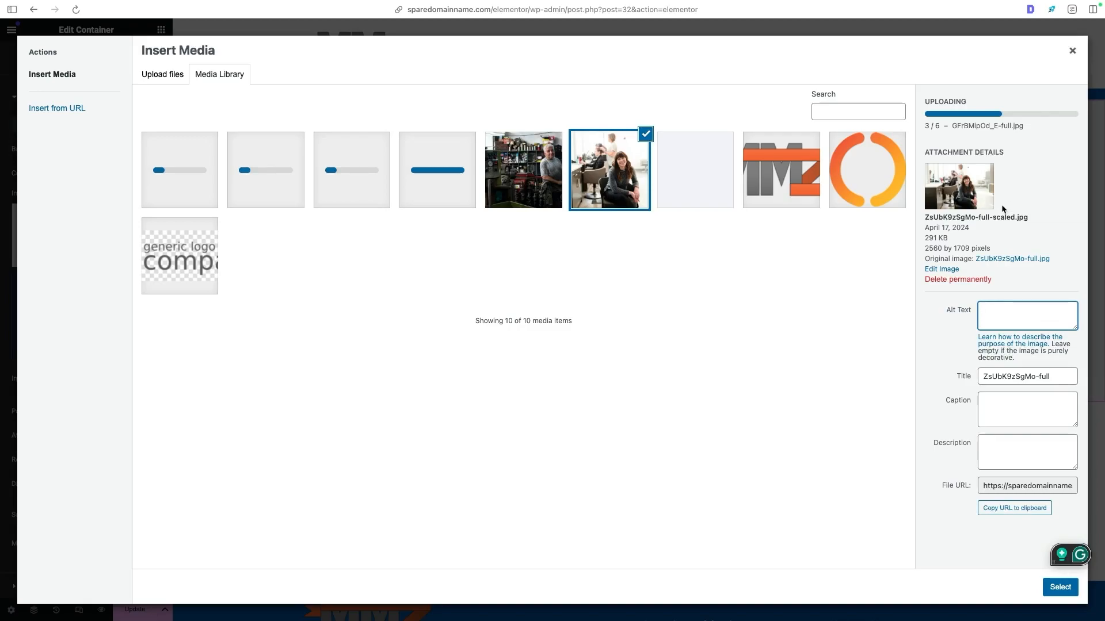
pyautogui.click(681, 378)
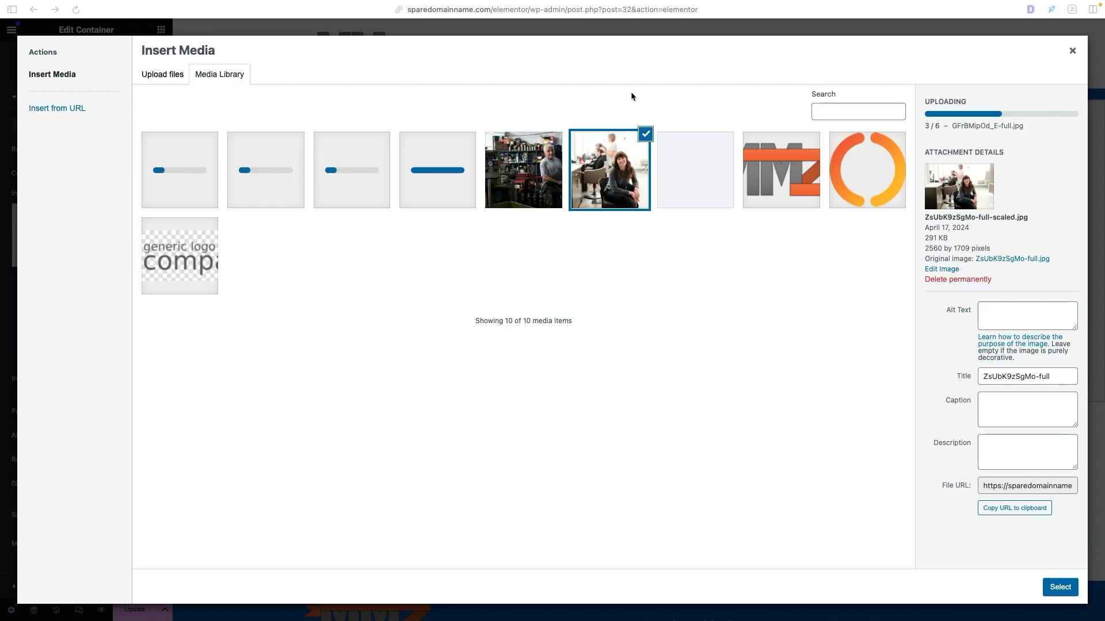
pyautogui.click(1059, 594)
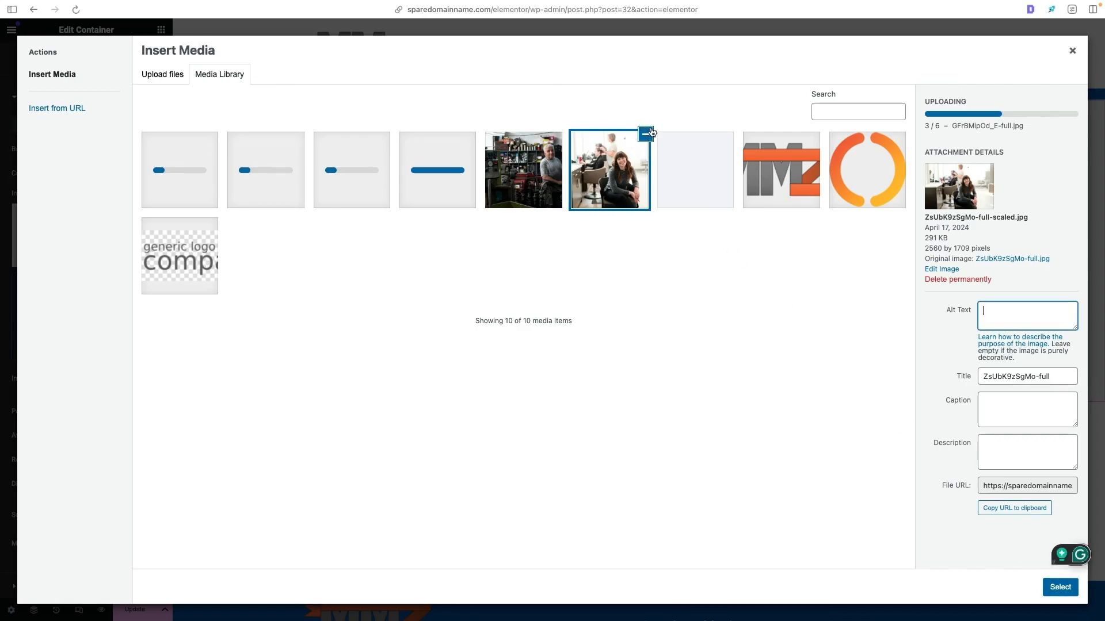
pyautogui.click(528, 179)
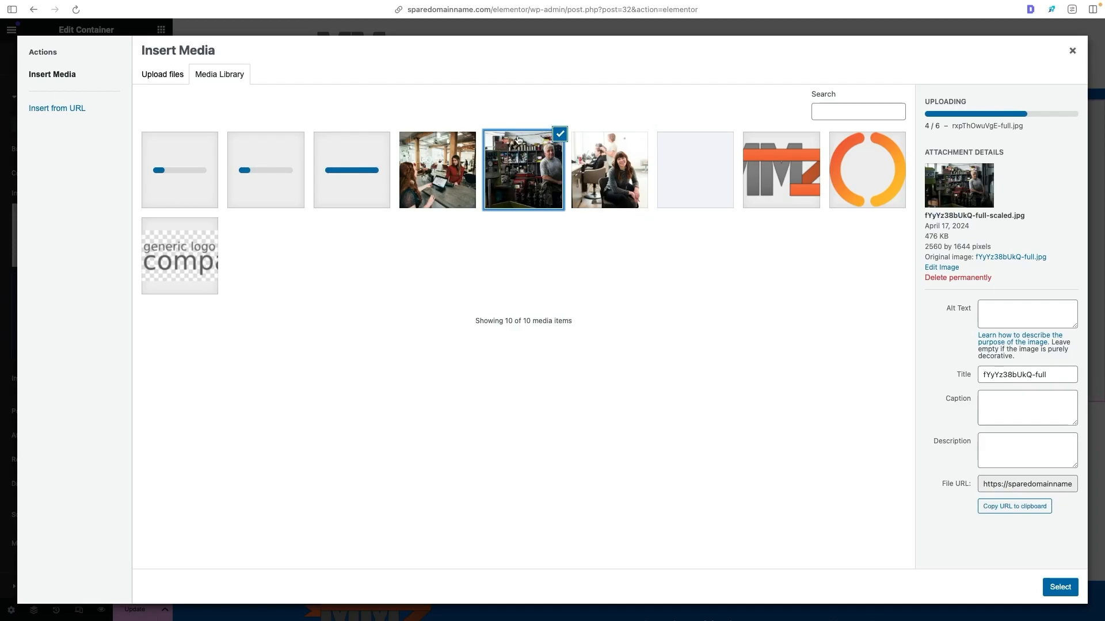
pyautogui.click(597, 153)
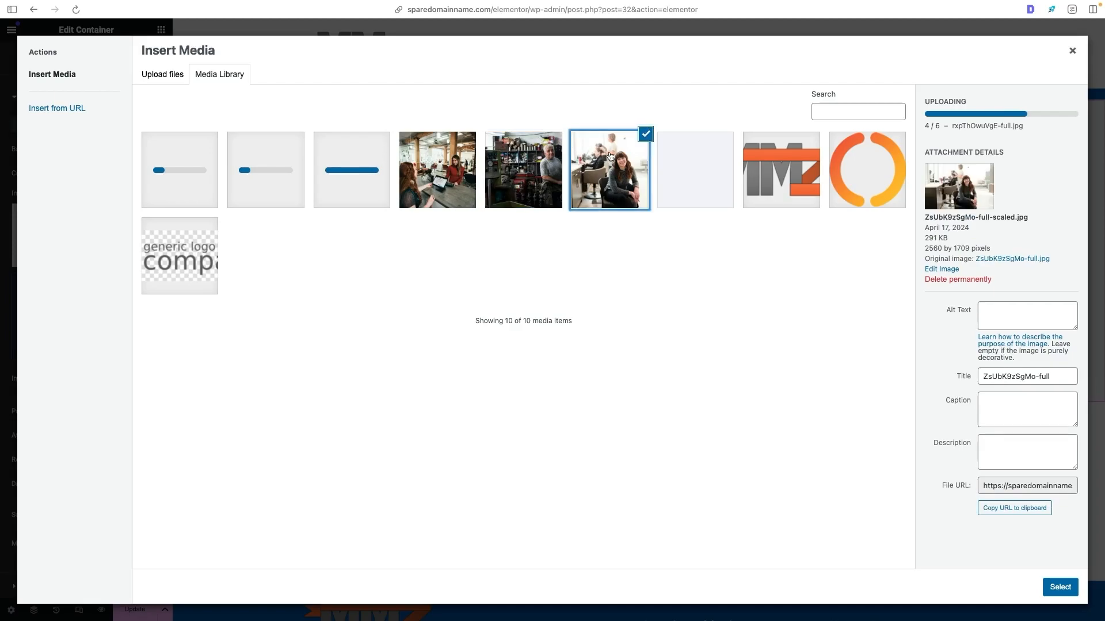
pyautogui.click(1060, 588)
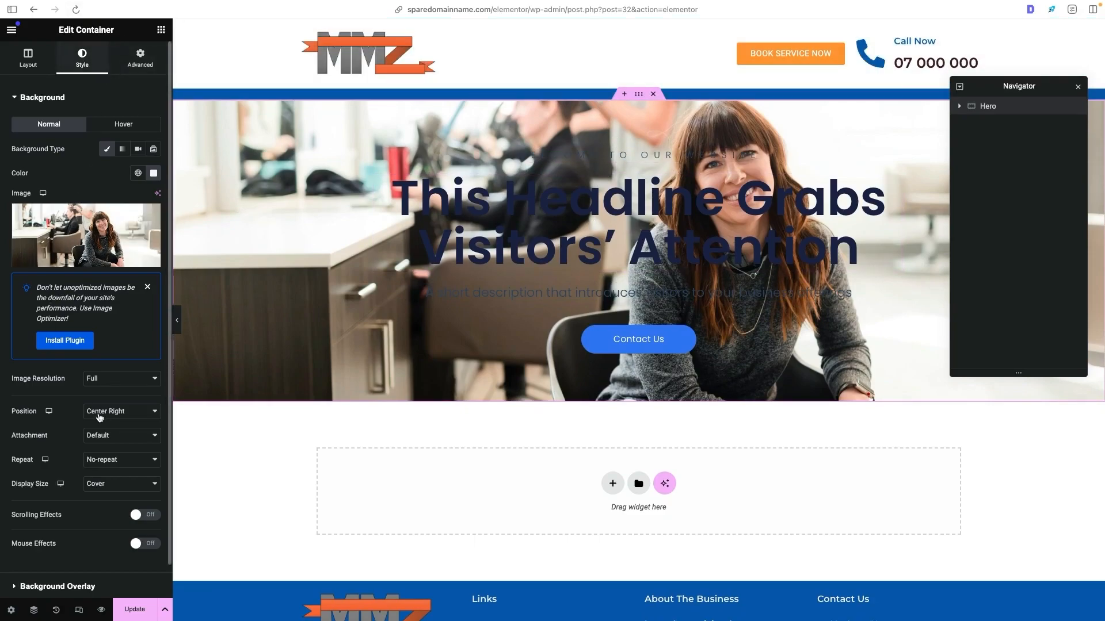
# - Try Bottom Center and Top Left positions for the hero's background image, settling on Center Center
pyautogui.click(95, 412)
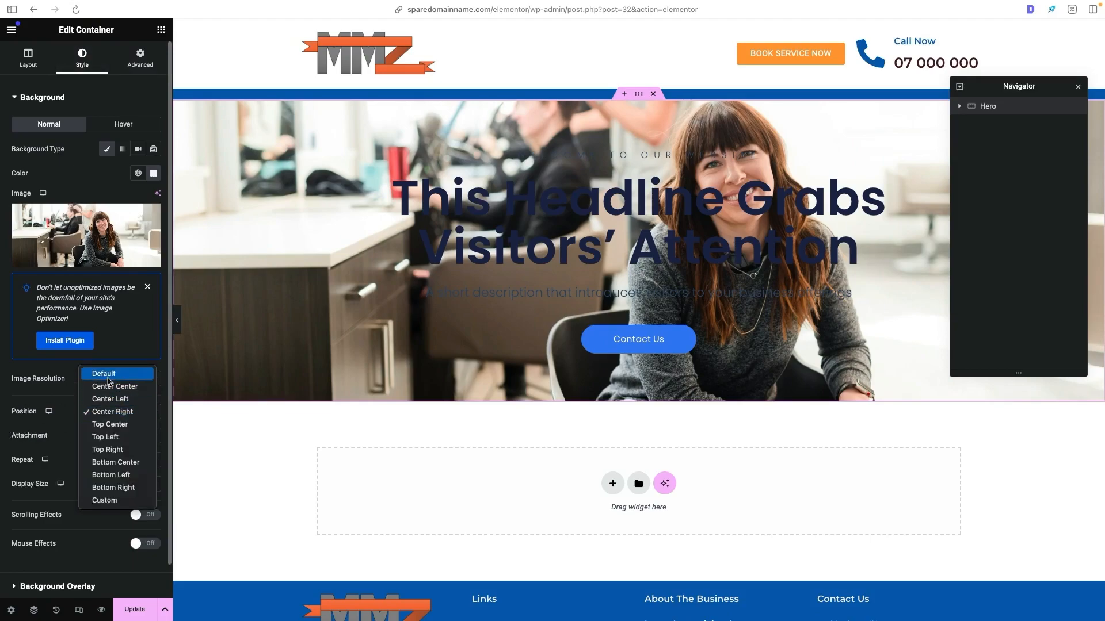
pyautogui.click(122, 386)
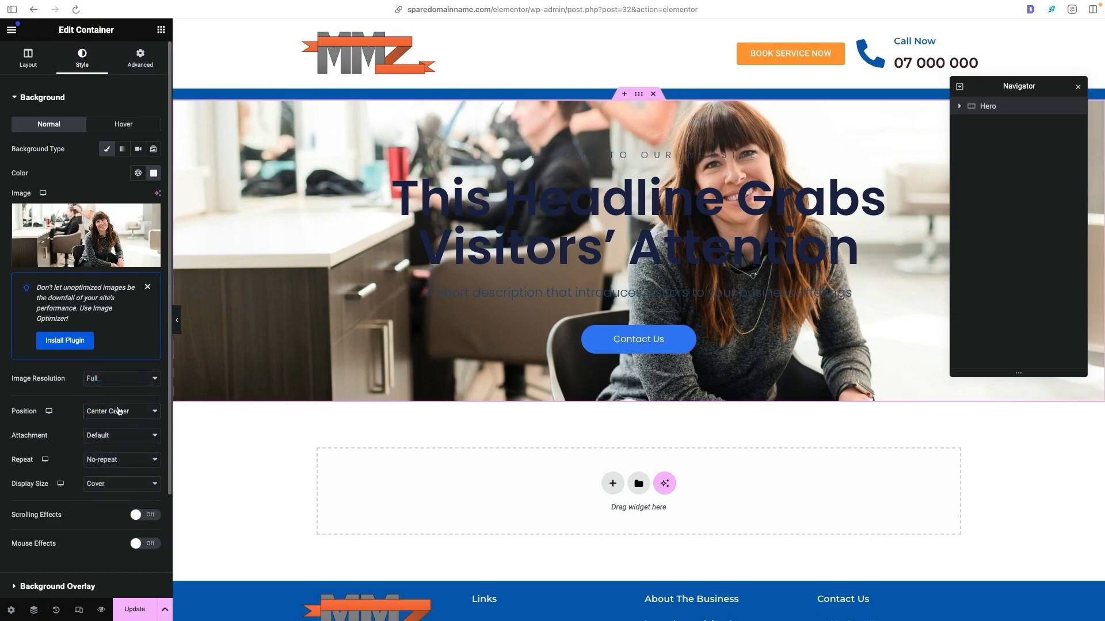
pyautogui.click(118, 411)
pyautogui.click(136, 488)
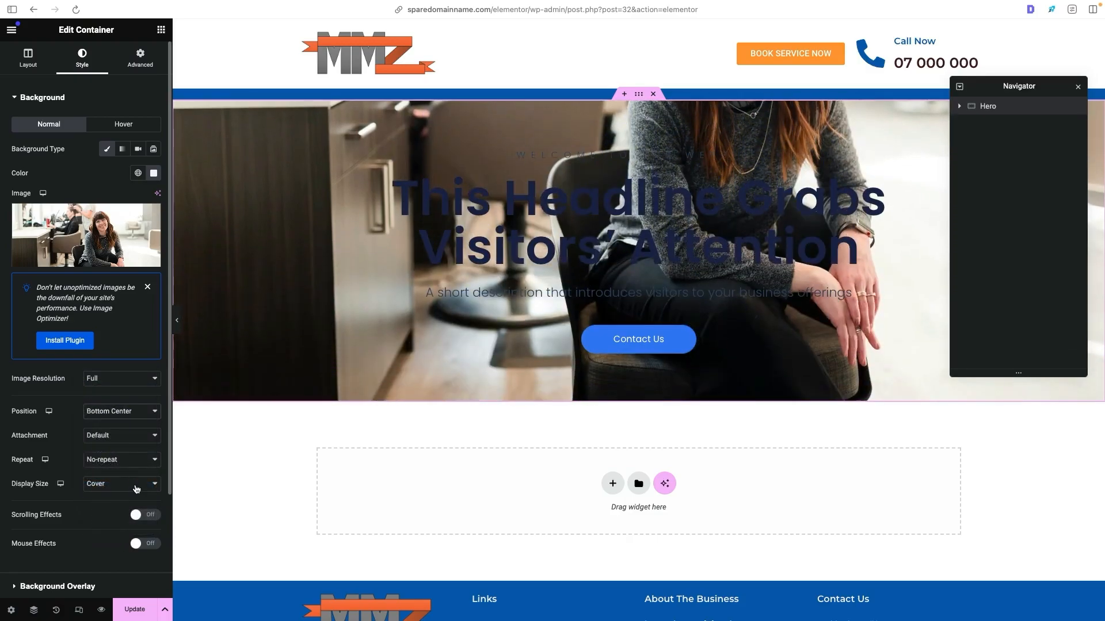
pyautogui.click(141, 411)
pyautogui.click(138, 361)
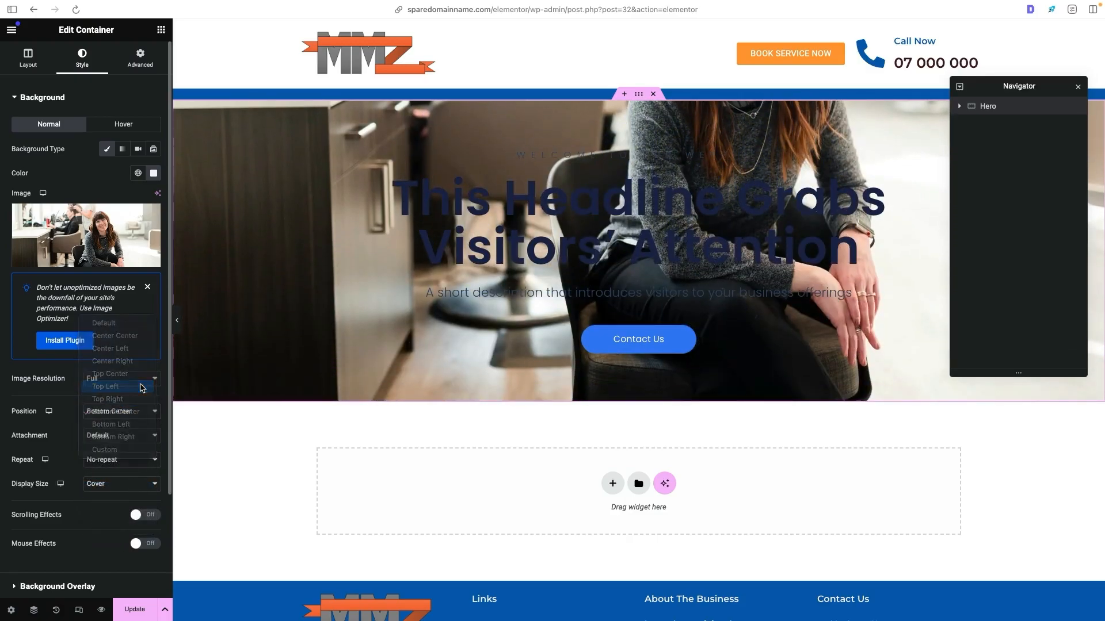
pyautogui.click(122, 411)
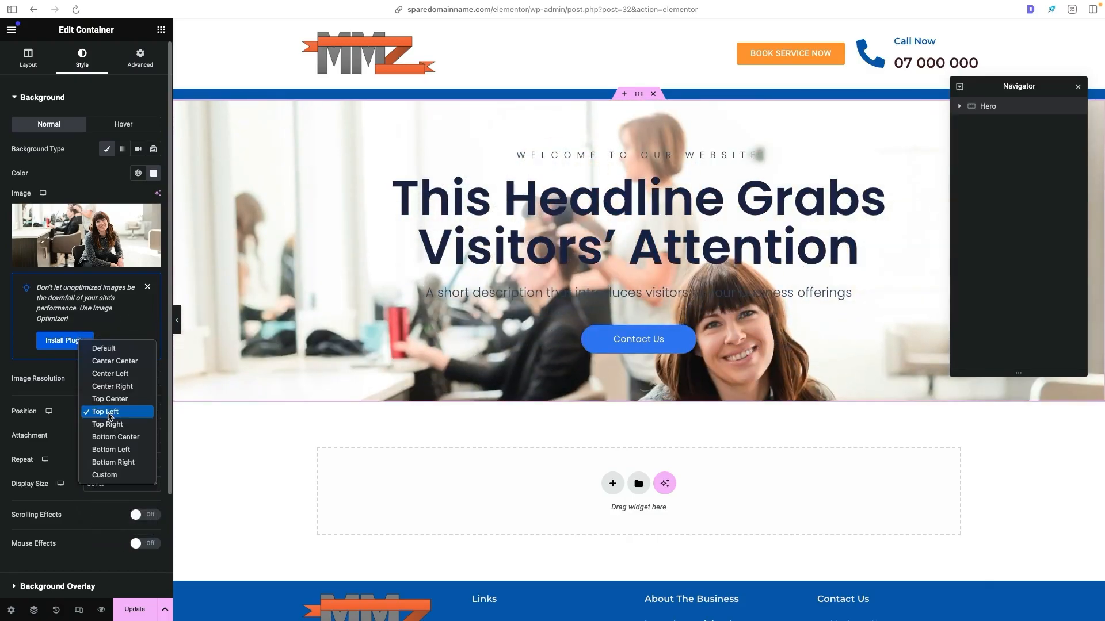
pyautogui.click(110, 361)
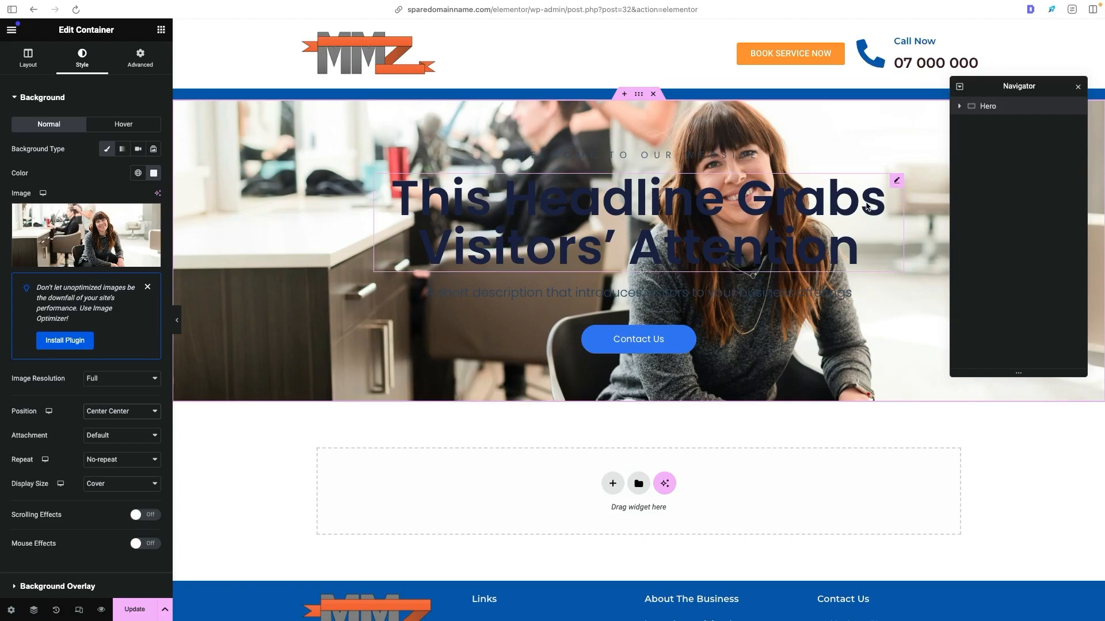
# - Add a classic background overlay to the hero container at 0.58 opacity, trying global Demo White before choosing global Primary
pyautogui.scroll(-3, 72, 504)
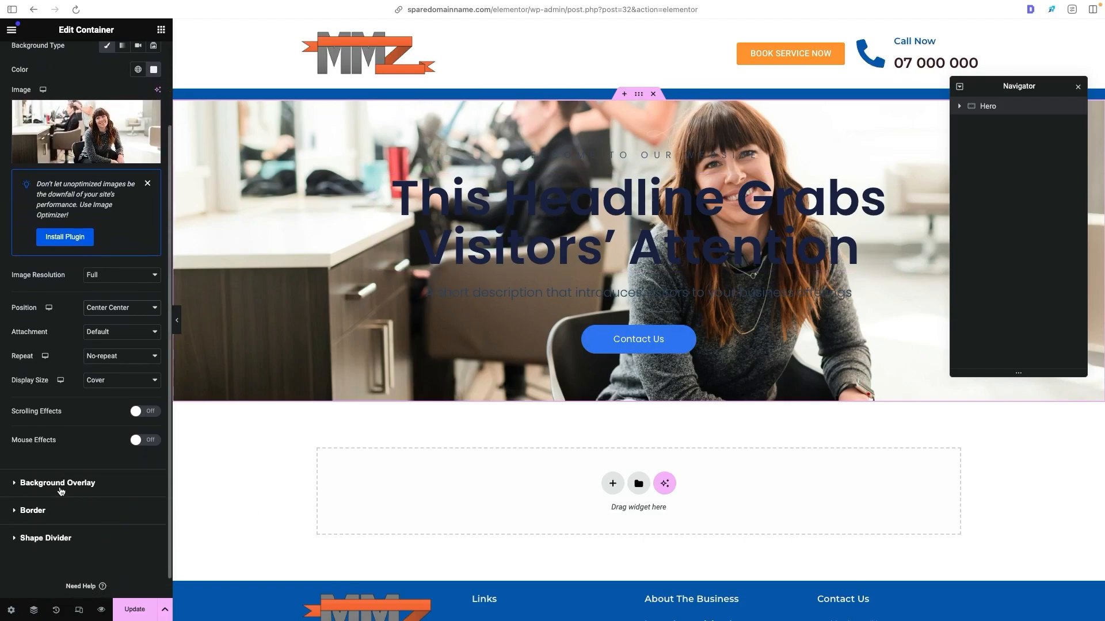
pyautogui.click(61, 486)
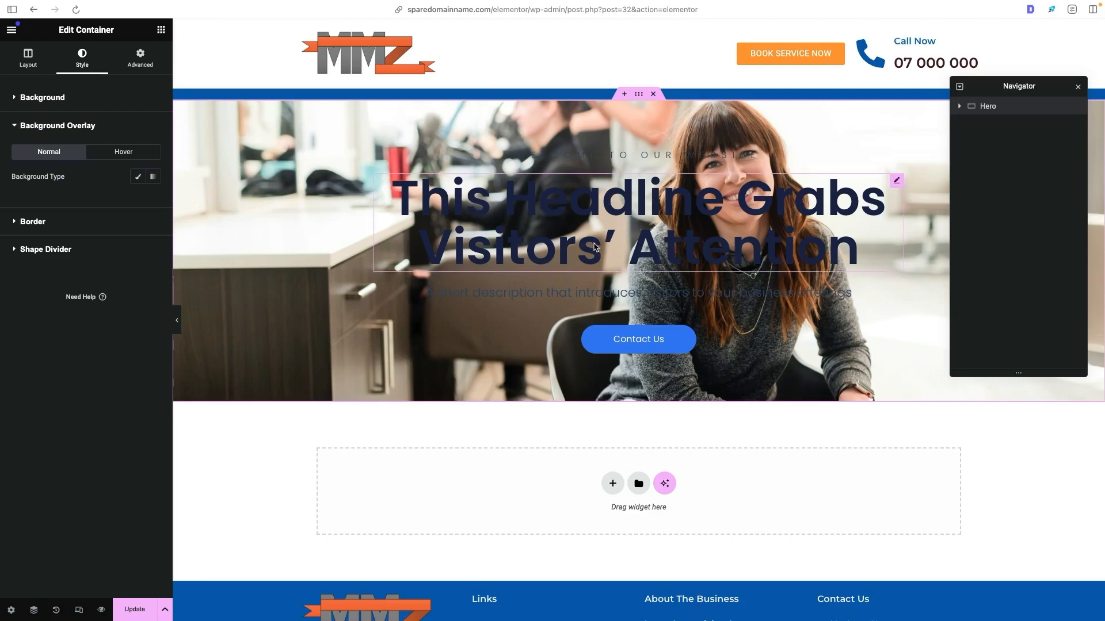
pyautogui.click(139, 179)
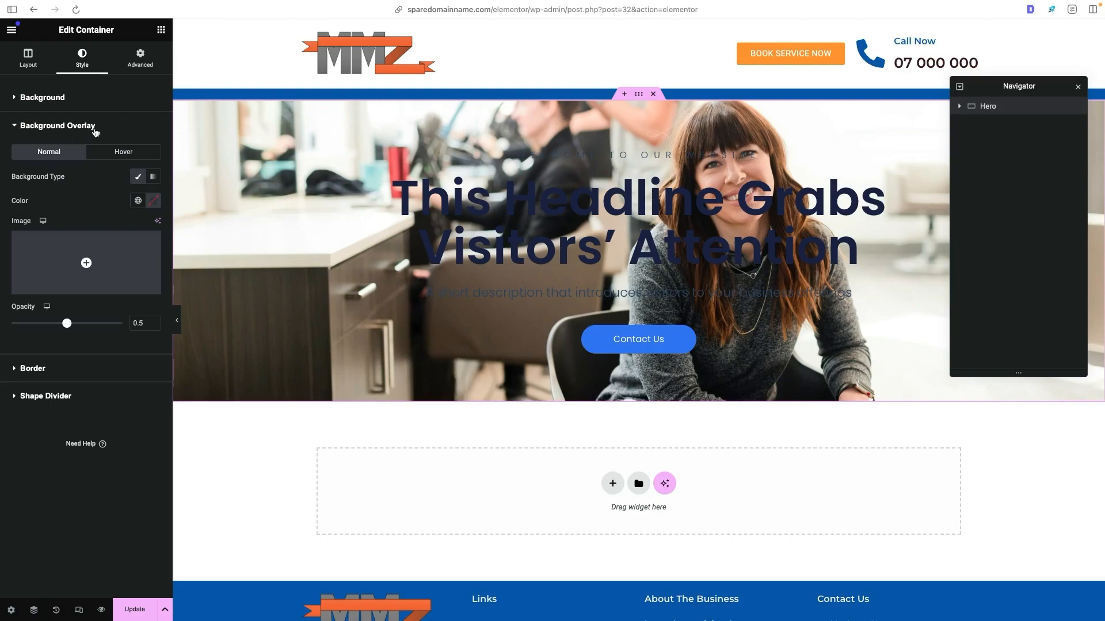
pyautogui.click(137, 201)
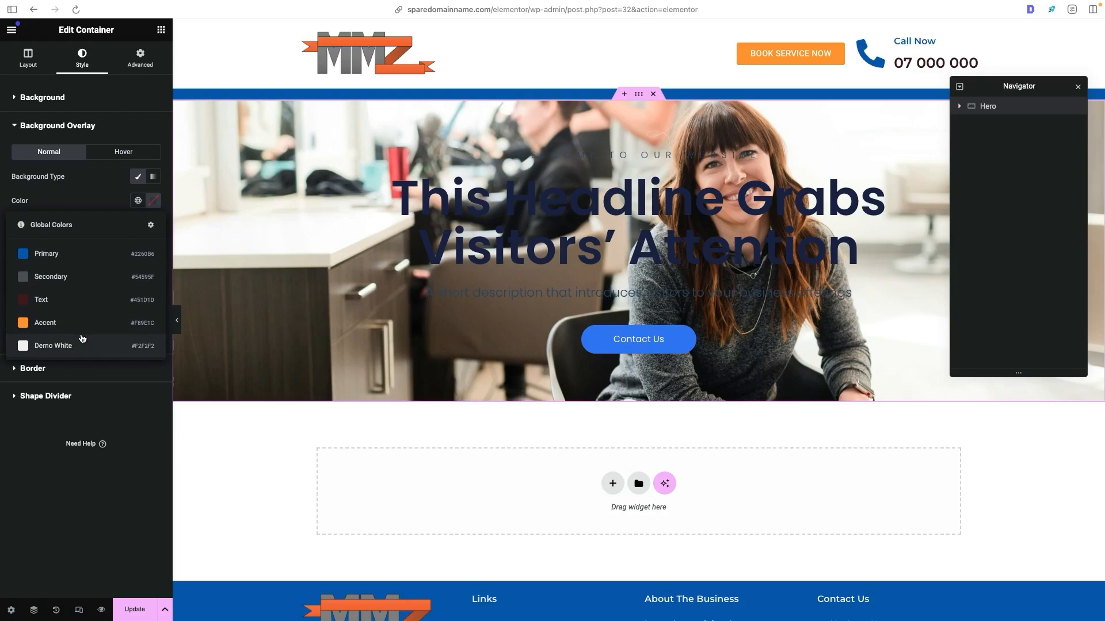
pyautogui.click(85, 347)
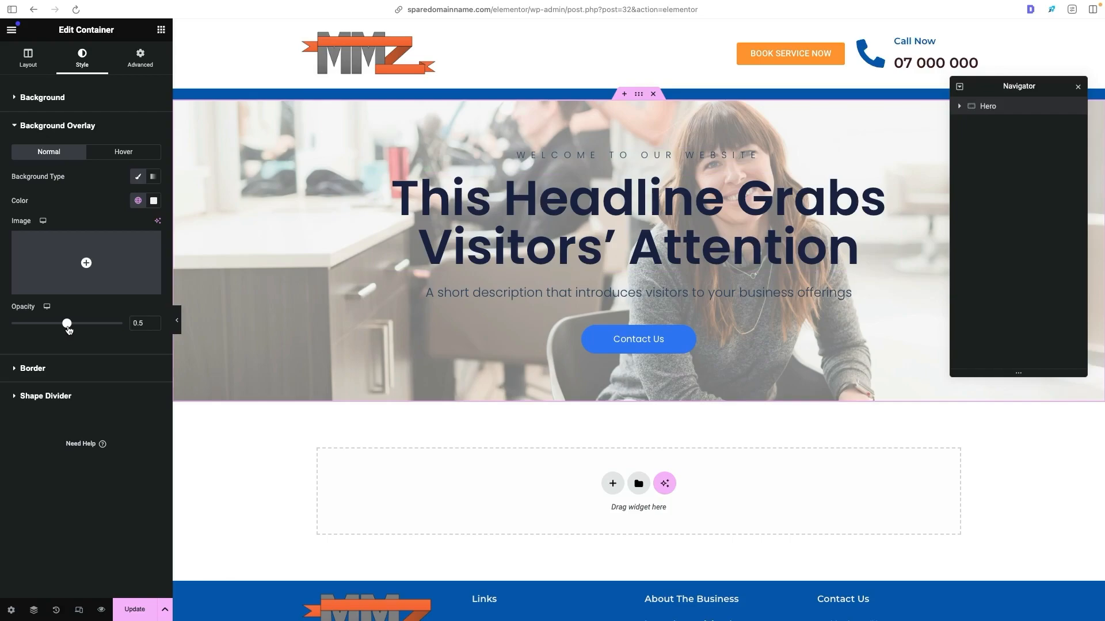
pyautogui.moveTo(65, 325)
pyautogui.mouseDown()
pyautogui.moveTo(171, 319)
pyautogui.moveTo(52, 322)
pyautogui.moveTo(76, 324)
pyautogui.mouseUp()
pyautogui.click(137, 201)
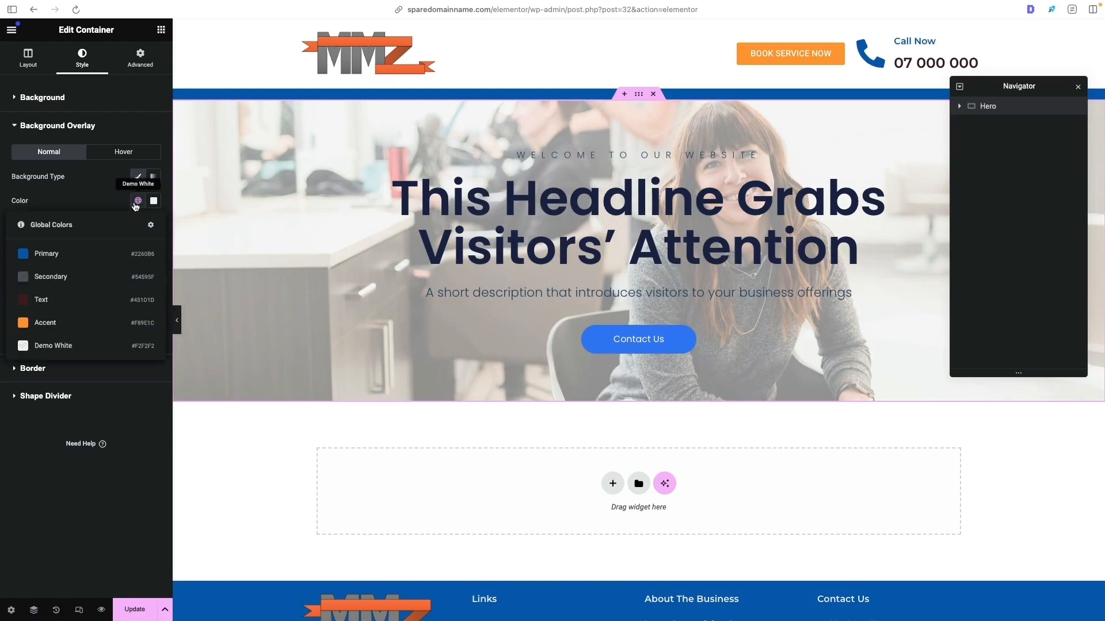
pyautogui.click(95, 254)
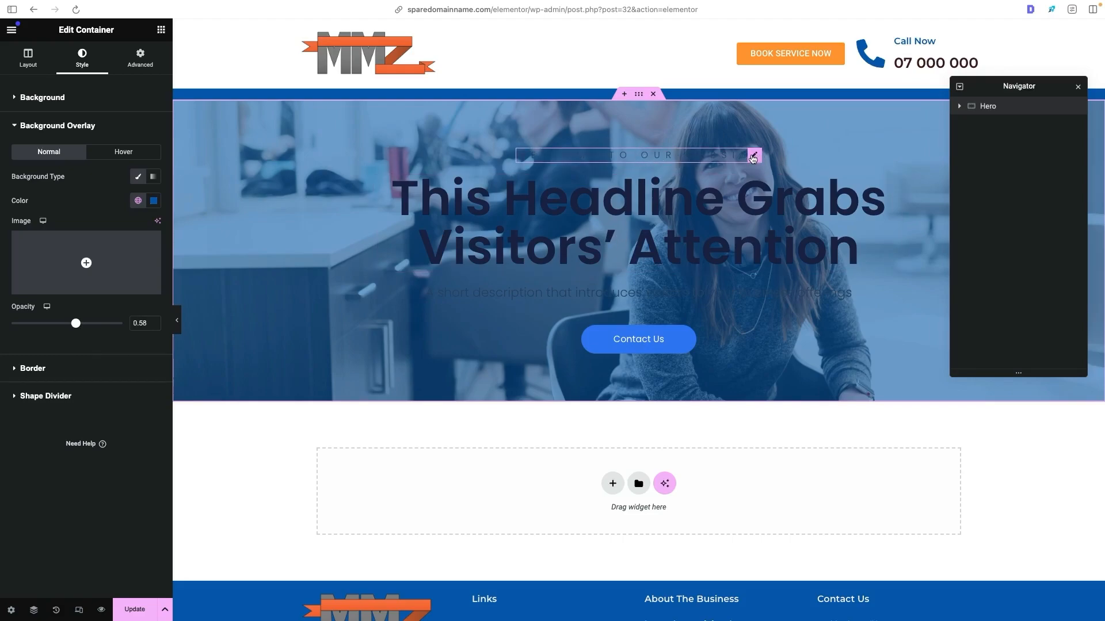
# - Set the three hero headings to the global Demo White colour and the hero container's overlay to the global Text colour
pyautogui.click(752, 157)
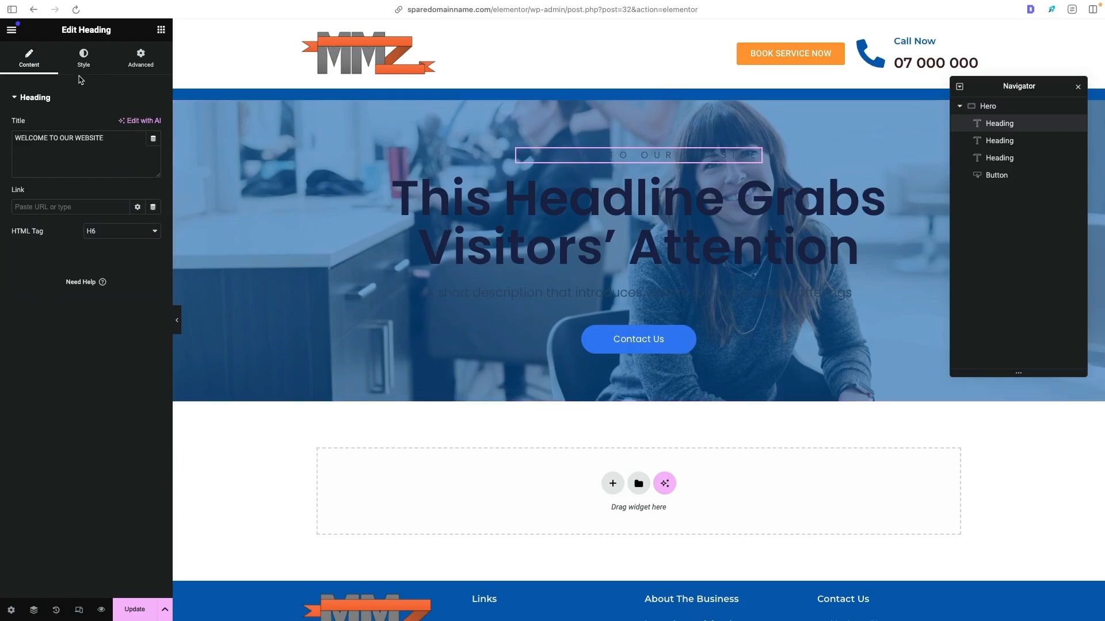
pyautogui.click(84, 60)
pyautogui.click(137, 149)
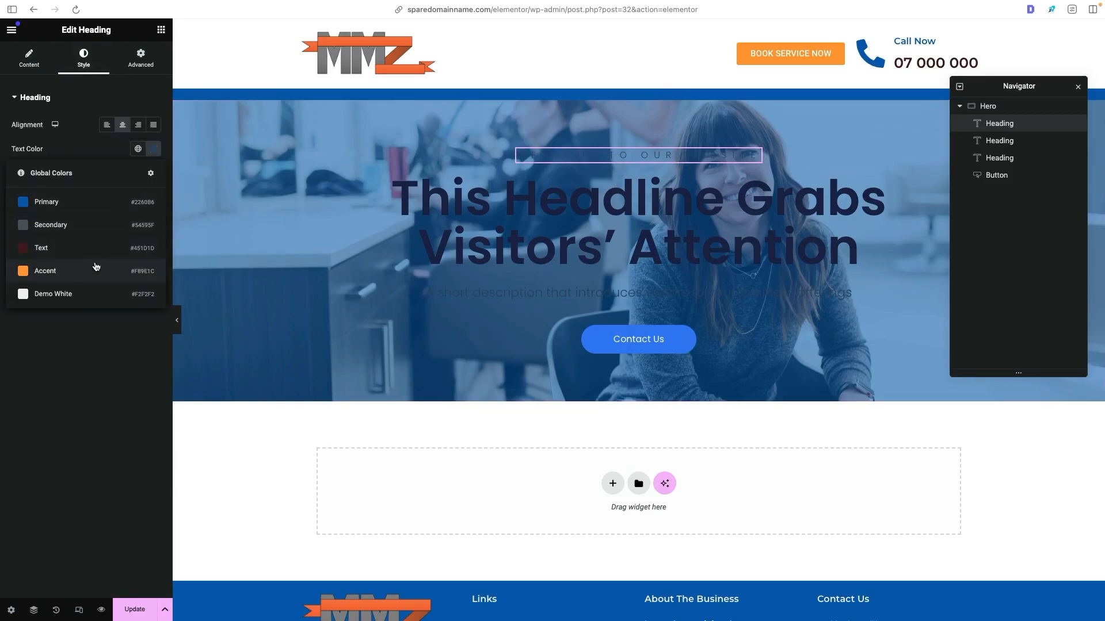
pyautogui.click(80, 299)
pyautogui.click(896, 179)
pyautogui.click(84, 60)
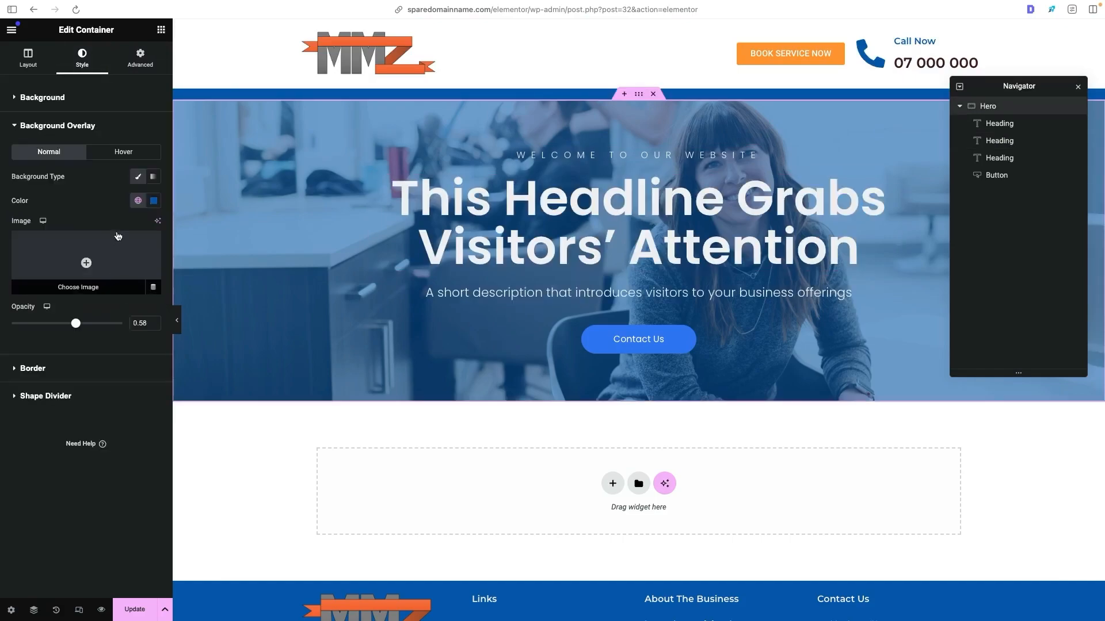
pyautogui.click(136, 201)
pyautogui.click(91, 277)
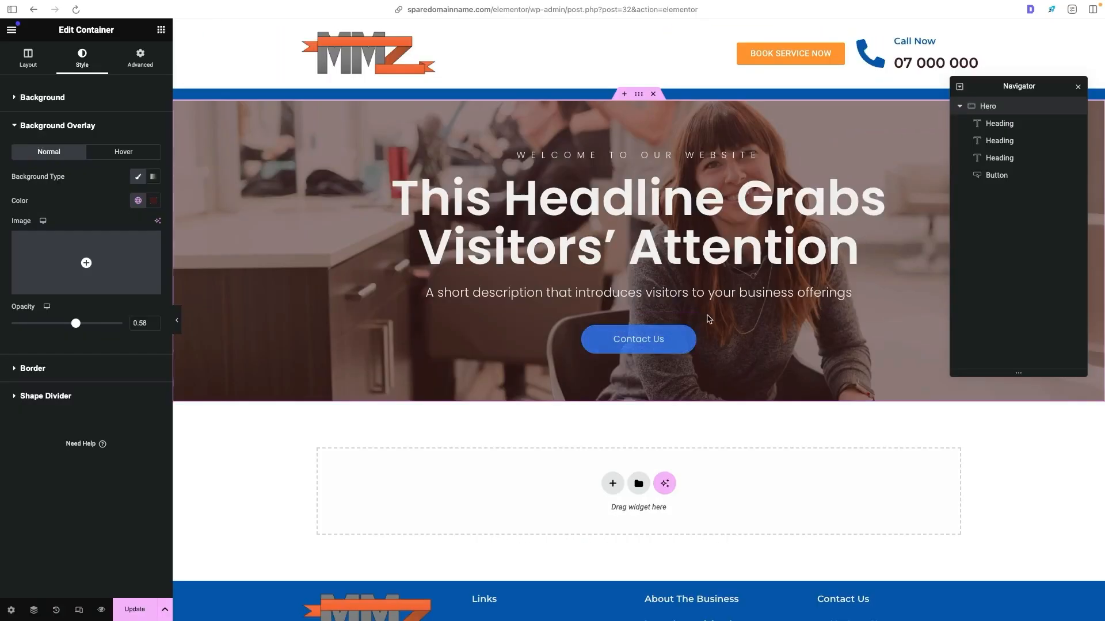
# - Duplicate the hero's Contact Us button and place both buttons inside a new container below the short description
pyautogui.rightClick(691, 321)
pyautogui.click(733, 354)
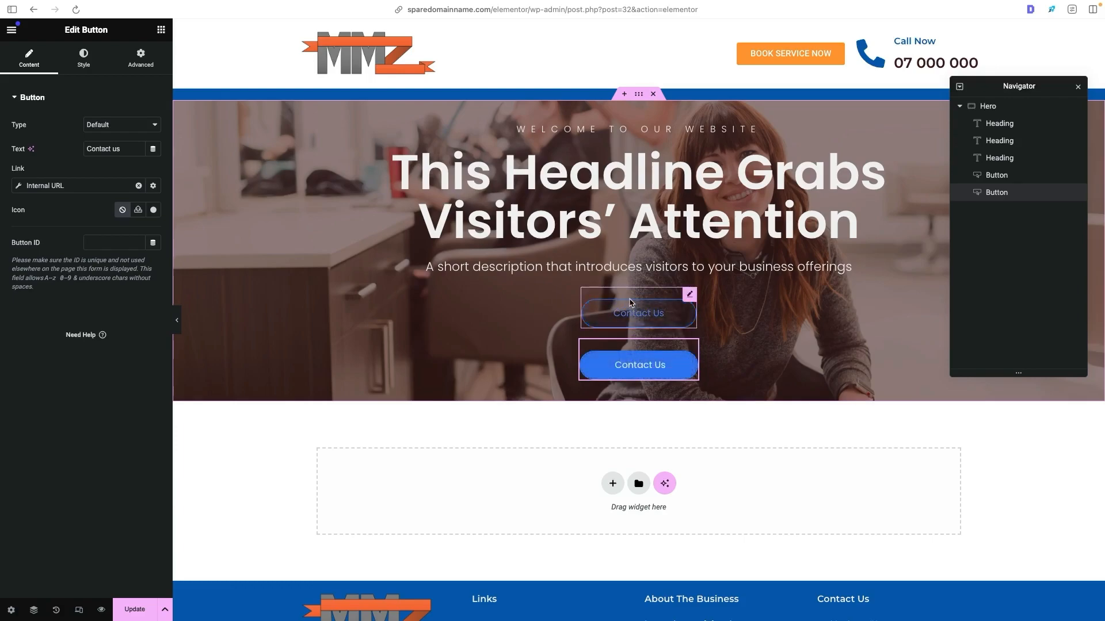
pyautogui.click(631, 306)
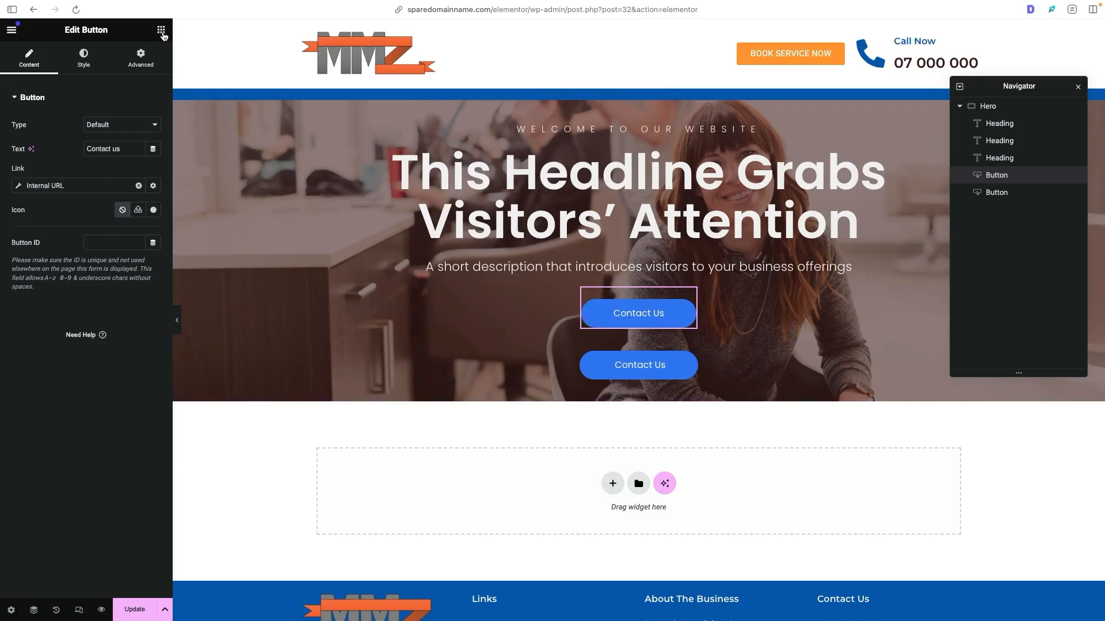
pyautogui.click(162, 30)
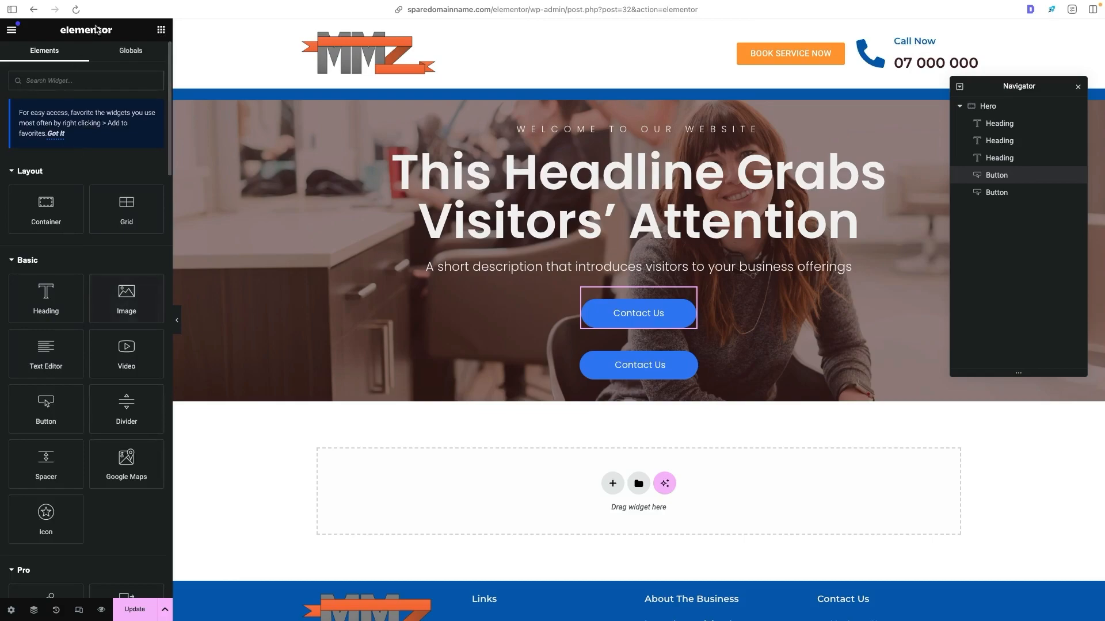
pyautogui.moveTo(47, 213); pyautogui.dragTo(639, 275)
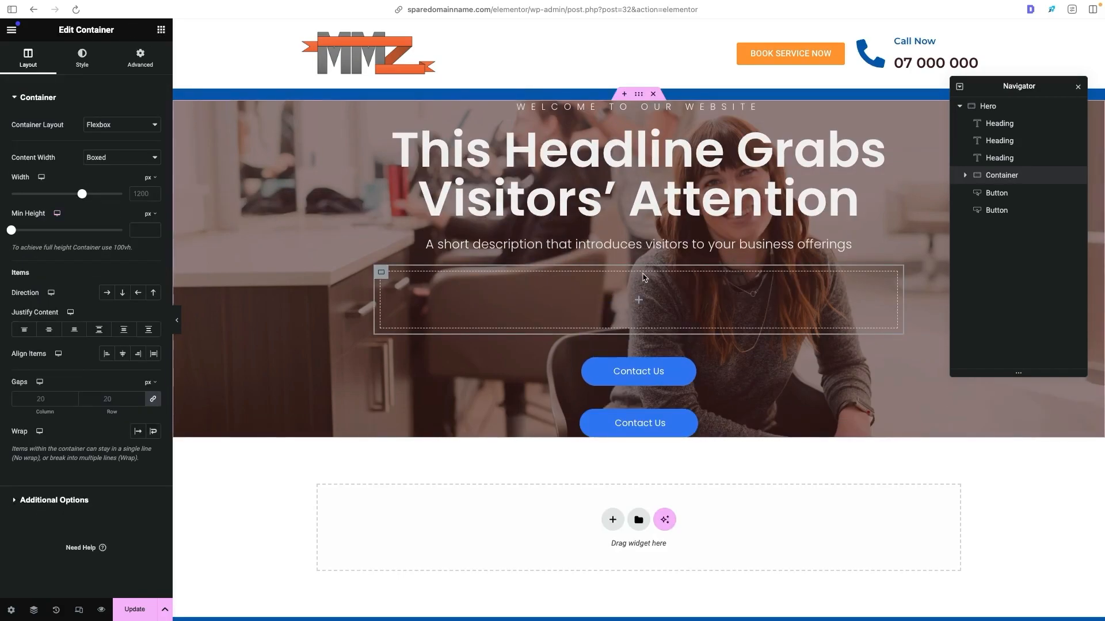
pyautogui.moveTo(693, 355); pyautogui.dragTo(636, 314)
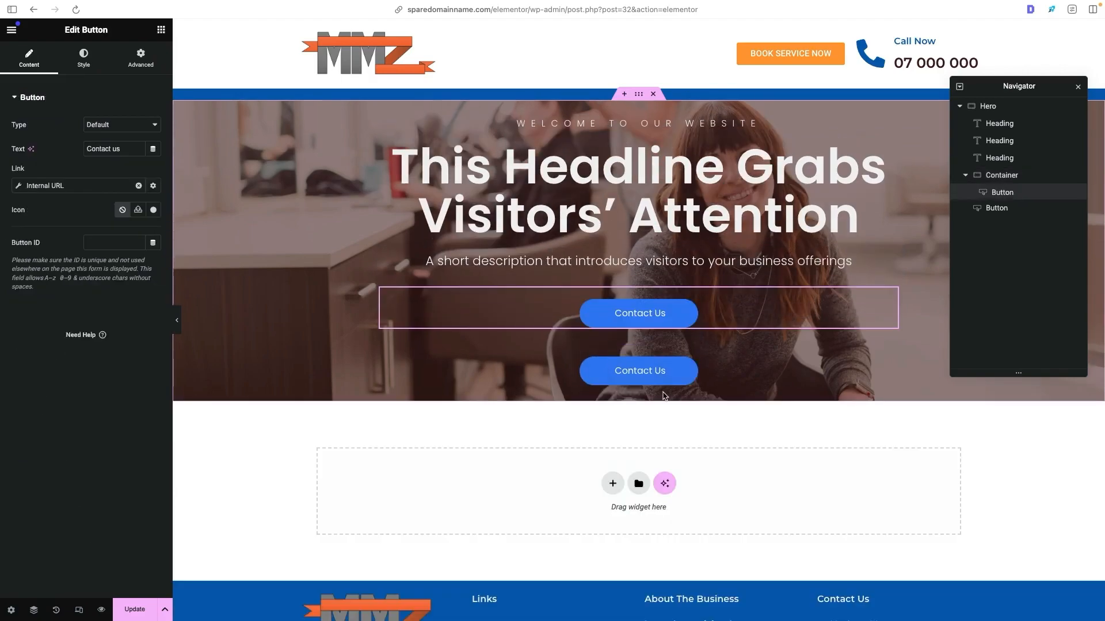
pyautogui.moveTo(692, 354); pyautogui.dragTo(699, 318)
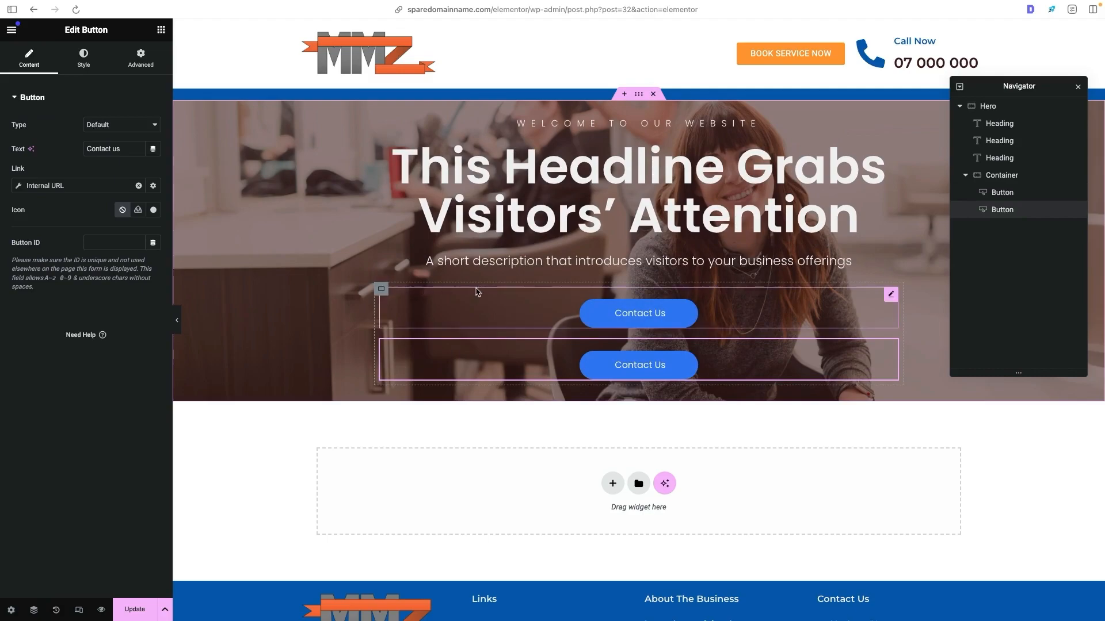
# - Lay out the two buttons in a horizontal row with centred justification, and preview the hero without the editing panel
pyautogui.click(382, 290)
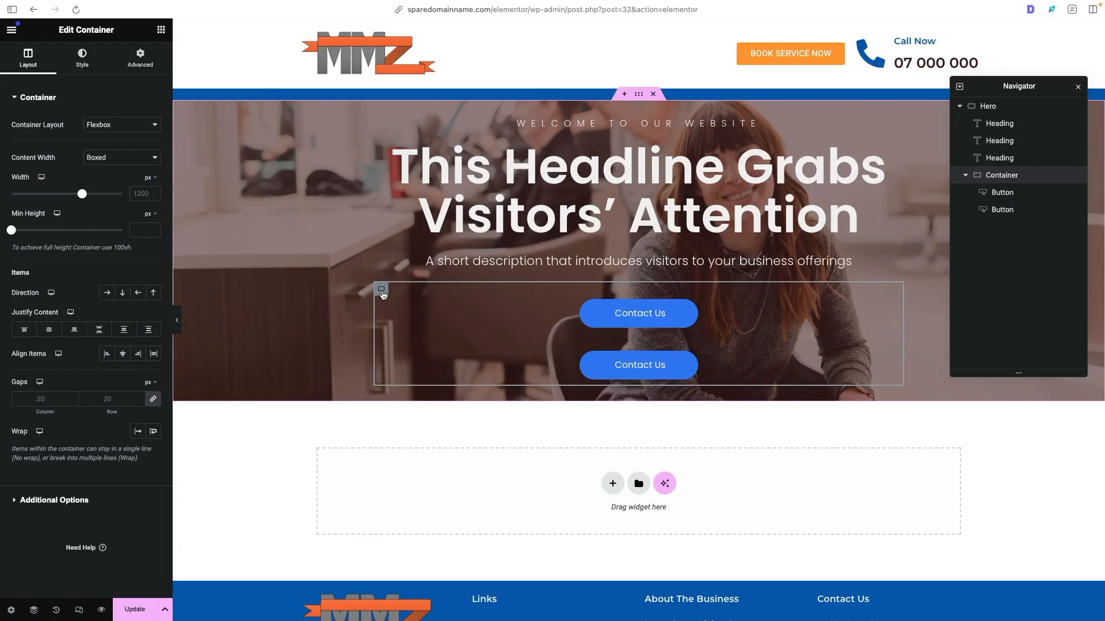
pyautogui.click(110, 297)
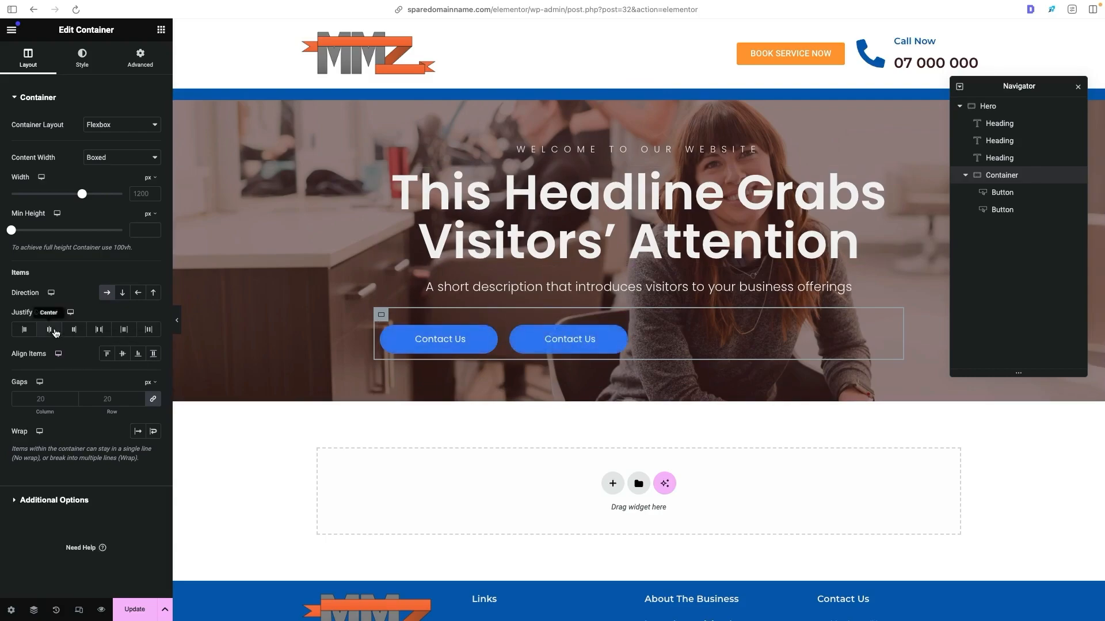
pyautogui.click(49, 330)
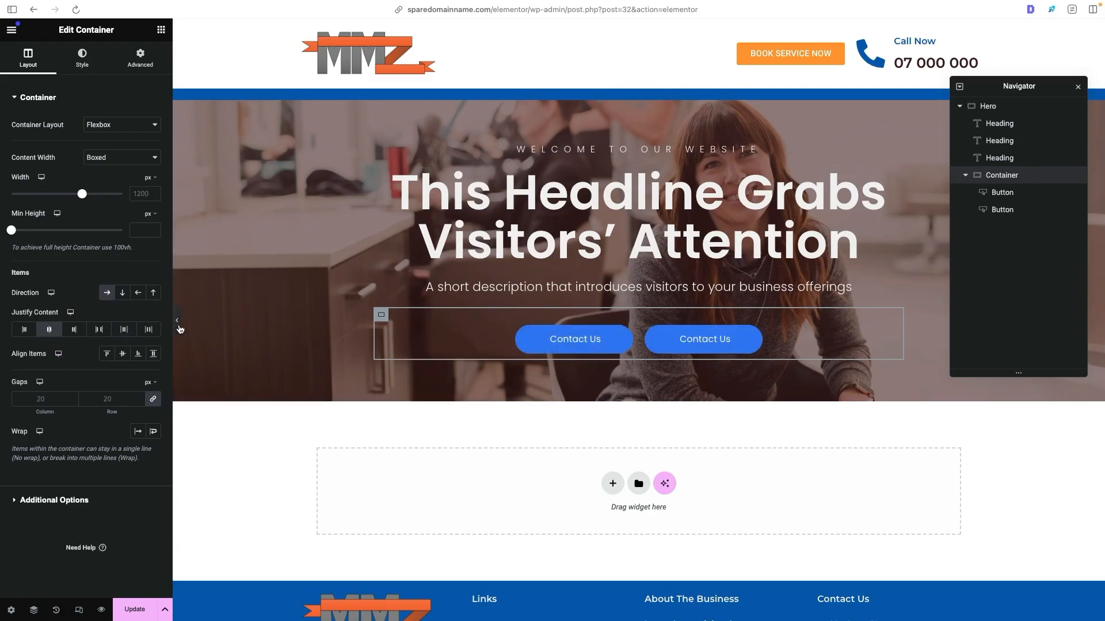
pyautogui.click(178, 323)
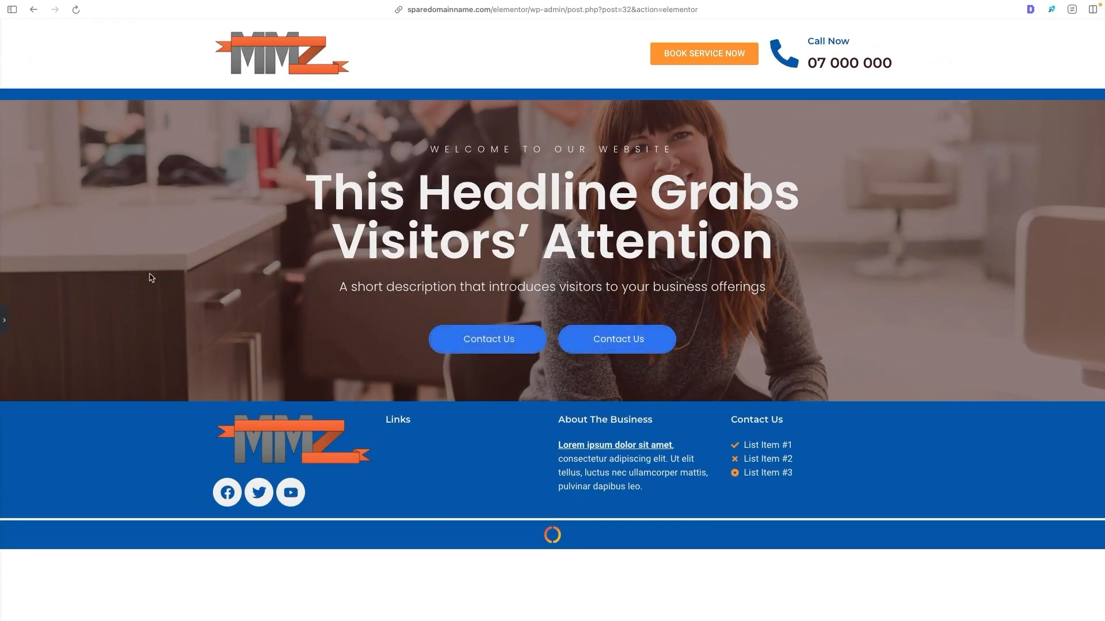
pyautogui.click(9, 322)
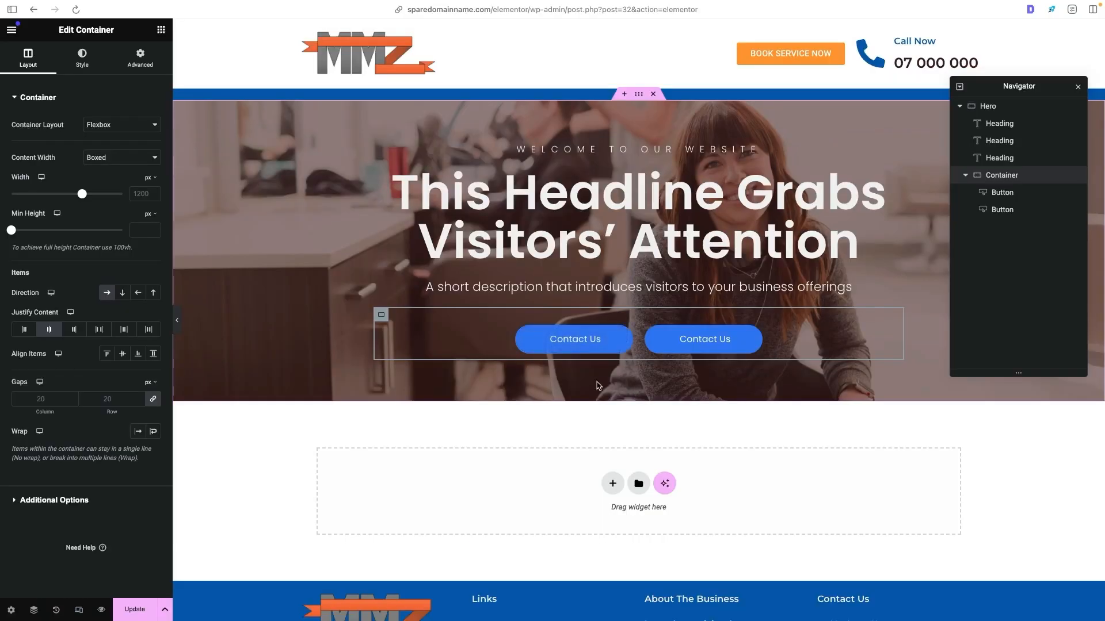
# - Open the style settings of the first Contact Us button in the hero
pyautogui.click(627, 322)
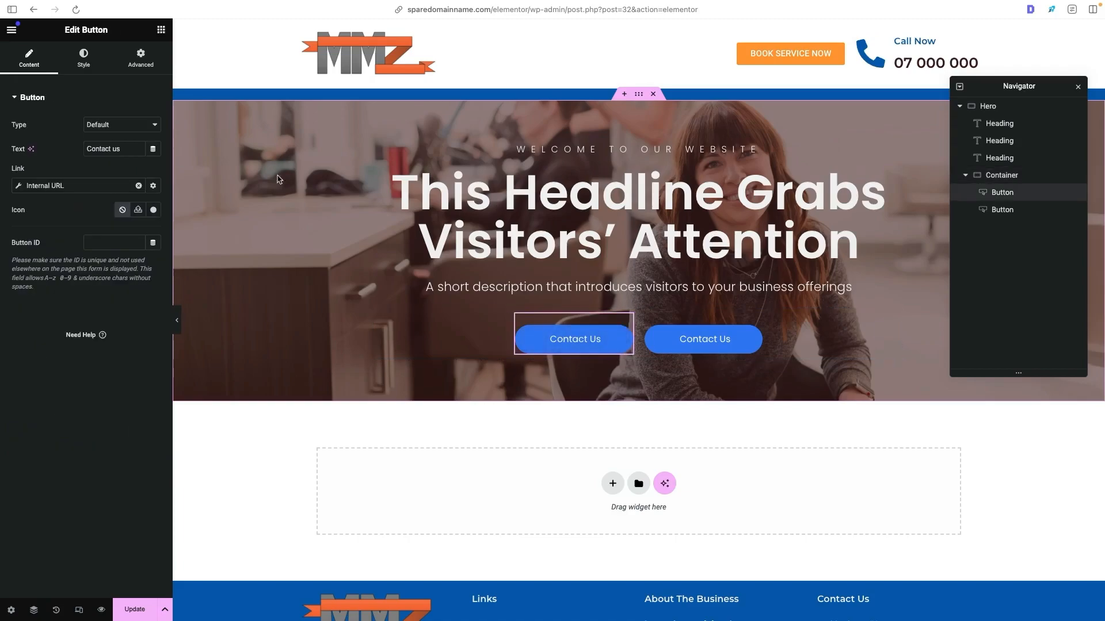
pyautogui.click(83, 58)
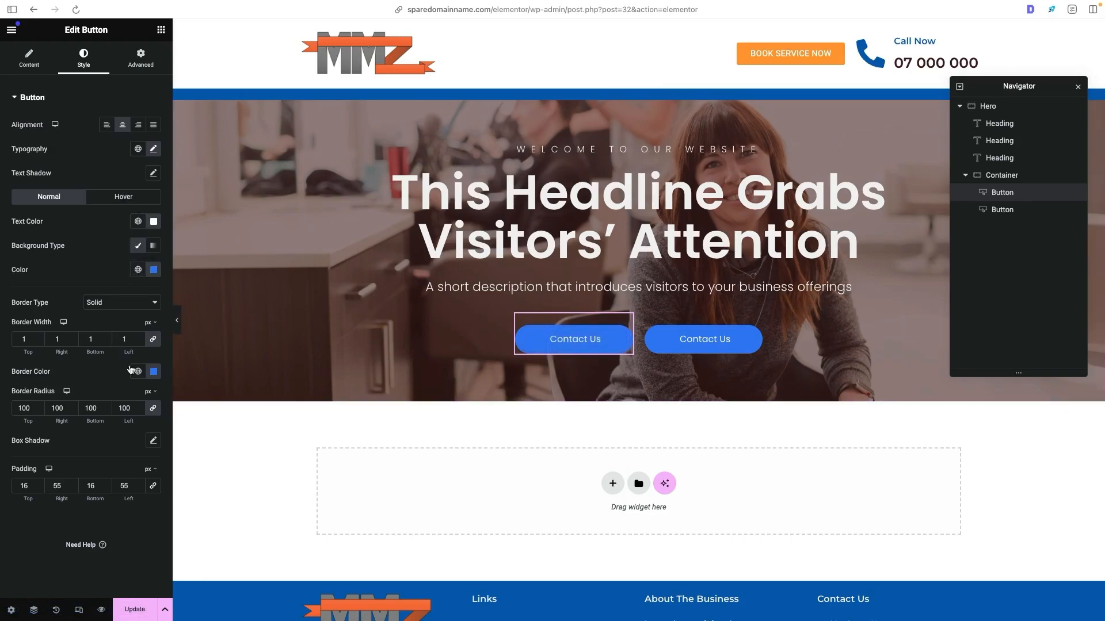
# - Give the first hero Contact Us button a global white border and a fully transparent background, and show its hover colours
pyautogui.click(138, 371)
pyautogui.click(46, 517)
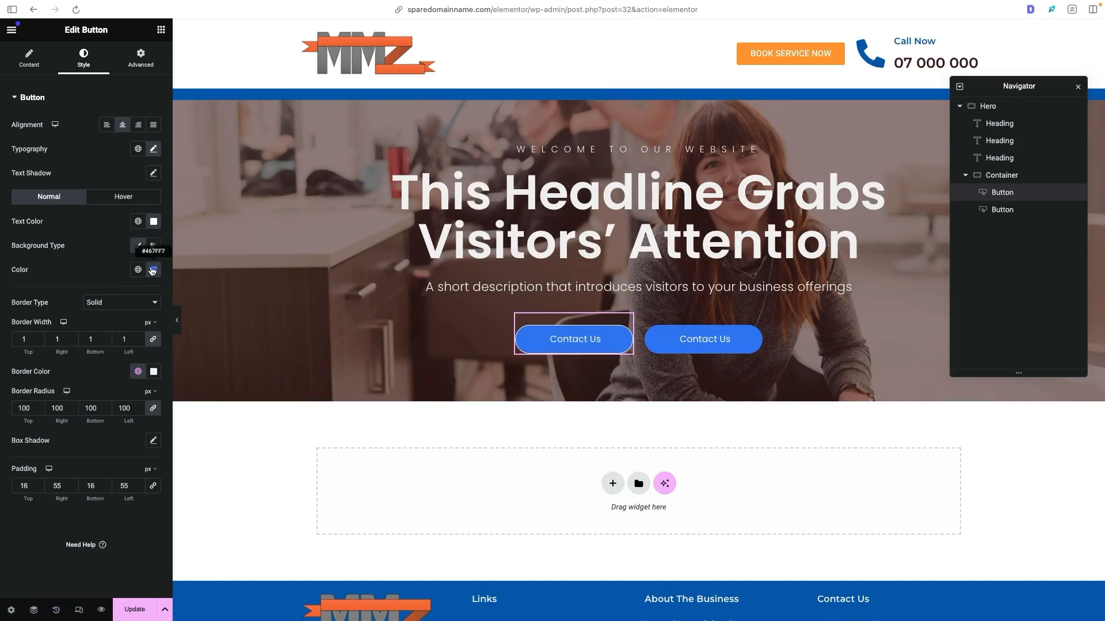
pyautogui.click(155, 270)
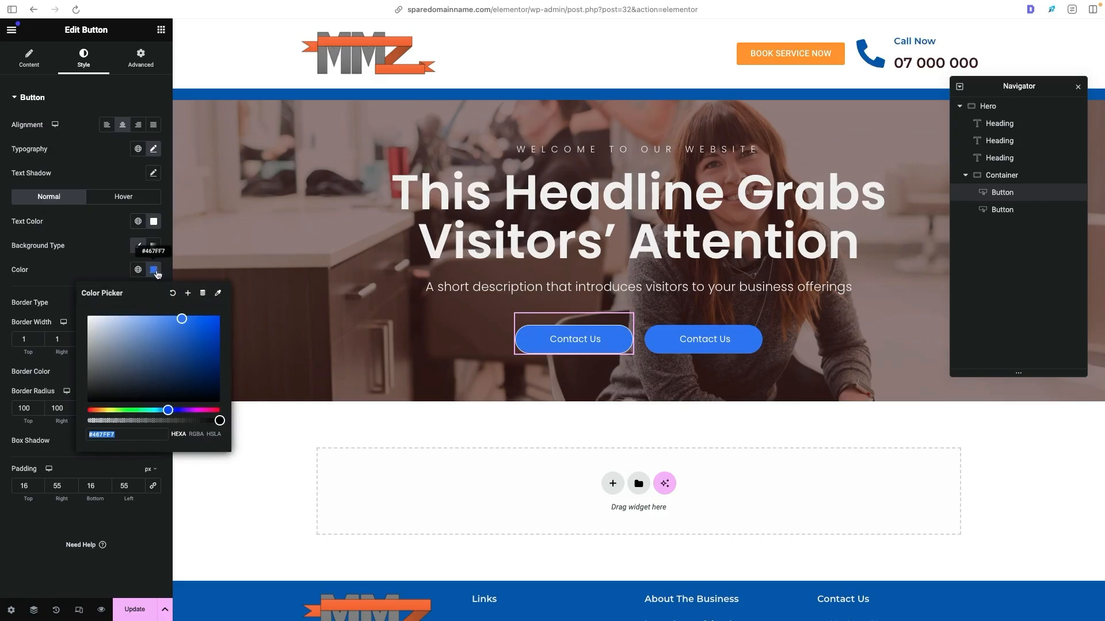
pyautogui.moveTo(219, 420); pyautogui.dragTo(76, 424)
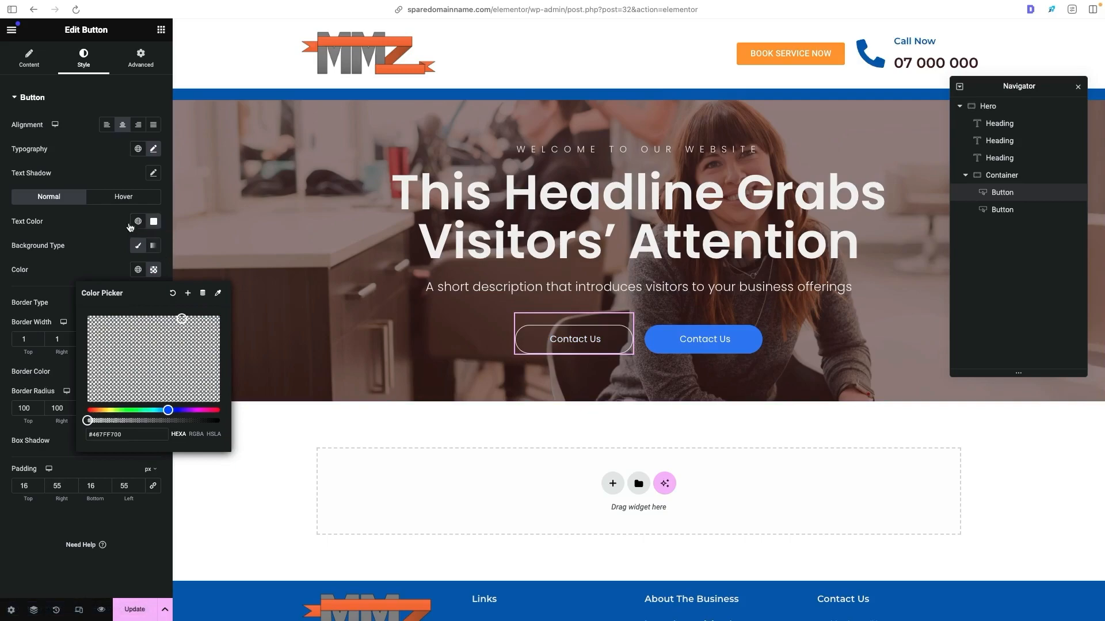
pyautogui.click(113, 215)
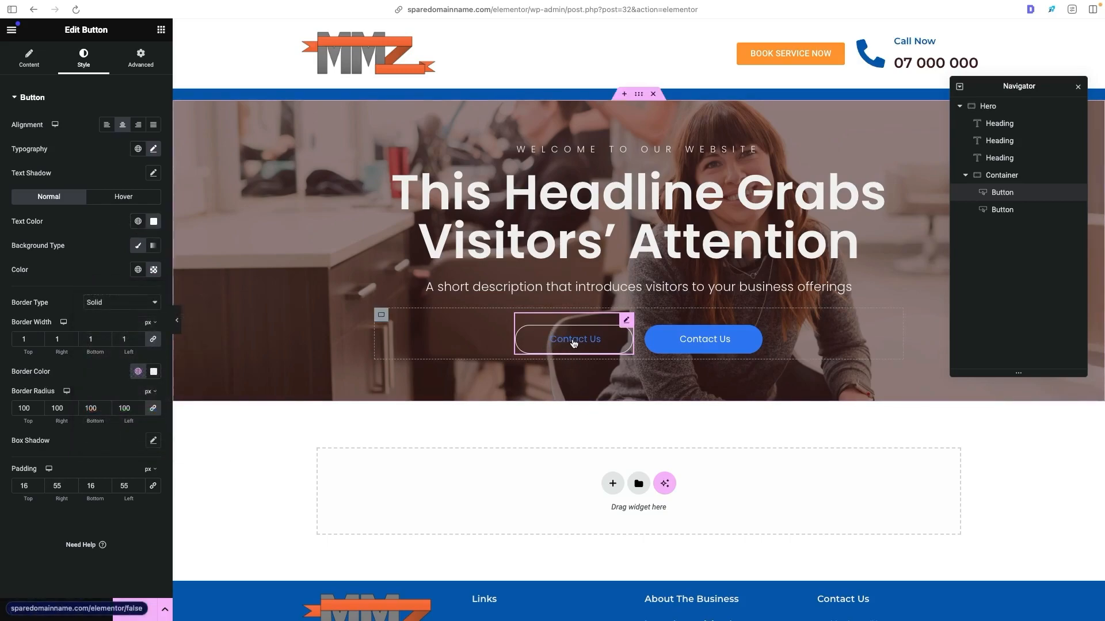
pyautogui.click(110, 201)
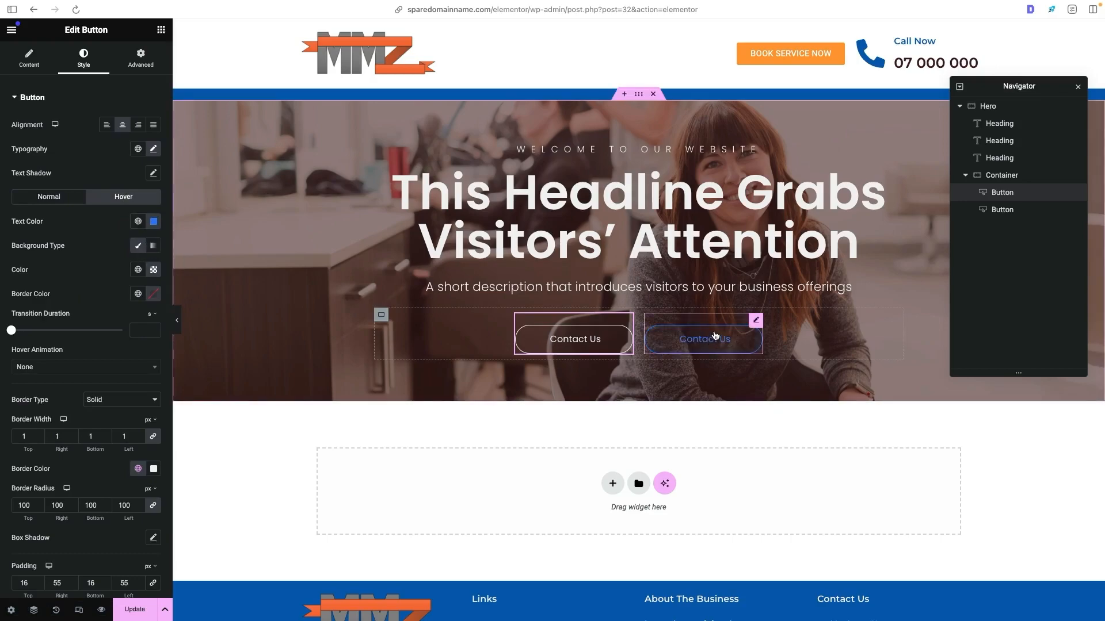
# - Set the second hero Contact Us button's background to the global orange colour and its border type to None
pyautogui.click(713, 339)
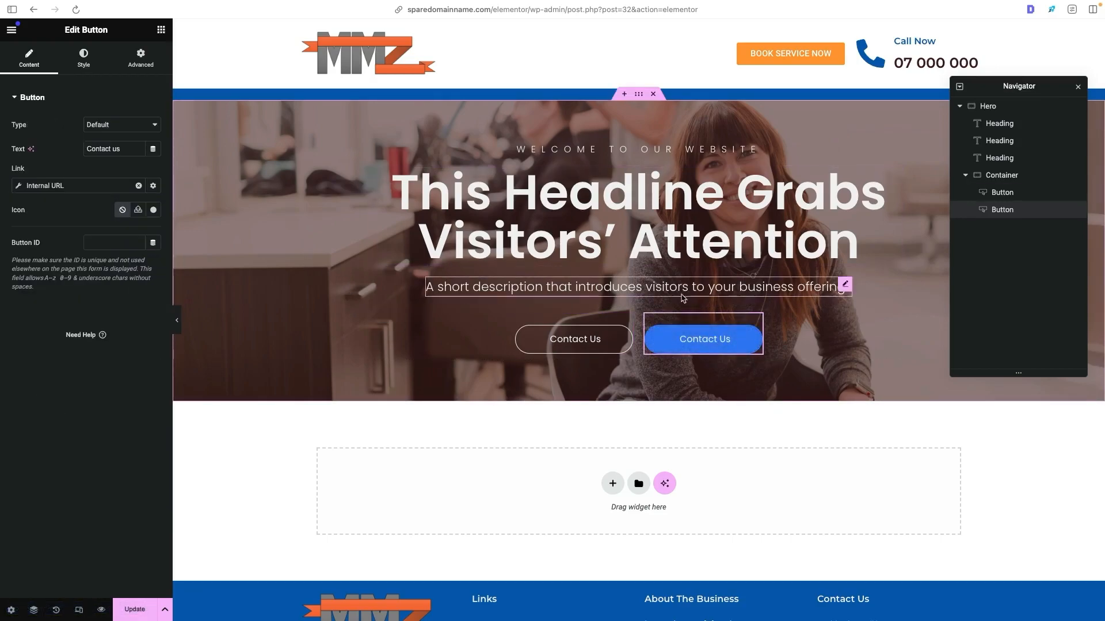
pyautogui.click(101, 63)
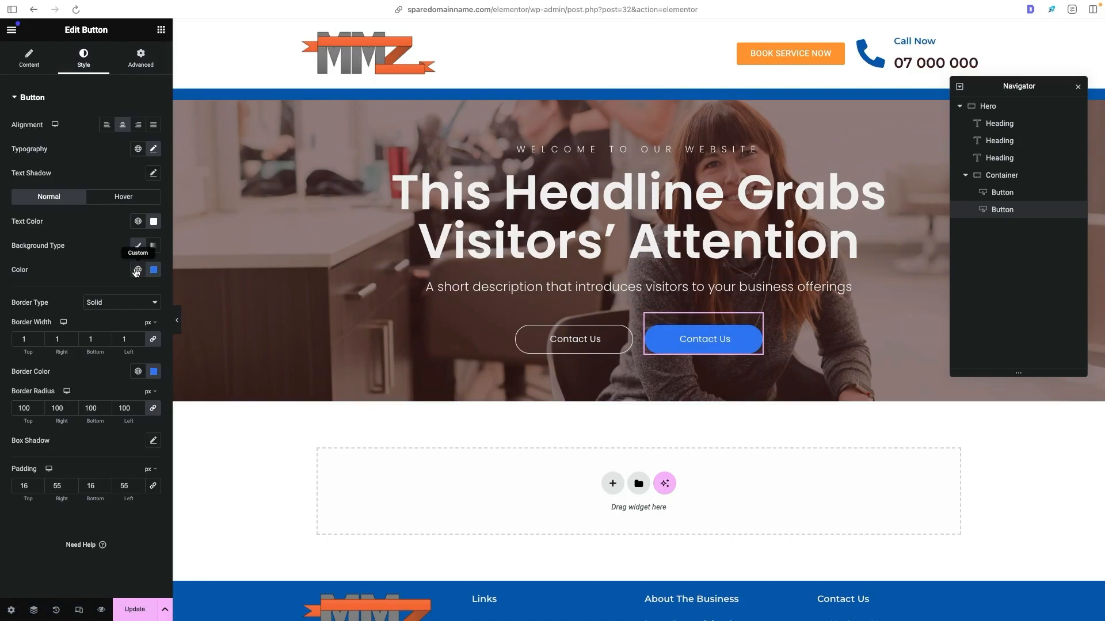
pyautogui.click(138, 269)
pyautogui.click(95, 397)
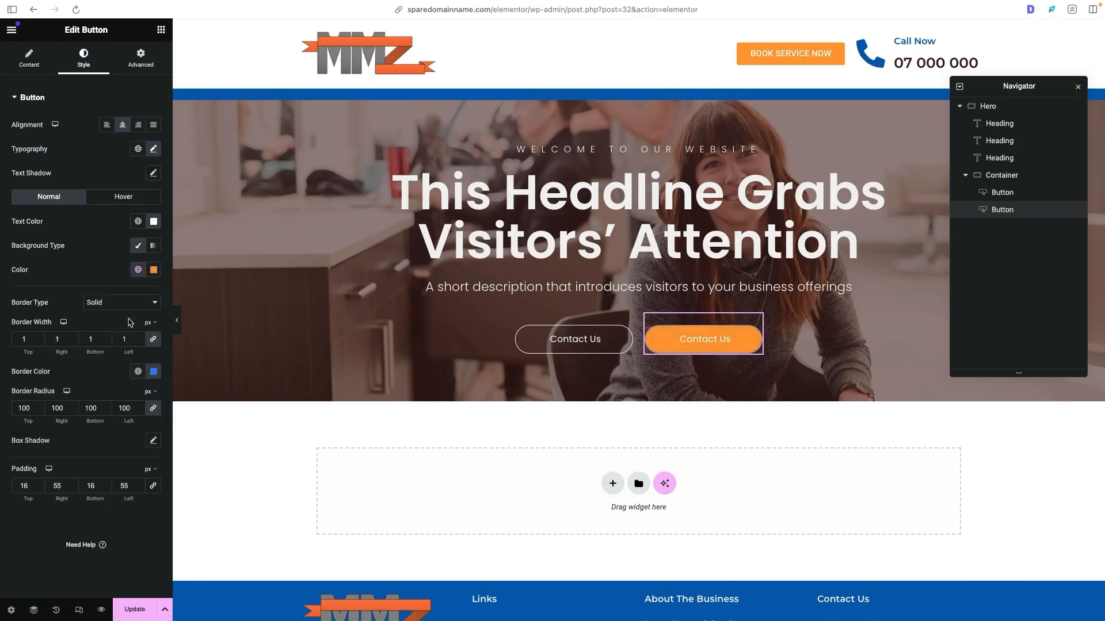
pyautogui.click(129, 306)
pyautogui.click(128, 293)
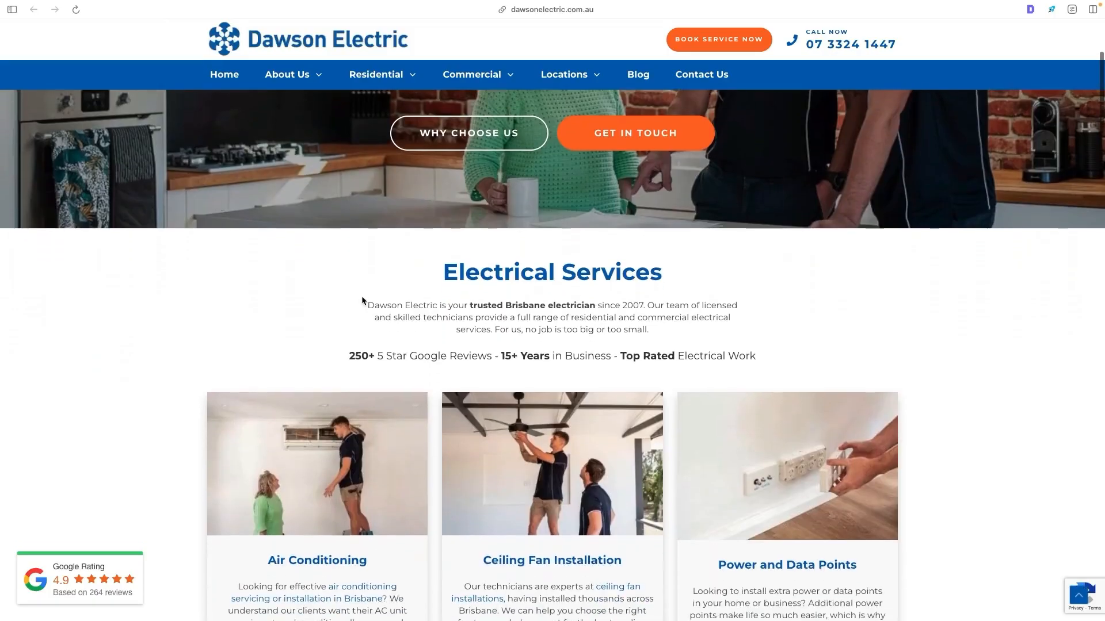
# - Review the services section of the reference site, and filter the Elementor library blocks to service layouts
pyautogui.scroll(-3, 378, 228)
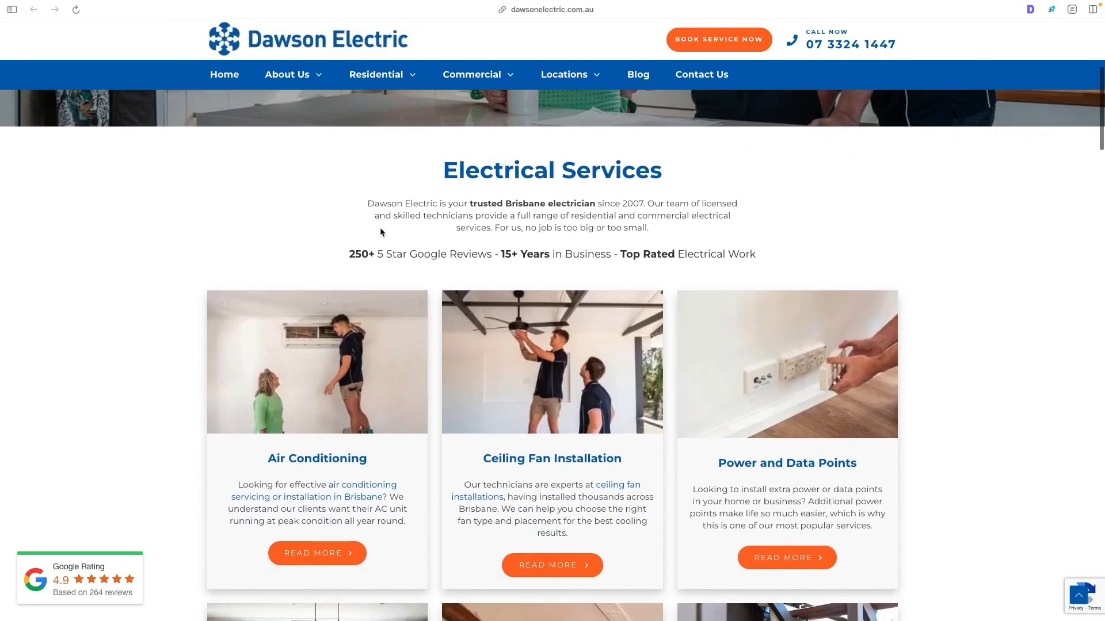
pyautogui.scroll(-2, 441, 190)
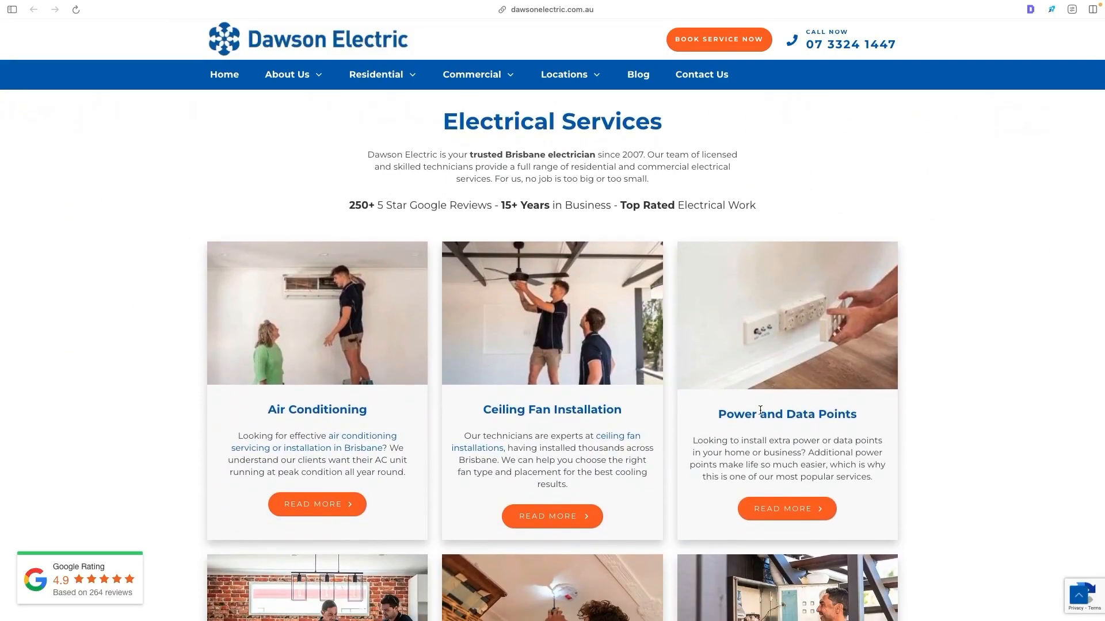
pyautogui.scroll(-2, 462, 420)
pyautogui.scroll(2, 461, 419)
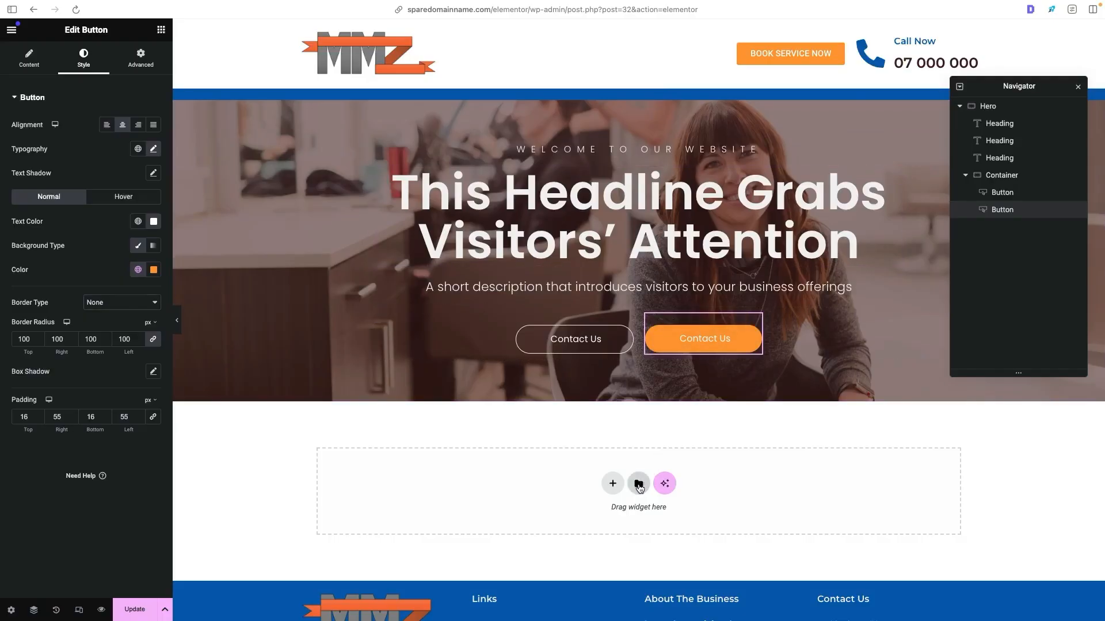
pyautogui.click(638, 485)
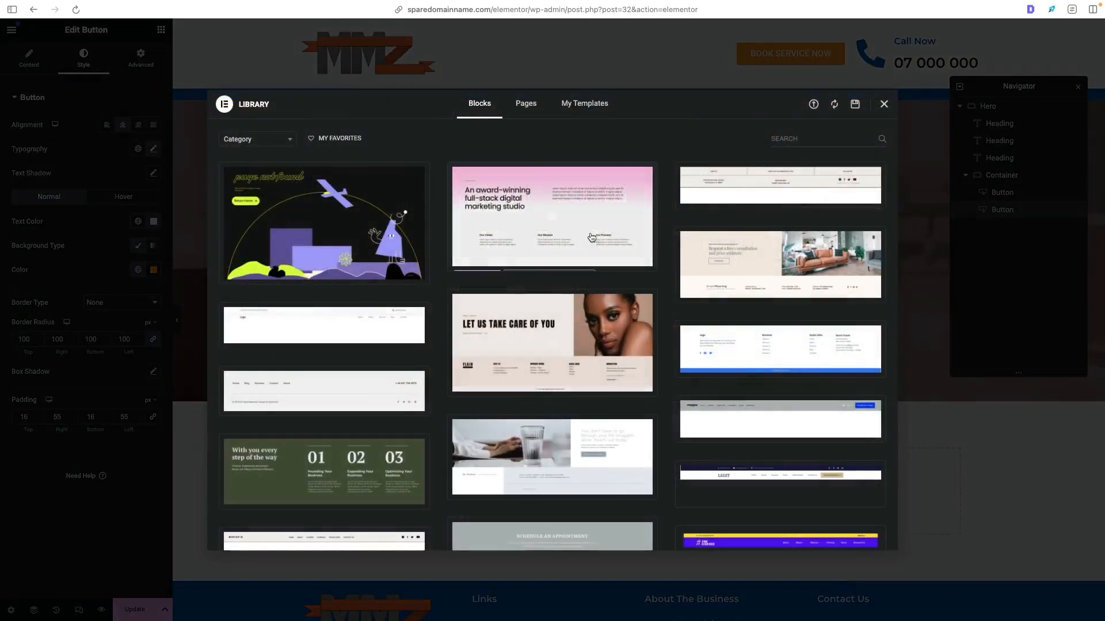
pyautogui.click(265, 140)
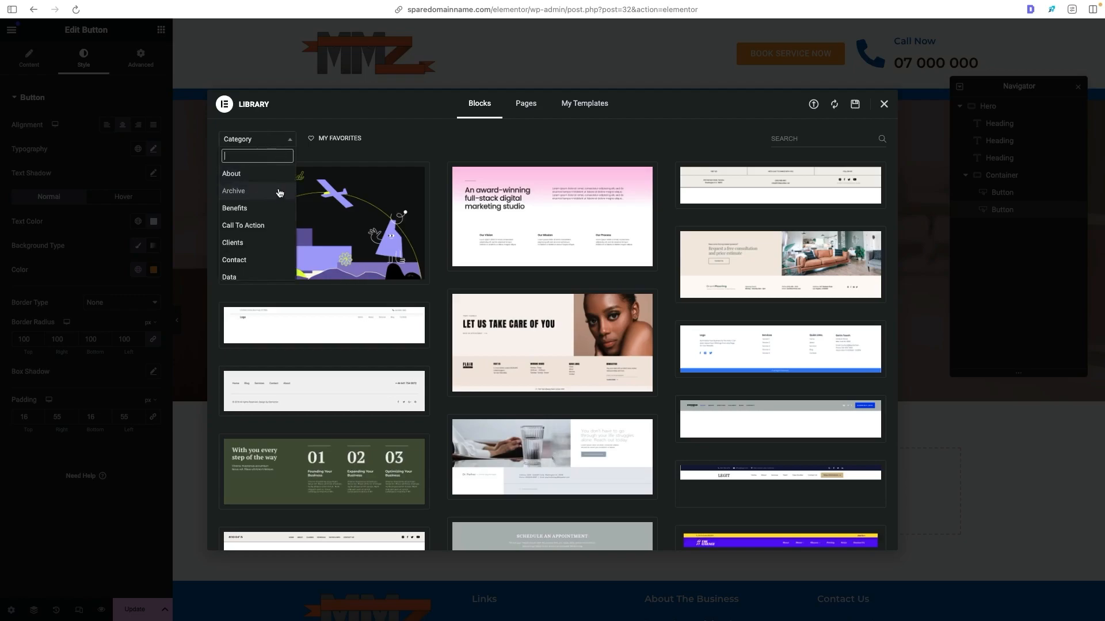
pyautogui.click(277, 174)
# - Insert the "Custom marketing solutions" services block with three image cards below the hero and look it over
pyautogui.scroll(-2, 663, 167)
pyautogui.scroll(-3, 663, 167)
pyautogui.moveTo(785, 226)
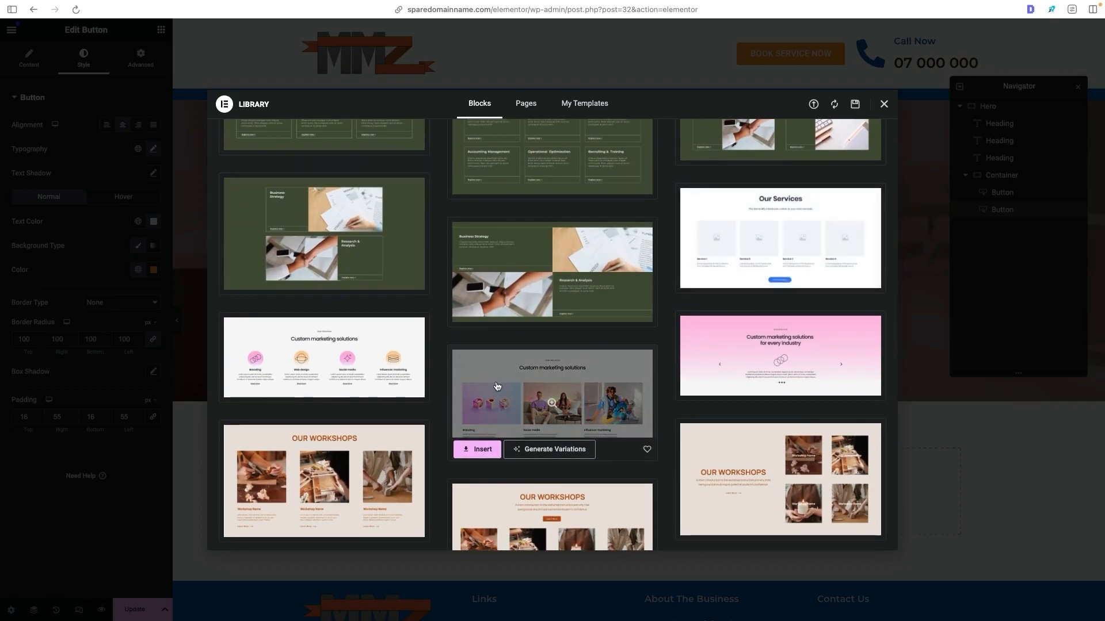
pyautogui.hotkey('ctrl', 'Tab')
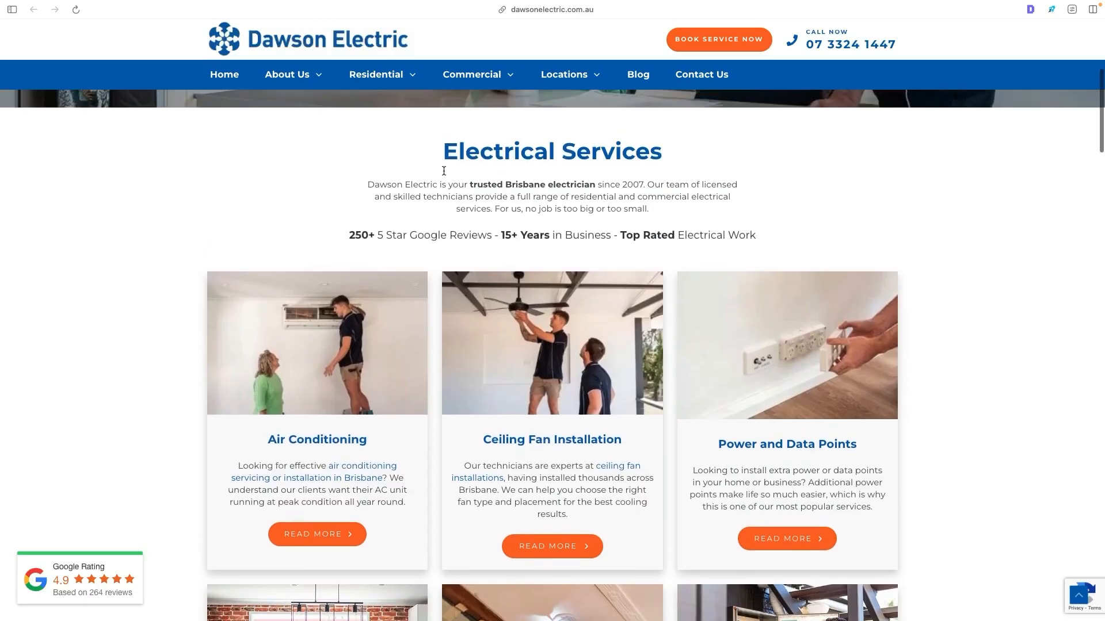
pyautogui.hotkey('ctrl', 'Tab')
pyautogui.click(481, 449)
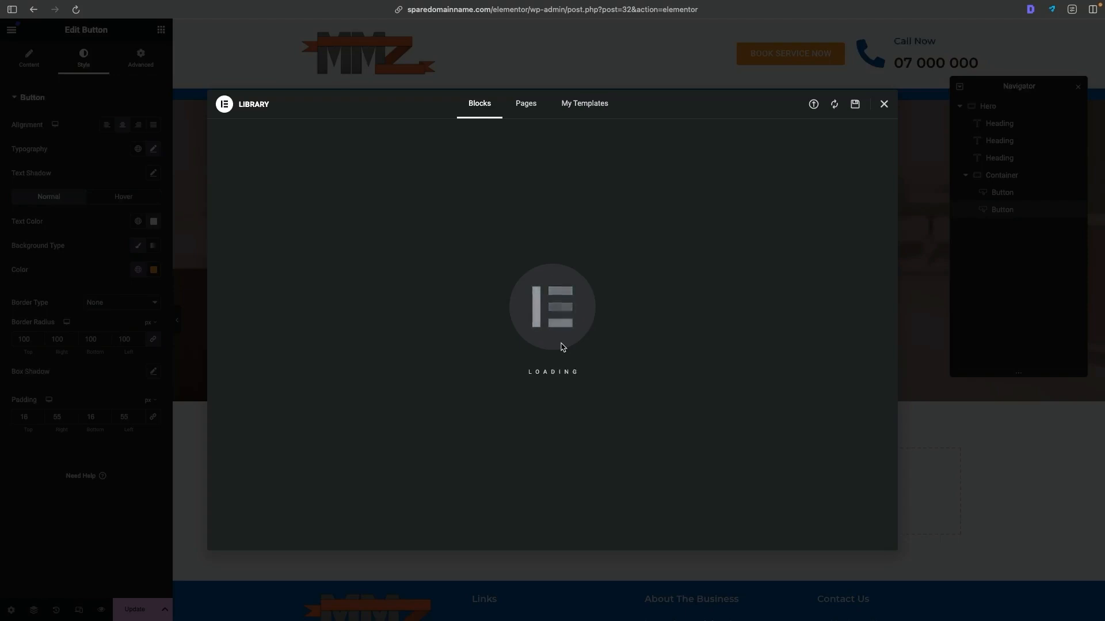
pyautogui.scroll(-1, 631, 206)
pyautogui.scroll(-7, 631, 205)
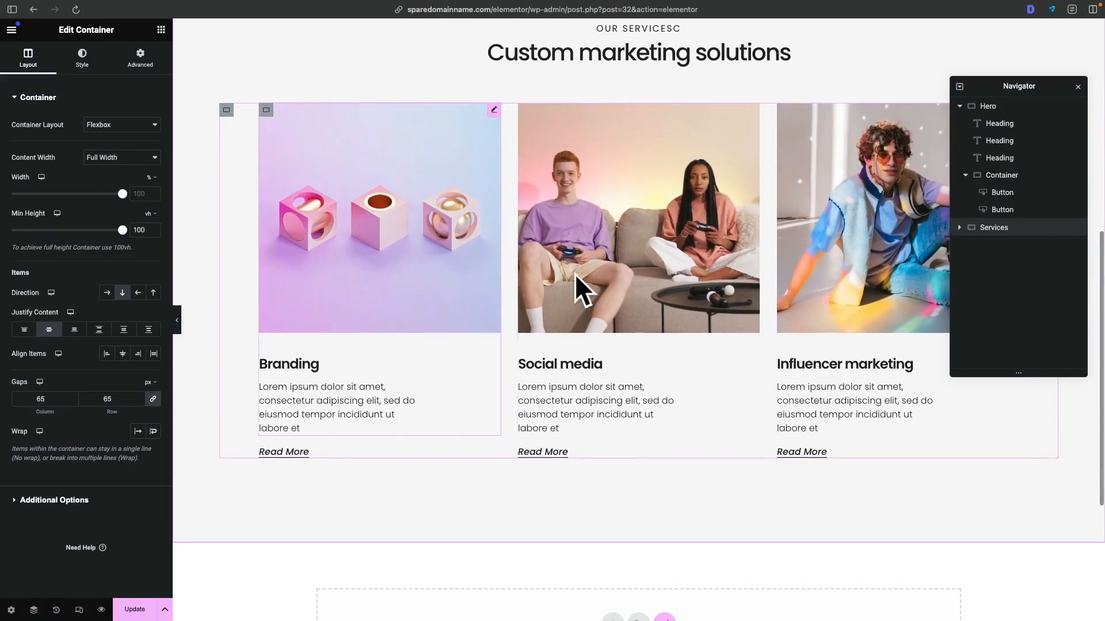
pyautogui.scroll(3, 631, 211)
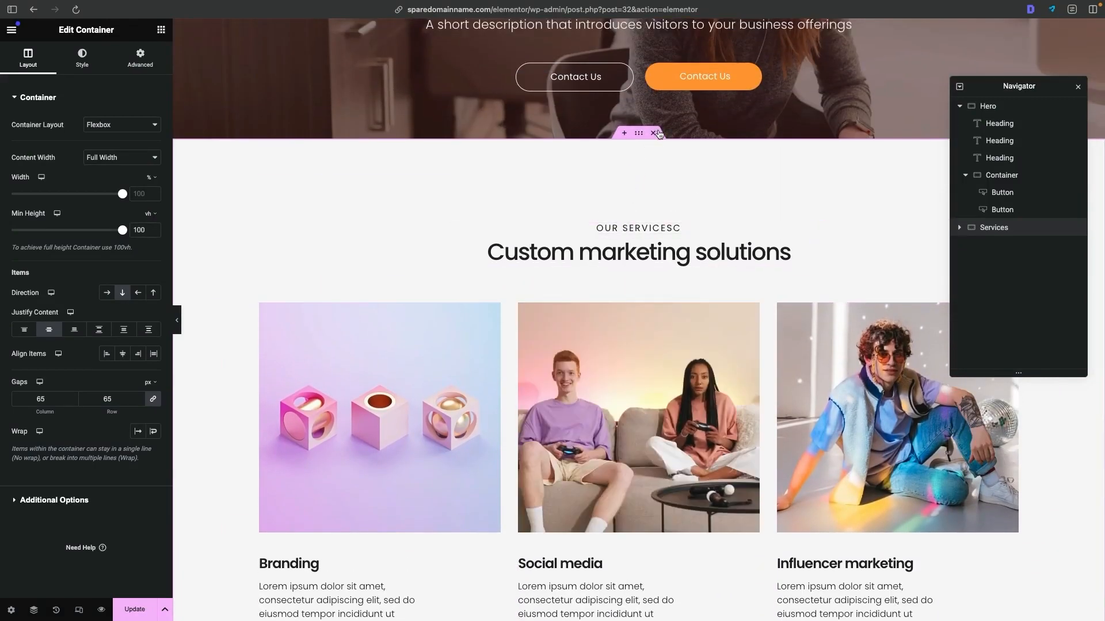
pyautogui.scroll(4, 656, 190)
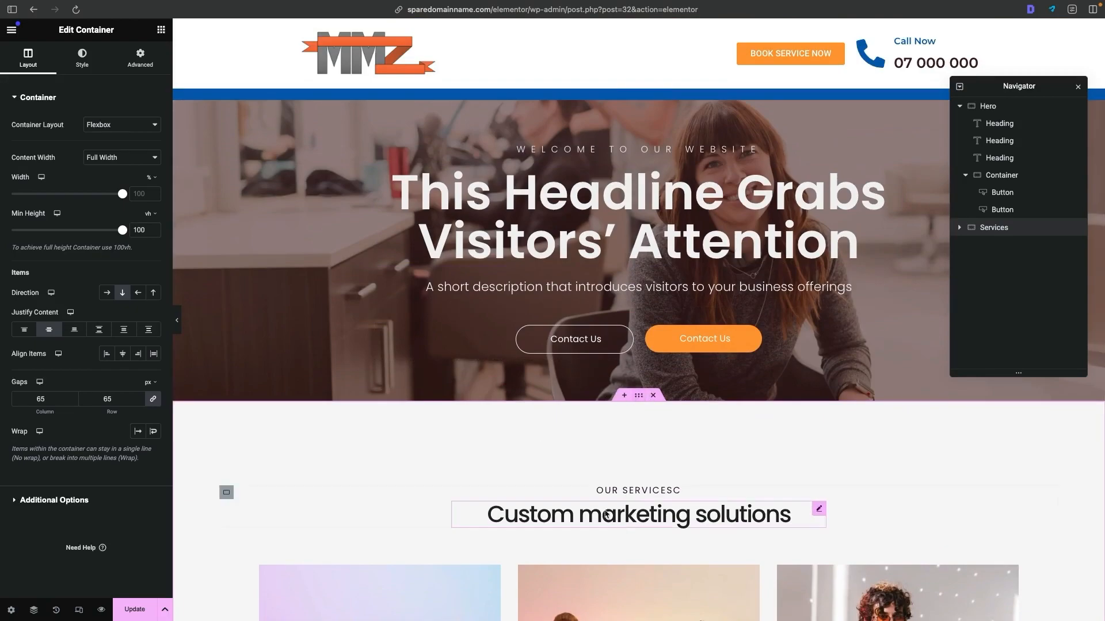
# - Set the Services container's top and bottom padding to 0, keeping the side padding at 5%
pyautogui.click(138, 53)
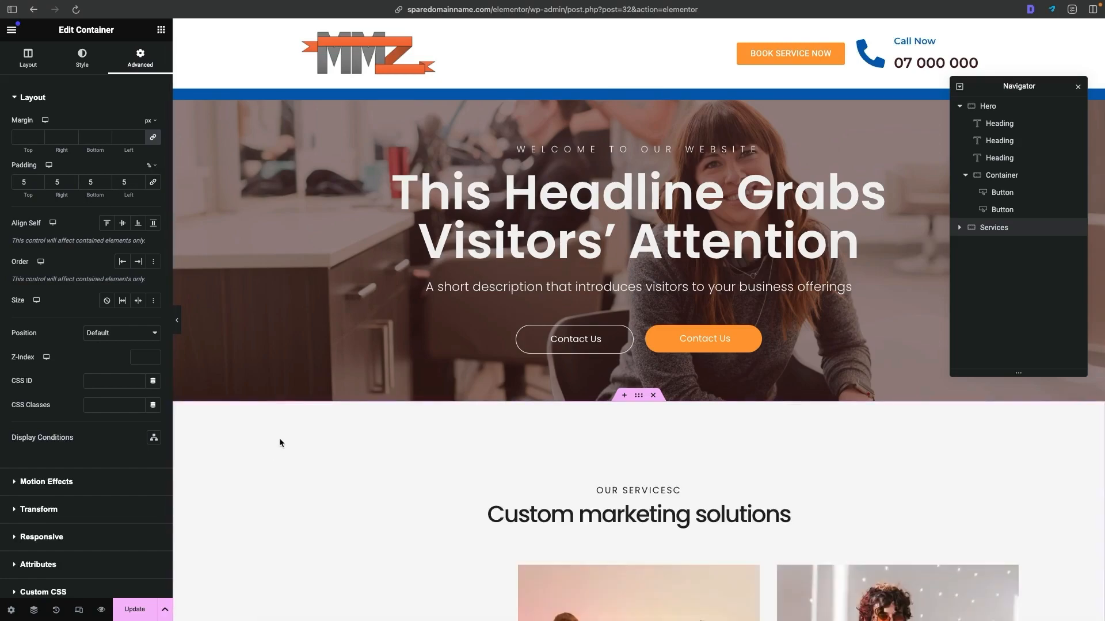
pyautogui.scroll(-5, 235, 449)
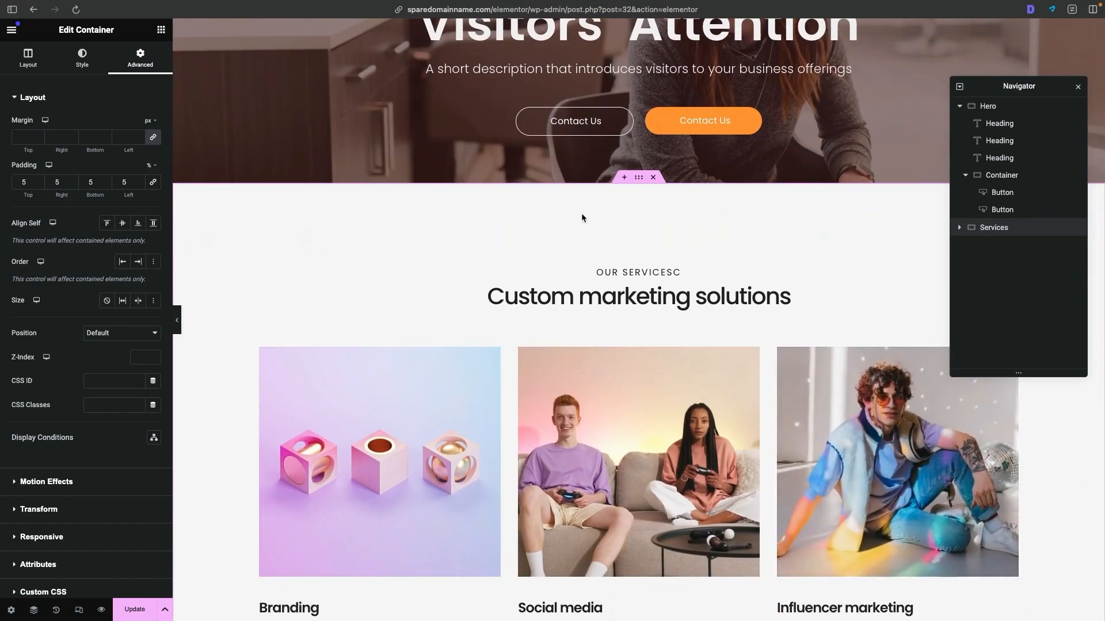
pyautogui.scroll(-10, 603, 201)
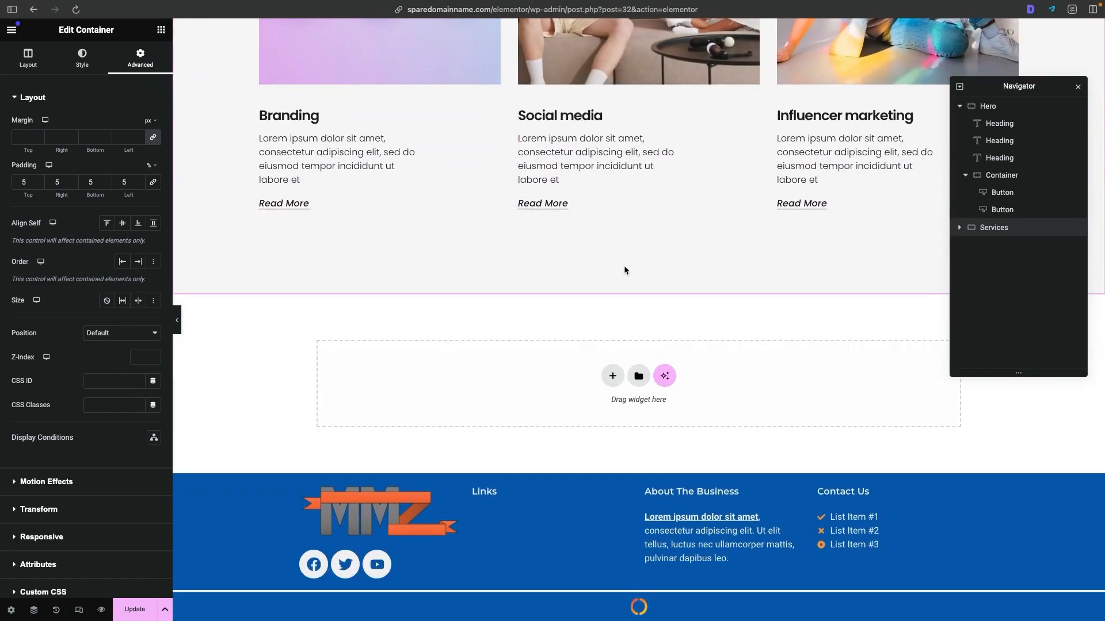
pyautogui.scroll(7, 627, 261)
pyautogui.scroll(3, 627, 261)
pyautogui.click(29, 185)
pyautogui.press('Down')
pyautogui.press('Down')
pyautogui.press('Down')
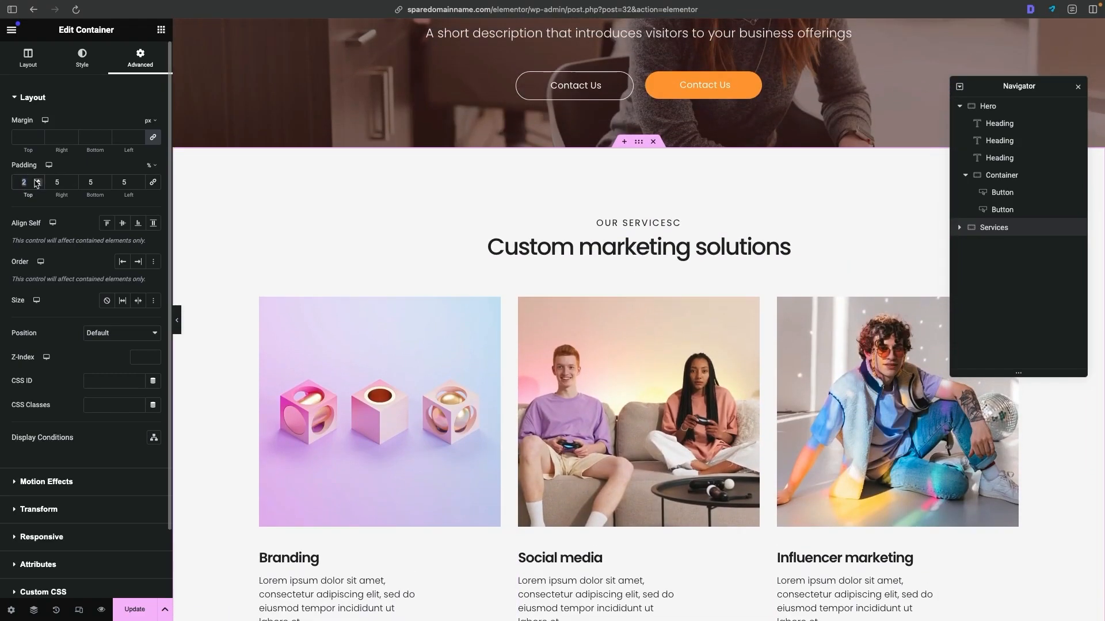
pyautogui.write('0')
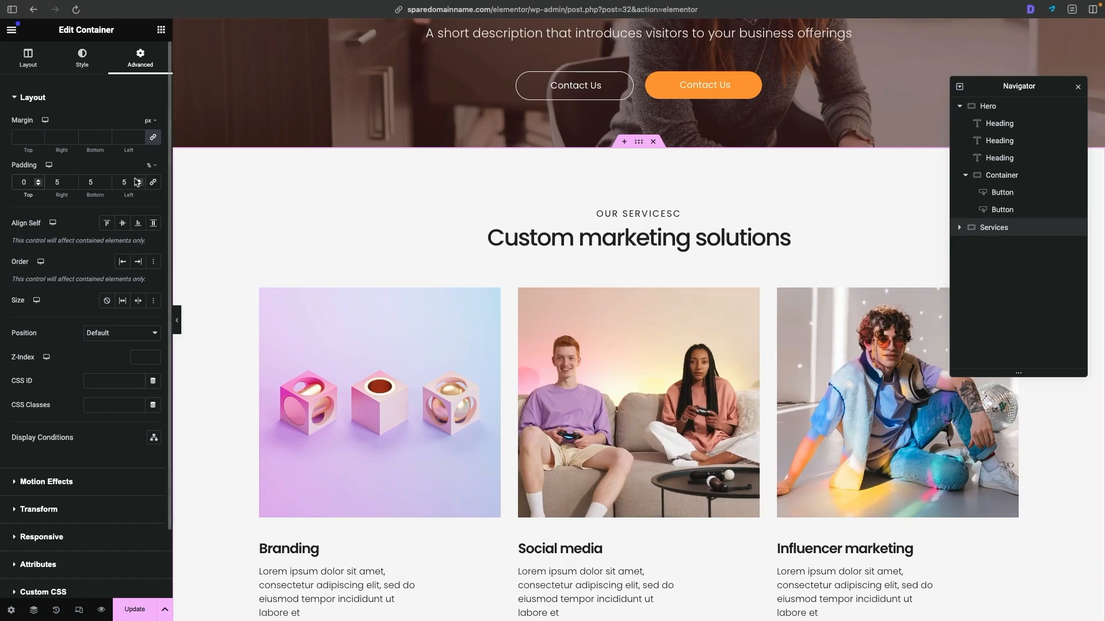
pyautogui.press('Tab')
pyautogui.press('Tab')
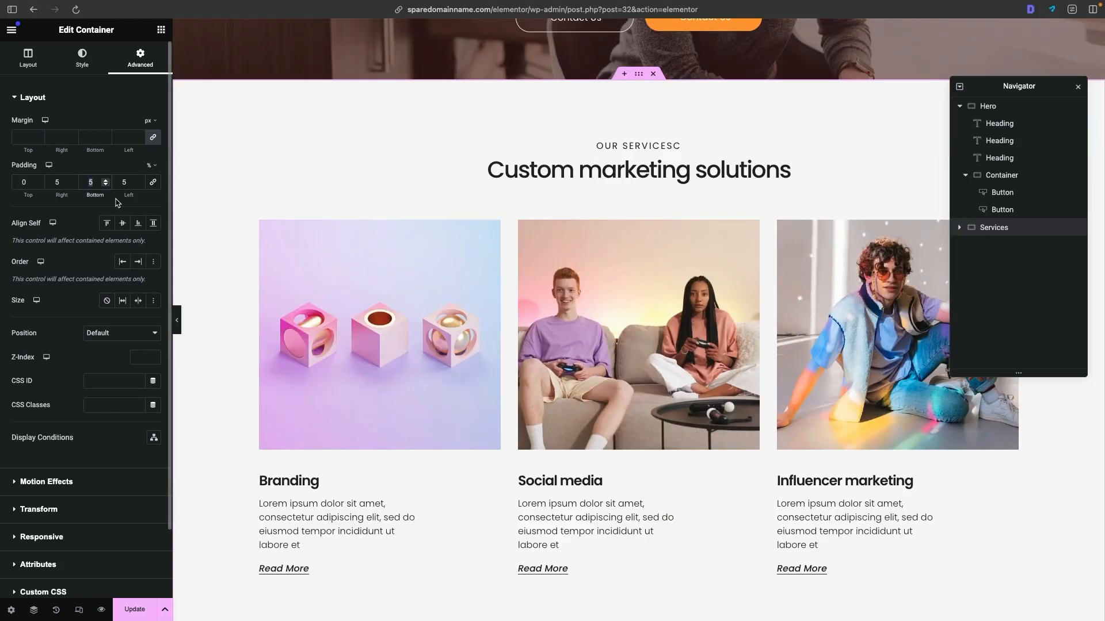
pyautogui.write('0')
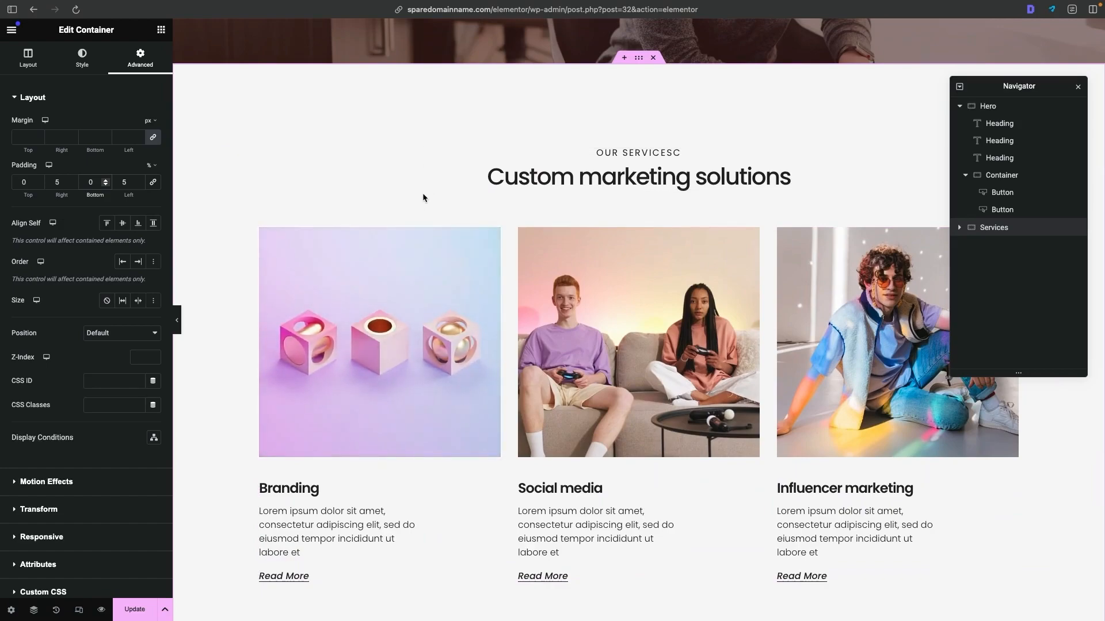
# - Set the Services container's minimum height to 75 vh
pyautogui.scroll(-3, 581, 368)
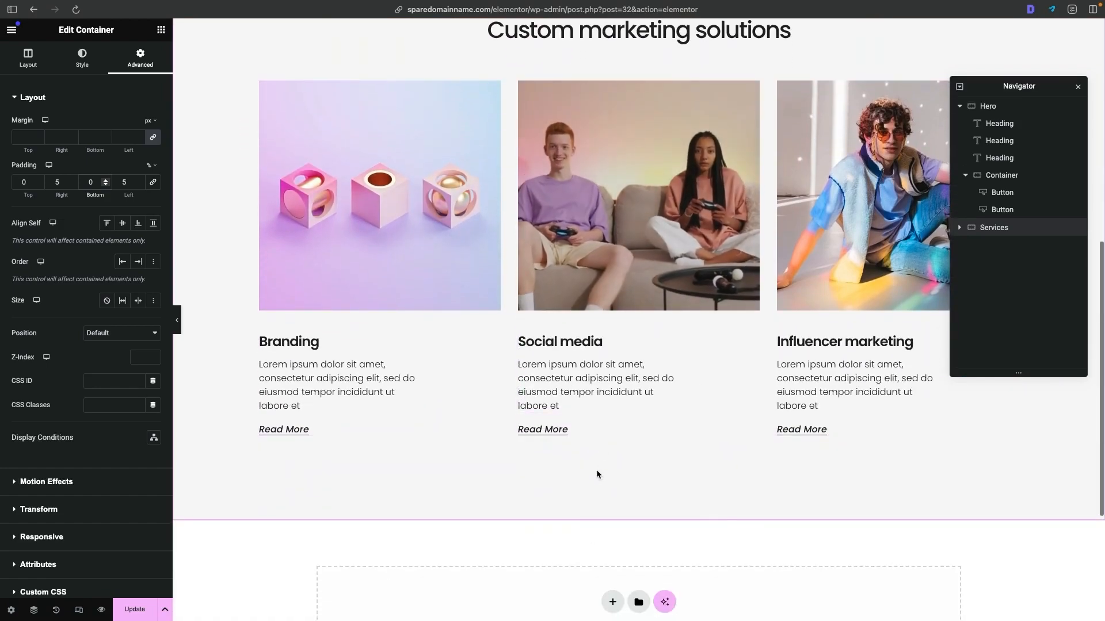
pyautogui.scroll(3, 620, 445)
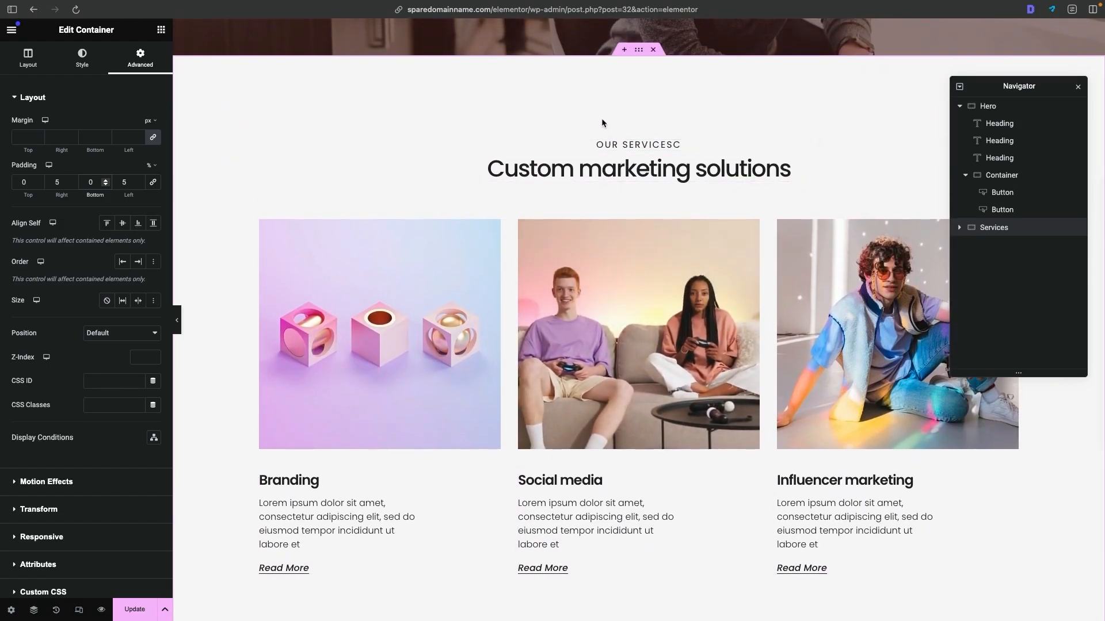
pyautogui.click(333, 198)
pyautogui.scroll(-1, 333, 198)
pyautogui.scroll(1, 332, 197)
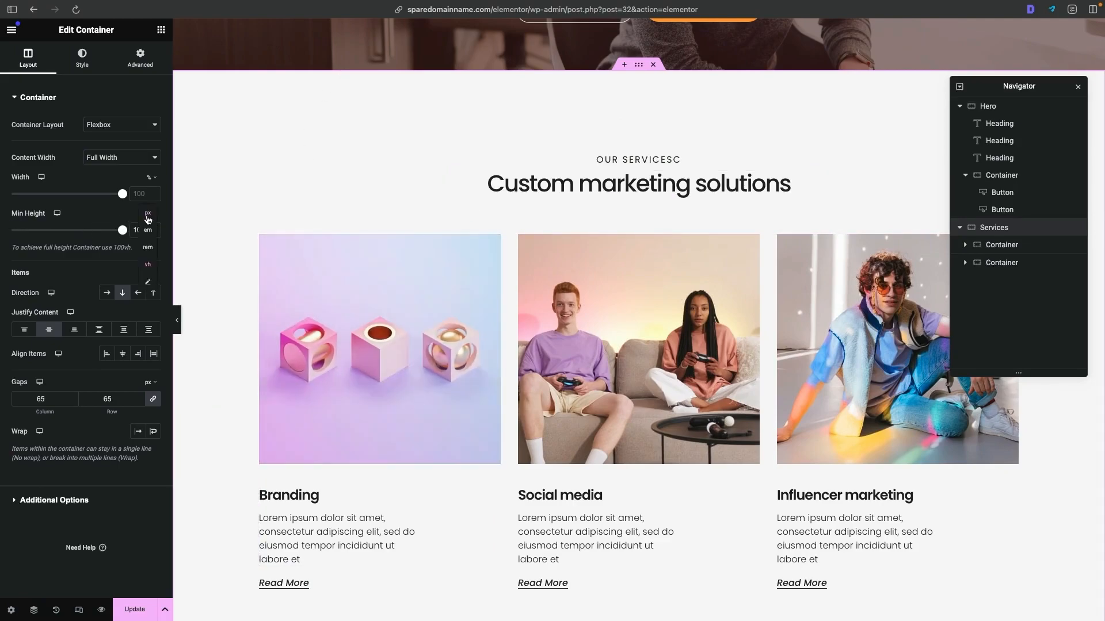
pyautogui.click(150, 214)
pyautogui.click(147, 224)
pyautogui.press('super+a')
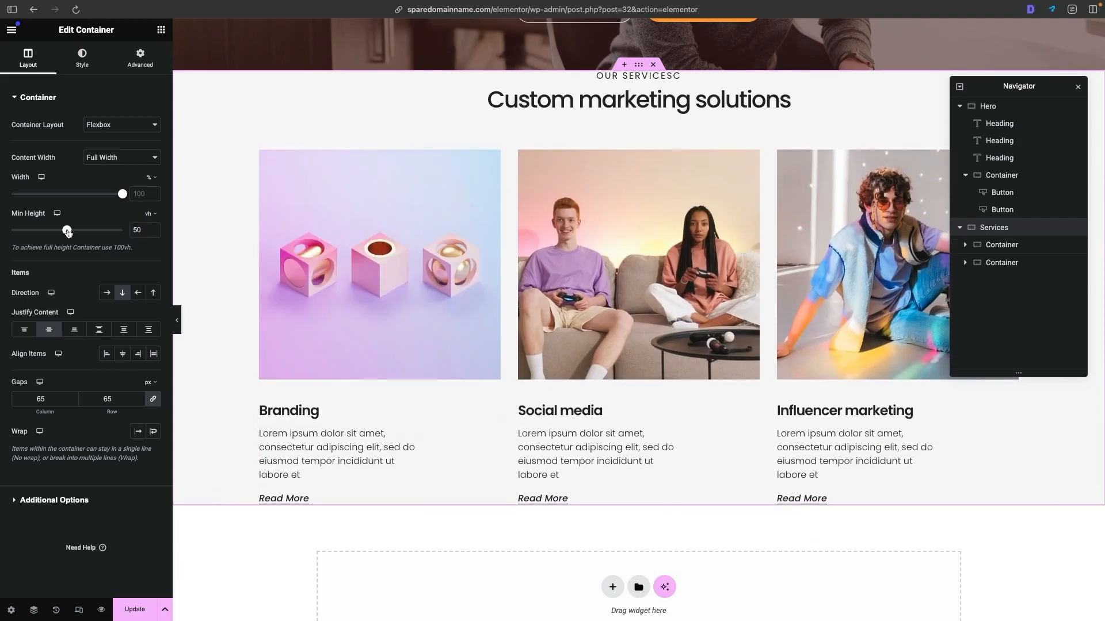
pyautogui.moveTo(90, 232); pyautogui.dragTo(96, 232)
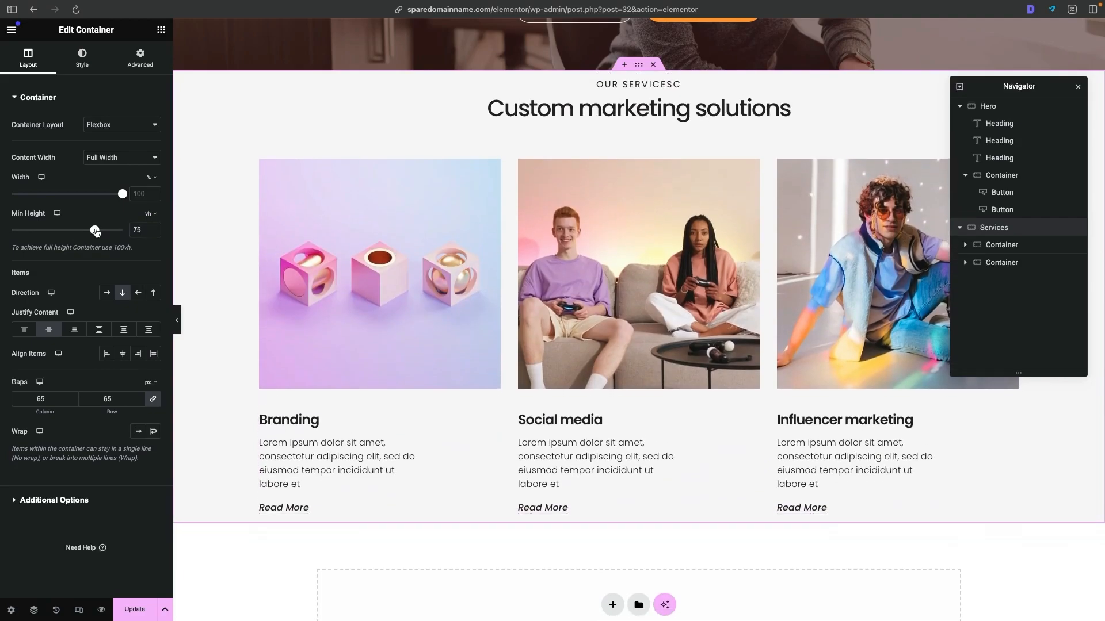
# - Correct the small heading above "Custom marketing solutions" so that it reads "OUR SERVICES"
pyautogui.click(681, 85)
pyautogui.click(111, 142)
pyautogui.press('Right')
pyautogui.press('BackSpace')
pyautogui.click(557, 97)
# - Compare with the reference site's service cards, and replace the Branding card's image with the salon reception photo
pyautogui.scroll(-2, 563, 99)
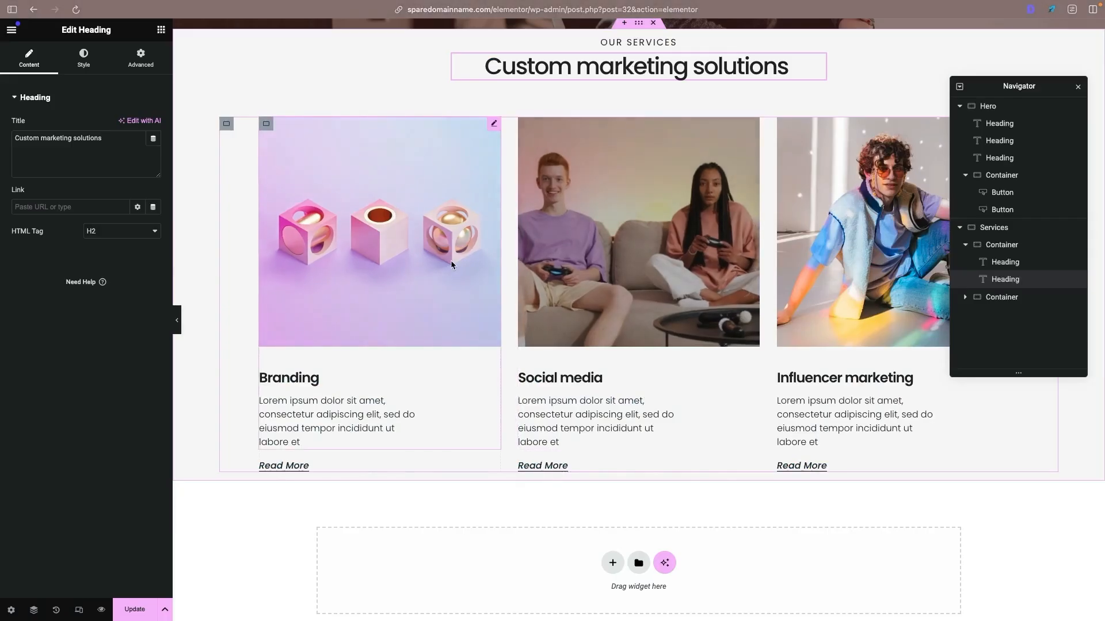
pyautogui.click(450, 260)
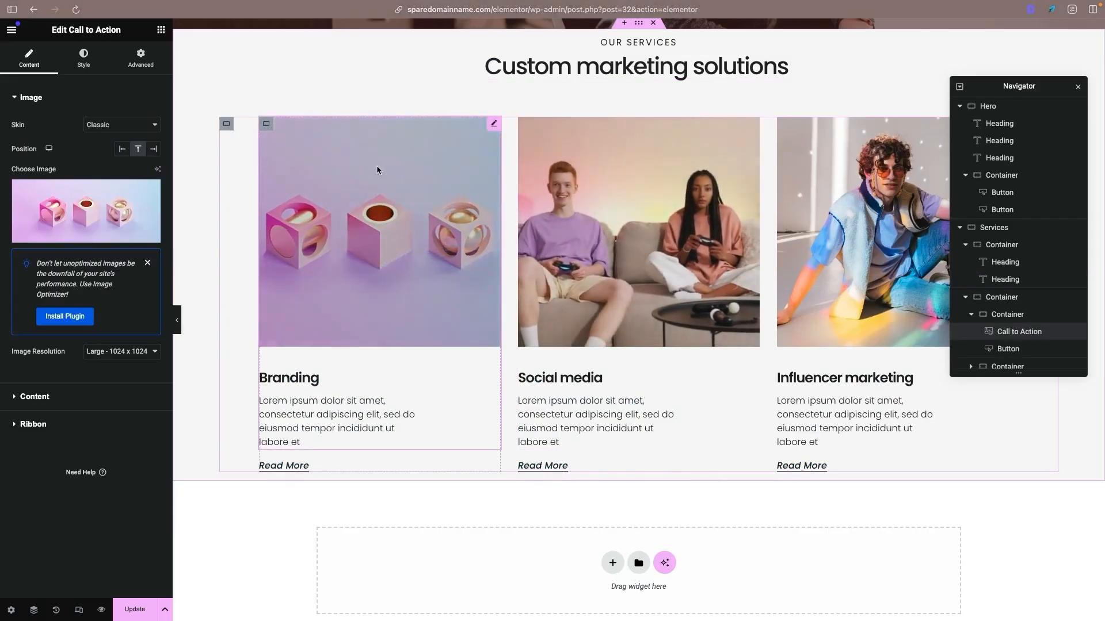
pyautogui.click(84, 210)
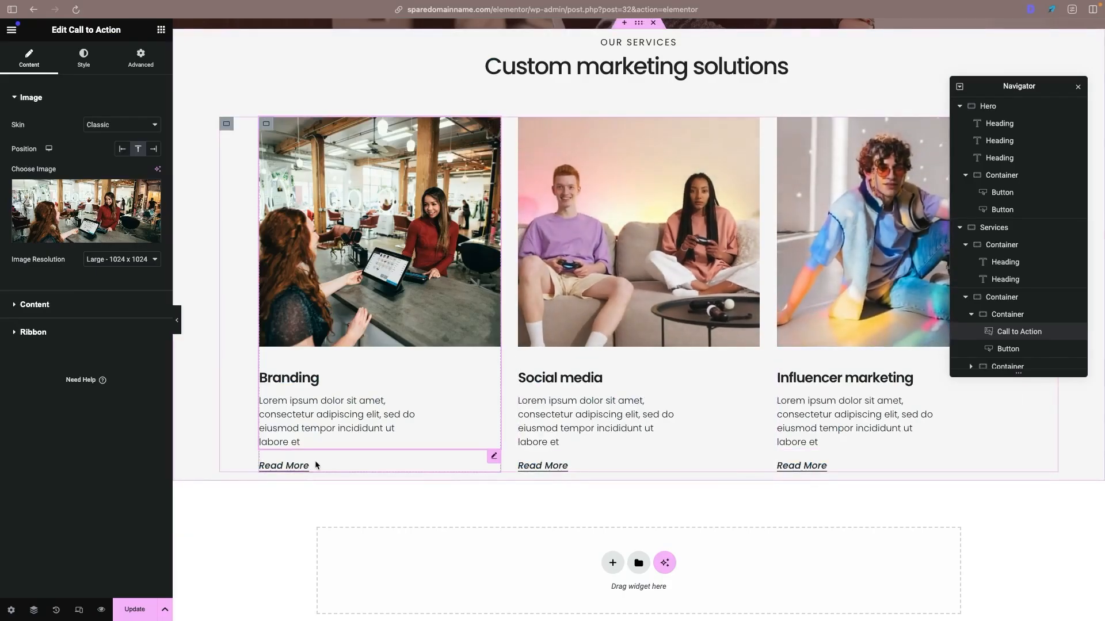
# - Add a Text Editor widget below the "Custom marketing solutions" heading and centre its text
pyautogui.click(315, 465)
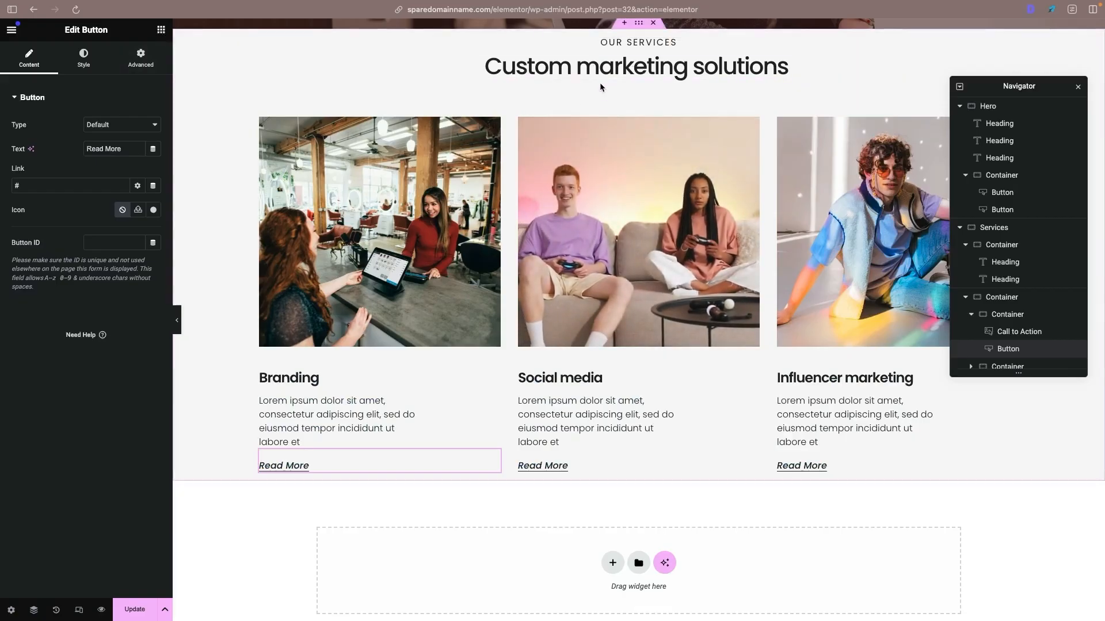
pyautogui.click(162, 31)
pyautogui.moveTo(49, 361); pyautogui.dragTo(621, 73)
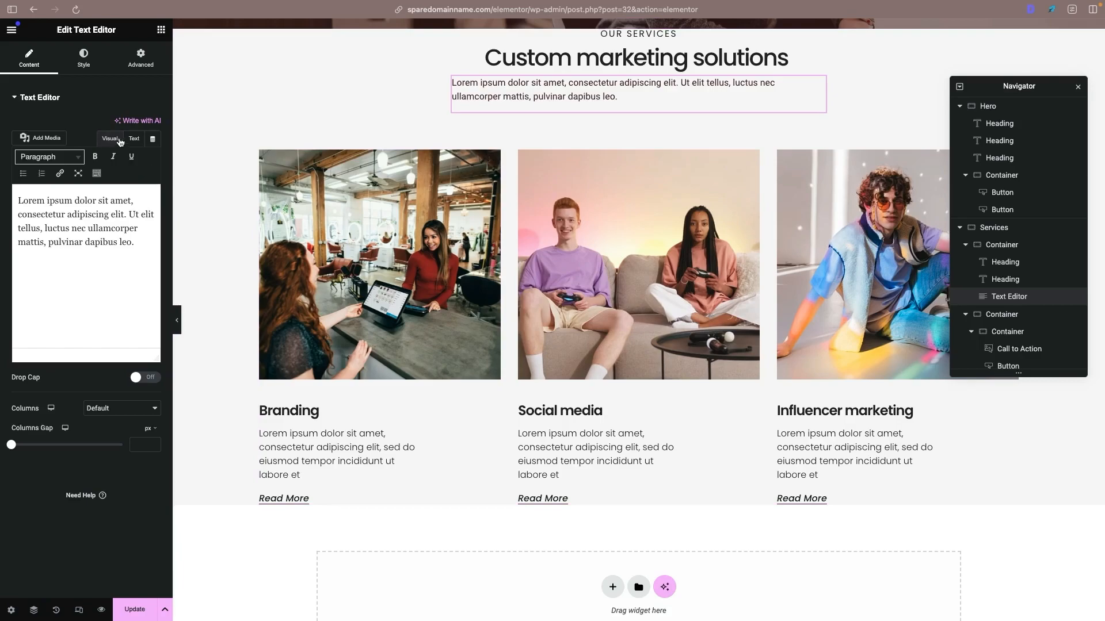
pyautogui.click(85, 60)
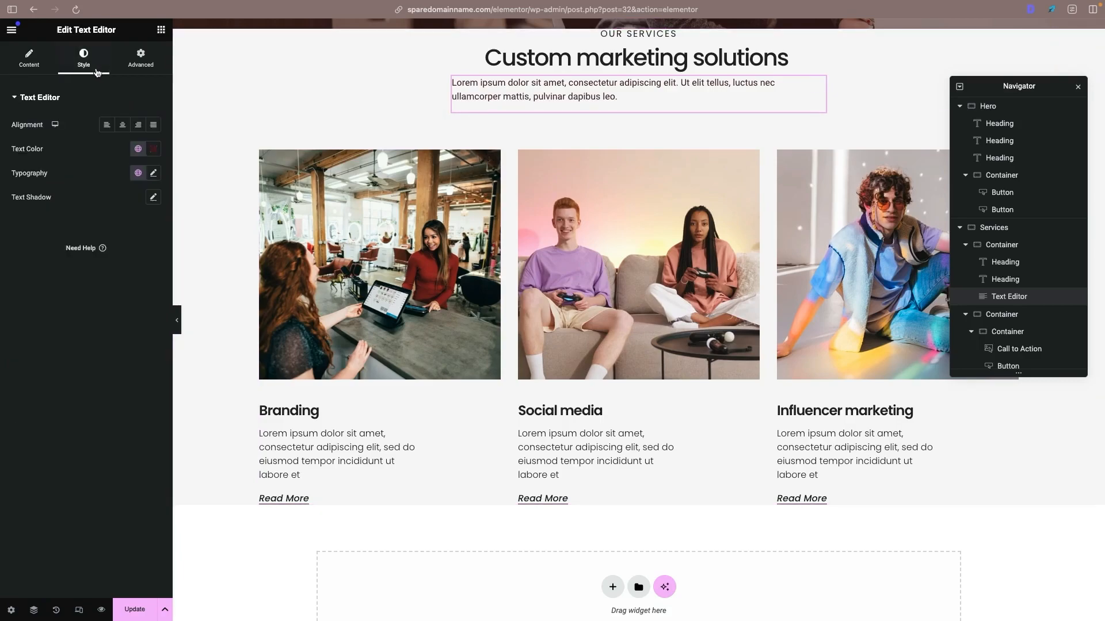
pyautogui.click(123, 125)
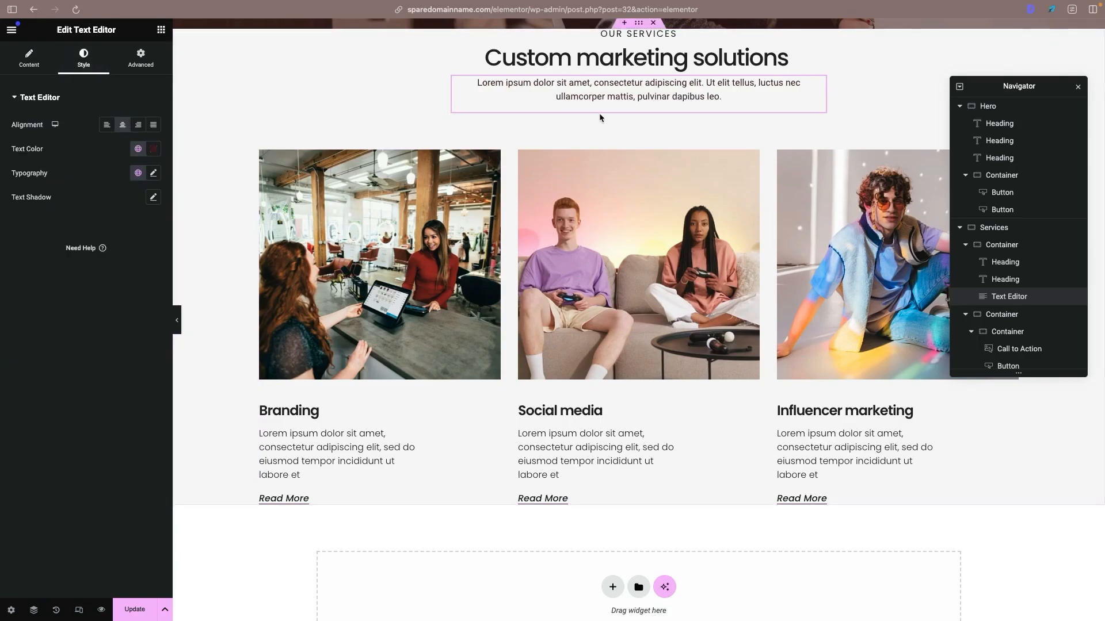
# - Duplicate the container holding the three service cards to create a second row of cards beneath the first
pyautogui.scroll(1, 610, 138)
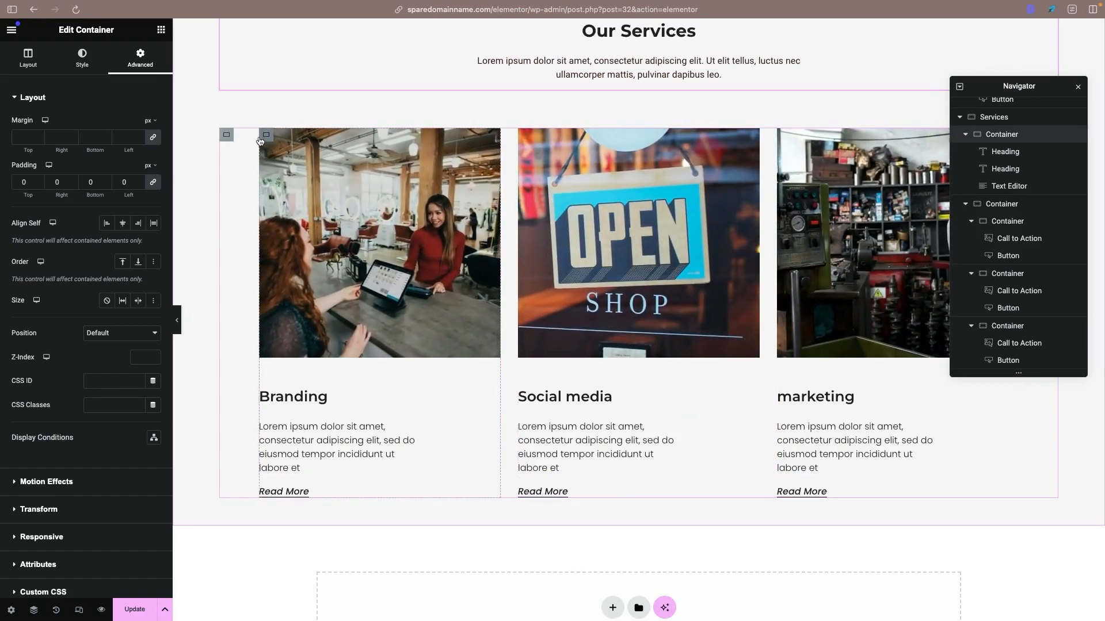
pyautogui.rightClick(226, 139)
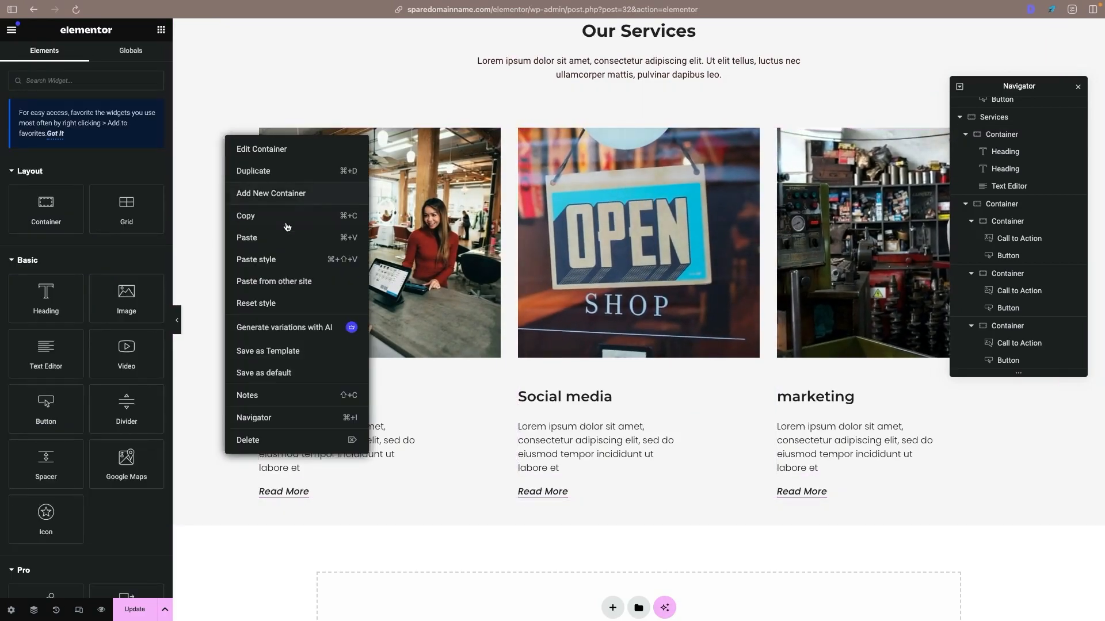
pyautogui.click(280, 171)
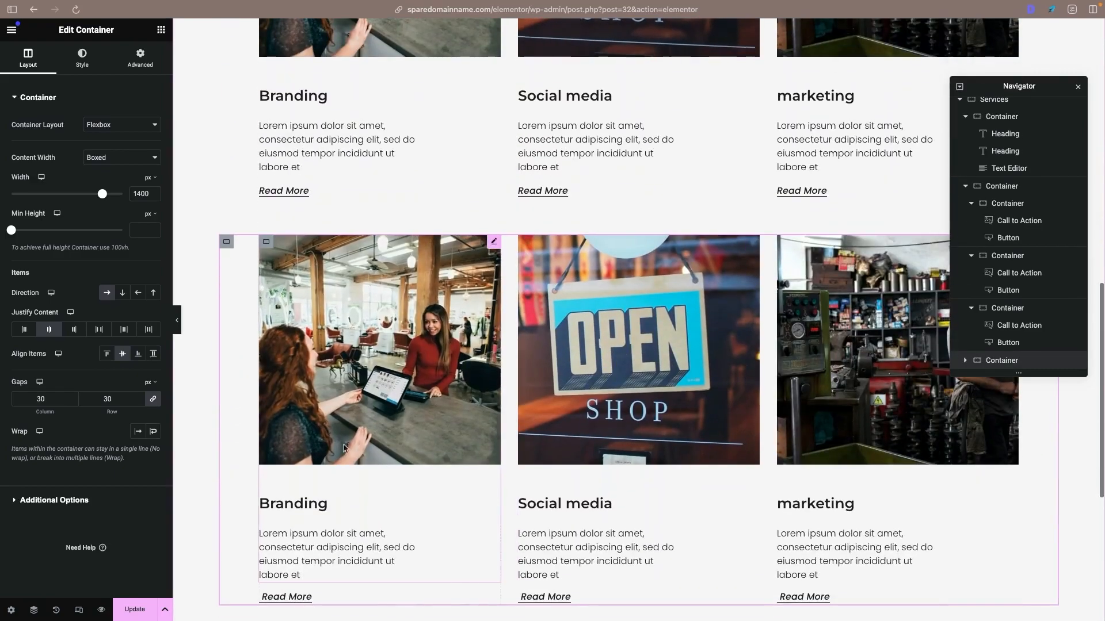
pyautogui.scroll(5, 786, 395)
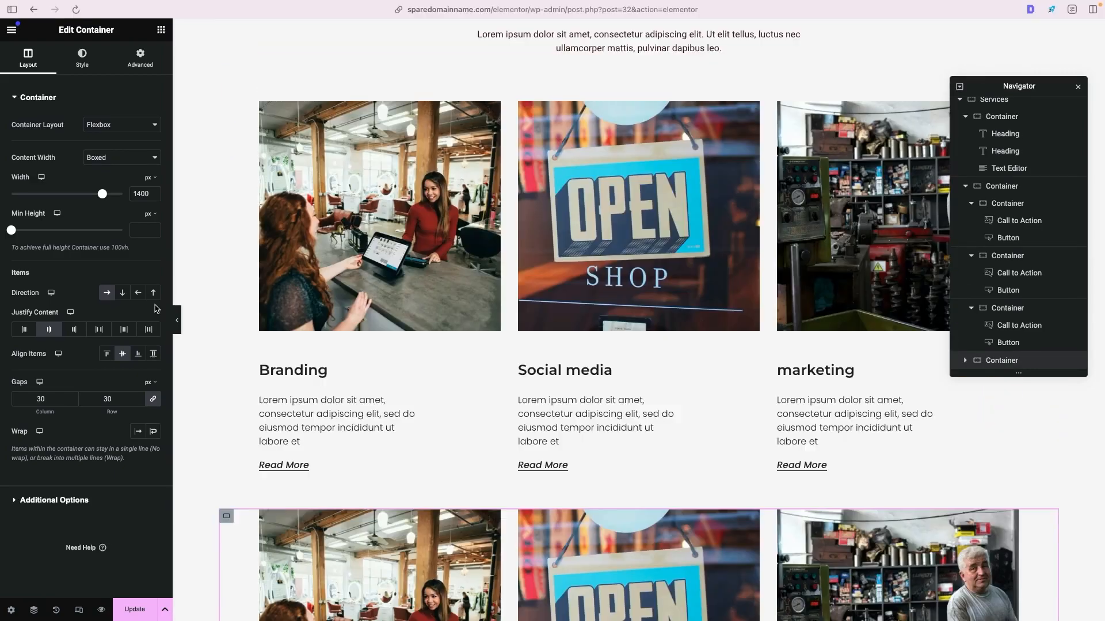
# - Try moving the hero's orange Contact Us button between the Services headings in the Navigator, and return it to the hero's button container
pyautogui.scroll(8, 997, 147)
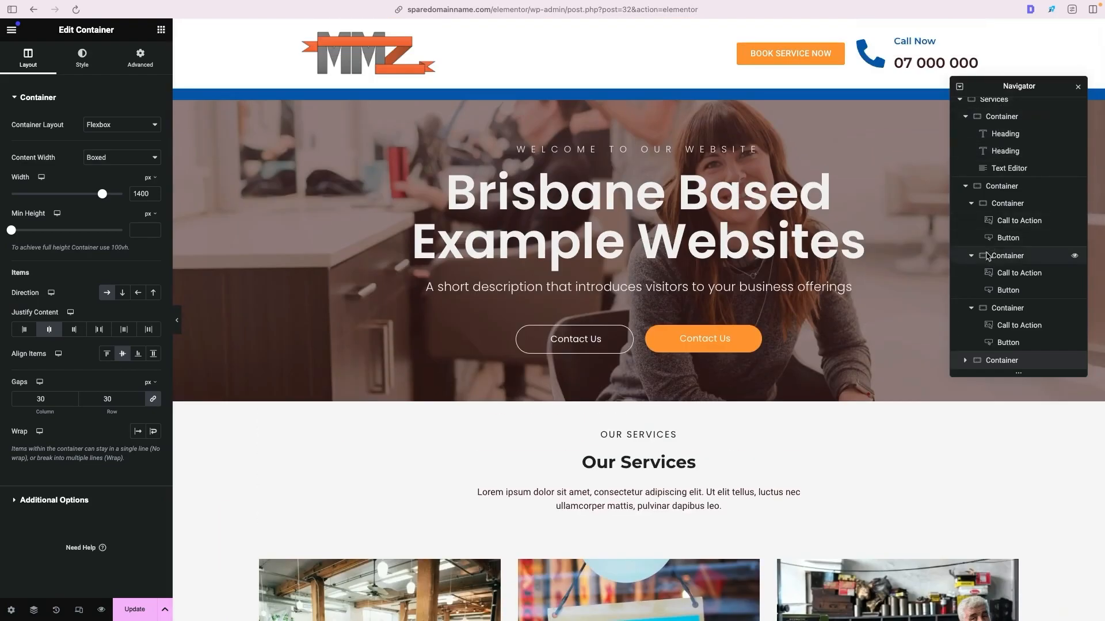
pyautogui.scroll(3, 1019, 150)
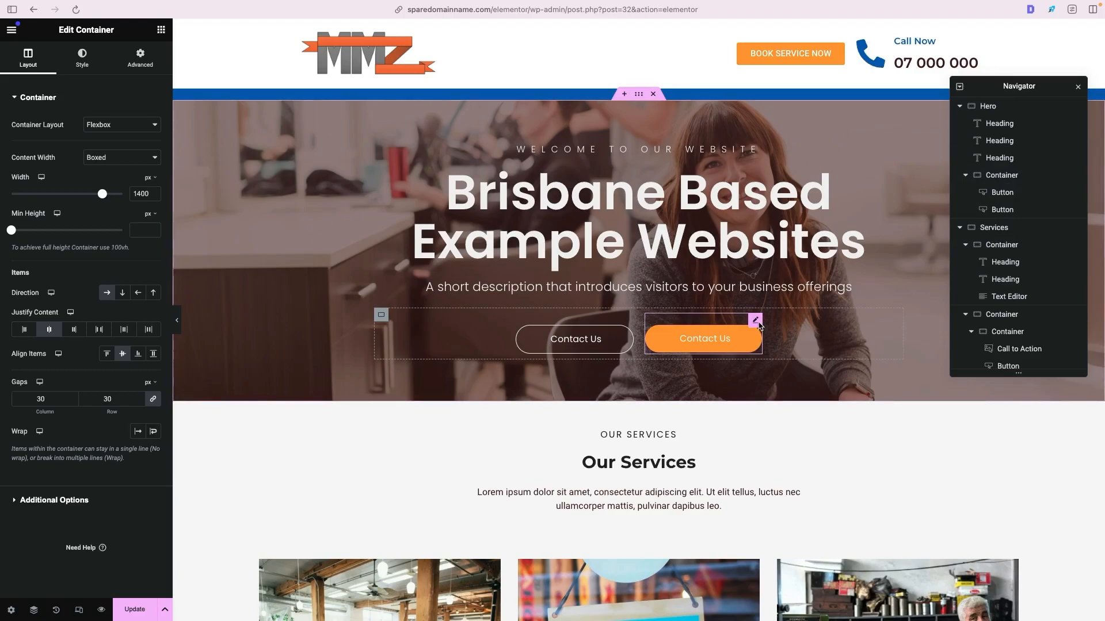
pyautogui.click(756, 321)
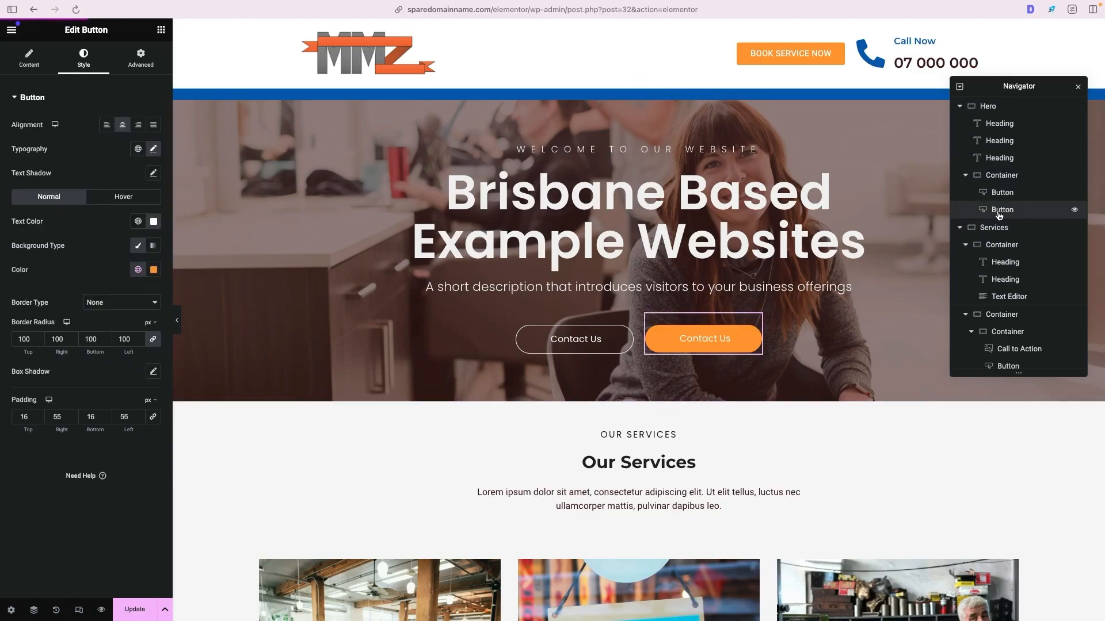
pyautogui.moveTo(1000, 214); pyautogui.dragTo(713, 328)
pyautogui.moveTo(1012, 212); pyautogui.dragTo(1021, 271)
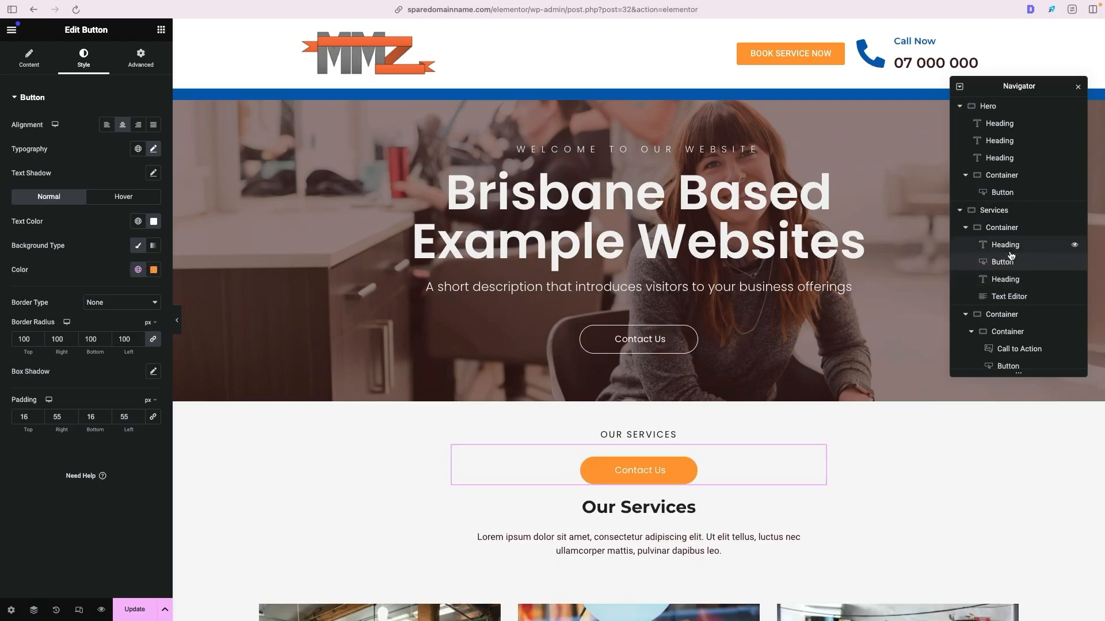
pyautogui.moveTo(1019, 267); pyautogui.dragTo(1015, 214)
pyautogui.rightClick(1016, 214)
pyautogui.click(1002, 192)
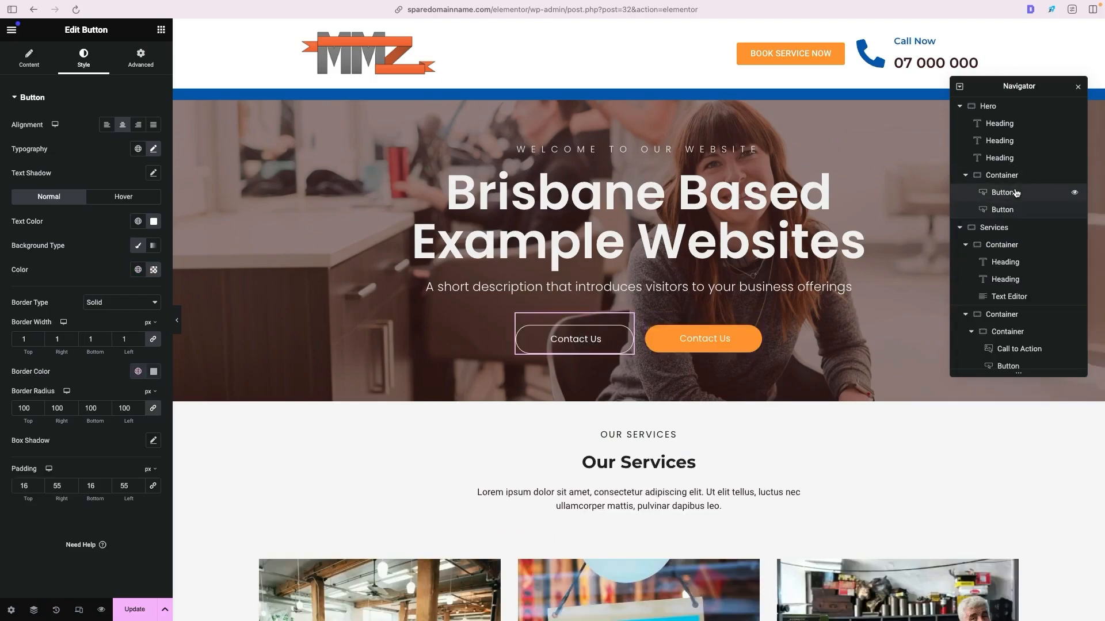
# - Collapse the hero's button container in the Navigator, try docking the Navigator, and close it
pyautogui.click(966, 176)
pyautogui.moveTo(1047, 85); pyautogui.dragTo(1063, 29)
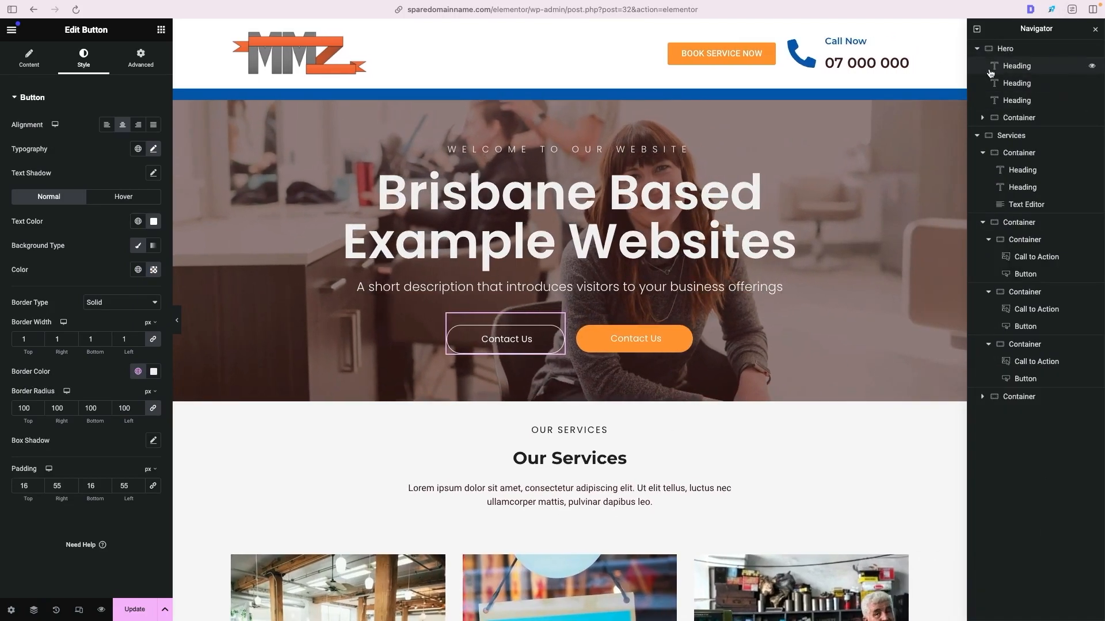
pyautogui.moveTo(1051, 29); pyautogui.dragTo(1038, 102)
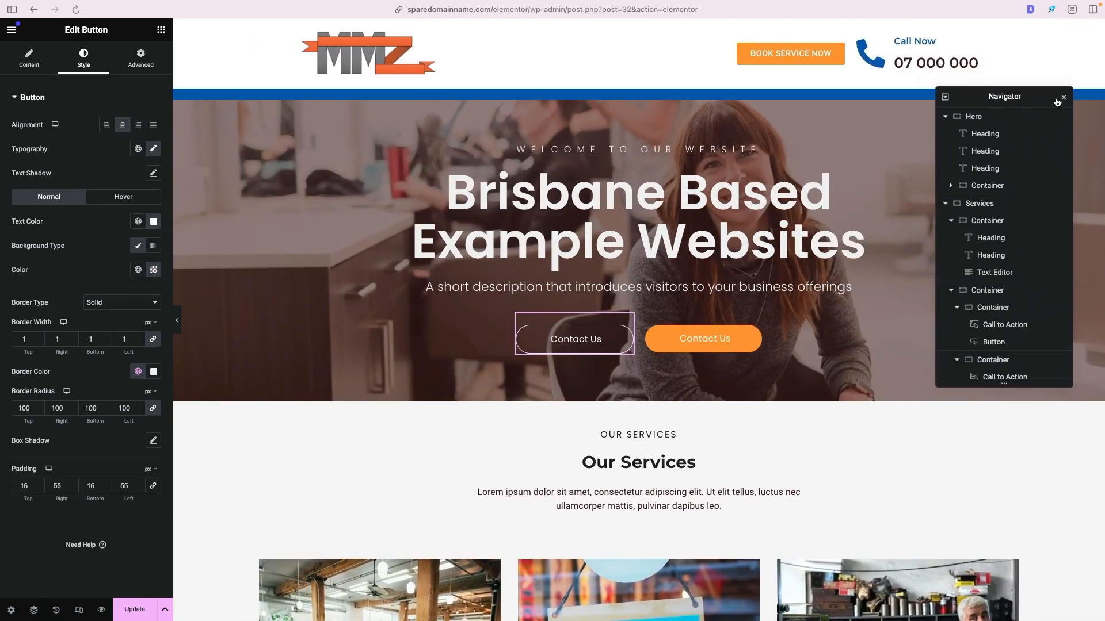
pyautogui.click(1063, 98)
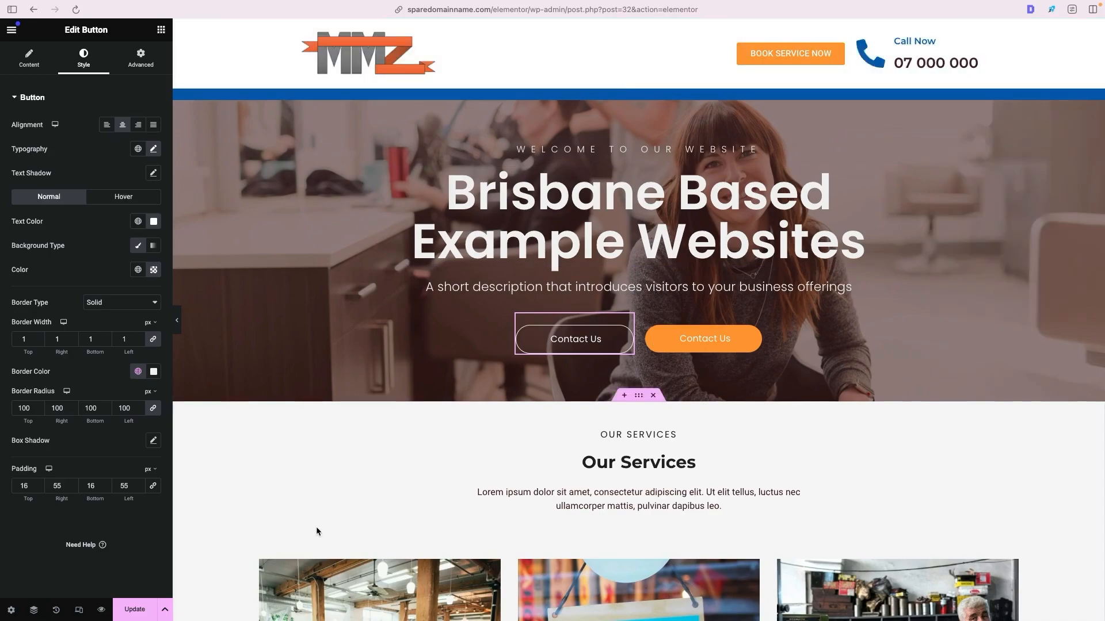
pyautogui.click(35, 614)
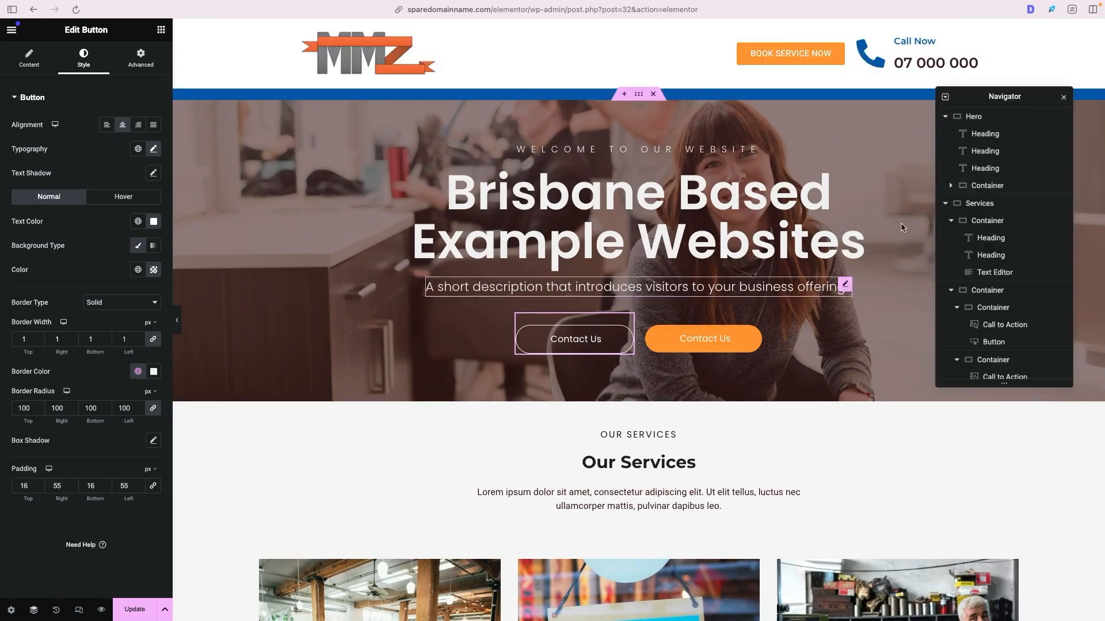
pyautogui.click(1063, 98)
# - Check the reference site's text-and-map section, and add a Flexbox container with two equal columns below the service cards
pyautogui.scroll(-10, 793, 282)
pyautogui.scroll(-7, 792, 282)
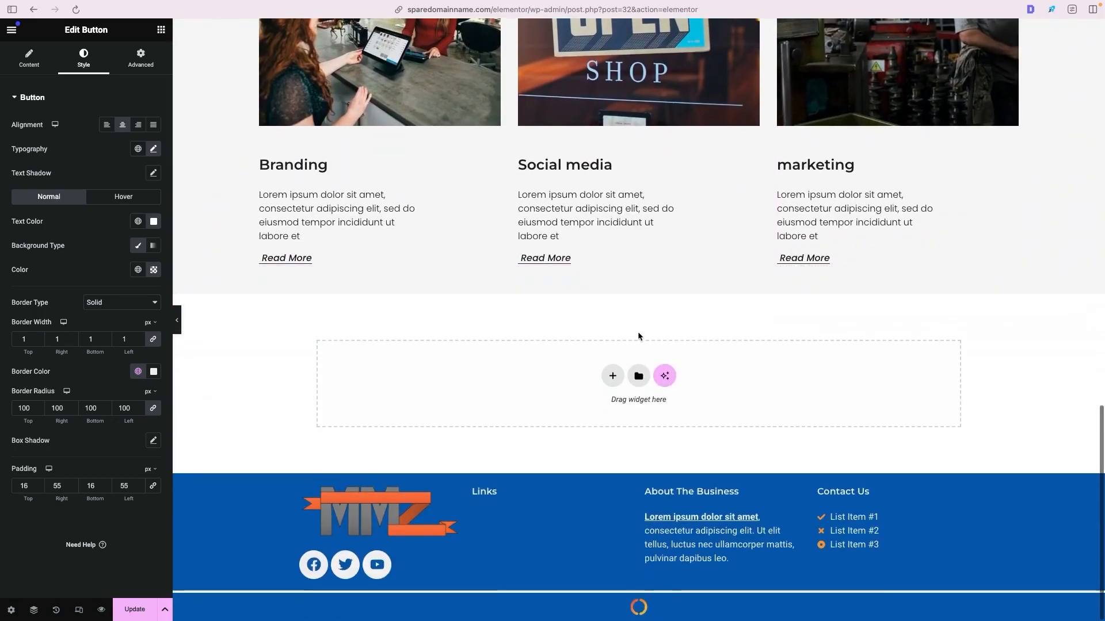
pyautogui.click(612, 376)
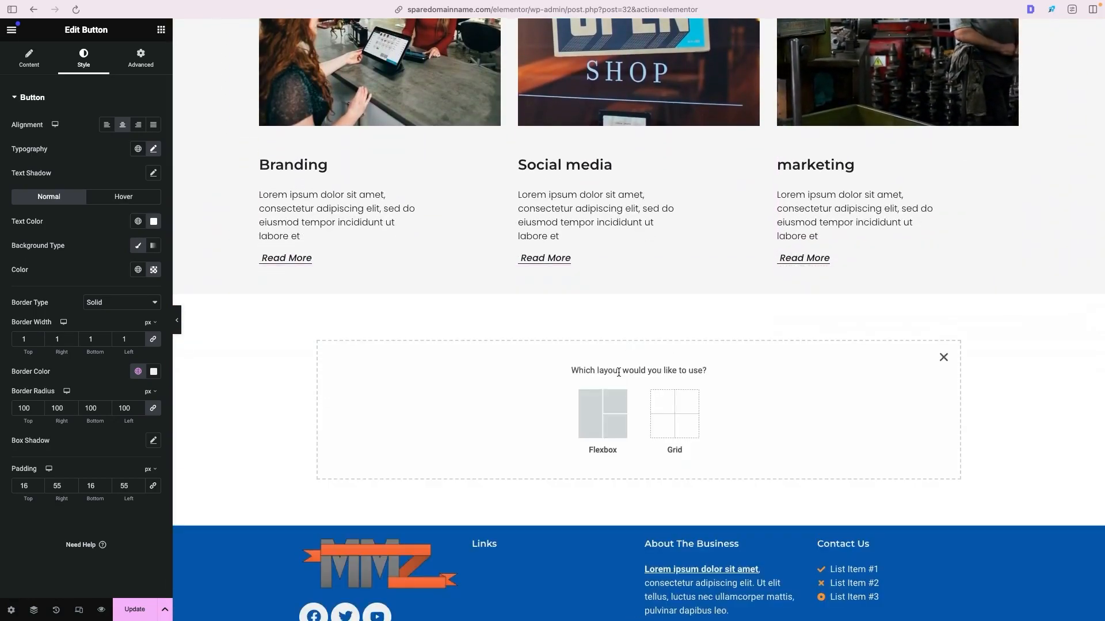
pyautogui.click(596, 425)
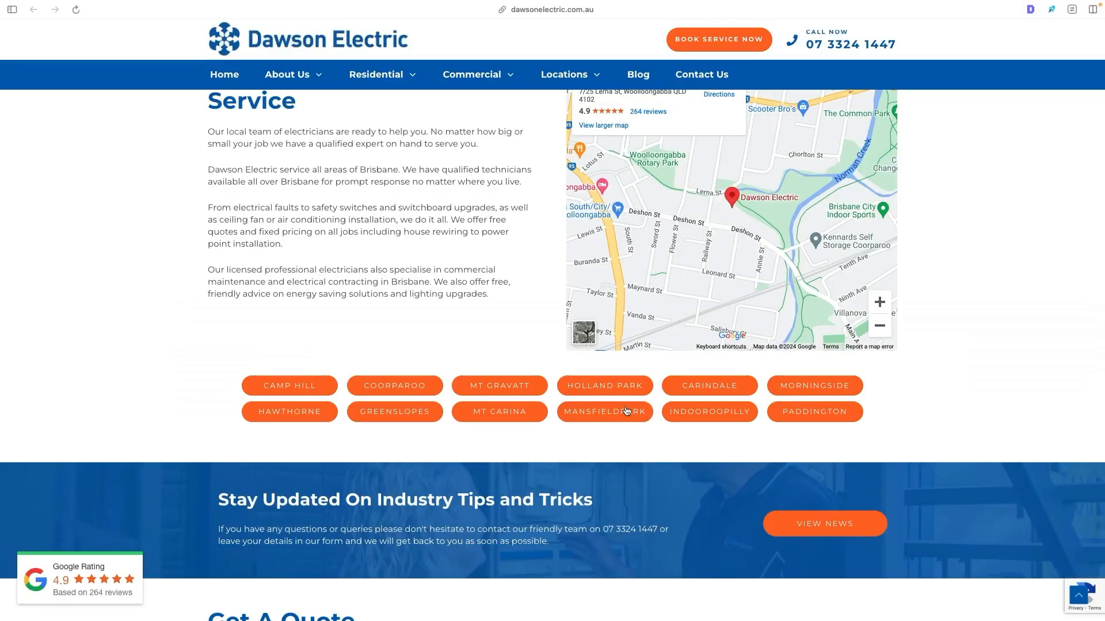
pyautogui.scroll(3, 509, 299)
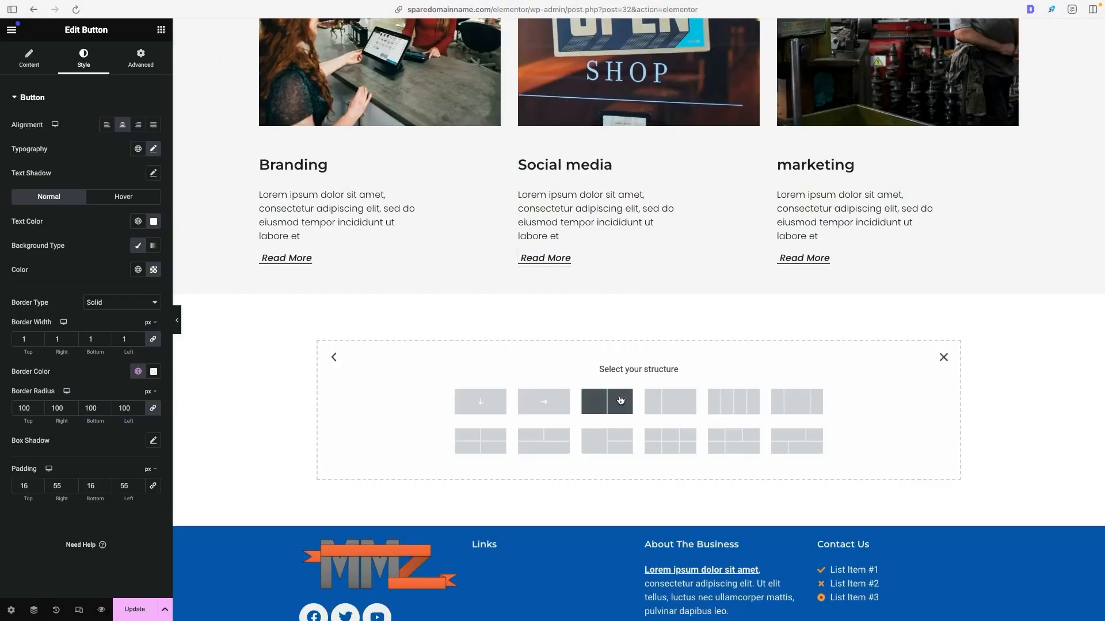
pyautogui.click(627, 395)
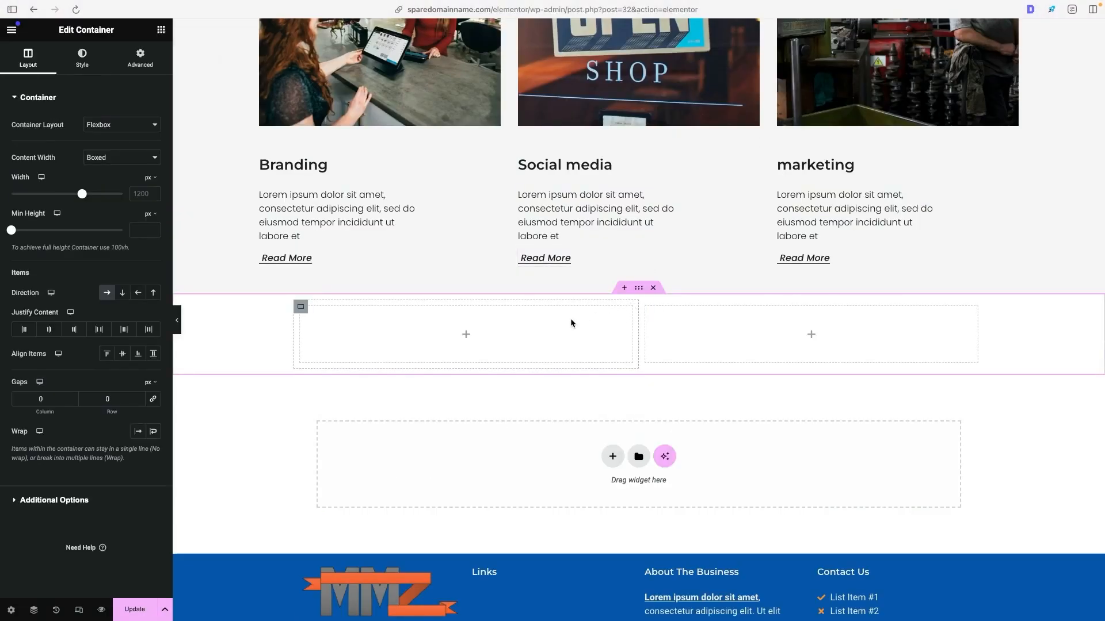
# - Place a Heading widget with a Text Editor widget beneath it in the new section's first column
pyautogui.click(162, 30)
pyautogui.moveTo(41, 291); pyautogui.dragTo(449, 329)
pyautogui.click(161, 29)
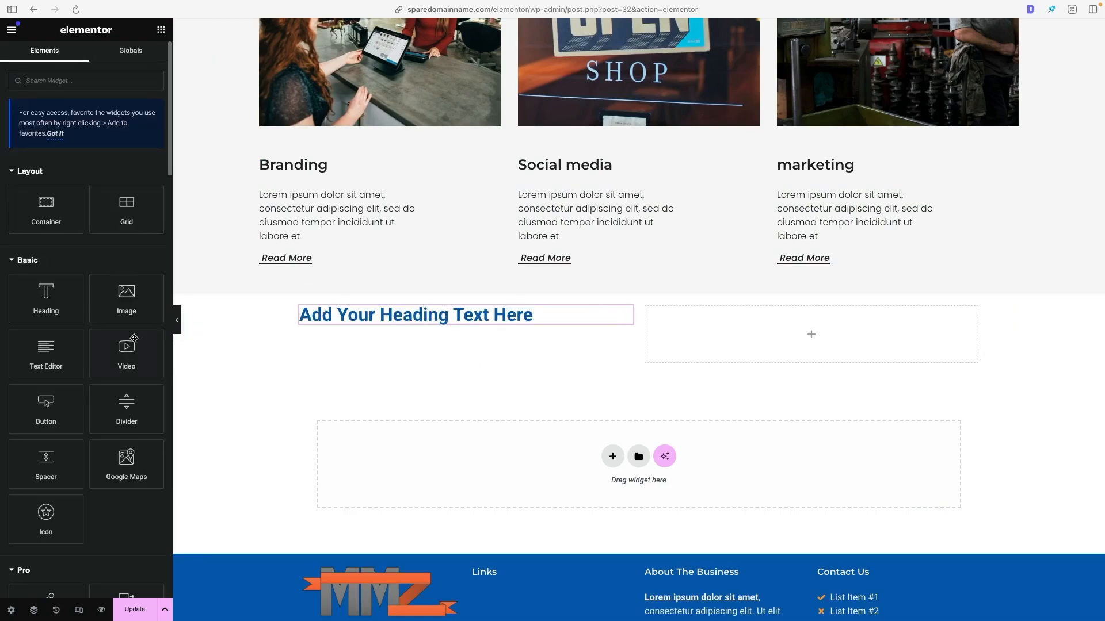
pyautogui.moveTo(46, 354); pyautogui.dragTo(466, 326)
# - Search the widgets for "map" and place a Google Maps widget in the new section's empty second column
pyautogui.click(162, 30)
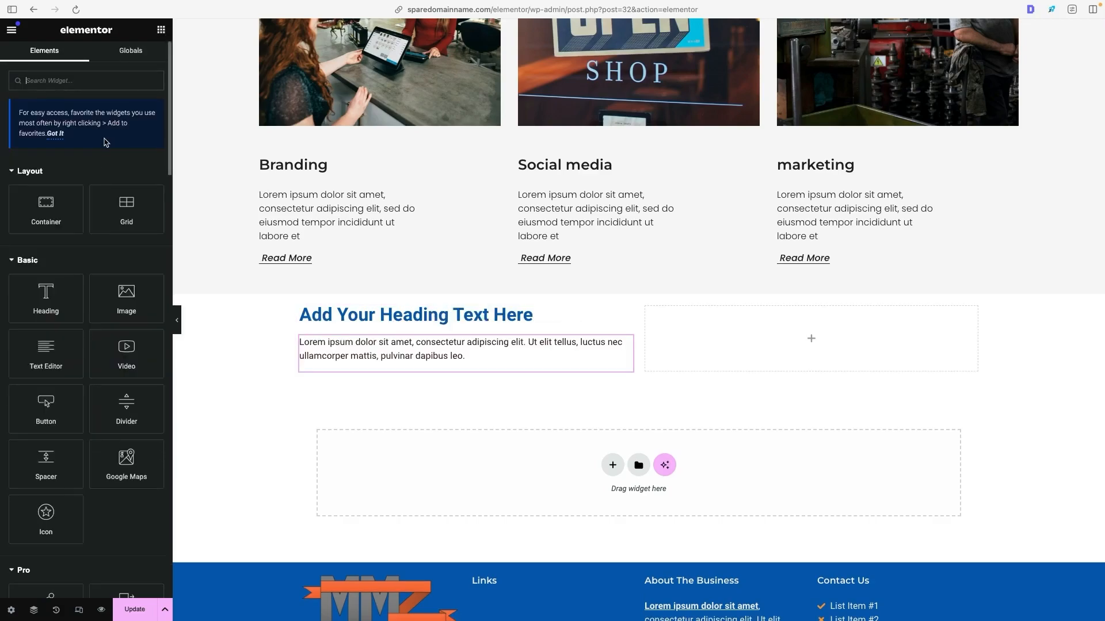
pyautogui.write('map')
pyautogui.moveTo(46, 178); pyautogui.dragTo(749, 340)
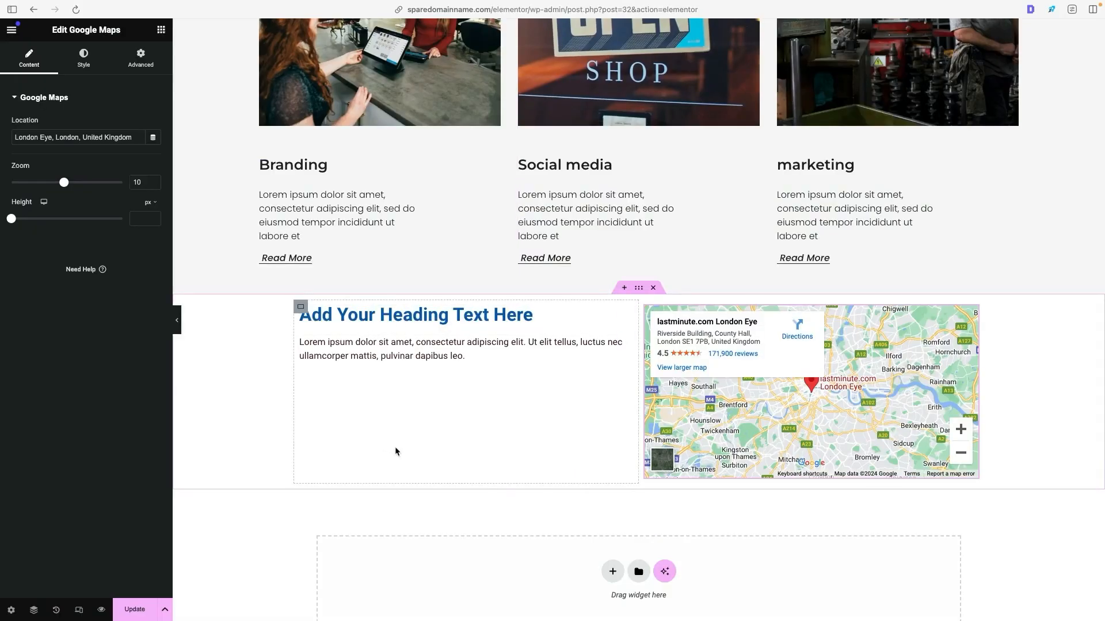
# - Set the map section container's padding to 3% at the top and bottom and 0 at the sides
pyautogui.click(644, 291)
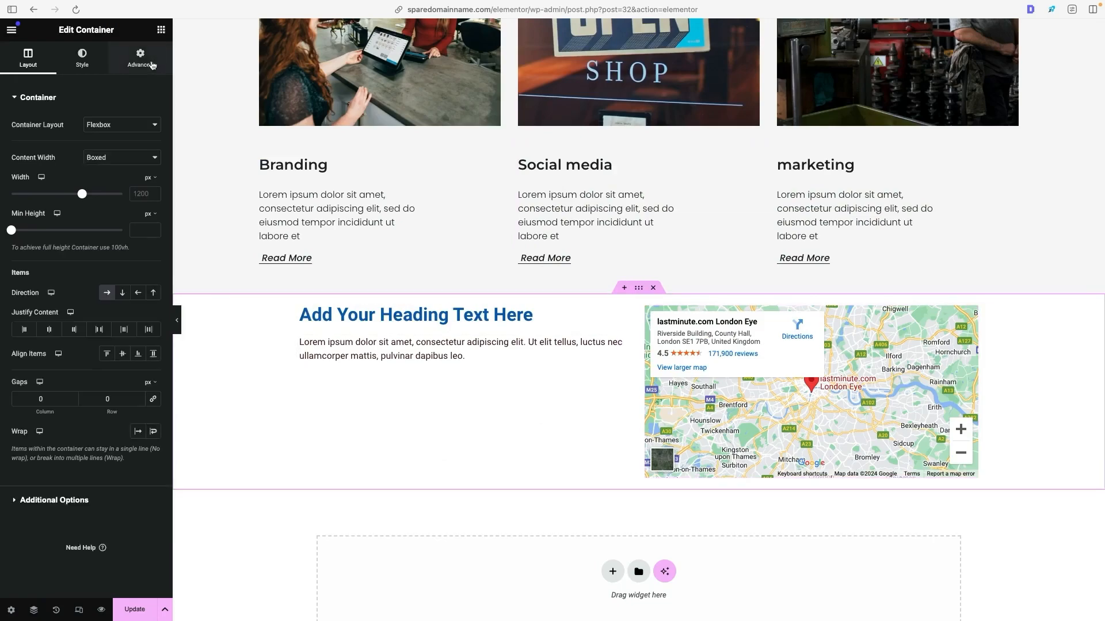
pyautogui.click(152, 64)
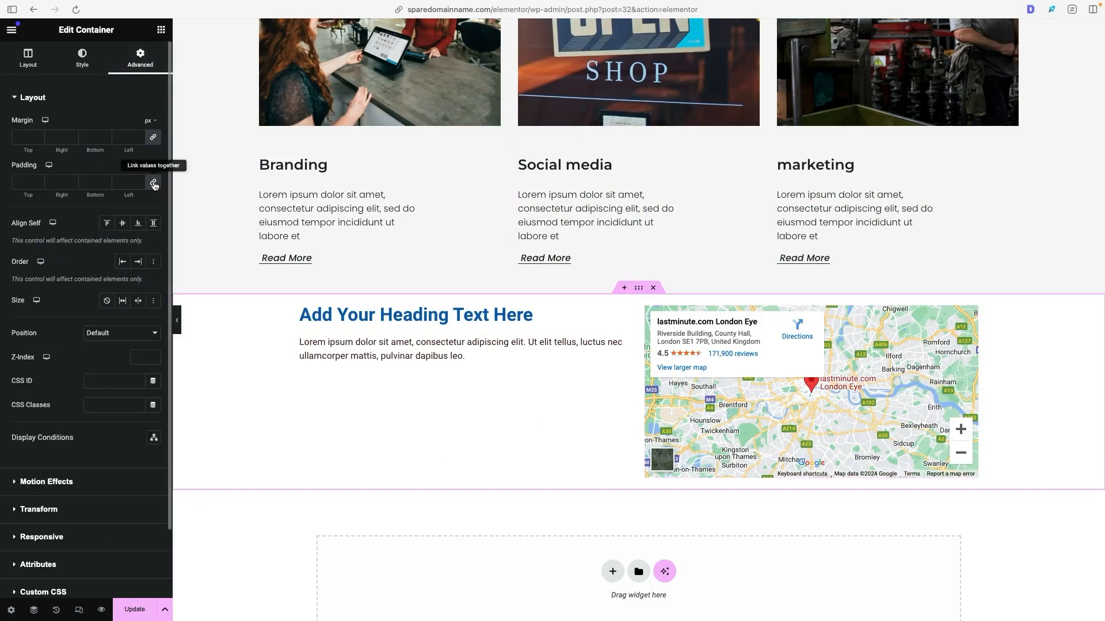
pyautogui.click(154, 184)
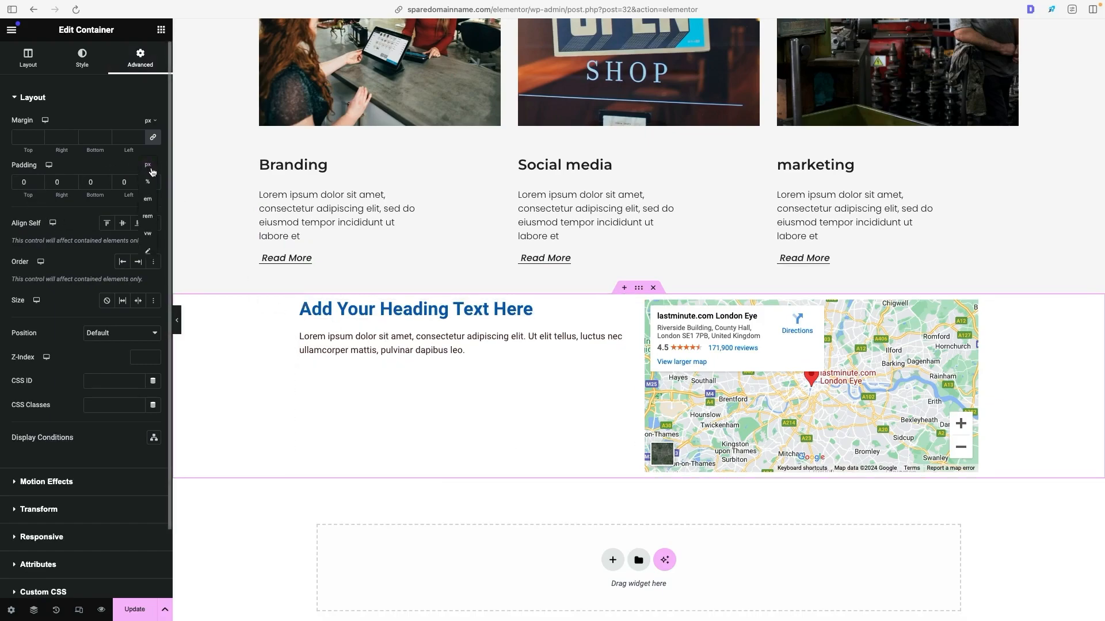
pyautogui.click(148, 182)
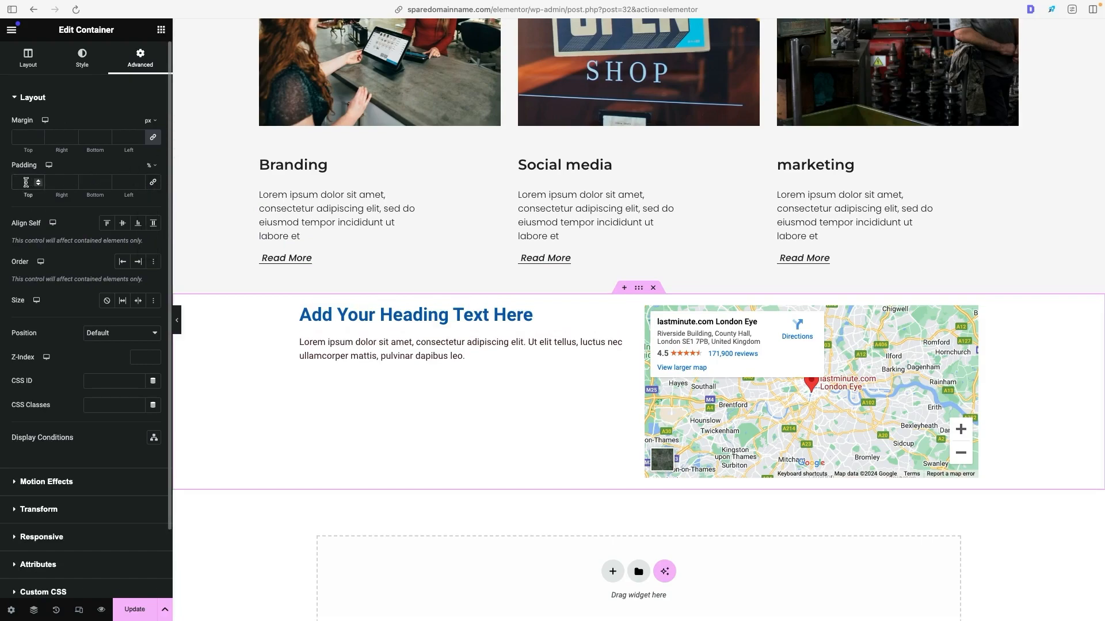
pyautogui.click(26, 182)
pyautogui.write('3')
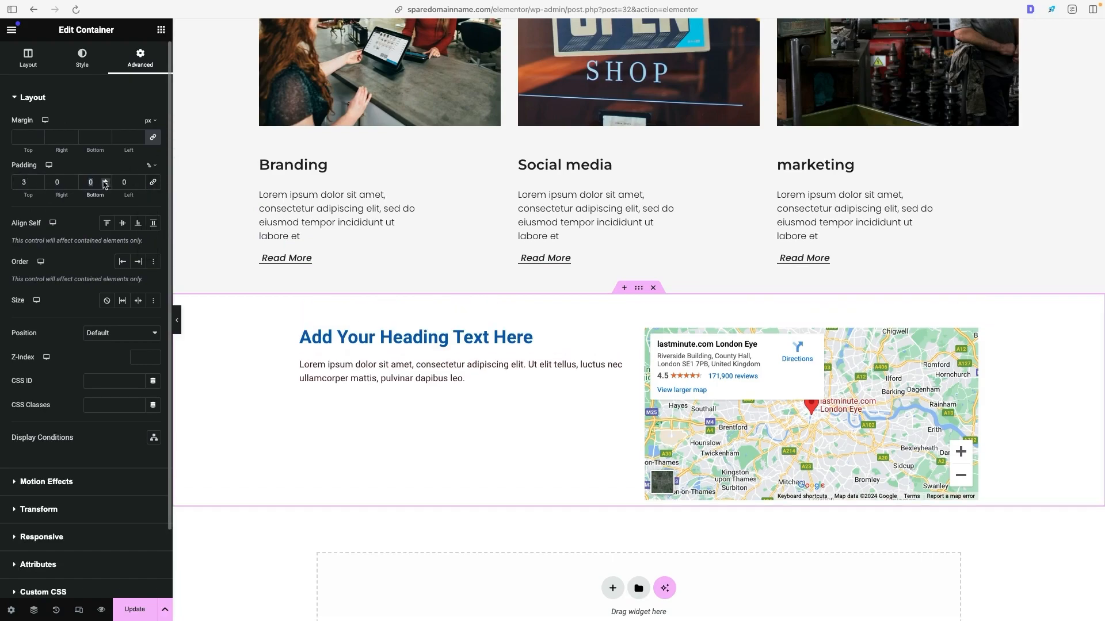
pyautogui.write('3')
# - Lengthen the text beside the map by copying its lorem ipsum paragraph and pasting it several times
pyautogui.click(465, 368)
pyautogui.click(129, 233)
pyautogui.press('super+a')
pyautogui.press('super+c')
pyautogui.press('super+v')
pyautogui.press('super+v')
pyautogui.press('super+v')
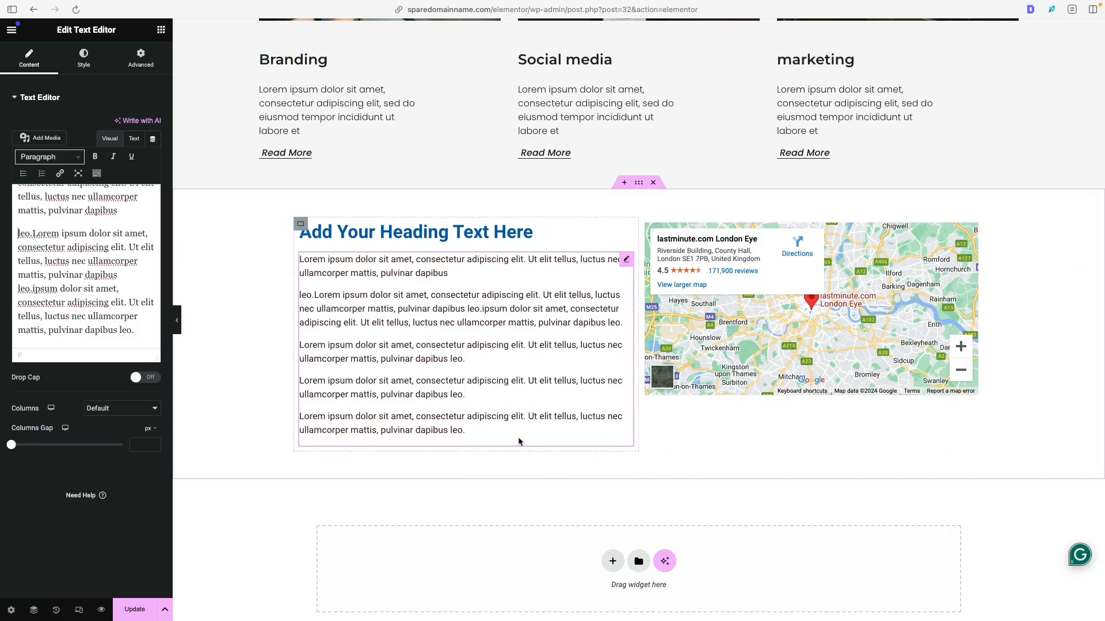
# - Set the Google Maps widget's zoom to 13 and its height to 380 px, keeping the London Eye location
pyautogui.click(973, 231)
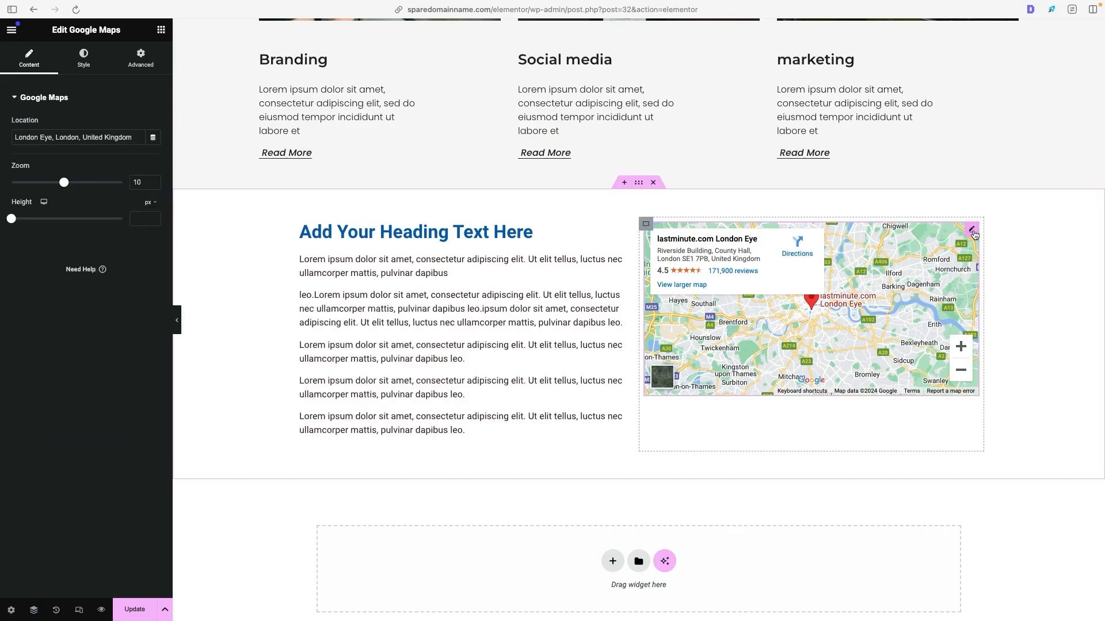
pyautogui.tripleClick(110, 137)
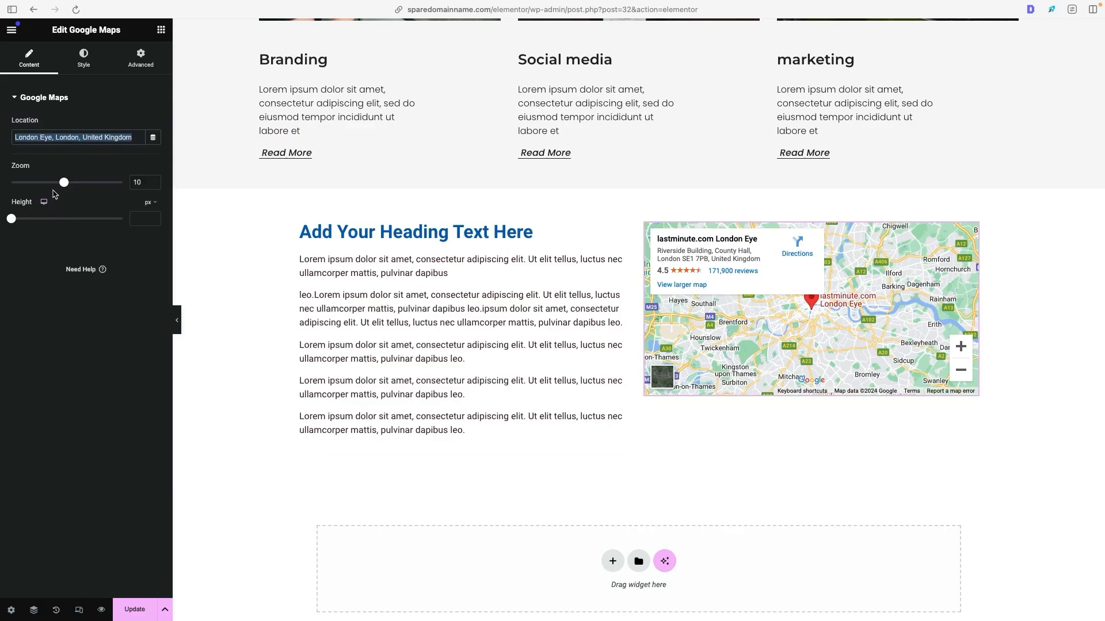
pyautogui.moveTo(64, 183); pyautogui.dragTo(81, 182)
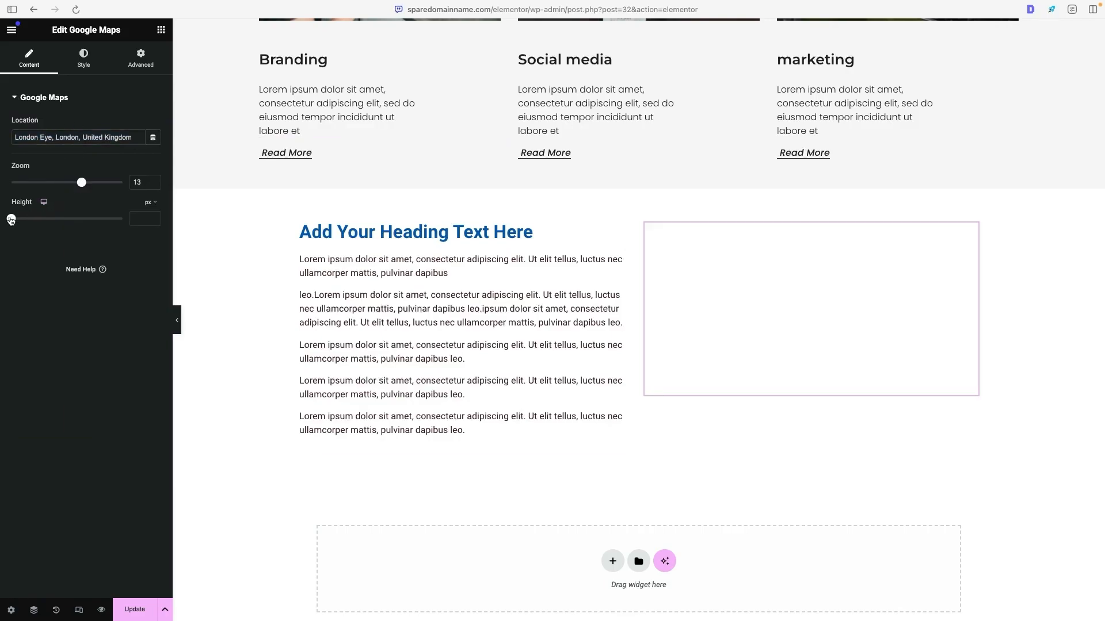
pyautogui.moveTo(10, 220); pyautogui.dragTo(38, 219)
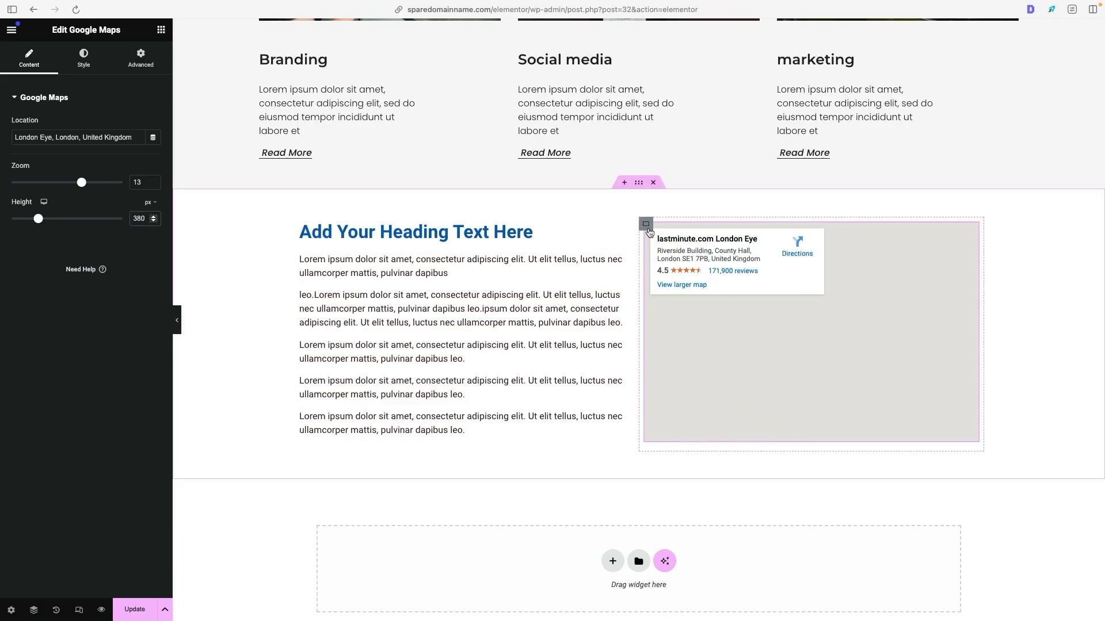
# - Save the Home page and exit Elementor to the WordPress pages list
pyautogui.click(149, 600)
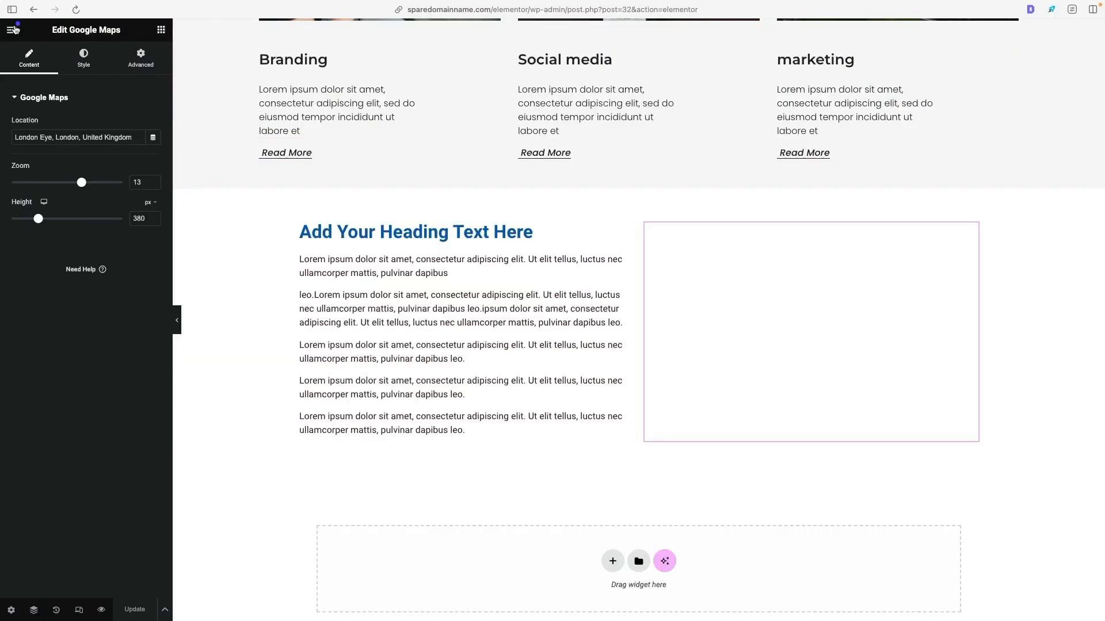
pyautogui.click(13, 29)
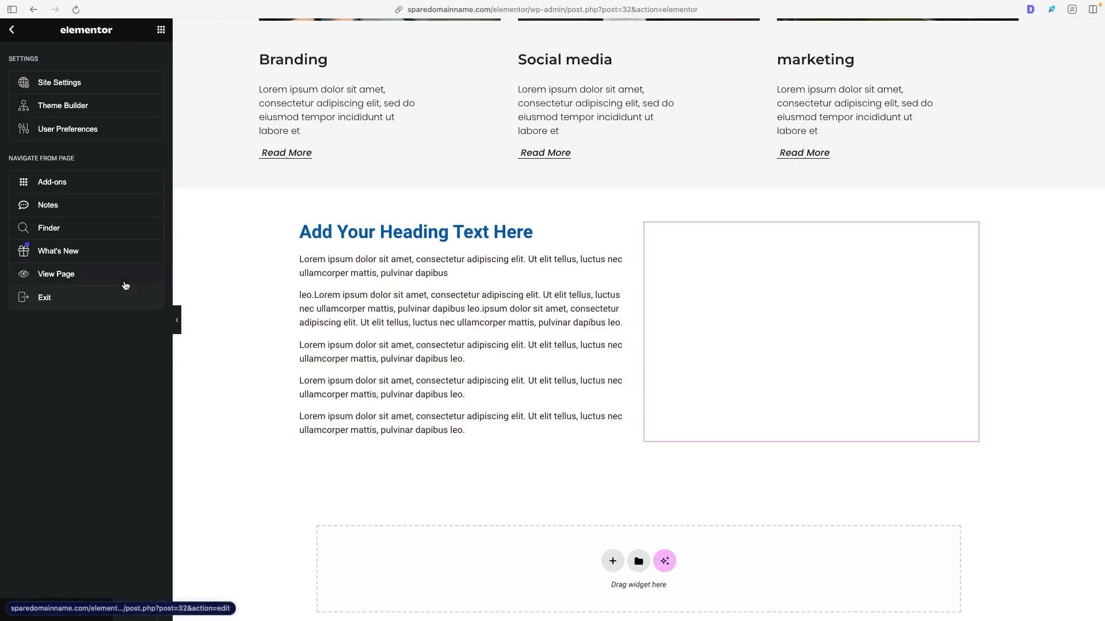
pyautogui.click(104, 297)
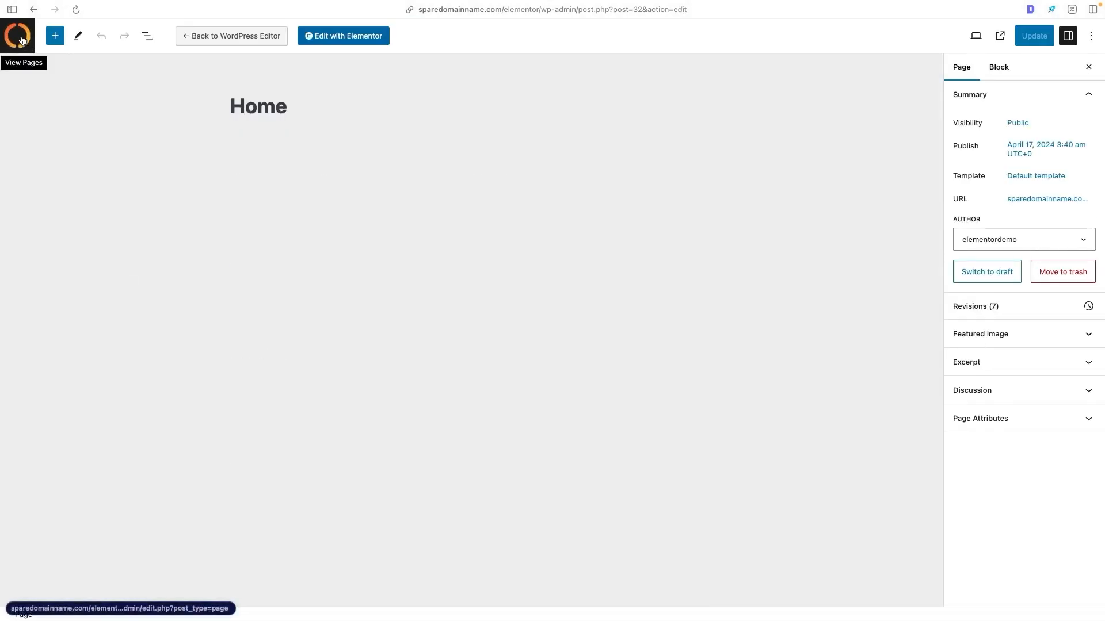
pyautogui.click(21, 38)
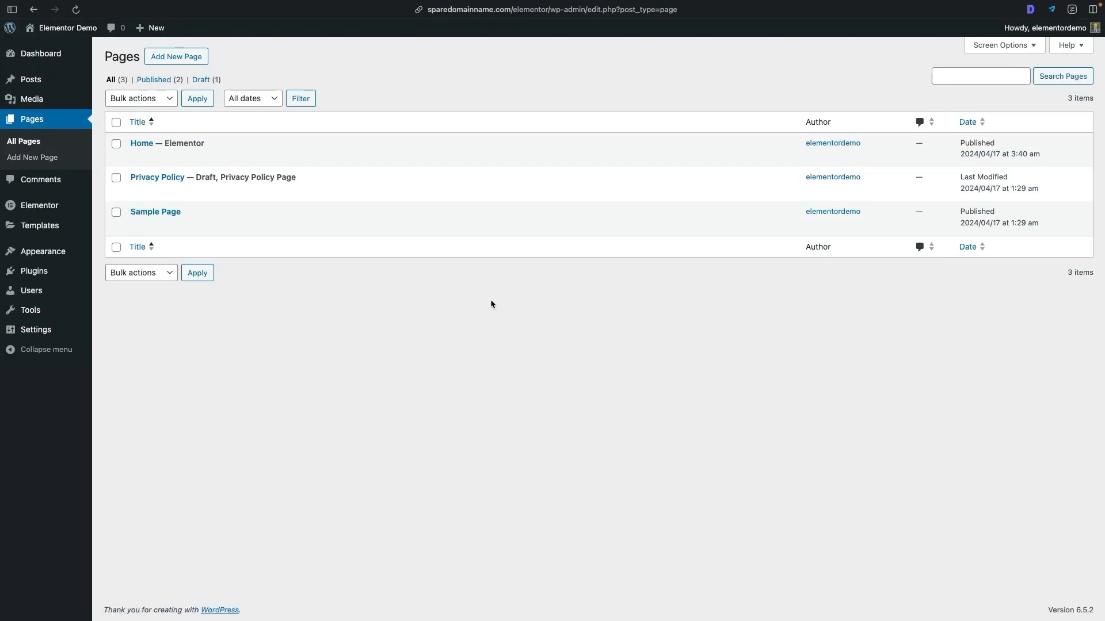
# - In the WordPress reading settings, make the homepage display the static page Home and save the changes
pyautogui.moveTo(67, 338)
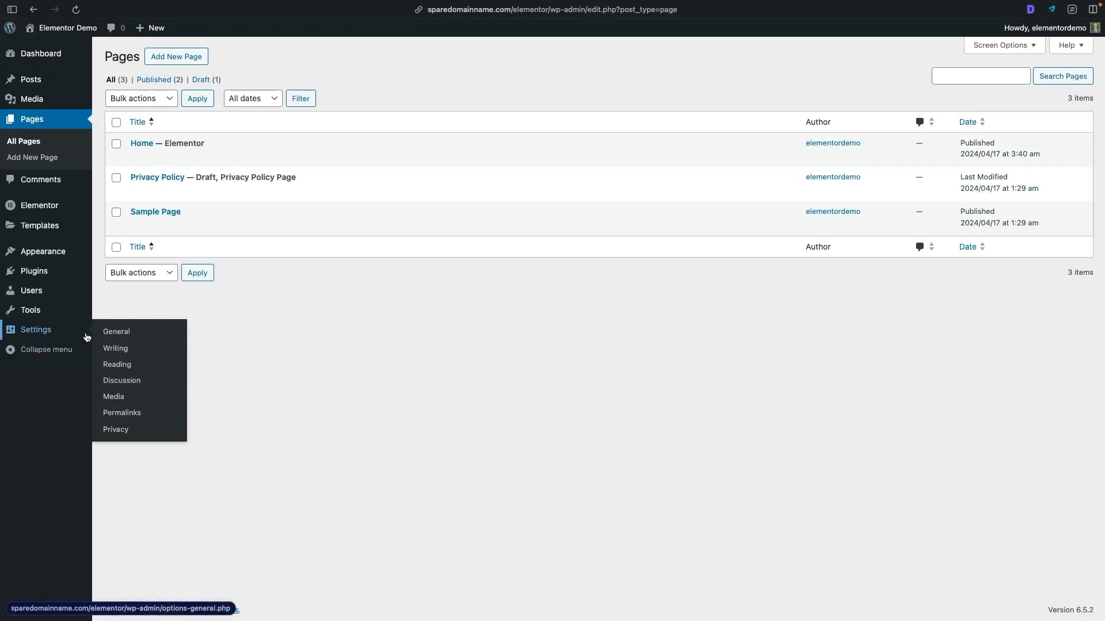
pyautogui.click(151, 370)
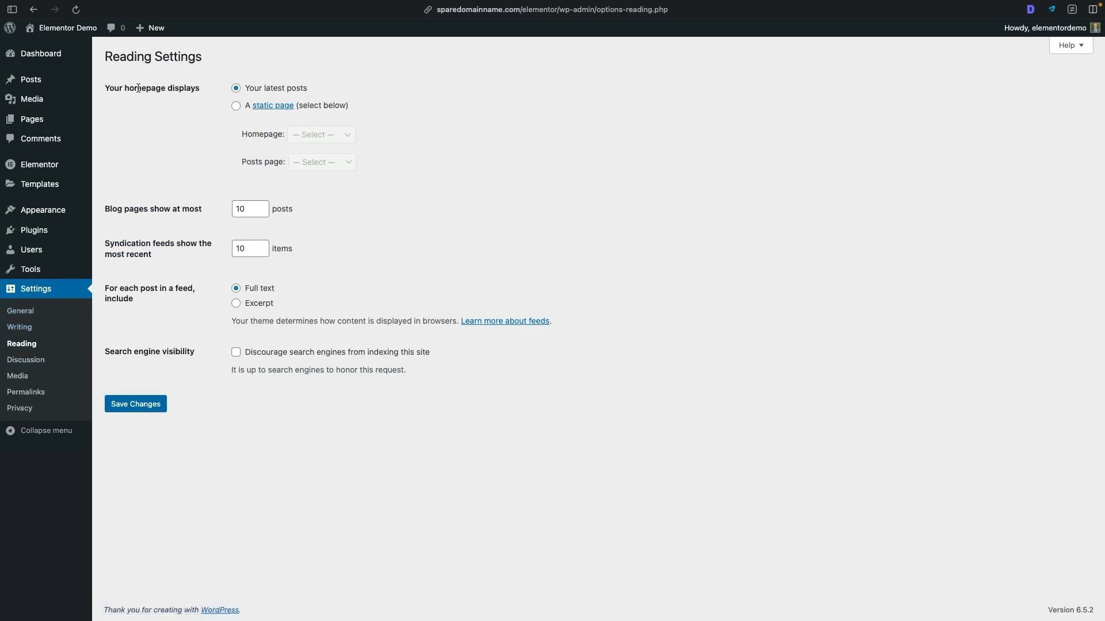
pyautogui.click(236, 106)
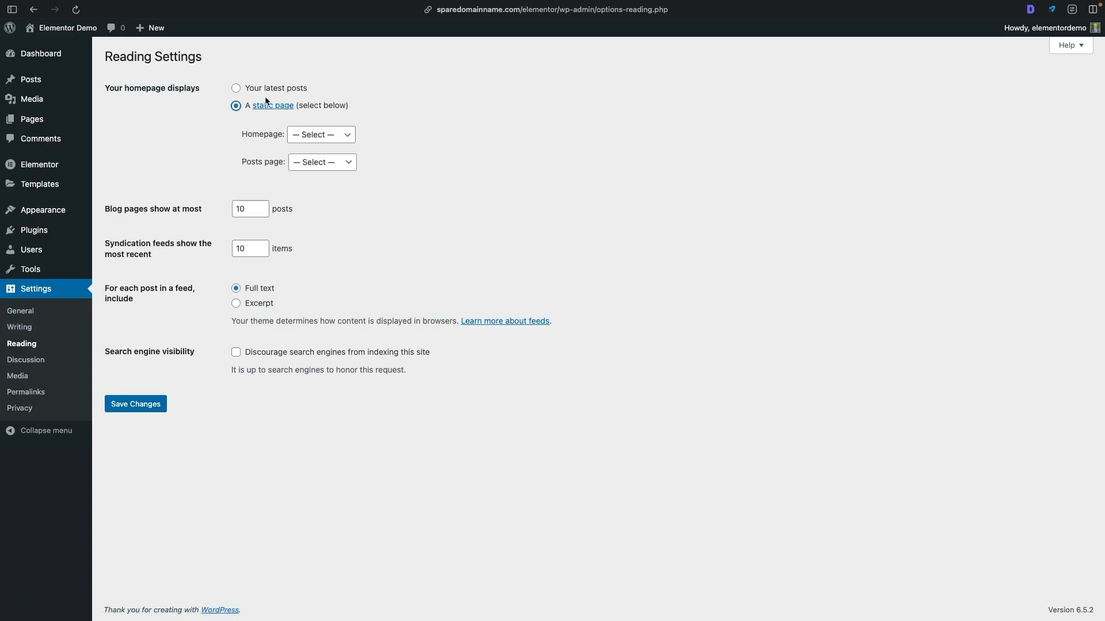
pyautogui.click(328, 136)
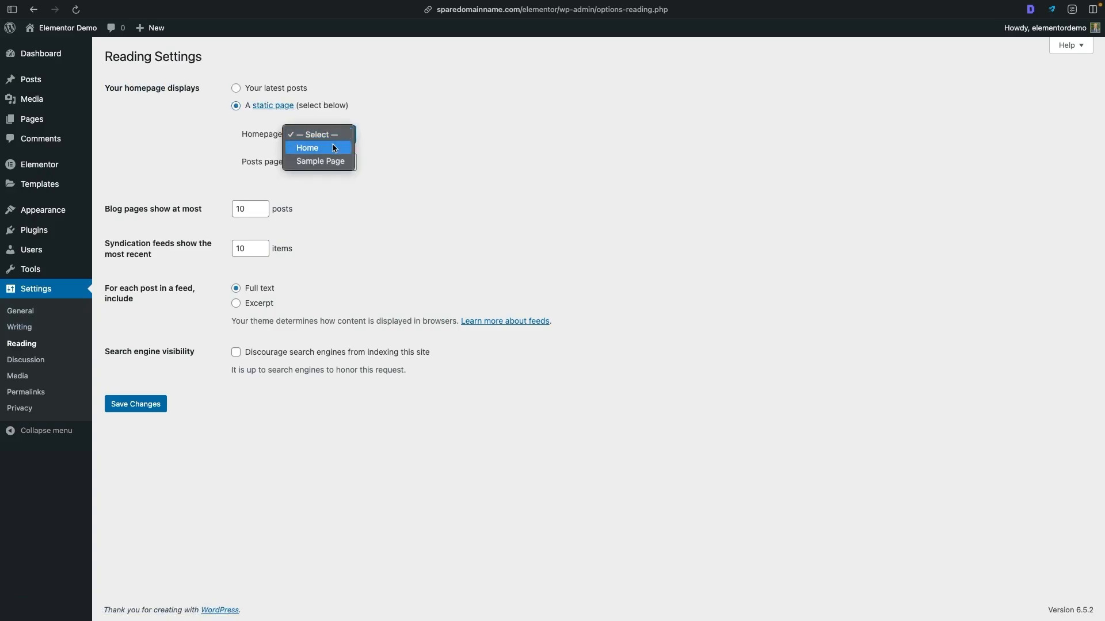
pyautogui.click(334, 148)
pyautogui.moveTo(248, 140); pyautogui.dragTo(371, 135)
pyautogui.click(370, 135)
pyautogui.click(136, 404)
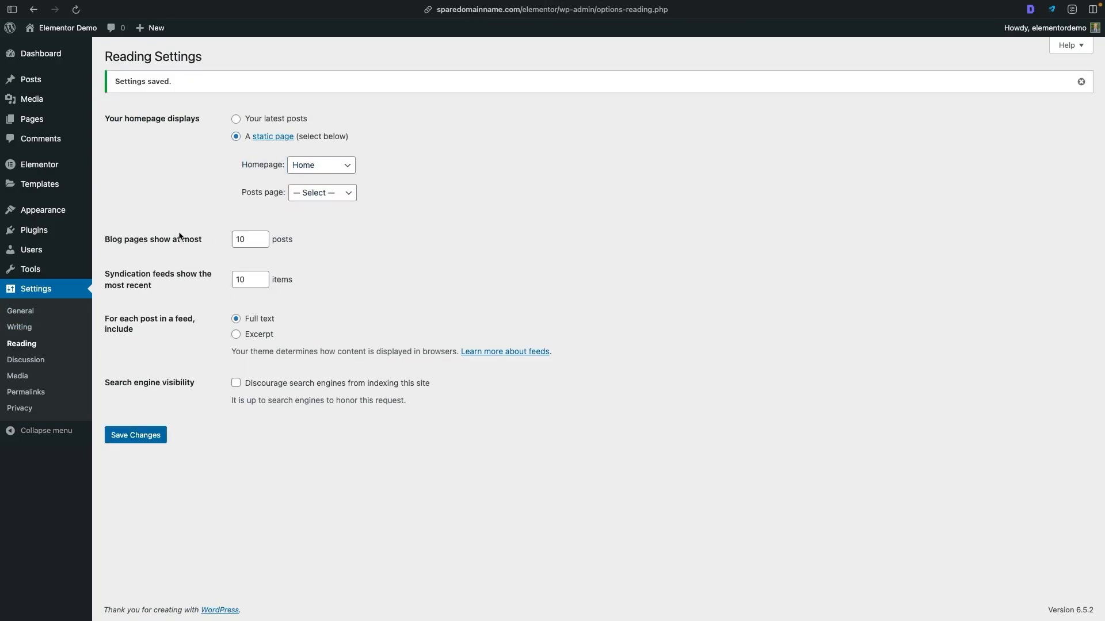
# - Reload the live site's front page and check which content it displays as the homepage
pyautogui.hotkey('ctrl', 'Tab')
pyautogui.hotkey('ctrl', 'Tab')
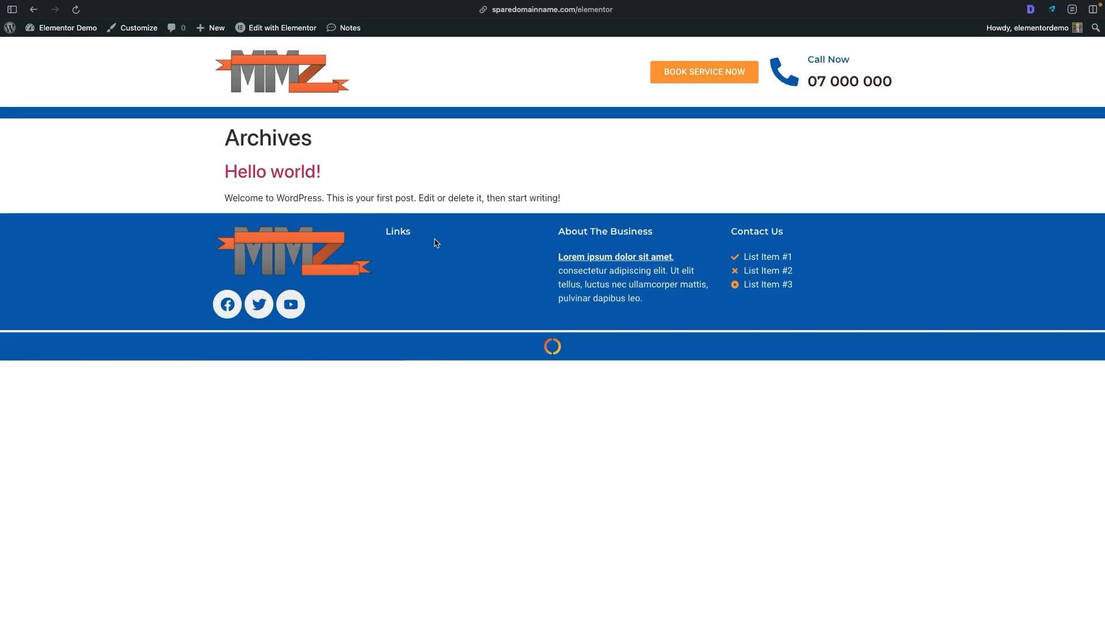
pyautogui.click(75, 9)
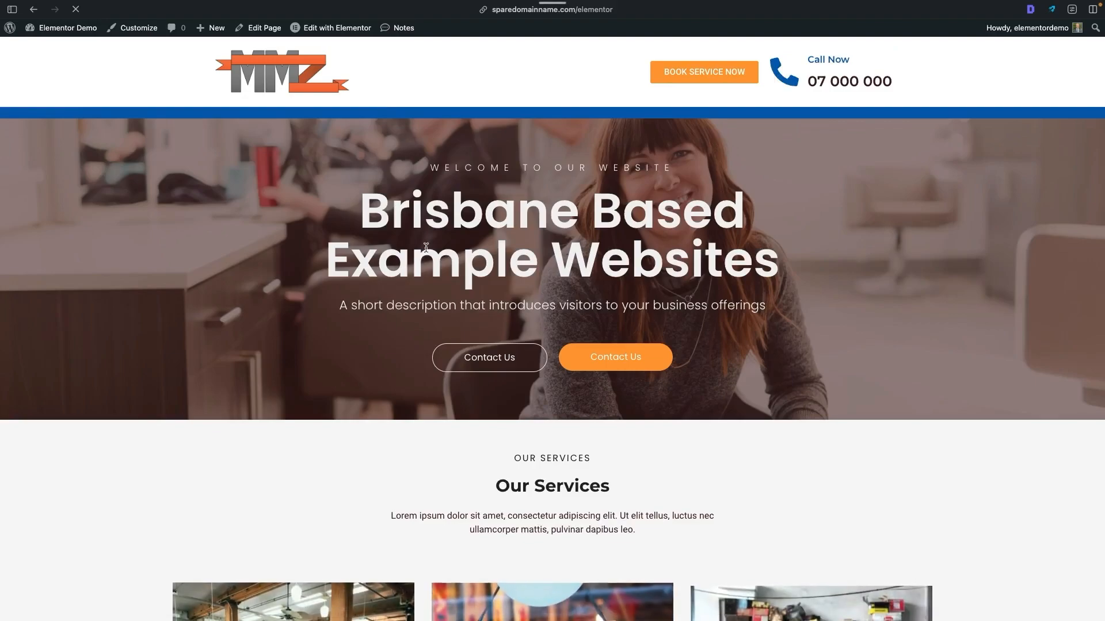
pyautogui.scroll(-10, 588, 235)
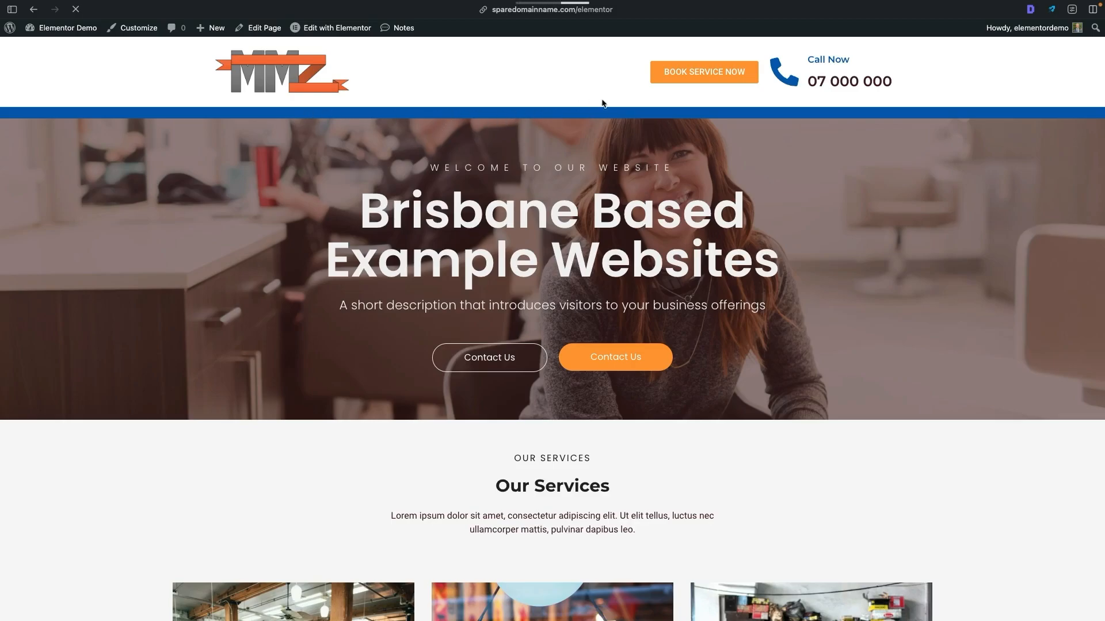
pyautogui.scroll(-20, 592, 105)
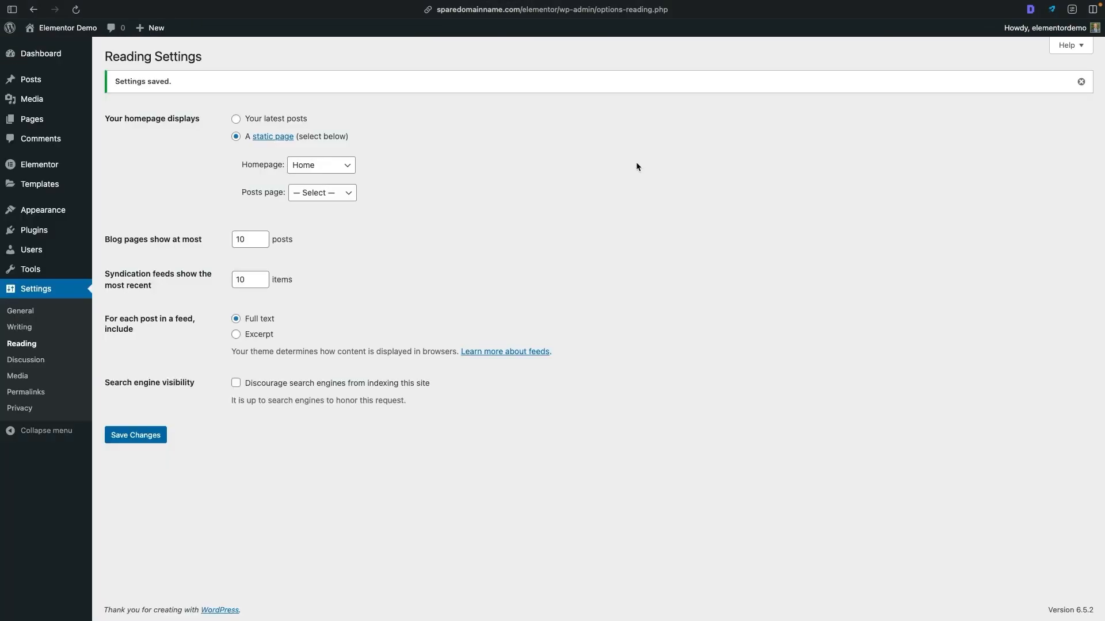
# - Add a new page titled "About" and hide its page title in Elementor's page settings
pyautogui.moveTo(60, 123)
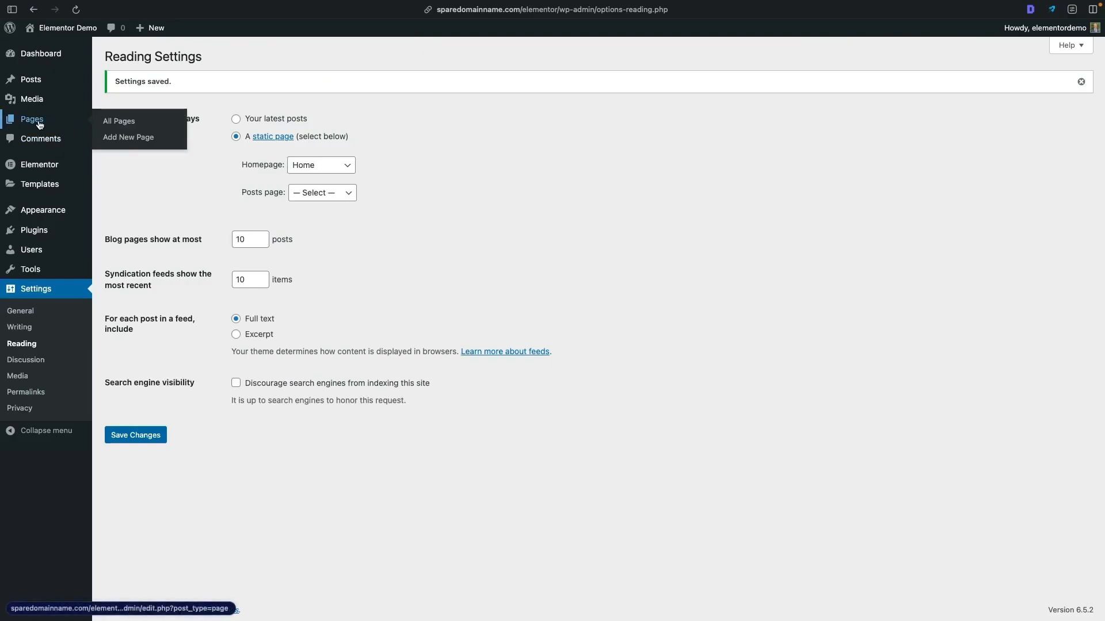
pyautogui.click(127, 138)
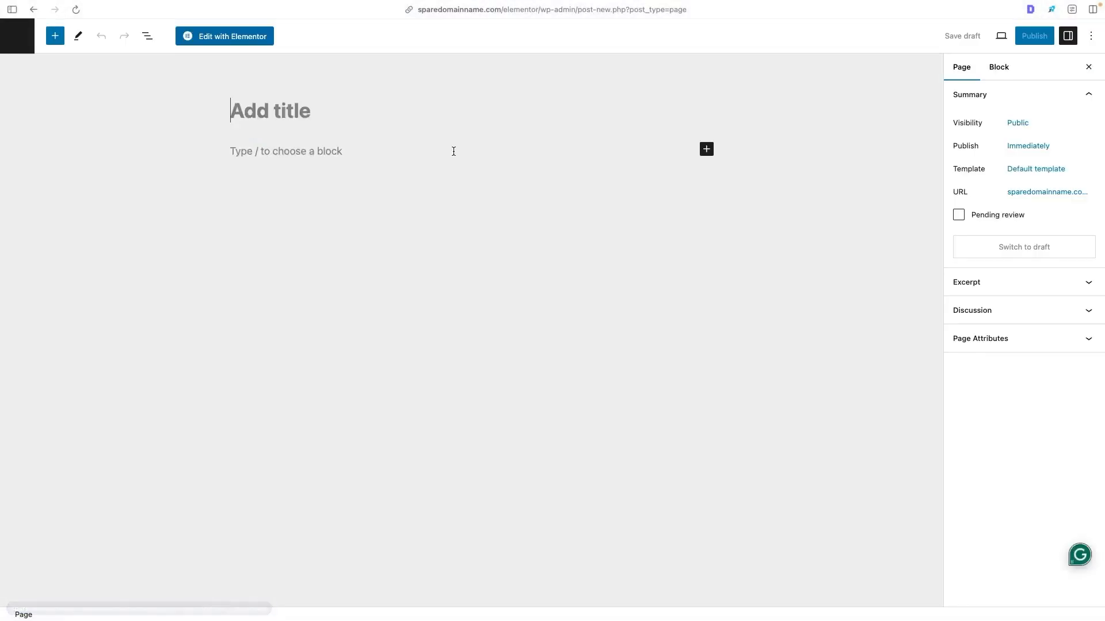
pyautogui.write('About')
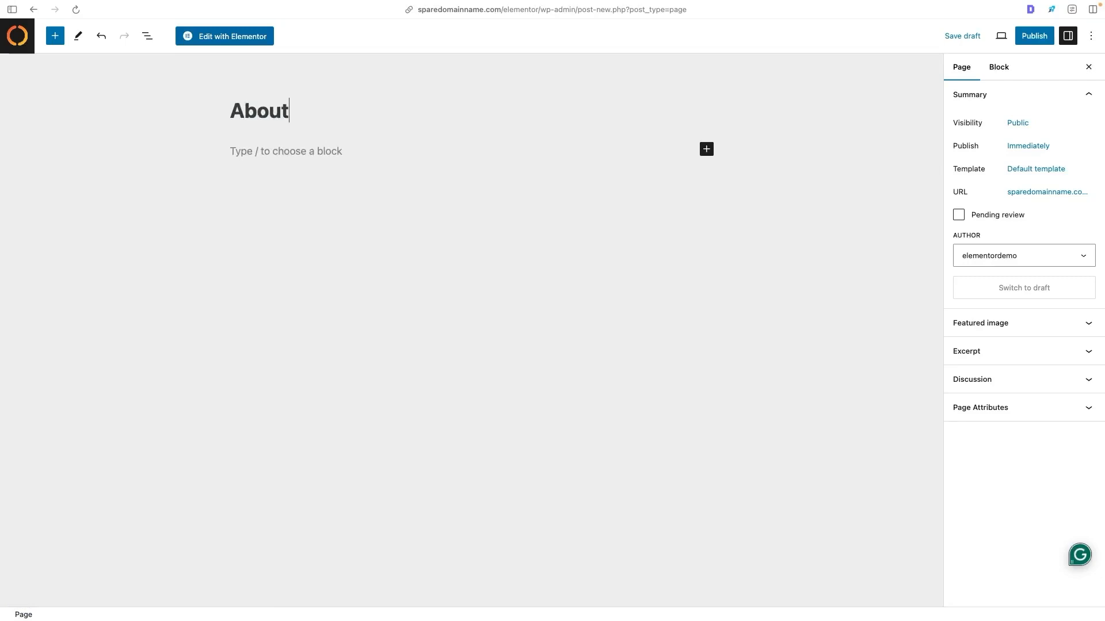
pyautogui.click(214, 37)
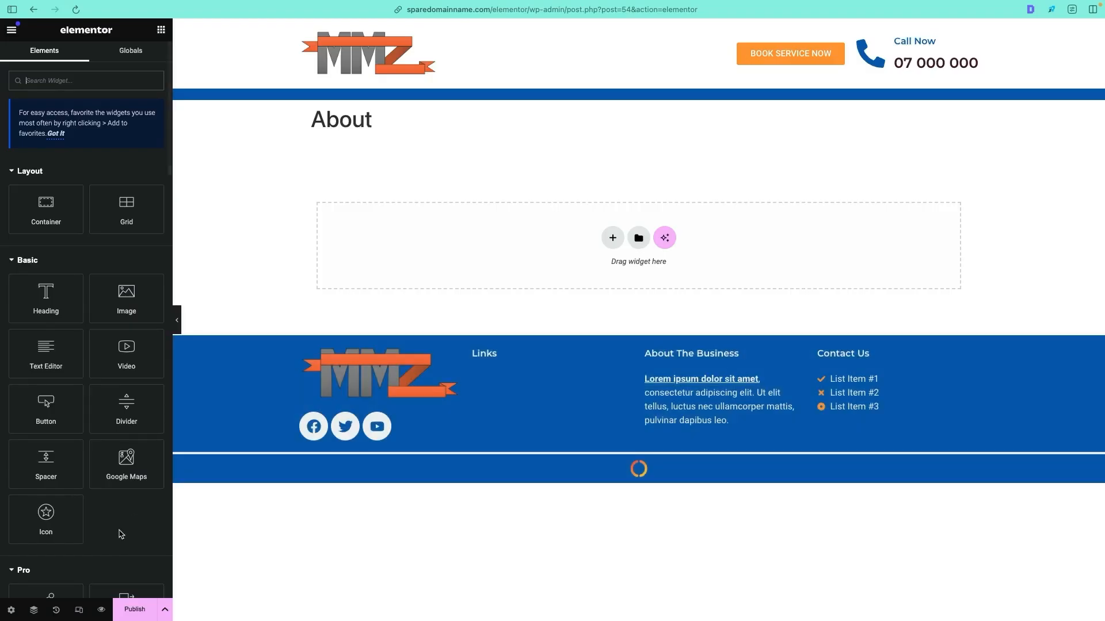
pyautogui.click(10, 610)
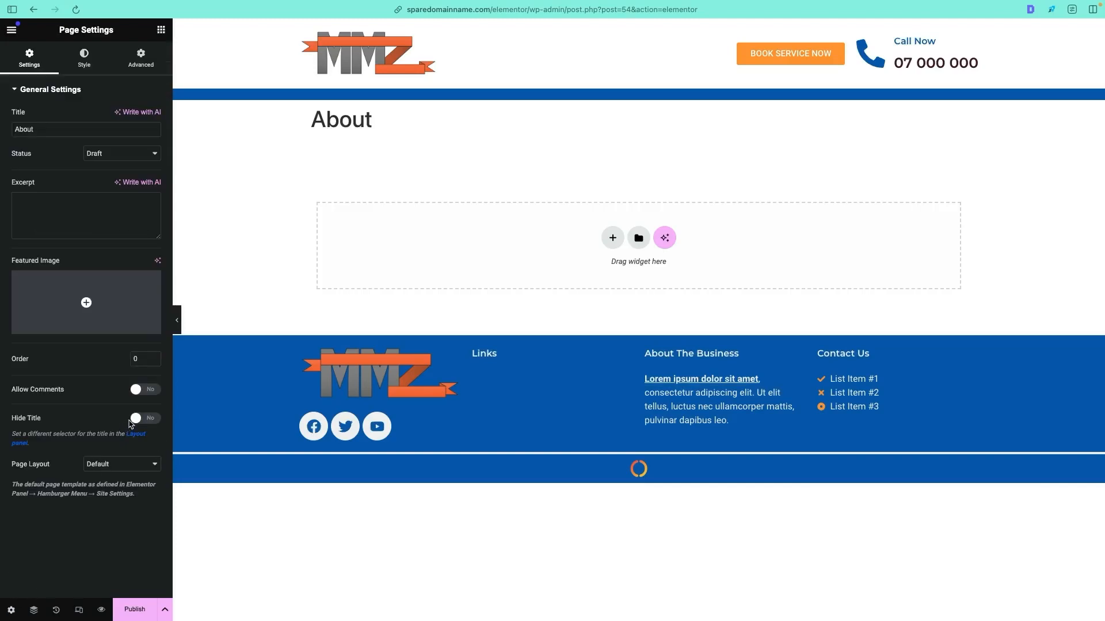
pyautogui.click(136, 419)
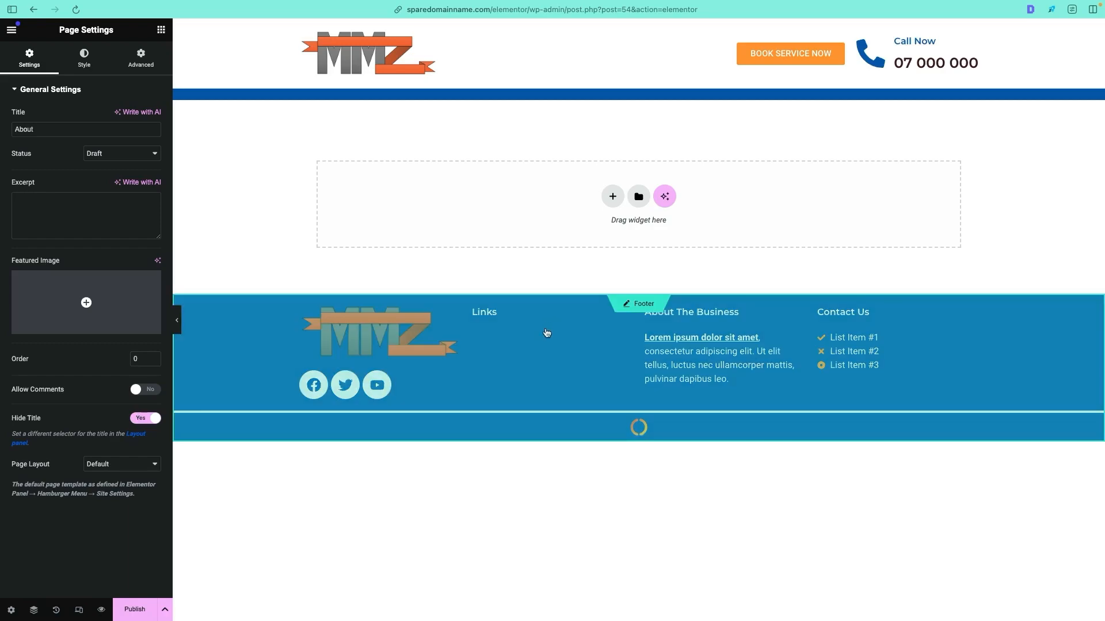
# - Search the page templates for "about" and insert Wireframe – About 4 – Flexbox, applying the template's page settings too
pyautogui.click(644, 193)
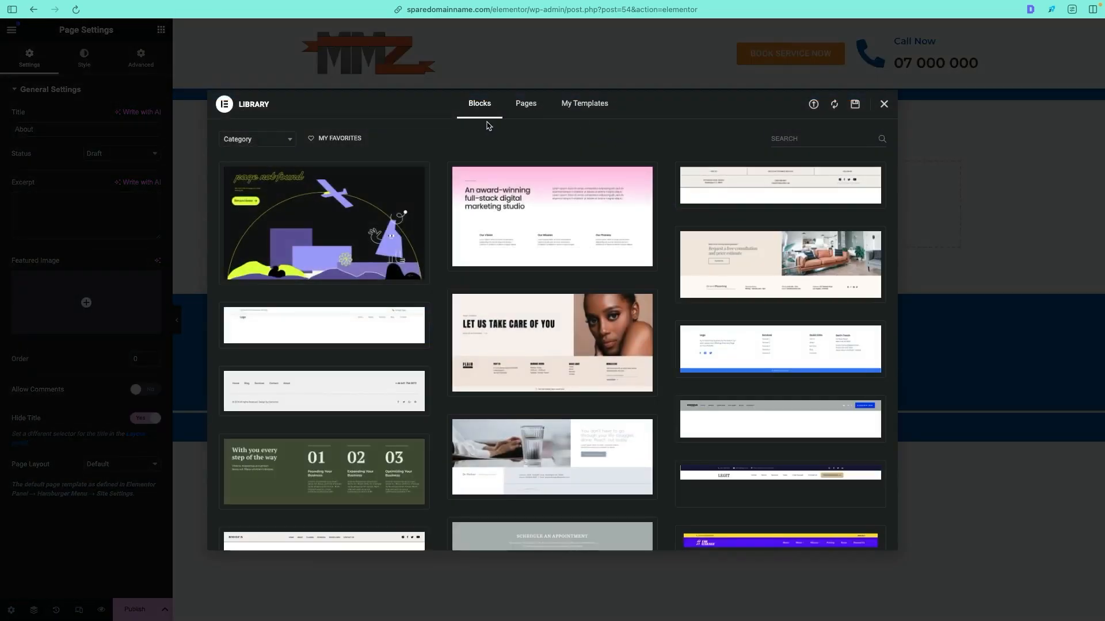
pyautogui.click(532, 105)
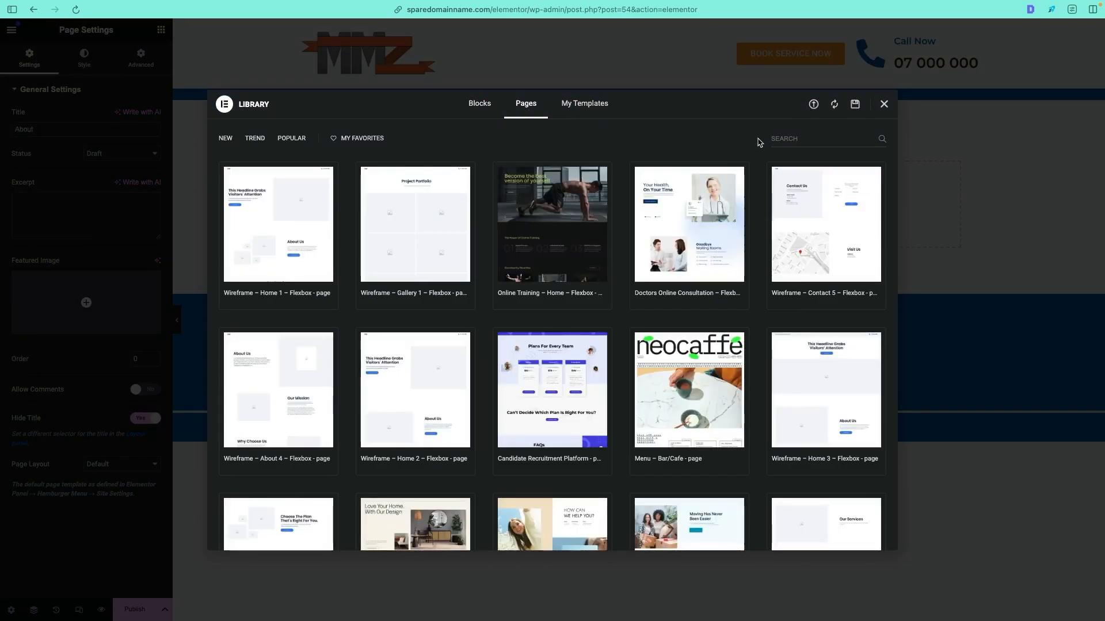
pyautogui.click(775, 138)
pyautogui.write('about')
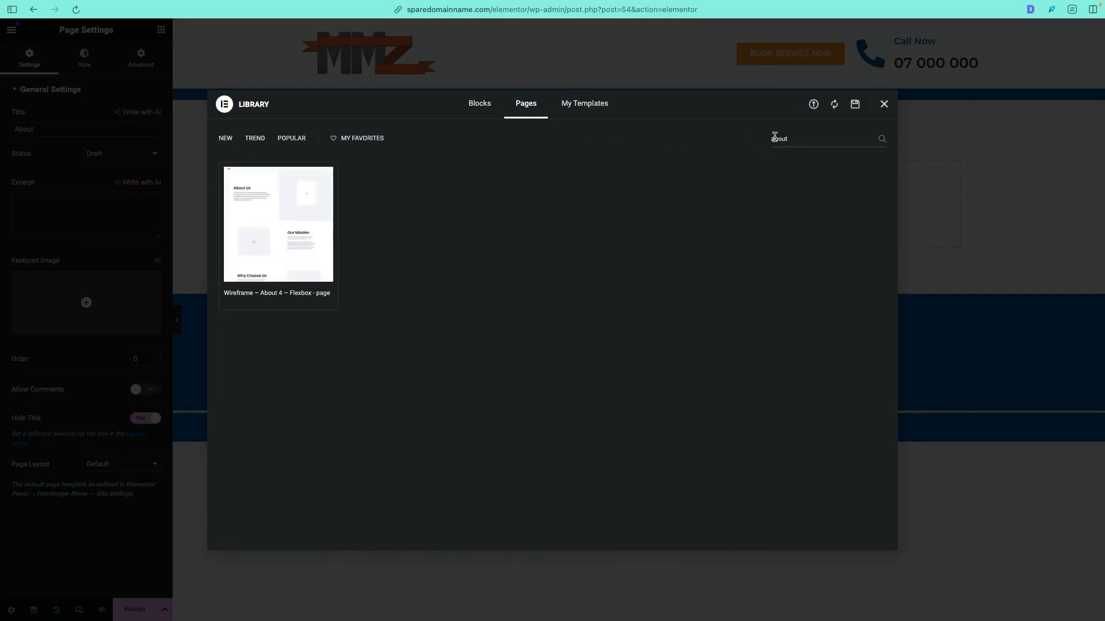
pyautogui.moveTo(292, 227)
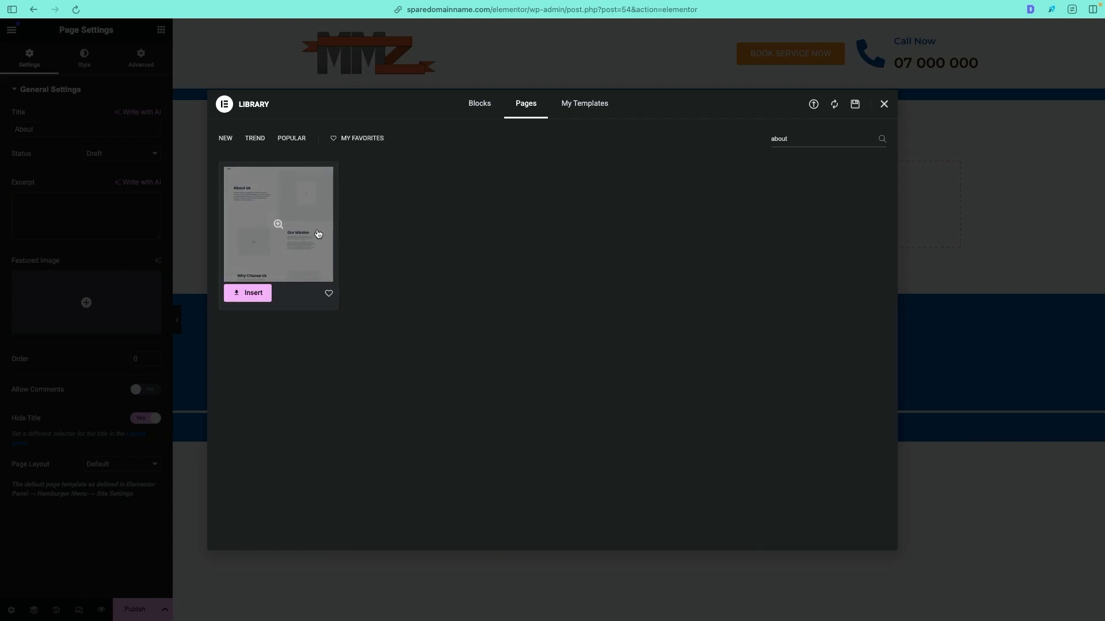
pyautogui.click(245, 291)
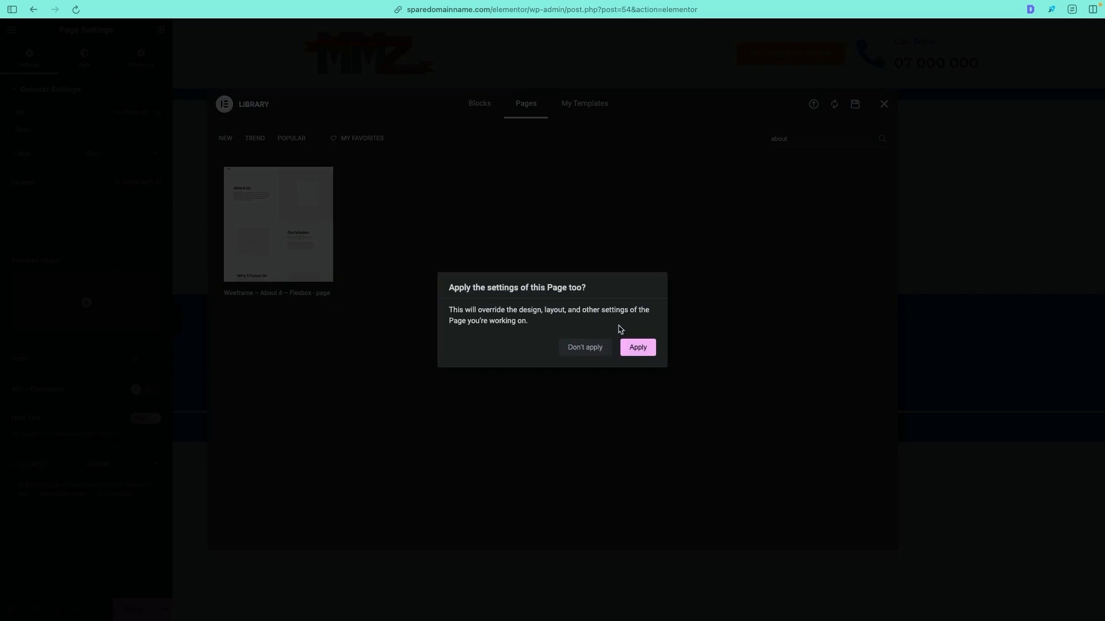
pyautogui.click(637, 347)
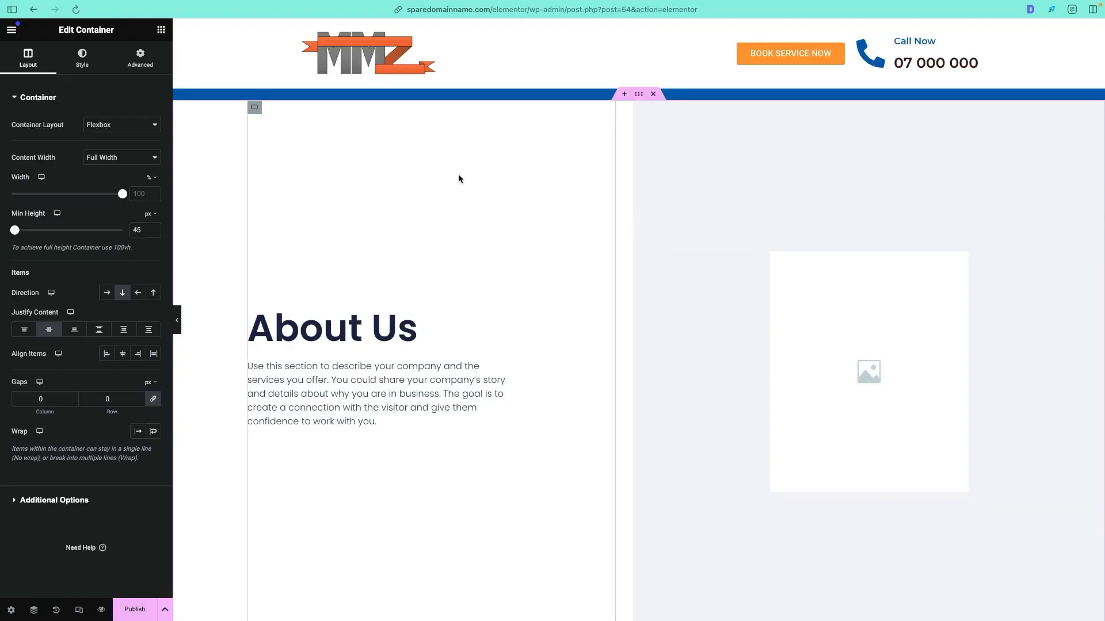
# - Look through the inserted About page layout, including its Our Mission and Why Choose Us sections
pyautogui.scroll(-10, 564, 229)
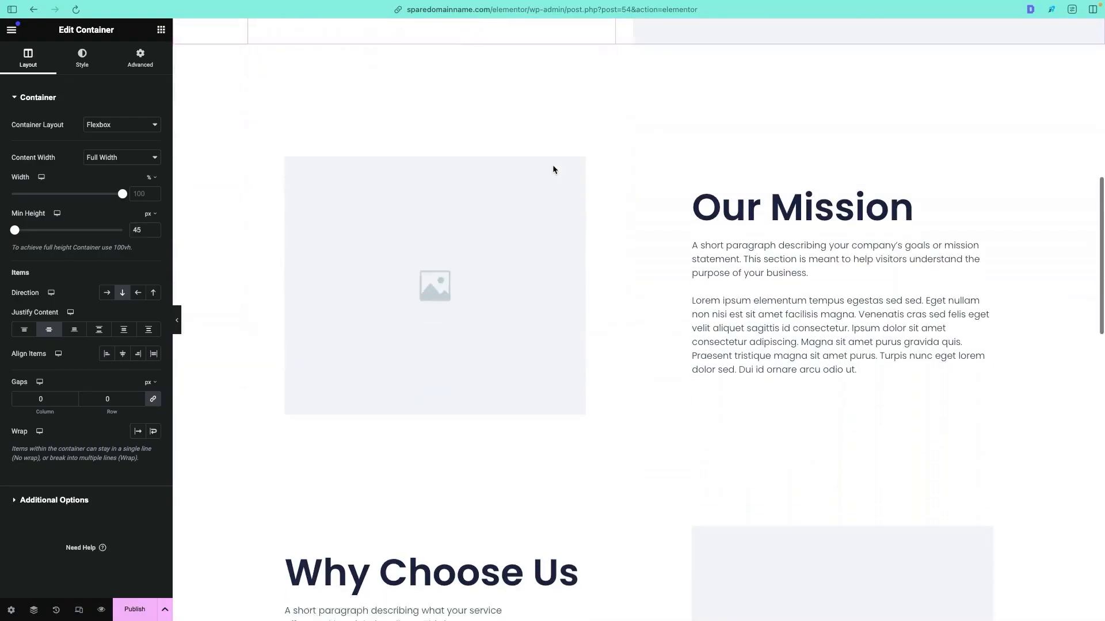
pyautogui.click(516, 251)
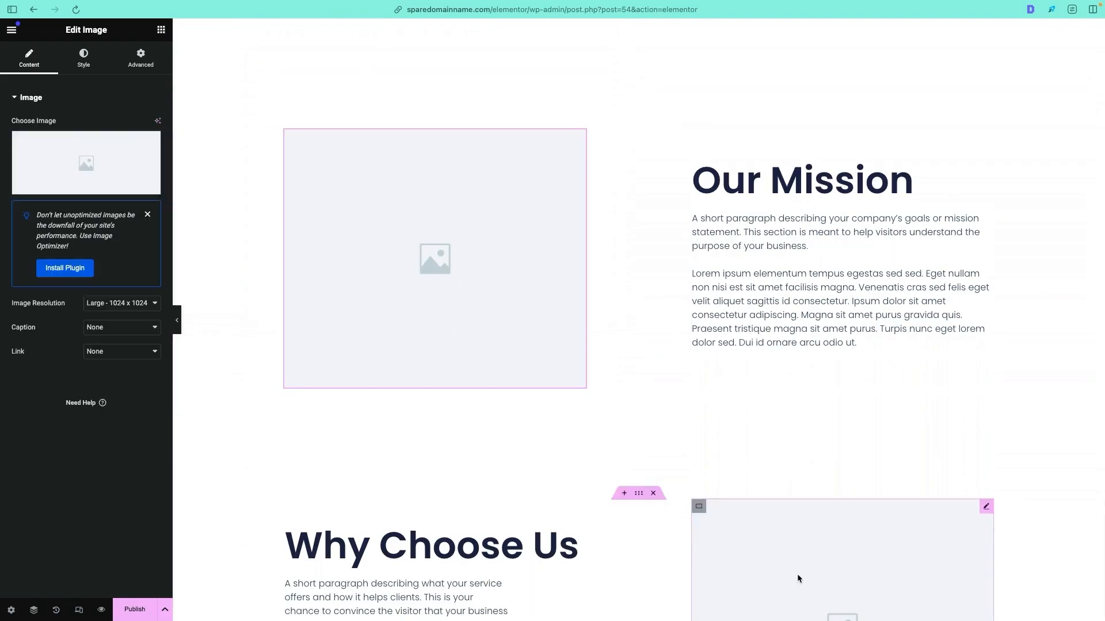
pyautogui.scroll(-8, 813, 294)
pyautogui.scroll(2, 707, 241)
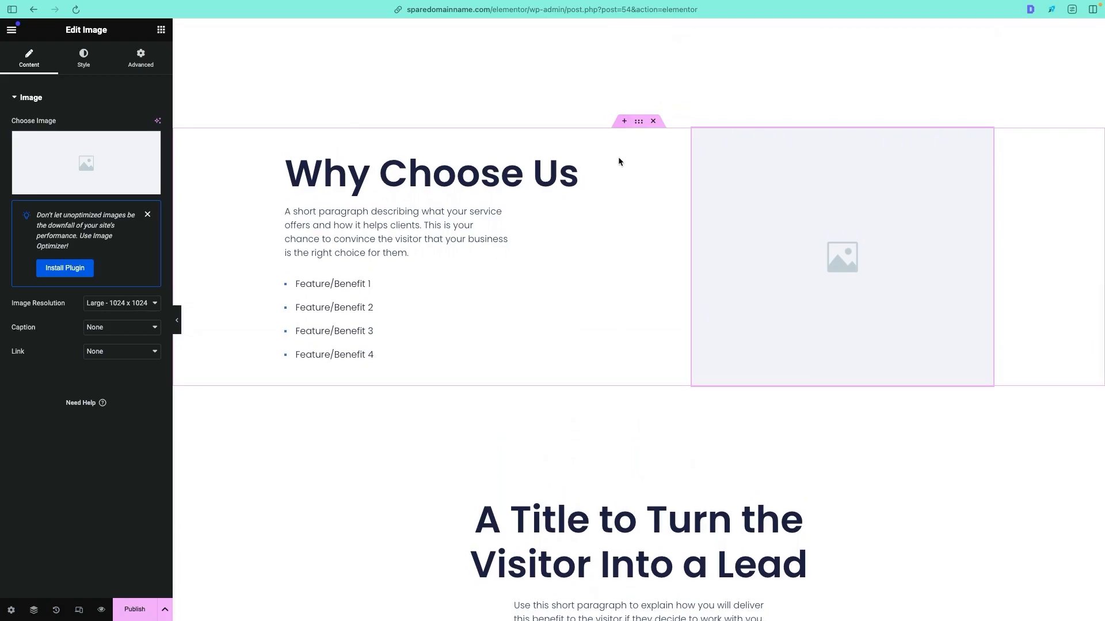
pyautogui.click(624, 122)
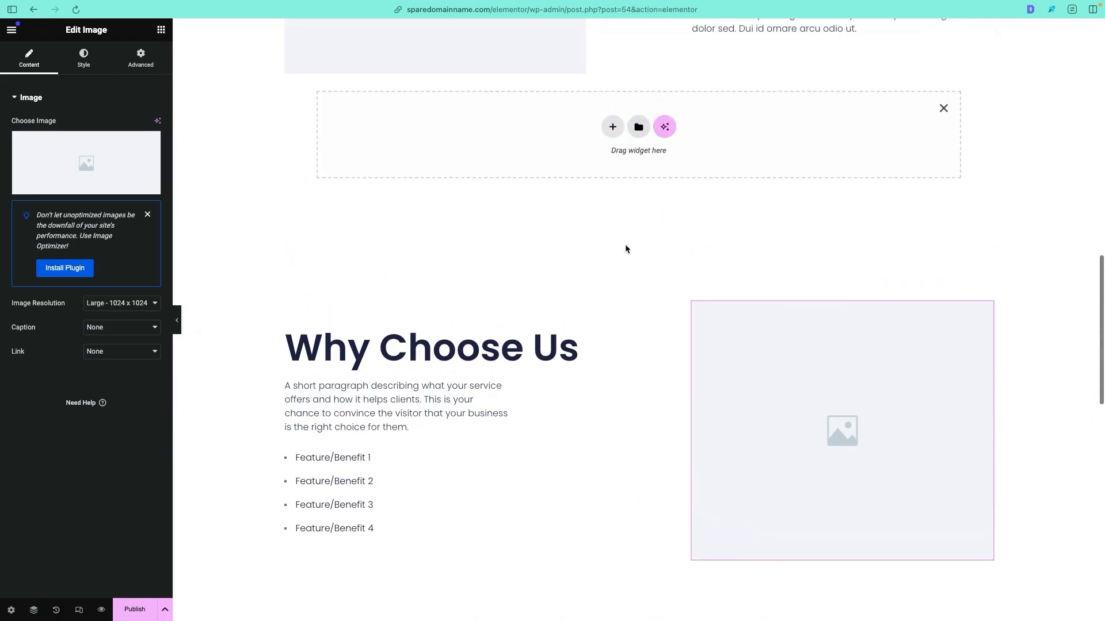
pyautogui.click(613, 127)
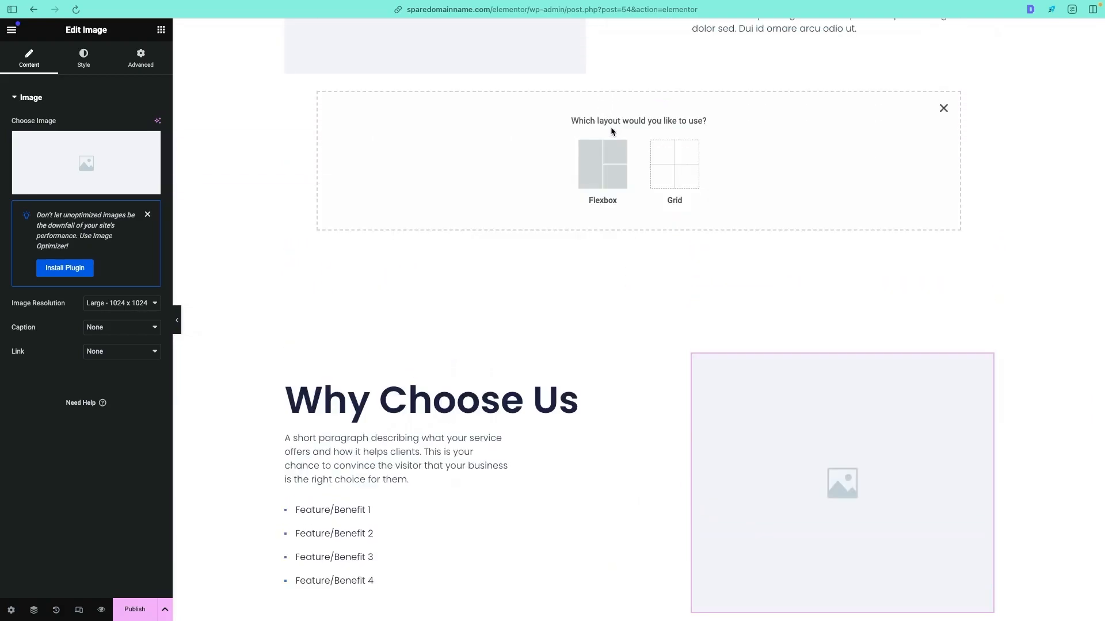
pyautogui.click(944, 108)
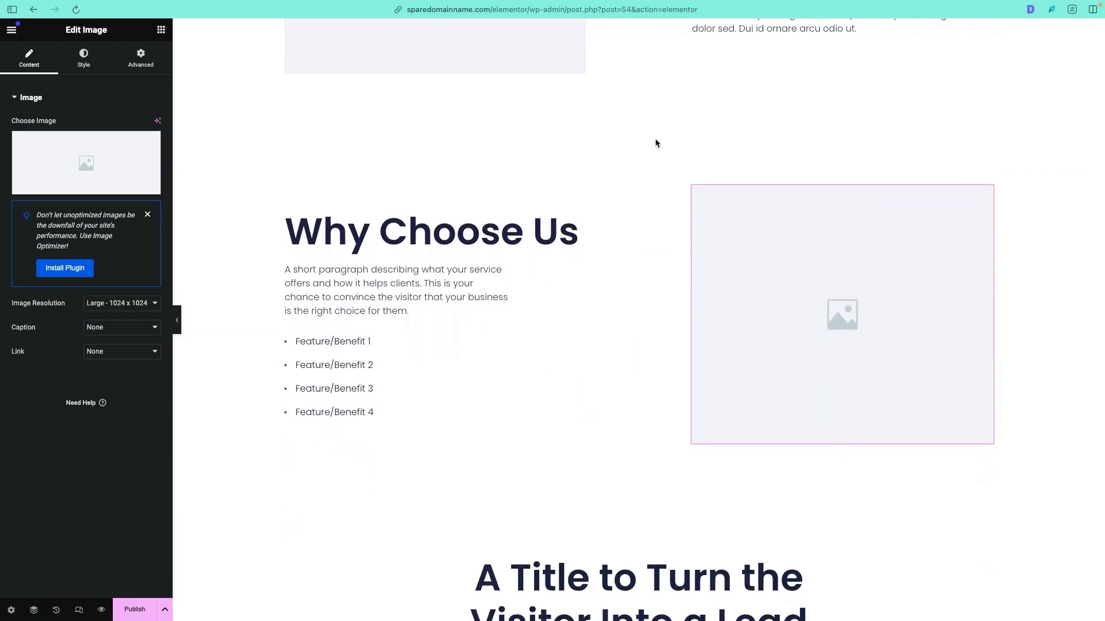
# - Publish the About page and exit Elementor to the WordPress pages list
pyautogui.scroll(15, 602, 182)
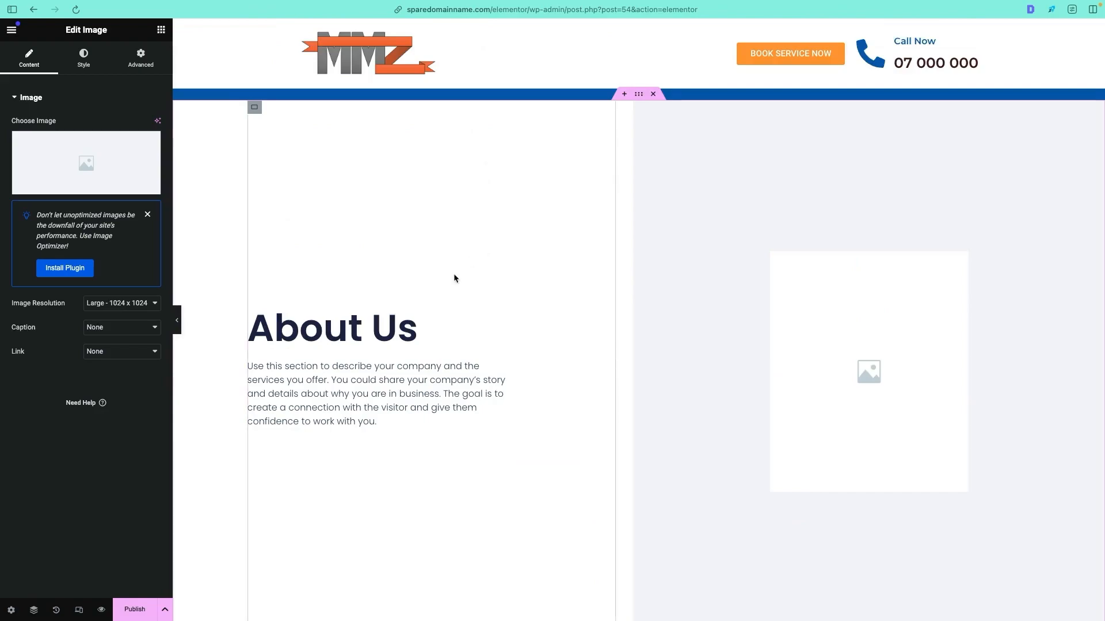
pyautogui.click(134, 609)
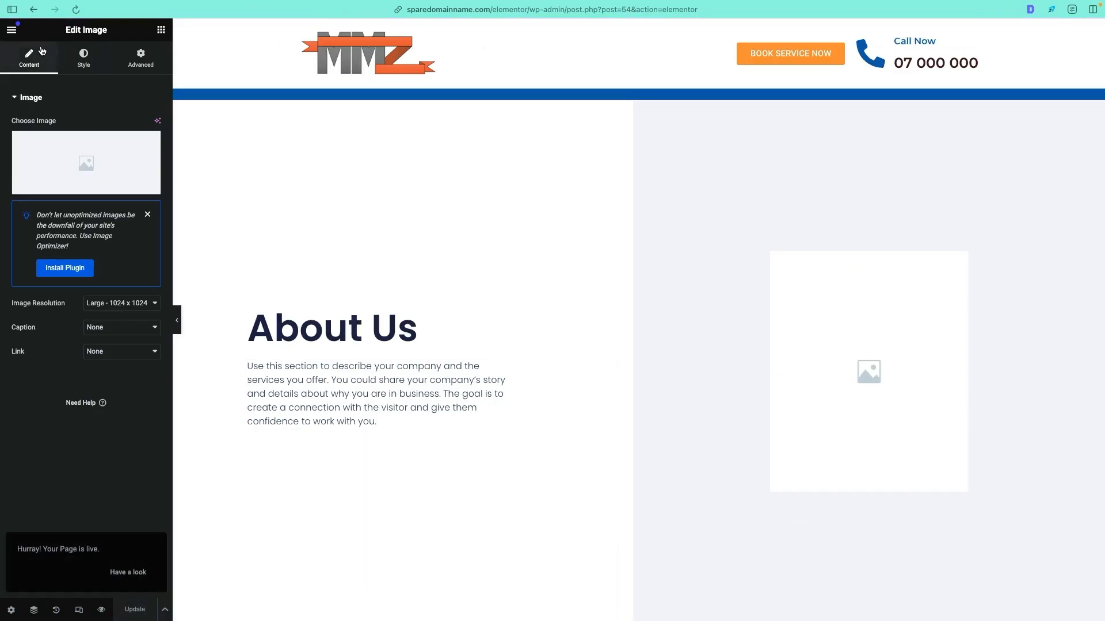
pyautogui.click(11, 30)
pyautogui.click(43, 294)
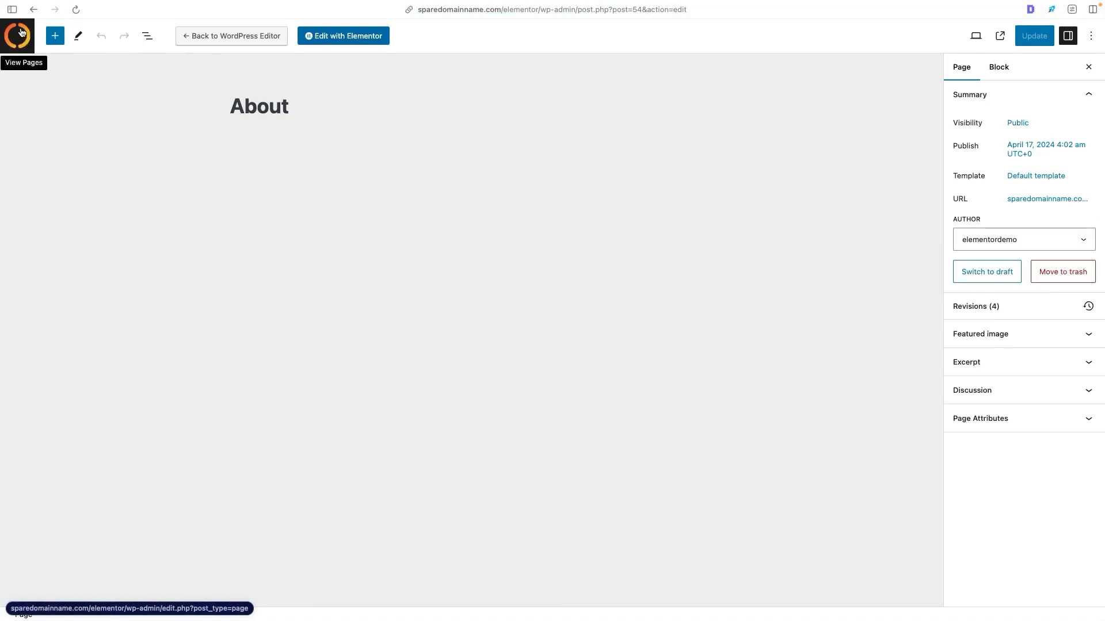
pyautogui.click(18, 37)
# - Add a new page titled "Contact" and open it for editing in Elementor
pyautogui.click(171, 58)
pyautogui.write('Contact')
pyautogui.click(254, 38)
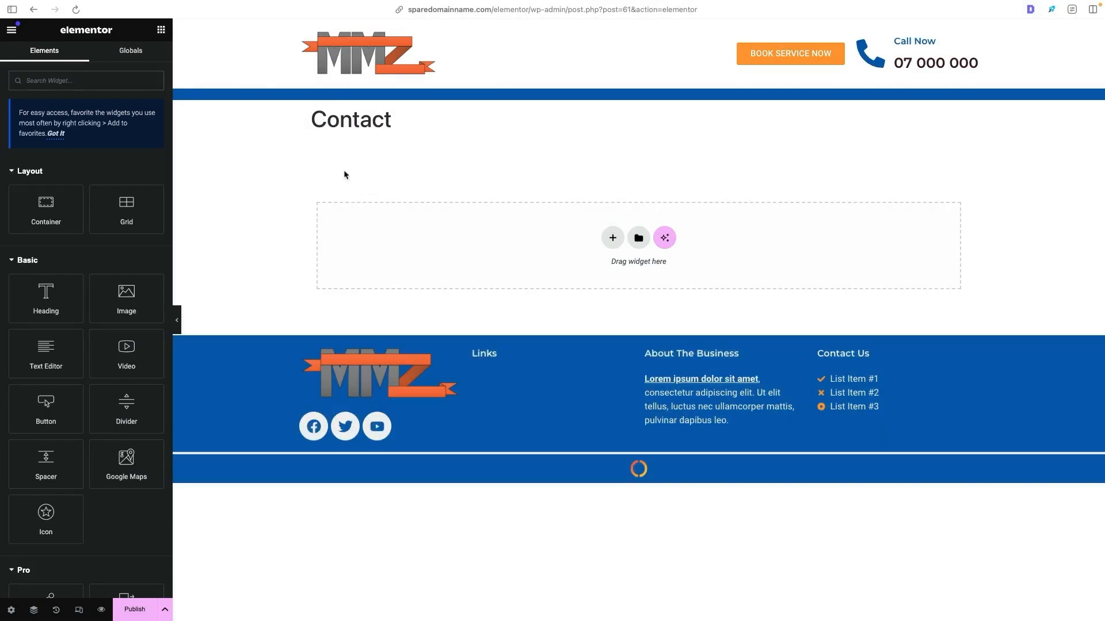
# - Hide the page title on the Contact page through its page settings
pyautogui.moveTo(312, 114); pyautogui.dragTo(463, 114)
pyautogui.click(463, 115)
pyautogui.click(11, 610)
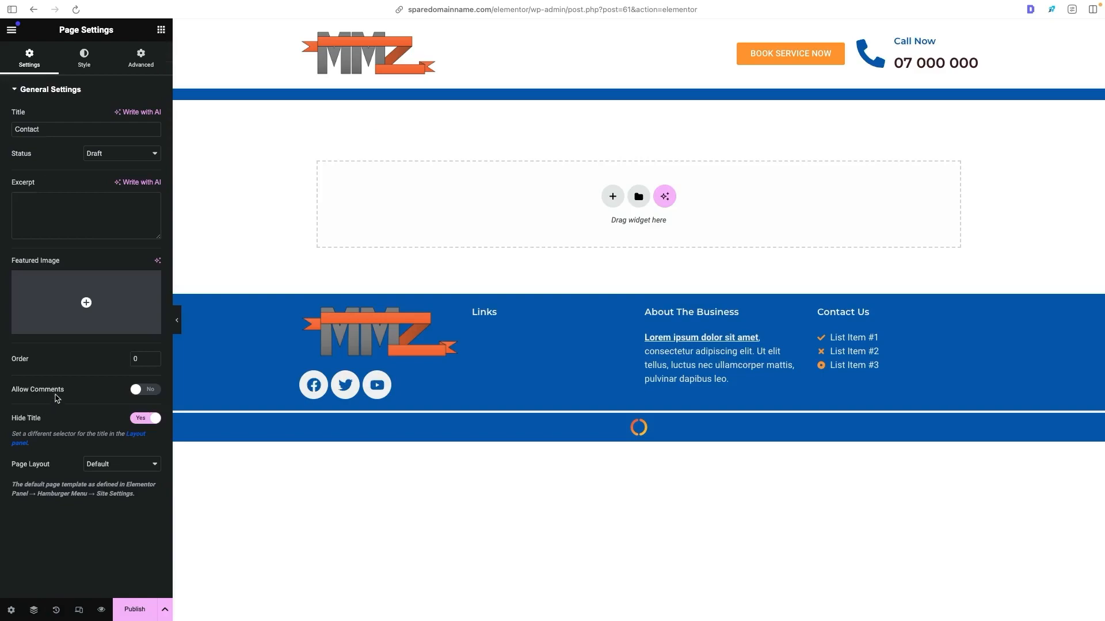
# - Search the page templates for "contact" and insert Wireframe – Contact 5 – Flexbox, applying the template's page settings too
pyautogui.click(638, 196)
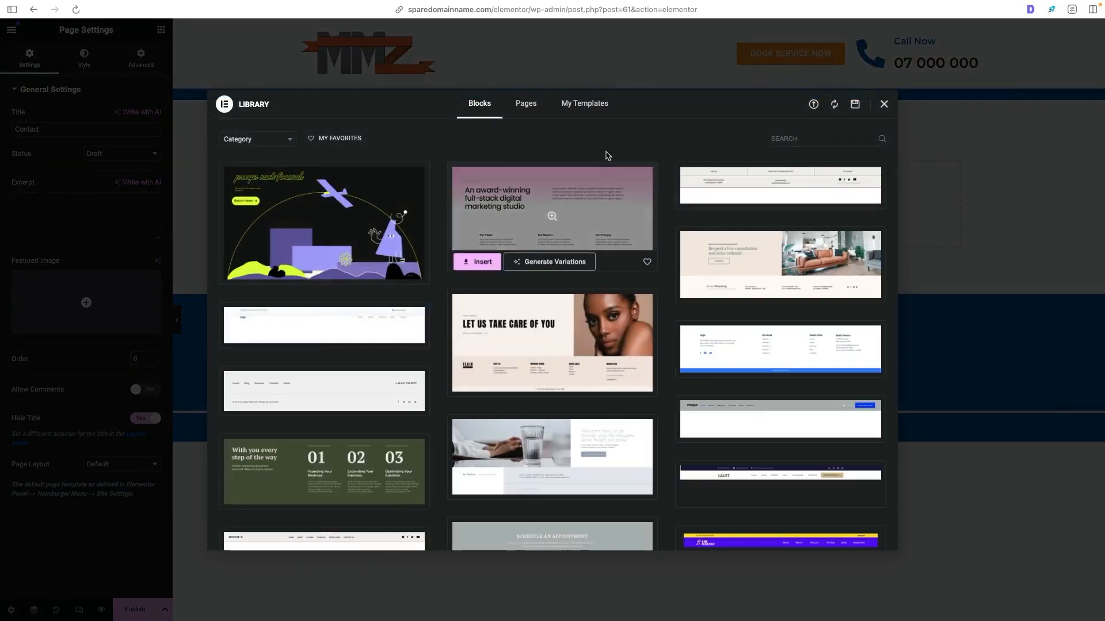
pyautogui.click(526, 103)
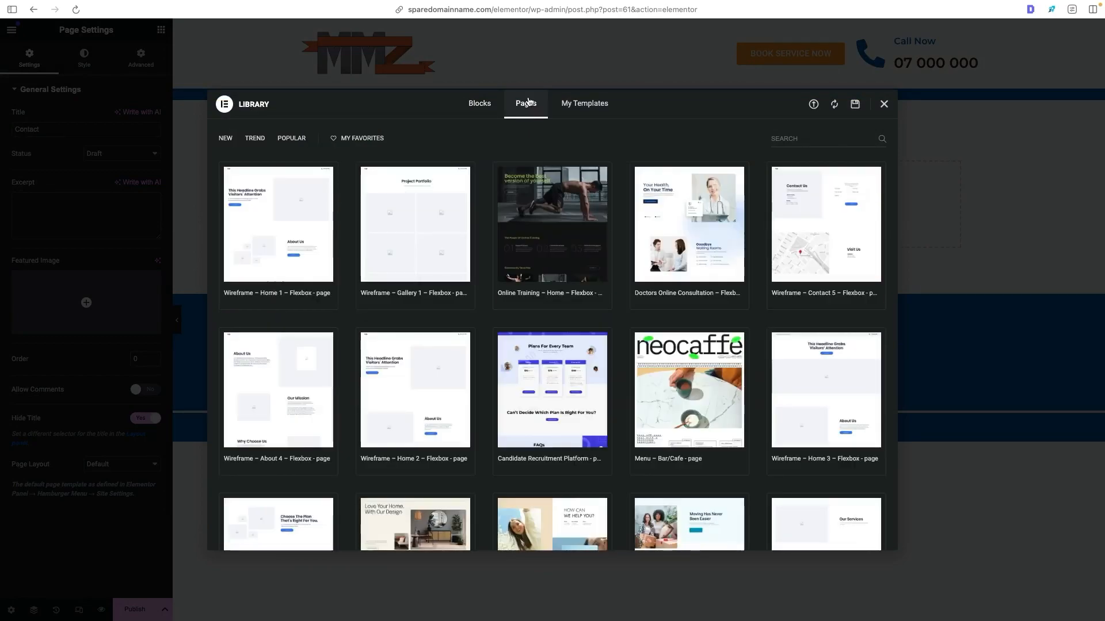
pyautogui.write('contact')
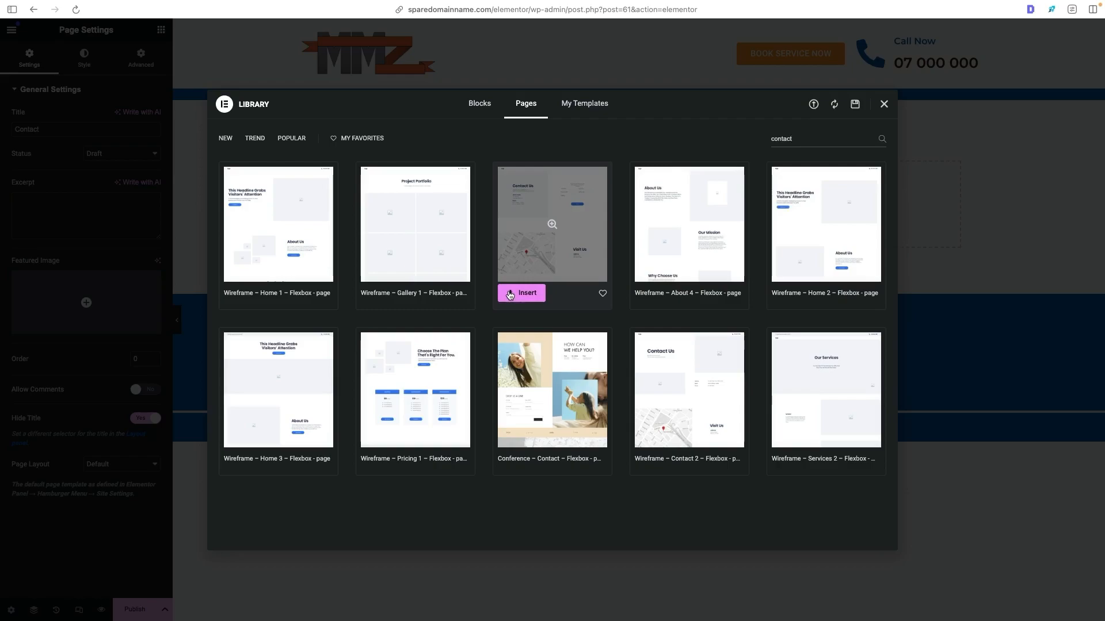
pyautogui.click(510, 296)
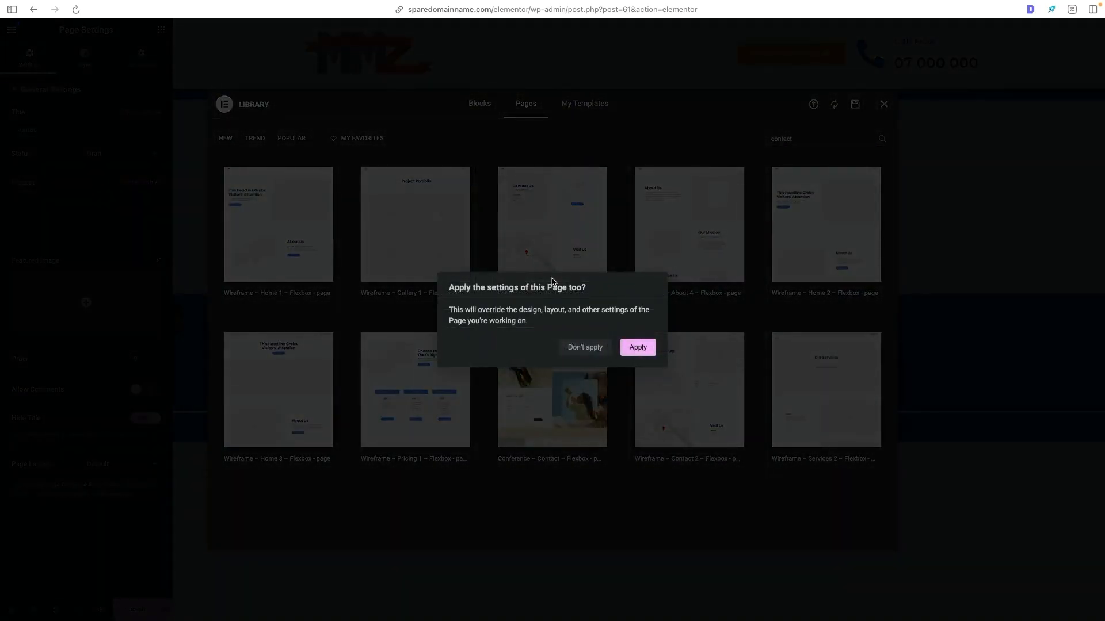
pyautogui.click(632, 351)
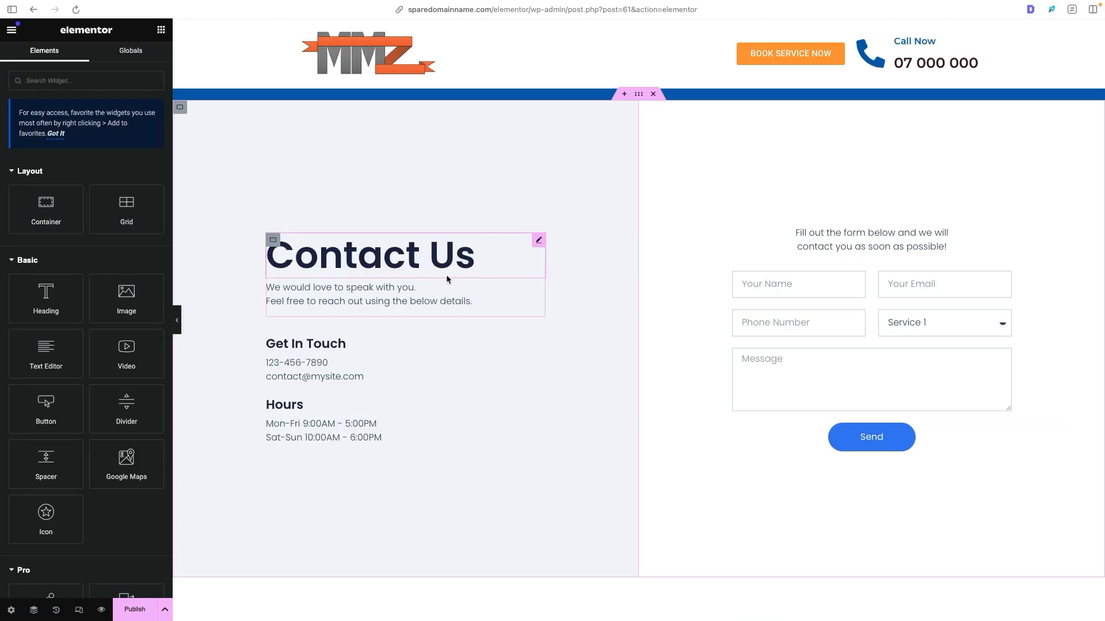
# - Examine the contact form's fields and available after-submit actions, plus the contact details and Visit Us section of the layout
pyautogui.click(788, 310)
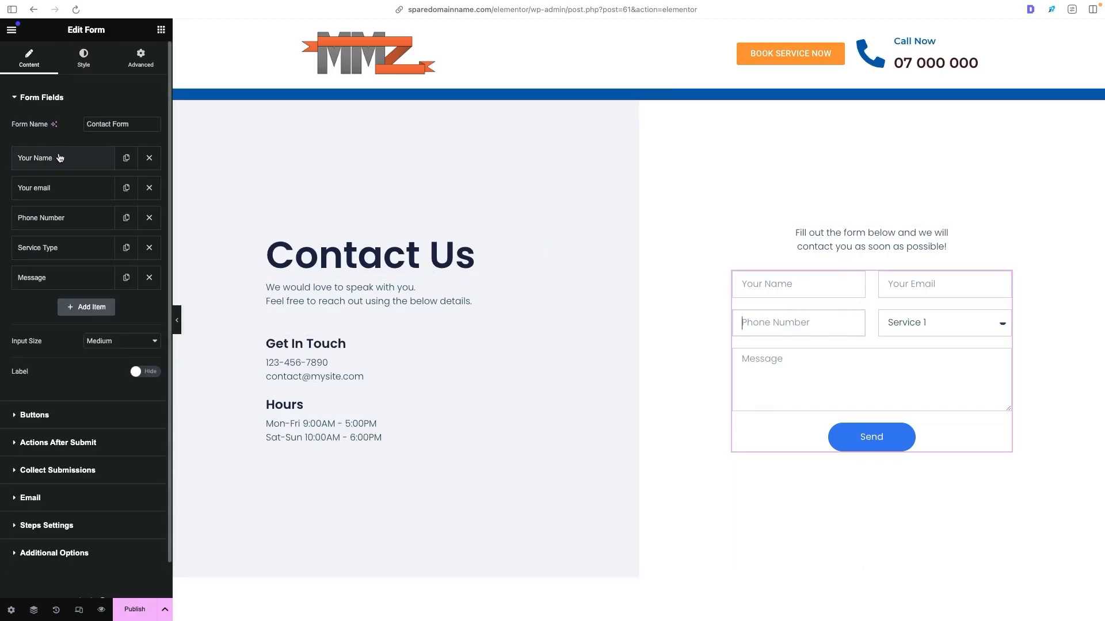
pyautogui.click(83, 222)
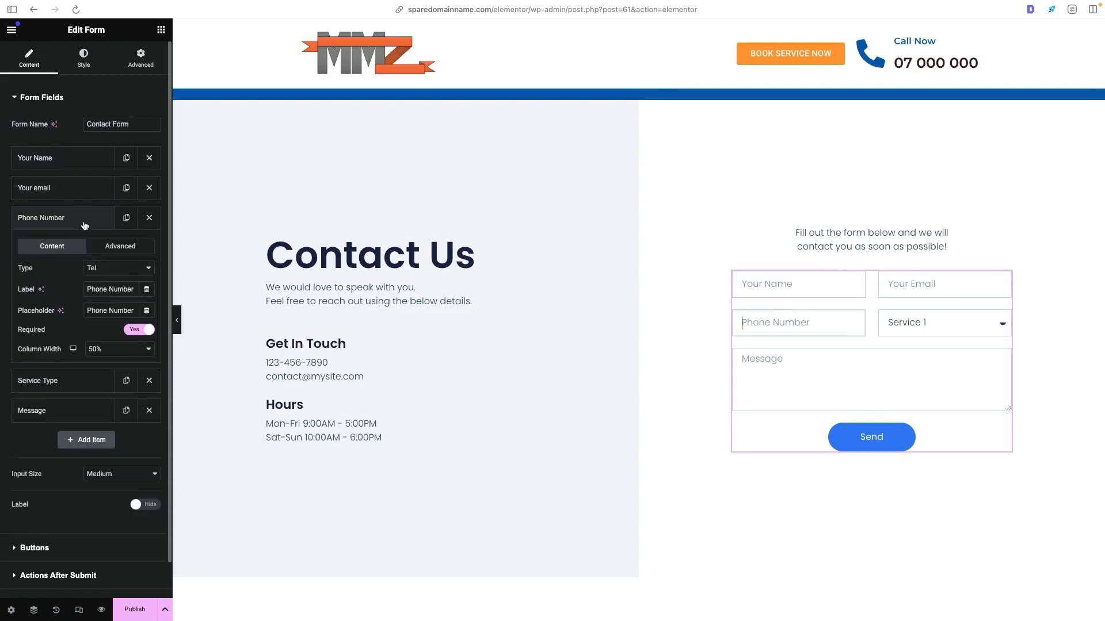
pyautogui.click(84, 222)
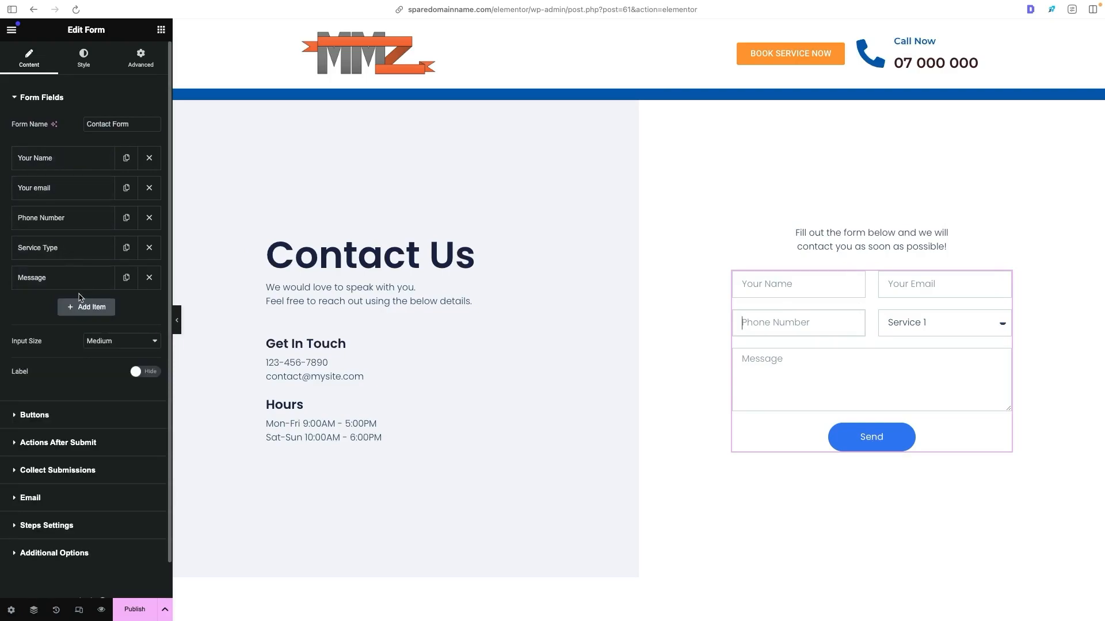
pyautogui.scroll(-1, 84, 413)
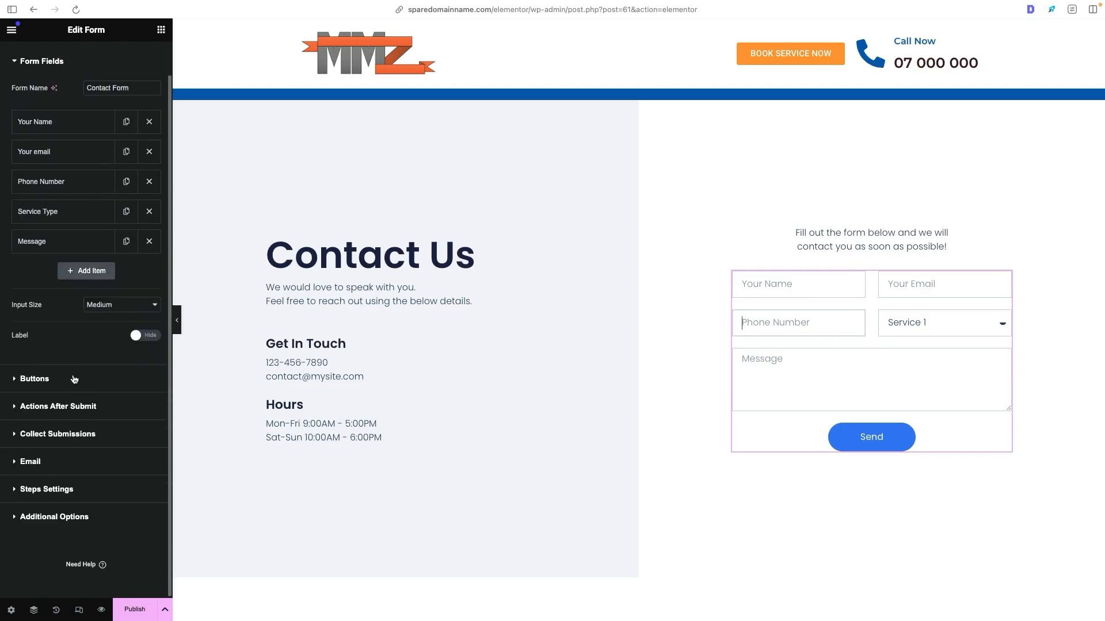
pyautogui.click(58, 407)
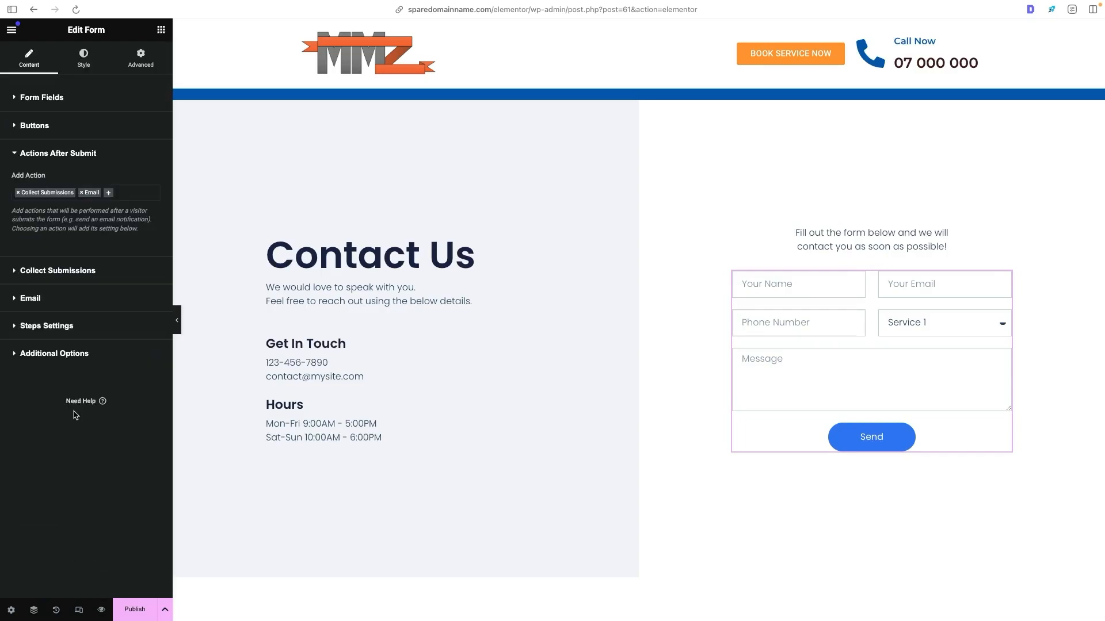
pyautogui.click(109, 197)
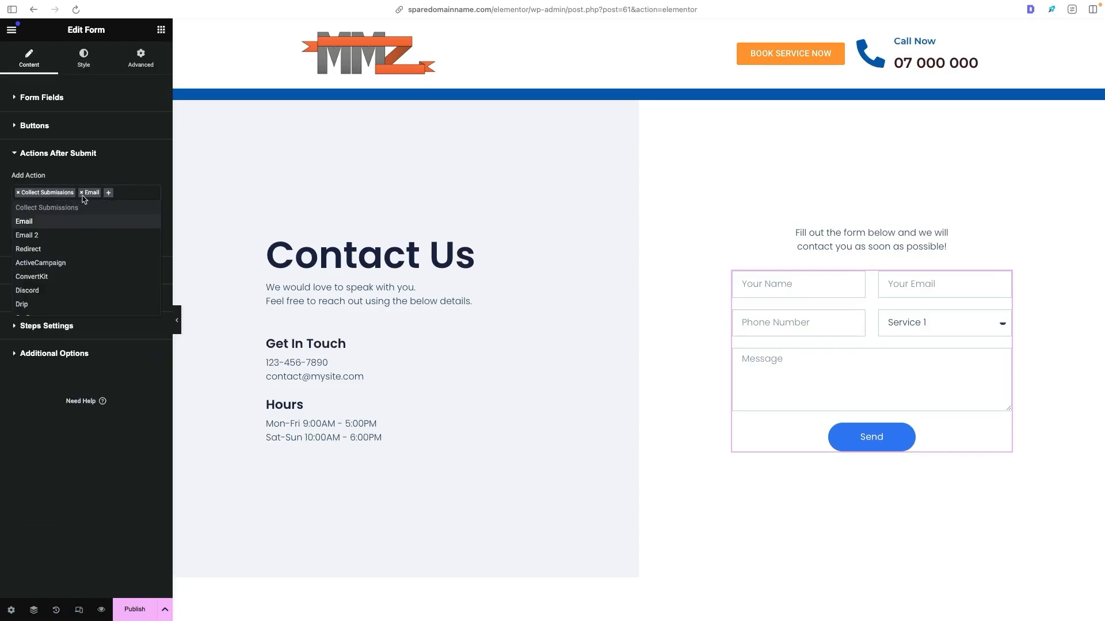
pyautogui.scroll(-2, 62, 261)
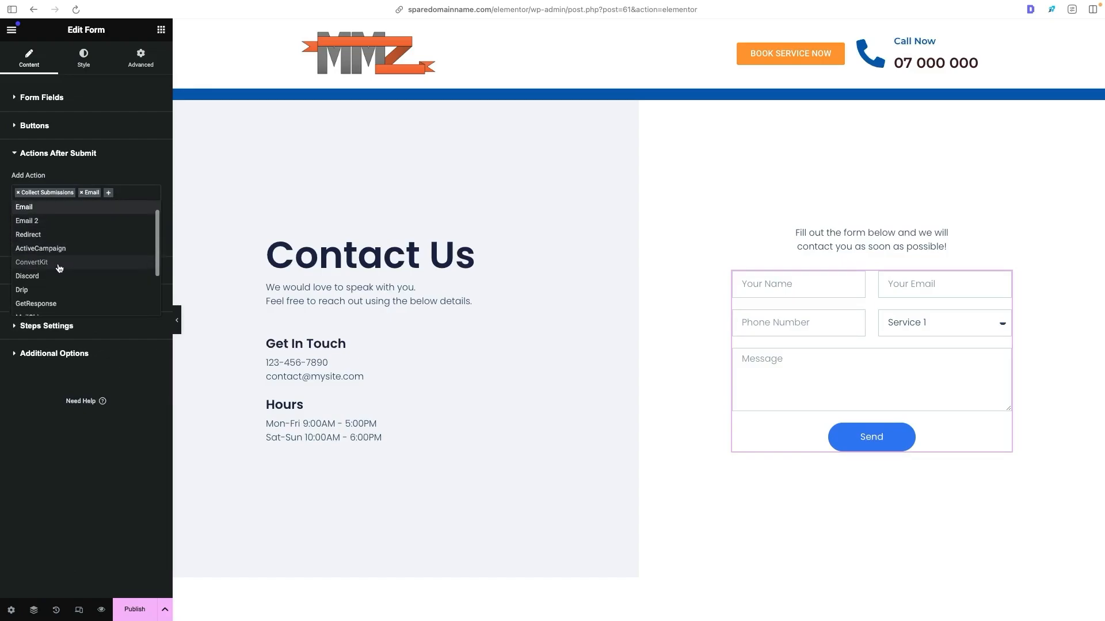
pyautogui.scroll(-2, 65, 294)
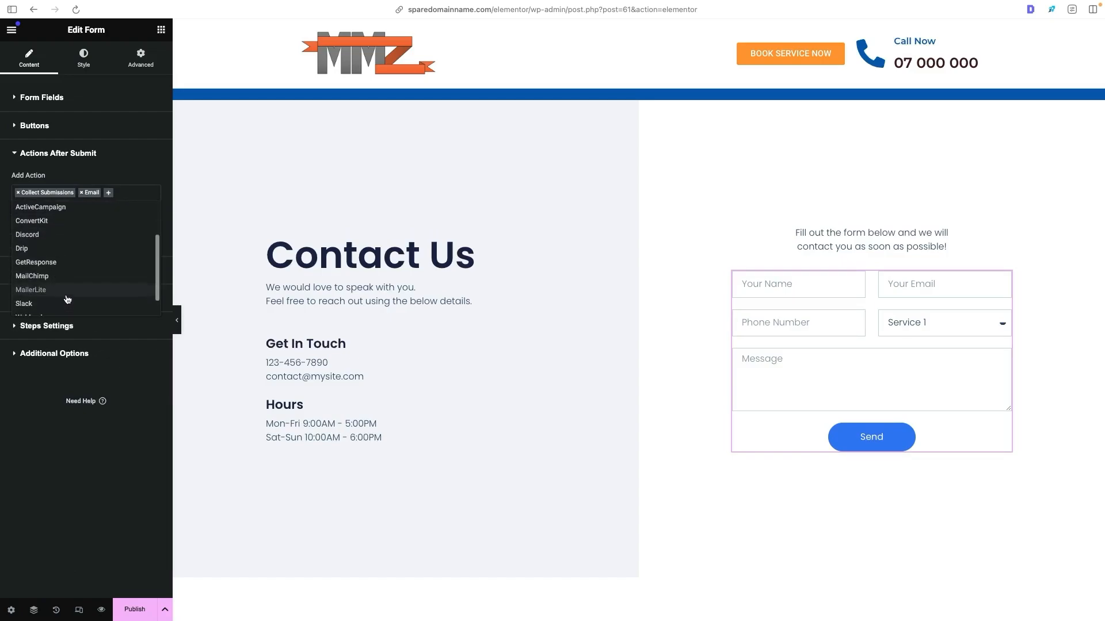
pyautogui.click(405, 365)
pyautogui.scroll(-8, 455, 336)
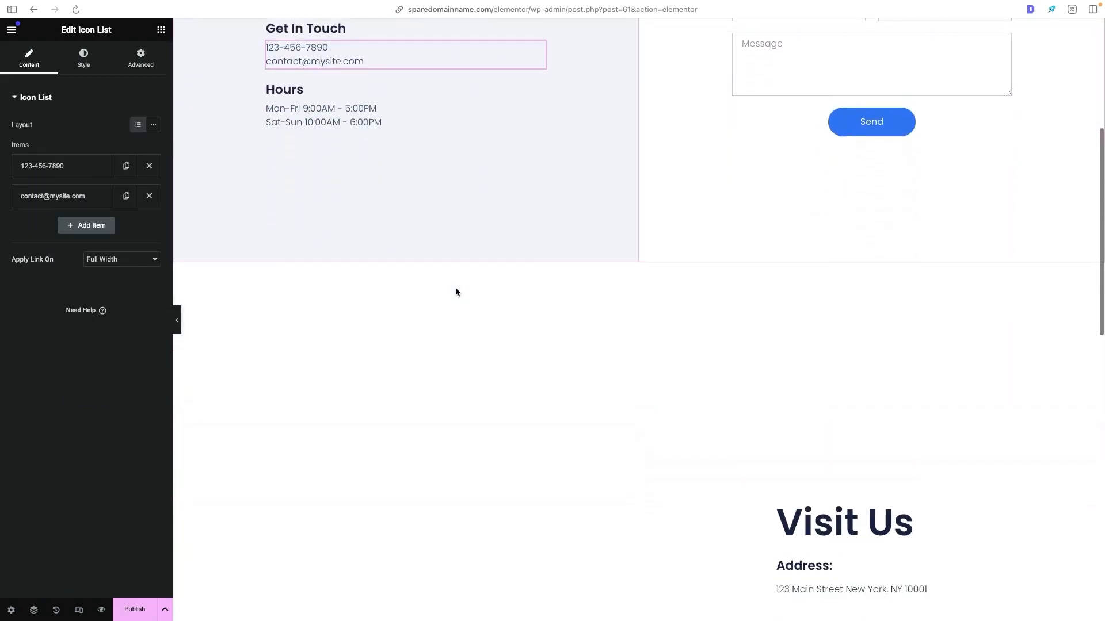
pyautogui.scroll(8, 453, 293)
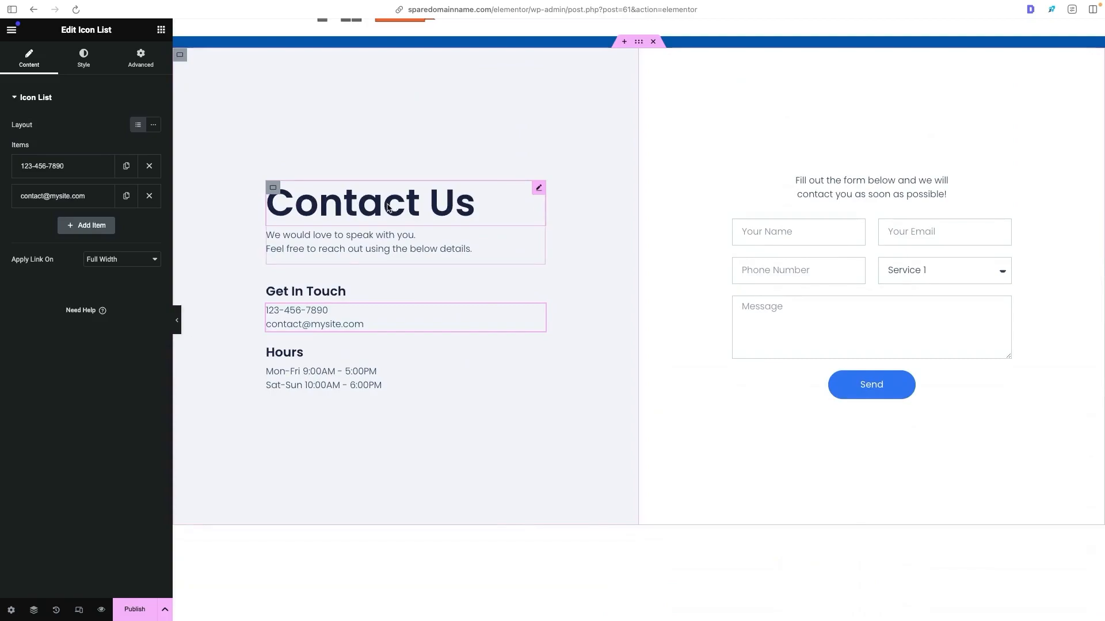
pyautogui.scroll(1, 389, 207)
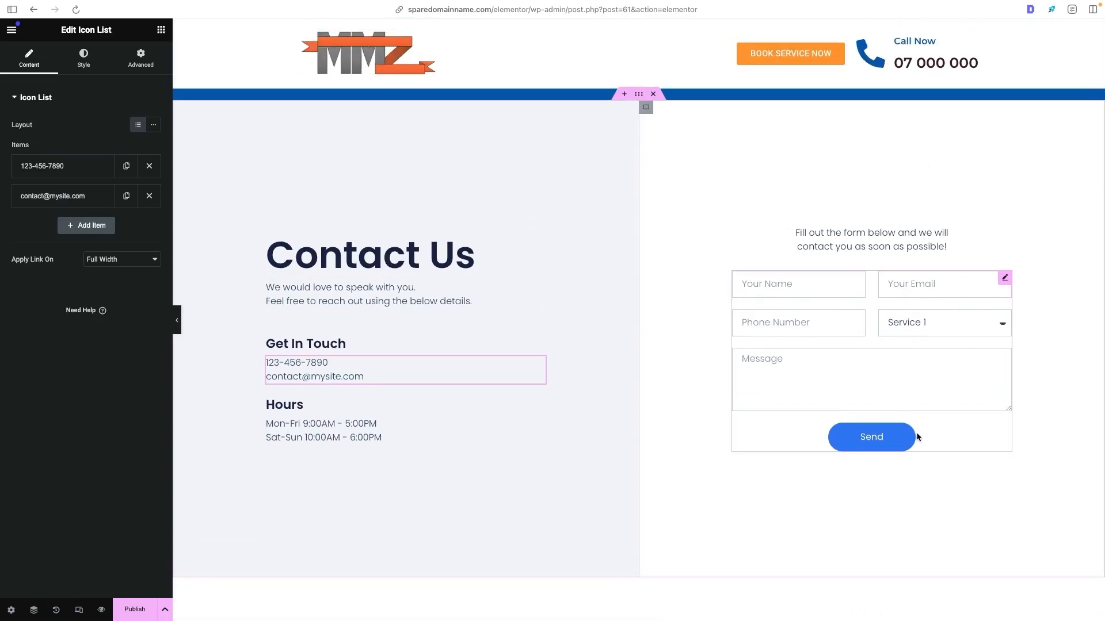
# - Apply the global H1 font to the Contact Us heading
pyautogui.click(453, 259)
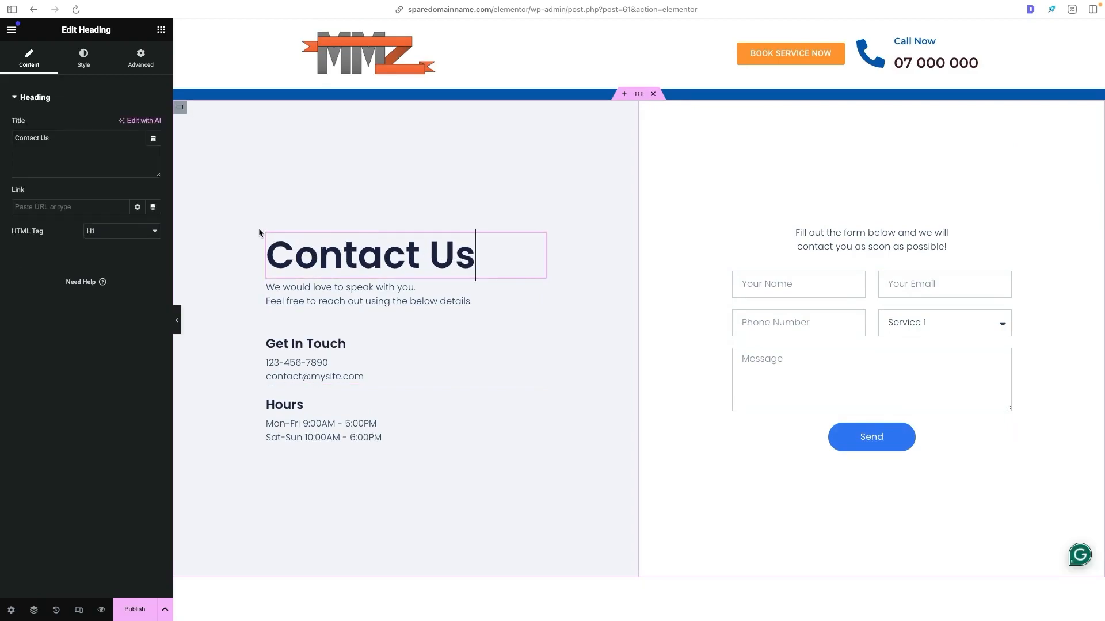
pyautogui.click(92, 55)
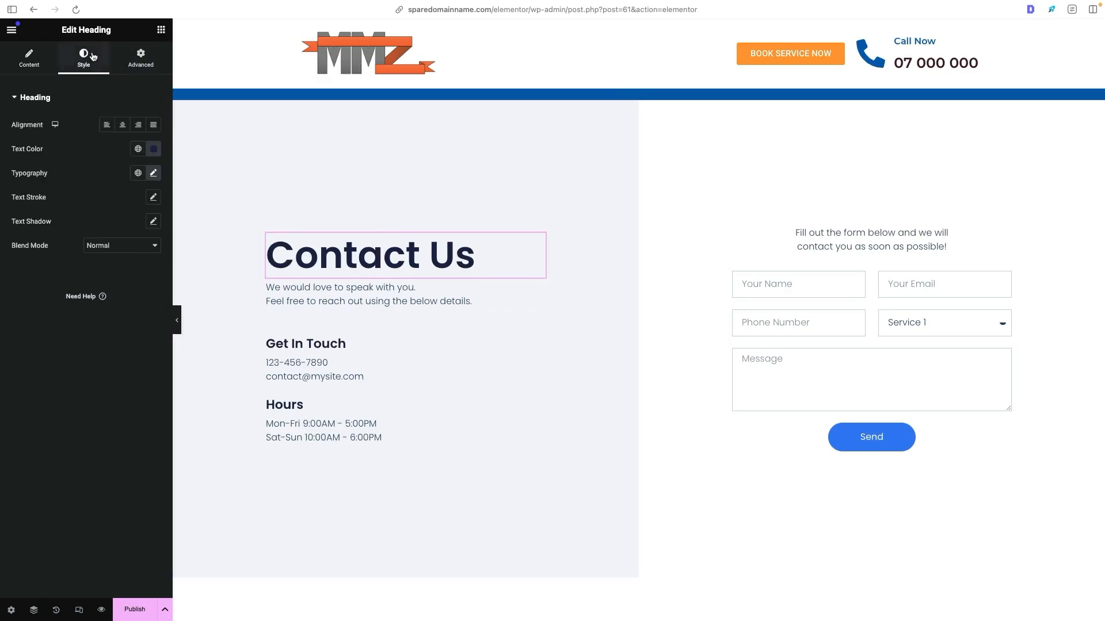
pyautogui.click(139, 174)
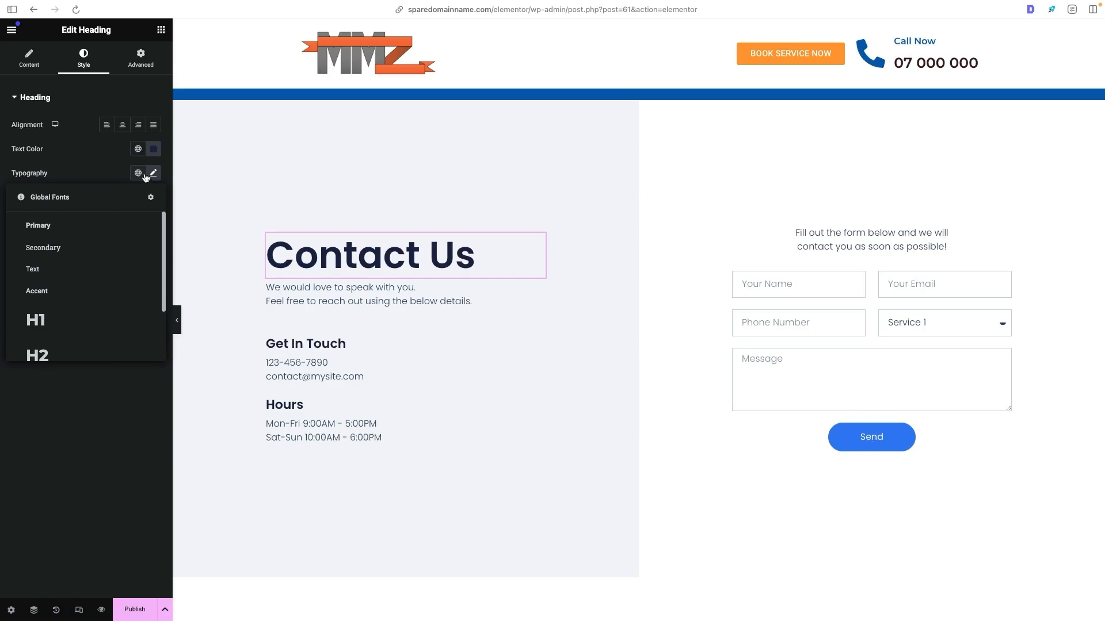
pyautogui.scroll(-2, 84, 271)
pyautogui.click(74, 304)
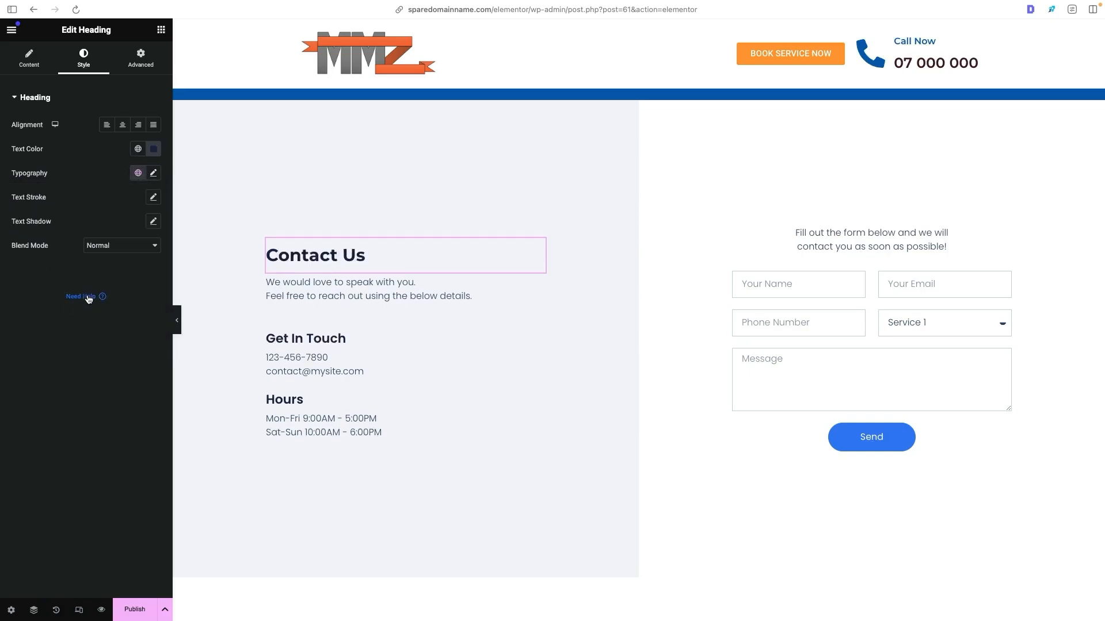
pyautogui.click(138, 173)
pyautogui.click(63, 316)
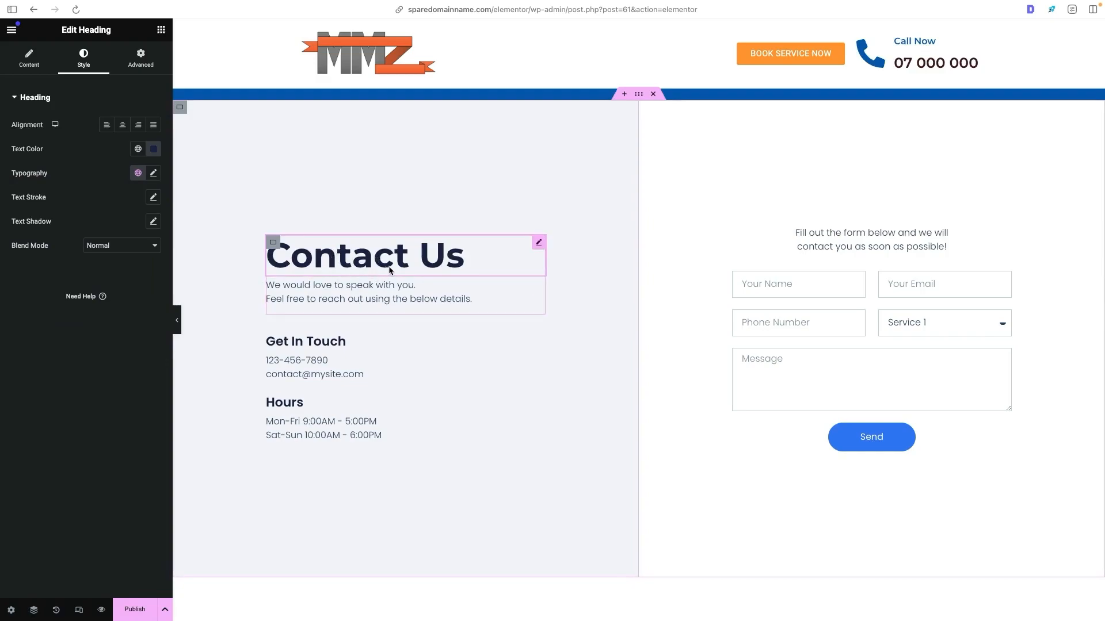
# - Set the intro text below the Contact Us heading to the global Primary color and the global Primary font
pyautogui.click(390, 291)
pyautogui.click(83, 58)
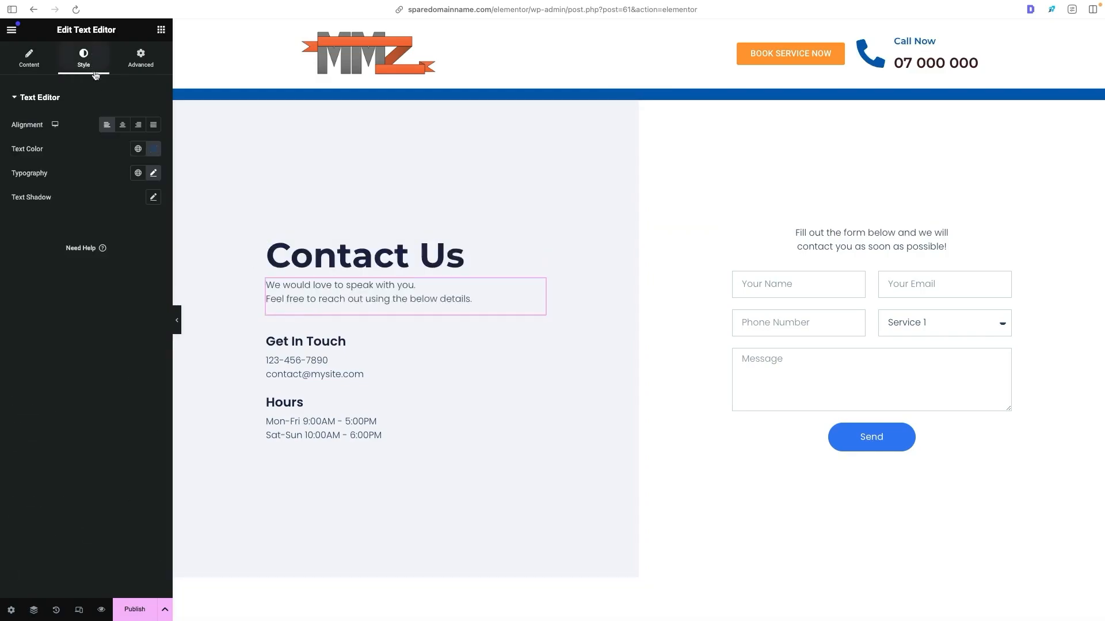
pyautogui.click(139, 148)
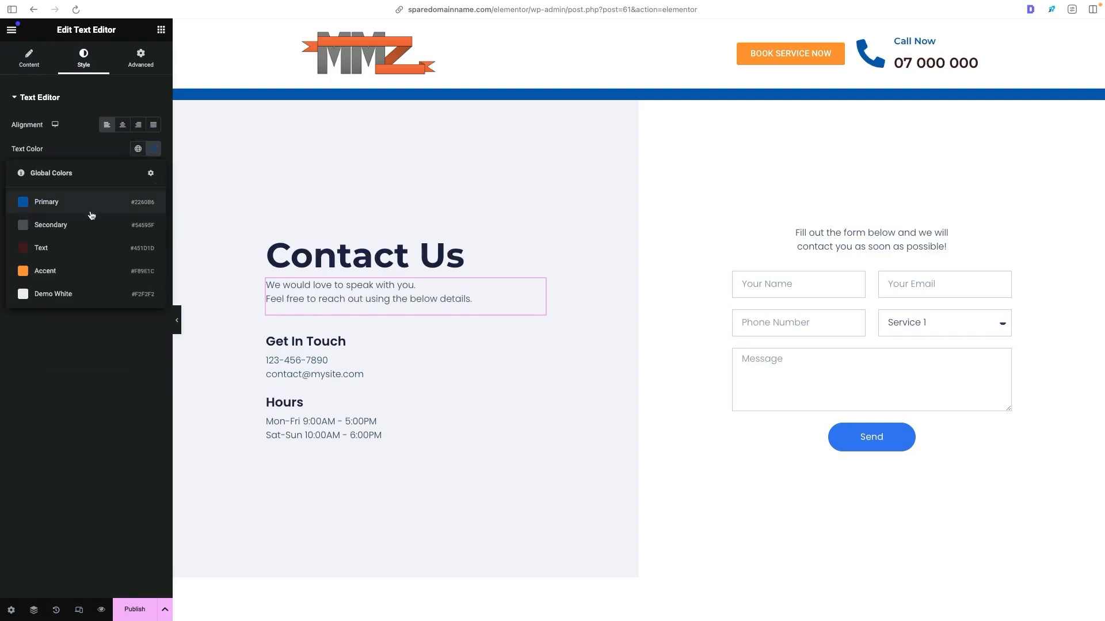
pyautogui.click(109, 199)
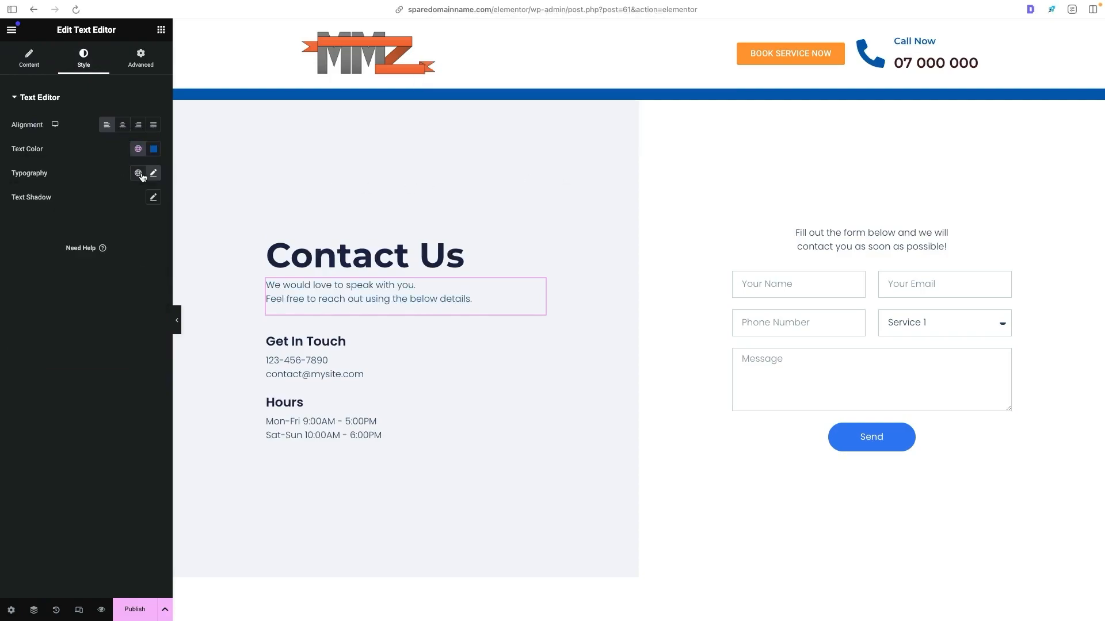
pyautogui.click(139, 173)
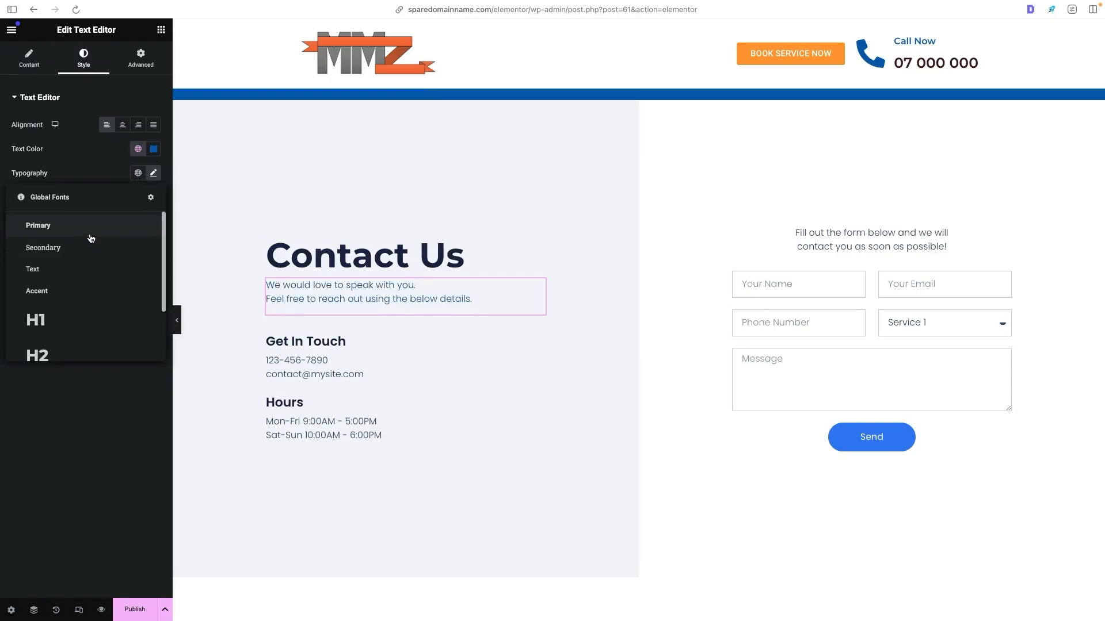
pyautogui.click(91, 236)
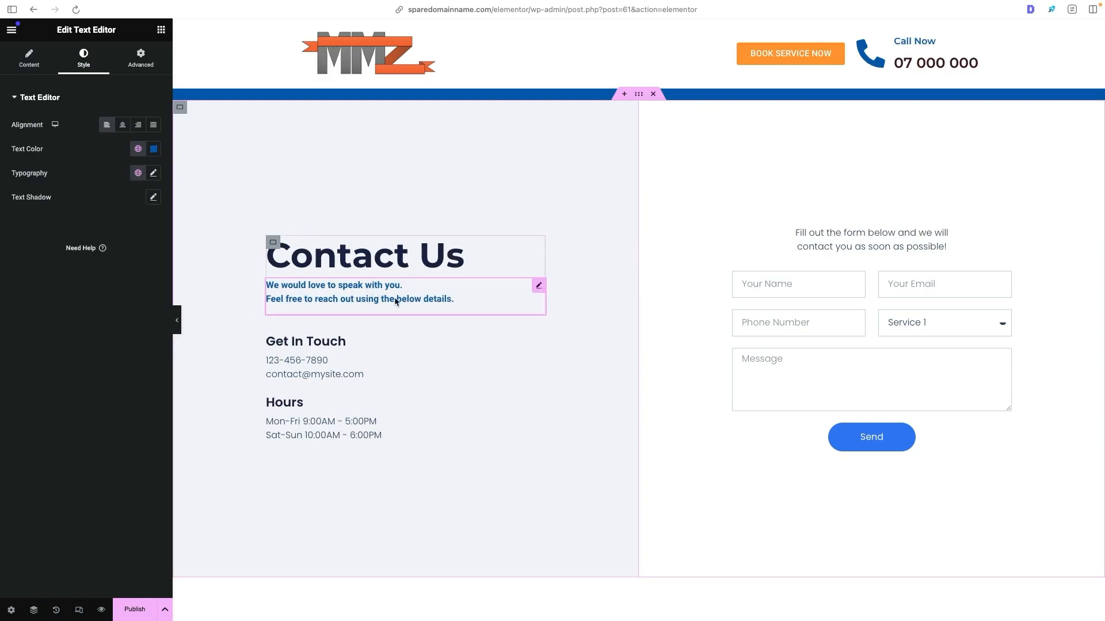
# - Publish the Contact page and exit Elementor to the WordPress pages list
pyautogui.scroll(-10, 520, 224)
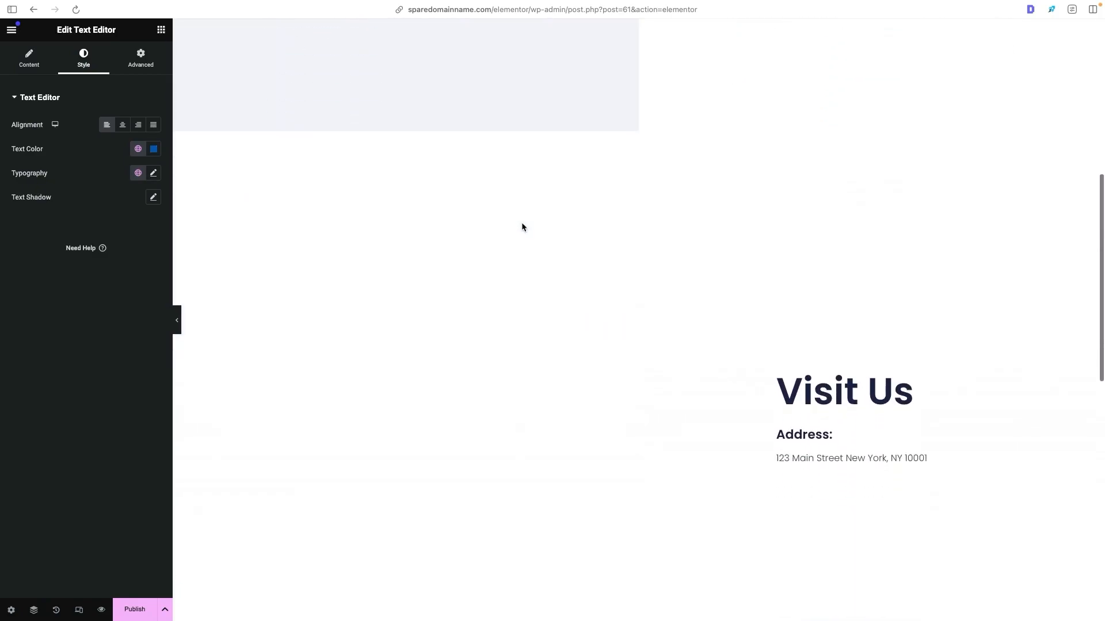
pyautogui.scroll(-3, 522, 222)
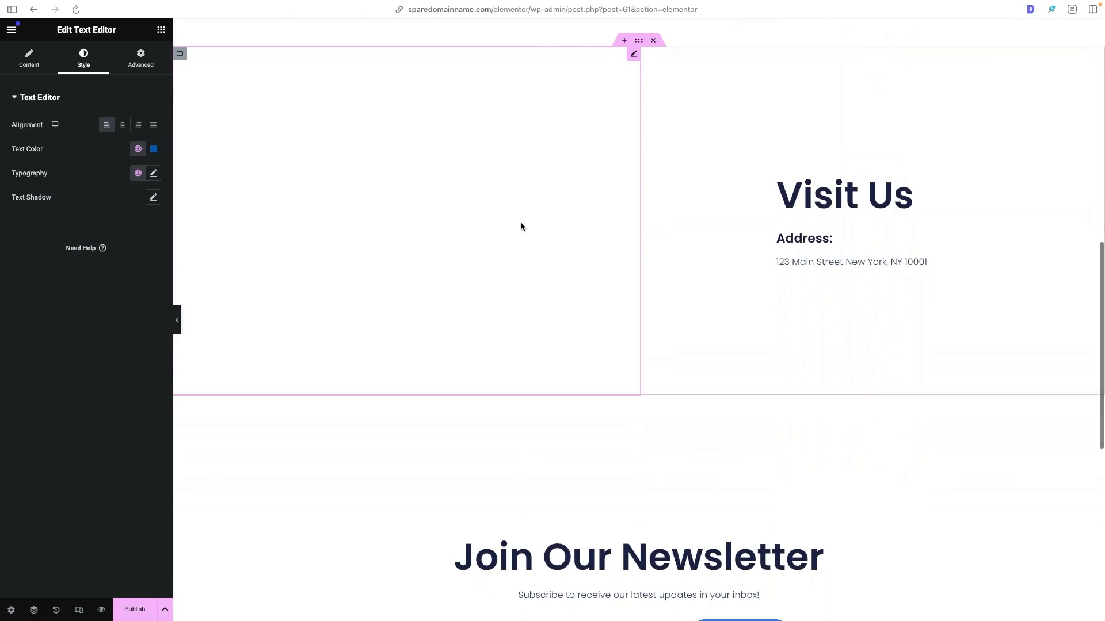
pyautogui.scroll(10, 520, 222)
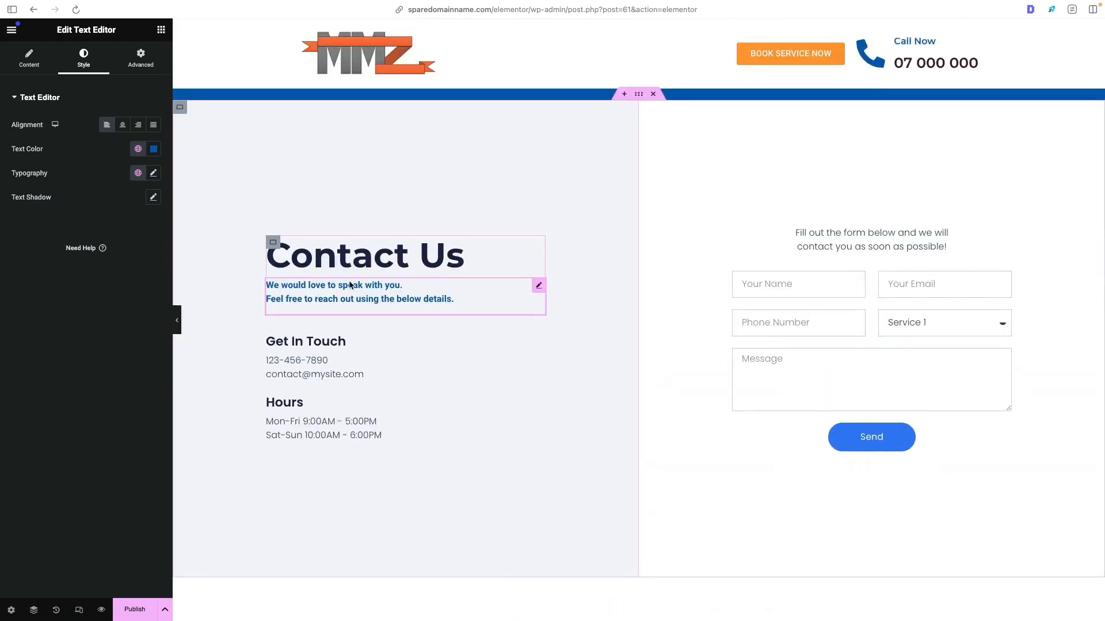
pyautogui.click(135, 609)
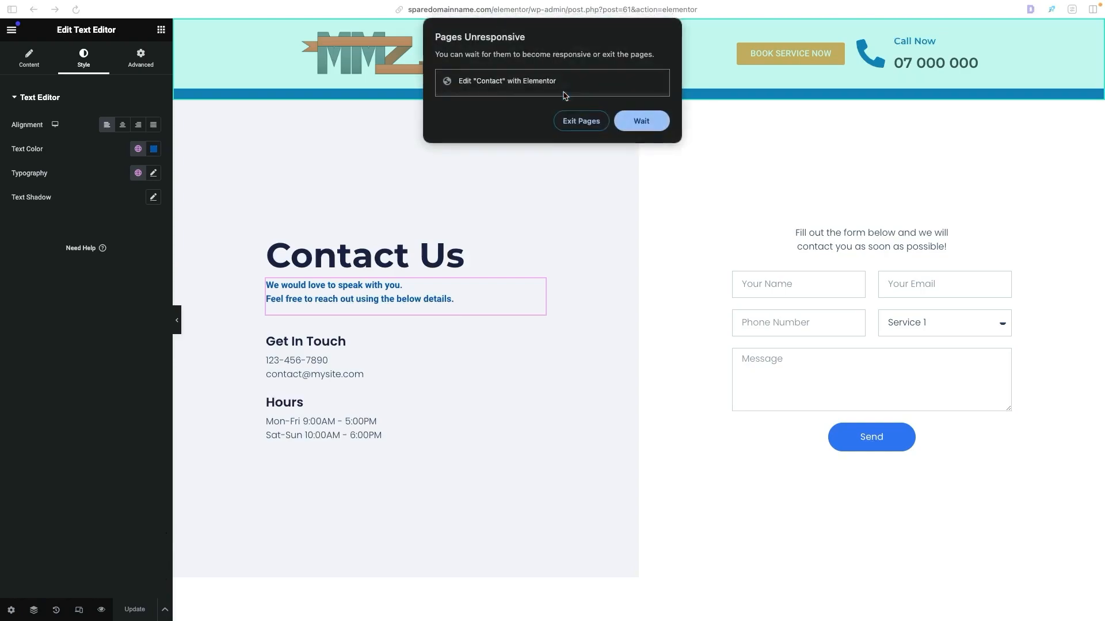
pyautogui.click(634, 119)
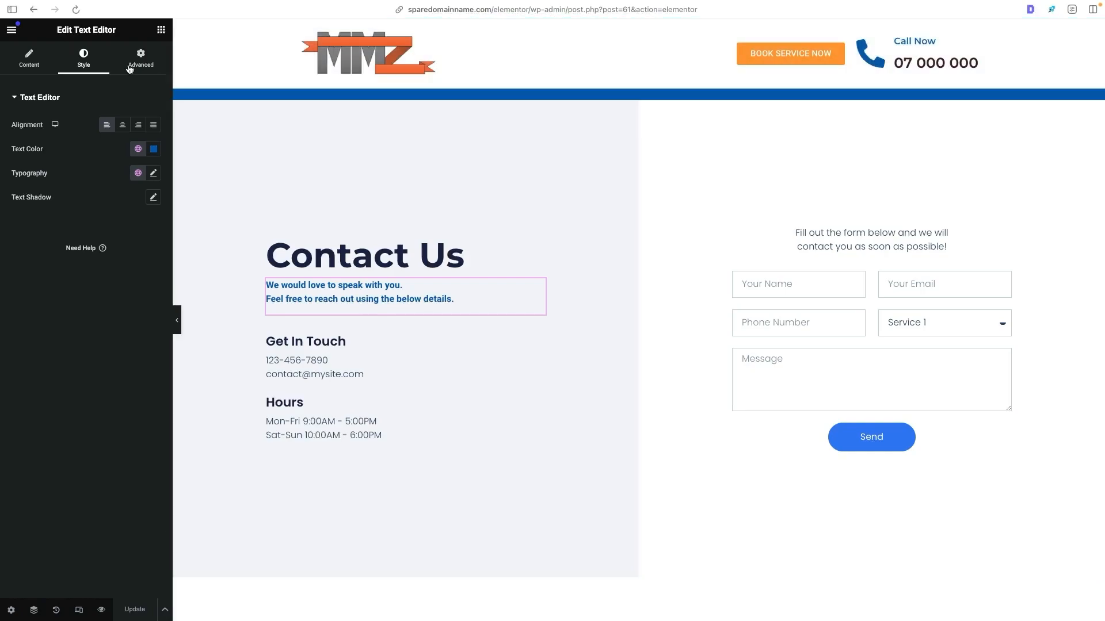
pyautogui.click(13, 33)
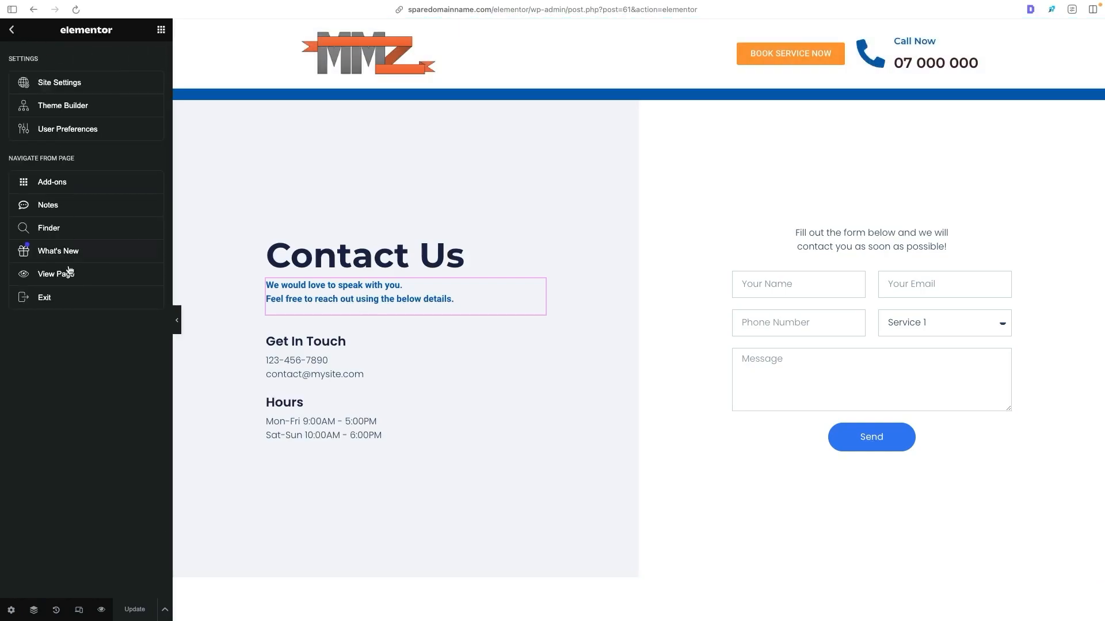
pyautogui.click(72, 298)
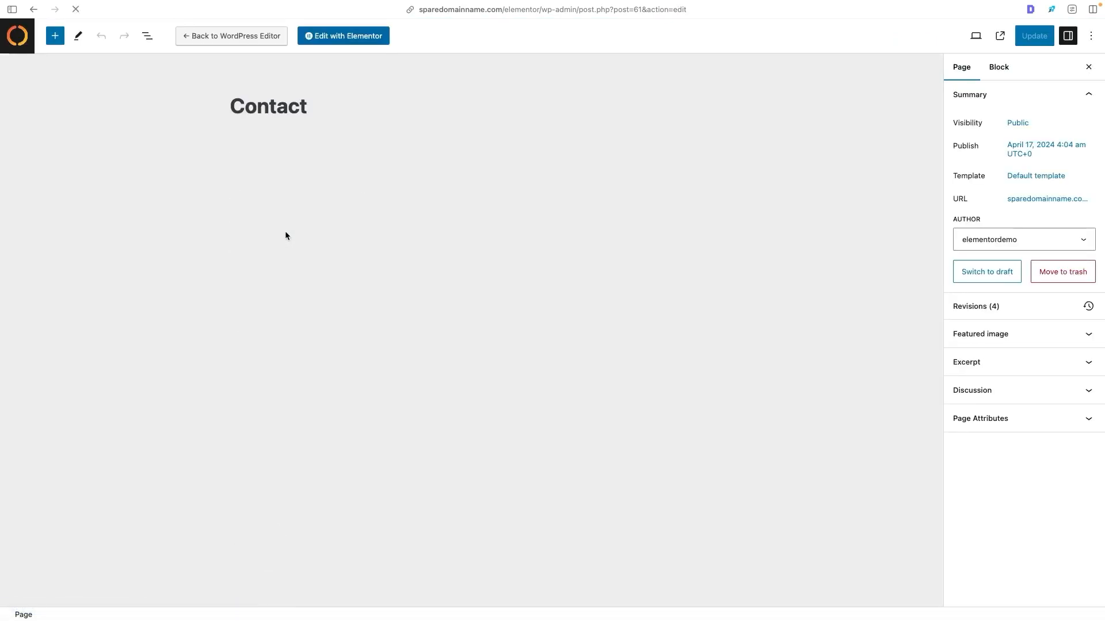
pyautogui.click(17, 44)
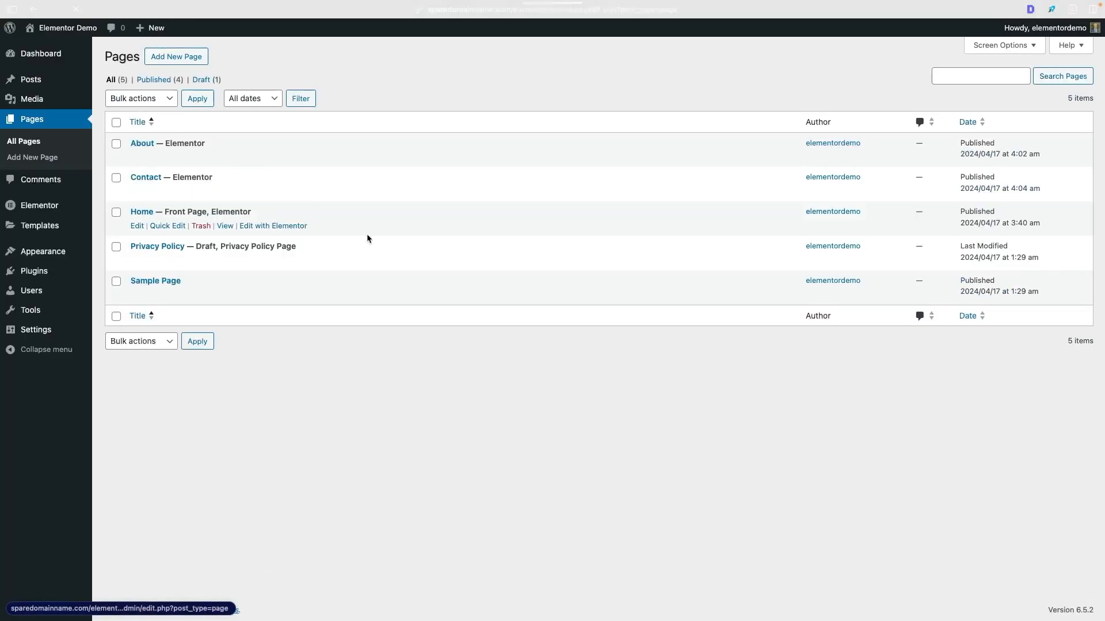
# - Create a WordPress navigation menu named Menu, assigned to the Header display location, without automatically adding new top-level pages
pyautogui.moveTo(53, 252)
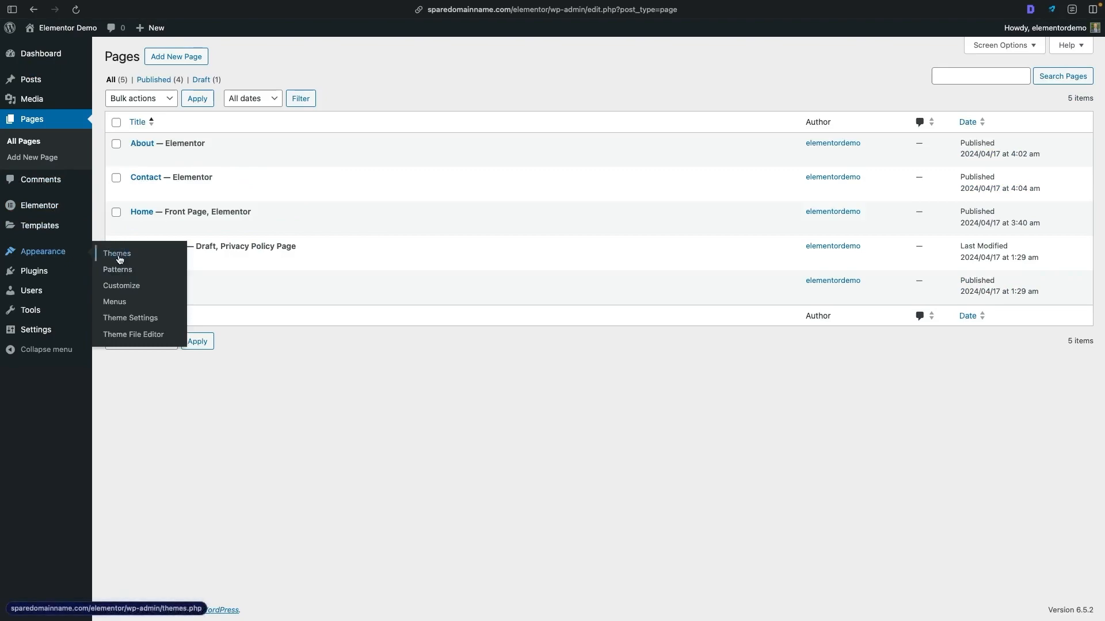
pyautogui.click(115, 302)
pyautogui.click(451, 188)
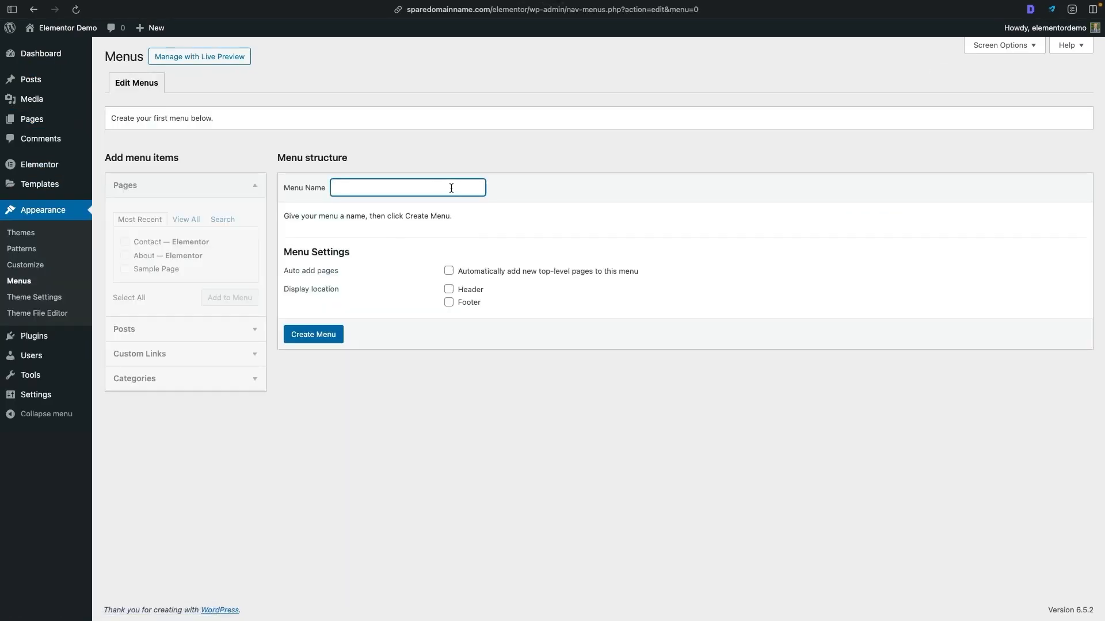
pyautogui.write('Menu')
pyautogui.moveTo(291, 187); pyautogui.dragTo(371, 185)
pyautogui.click(372, 185)
pyautogui.click(463, 290)
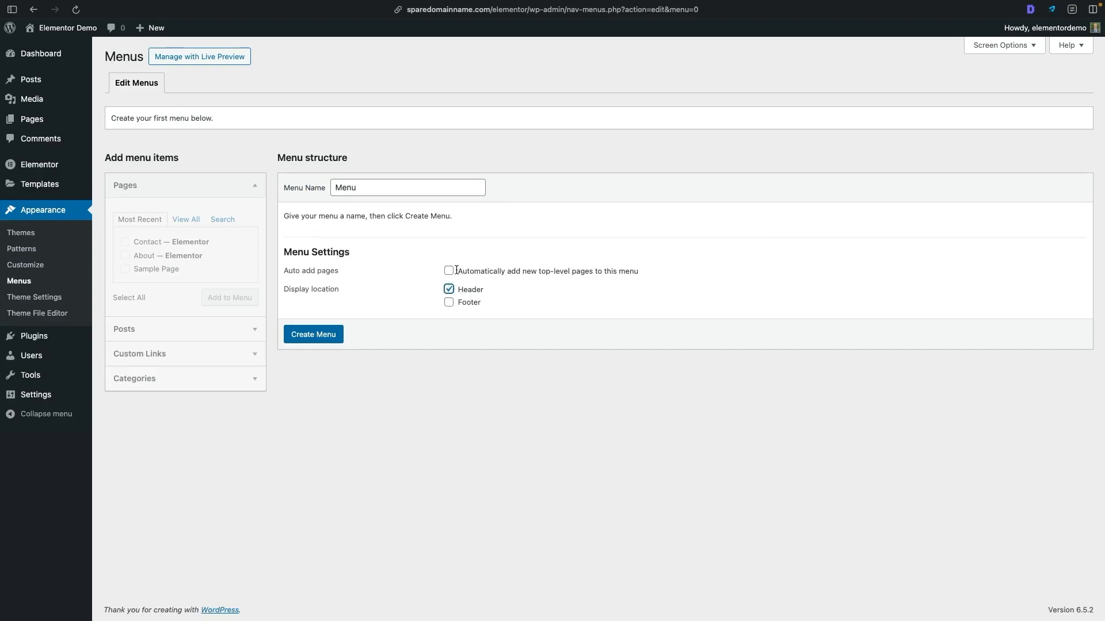
pyautogui.moveTo(435, 273); pyautogui.dragTo(717, 269)
pyautogui.moveTo(429, 276); pyautogui.dragTo(426, 272)
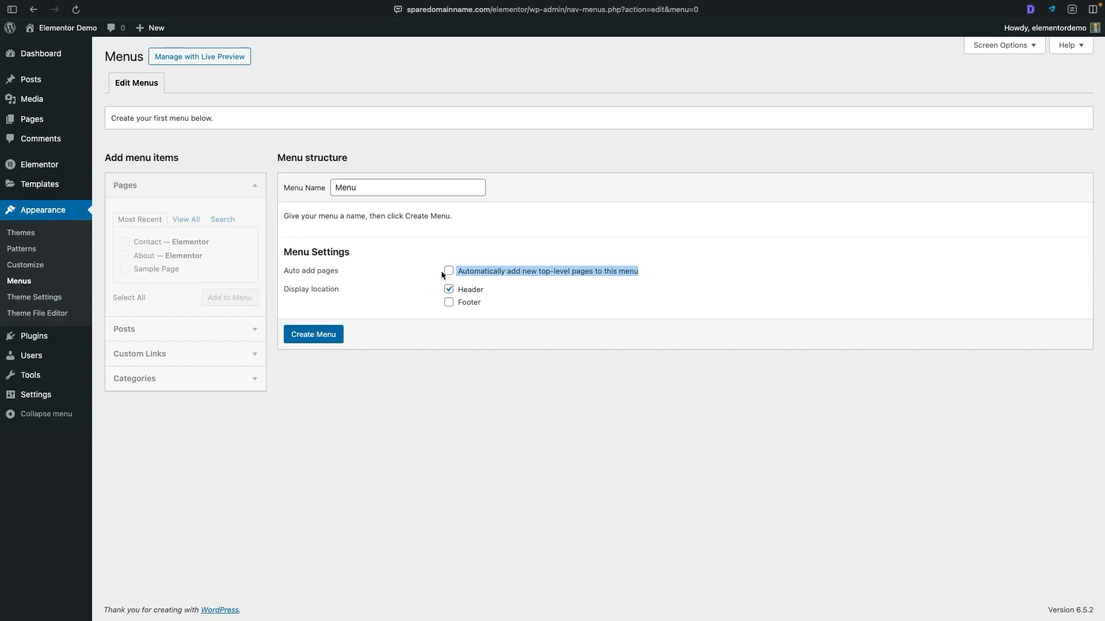
pyautogui.click(422, 271)
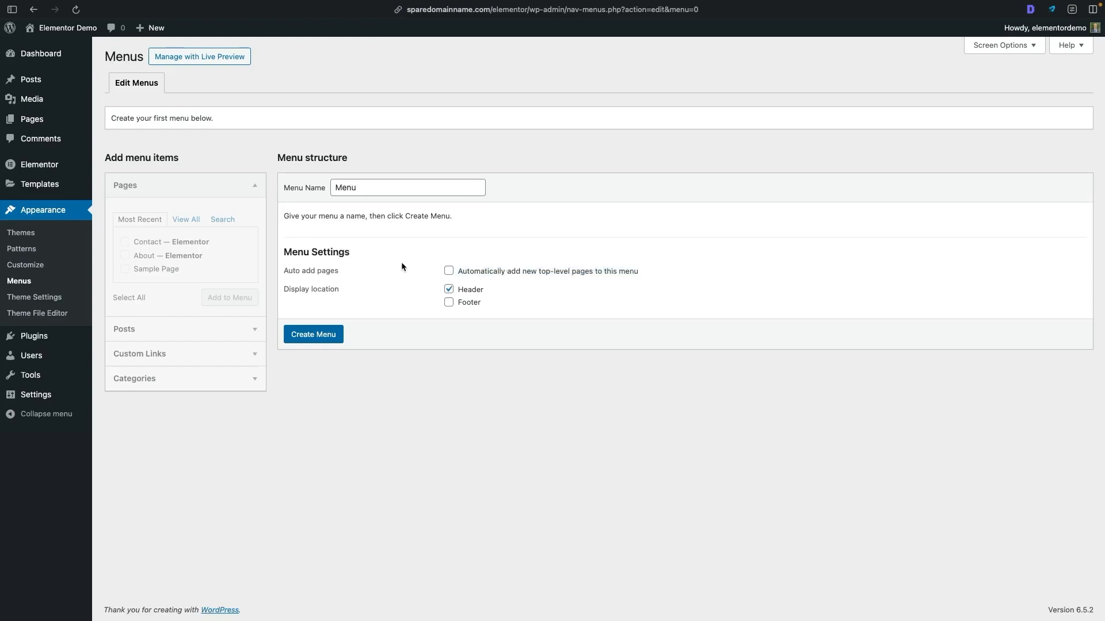
pyautogui.click(325, 335)
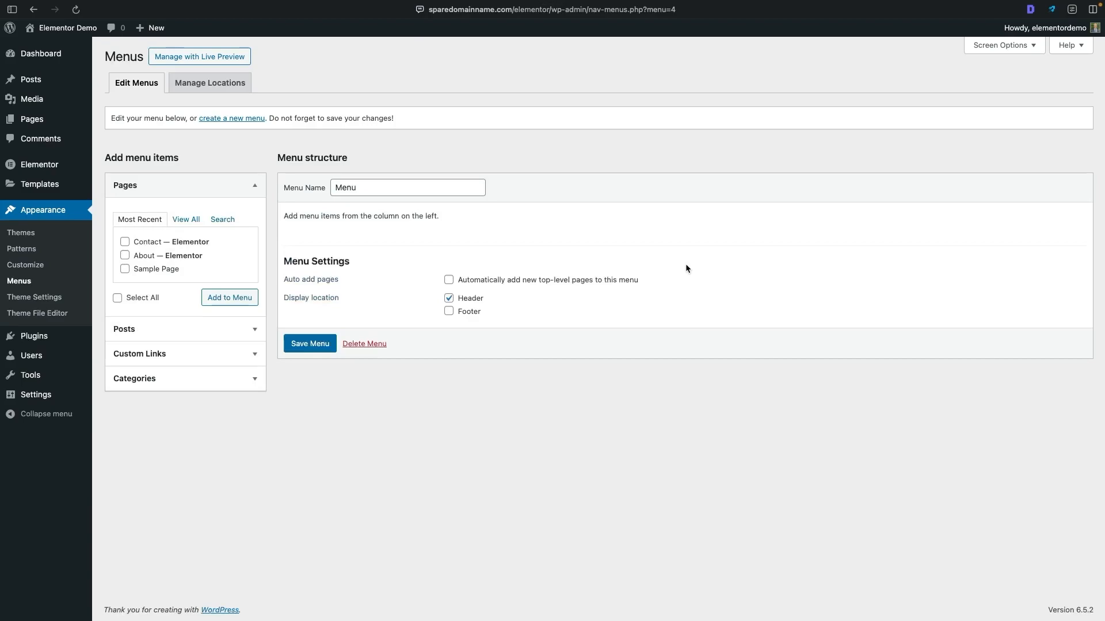
# - Add the Home, About and Contact pages to the menu in that order and save the menu
pyautogui.click(186, 221)
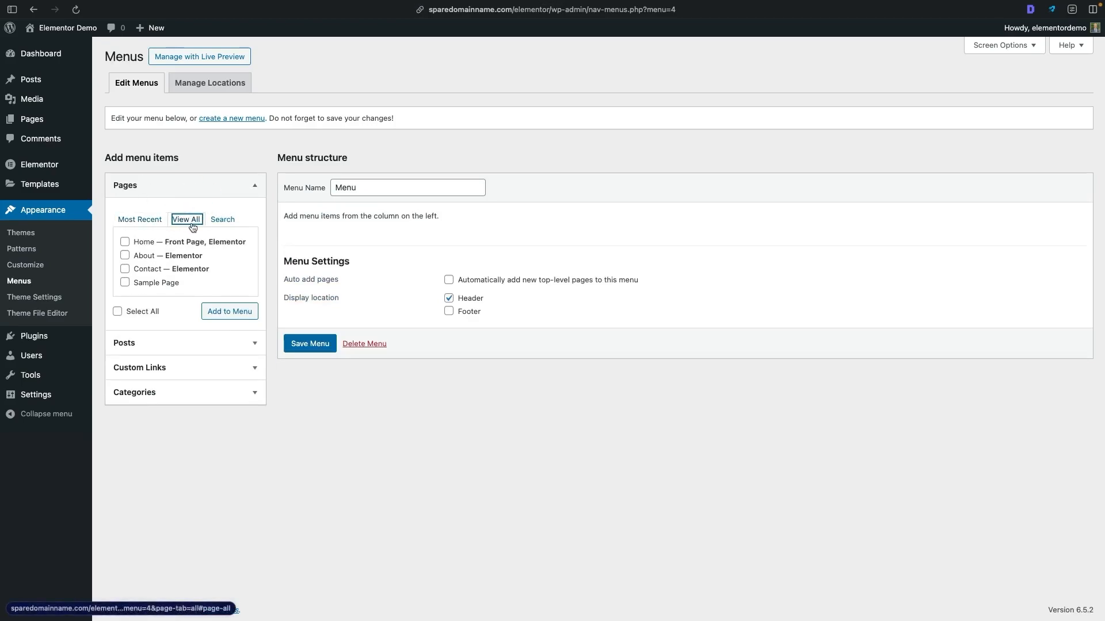
pyautogui.click(143, 243)
pyautogui.click(140, 257)
pyautogui.moveTo(139, 267); pyautogui.dragTo(143, 269)
pyautogui.click(125, 269)
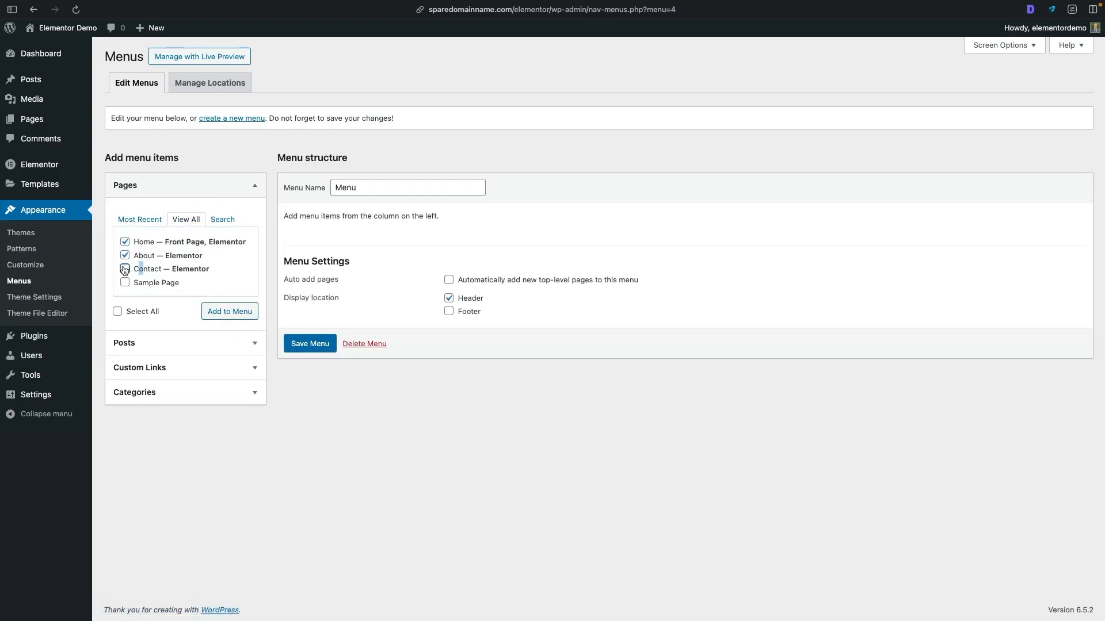
pyautogui.click(220, 313)
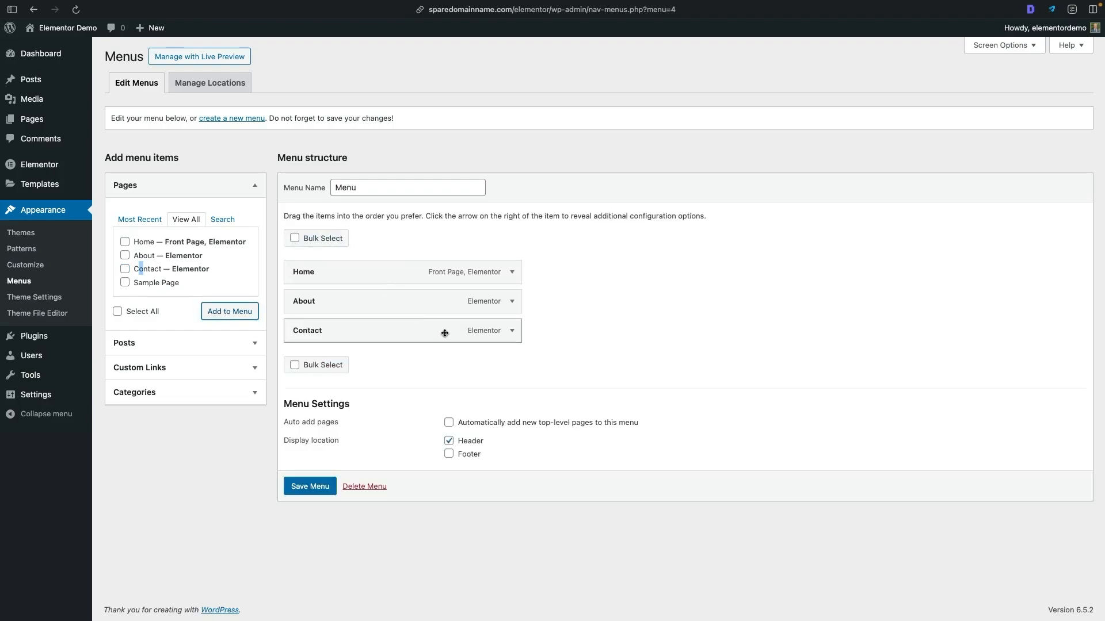
pyautogui.moveTo(424, 310); pyautogui.dragTo(309, 280)
pyautogui.moveTo(367, 299); pyautogui.dragTo(350, 300)
pyautogui.click(311, 490)
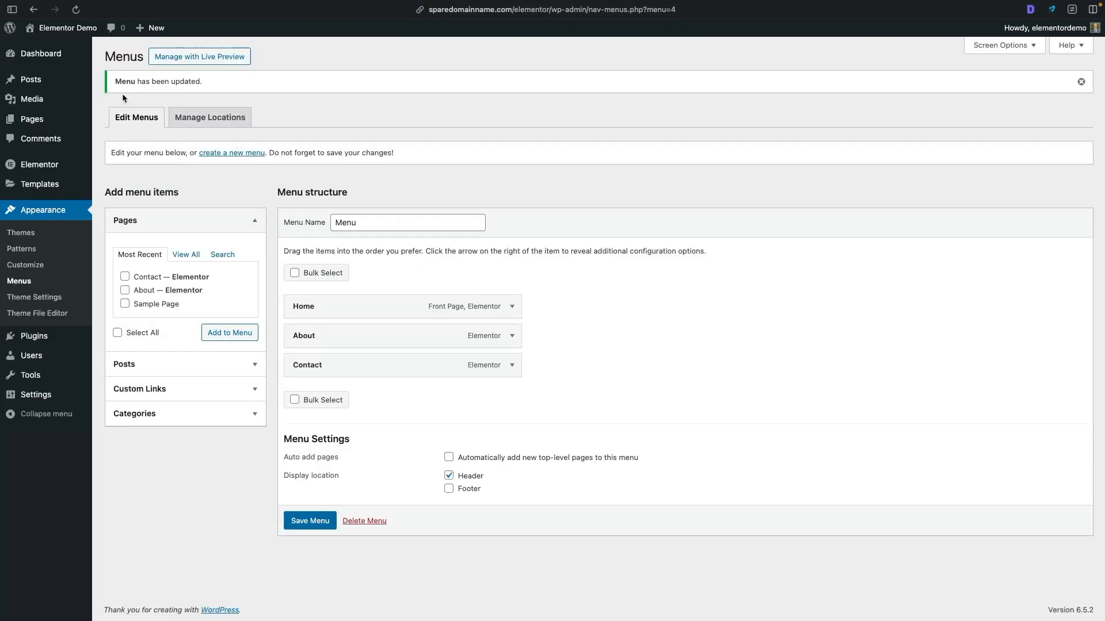
# - Open the site's header template from the Theme Builder for editing in Elementor
pyautogui.moveTo(40, 184)
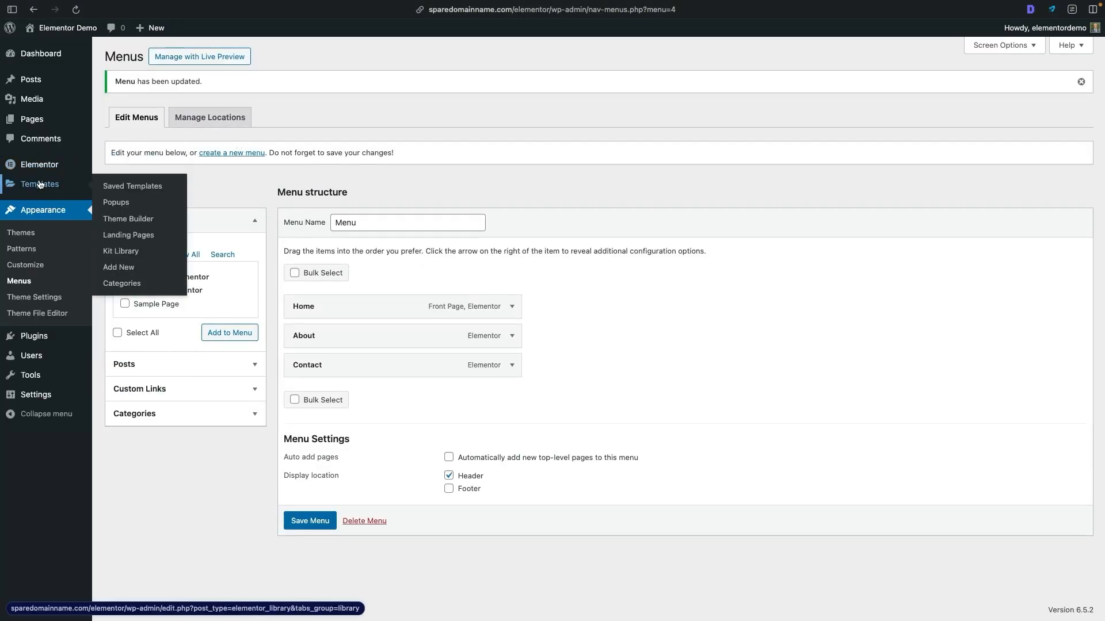
pyautogui.click(160, 227)
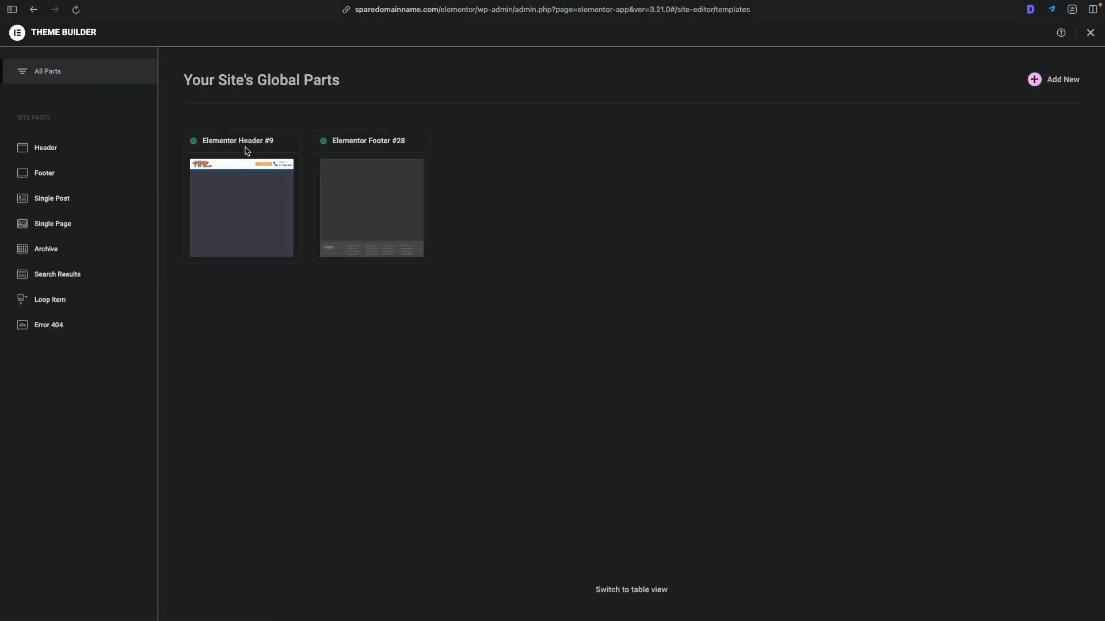
pyautogui.click(247, 188)
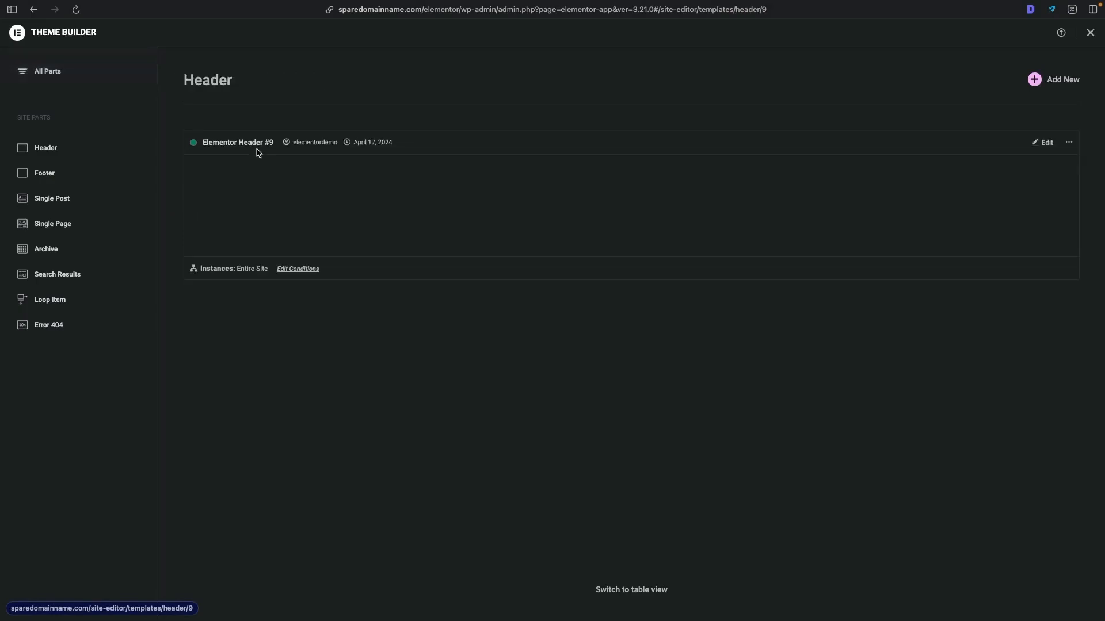
pyautogui.click(1048, 146)
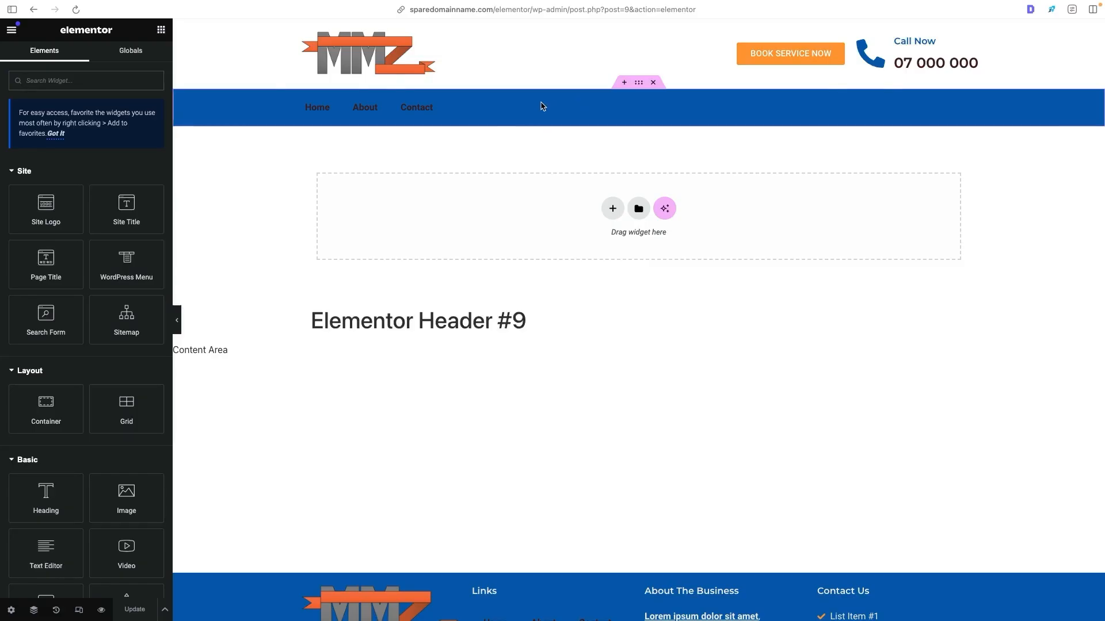
# - Compare the header with the reference site and set the header menu's normal text color to the global Demo White
pyautogui.hotkey('ctrl', 'Tab')
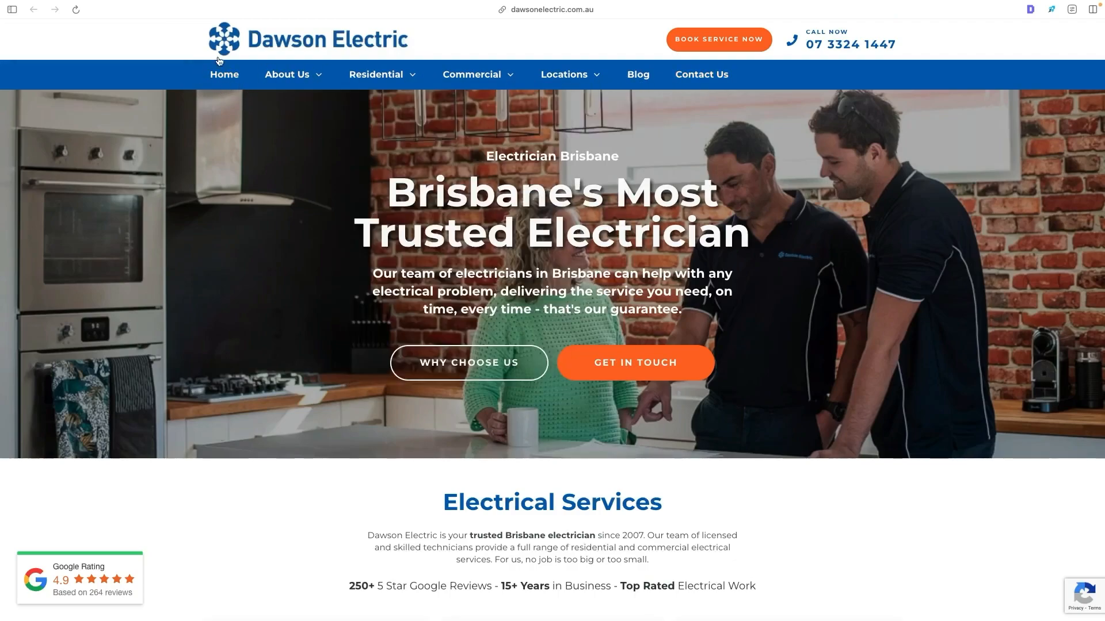
pyautogui.hotkey('ctrl', 'shift', 'Tab')
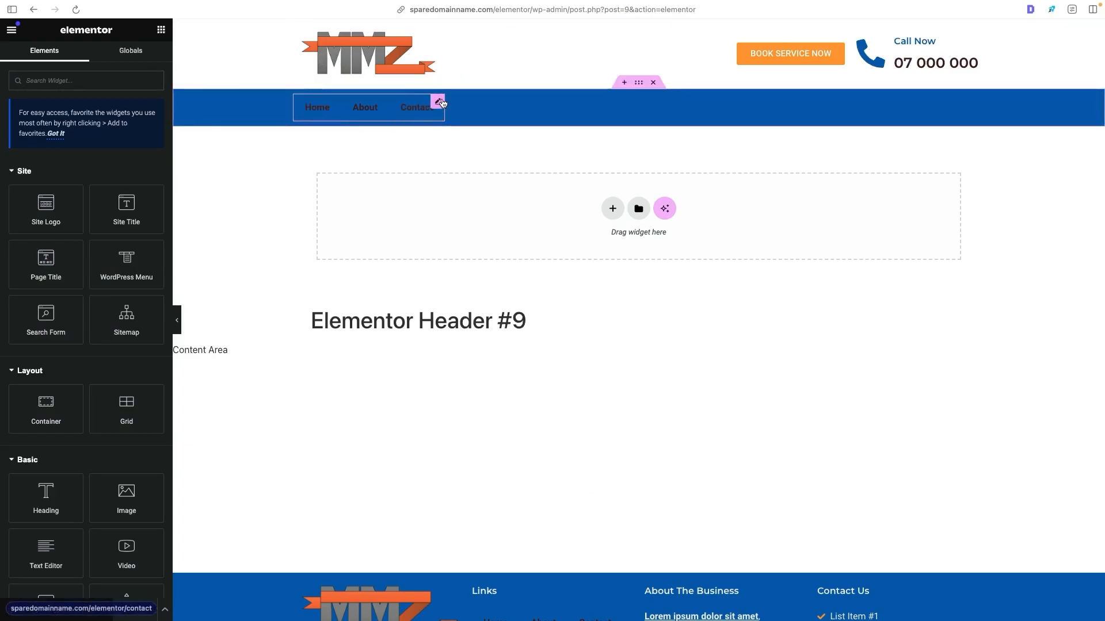
pyautogui.click(439, 102)
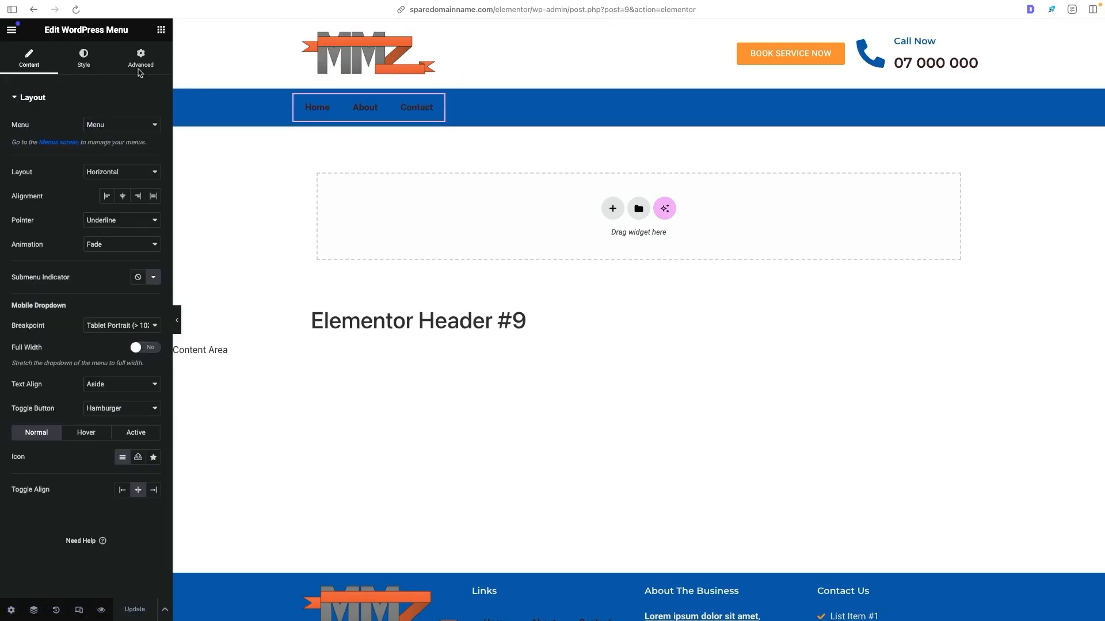
pyautogui.click(84, 58)
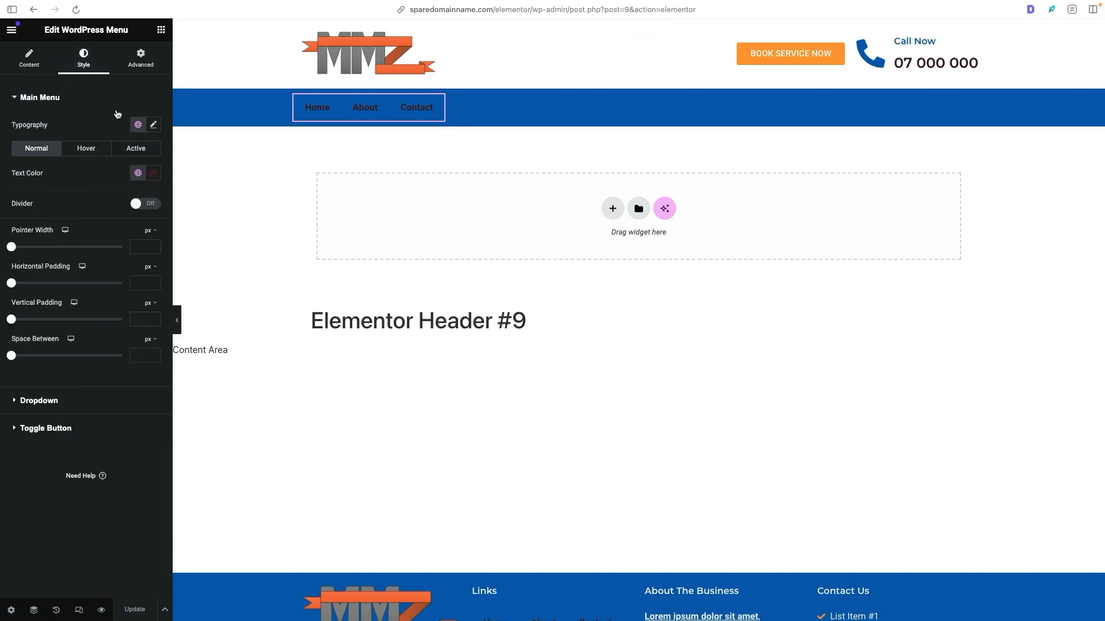
pyautogui.click(138, 174)
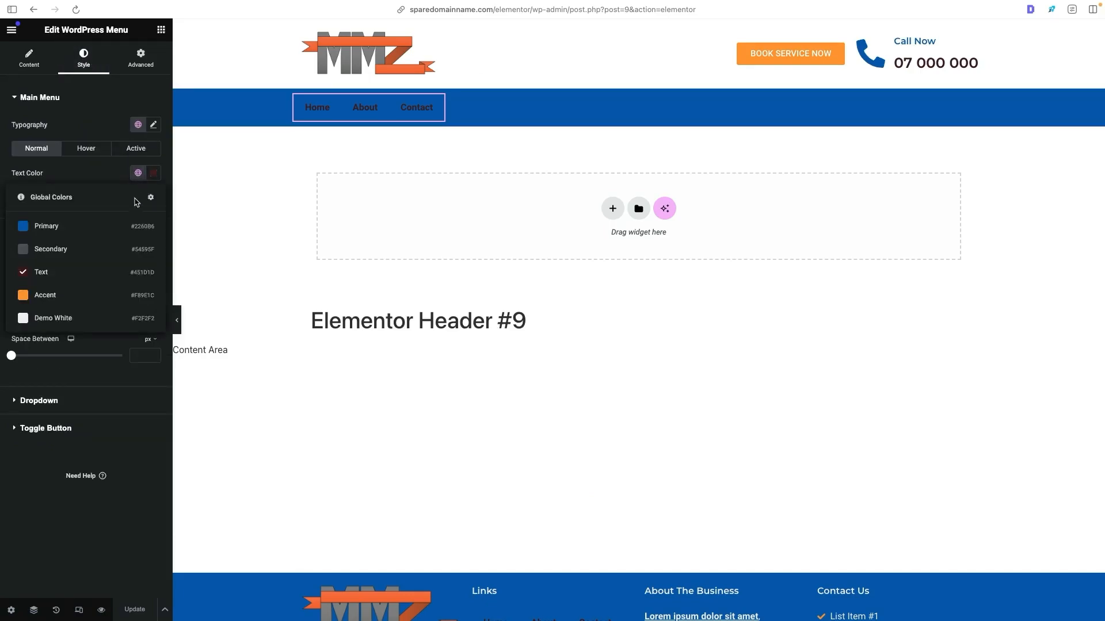
pyautogui.click(89, 317)
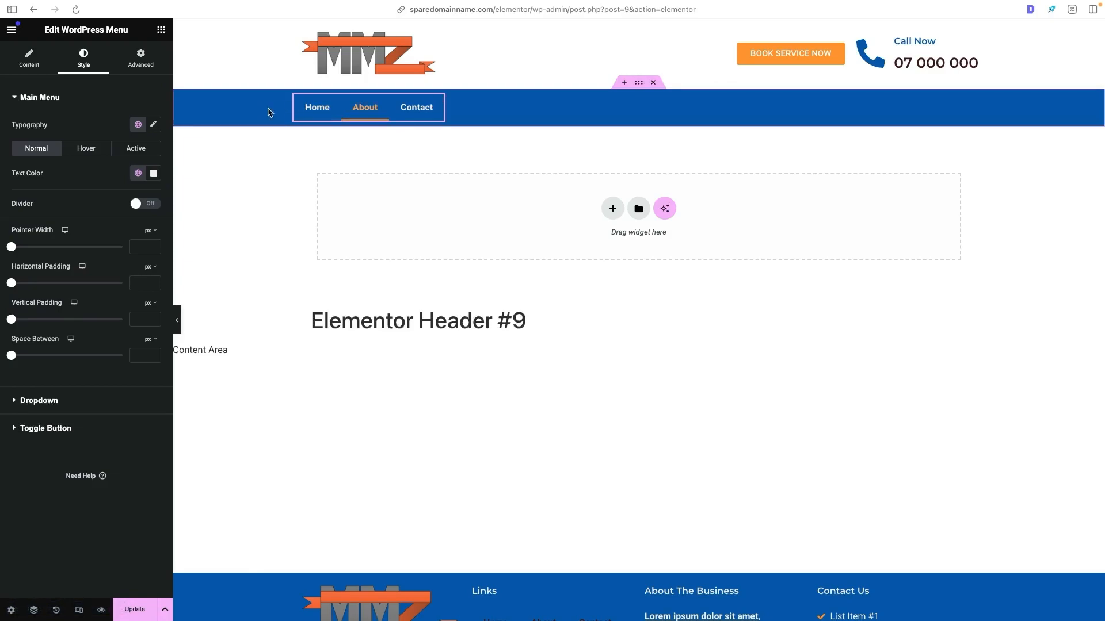
# - Make the header menu's hover pointer color fully transparent (#F89E1C00)
pyautogui.click(101, 151)
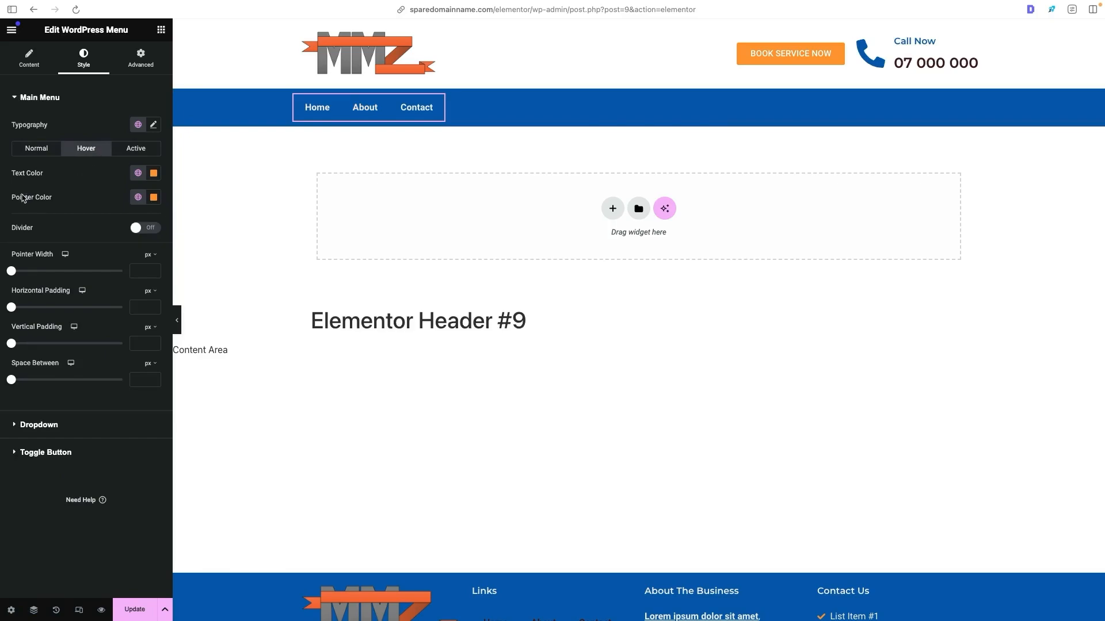
pyautogui.click(137, 198)
pyautogui.click(153, 198)
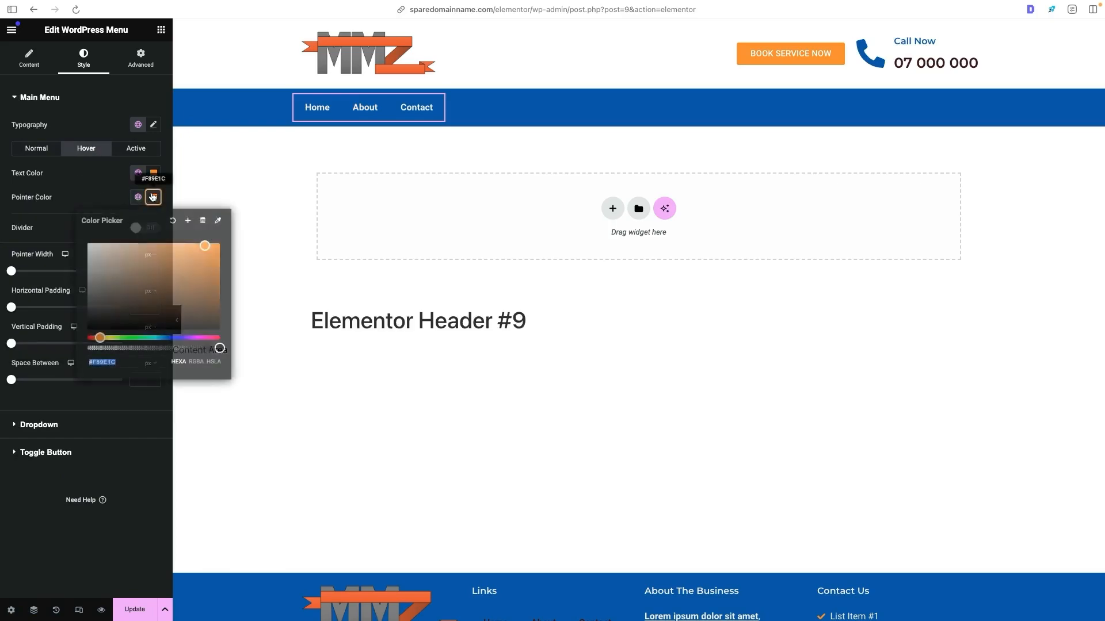
pyautogui.click(110, 349)
pyautogui.moveTo(110, 348); pyautogui.dragTo(87, 348)
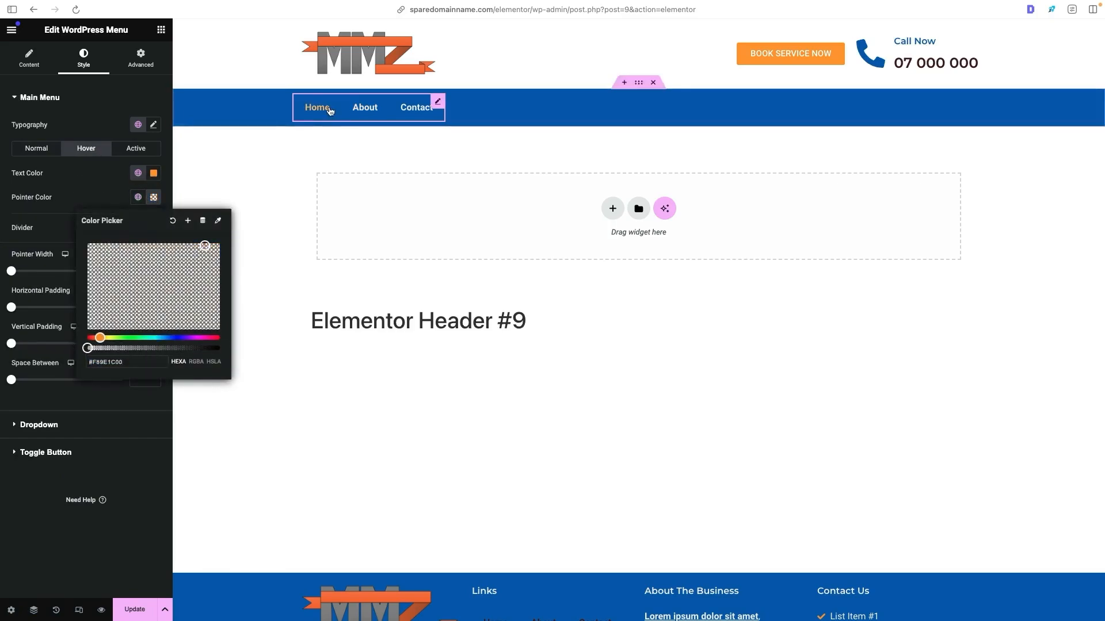
pyautogui.click(414, 109)
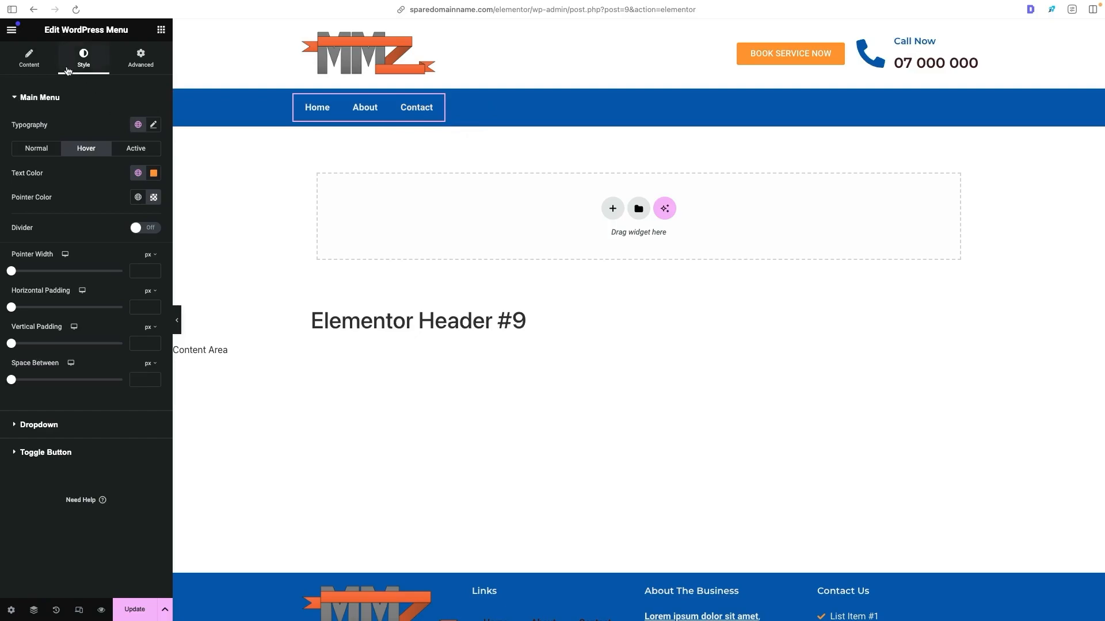
# - Set the header menu's vertical padding to 2 px and update the header template
pyautogui.click(17, 345)
pyautogui.write('2')
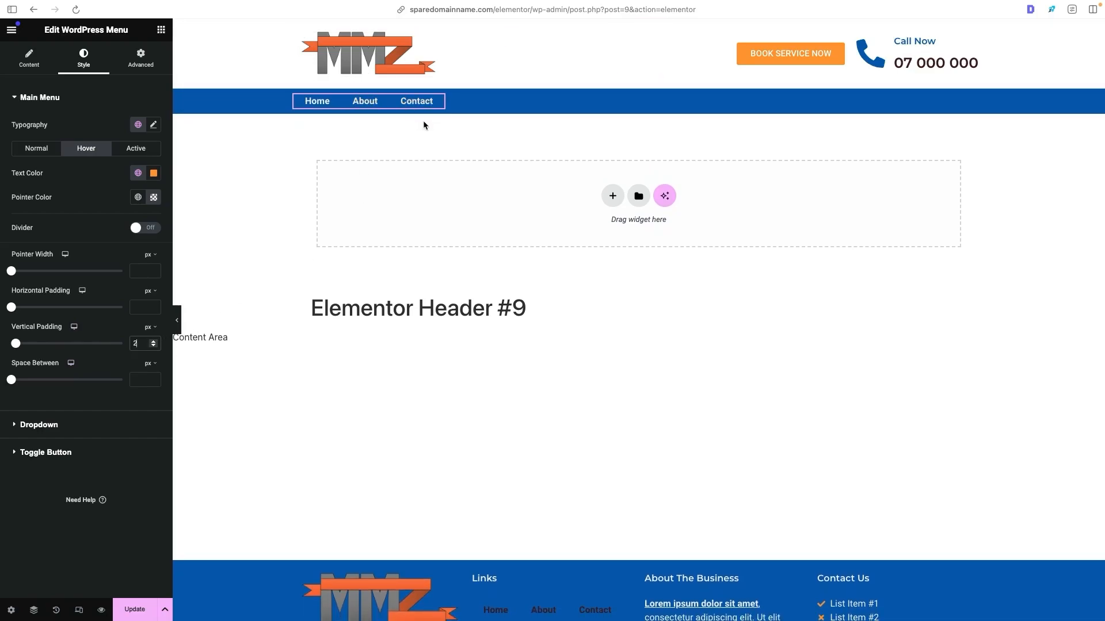
pyautogui.click(142, 609)
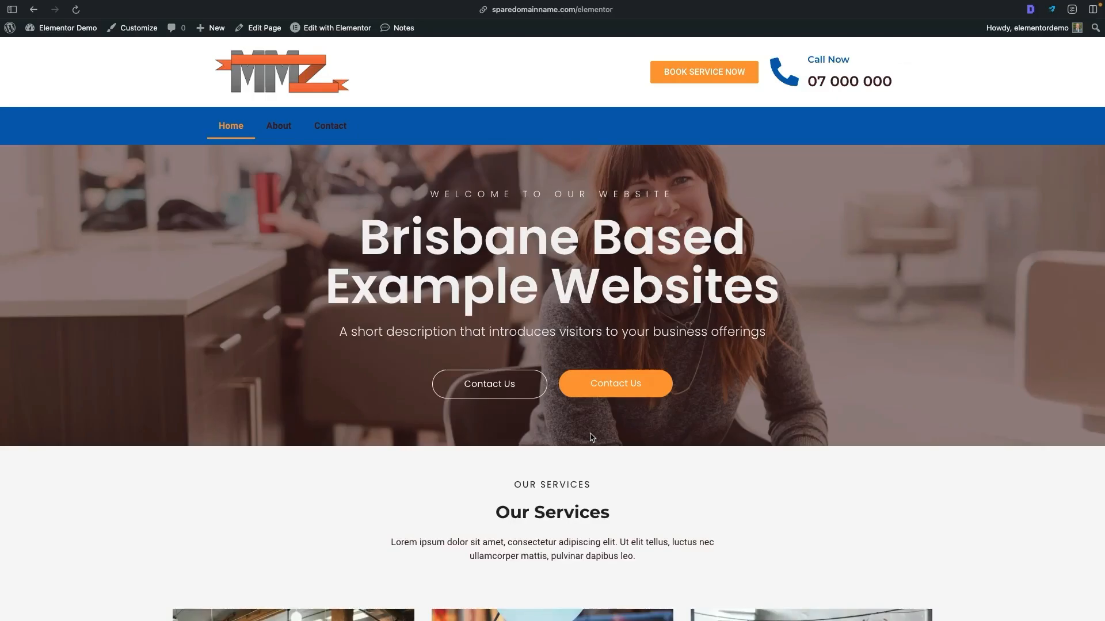
# - Reload the live Home page and check the header menu links and the Links menu in the footer
pyautogui.click(75, 9)
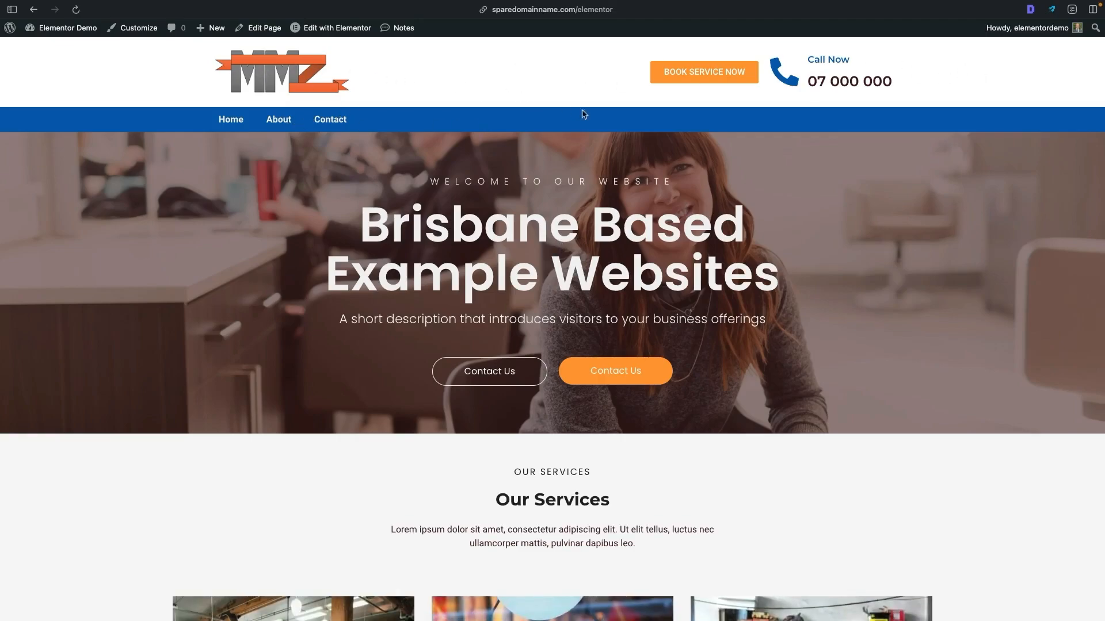
pyautogui.scroll(-8, 587, 126)
pyautogui.scroll(-13, 589, 129)
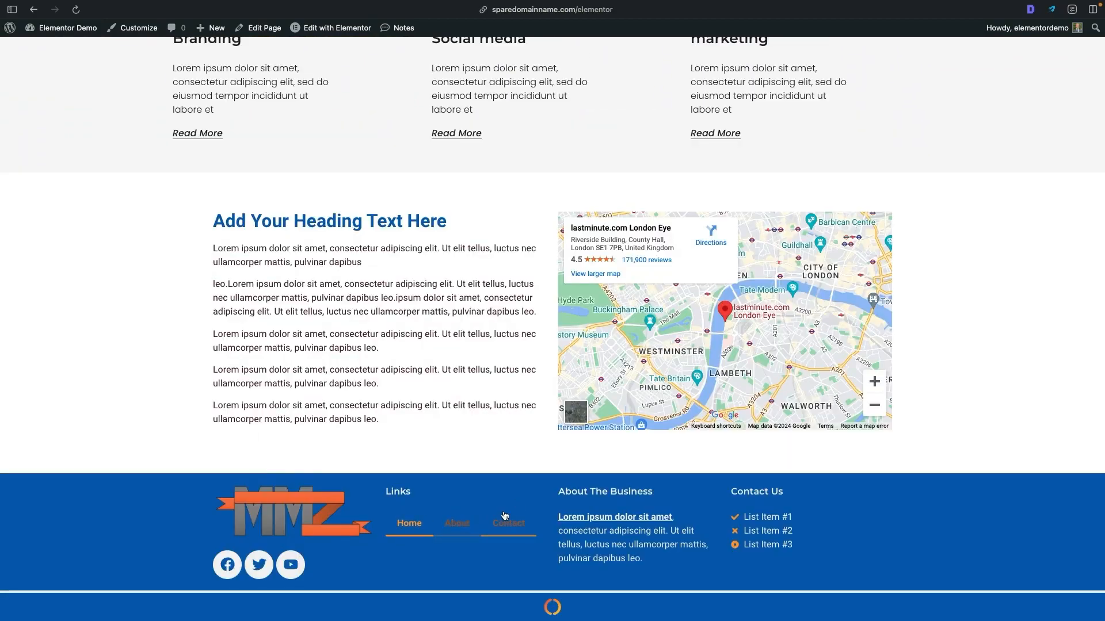
pyautogui.scroll(20, 517, 397)
pyautogui.click(275, 120)
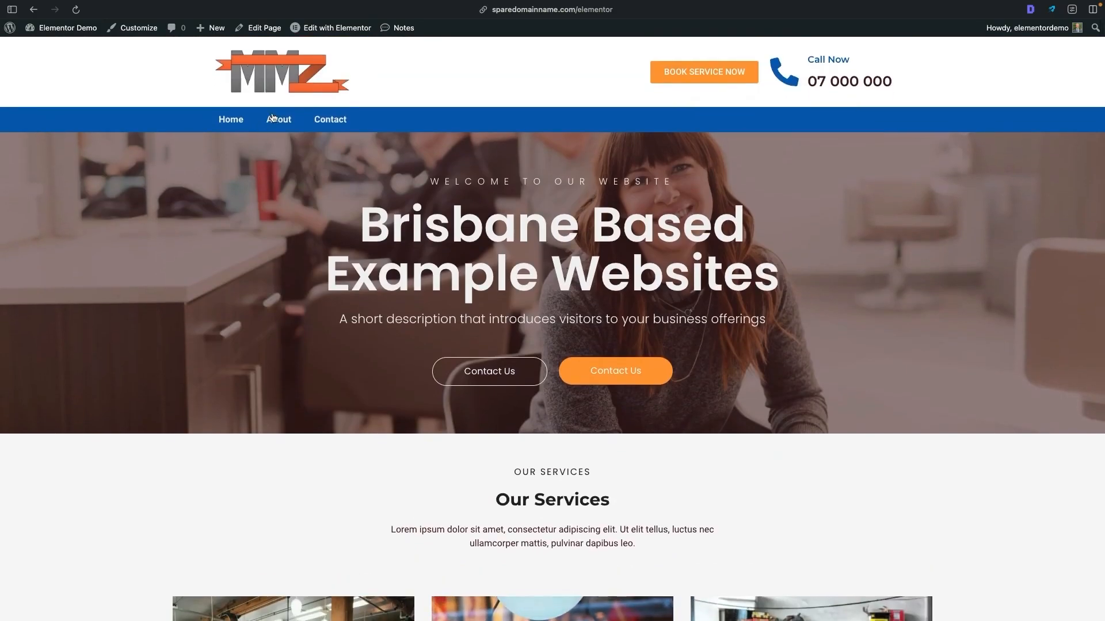
pyautogui.click(323, 120)
pyautogui.scroll(-13, 505, 156)
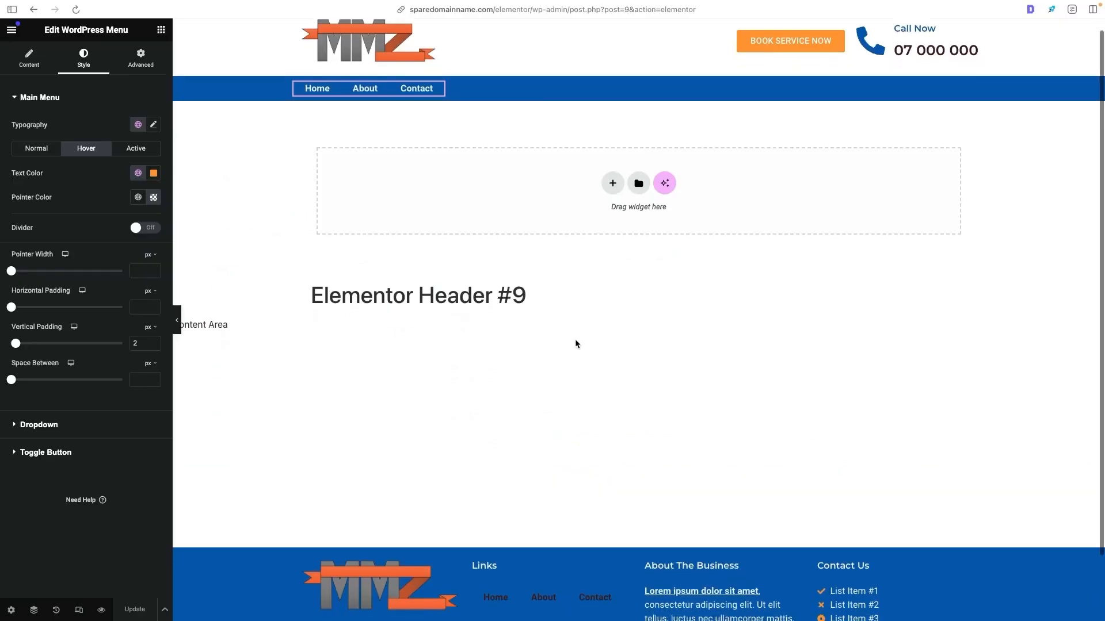
# - Compare the reference site's footer links and set the layout of the footer's Links menu to Vertical
pyautogui.scroll(-2, 575, 344)
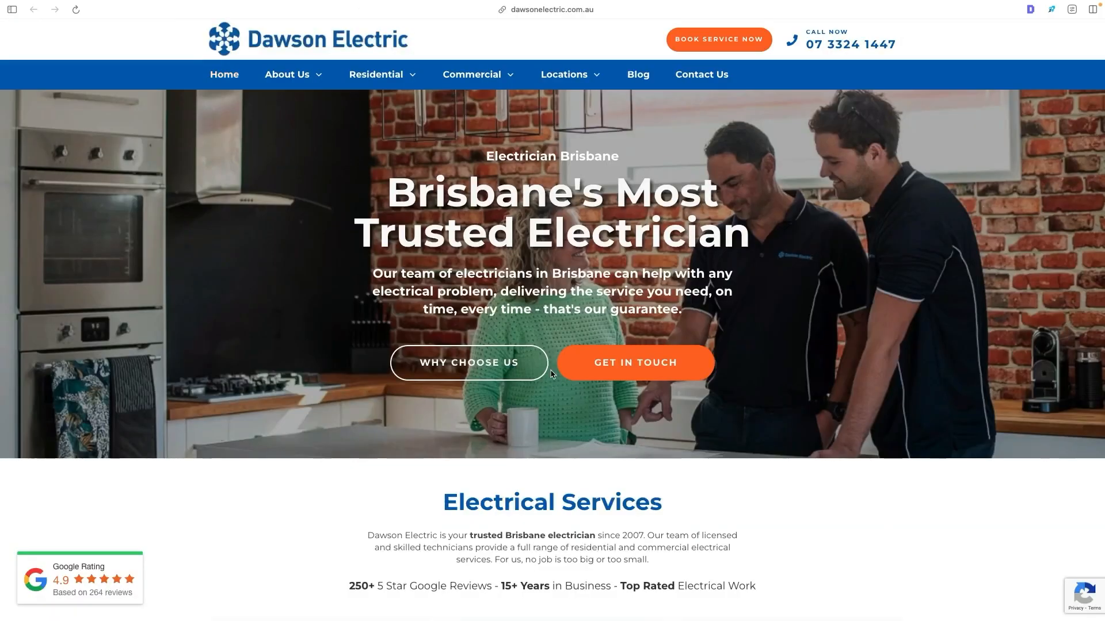
pyautogui.scroll(-20, 407, 356)
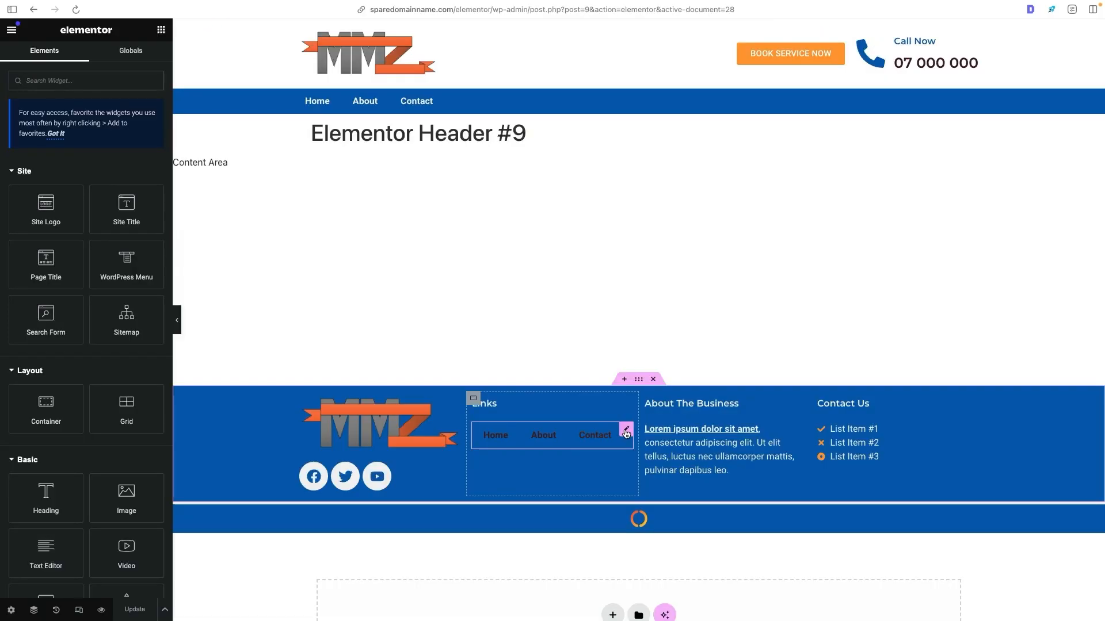
pyautogui.click(625, 432)
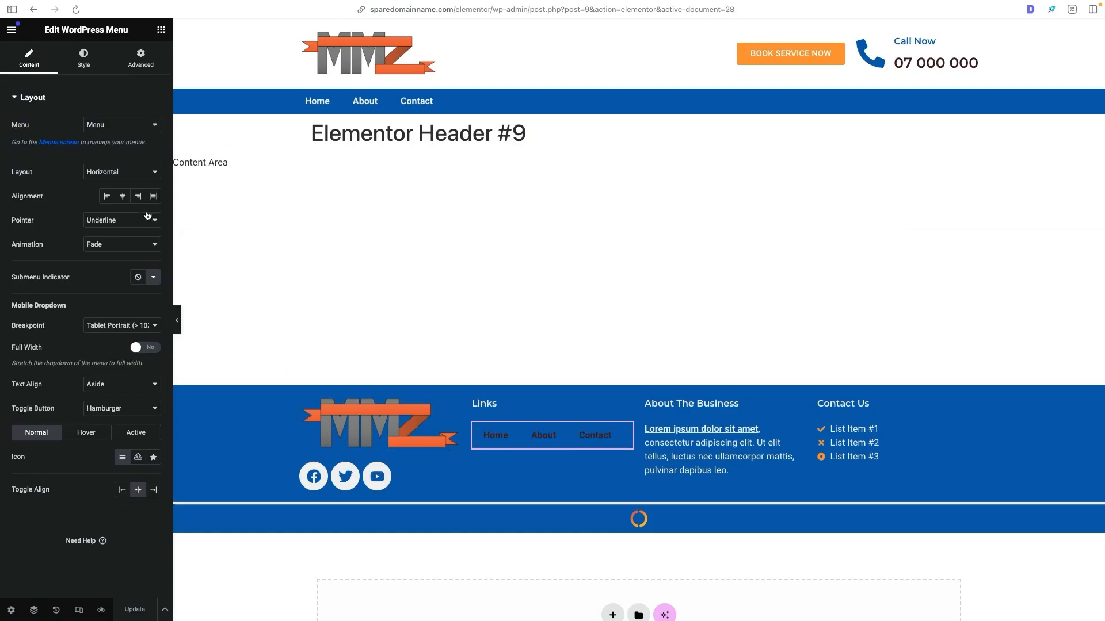
pyautogui.click(118, 174)
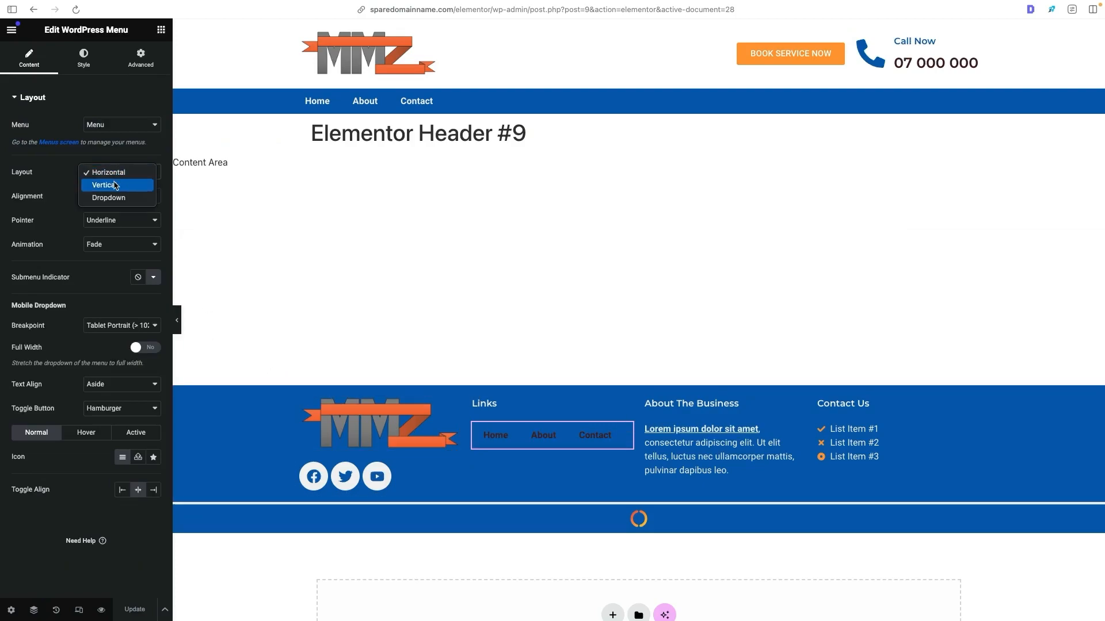
pyautogui.click(114, 185)
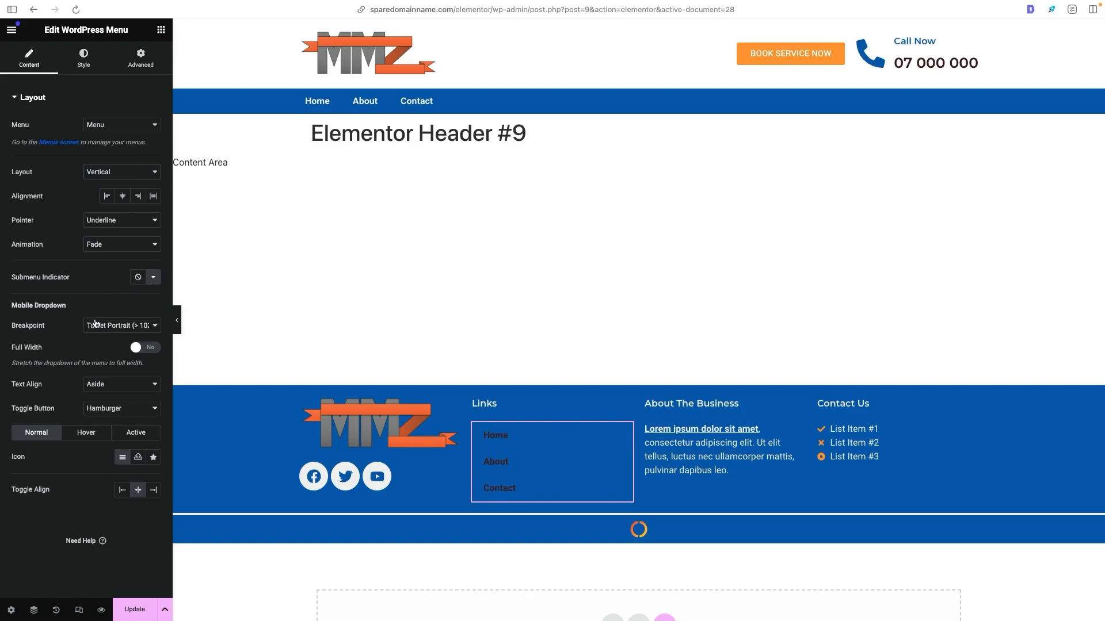
# - Configure the footer's Links menu layout with mobile breakpoint None, pointer None and Start alignment
pyautogui.click(92, 323)
pyautogui.click(111, 344)
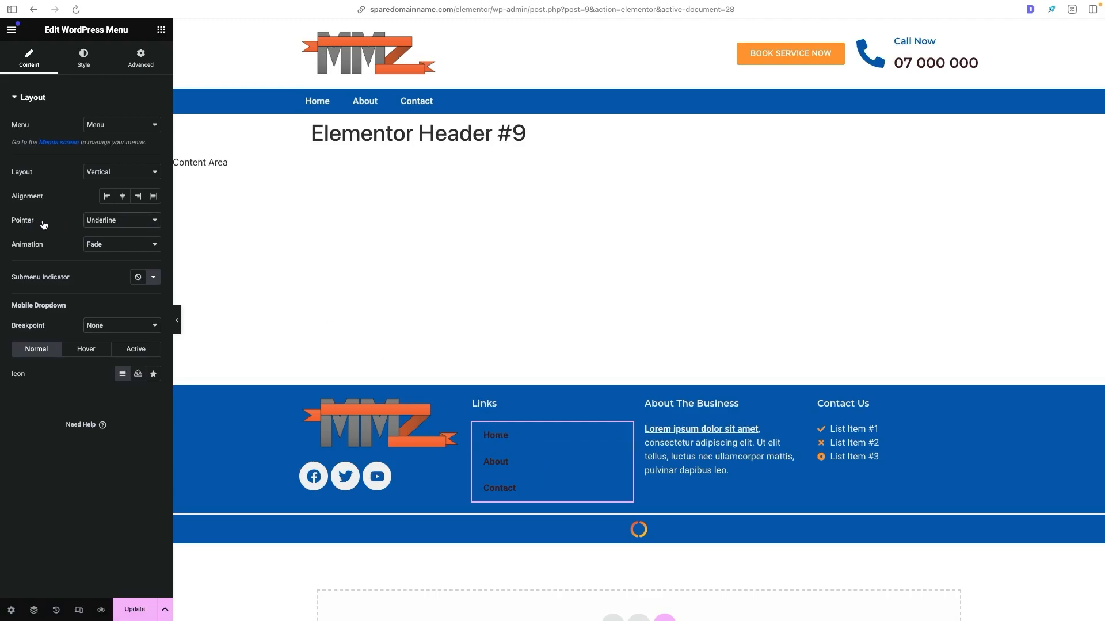
pyautogui.click(115, 221)
pyautogui.click(164, 205)
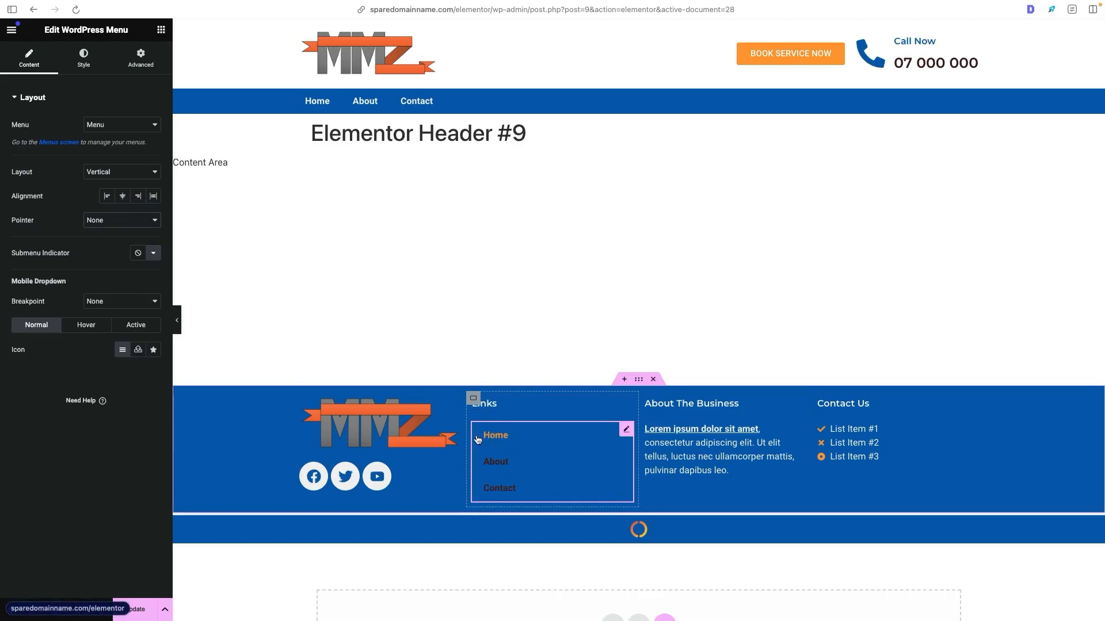
pyautogui.click(108, 196)
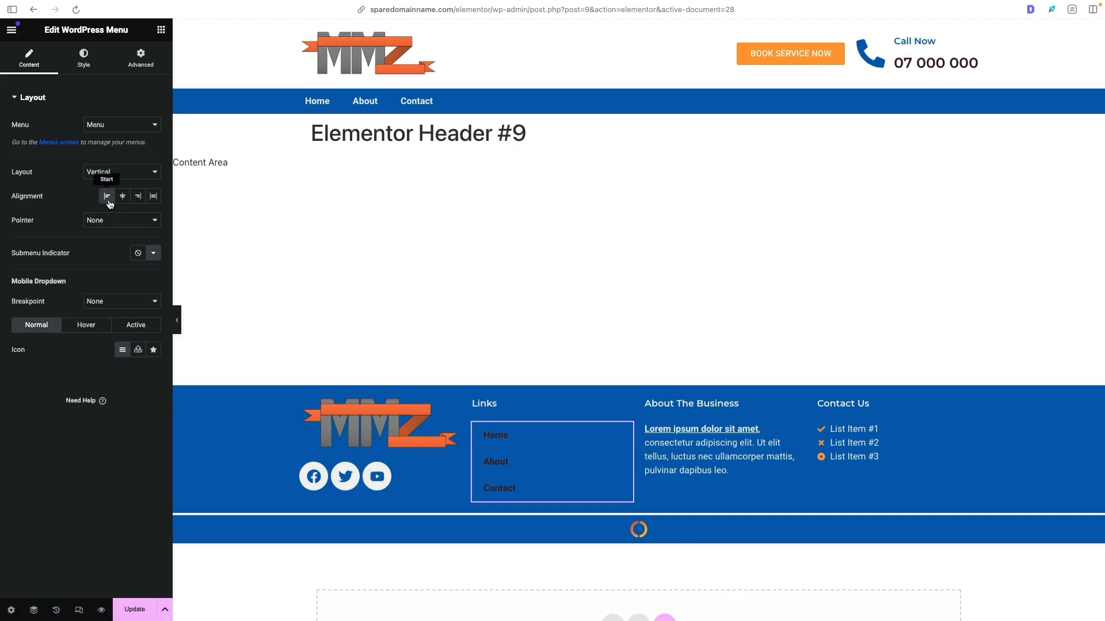
# - Style the footer's Links menu with 0 px horizontal padding, 6 px vertical padding and the Demo White global text color
pyautogui.click(87, 58)
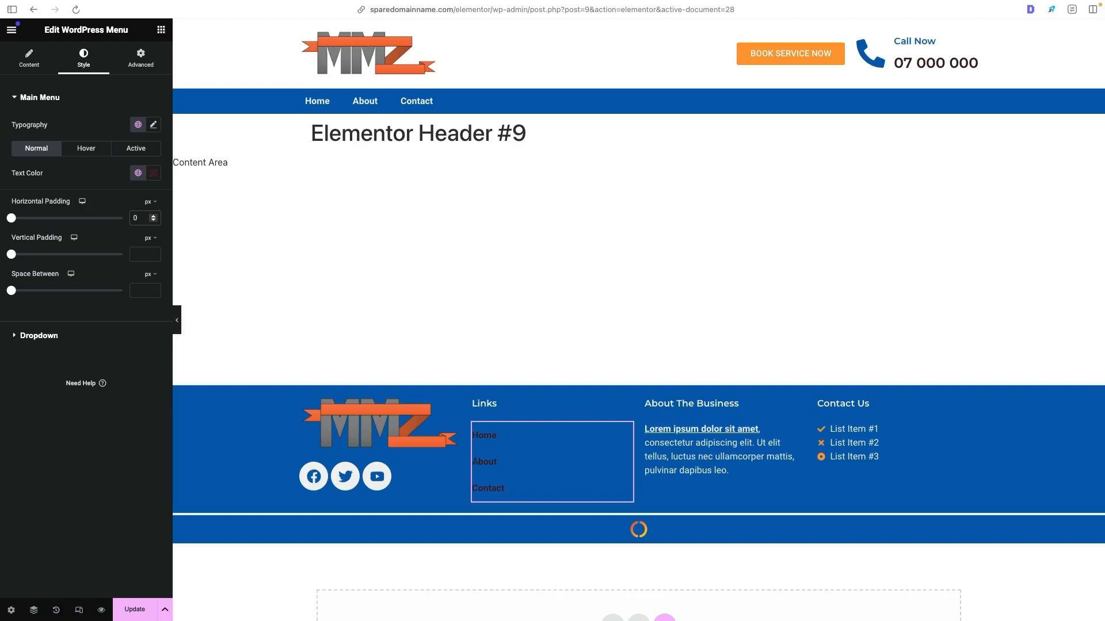
pyautogui.moveTo(11, 255); pyautogui.dragTo(18, 255)
pyautogui.moveTo(142, 254); pyautogui.dragTo(121, 260)
pyautogui.press('BackSpace')
pyautogui.click(138, 174)
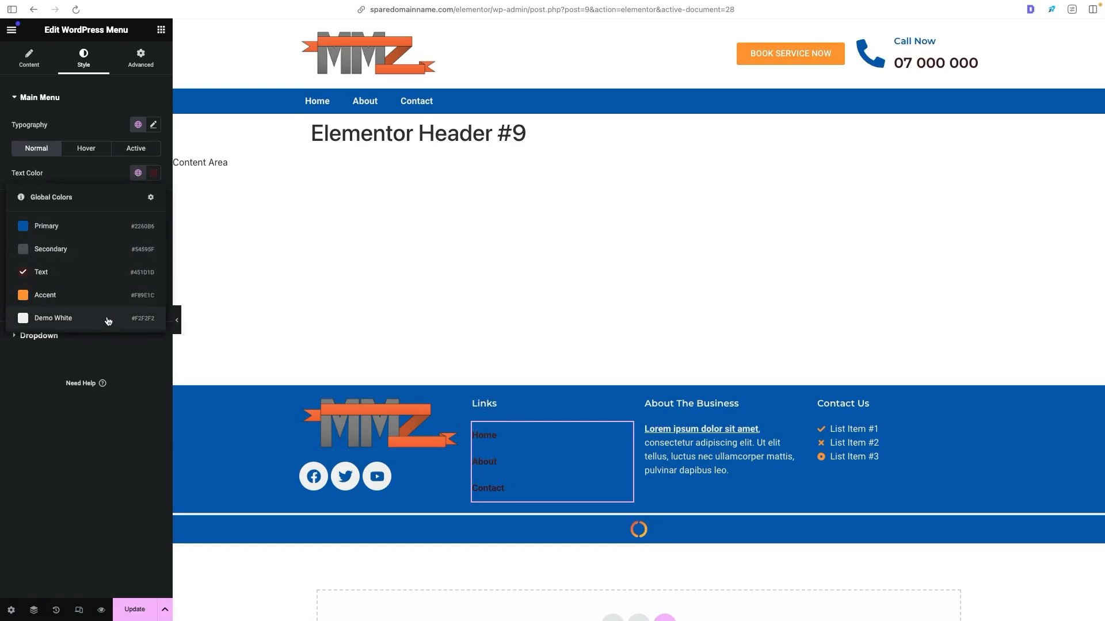
pyautogui.click(108, 320)
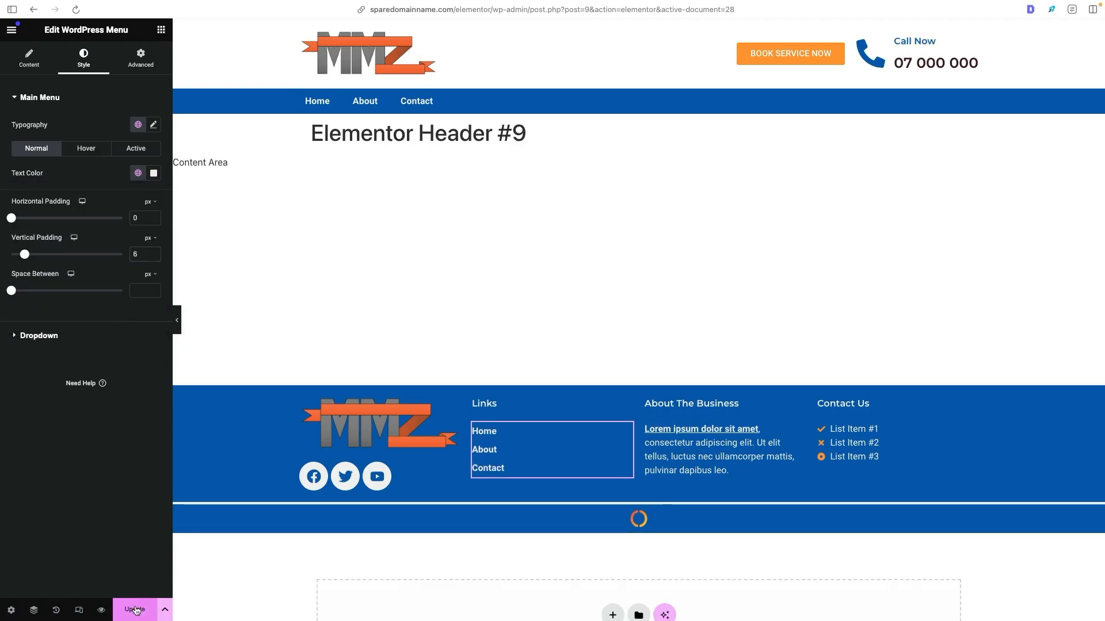
# - Update the footer template and check the footer menu on the live Home page
pyautogui.click(135, 610)
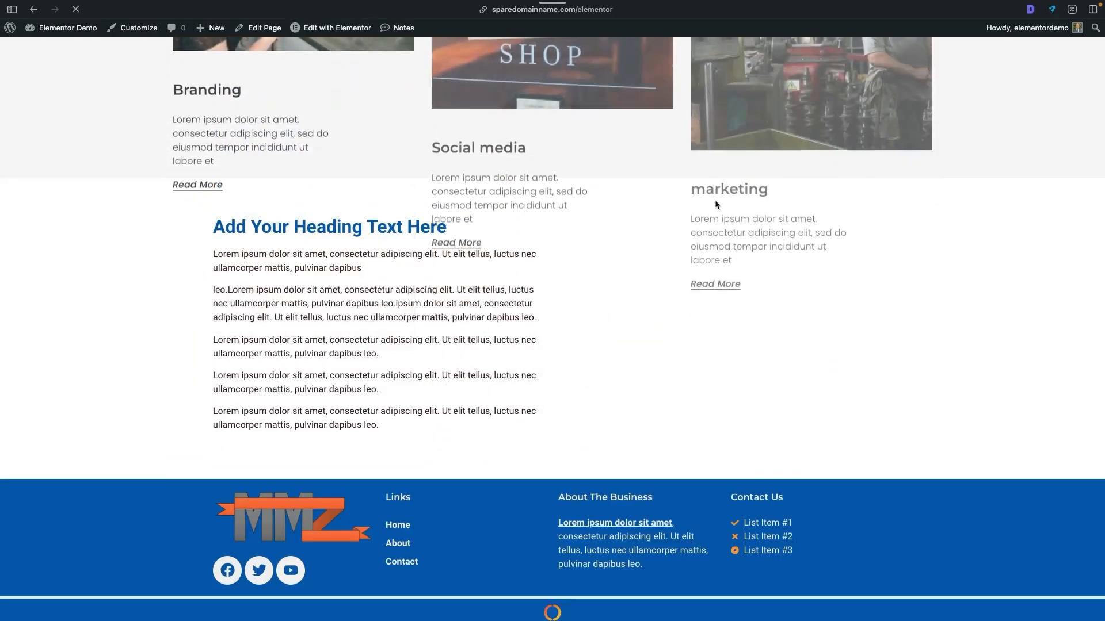
pyautogui.scroll(-2, 656, 294)
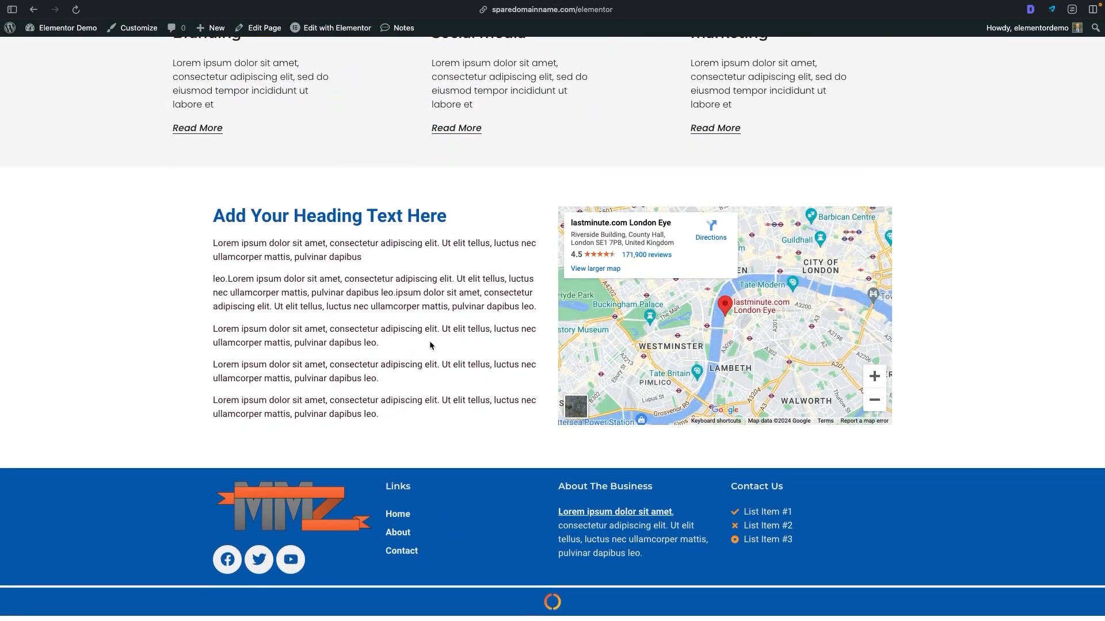
pyautogui.scroll(15, 431, 334)
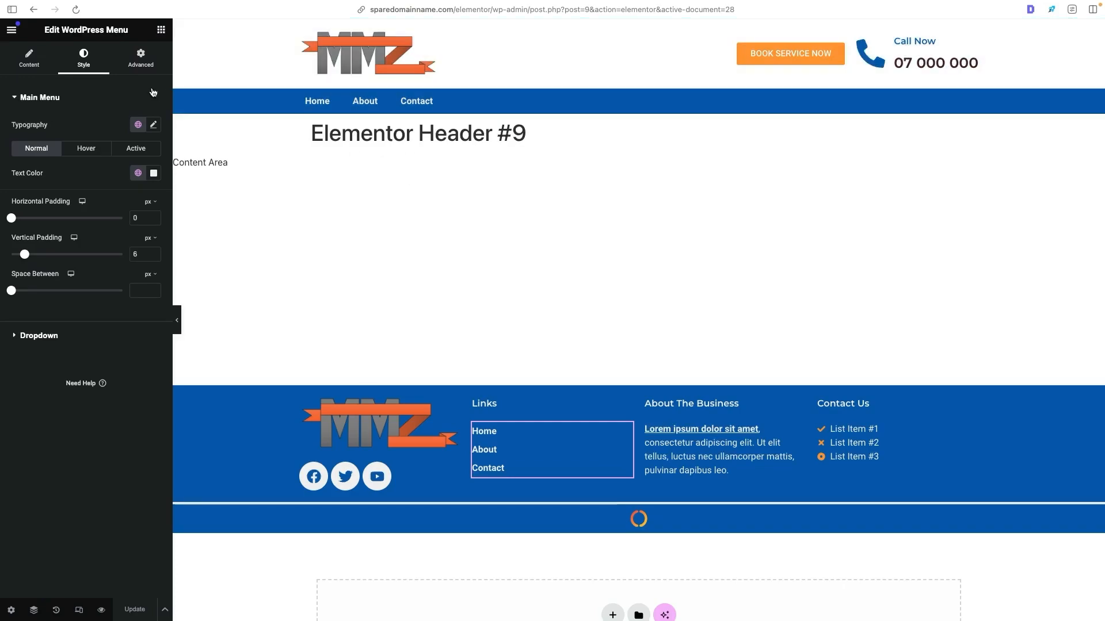
# - Search for "home" in Elementor's Finder and open the Home page for editing
pyautogui.click(14, 33)
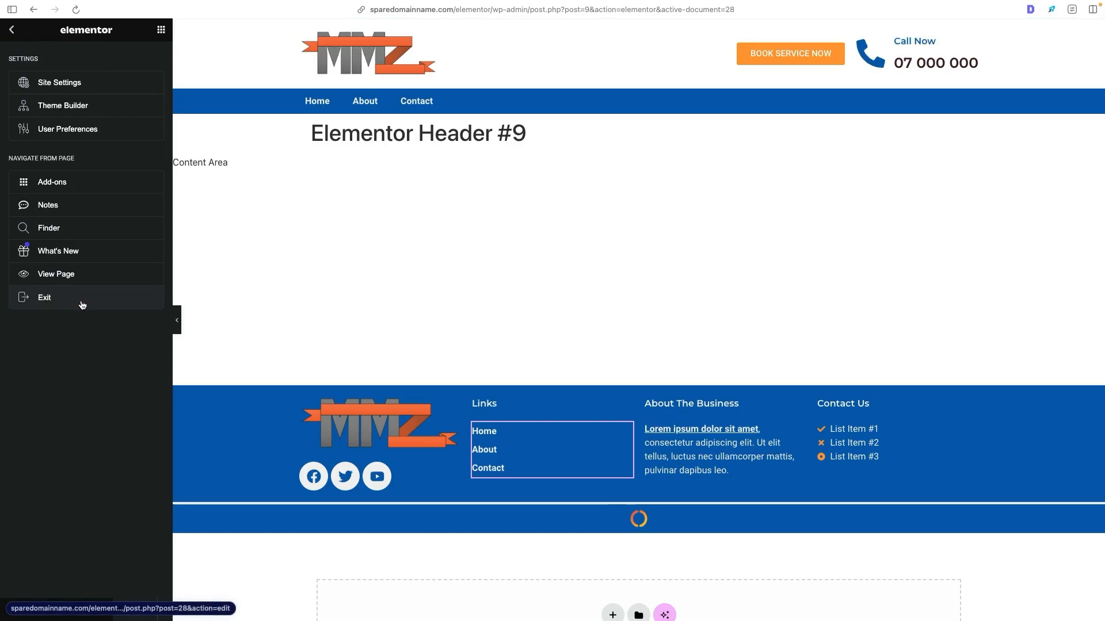
pyautogui.press('super+e')
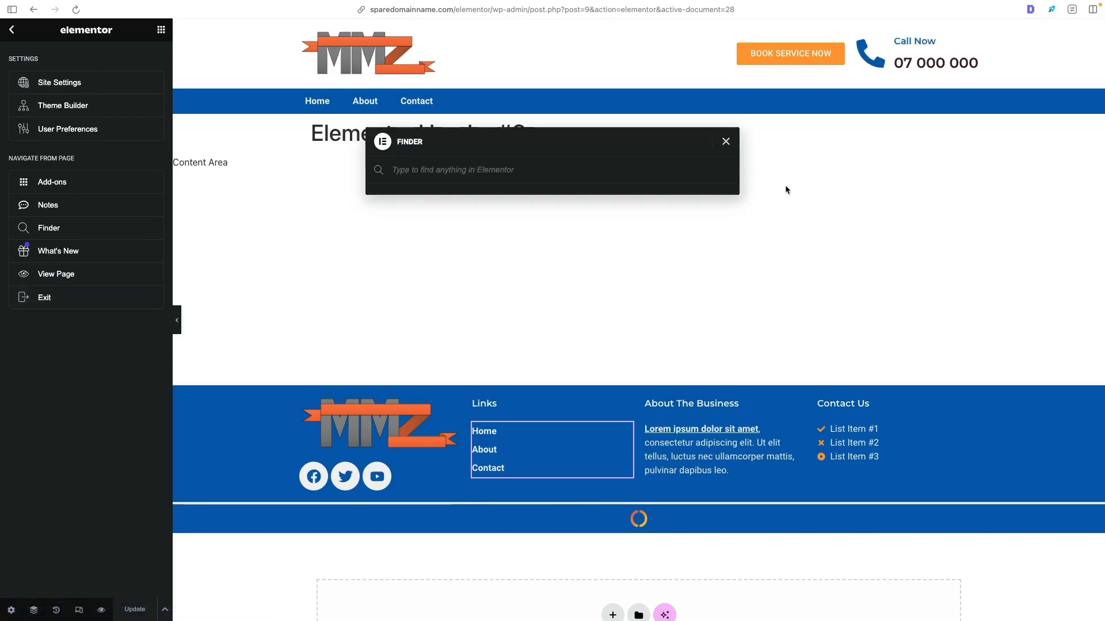
pyautogui.write('home')
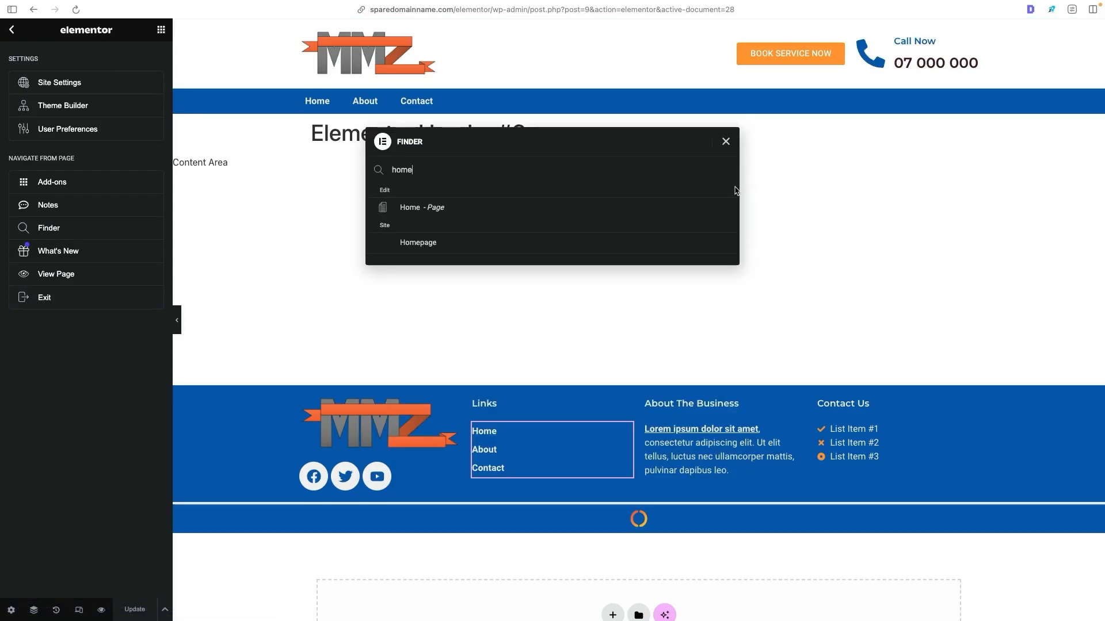
pyautogui.click(481, 214)
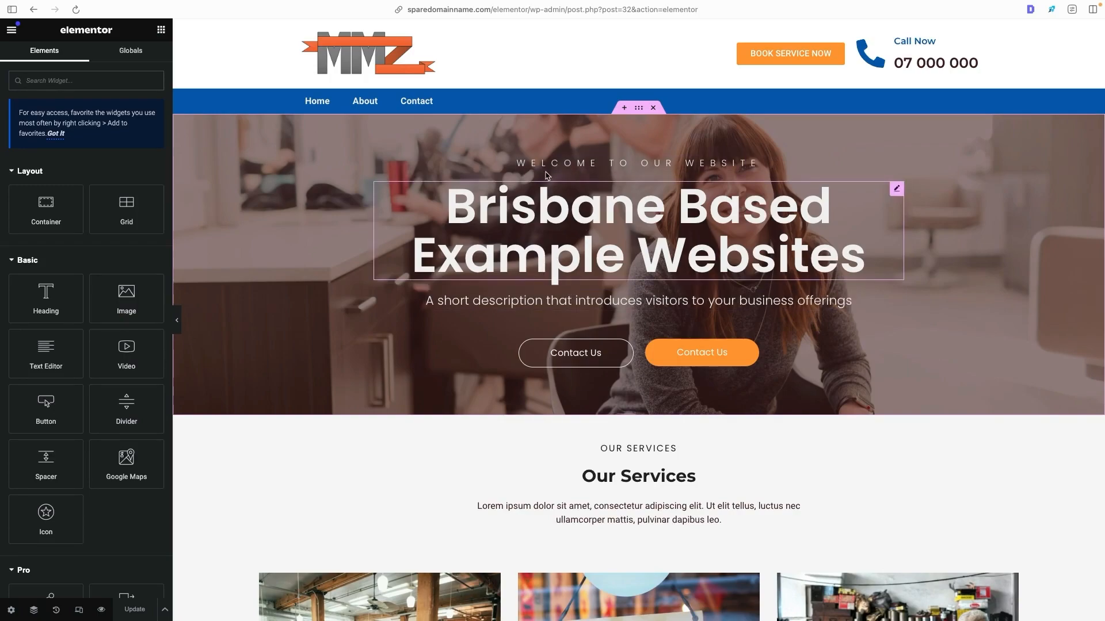
# - Preview the Home page in Responsive Mode at tablet and mobile portrait sizes and examine the header, hero and services layout on mobile
pyautogui.click(79, 614)
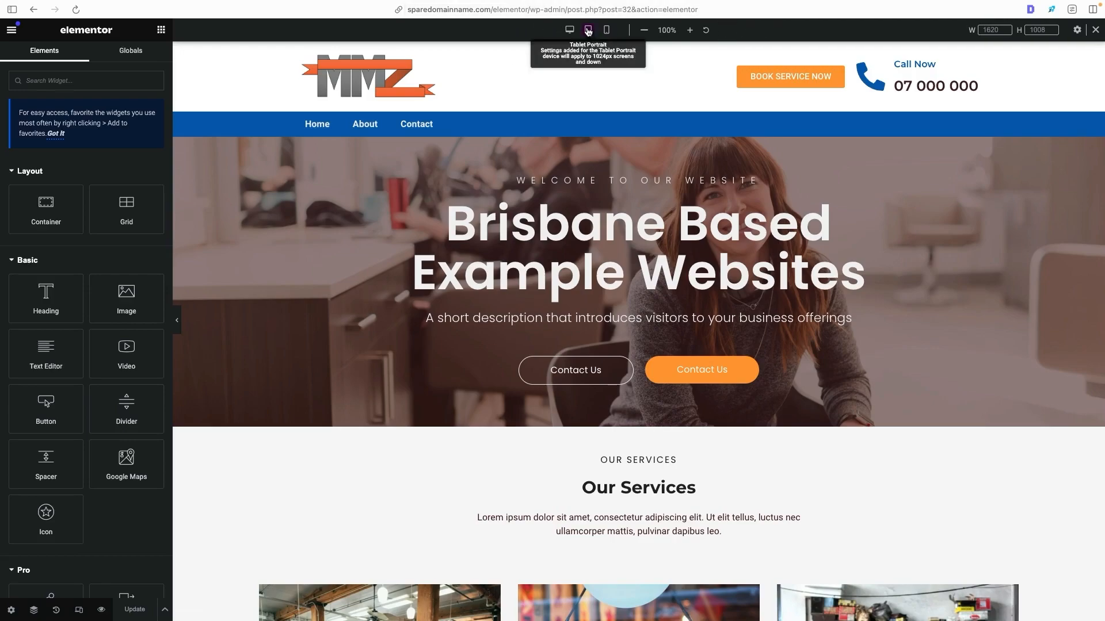
pyautogui.click(608, 31)
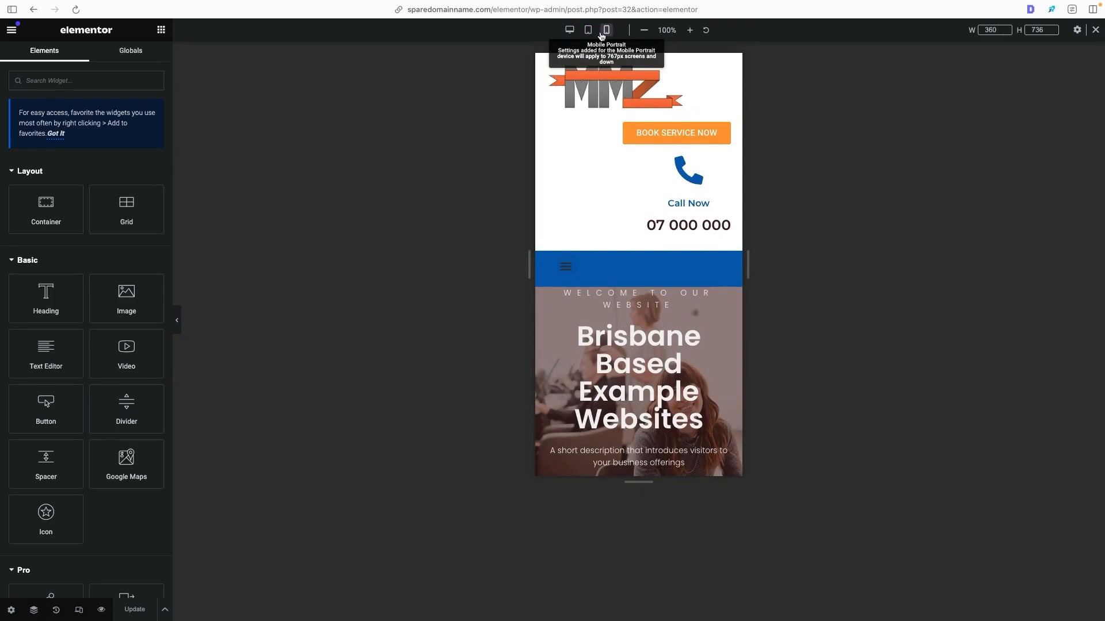
pyautogui.click(588, 32)
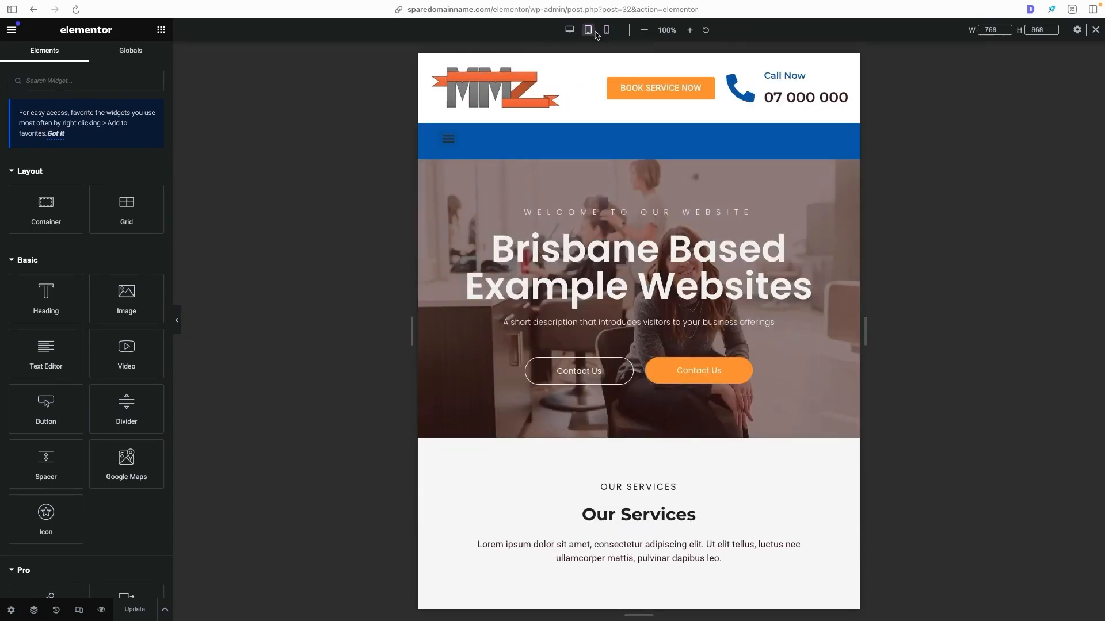
pyautogui.click(607, 30)
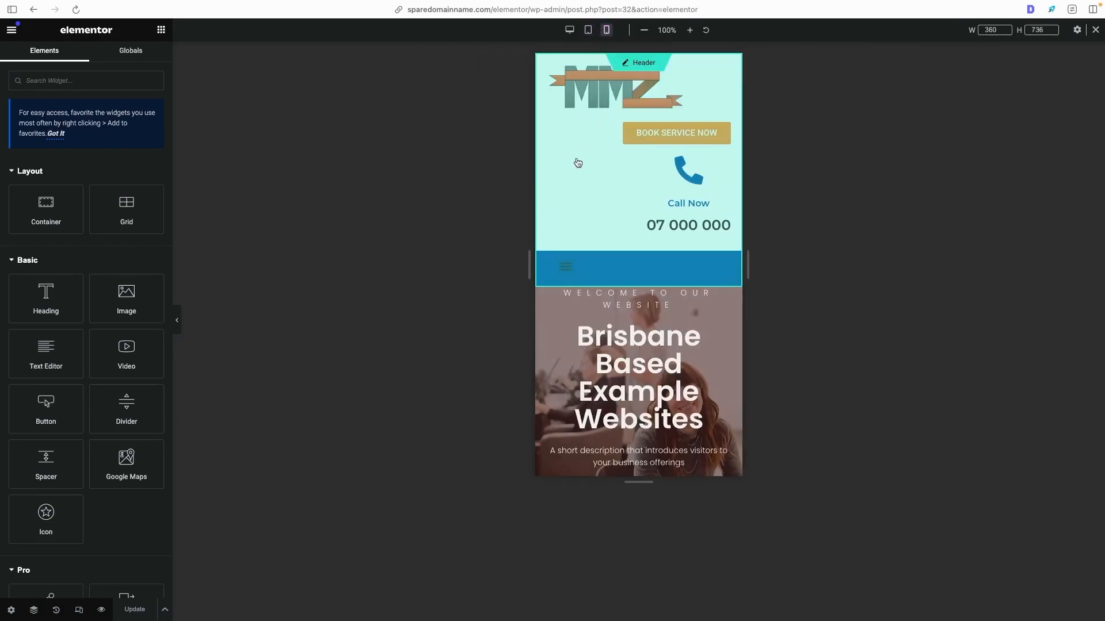
pyautogui.scroll(-1, 579, 164)
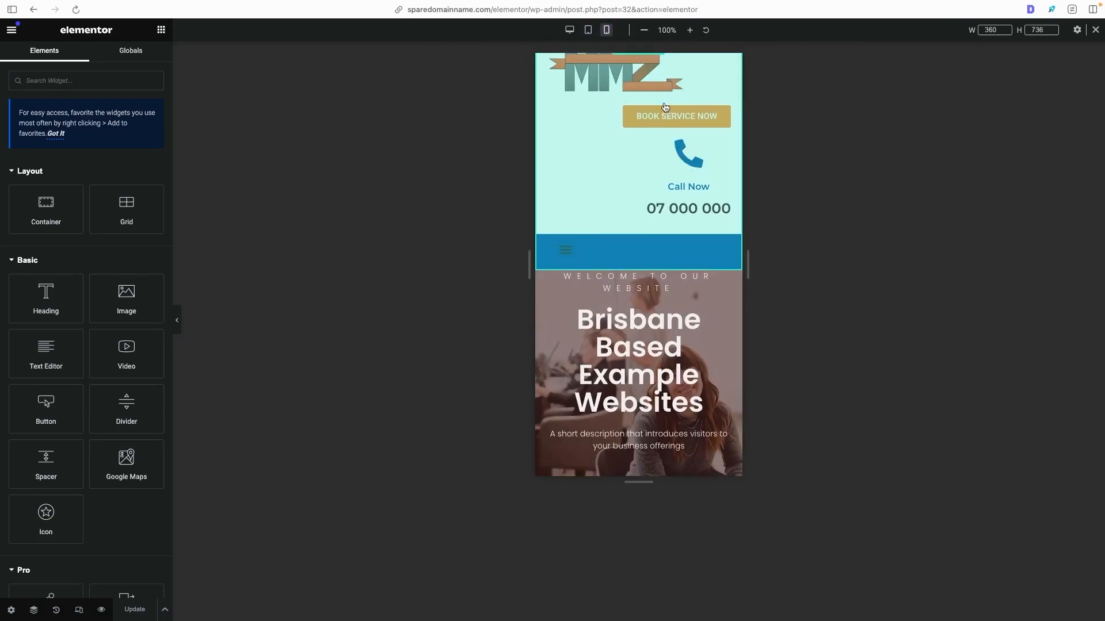
pyautogui.scroll(-3, 662, 112)
pyautogui.scroll(-15, 663, 122)
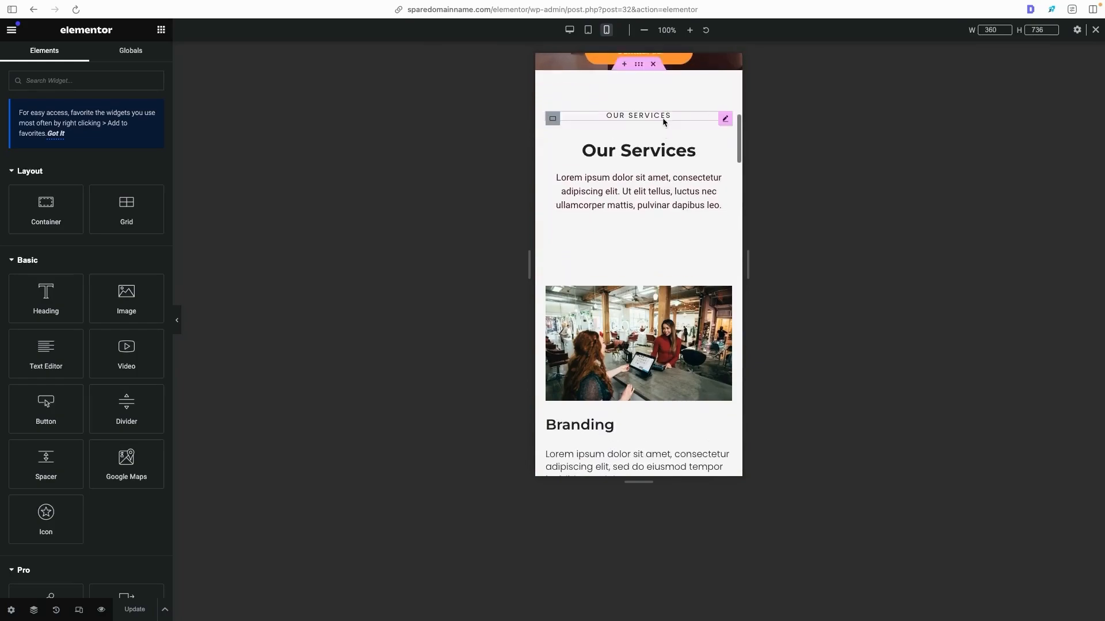
pyautogui.scroll(-3, 664, 126)
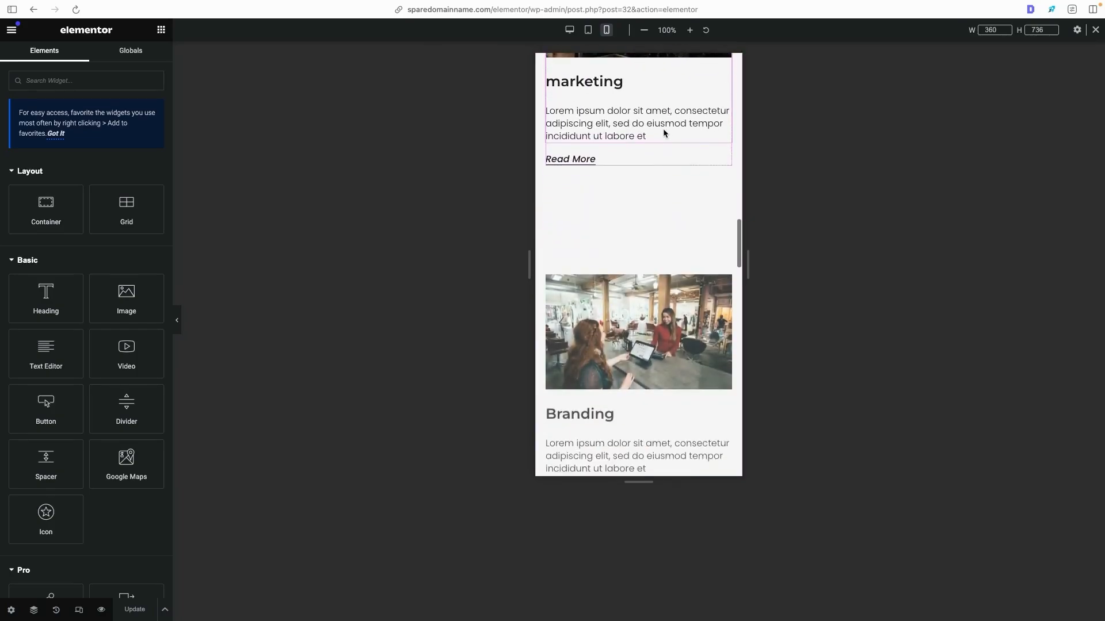
pyautogui.scroll(20, 557, 231)
pyautogui.scroll(-2, 633, 196)
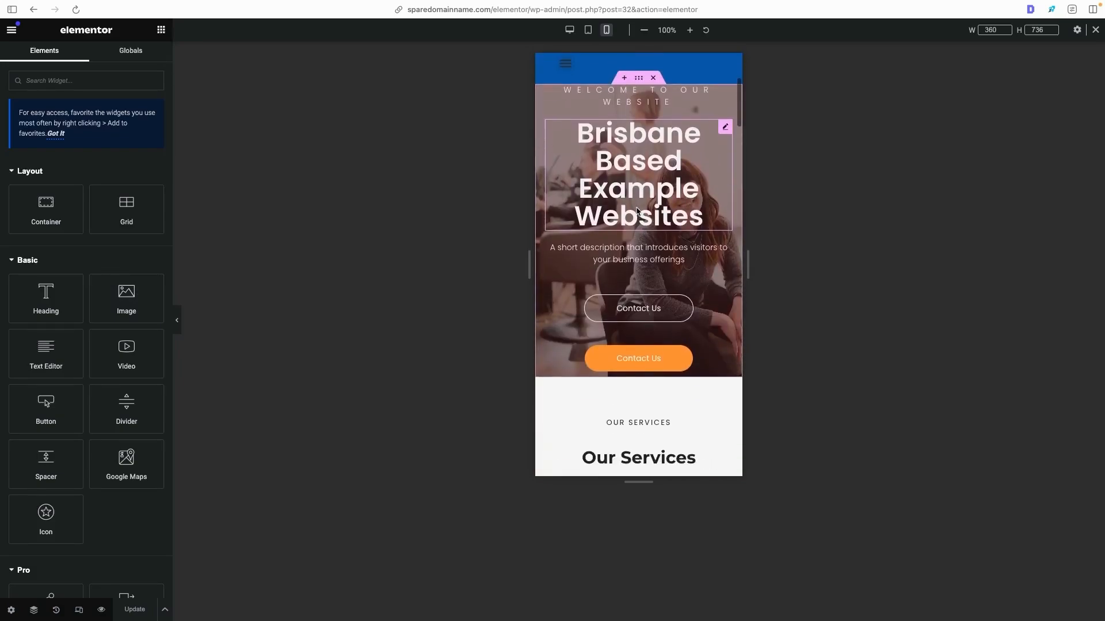
pyautogui.scroll(1, 656, 150)
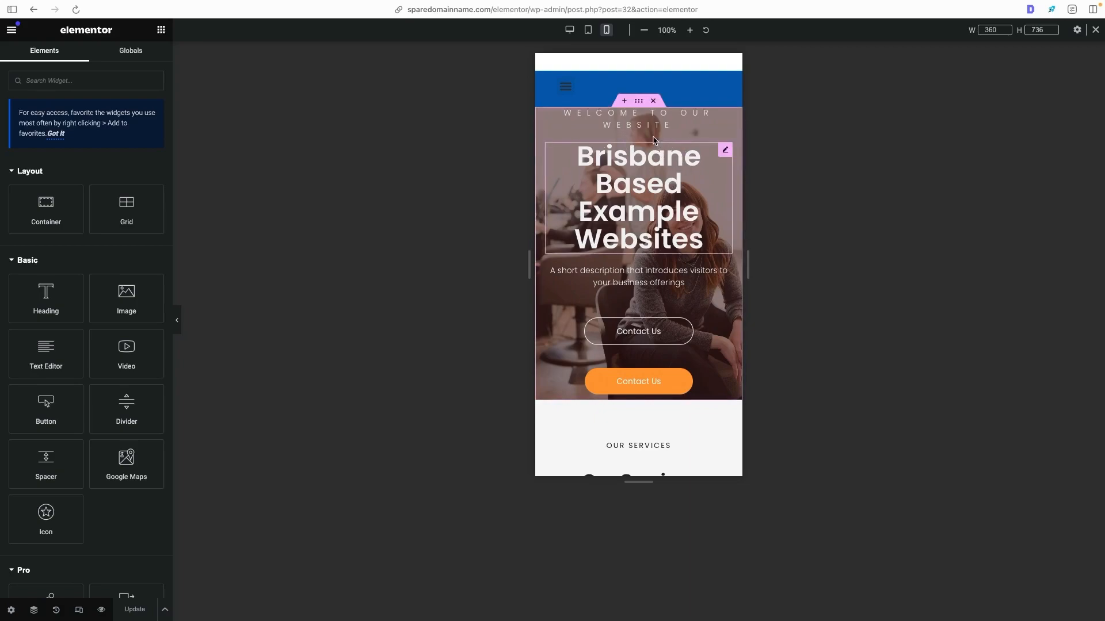
# - Open the advanced layout settings of the hero container in the mobile portrait view
pyautogui.click(642, 107)
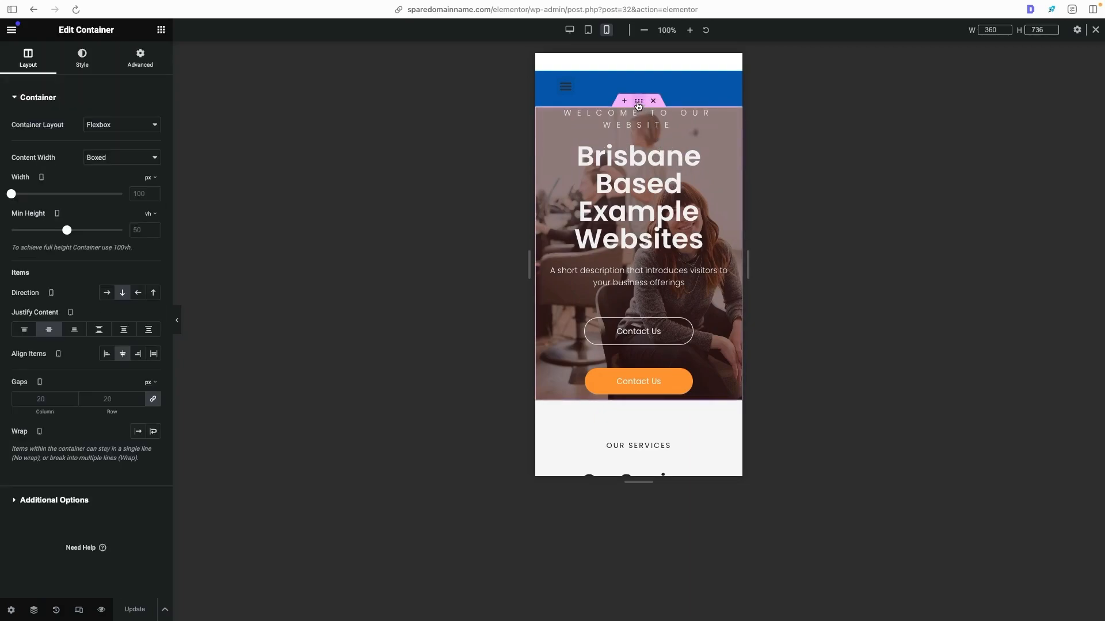
pyautogui.click(133, 61)
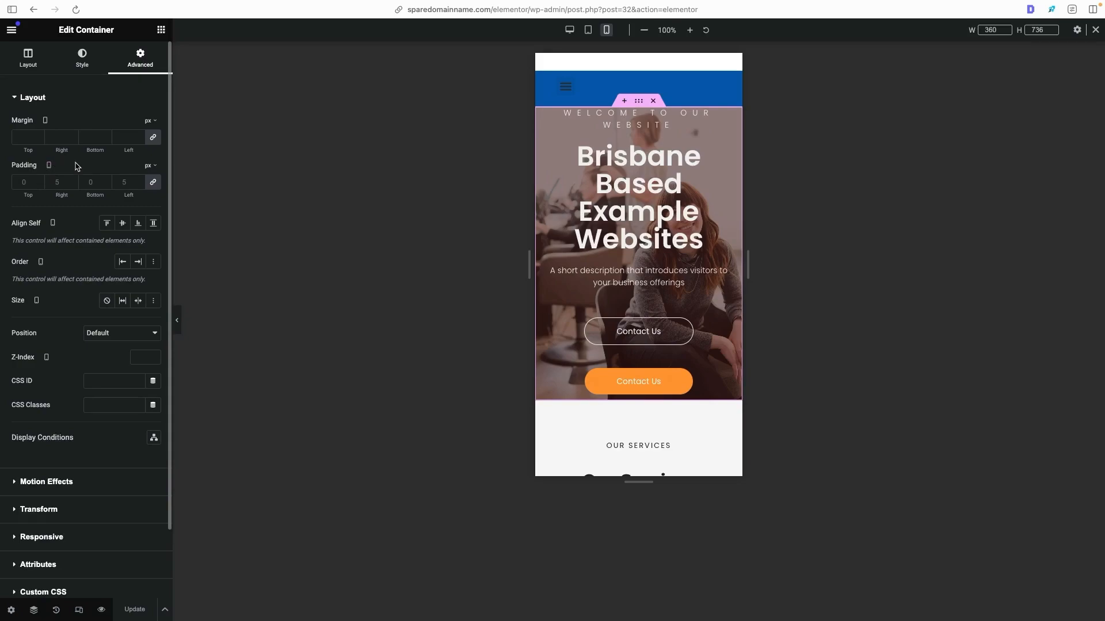
pyautogui.moveTo(9, 381); pyautogui.dragTo(83, 407)
pyautogui.click(79, 403)
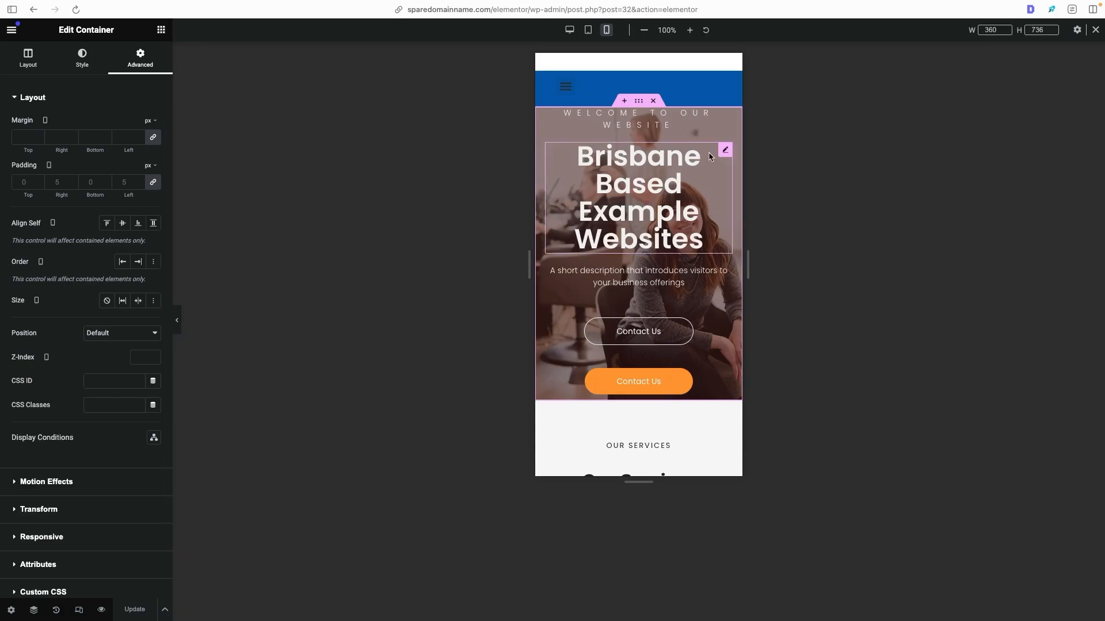
# - Move the hero heading below the two Contact Us buttons and undo the move
pyautogui.moveTo(730, 161); pyautogui.dragTo(667, 300)
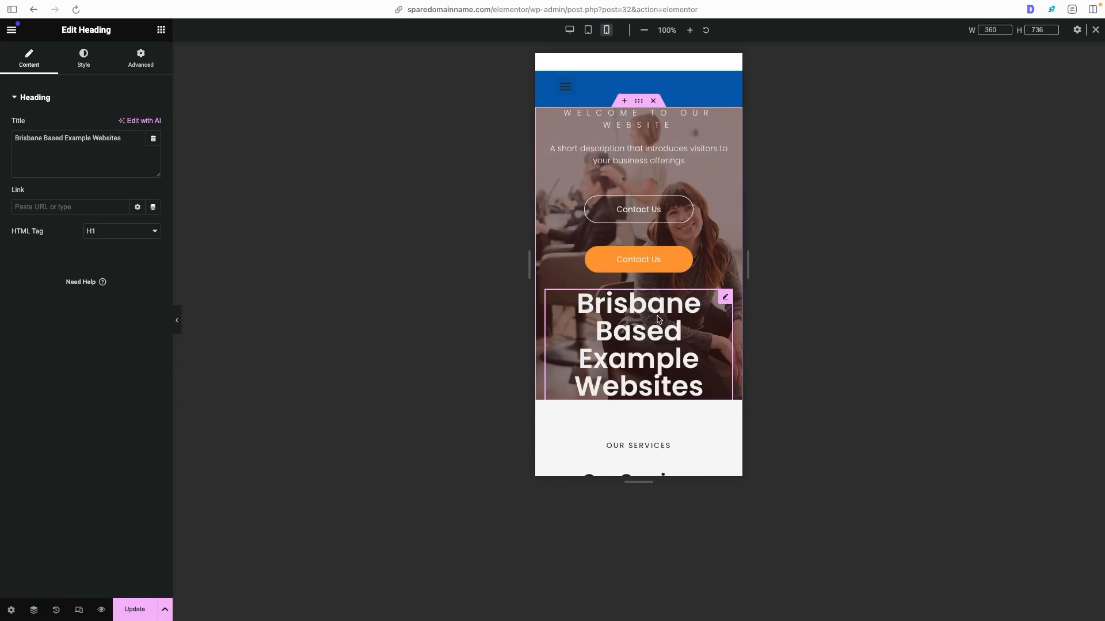
pyautogui.press('super+z')
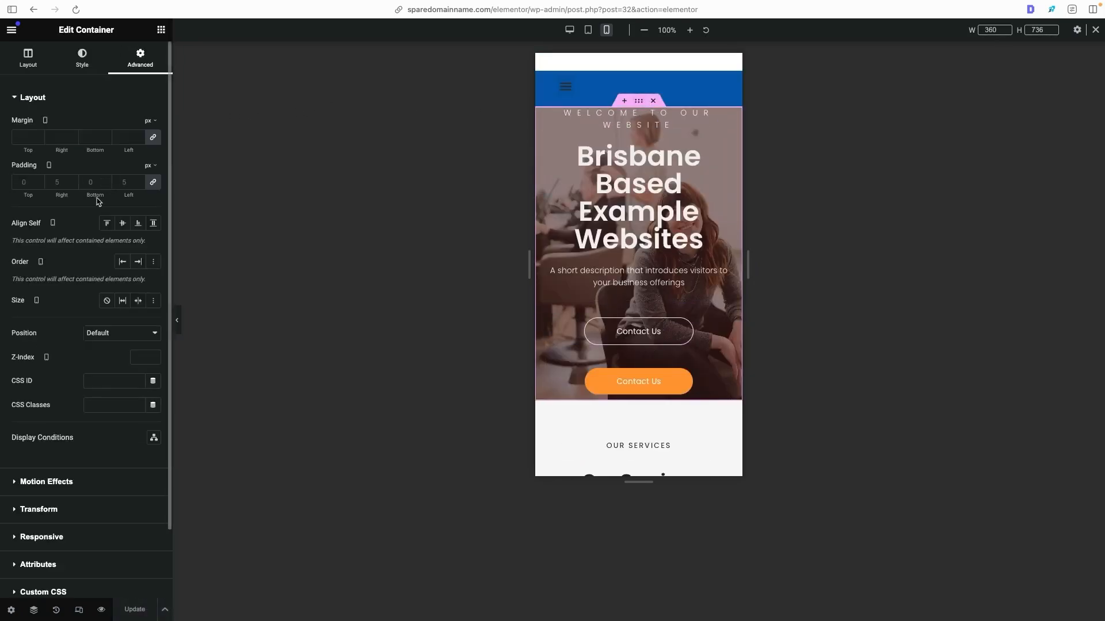
# - Set the hero container's mobile padding in percent: 2 top, 5 right, 2 bottom and 5 left
pyautogui.click(153, 182)
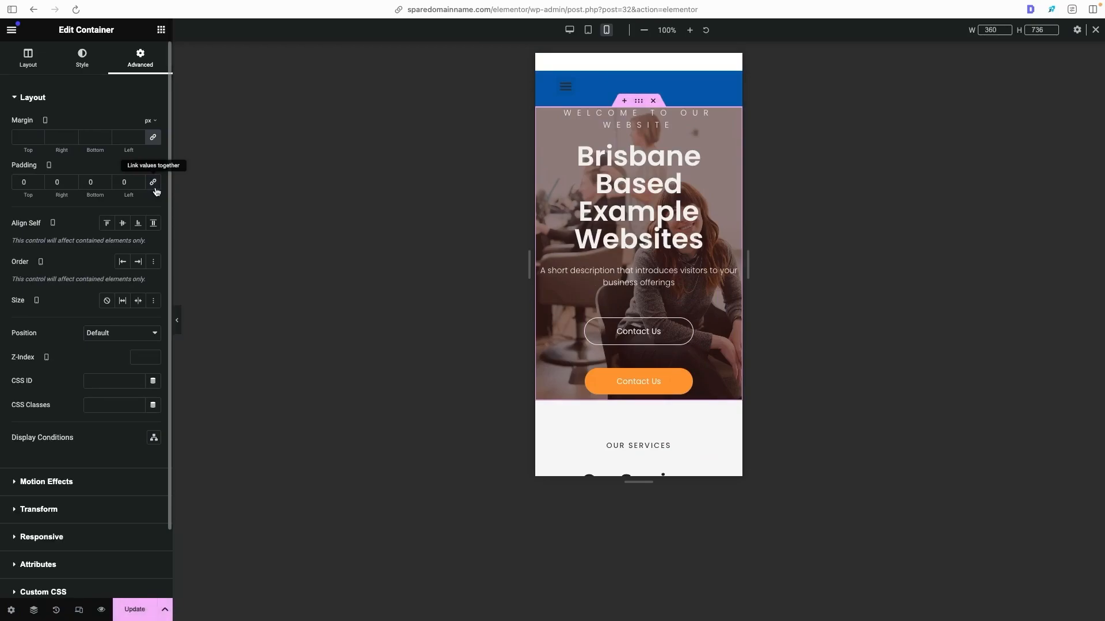
pyautogui.doubleClick(63, 182)
pyautogui.write('5')
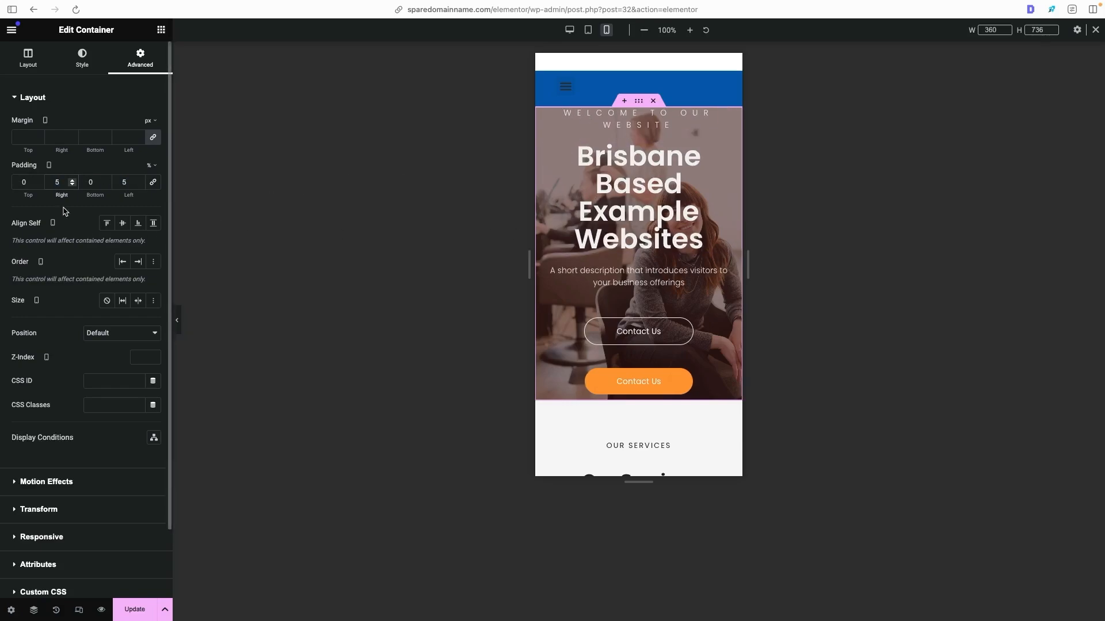
pyautogui.doubleClick(32, 182)
pyautogui.write('2')
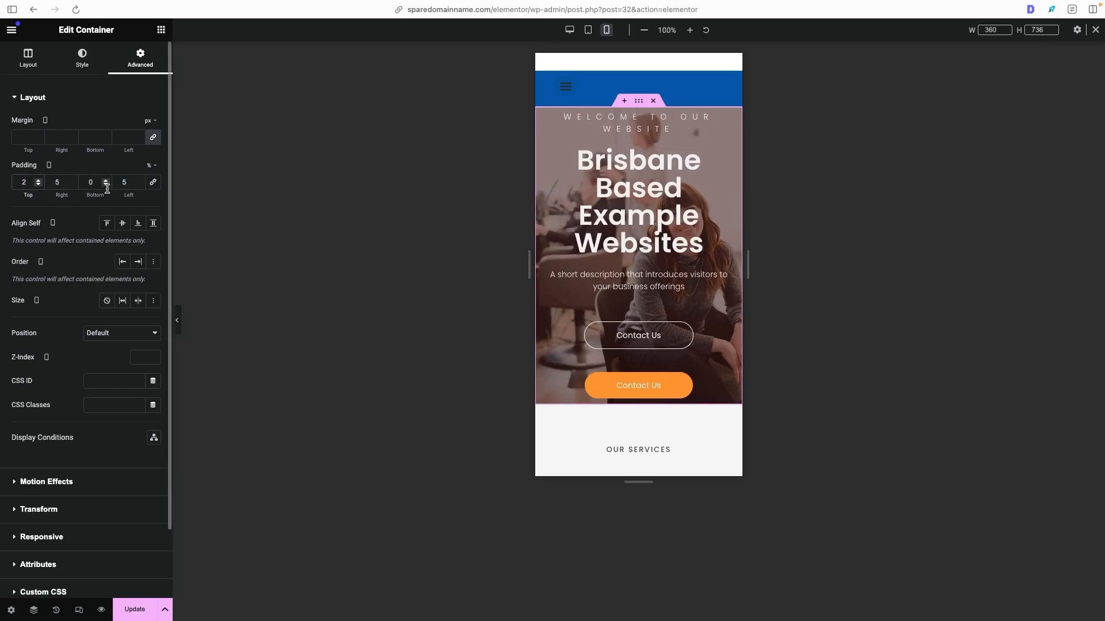
pyautogui.doubleClick(93, 183)
pyautogui.write('20')
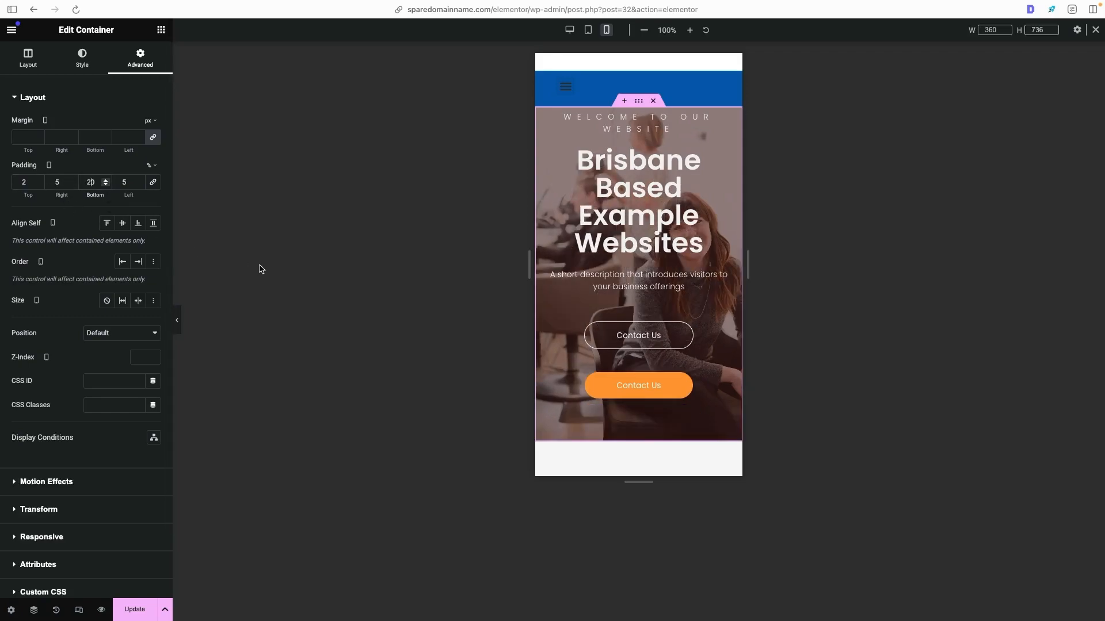
pyautogui.press('BackSpace')
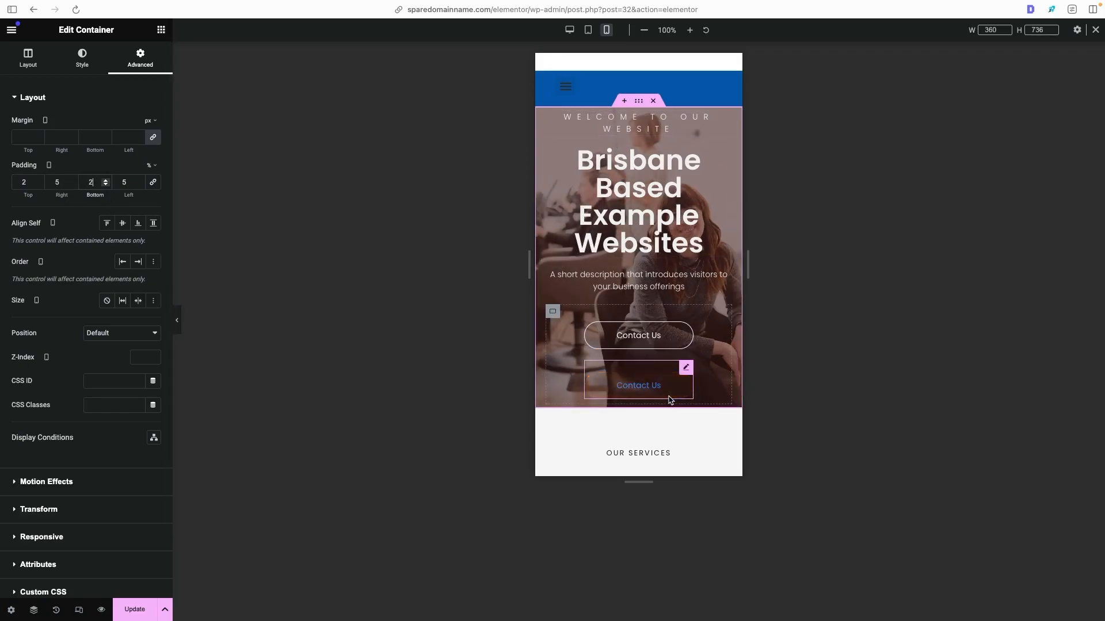
# - Review the Home page's mobile sections down to the text block and switch the preview to tablet portrait
pyautogui.scroll(-10, 670, 392)
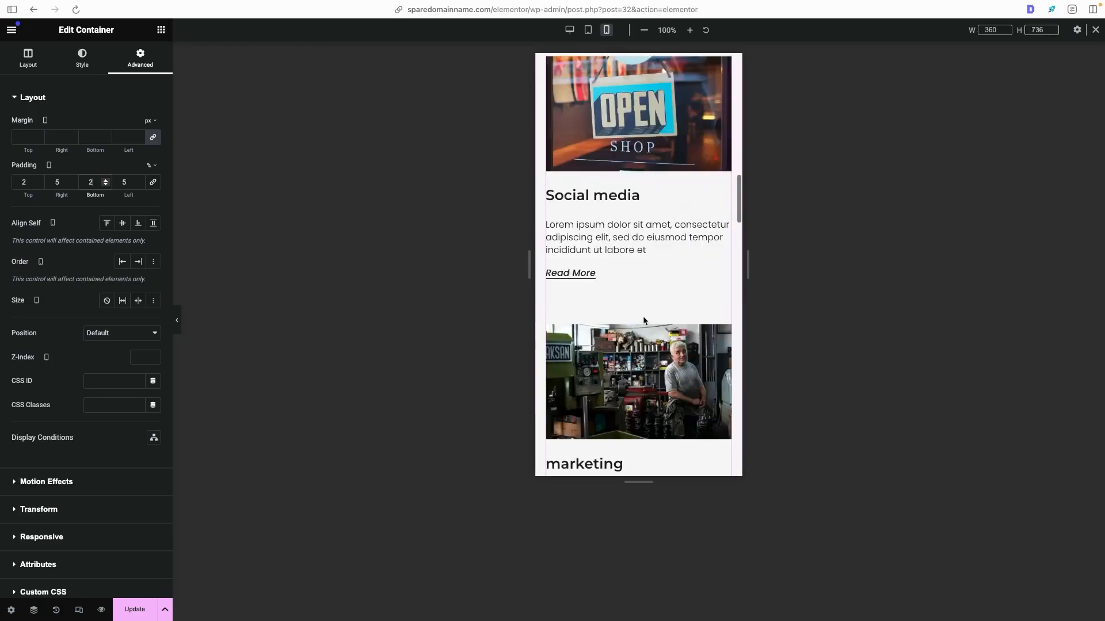
pyautogui.scroll(-10, 649, 168)
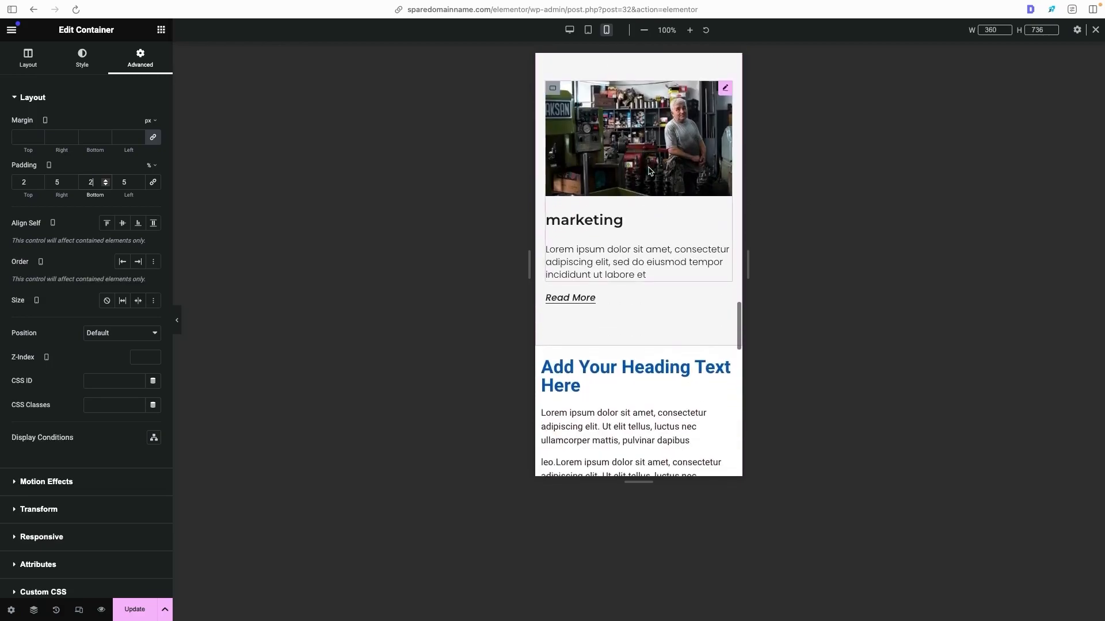
pyautogui.scroll(20, 649, 168)
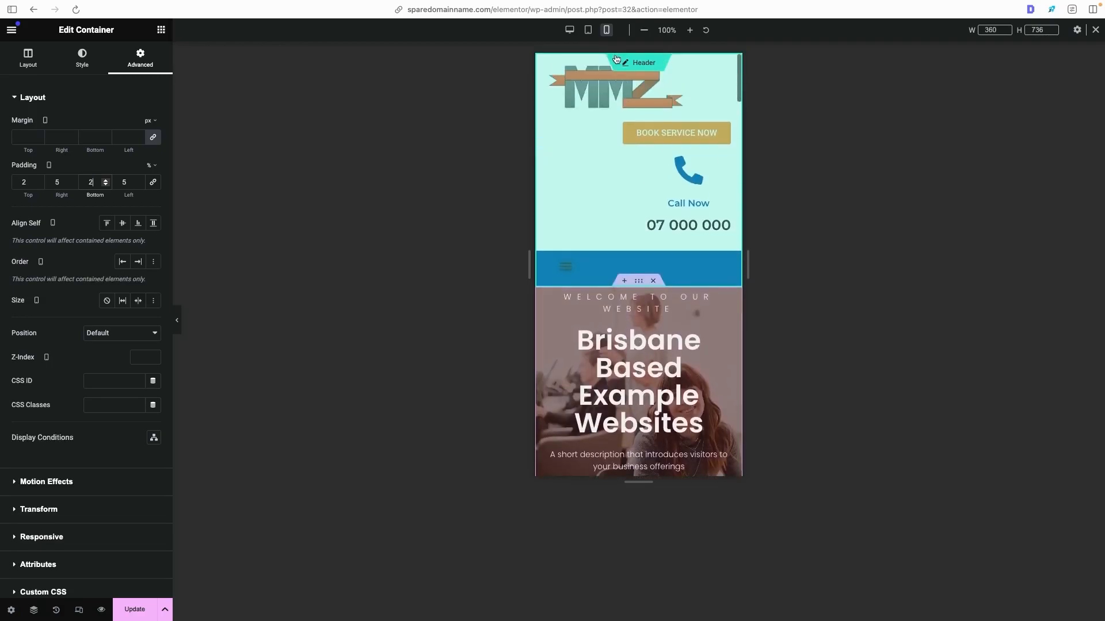
pyautogui.click(589, 30)
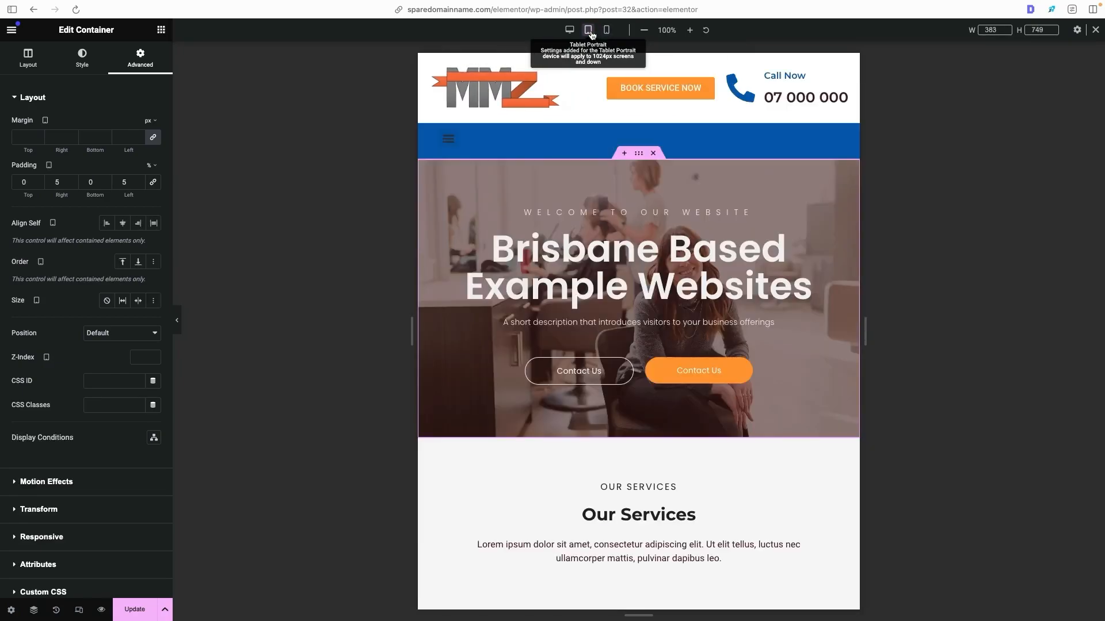
# - Try hiding the text block beside the map on tablet portrait and preview the page without it
pyautogui.scroll(-4, 557, 169)
pyautogui.scroll(-8, 558, 167)
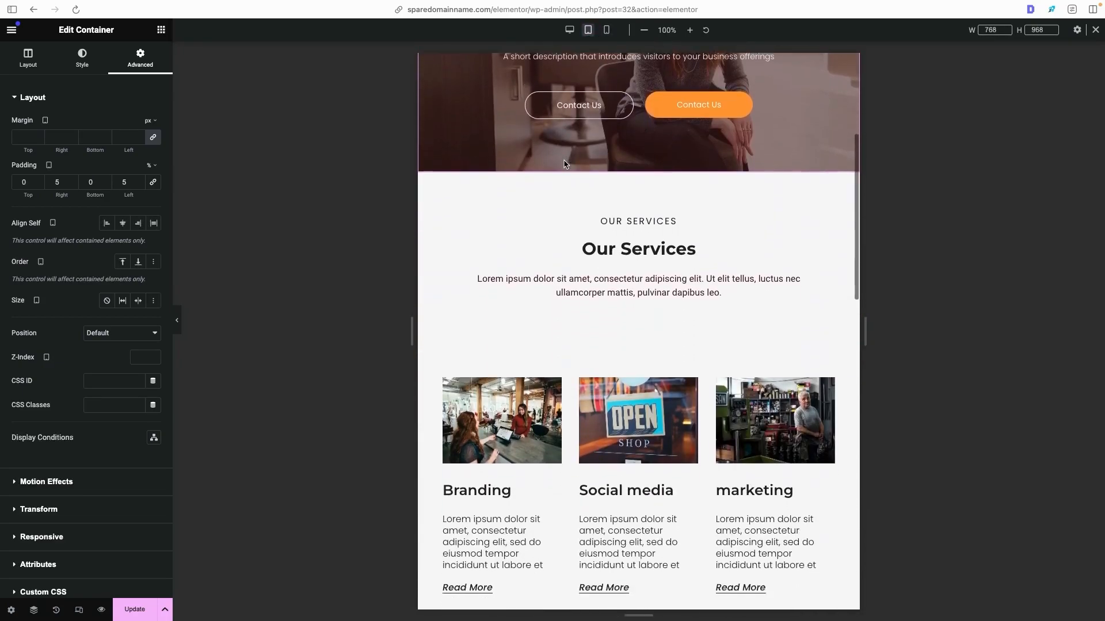
pyautogui.scroll(-7, 566, 162)
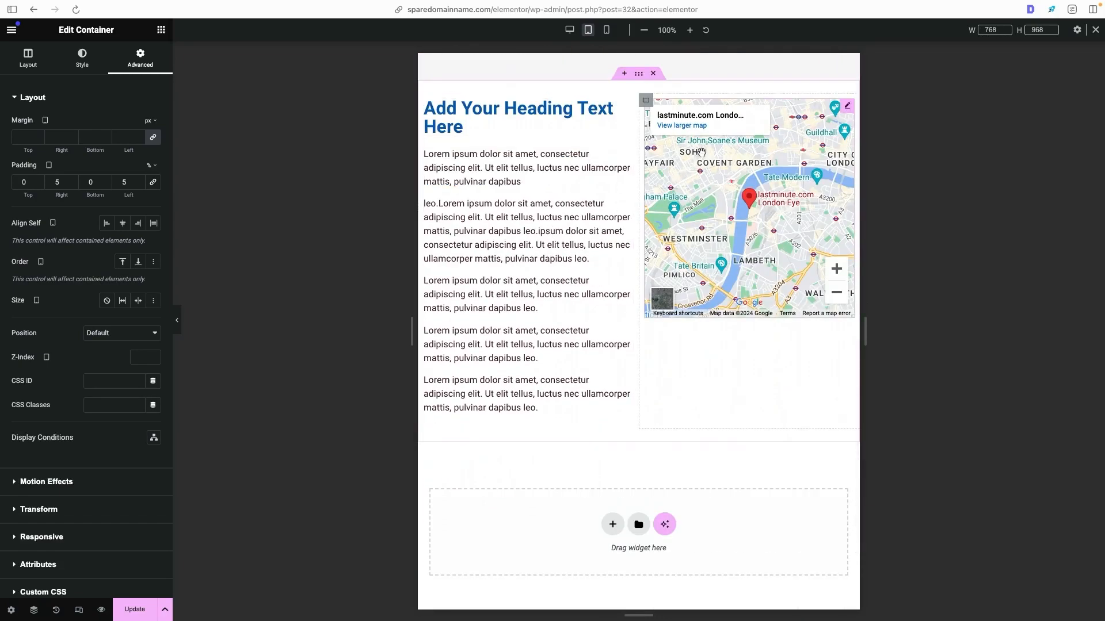
pyautogui.click(610, 222)
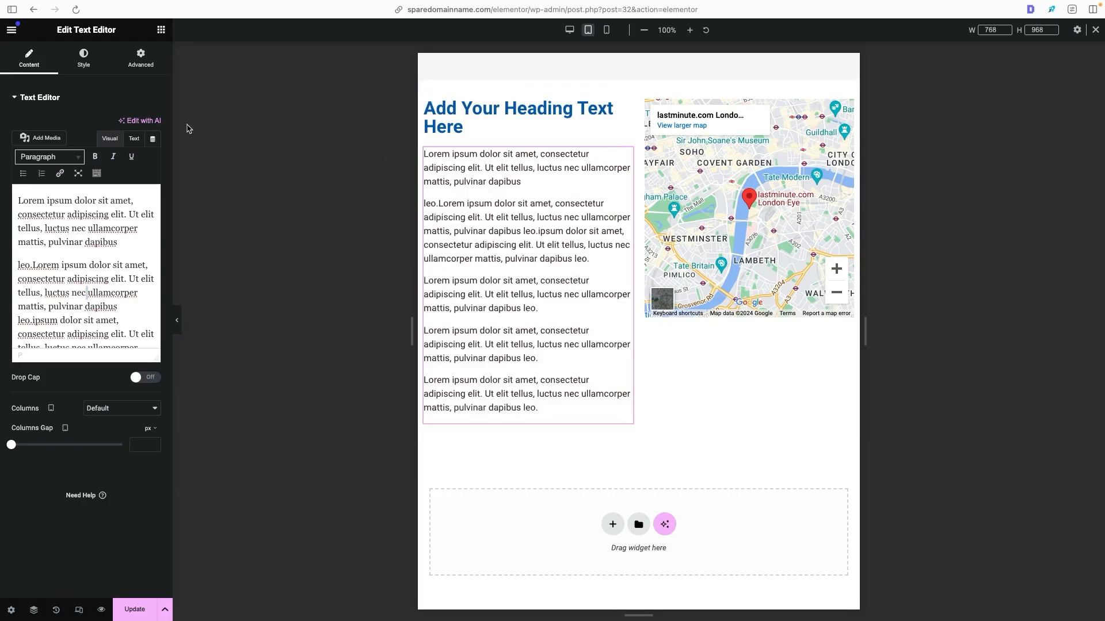
pyautogui.click(141, 58)
pyautogui.scroll(-5, 76, 368)
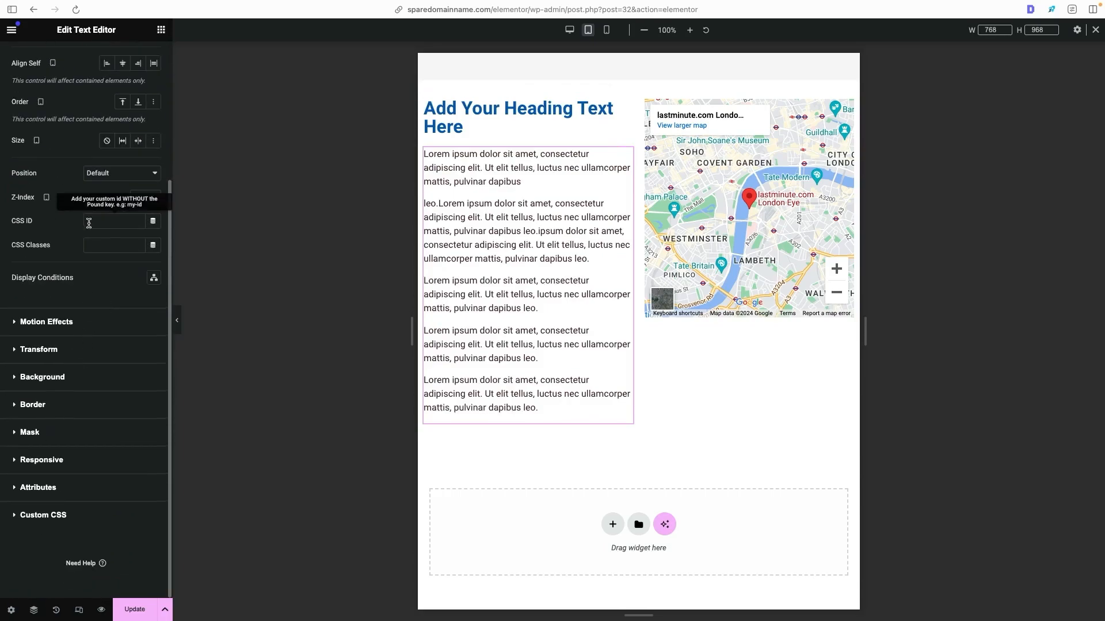
pyautogui.scroll(5, 80, 225)
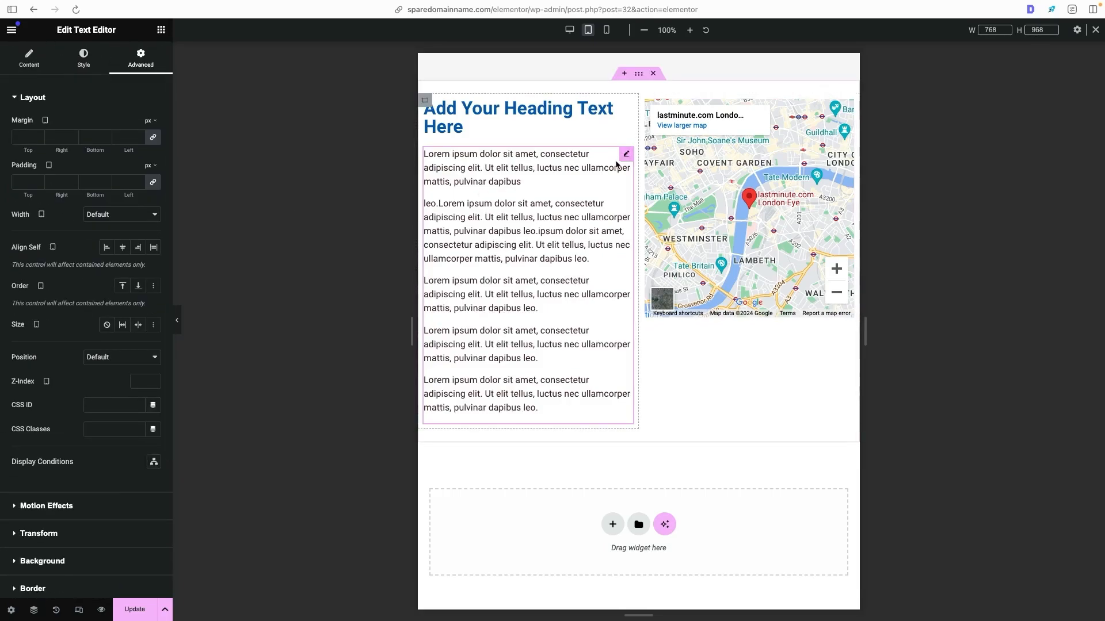
pyautogui.scroll(-3, 104, 219)
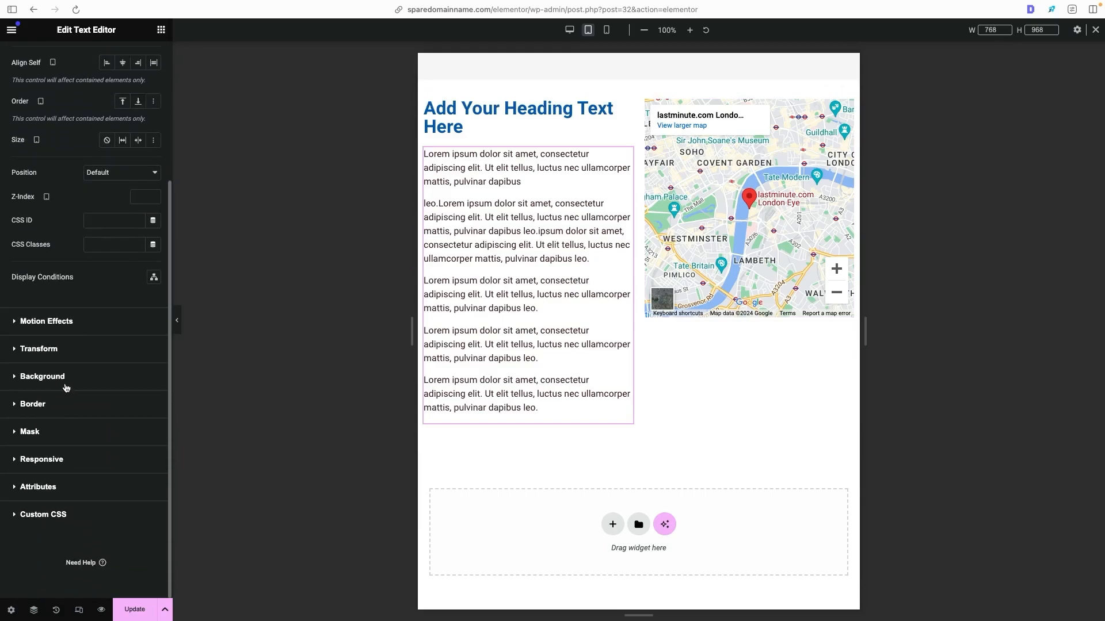
pyautogui.click(68, 458)
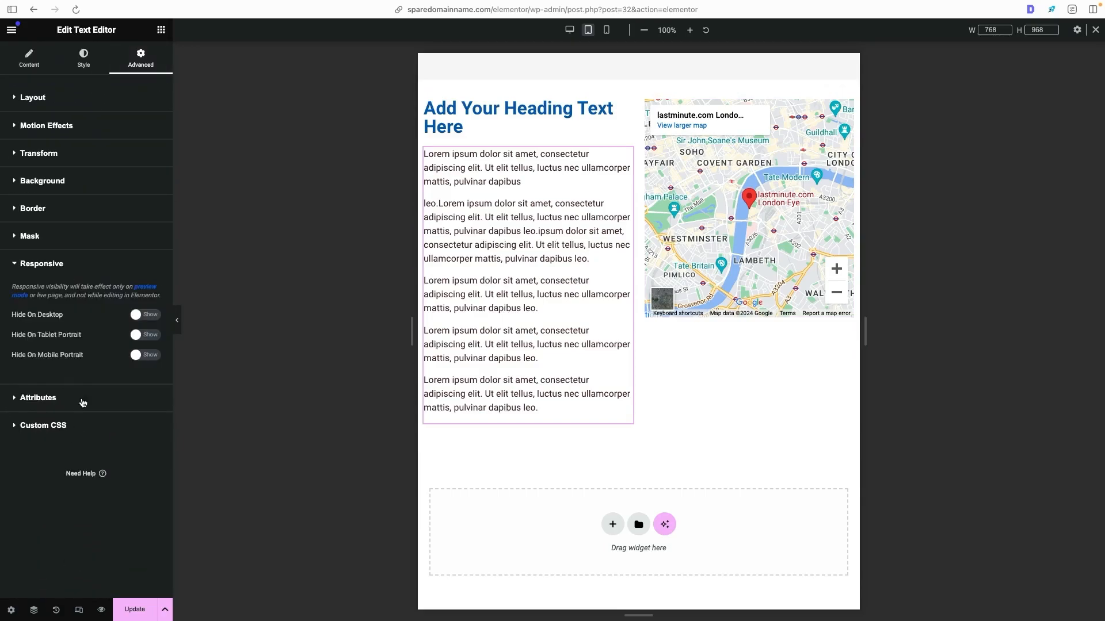
pyautogui.click(144, 338)
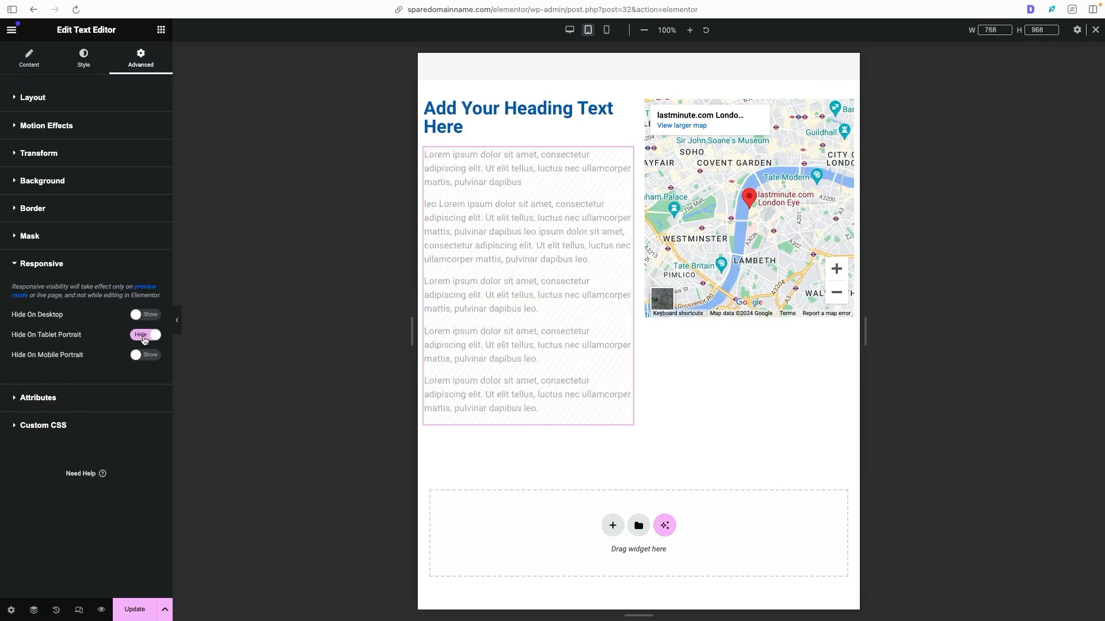
pyautogui.click(177, 320)
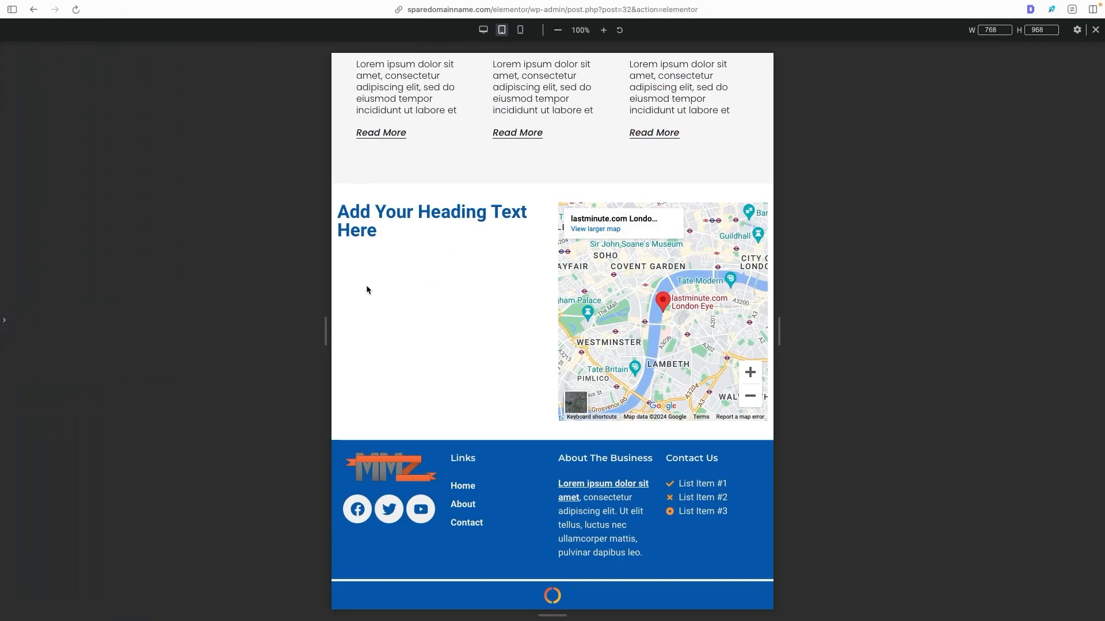
pyautogui.click(6, 326)
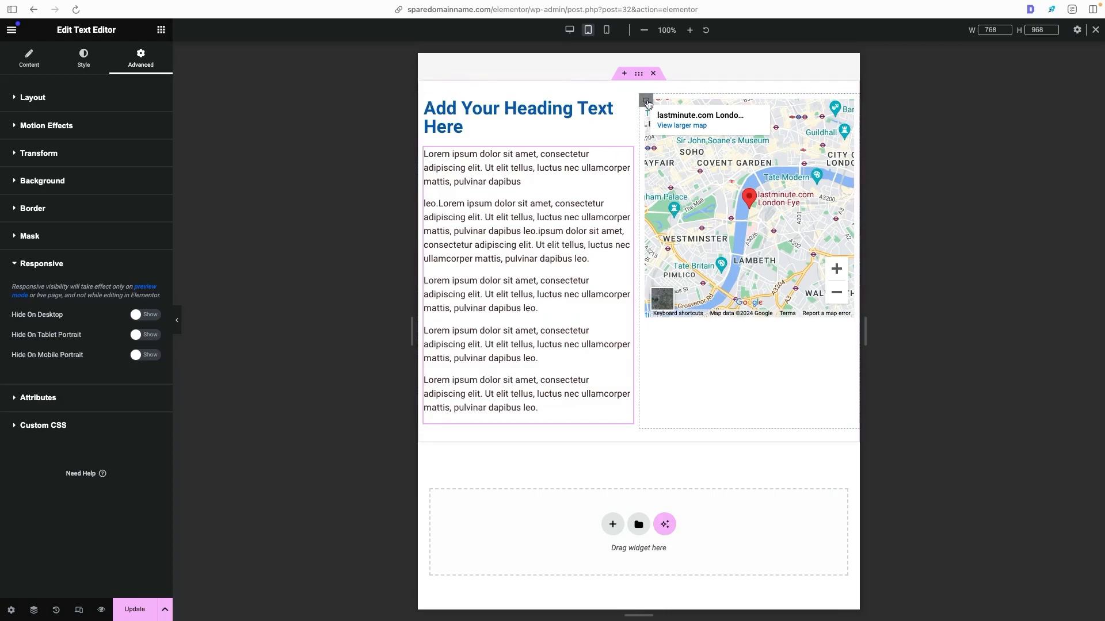
# - Justify the map container's content to the center on tablet portrait, preview the result and save the page
pyautogui.click(646, 102)
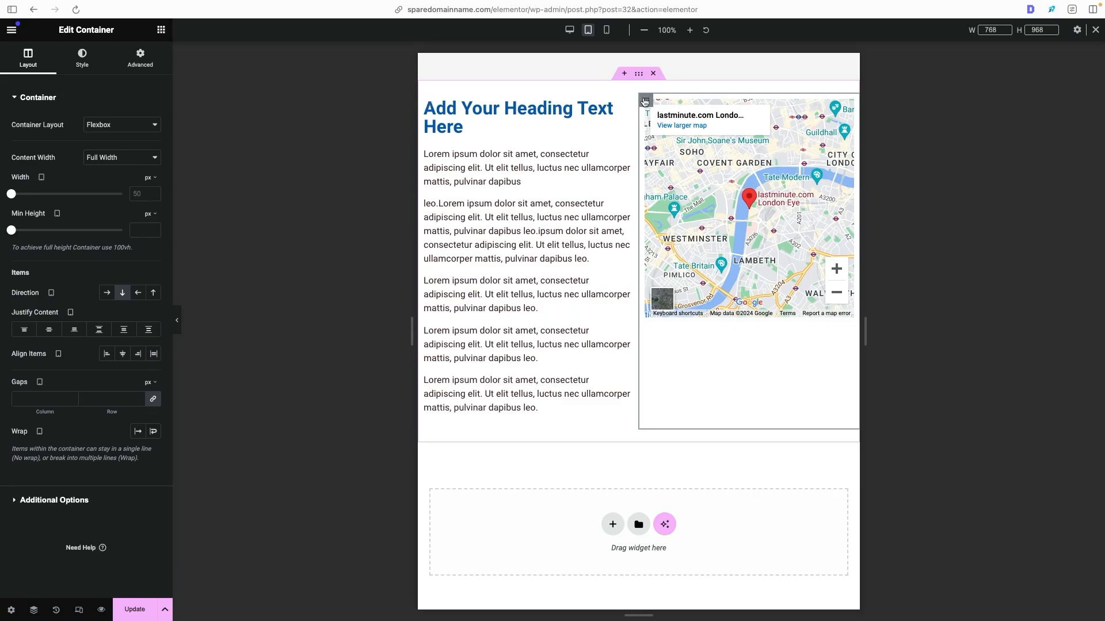
pyautogui.click(49, 333)
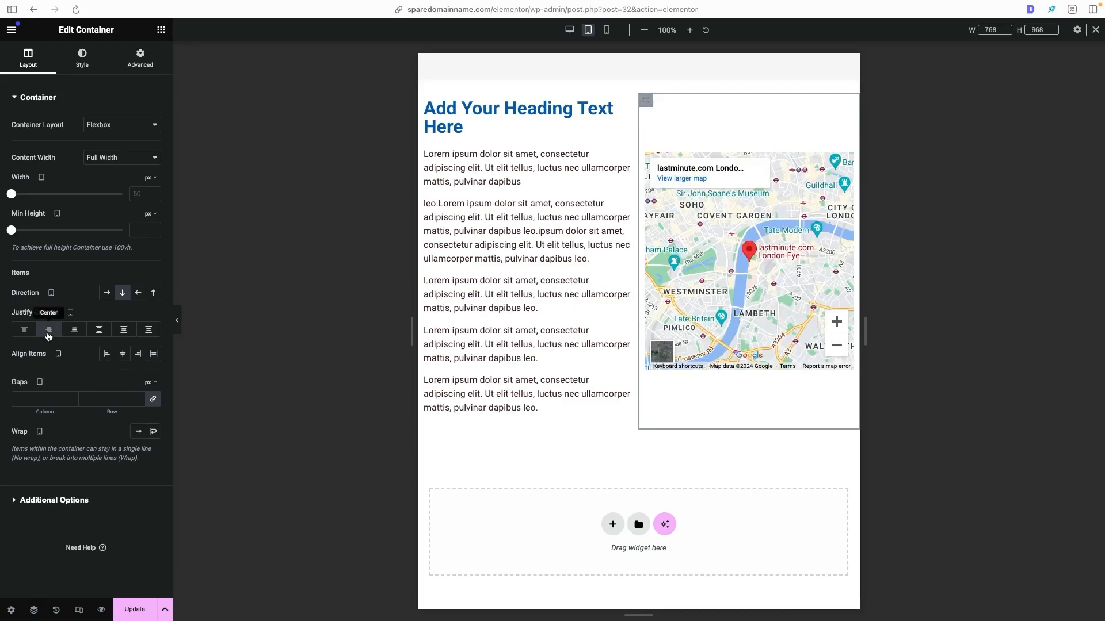
pyautogui.click(176, 320)
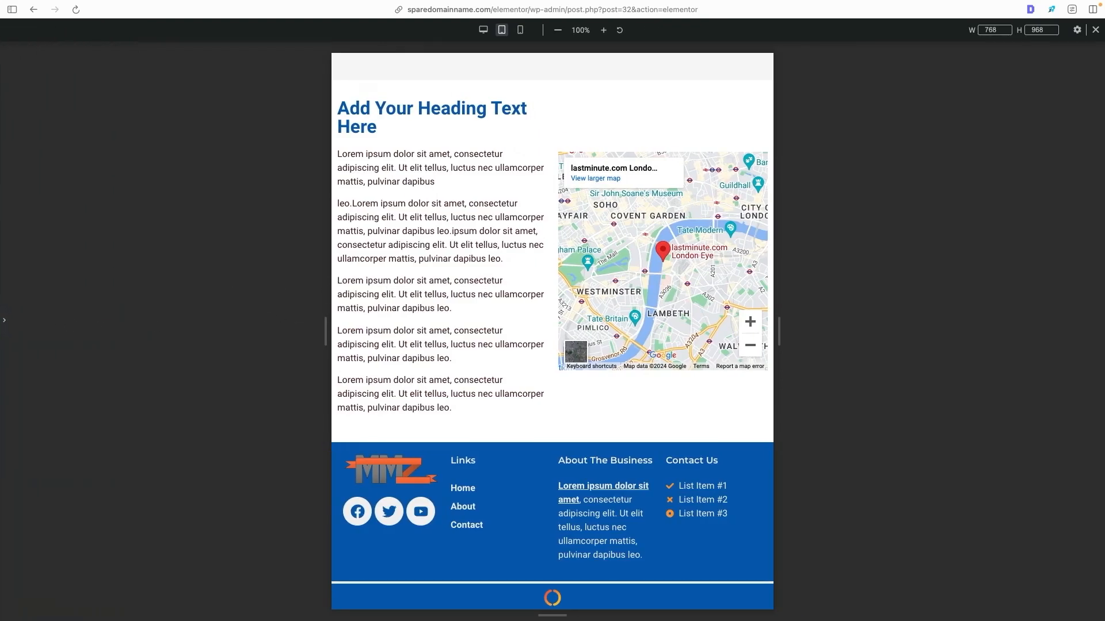
pyautogui.click(4, 320)
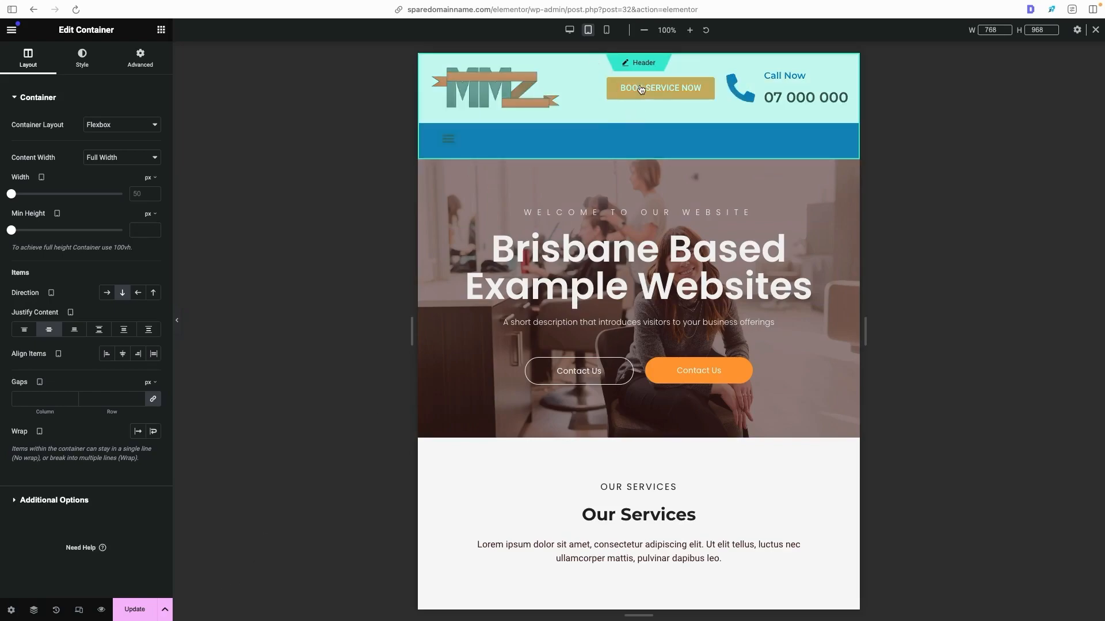
pyautogui.click(135, 608)
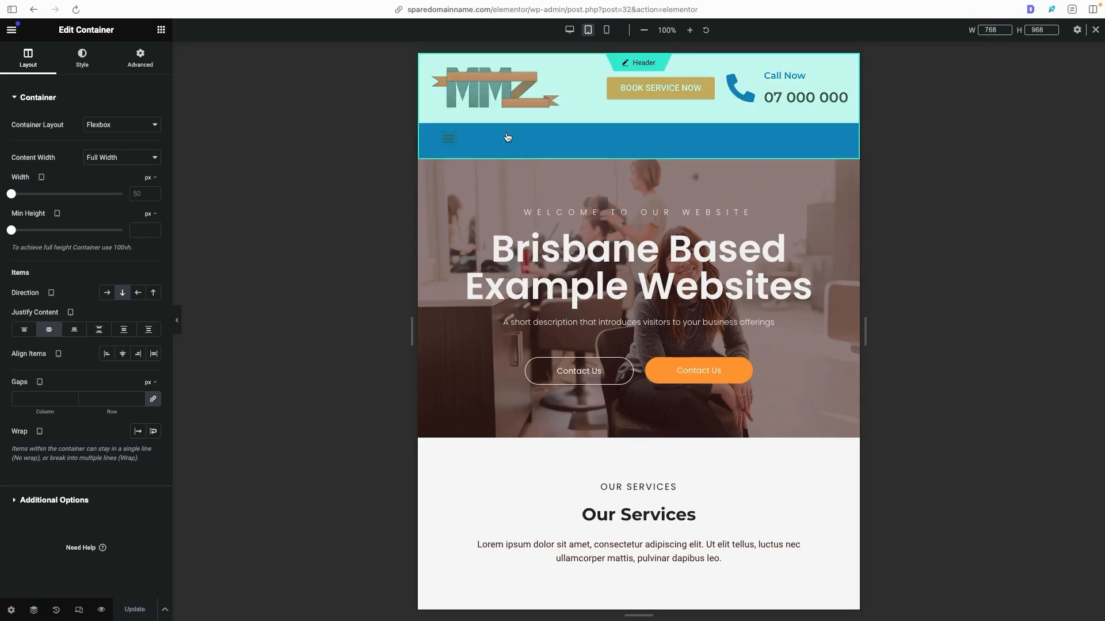
# - Open the header for editing and set its menu toggle button to the white global color
pyautogui.click(638, 65)
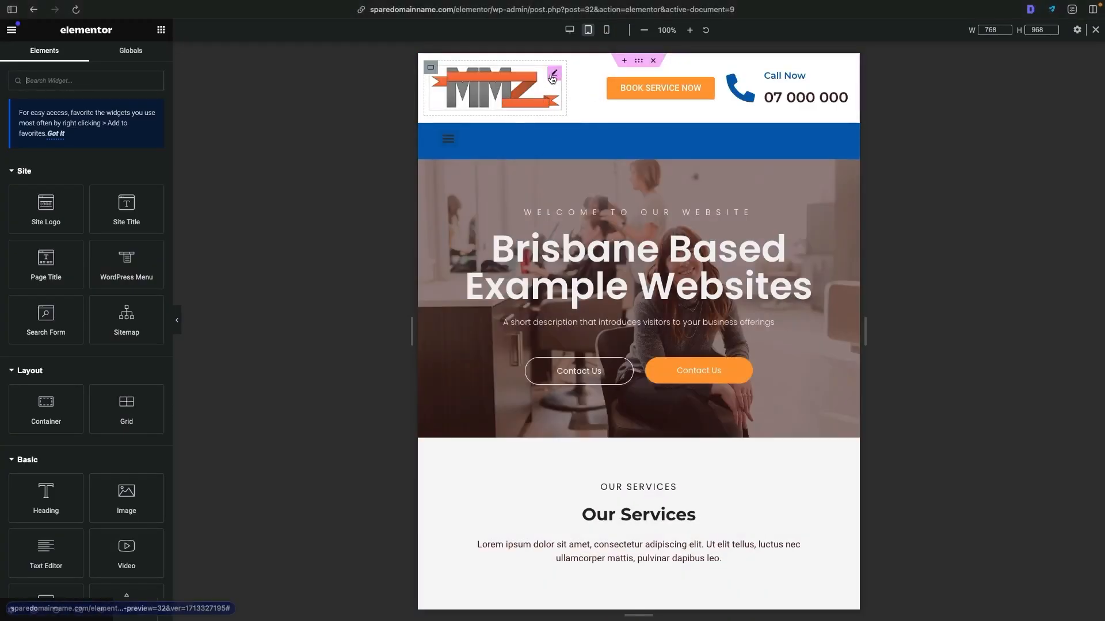
pyautogui.click(552, 75)
pyautogui.click(702, 87)
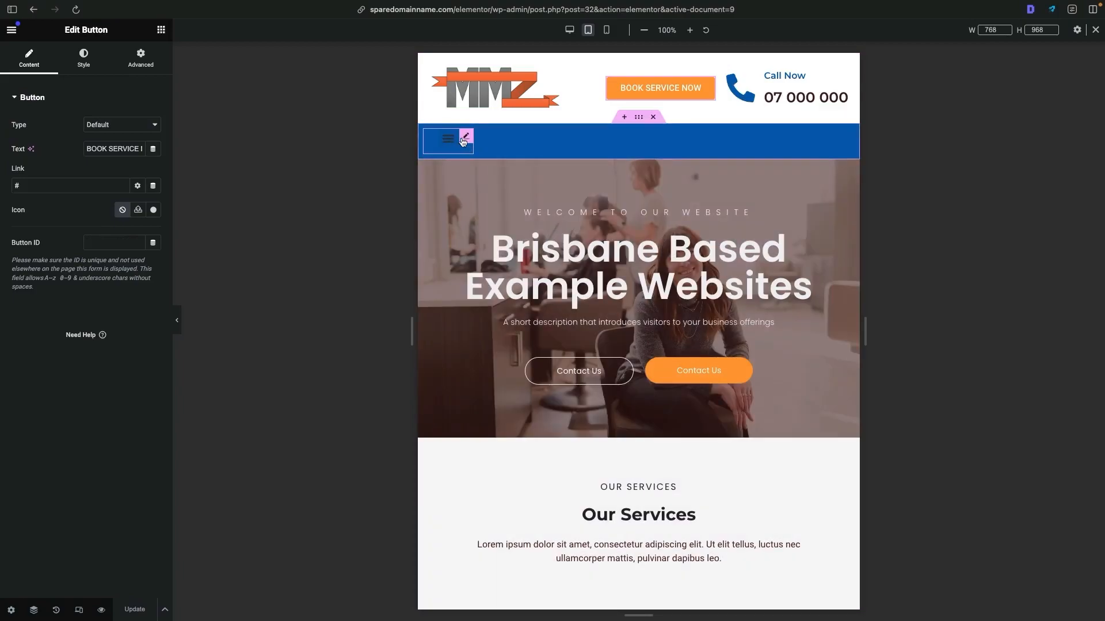
pyautogui.click(449, 143)
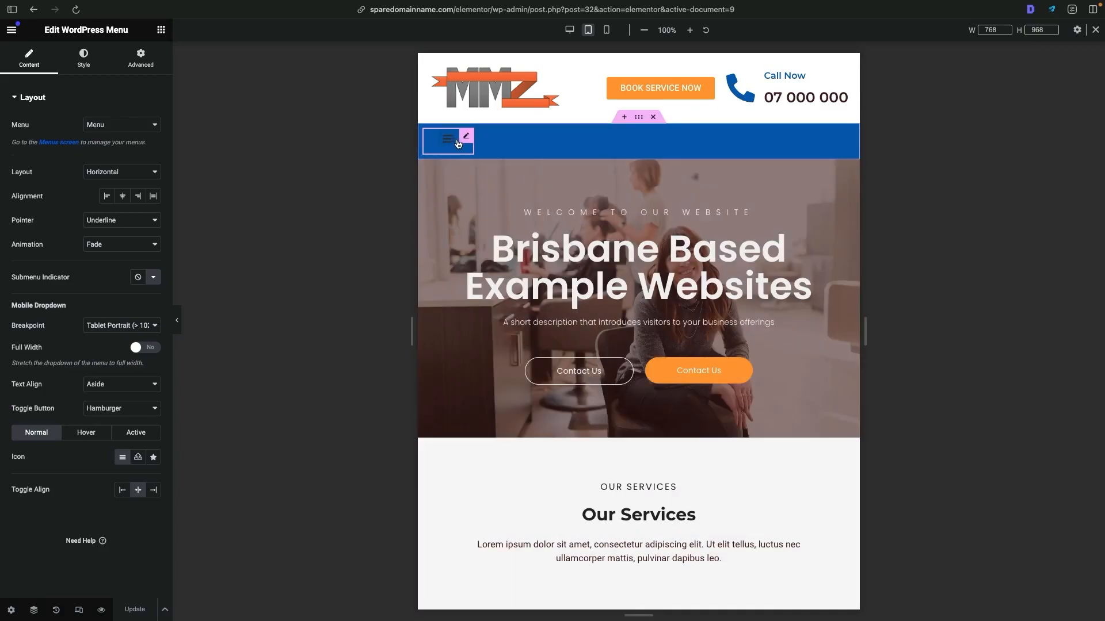
pyautogui.click(99, 66)
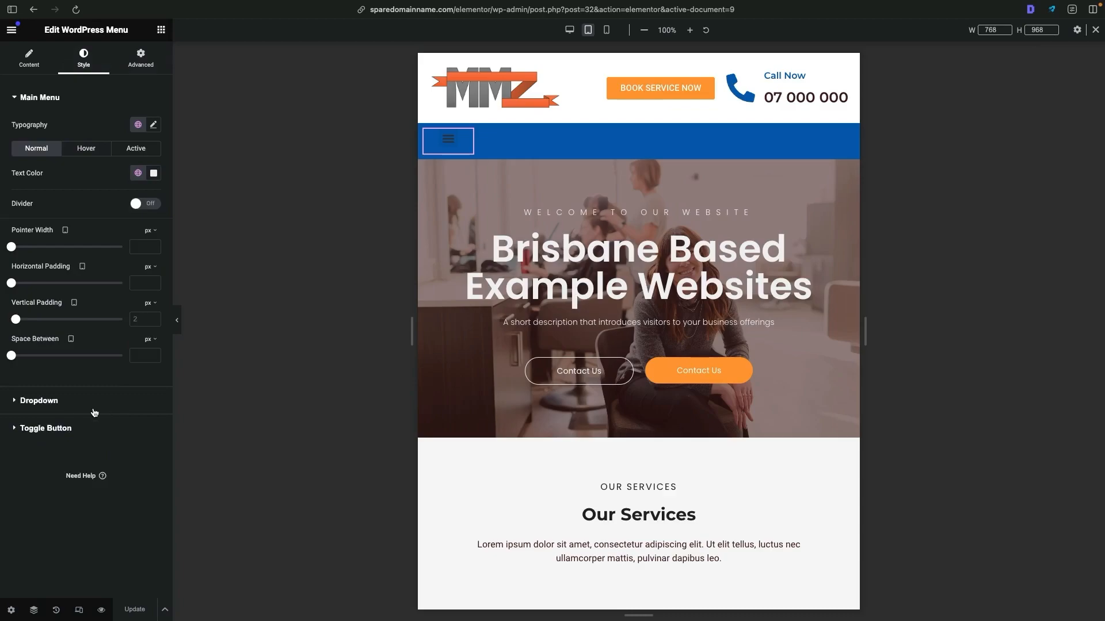
pyautogui.click(17, 430)
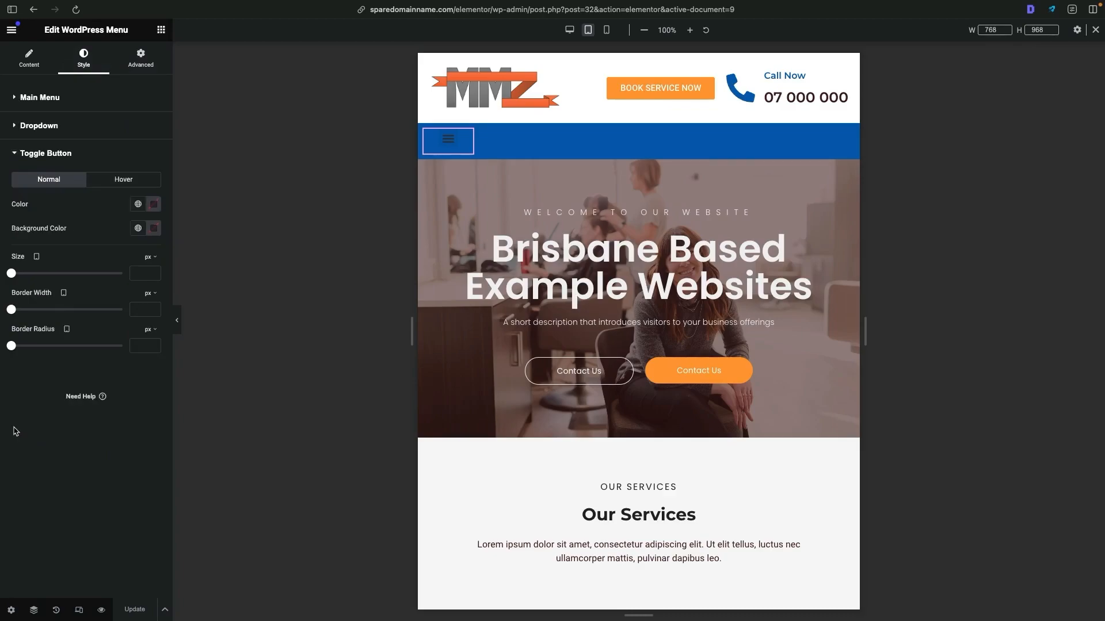
pyautogui.click(138, 205)
pyautogui.click(35, 352)
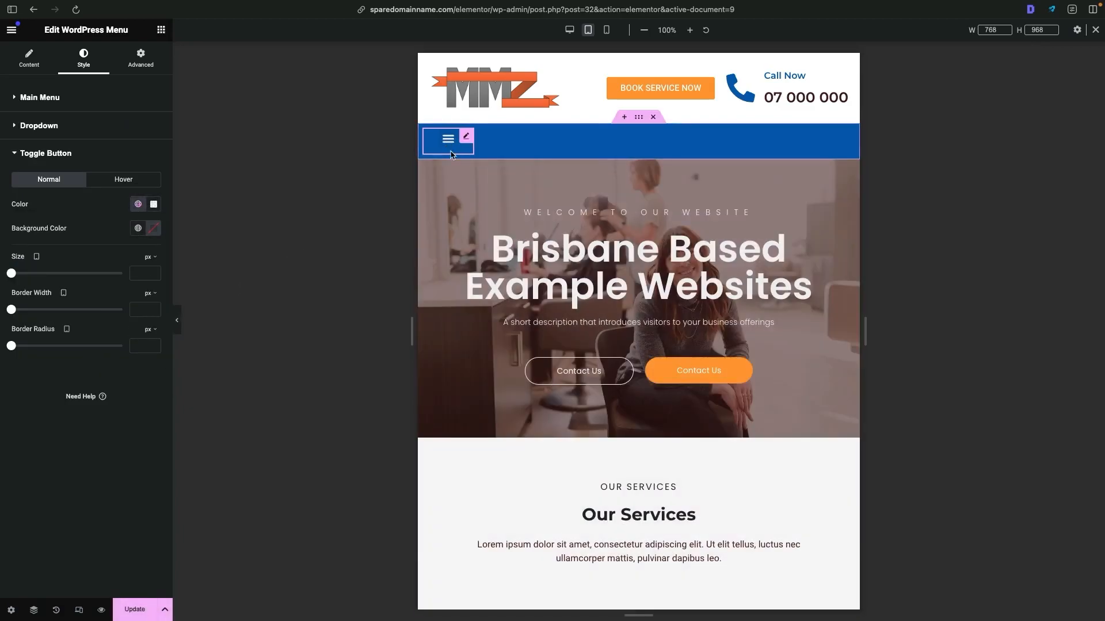
# - In the mobile portrait view, set the header's upper container to vertical column direction with centered content justification
pyautogui.click(606, 29)
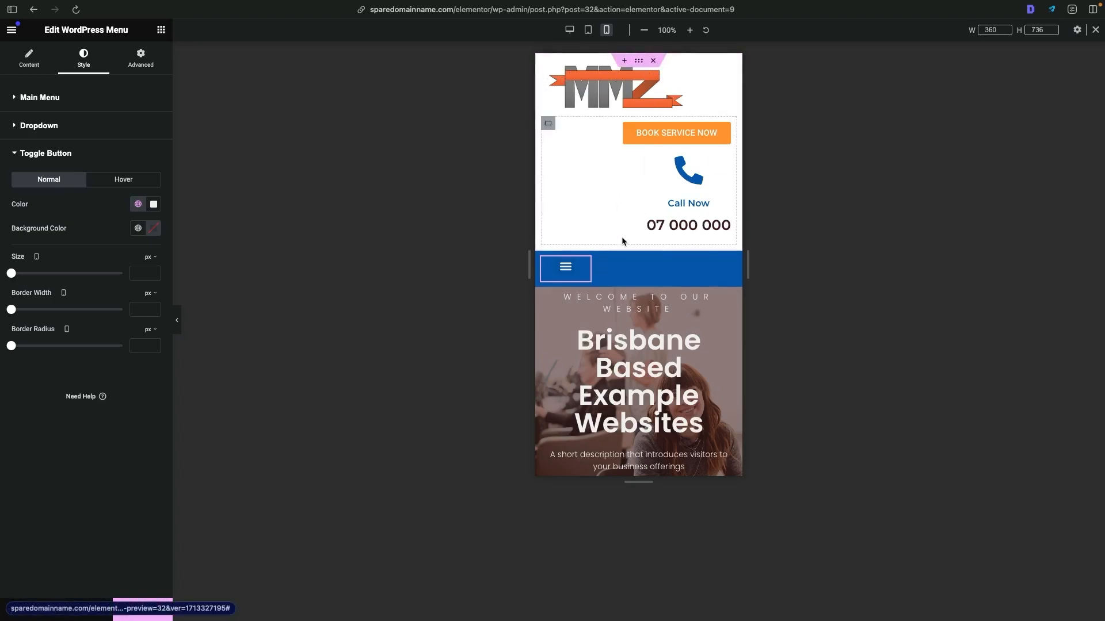
pyautogui.click(639, 62)
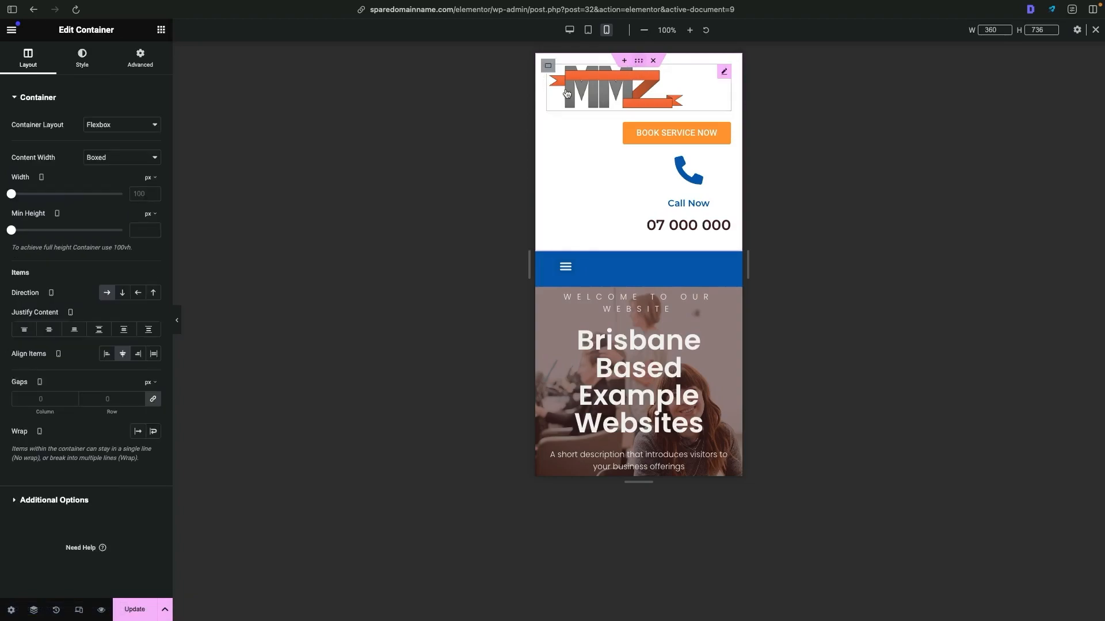
pyautogui.click(123, 293)
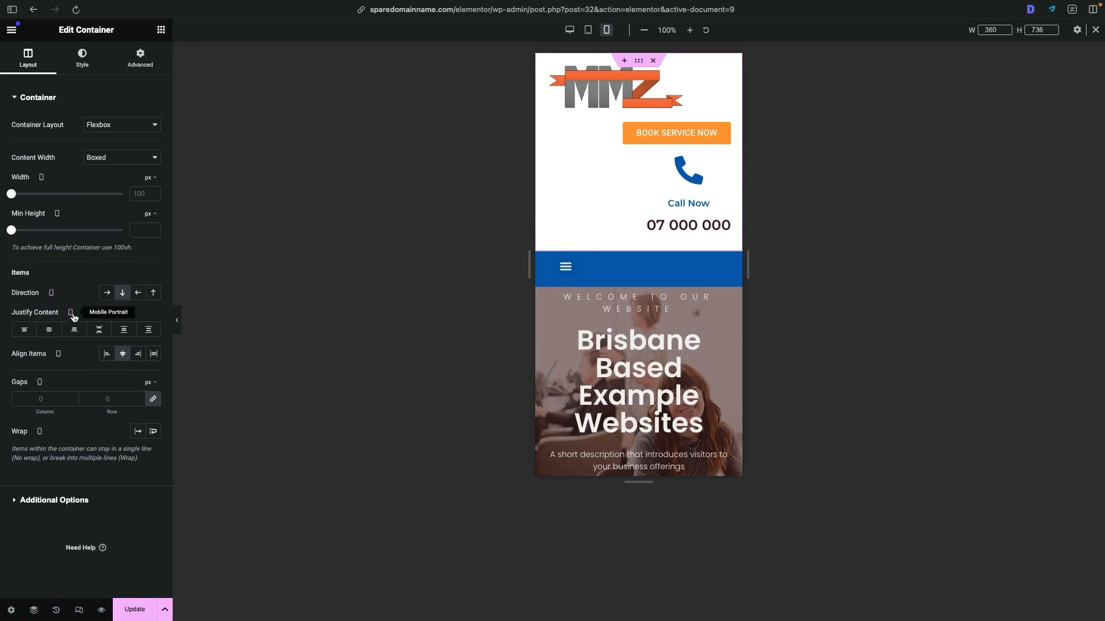
pyautogui.click(51, 335)
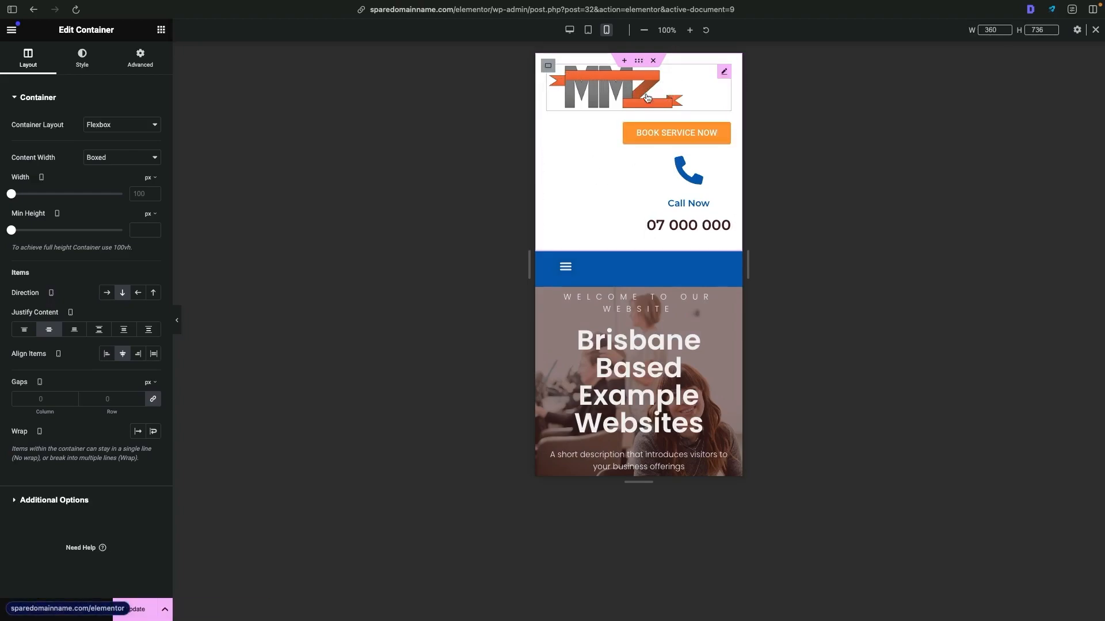
# - Align the header's site logo to the center in the mobile portrait view
pyautogui.click(686, 89)
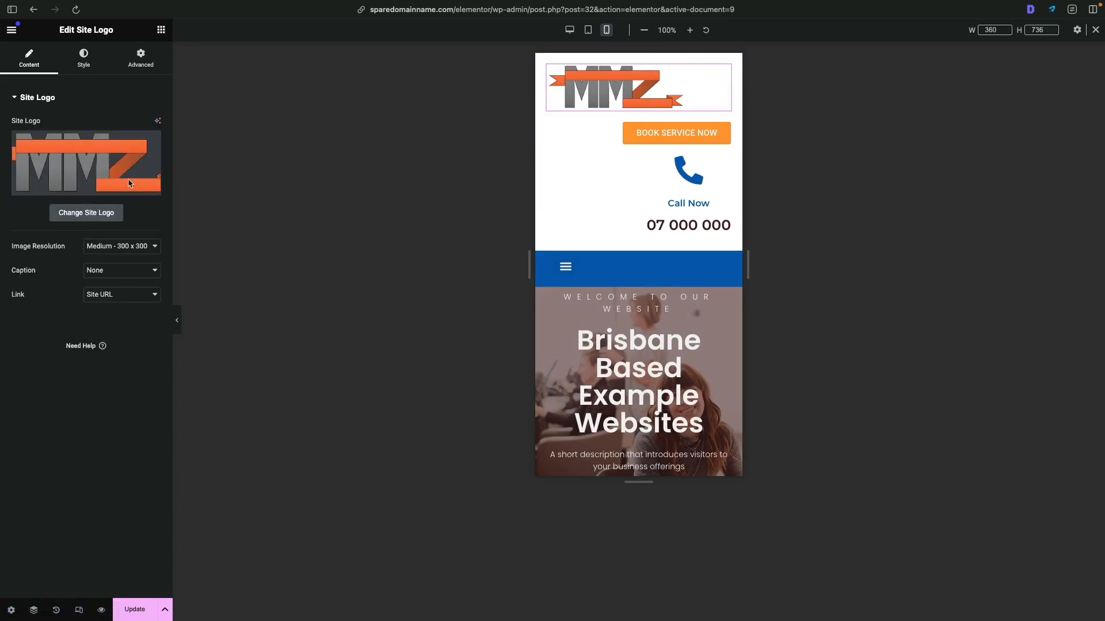
pyautogui.click(84, 68)
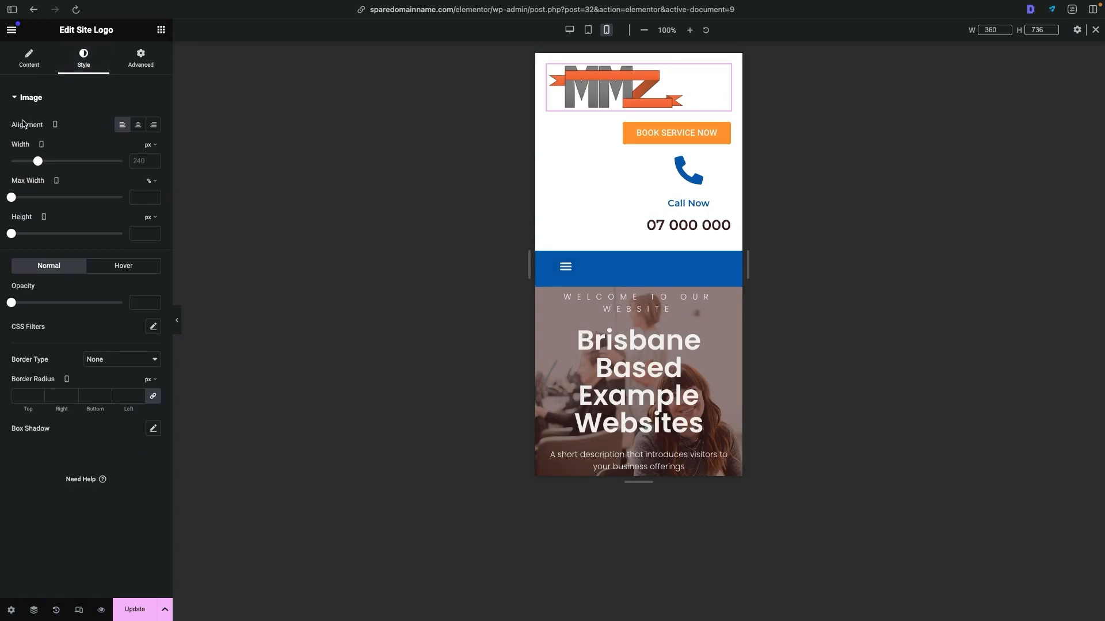
pyautogui.click(136, 128)
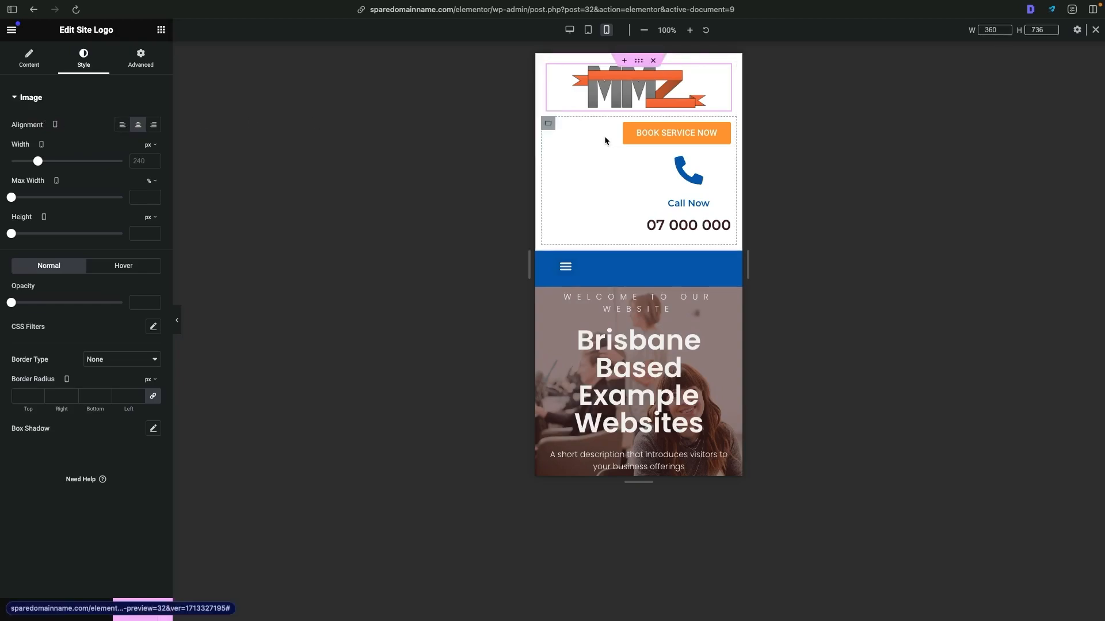
# - Hide the header's Book Service Now button on mobile portrait and preview the header without it
pyautogui.click(724, 130)
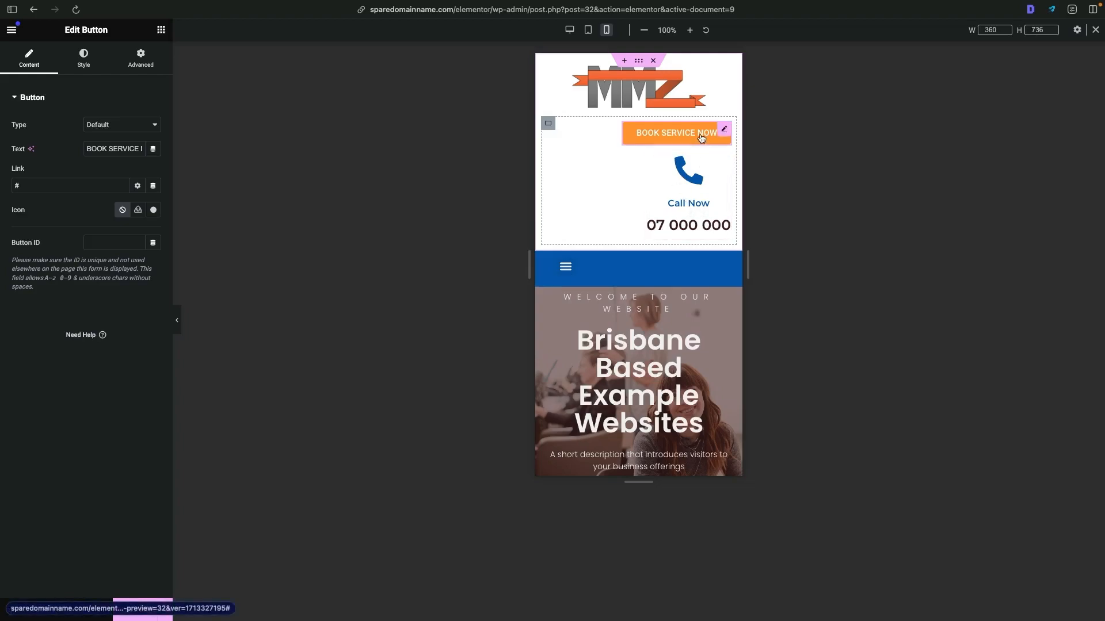
pyautogui.click(142, 61)
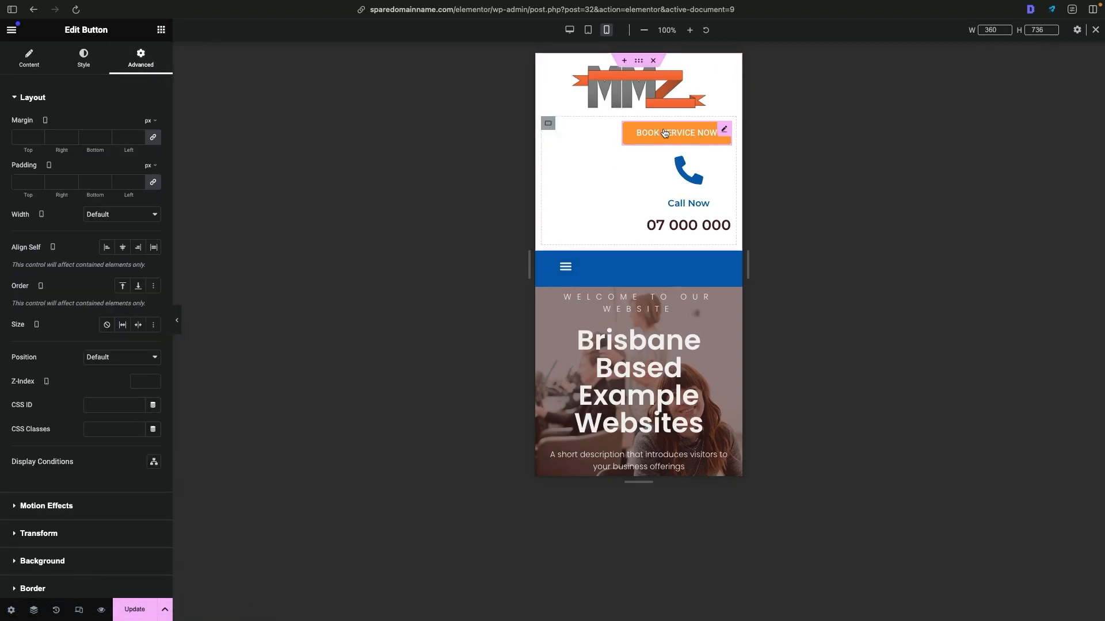
pyautogui.scroll(-5, 109, 422)
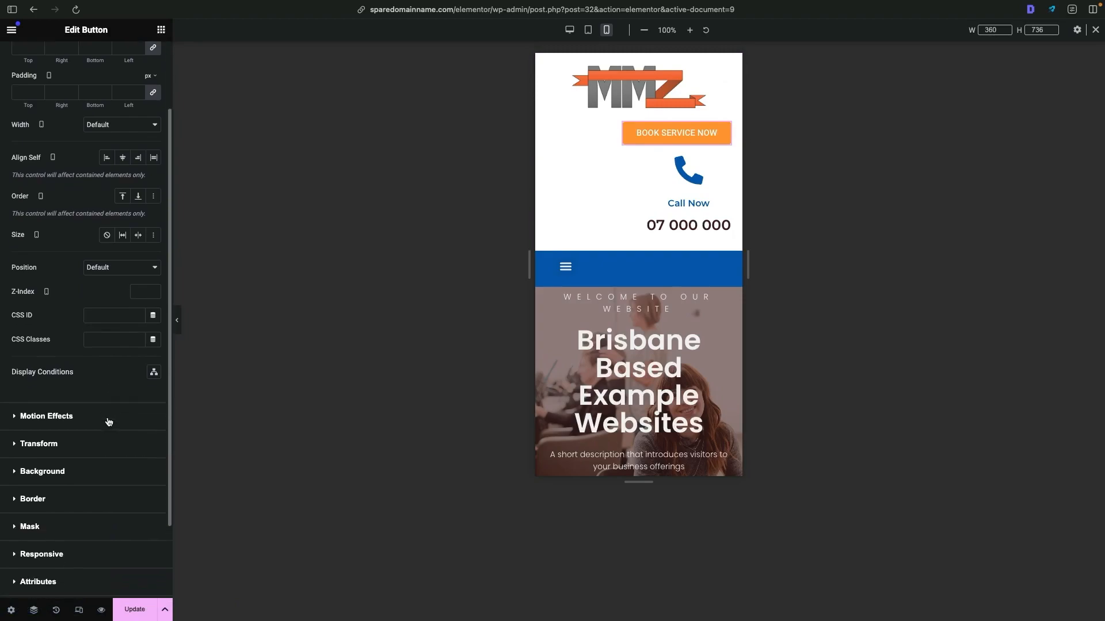
pyautogui.click(91, 523)
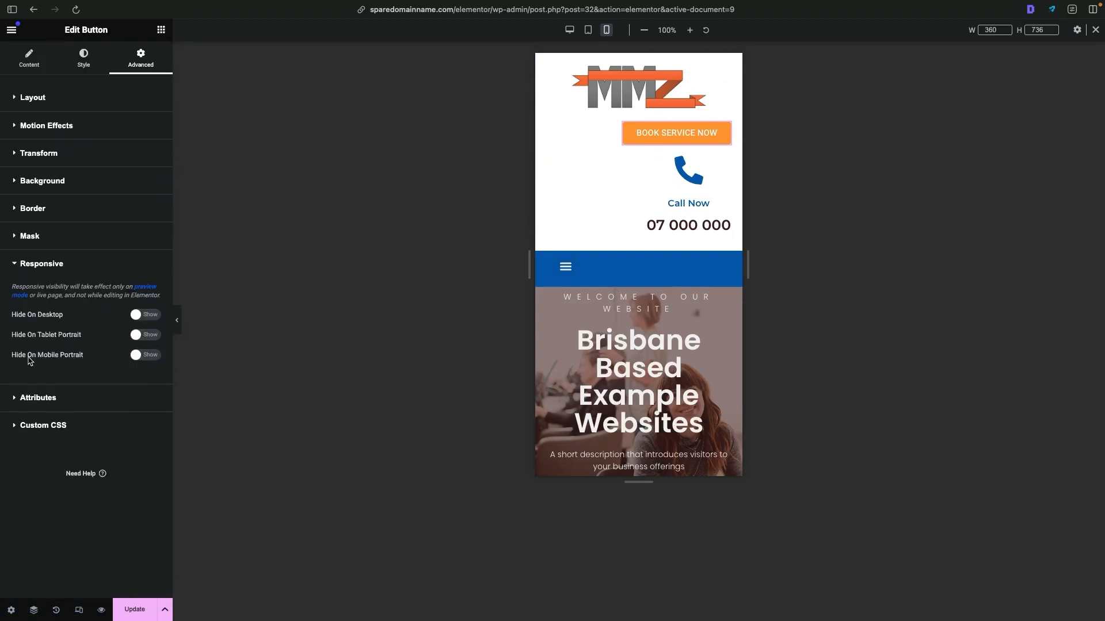
pyautogui.click(144, 356)
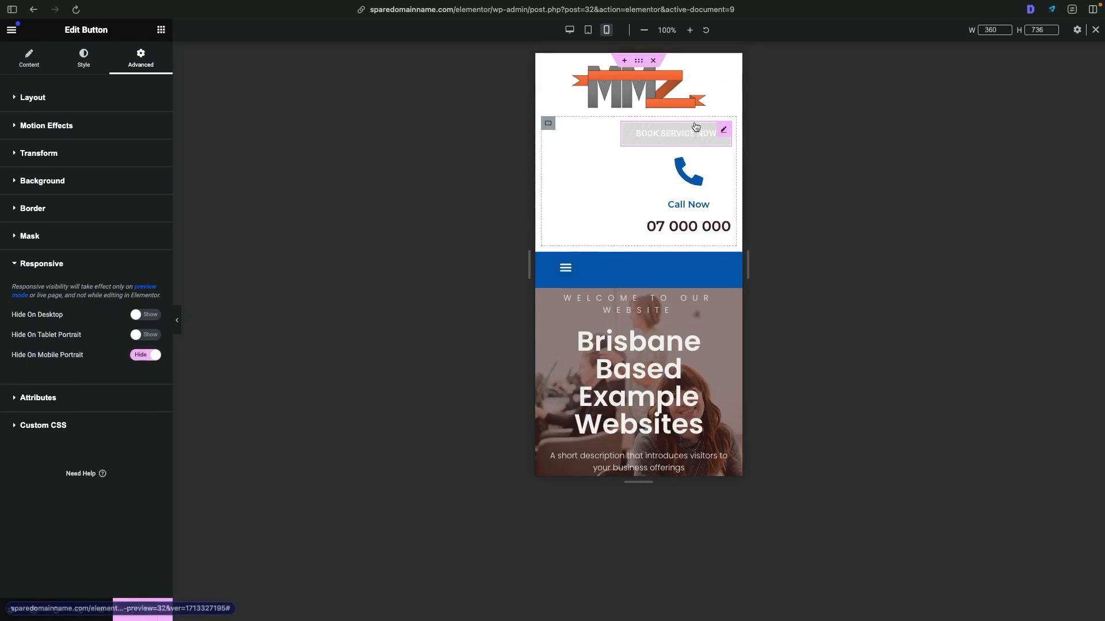
pyautogui.click(179, 323)
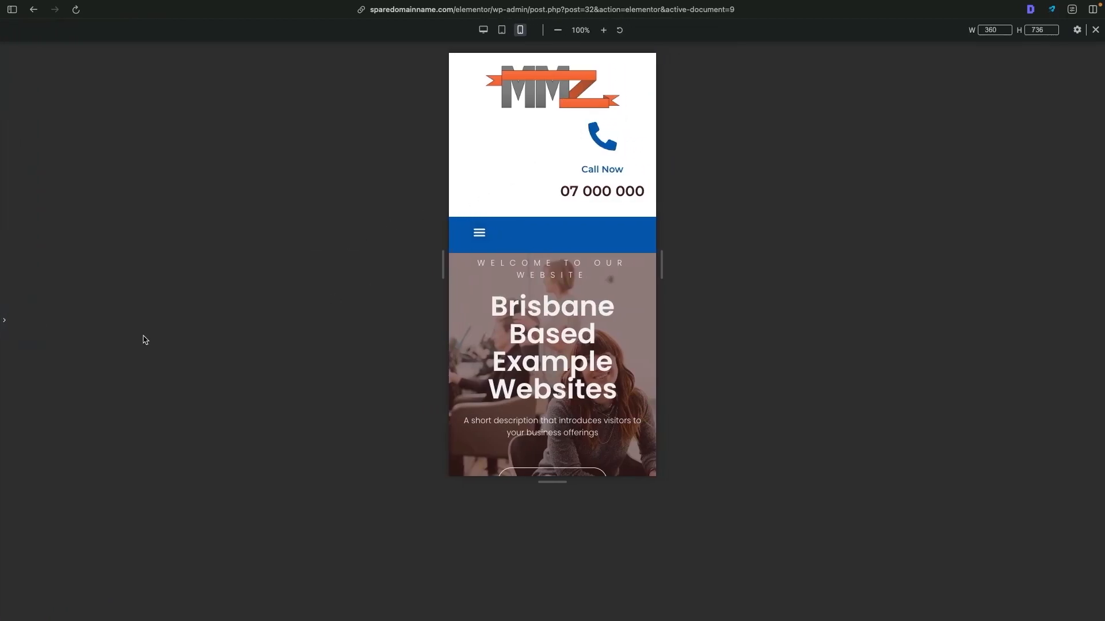
pyautogui.click(12, 322)
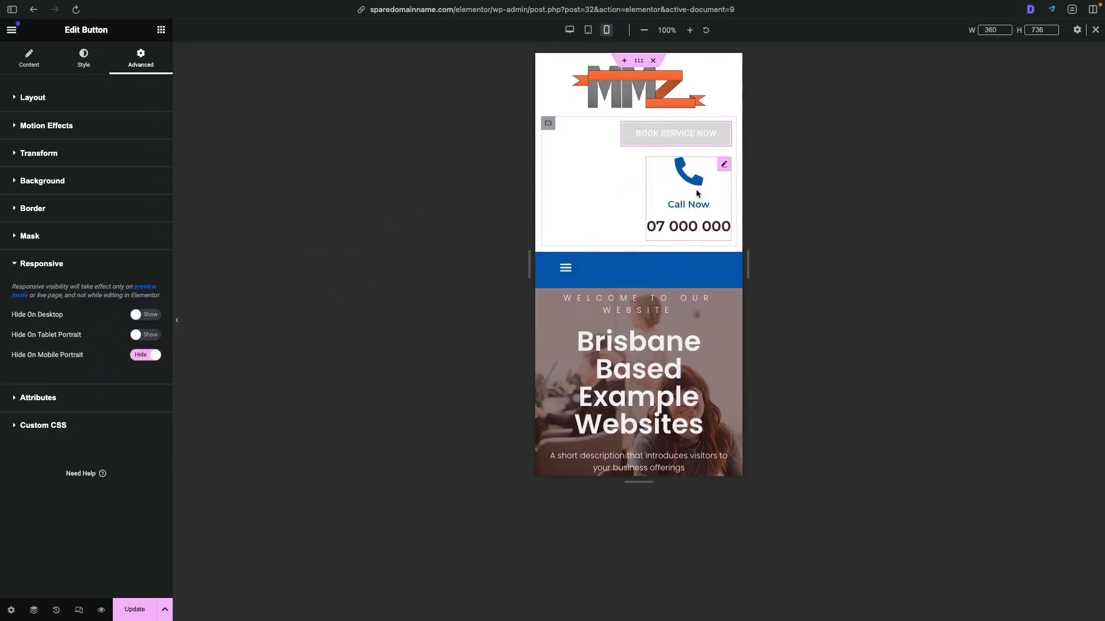
# - Center the Call Now icon box's alignment and set its parent container's content justification to center on mobile portrait
pyautogui.click(723, 165)
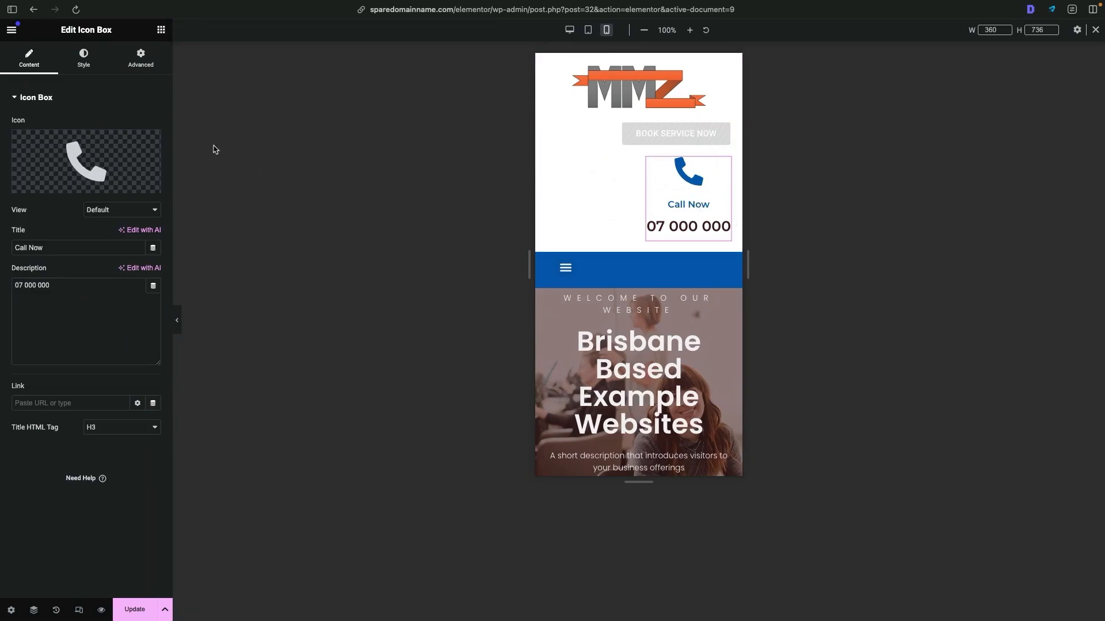
pyautogui.click(93, 67)
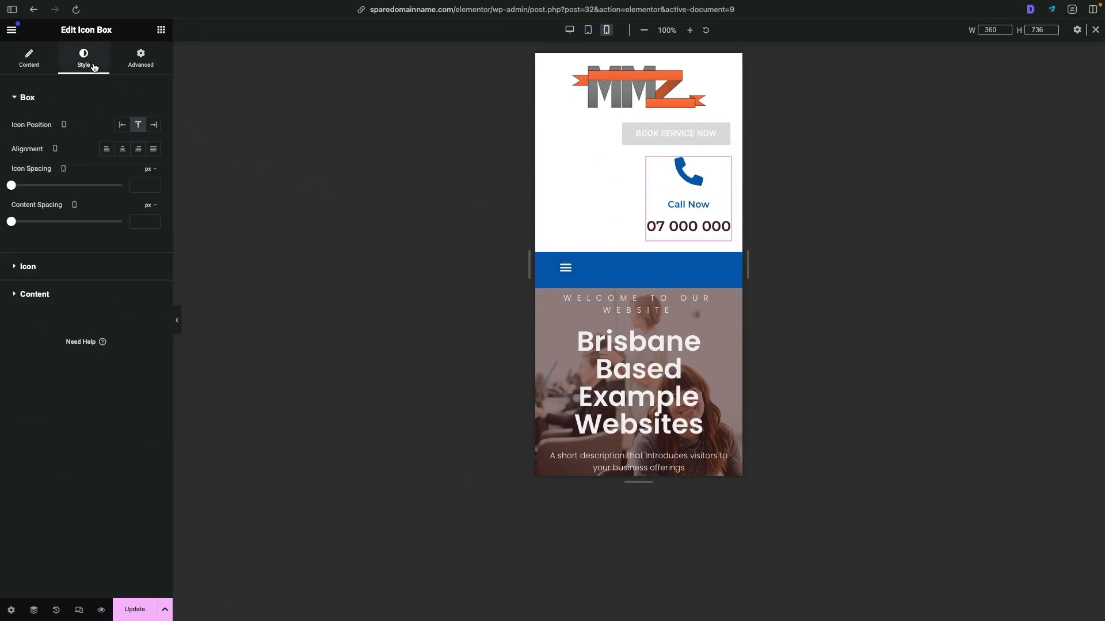
pyautogui.click(123, 149)
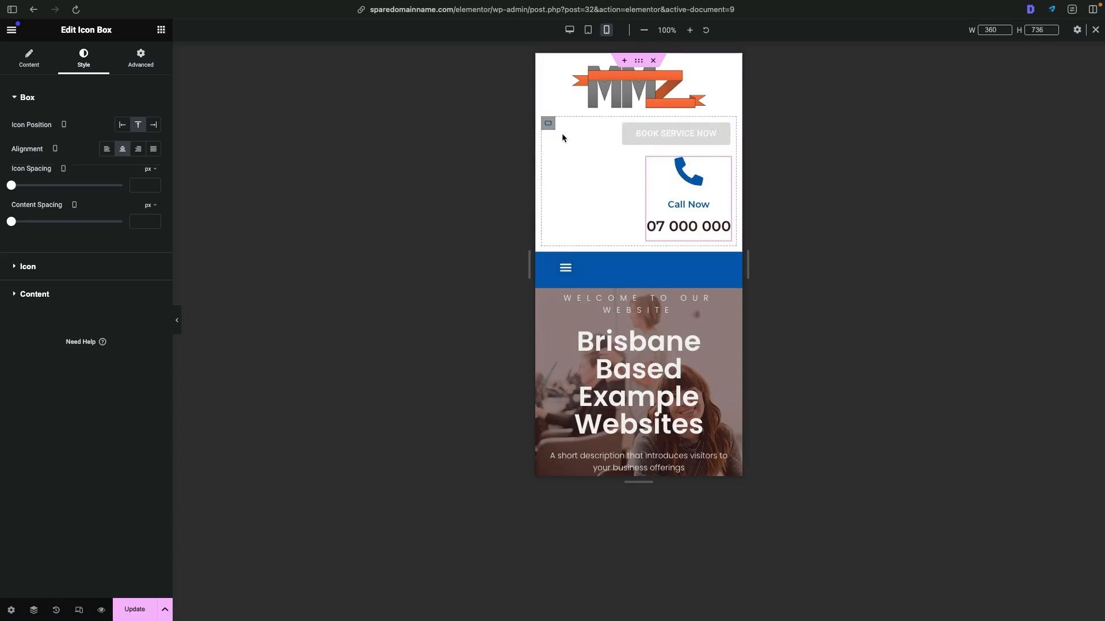
pyautogui.click(550, 123)
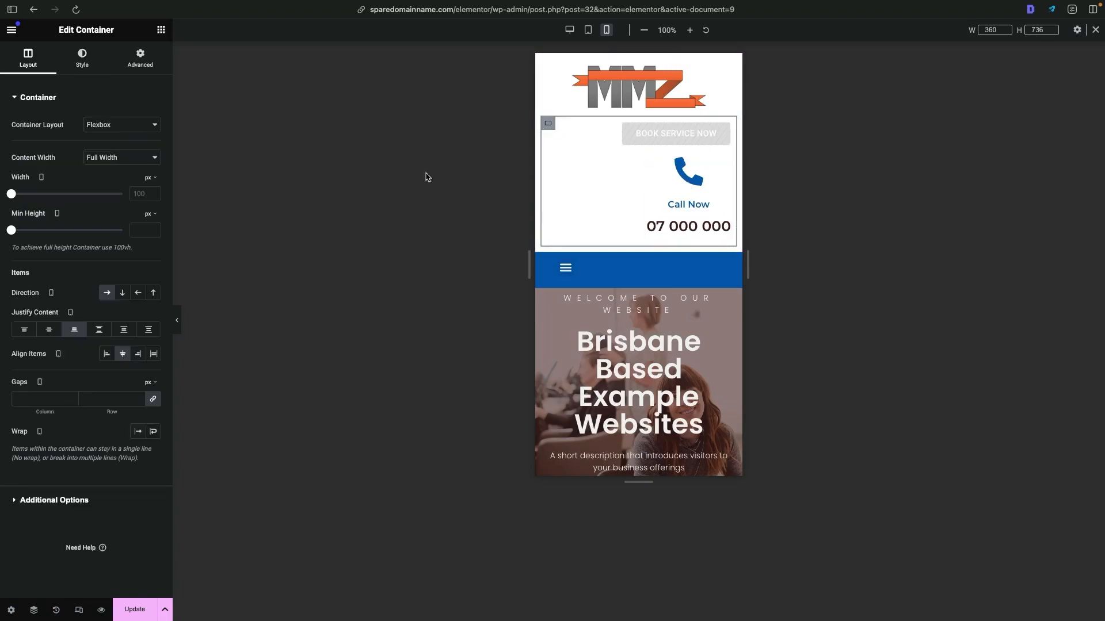
pyautogui.click(49, 330)
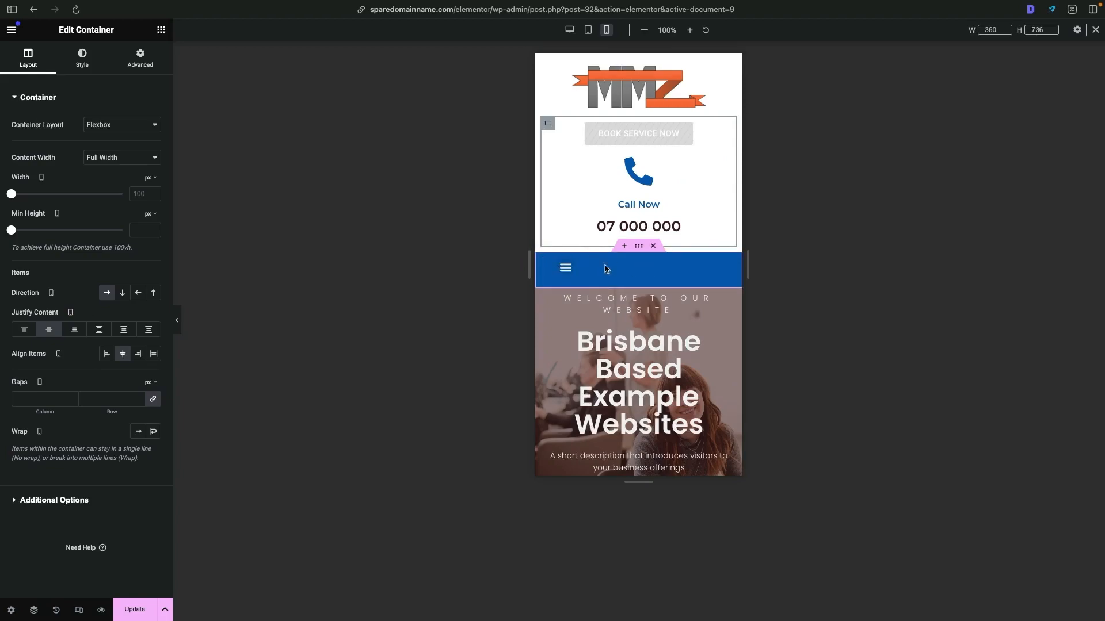
# - Set the blue navigation container's content justification to center on mobile portrait and preview the mobile header
pyautogui.click(638, 252)
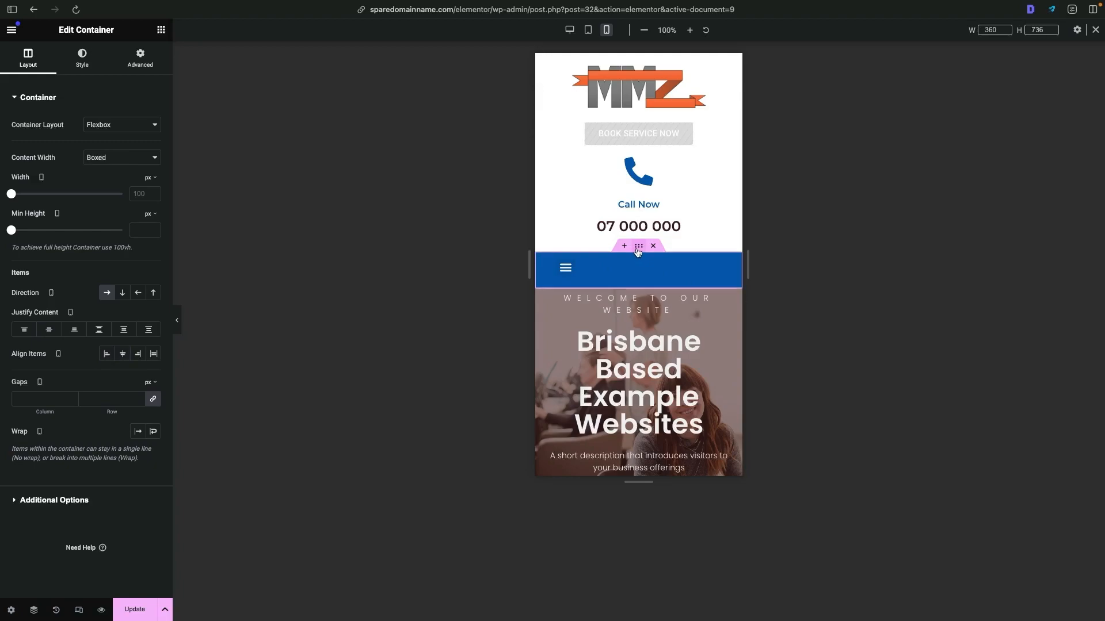
pyautogui.click(51, 331)
pyautogui.click(178, 326)
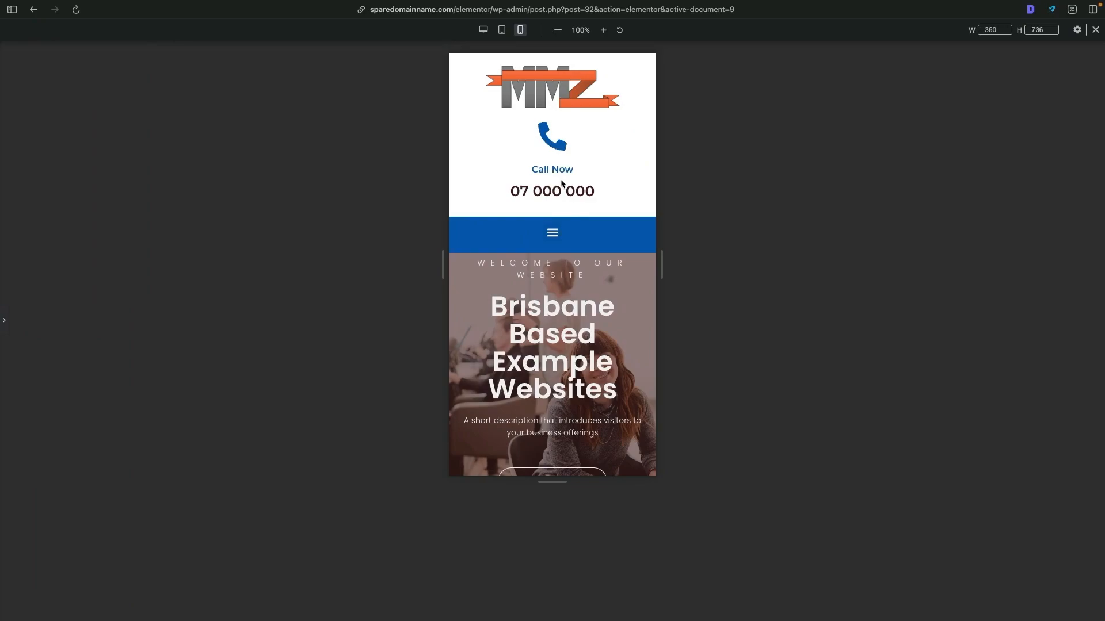
pyautogui.scroll(-1, 557, 129)
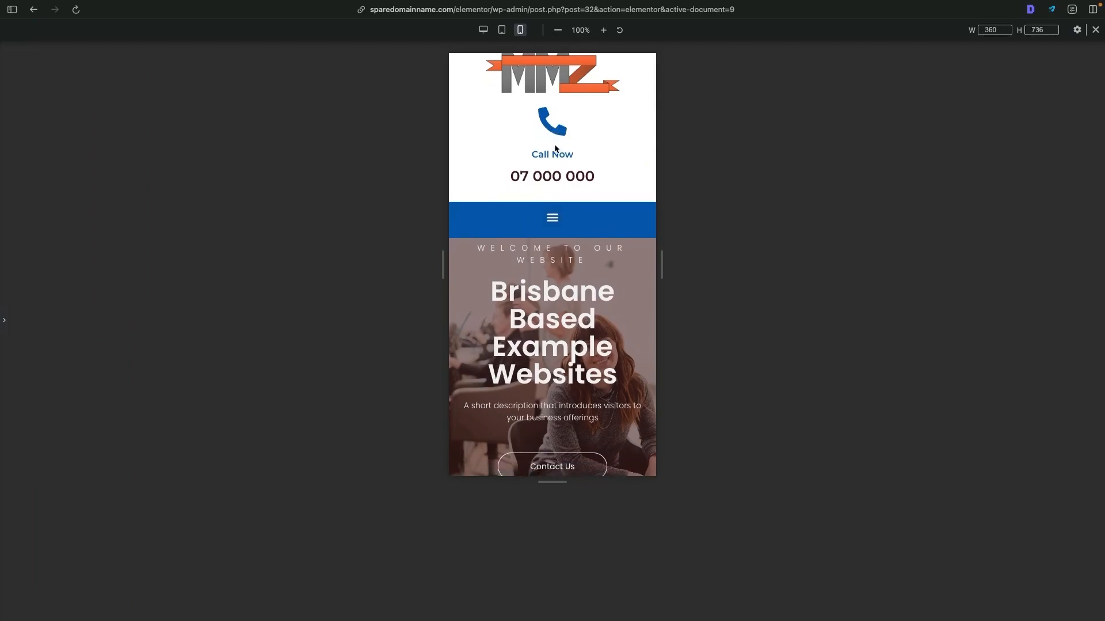
pyautogui.scroll(1, 556, 148)
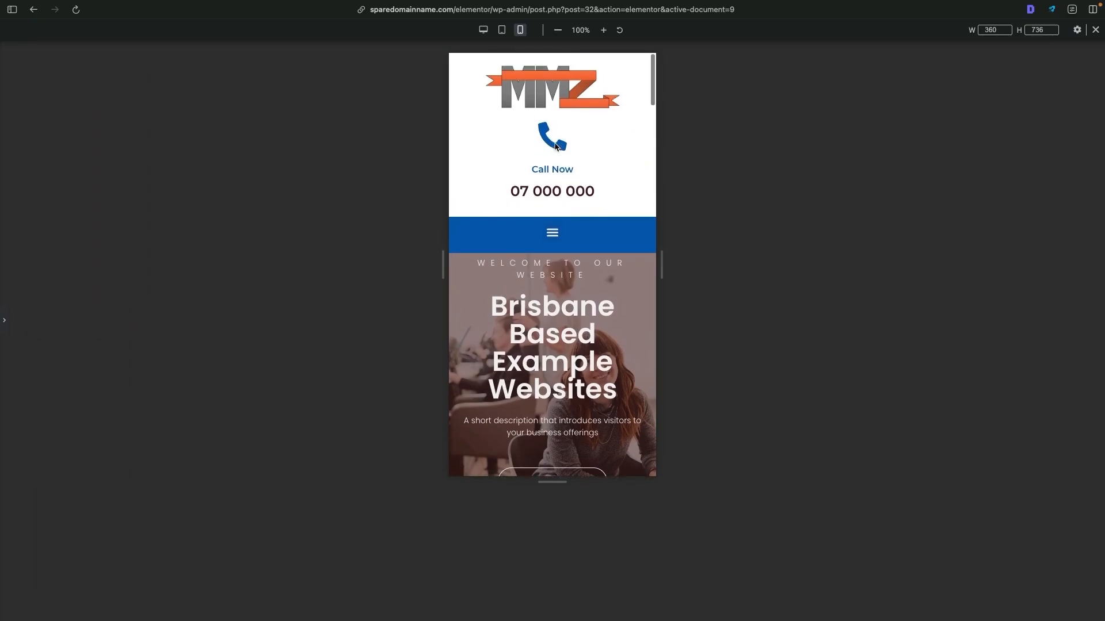
# - Set the Call Now icon size to 30 px and its icon spacing to 0 px on mobile portrait, checking the header preview
pyautogui.click(7, 316)
pyautogui.click(639, 196)
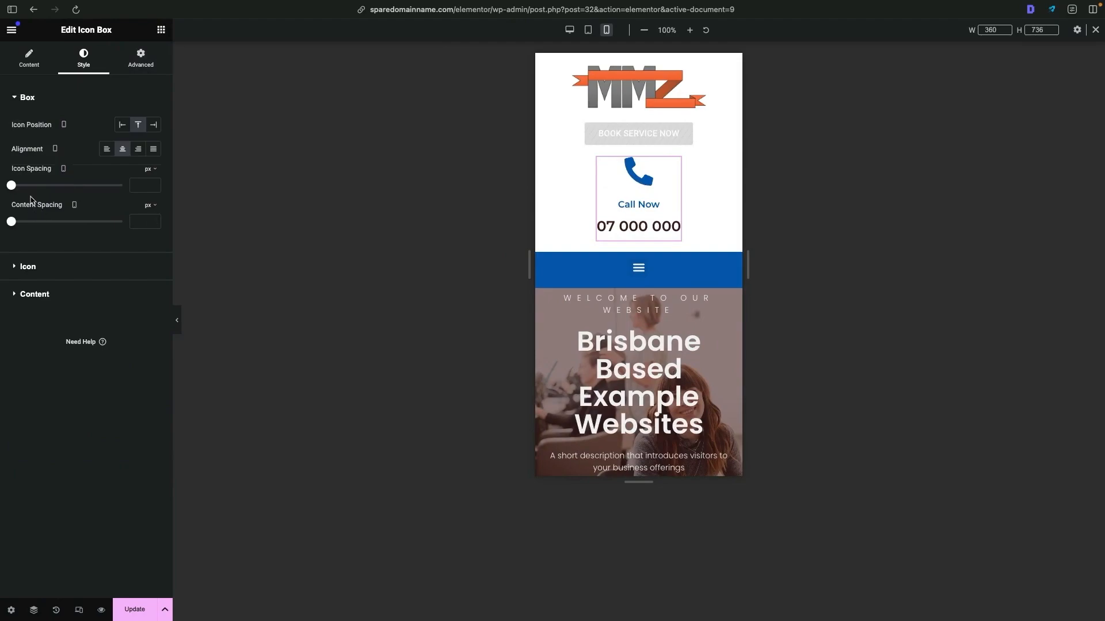
pyautogui.click(32, 268)
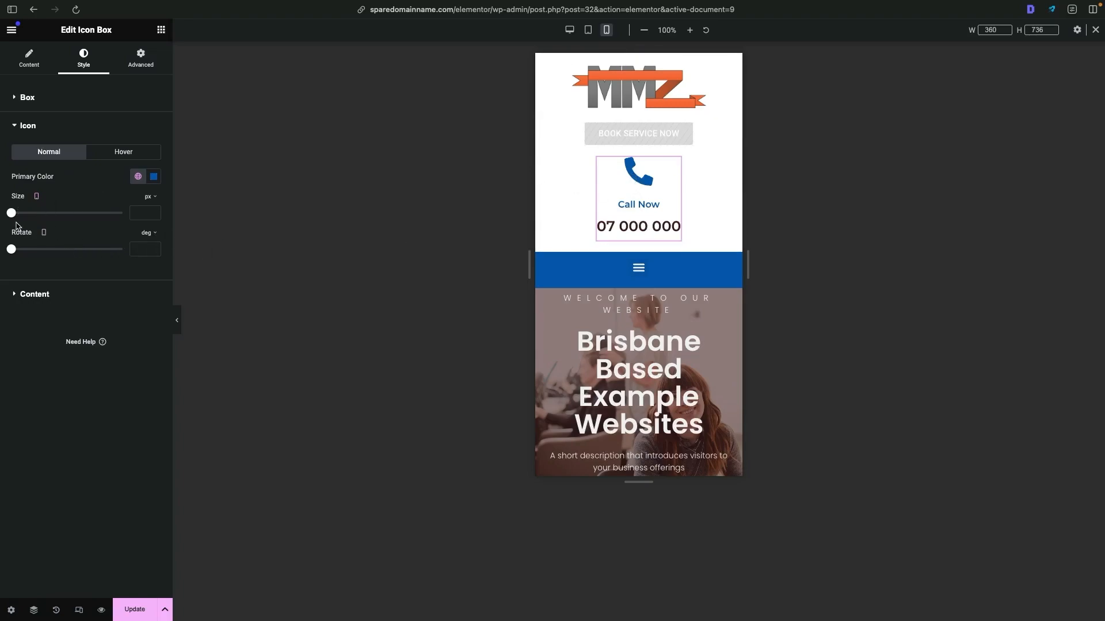
pyautogui.moveTo(13, 215); pyautogui.dragTo(49, 213)
pyautogui.moveTo(27, 214); pyautogui.dragTo(21, 215)
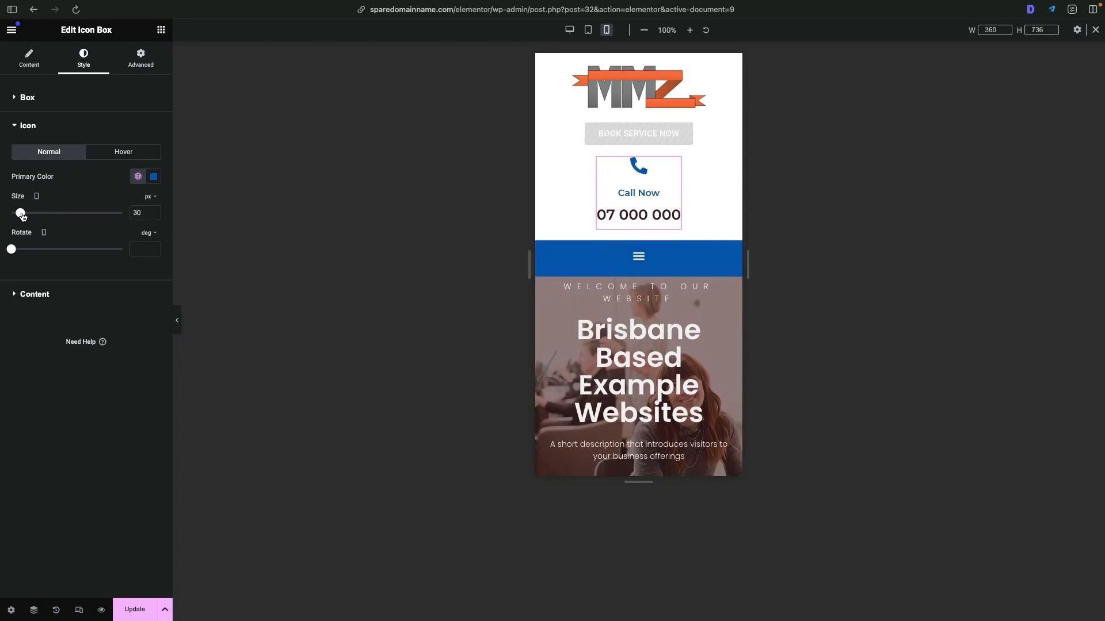
pyautogui.click(178, 321)
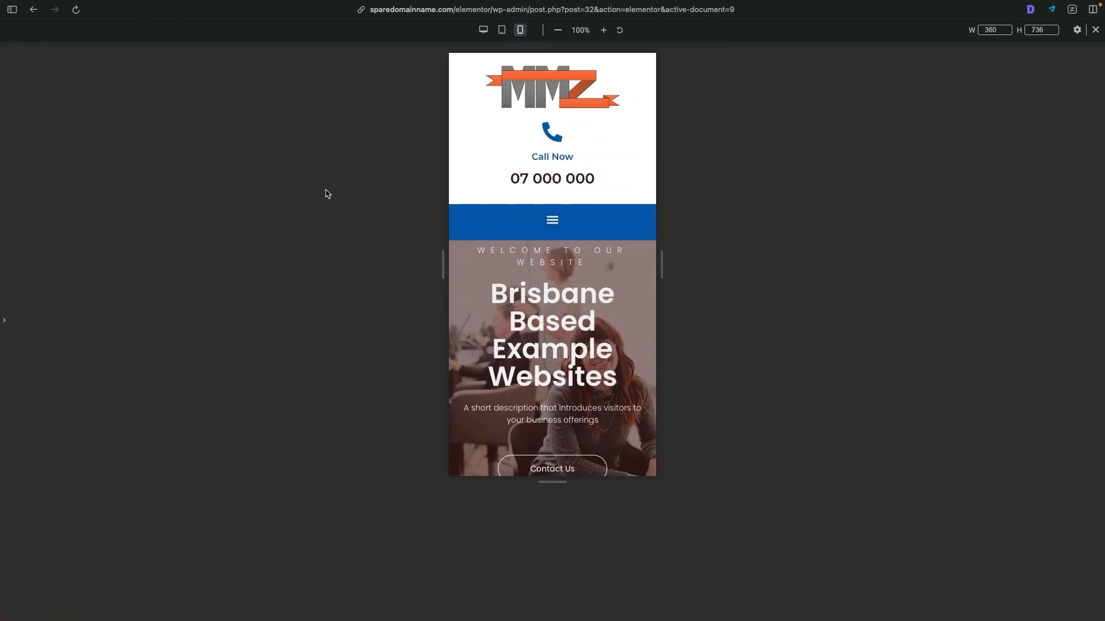
pyautogui.click(4, 320)
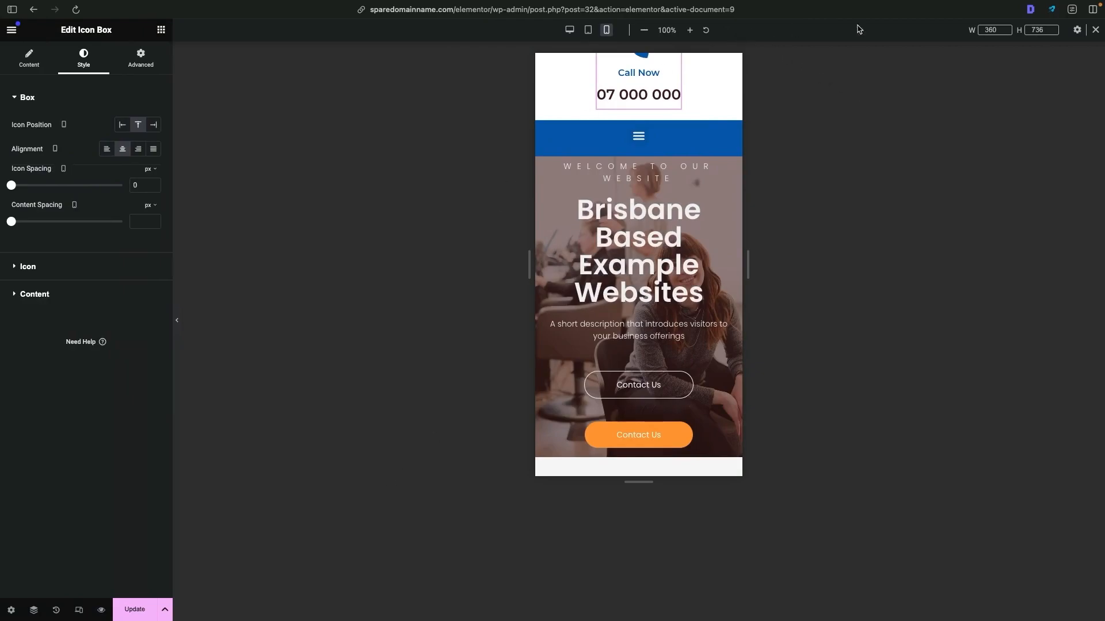
# - Leave the responsive view, save the updated header, and switch back to editing the page
pyautogui.click(1095, 30)
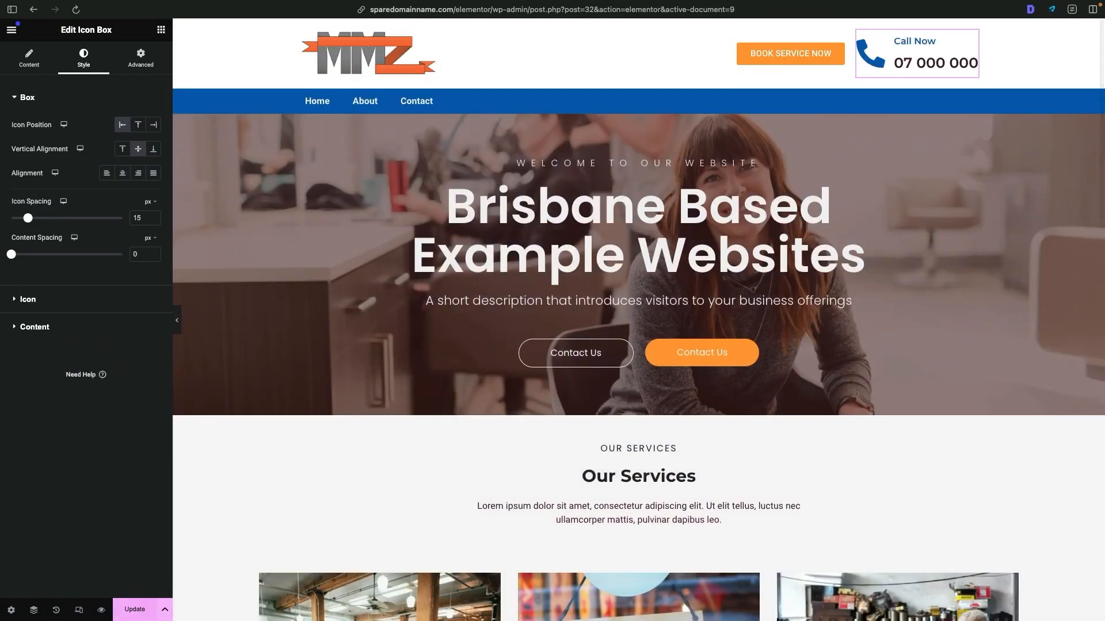
pyautogui.click(138, 612)
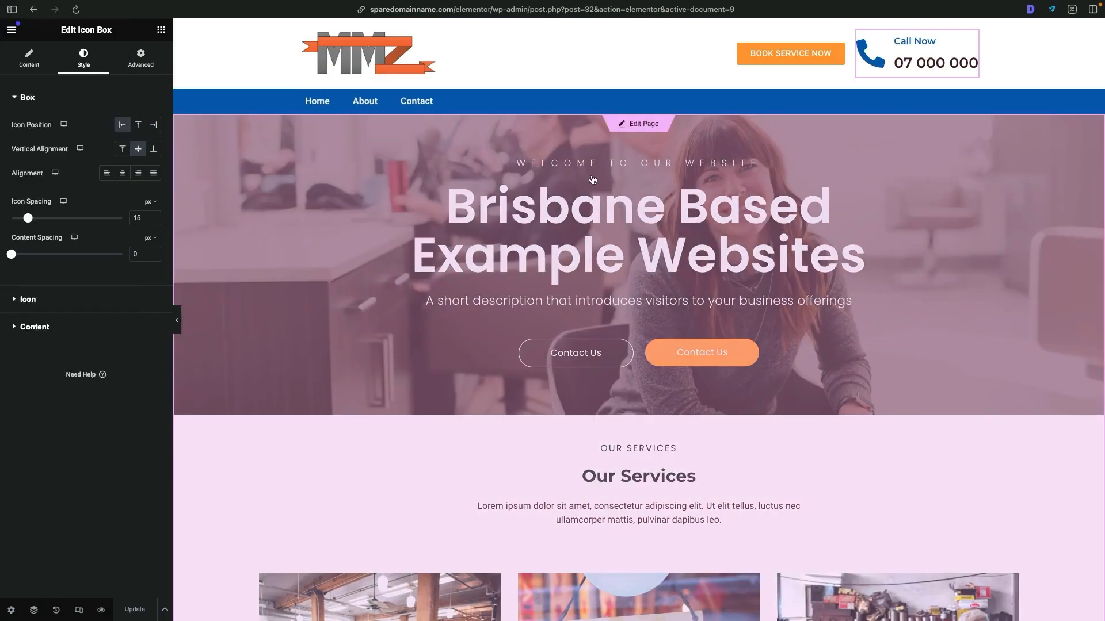
pyautogui.click(642, 126)
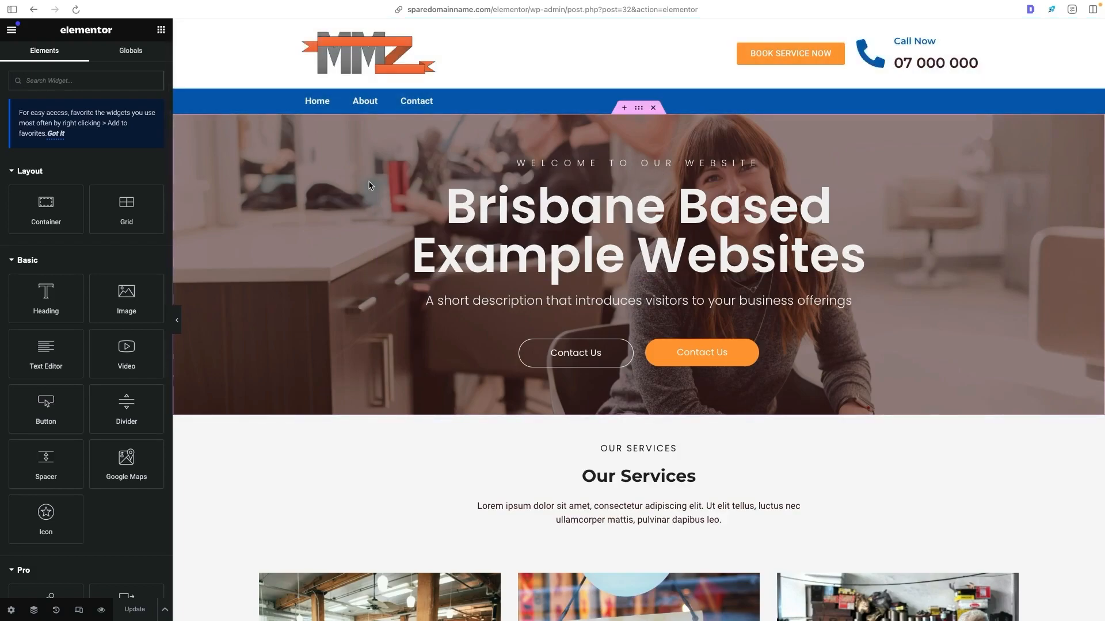
# - Open themeforest.net in a new tab and browse the Elementor template kits, paging through the Aroma kit's preview images
pyautogui.press('super+t')
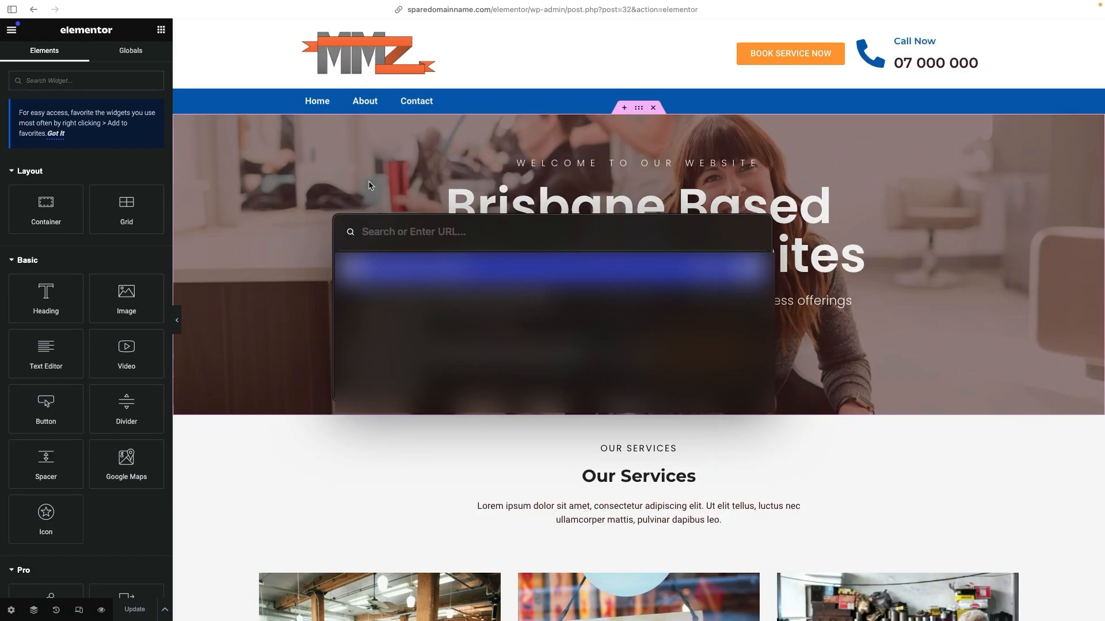
pyautogui.write('themeforest.net')
pyautogui.press('Return')
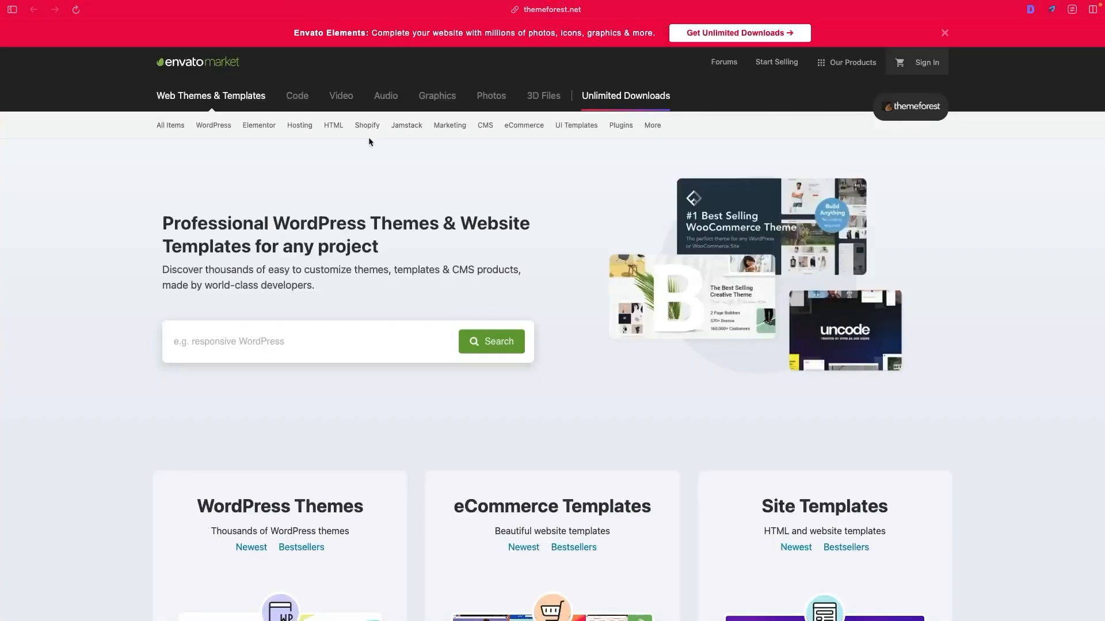
pyautogui.moveTo(257, 125)
pyautogui.click(262, 146)
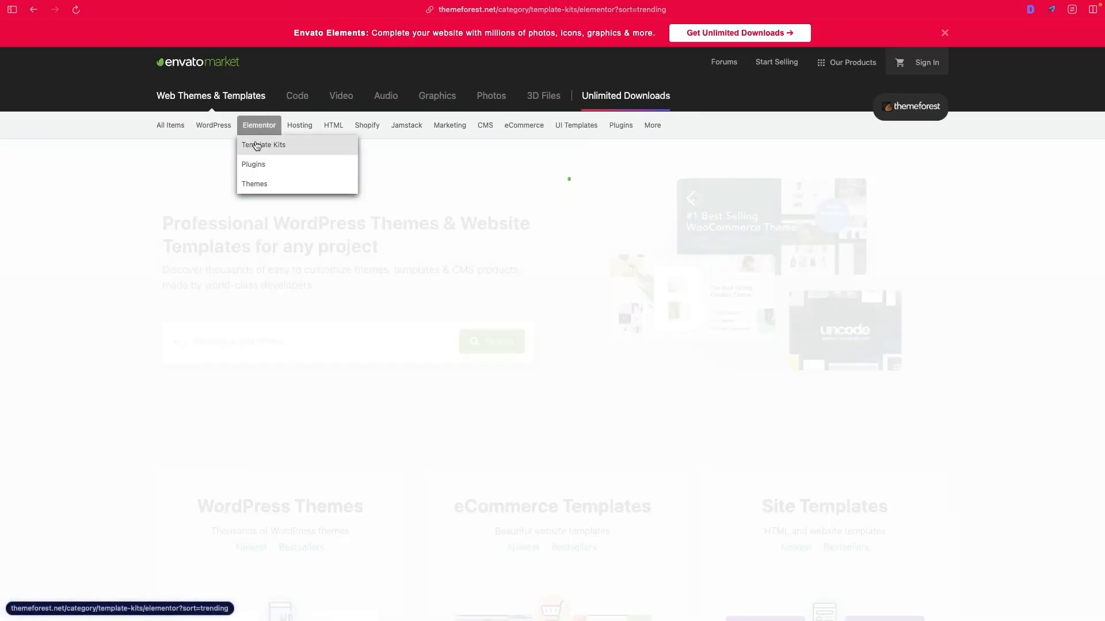
pyautogui.scroll(-10, 595, 252)
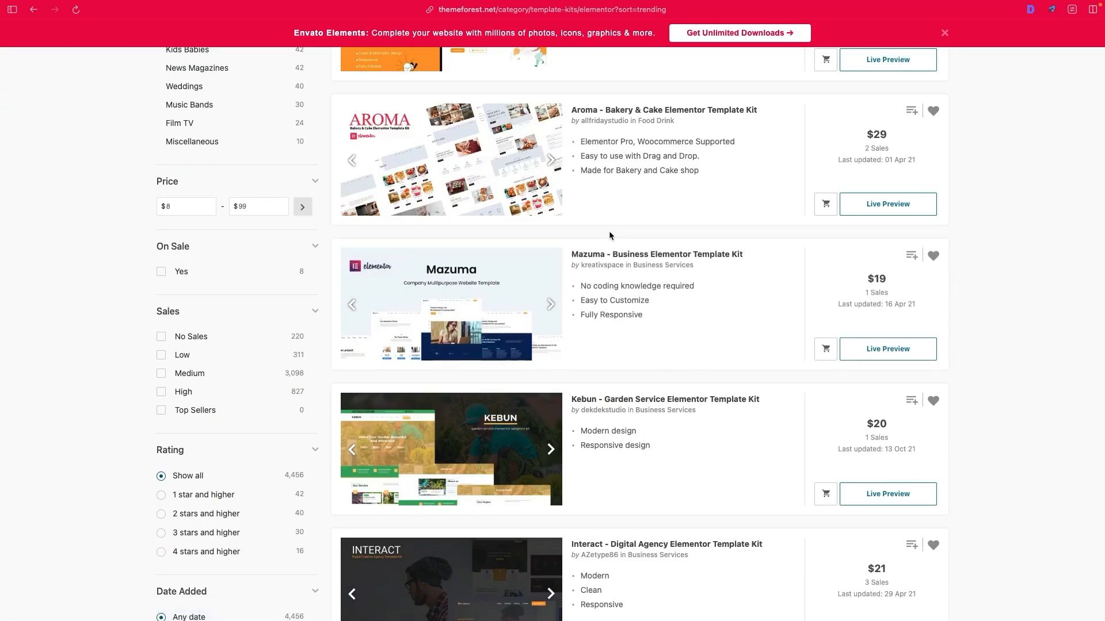
pyautogui.click(549, 163)
pyautogui.click(549, 161)
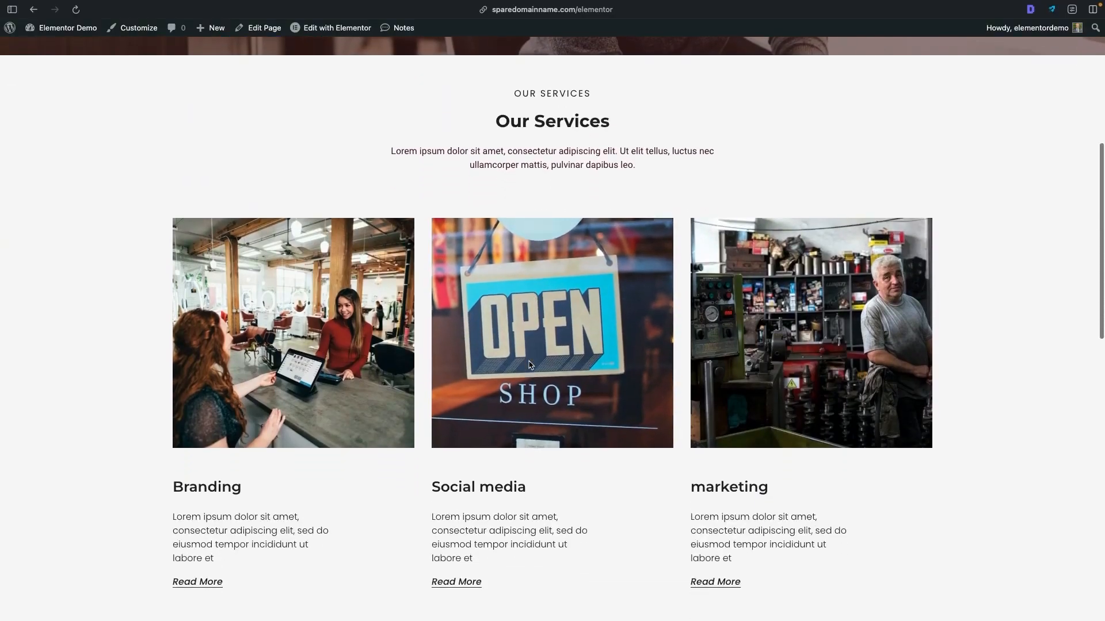
# - Look over the built home page on the live site and open the Flexbox playground at playground.elementor.com in a new tab
pyautogui.scroll(-3, 604, 412)
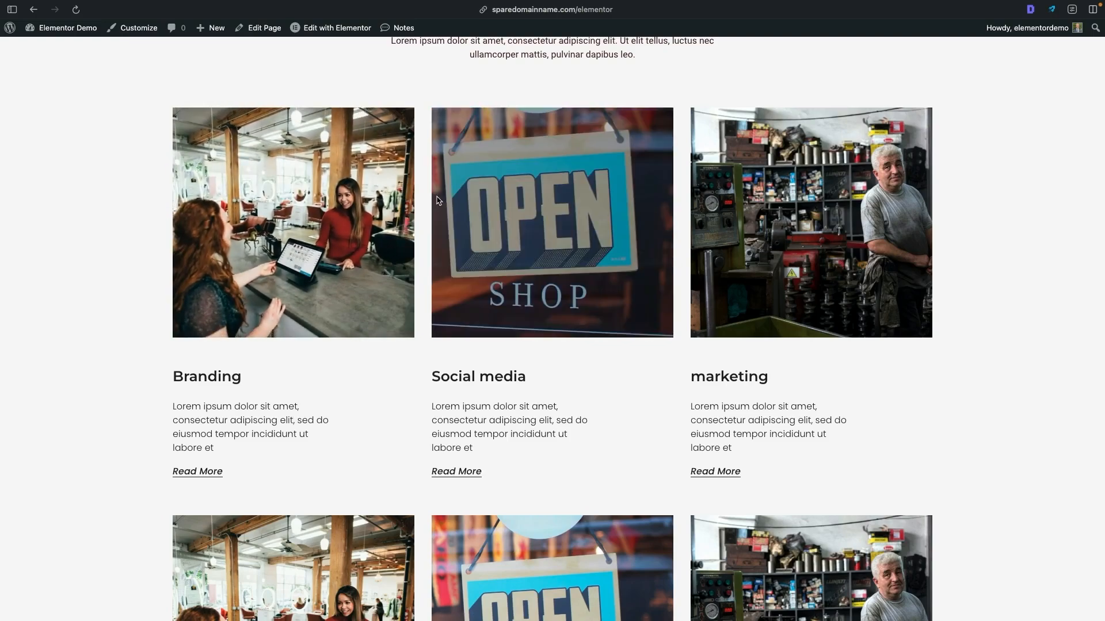
pyautogui.scroll(8, 446, 190)
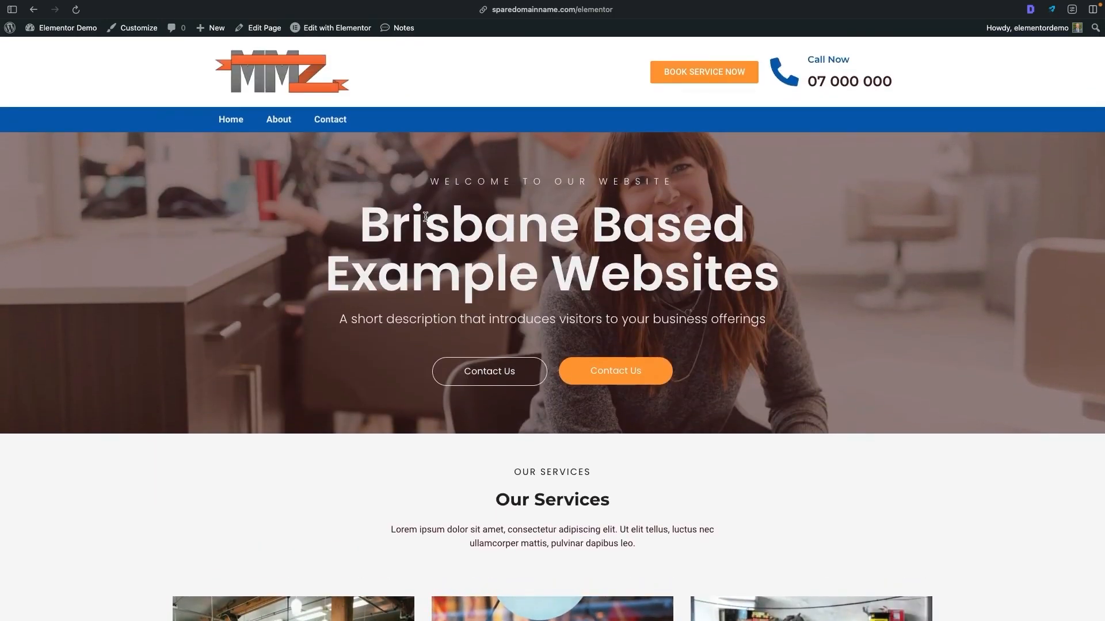
pyautogui.press('super+t')
pyautogui.write('playground.elementor.com')
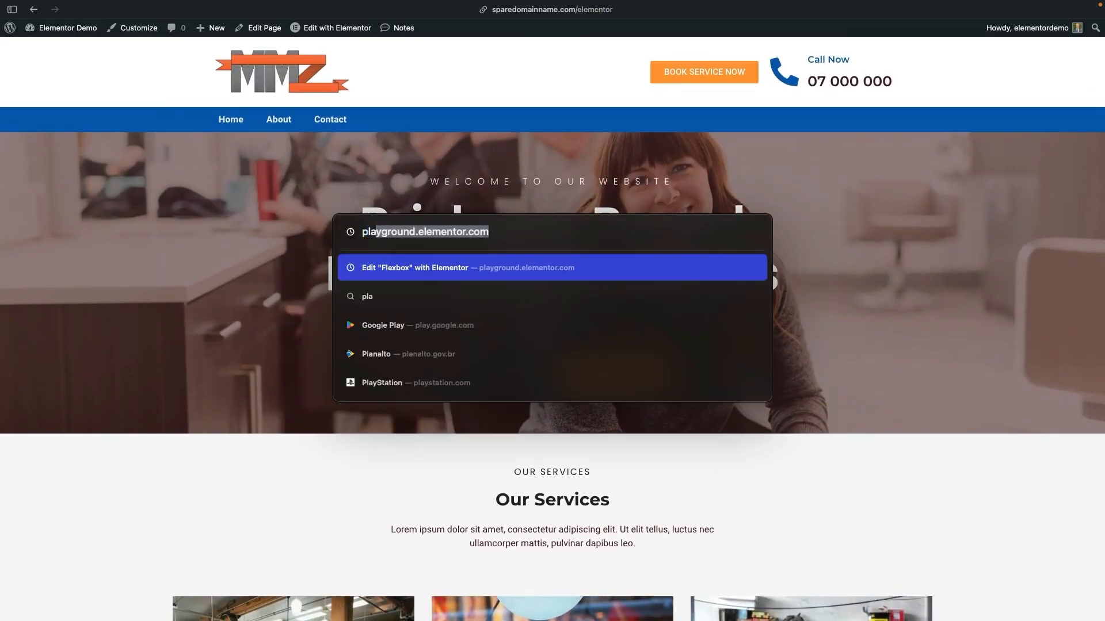
pyautogui.press('Return')
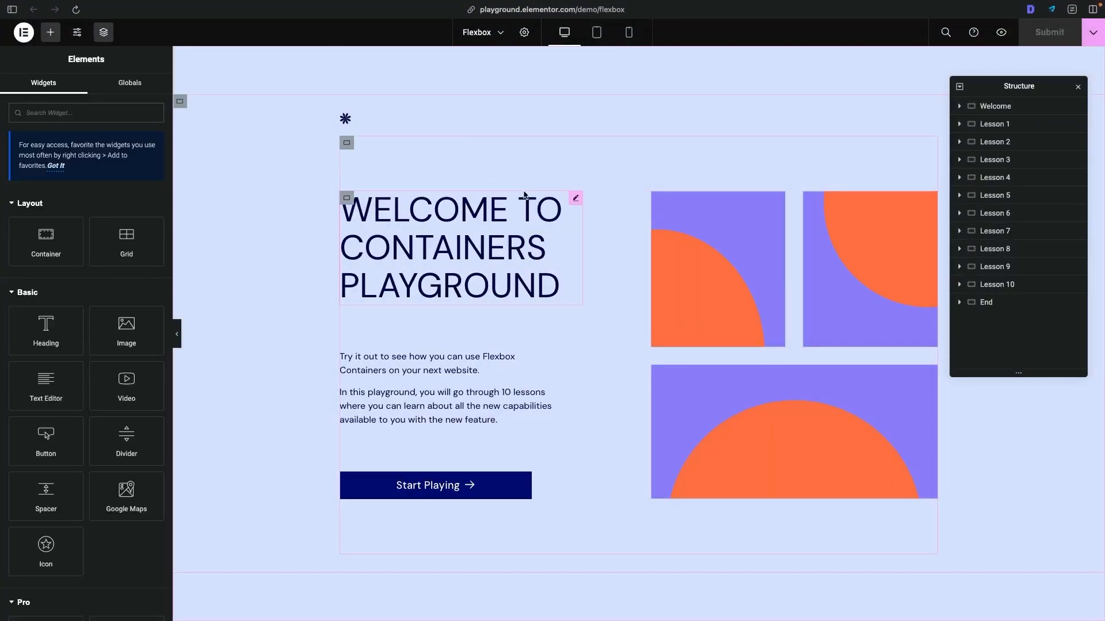
# - Examine the Flexbox playground lessons on container direction, spacing, wrapping and the hero layout, selecting the shapes container in Lesson 1
pyautogui.scroll(-3, 521, 196)
pyautogui.scroll(-10, 518, 184)
pyautogui.click(370, 206)
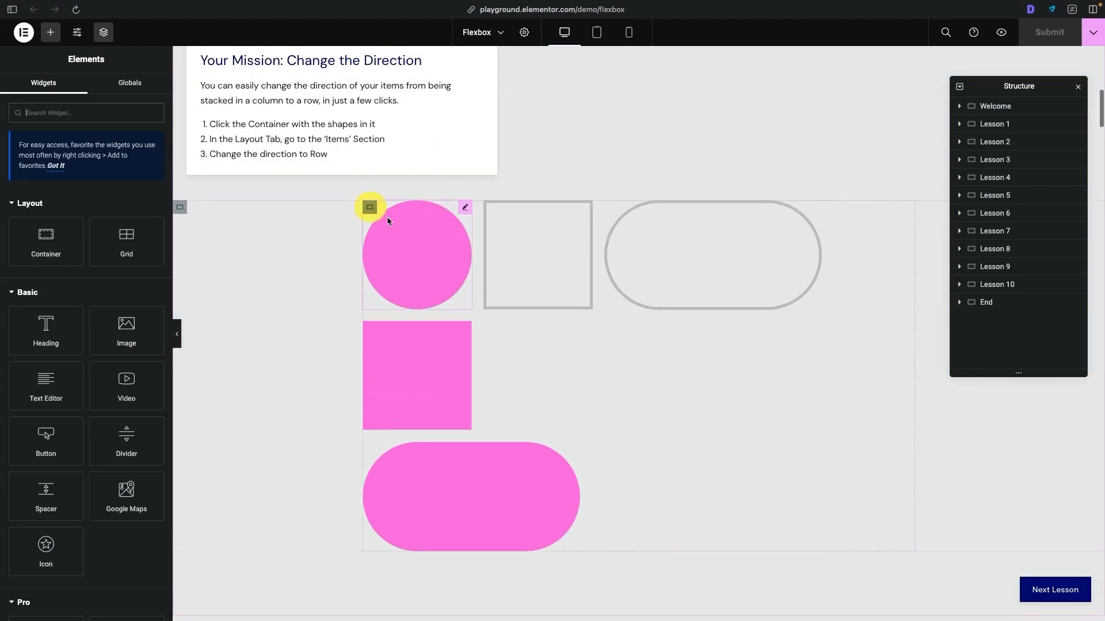
pyautogui.click(536, 208)
pyautogui.scroll(-18, 536, 207)
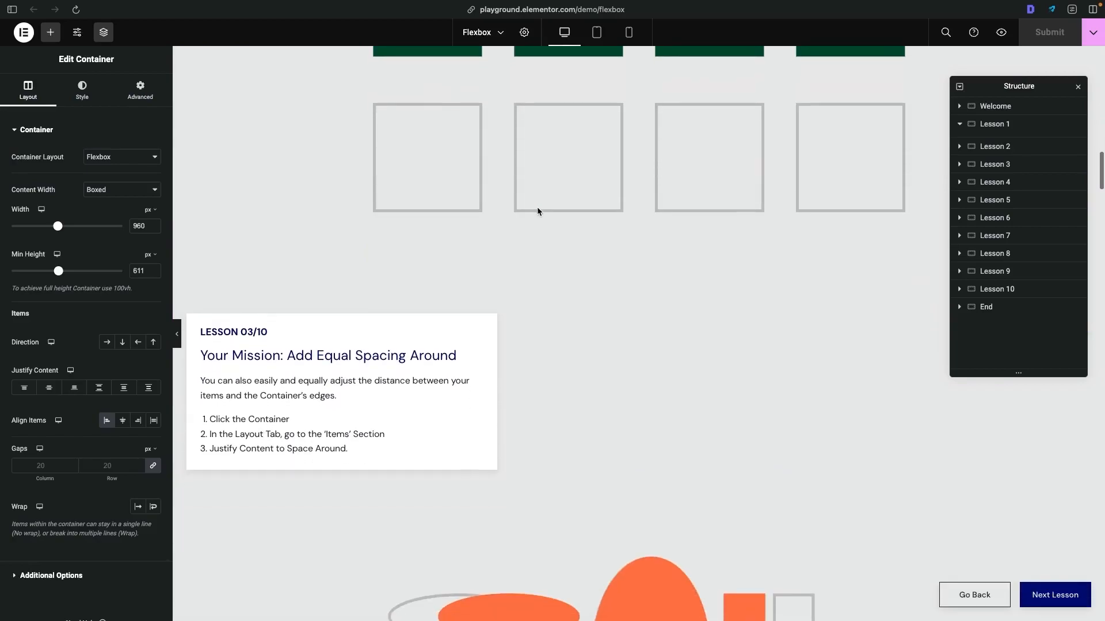
pyautogui.scroll(-15, 537, 206)
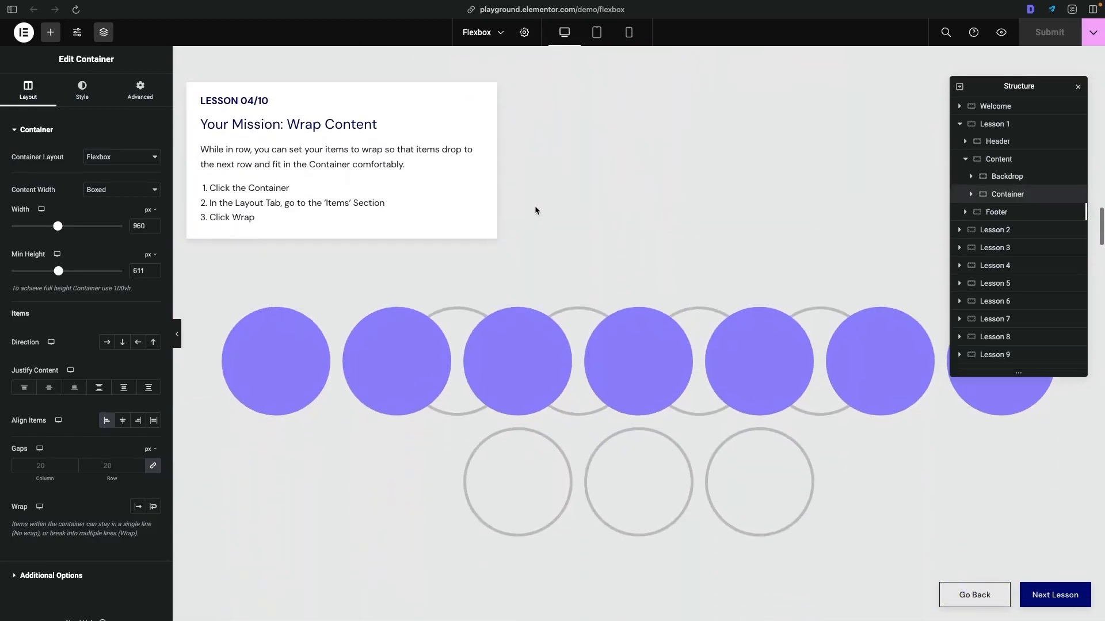
pyautogui.scroll(-5, 536, 209)
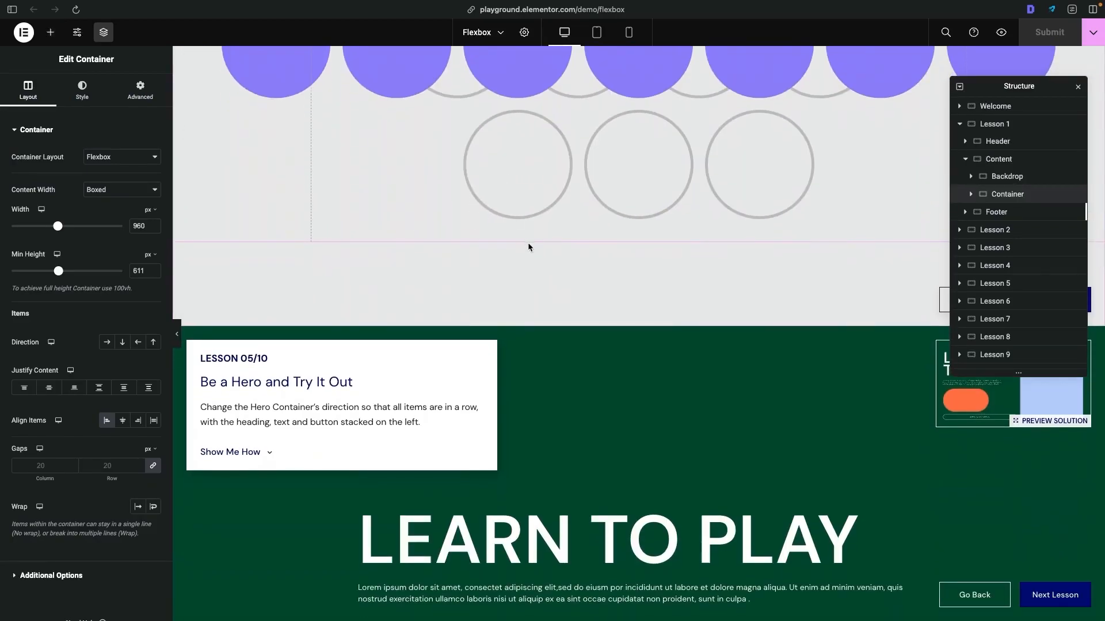
pyautogui.scroll(-1, 528, 242)
pyautogui.scroll(-1, 544, 148)
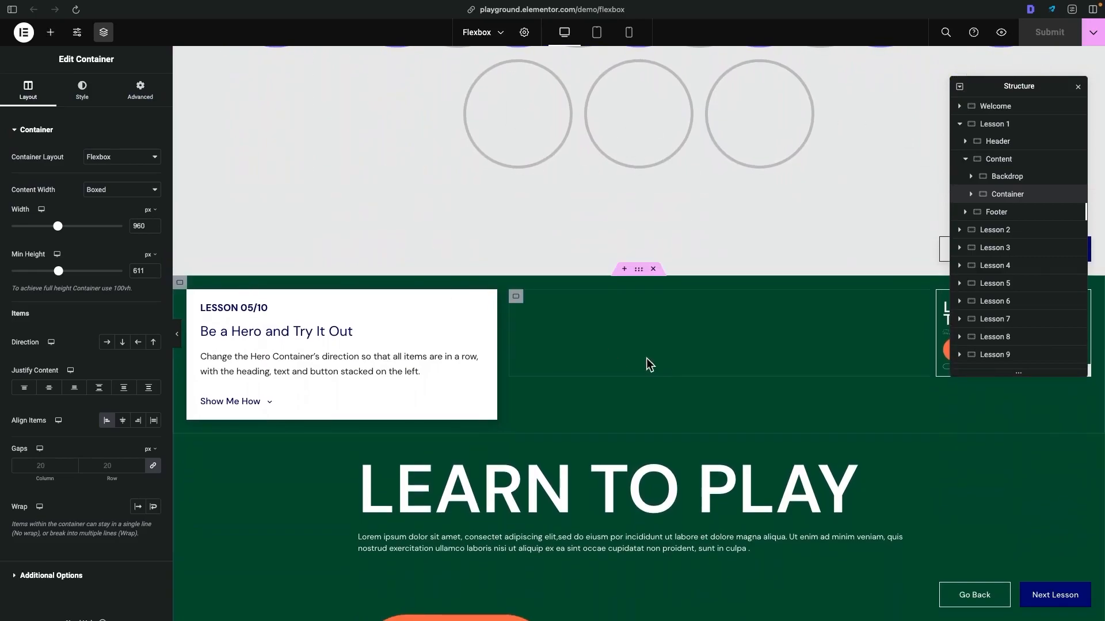
pyautogui.scroll(-11, 529, 222)
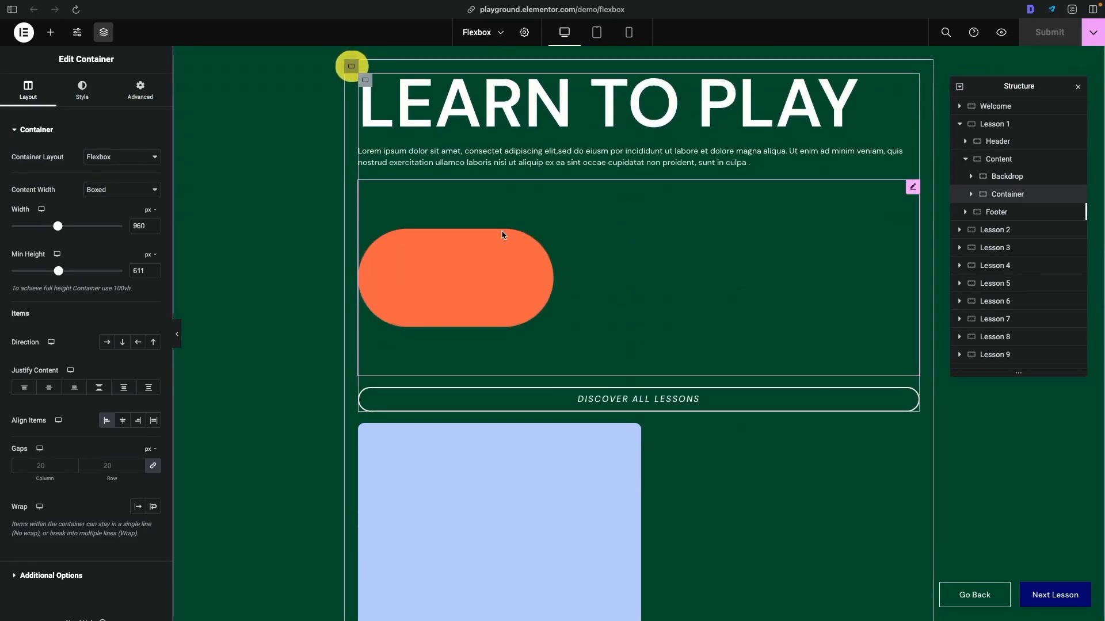